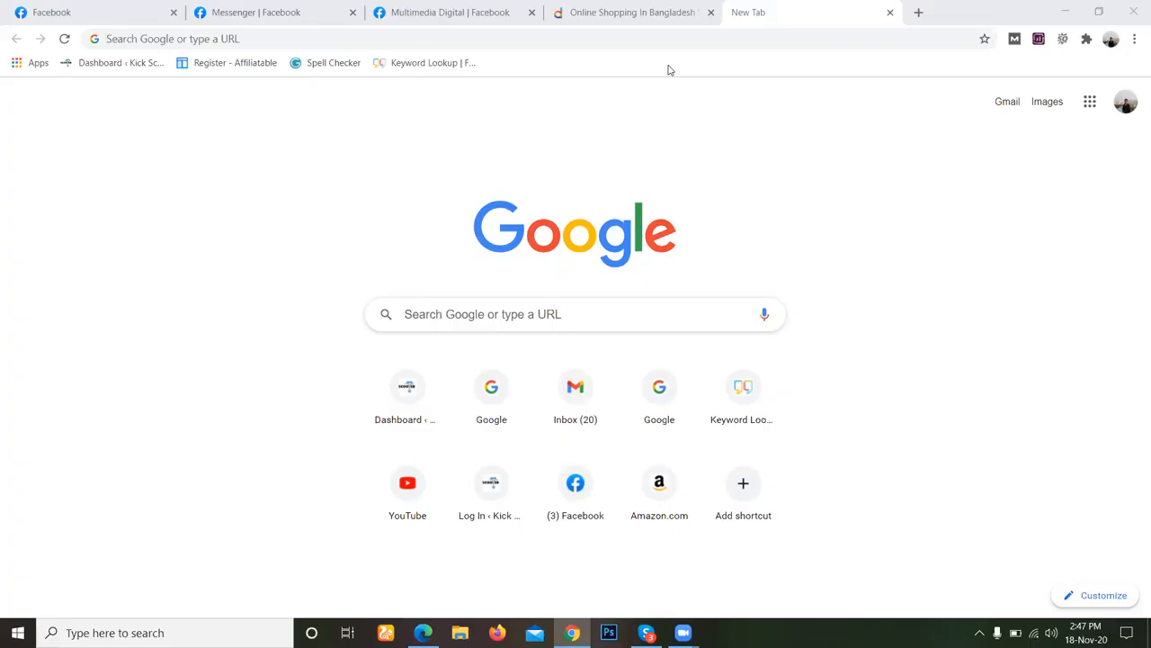
Search Google for "kingstar".
left_click(240, 39)
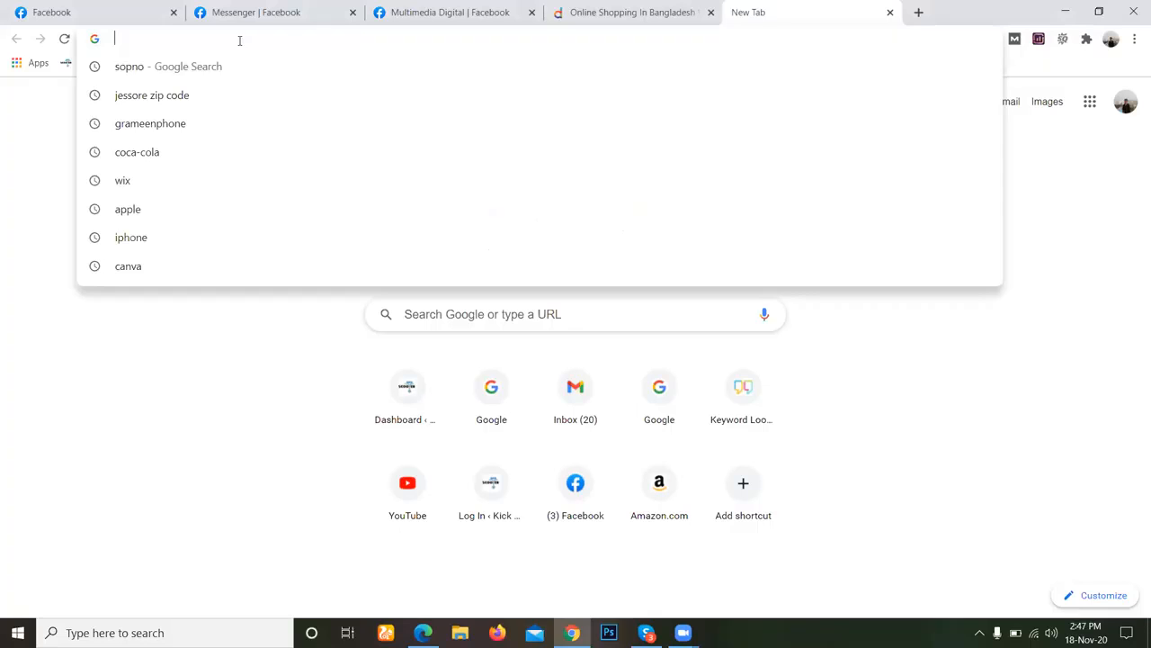
type("fl")
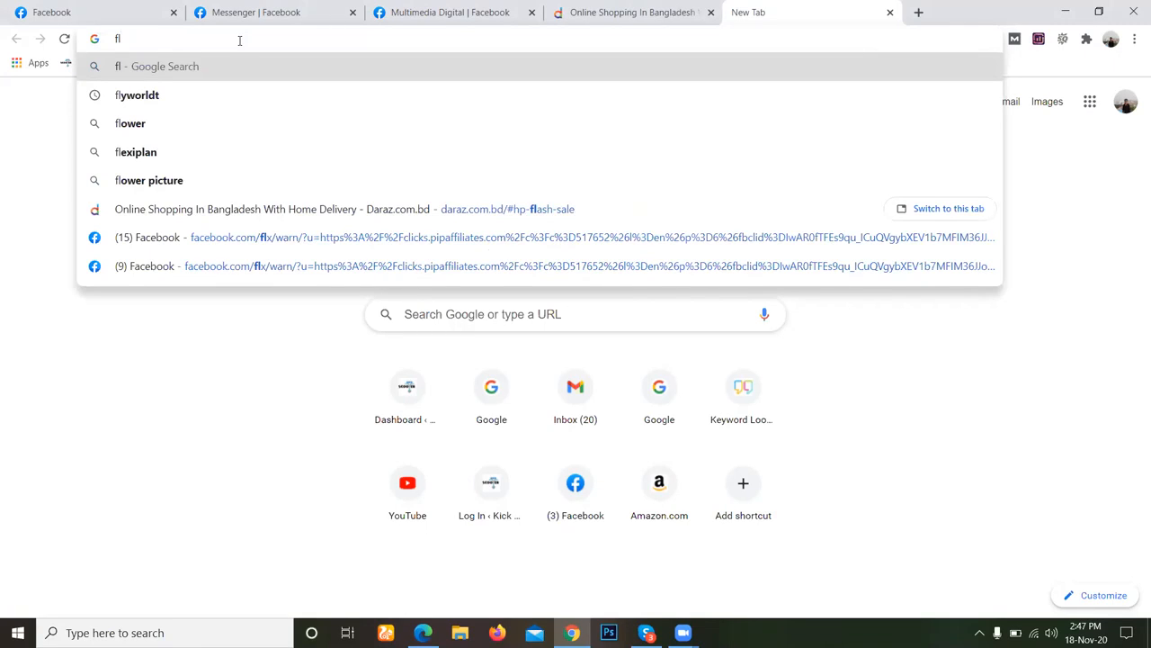
key("BackSpace")
key("BackSpace")
type("ki")
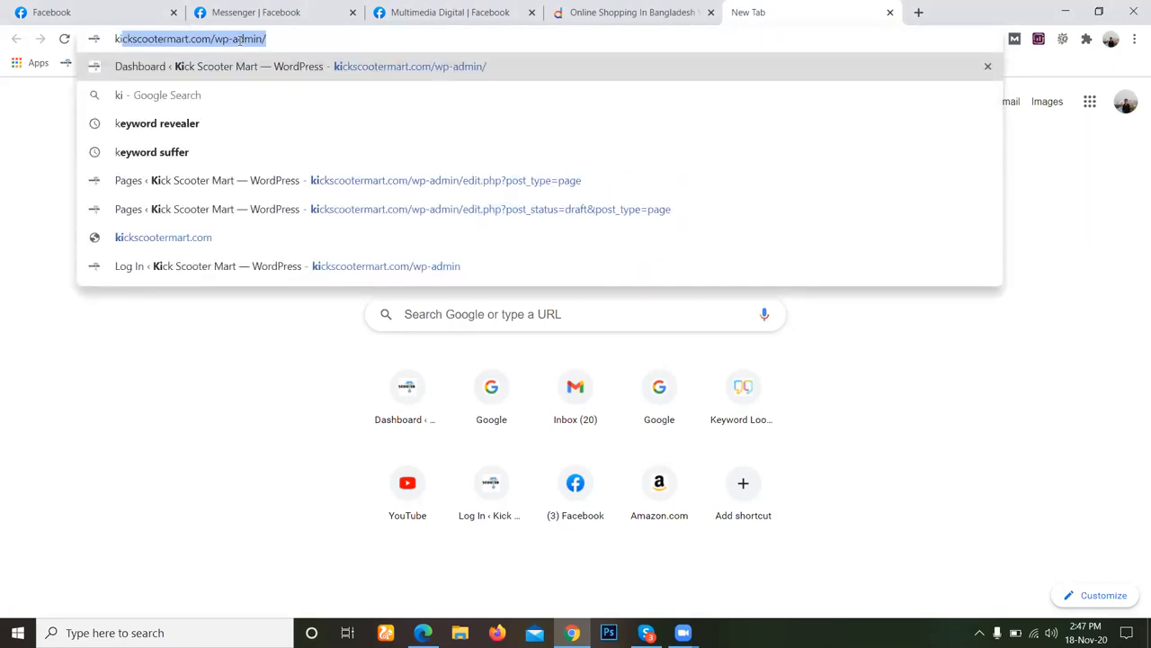
type("ngstar")
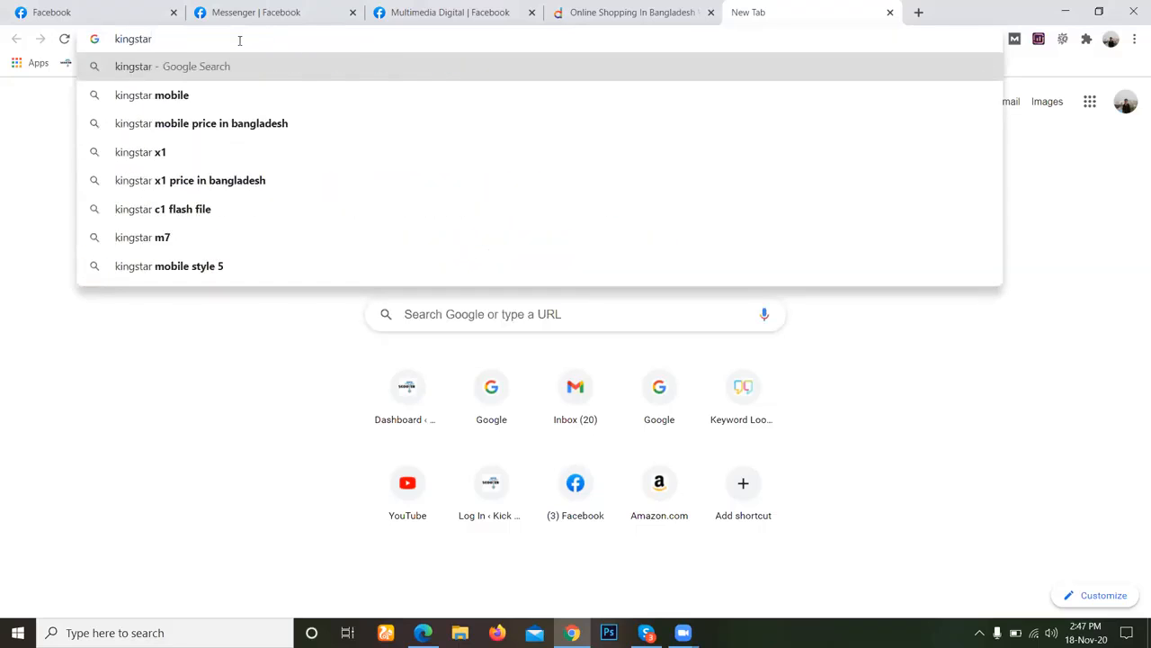
key("Return")
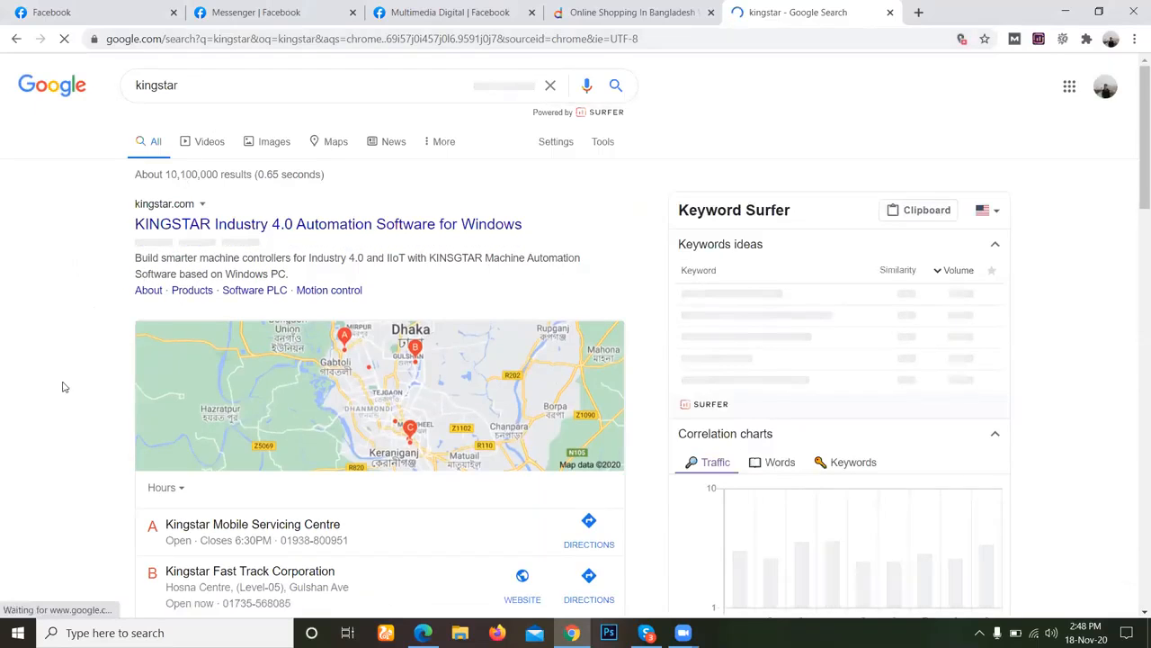
Examine the kingstar search results, including the local business listings, web pages, videos and related searches.
scroll(63, 362, "down", 3)
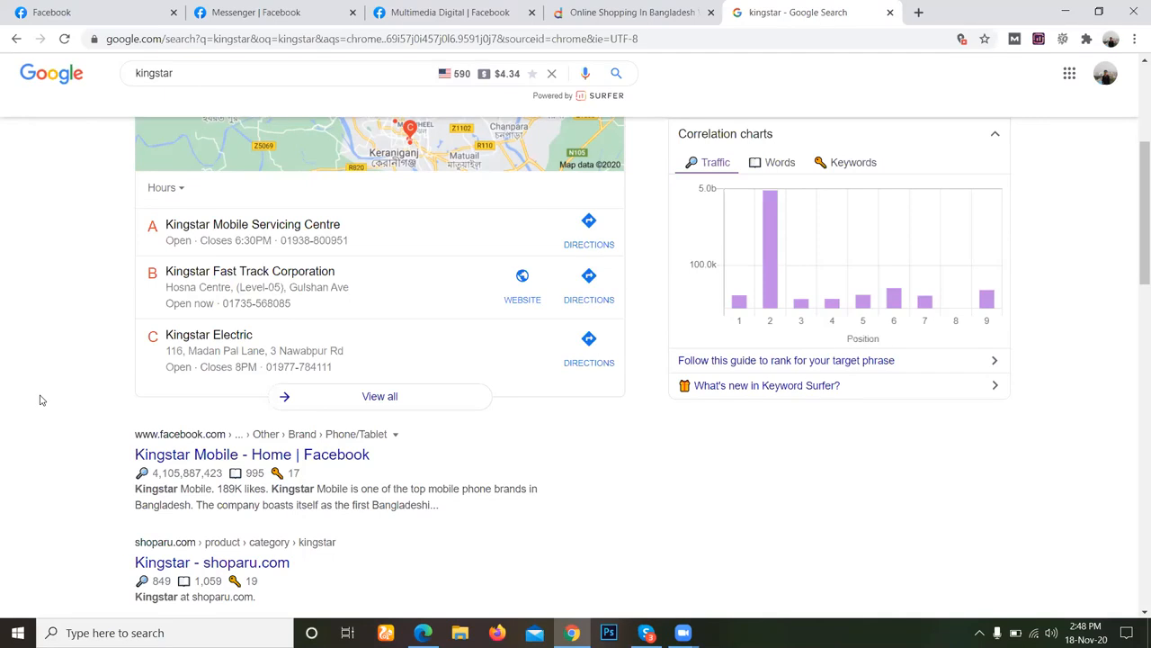
scroll(39, 401, "up", 3)
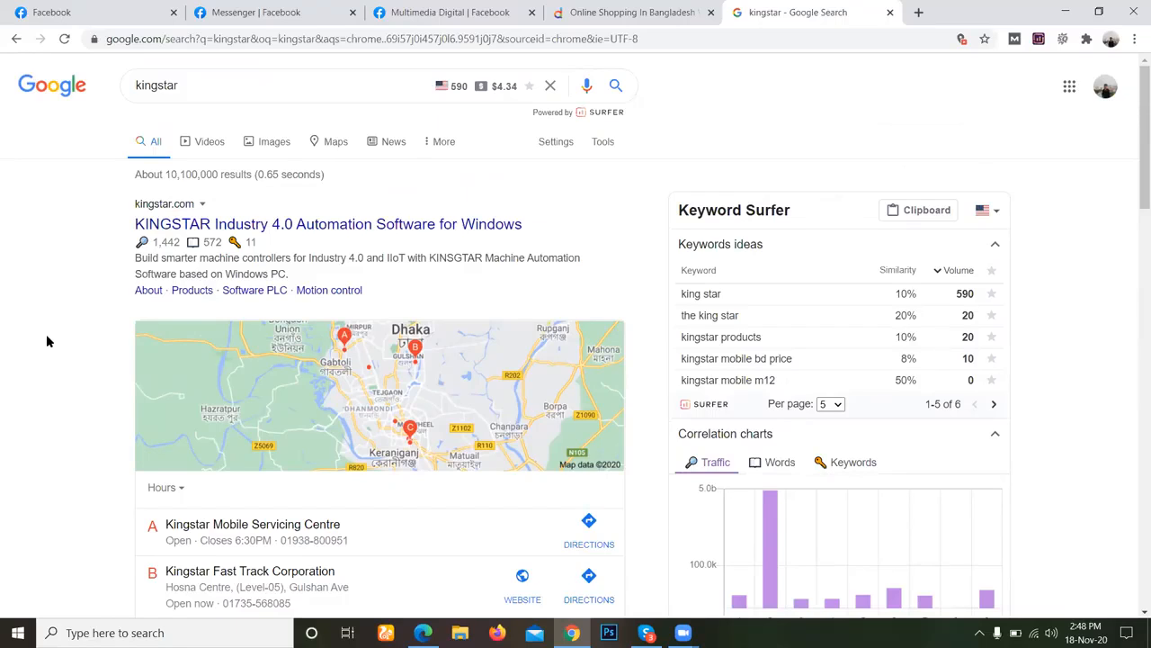
scroll(236, 354, "down", 3)
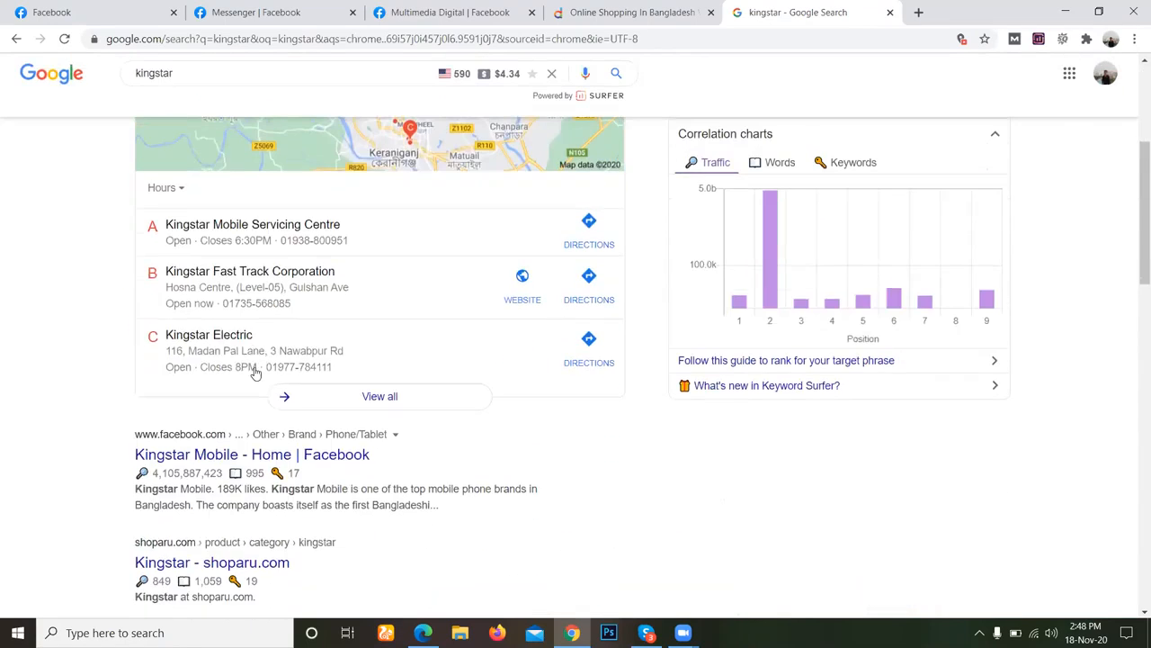
scroll(72, 427, "down", 3)
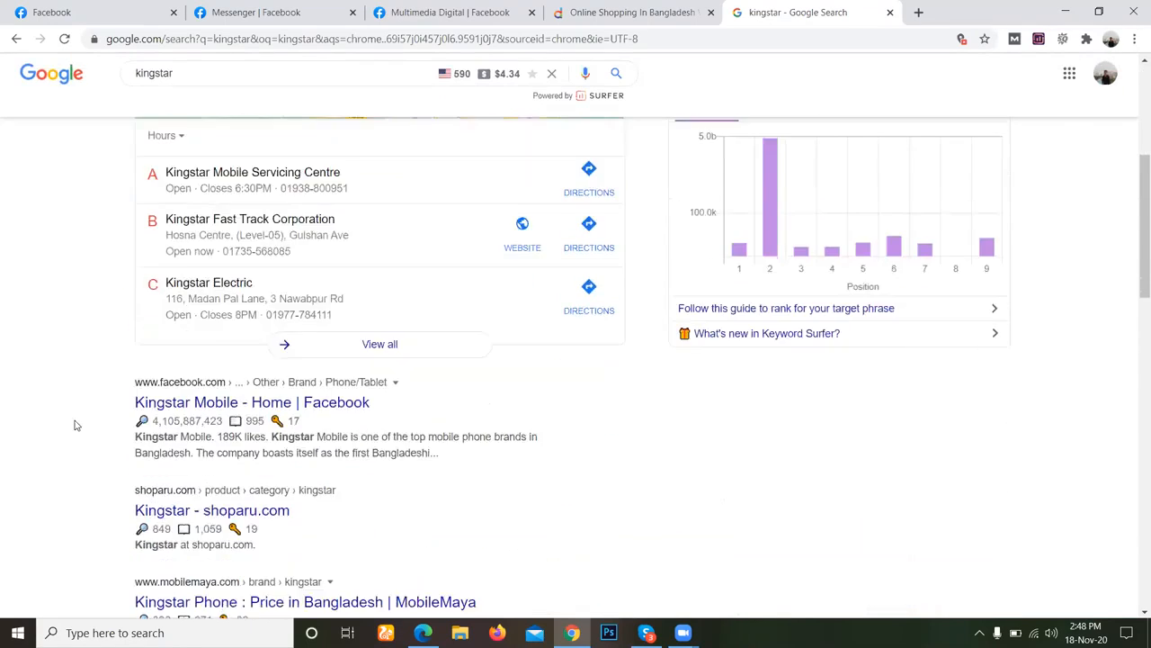
scroll(76, 425, "down", 1)
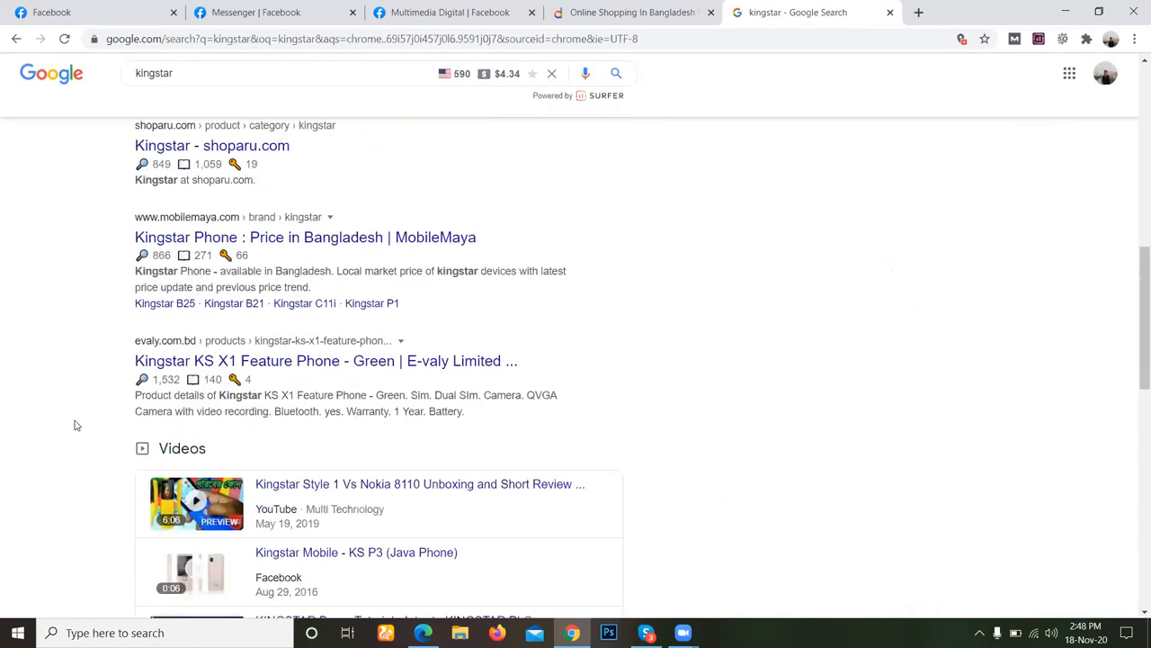
scroll(75, 425, "up", 8)
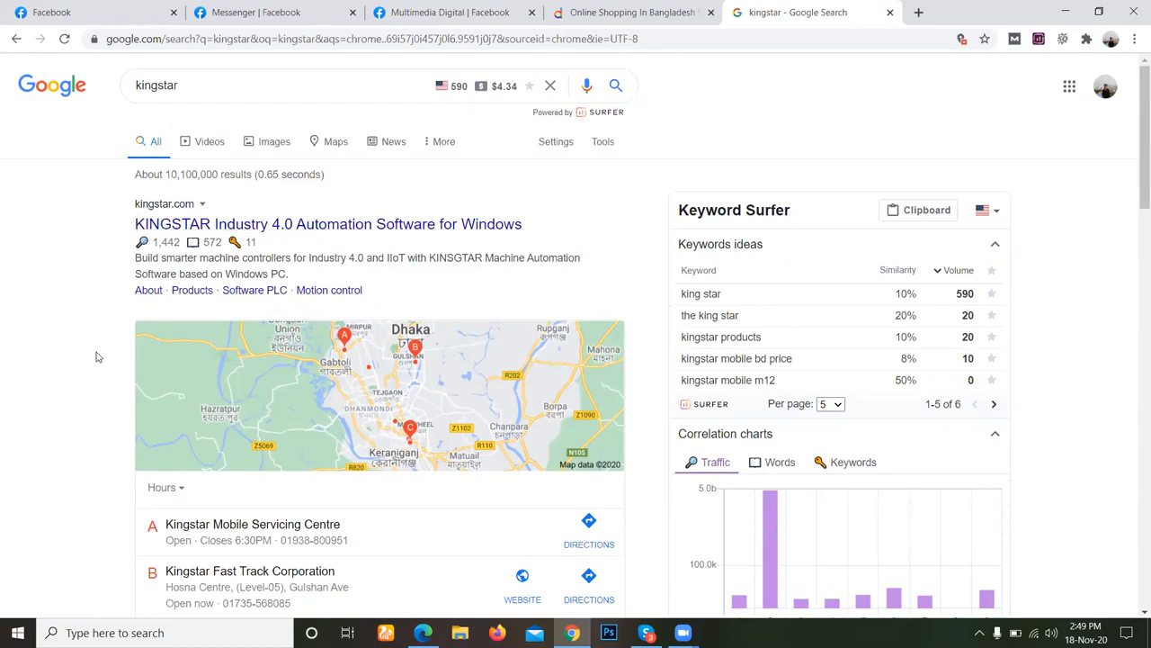
scroll(95, 369, "down", 3)
scroll(137, 379, "down", 1)
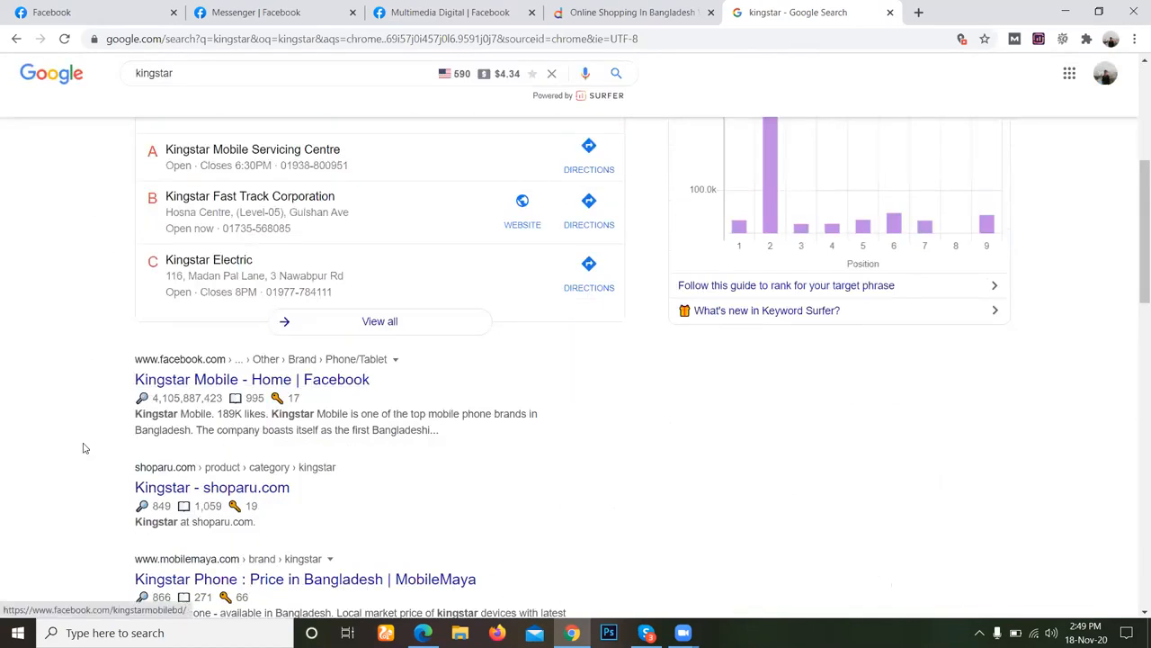
scroll(83, 449, "down", 2)
scroll(84, 448, "down", 7)
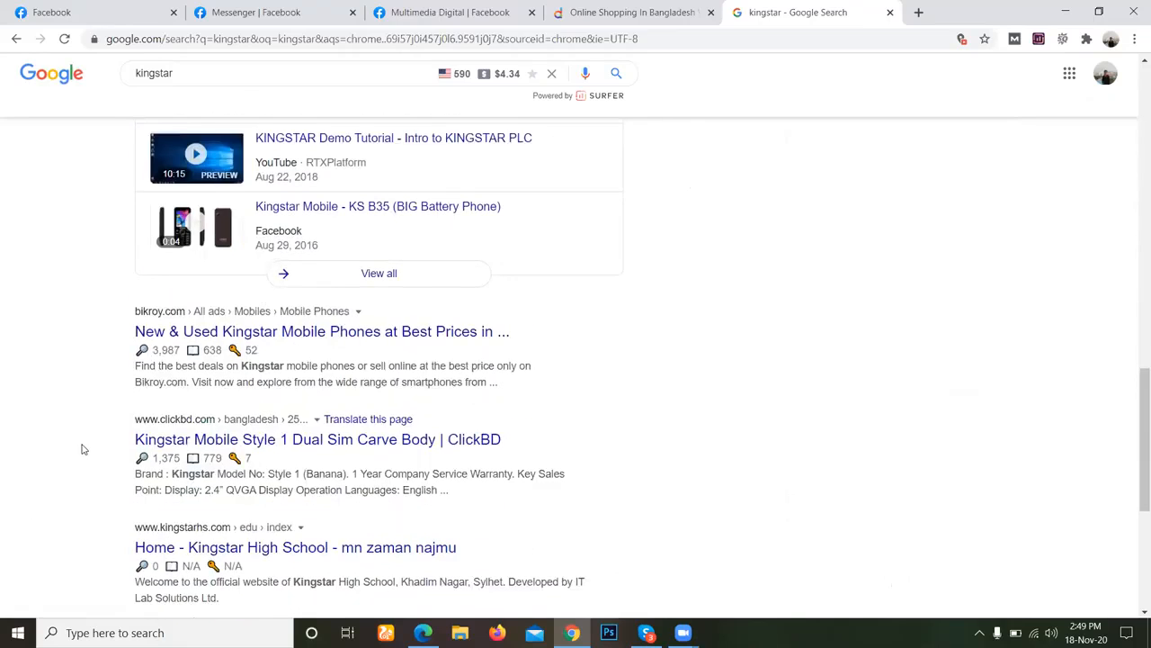
scroll(81, 449, "down", 4)
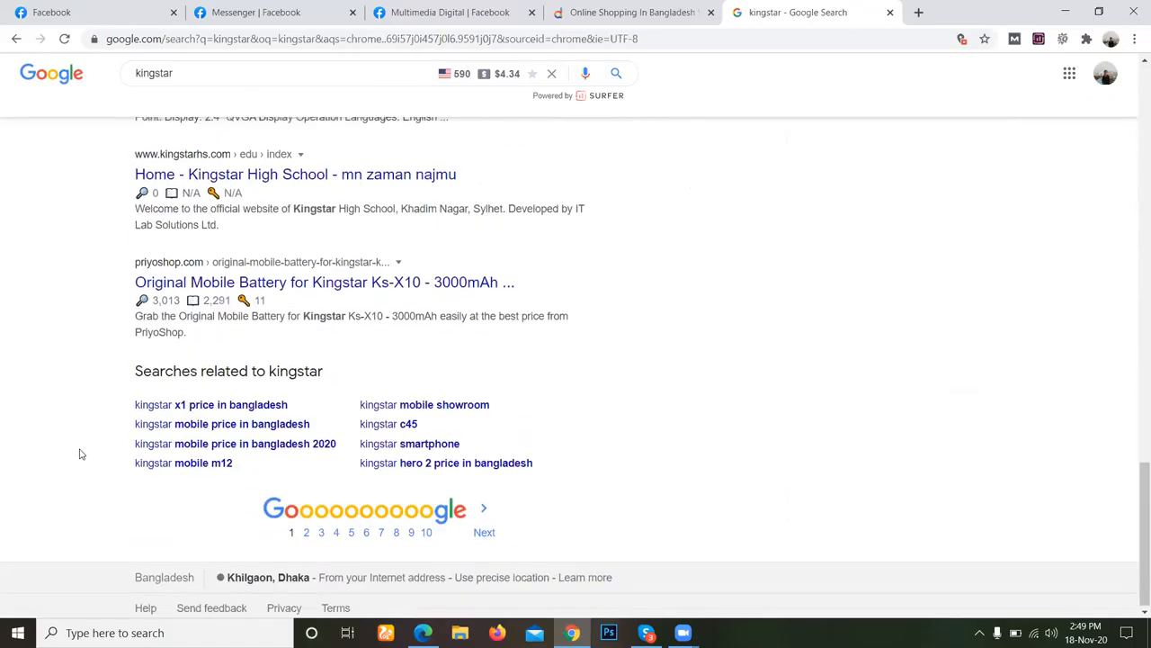
scroll(79, 454, "up", 2)
scroll(81, 454, "up", 15)
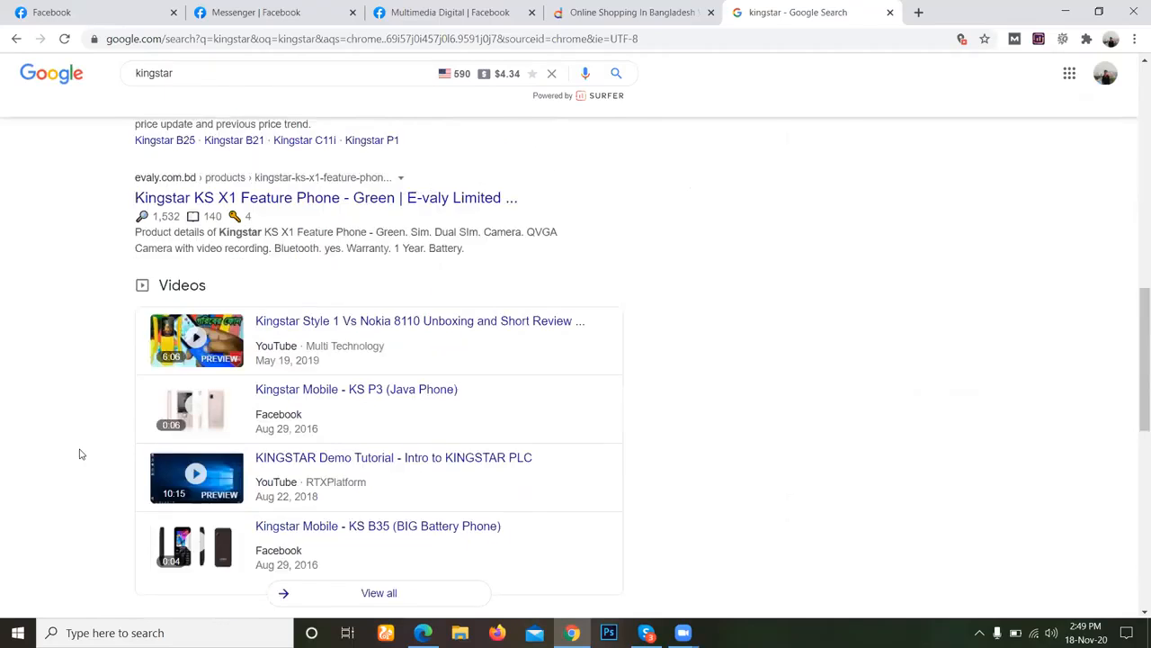
scroll(141, 463, "down", 3)
scroll(150, 459, "down", 1)
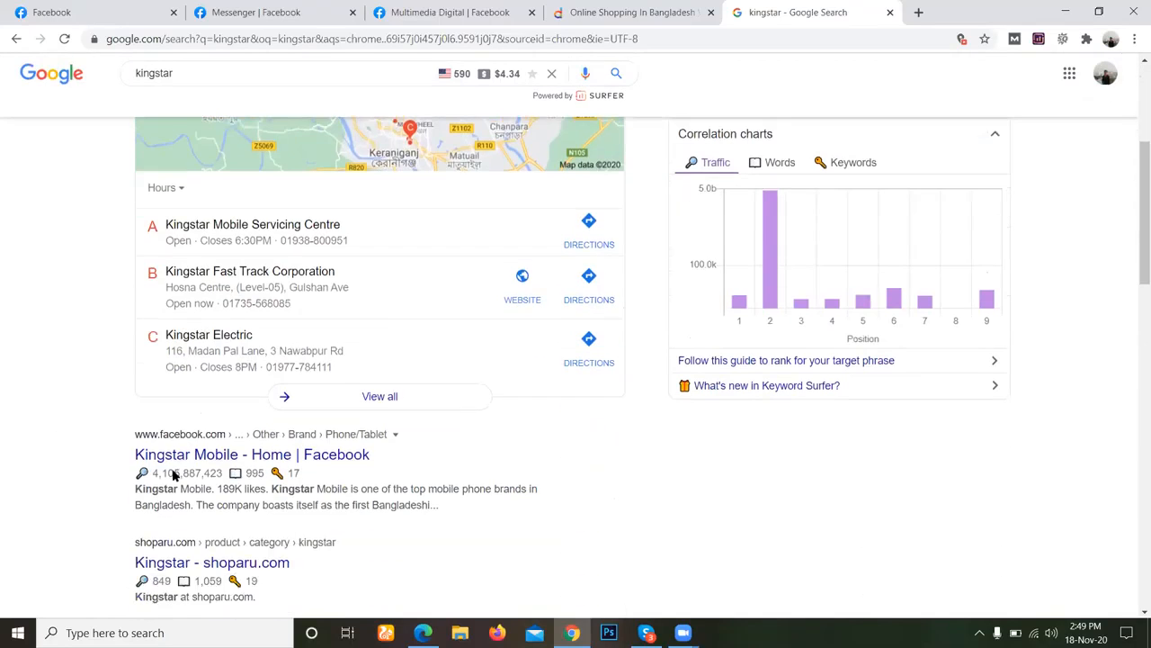
Open the Kingstar Mobile Facebook result in a new tab and switch to it.
right_click(153, 459)
left_click(207, 473)
key("ctrl+Tab")
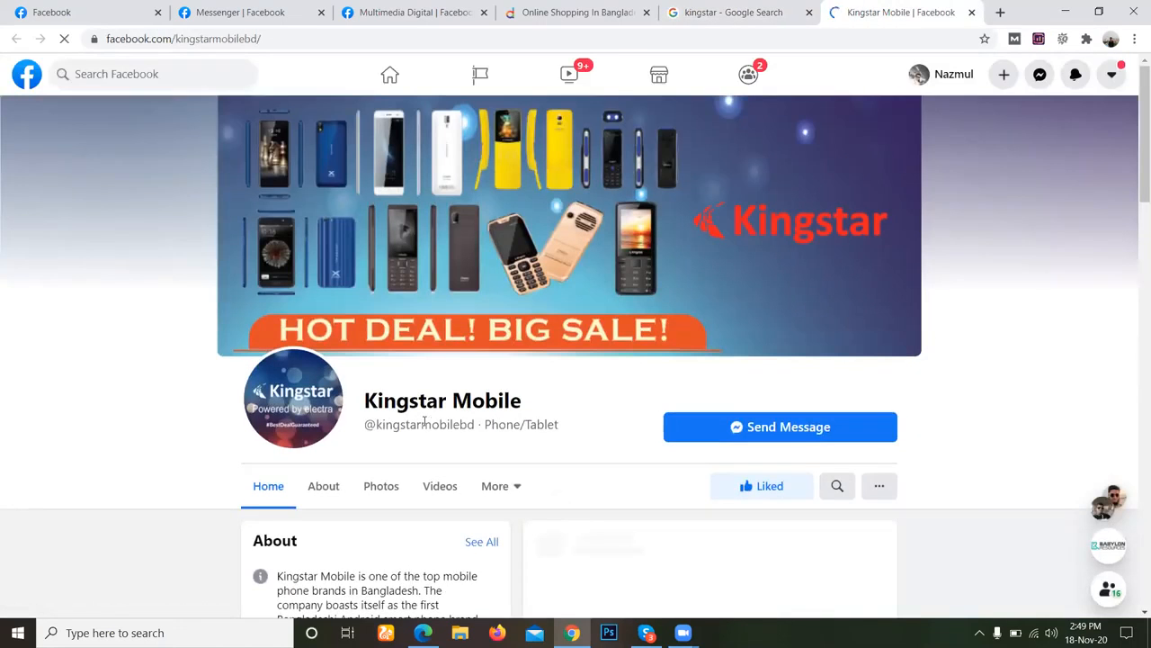
Examine the Kingstar Mobile page's about details, posts, photos, shop items and page transparency section.
scroll(426, 430, "down", 2)
scroll(427, 433, "down", 4)
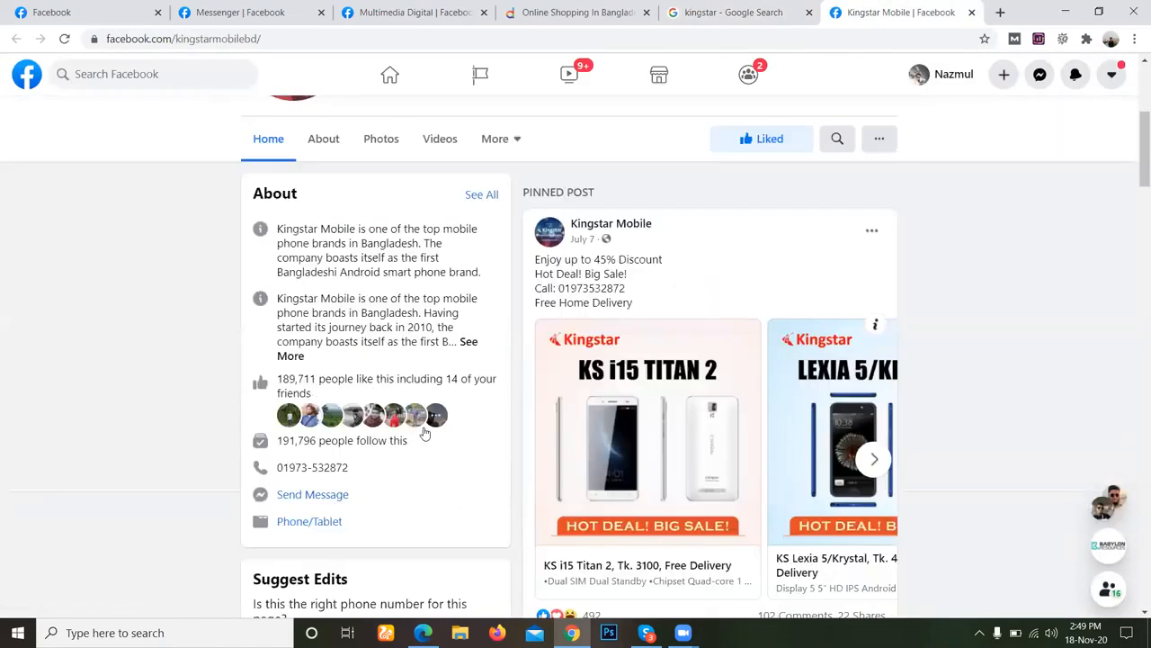
scroll(426, 433, "down", 2)
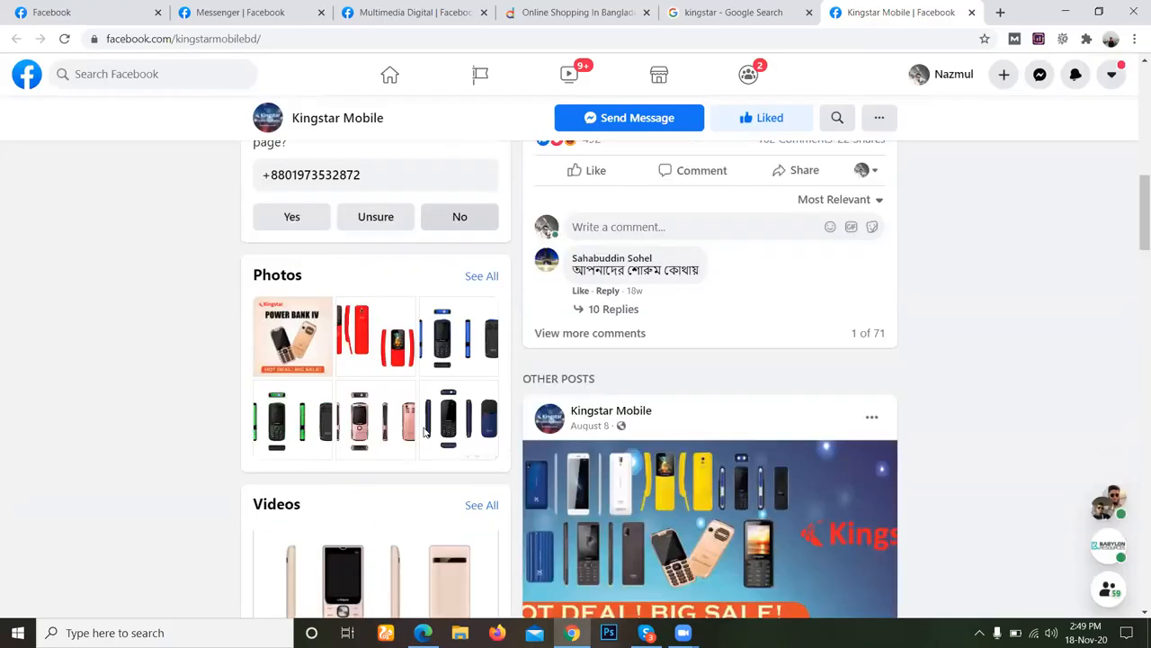
scroll(423, 432, "down", 5)
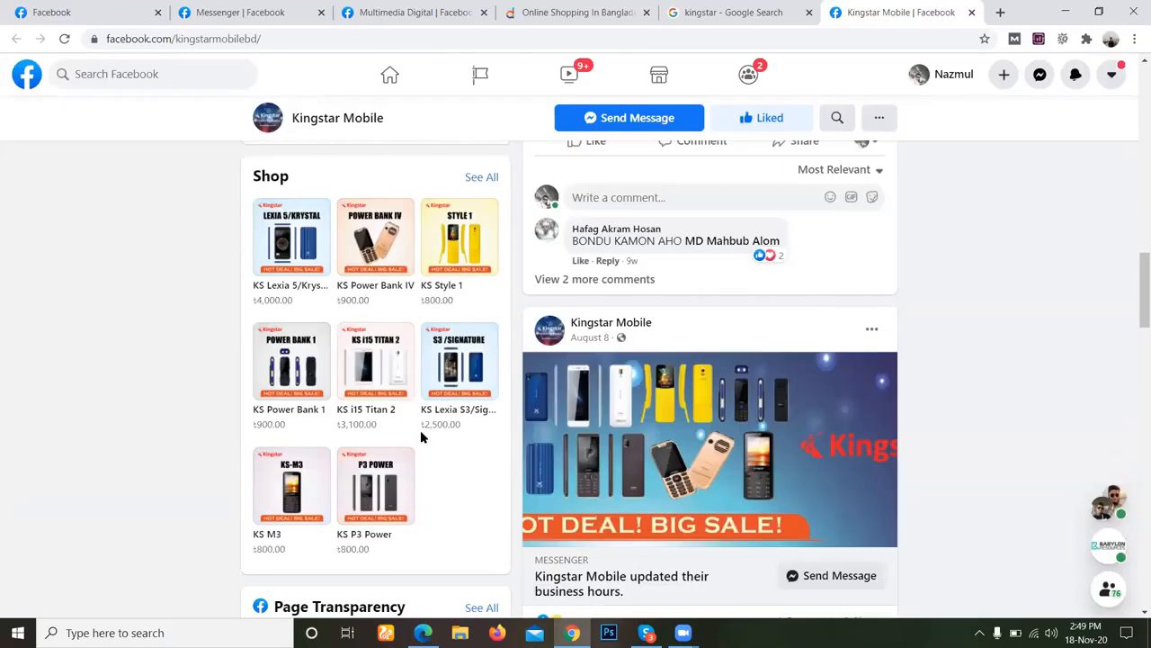
scroll(420, 438, "down", 4)
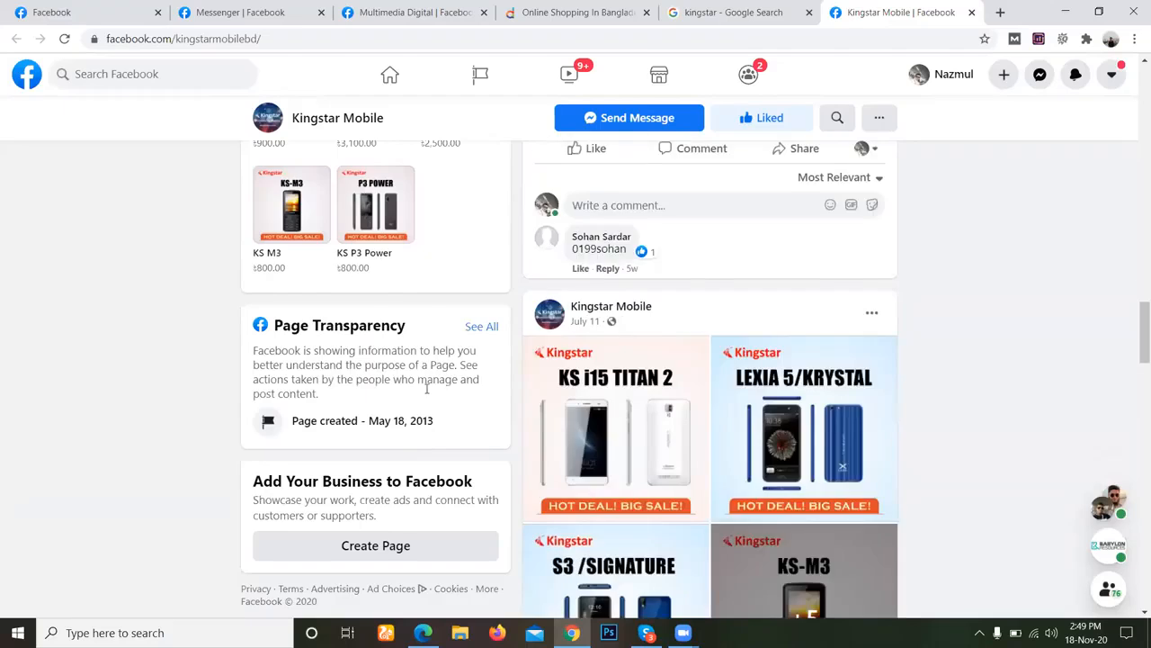
scroll(448, 376, "up", 3)
scroll(448, 376, "down", 8)
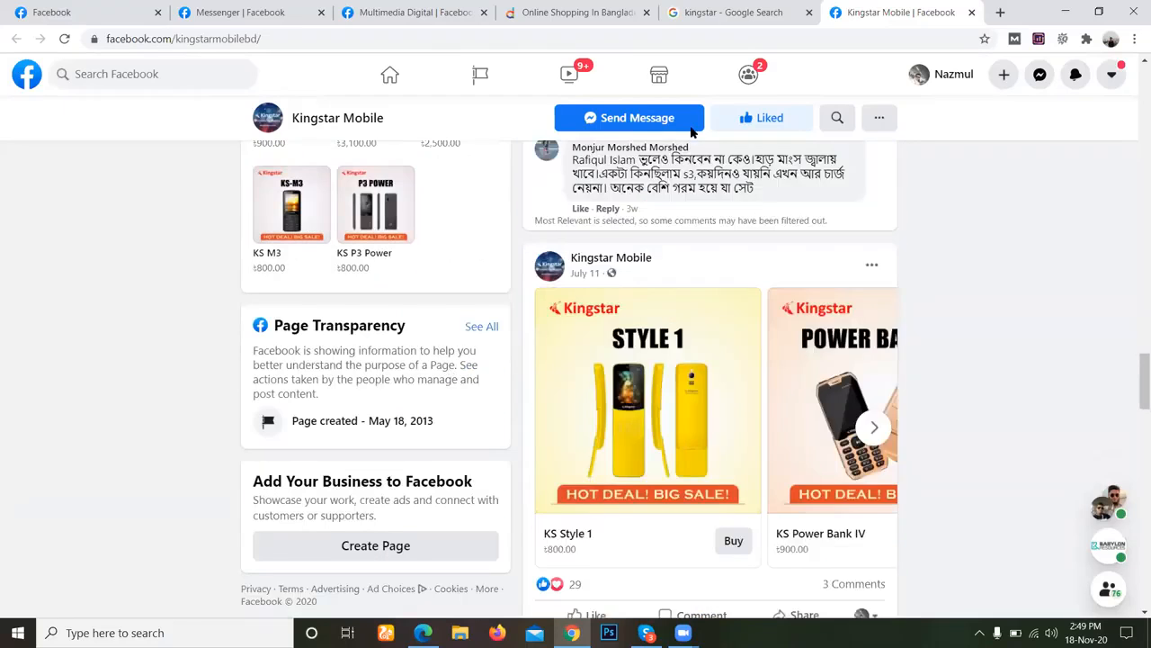
scroll(538, 162, "up", 5)
scroll(111, 358, "up", 10)
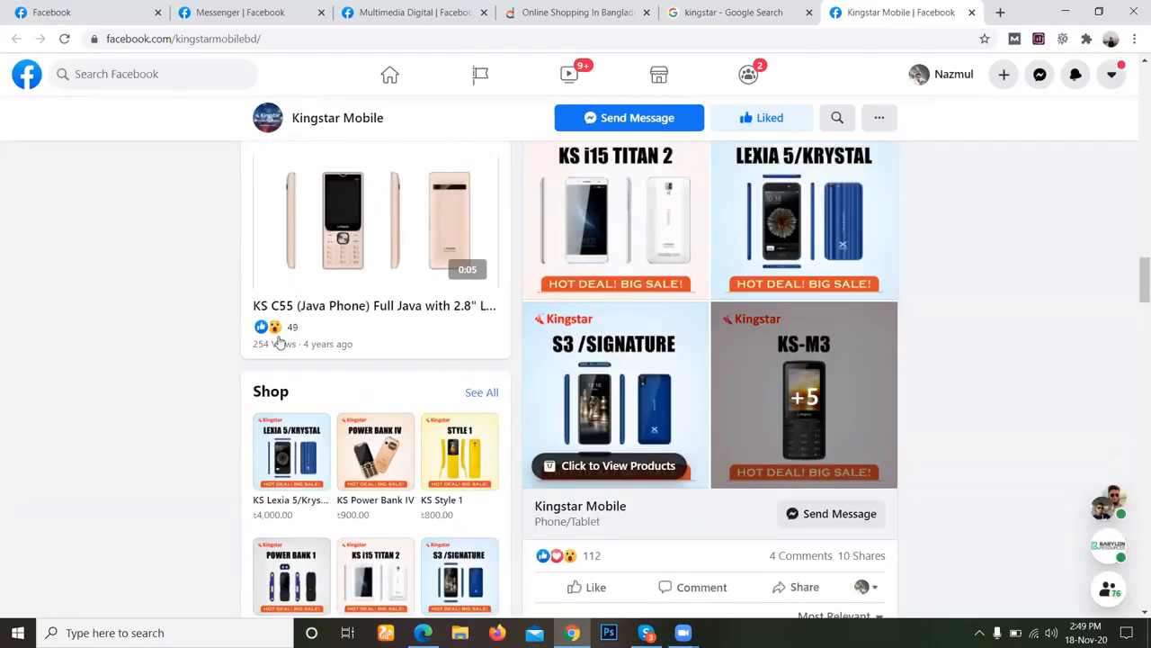
scroll(110, 356, "up", 4)
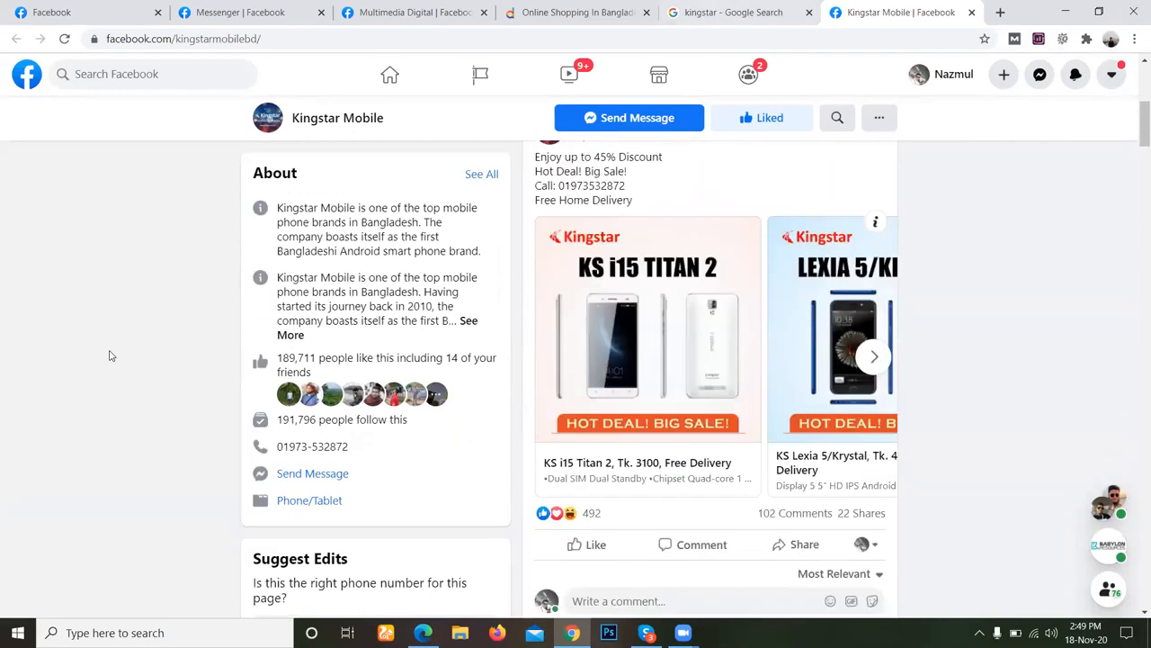
Go back to the kingstar search, look through its image results, and return to all results.
key("ctrl+shift+Tab")
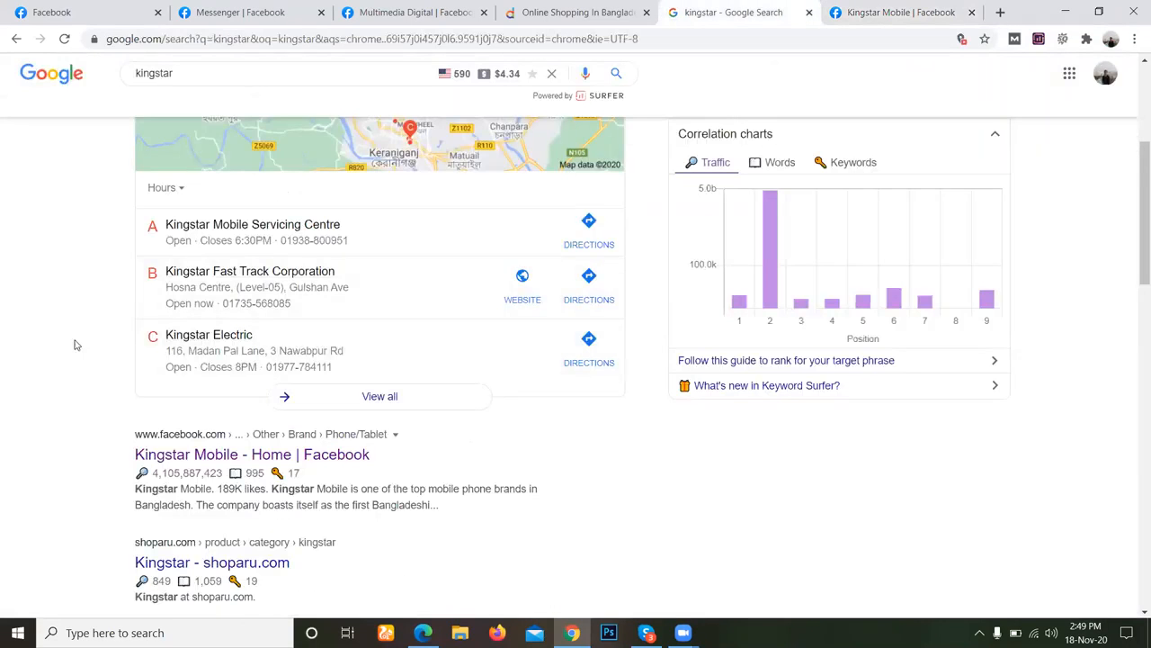
scroll(76, 345, "up", 3)
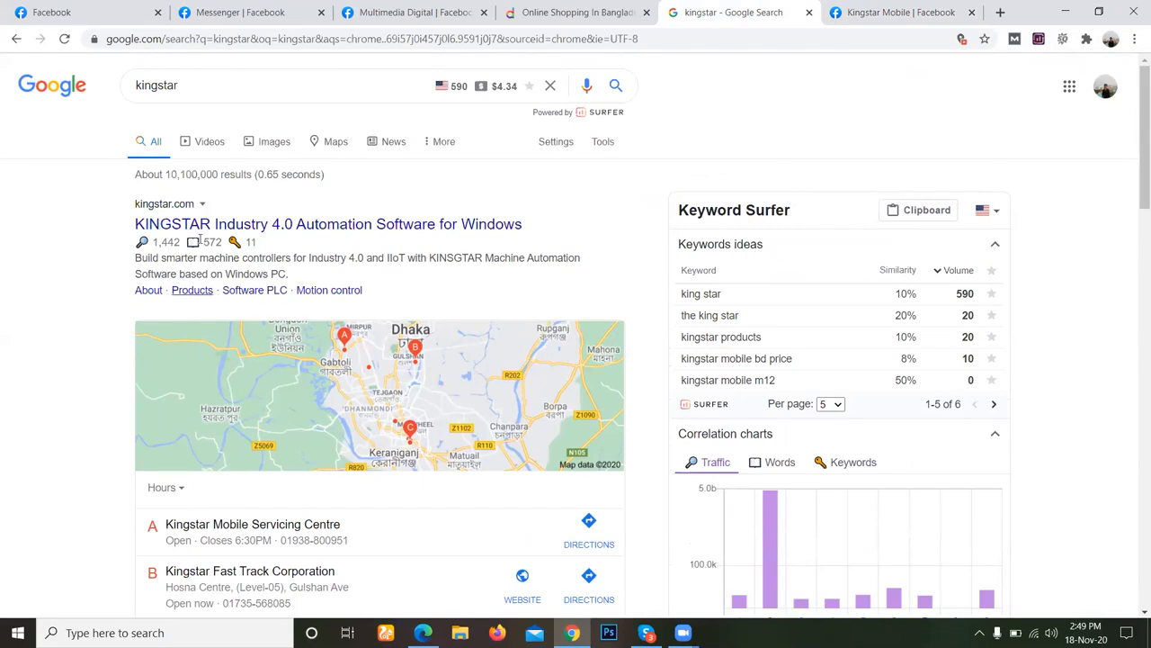
left_click(279, 147)
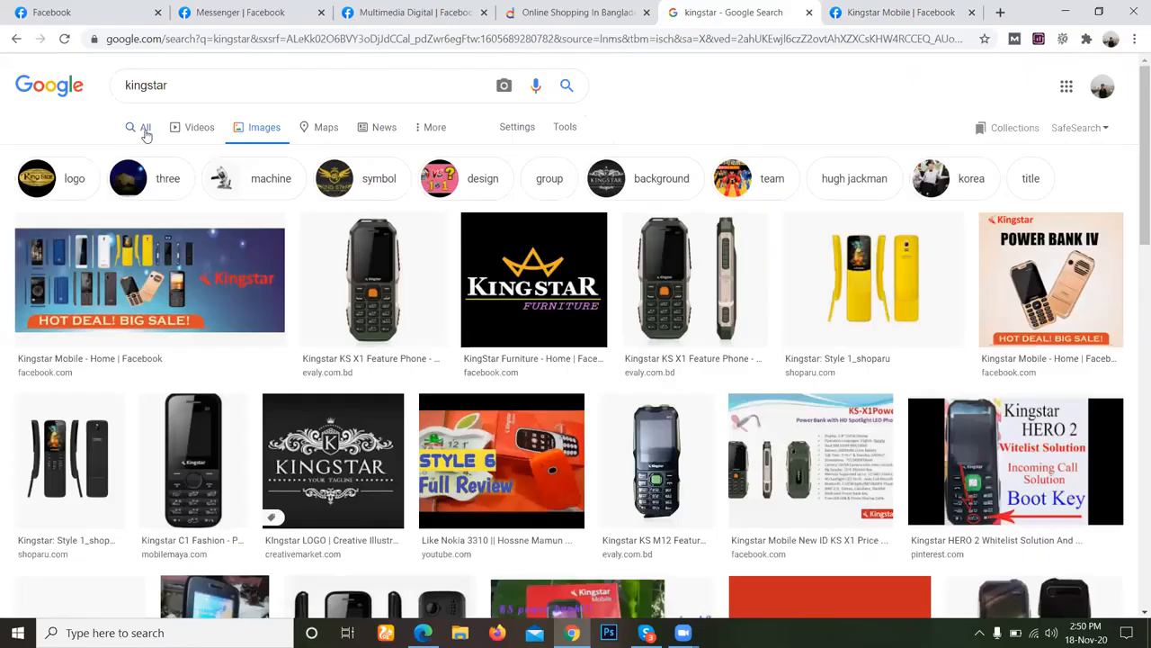
scroll(269, 378, "down", 1)
scroll(290, 393, "down", 5)
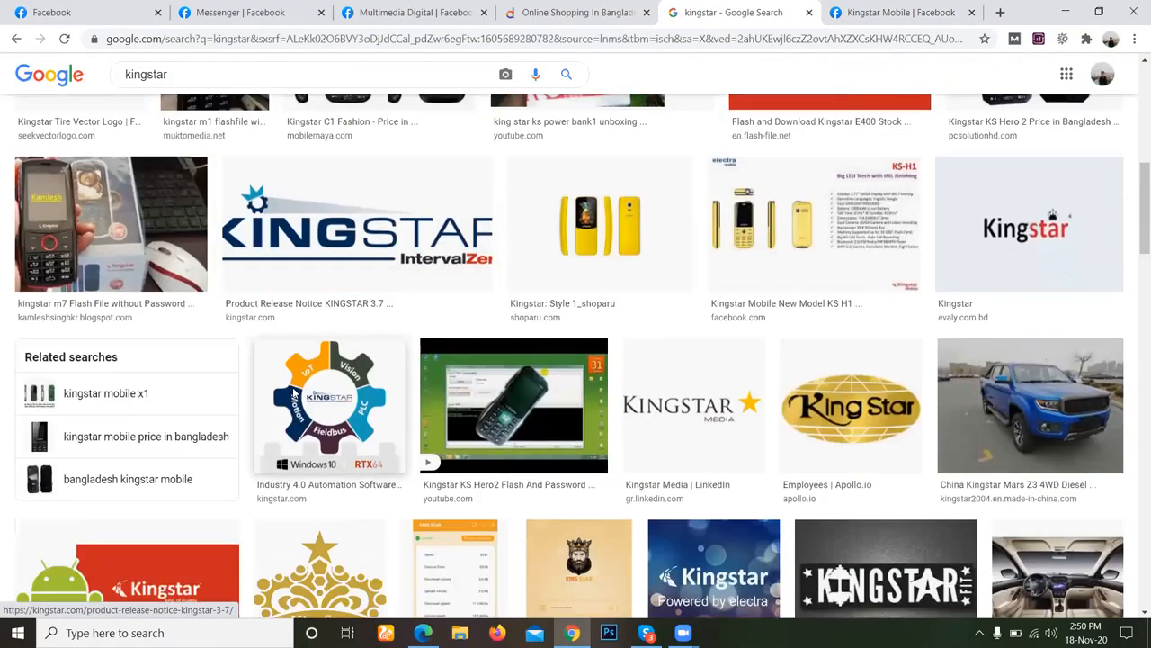
scroll(292, 394, "down", 2)
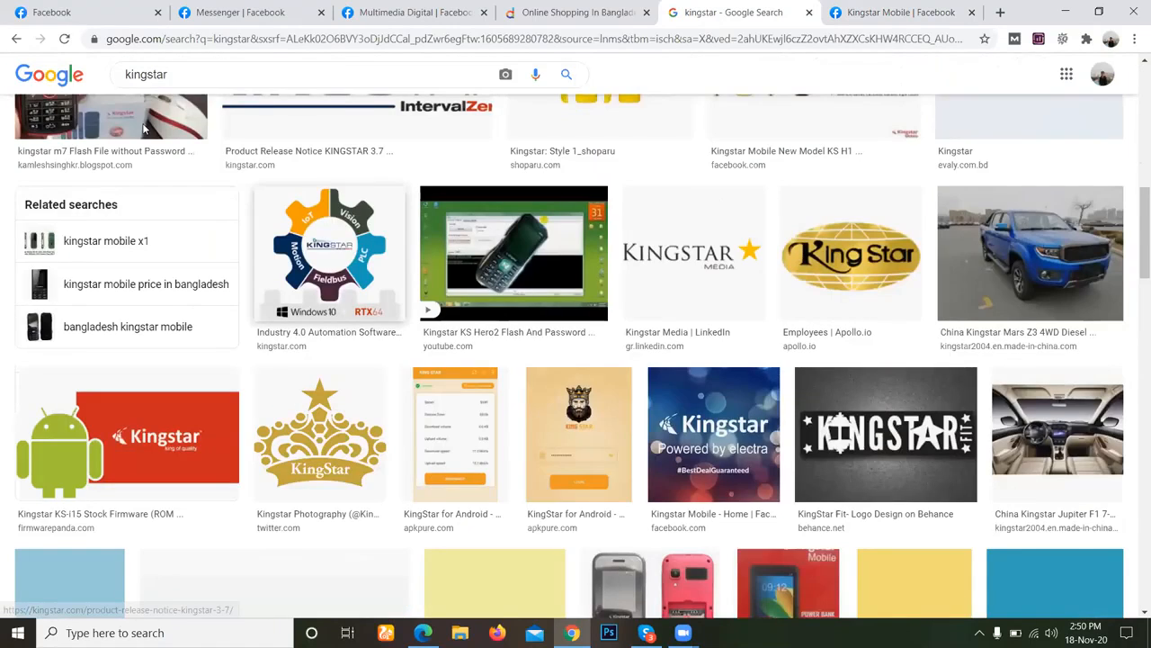
scroll(143, 129, "down", 3)
scroll(119, 134, "up", 7)
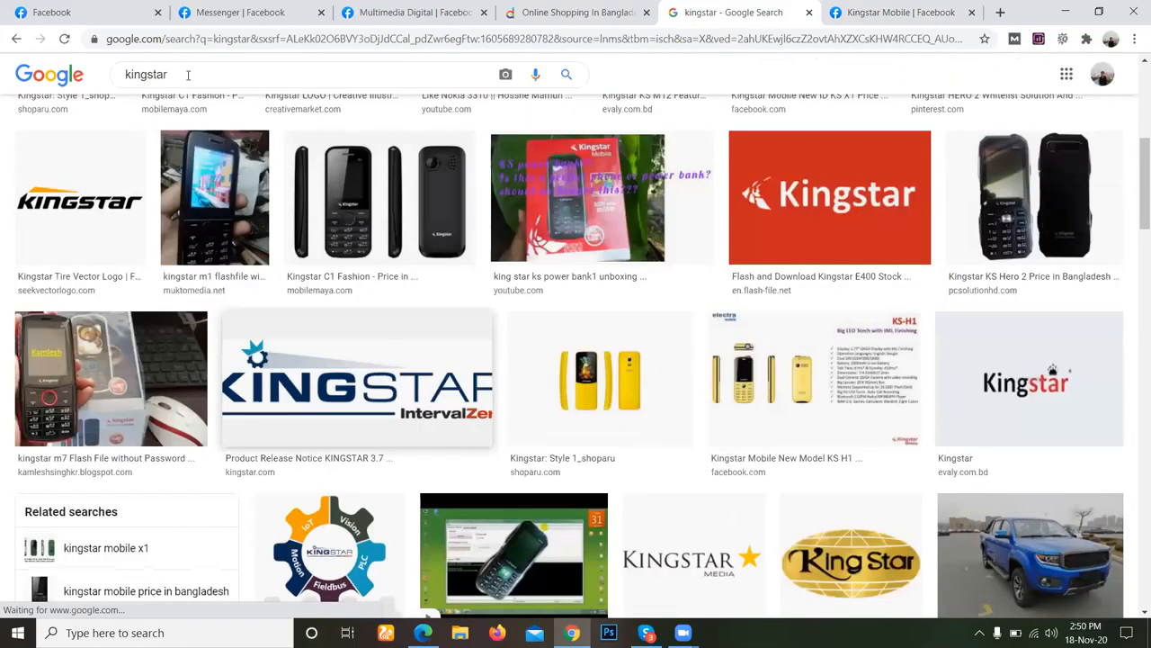
scroll(198, 85, "up", 5)
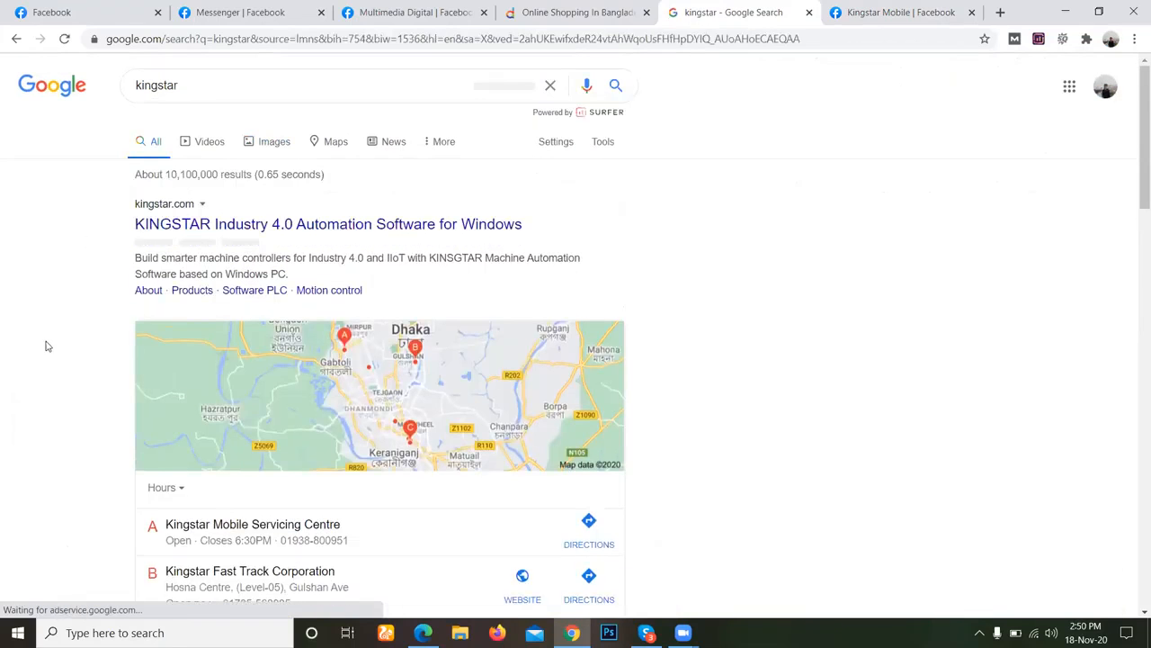
Load google.com in the tab showing the Kingstar Mobile Facebook page.
key("Tab")
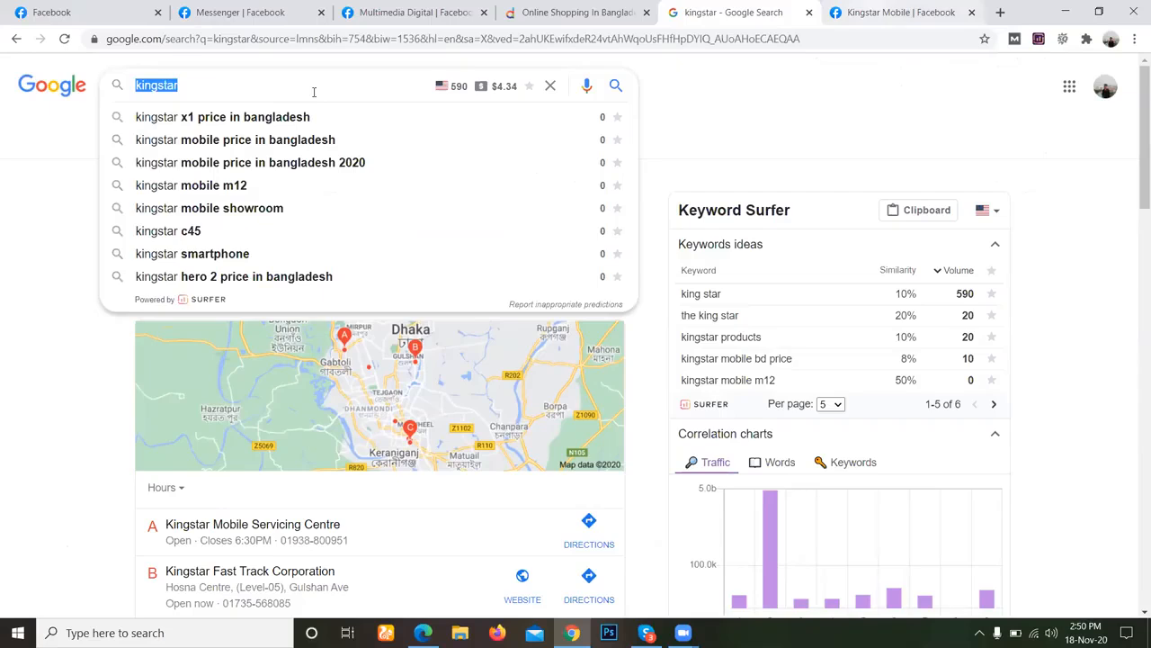
key("ctrl+Tab")
key("ctrl+l")
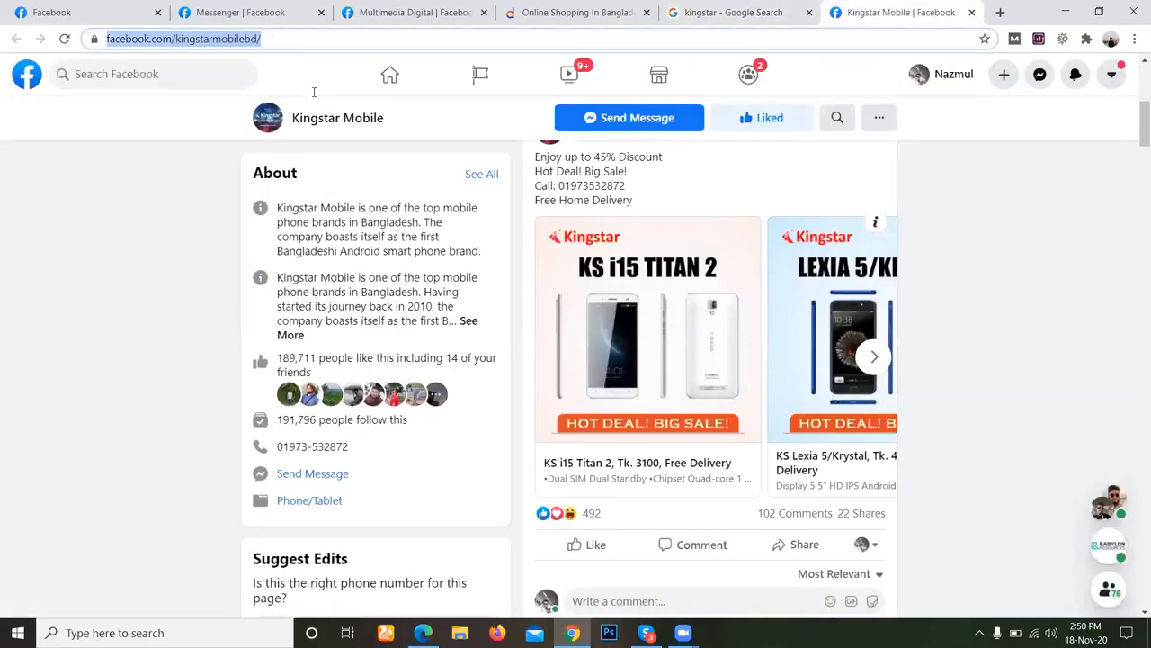
type("google")
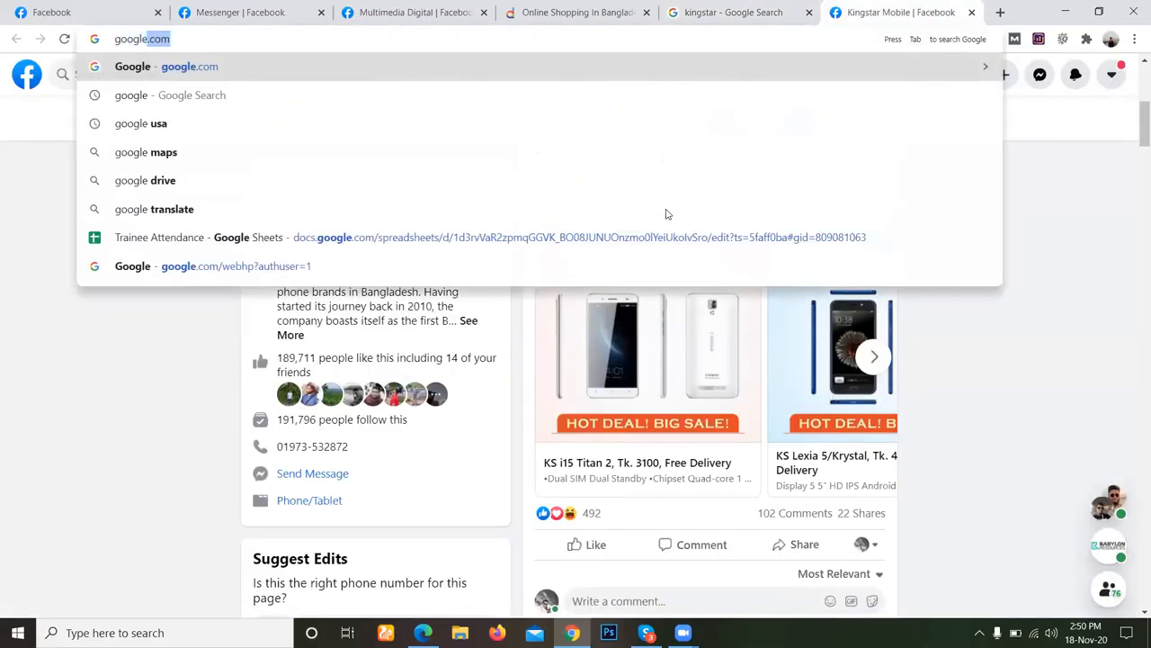
key("Return")
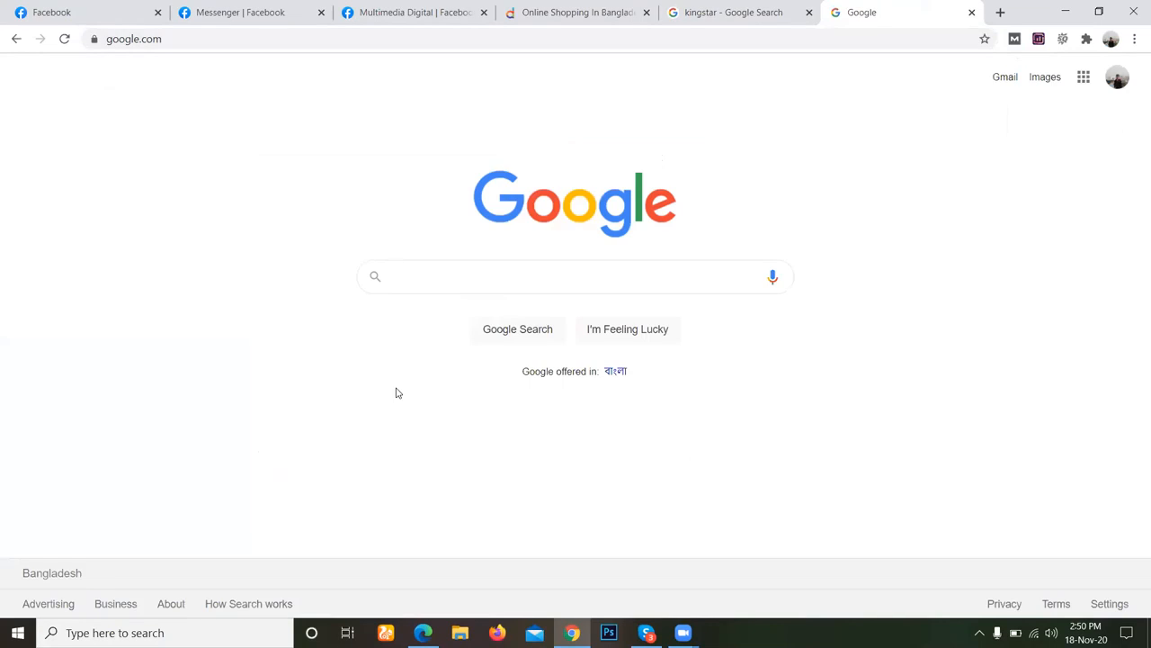
Search Google for apple and show its image results.
type("appe")
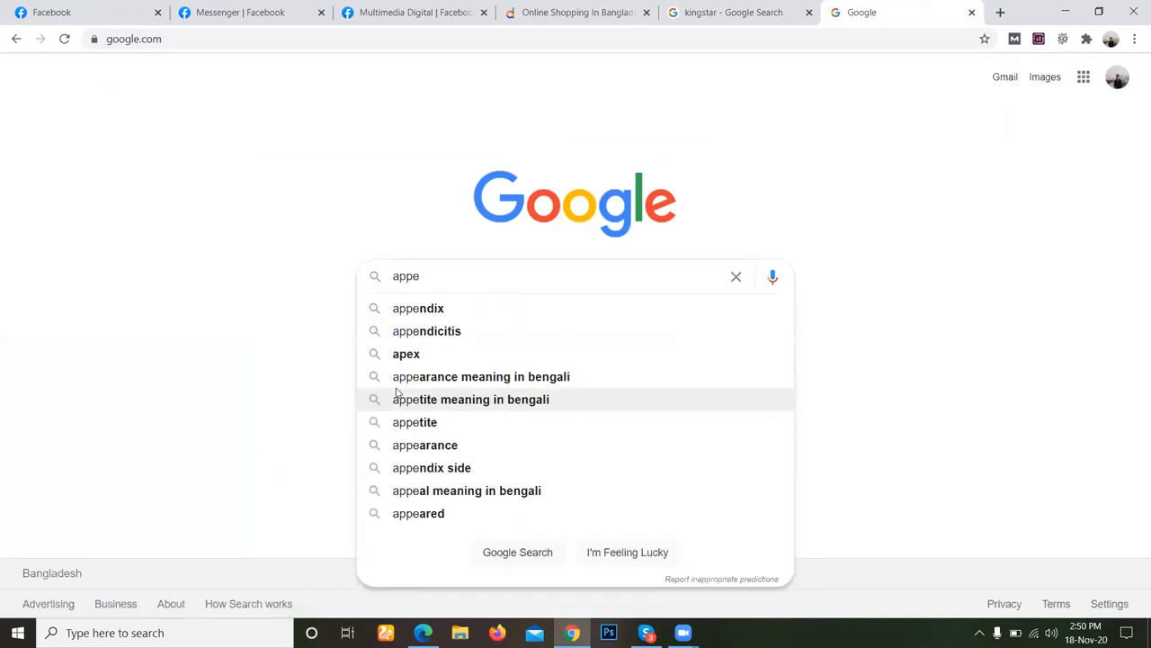
key("BackSpace")
type("le")
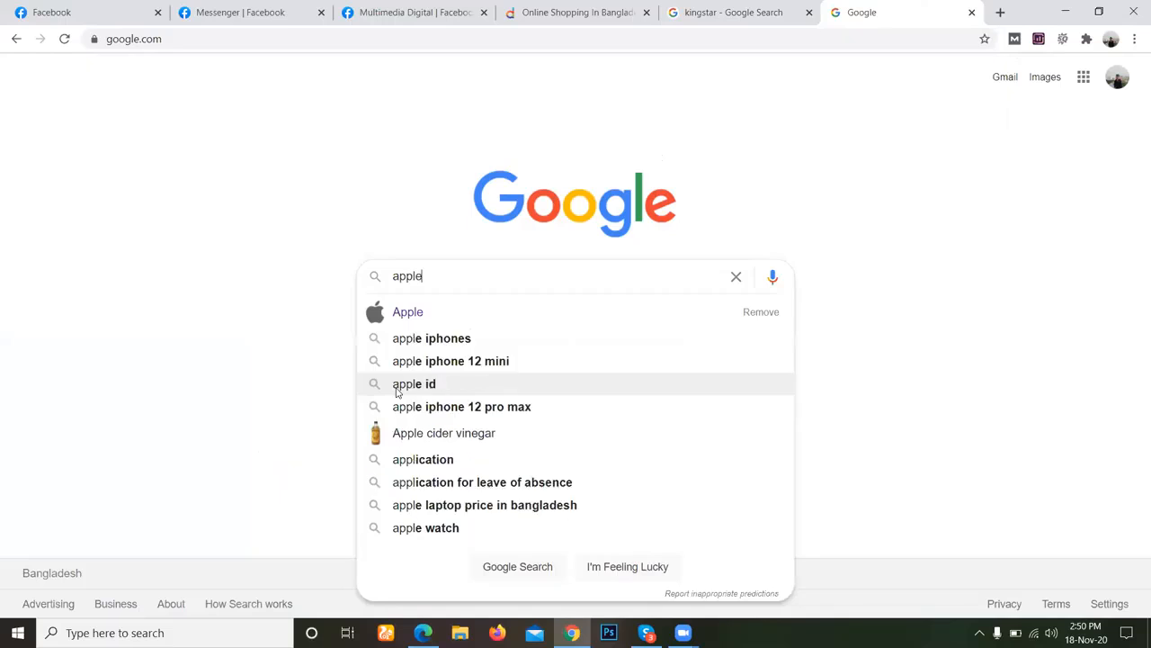
key("Return")
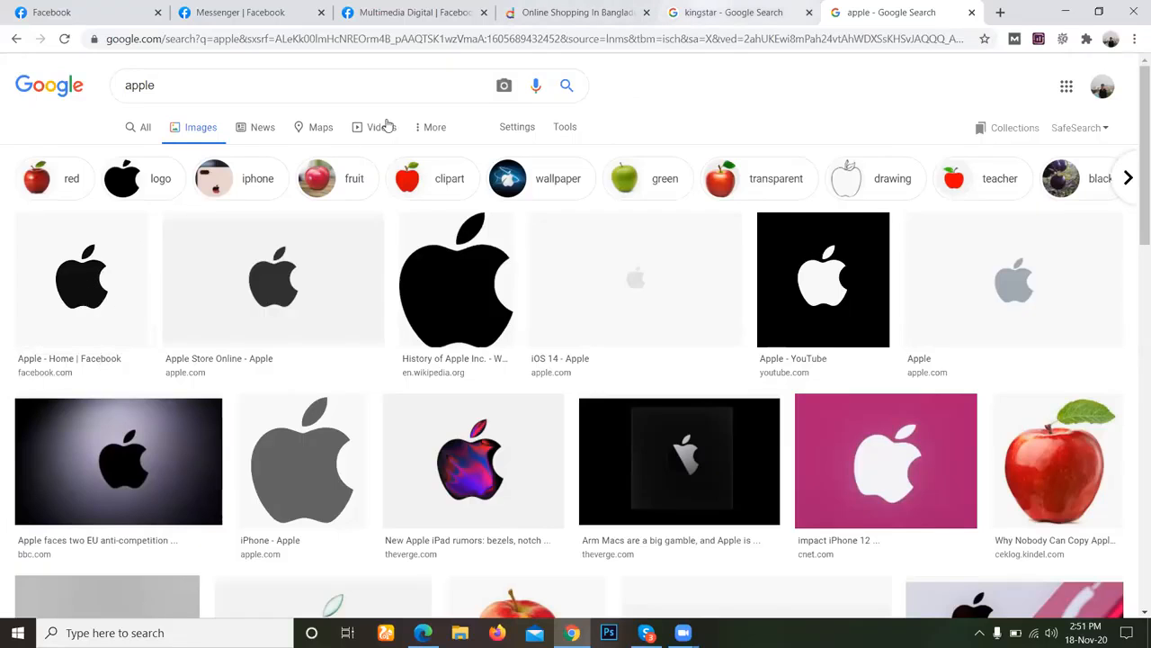
Return to the kingstar search results, close the search suggestions and dismiss the incoming Skype notifications.
key("ctrl+shift+Tab")
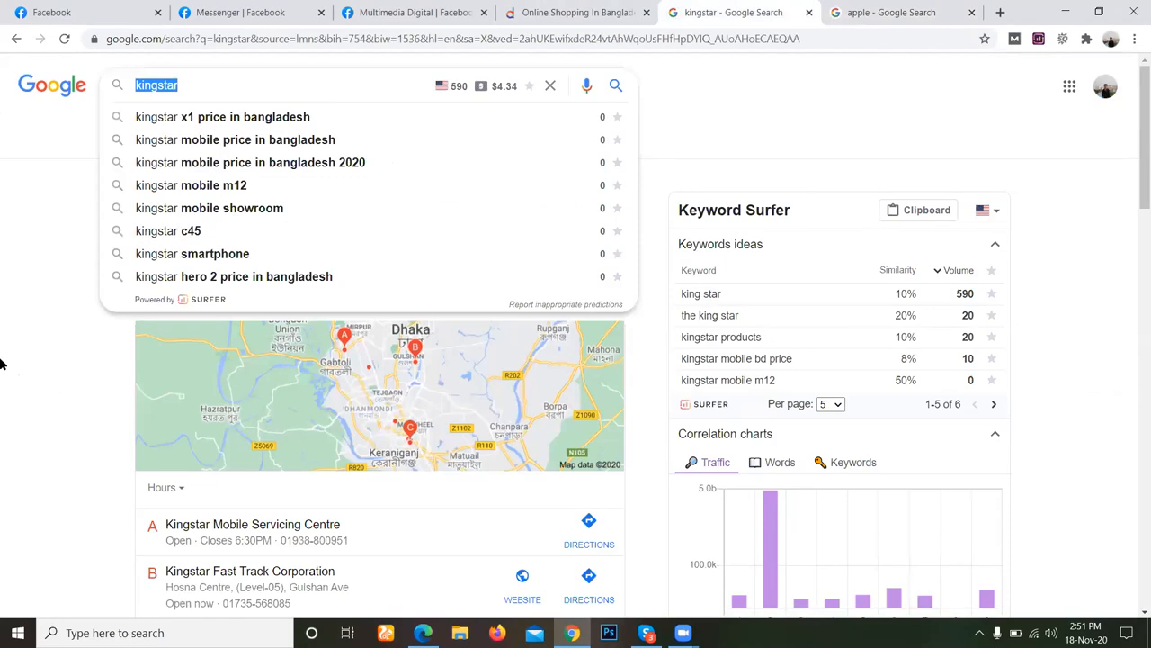
left_click(2, 361)
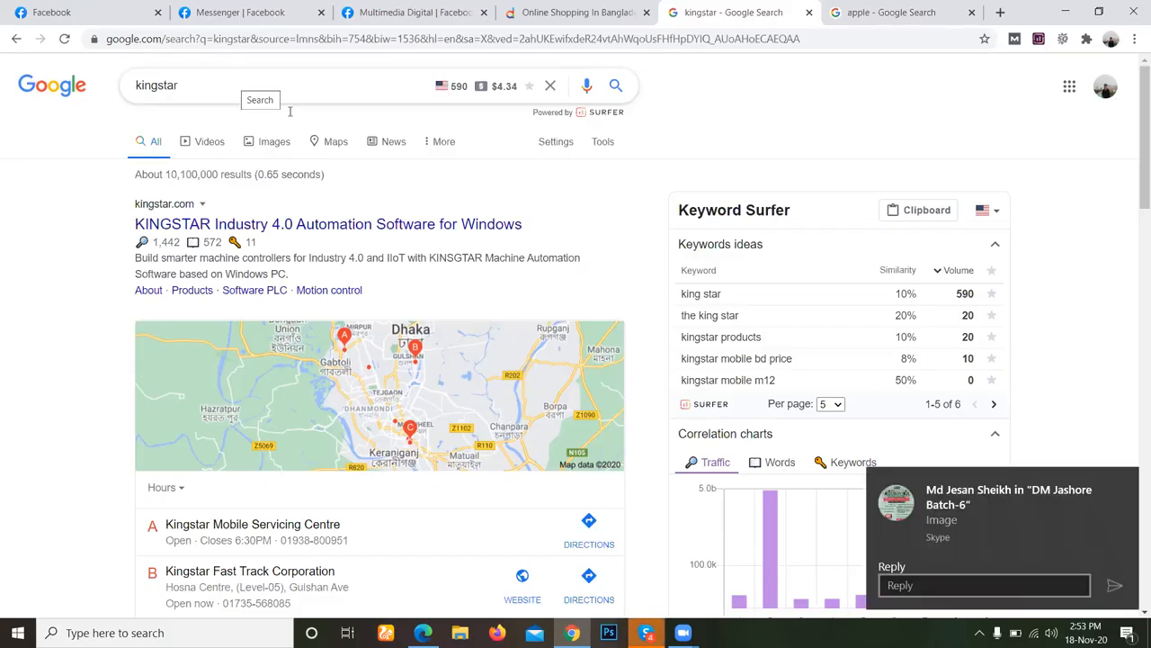
left_click_drag(928, 536, 1136, 576)
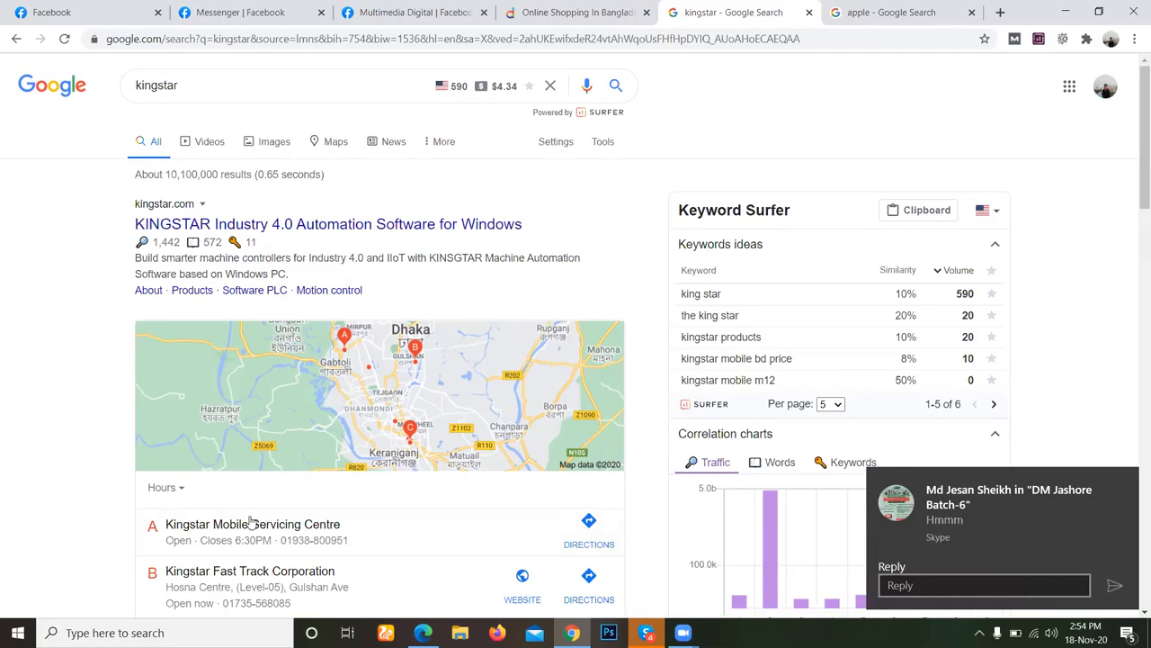
left_click_drag(903, 528, 1135, 531)
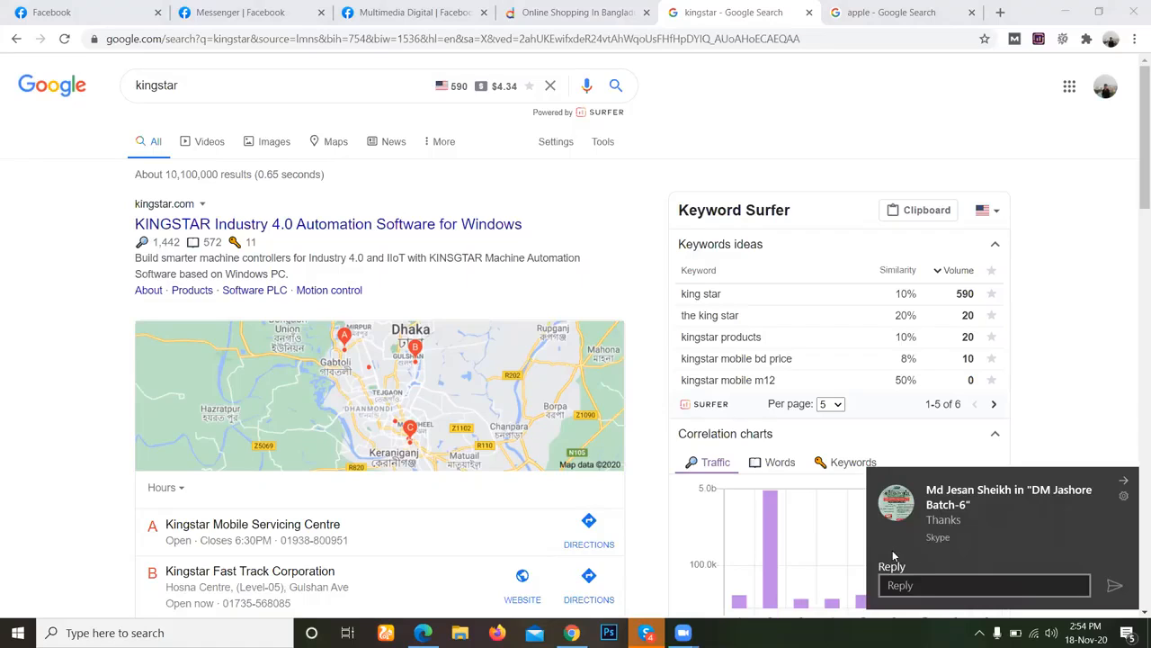
left_click(50, 322)
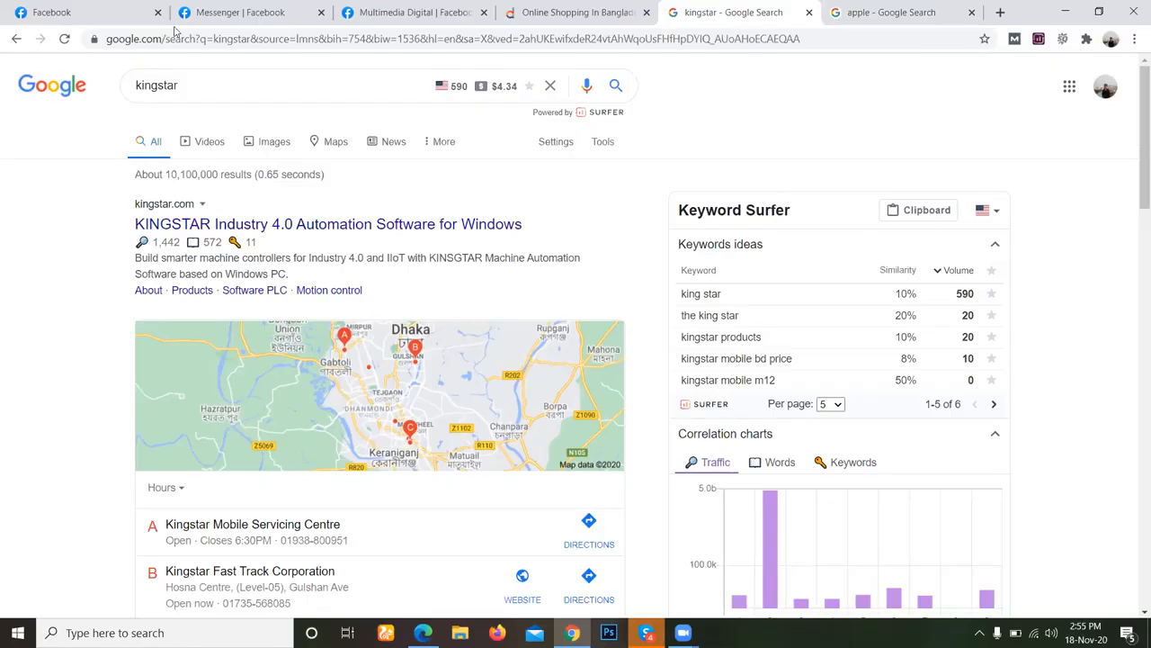
Replace the kingstar query in the Google search with photography.
double_click(227, 83)
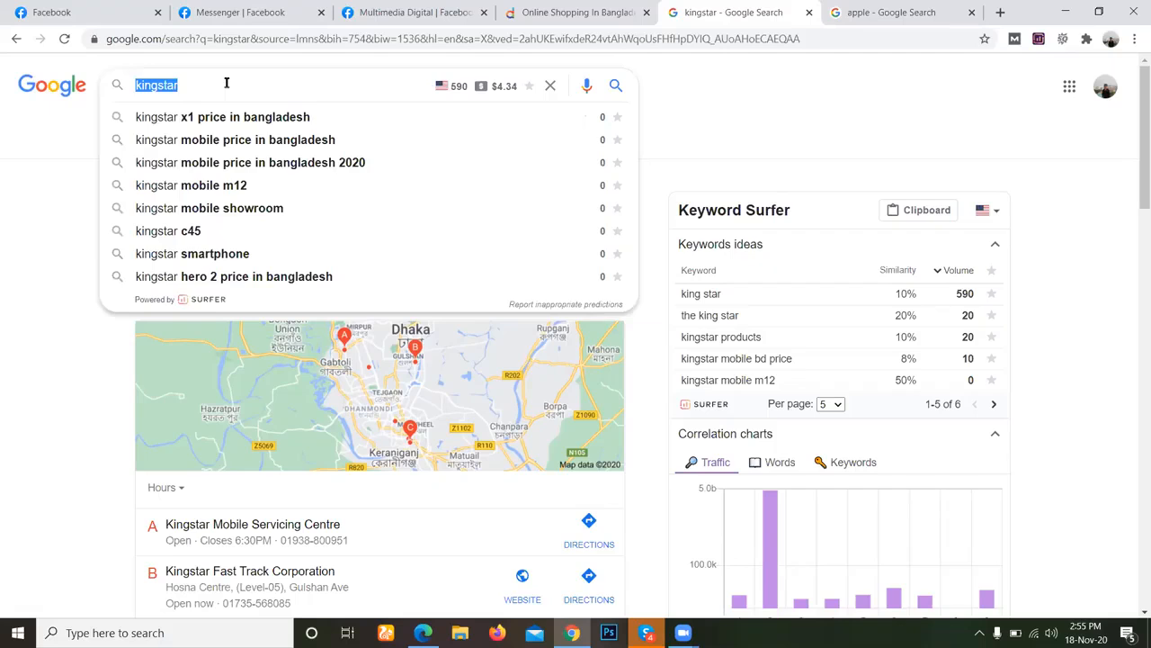
type("photo")
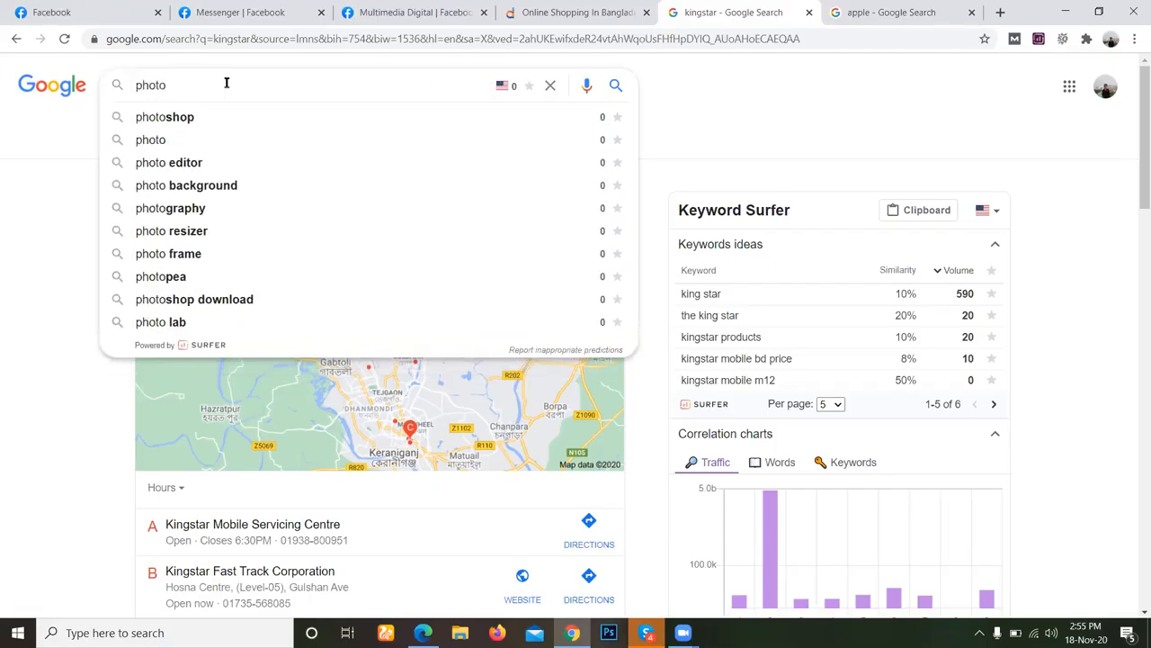
type("gra")
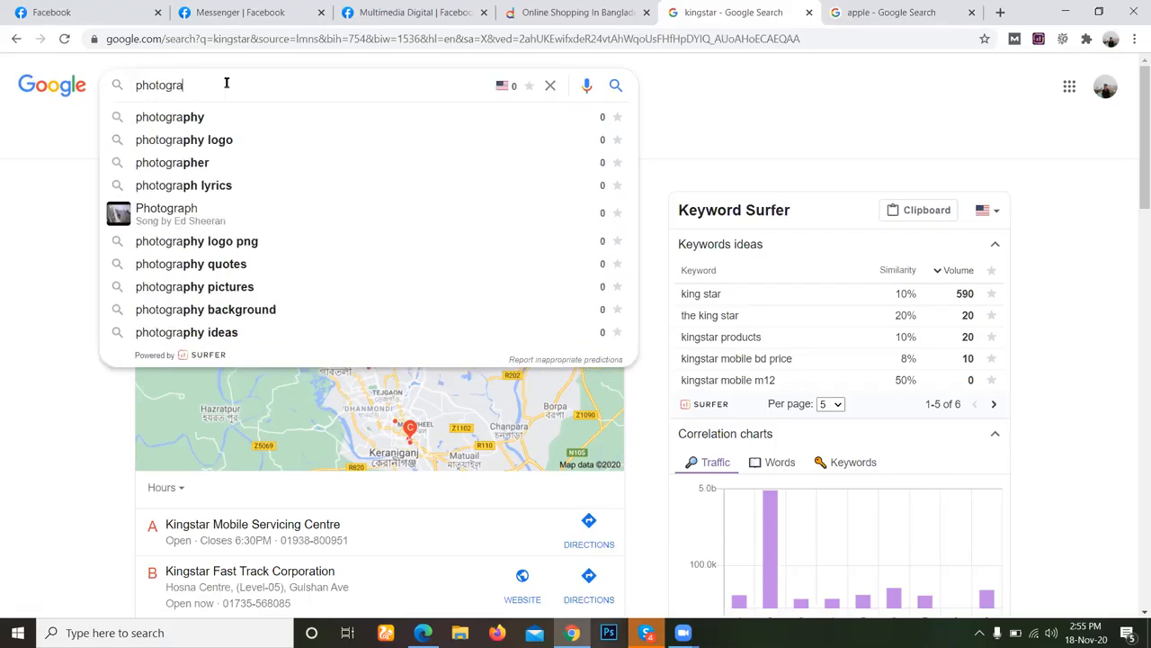
type("phy")
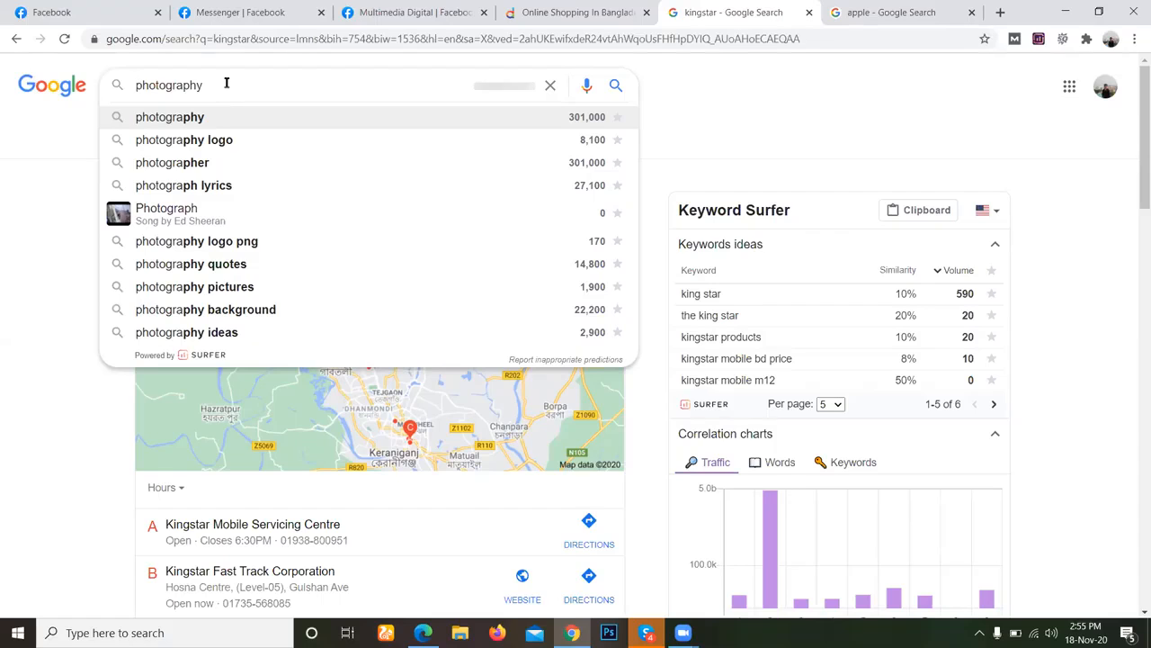
Add jashore before photography in the query and run the search for jashore photography.
key("Home")
type("je")
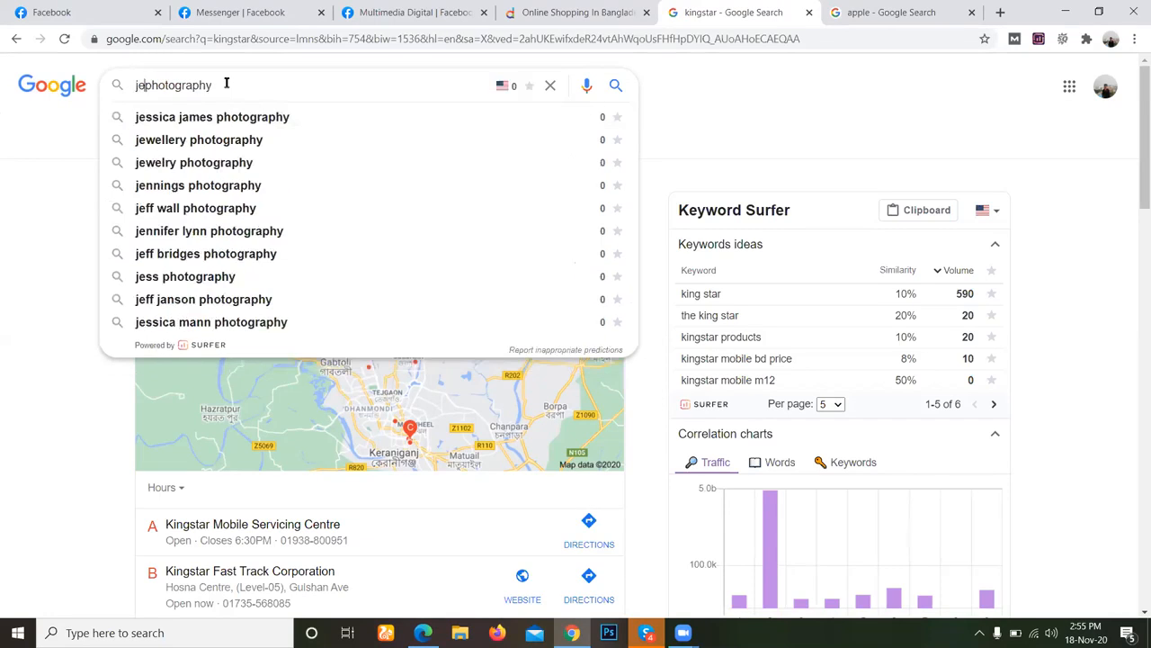
type("soo")
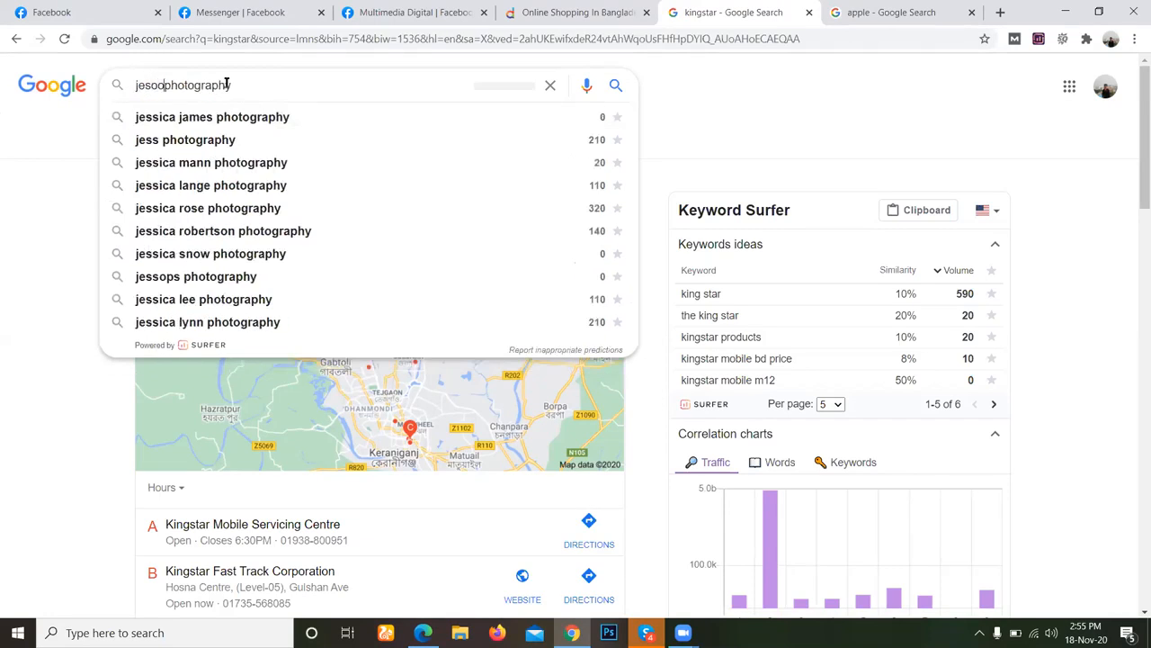
type("re")
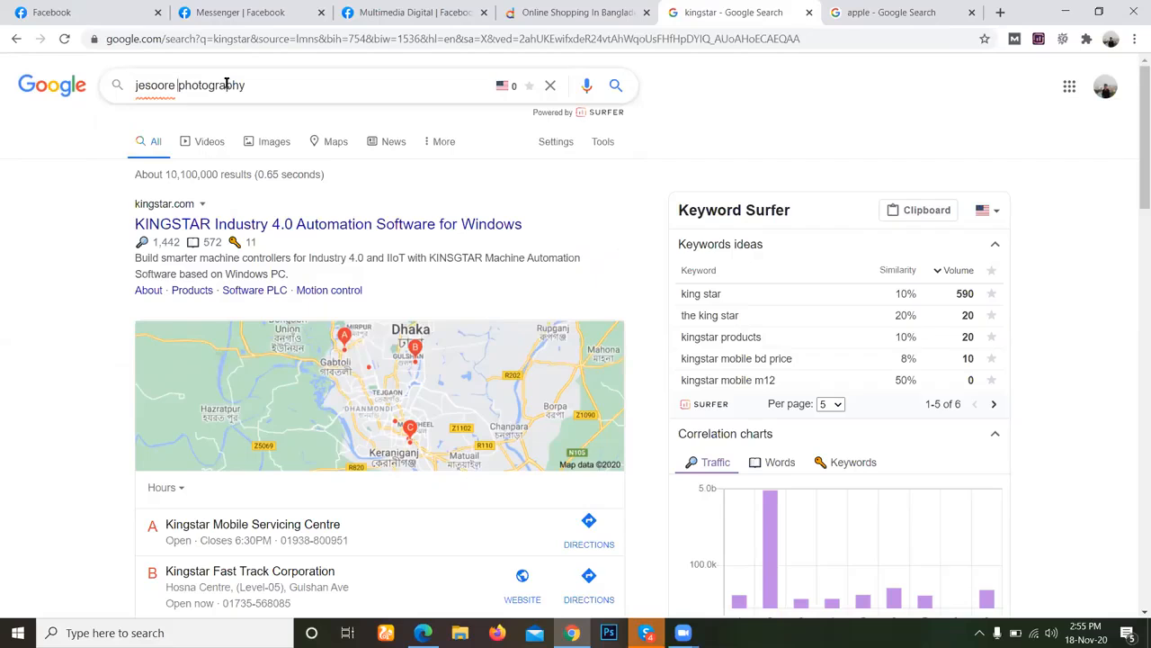
key("Left")
key("Left")
key("Left")
key("BackSpace")
key("BackSpace")
key("BackSpace")
key("BackSpace")
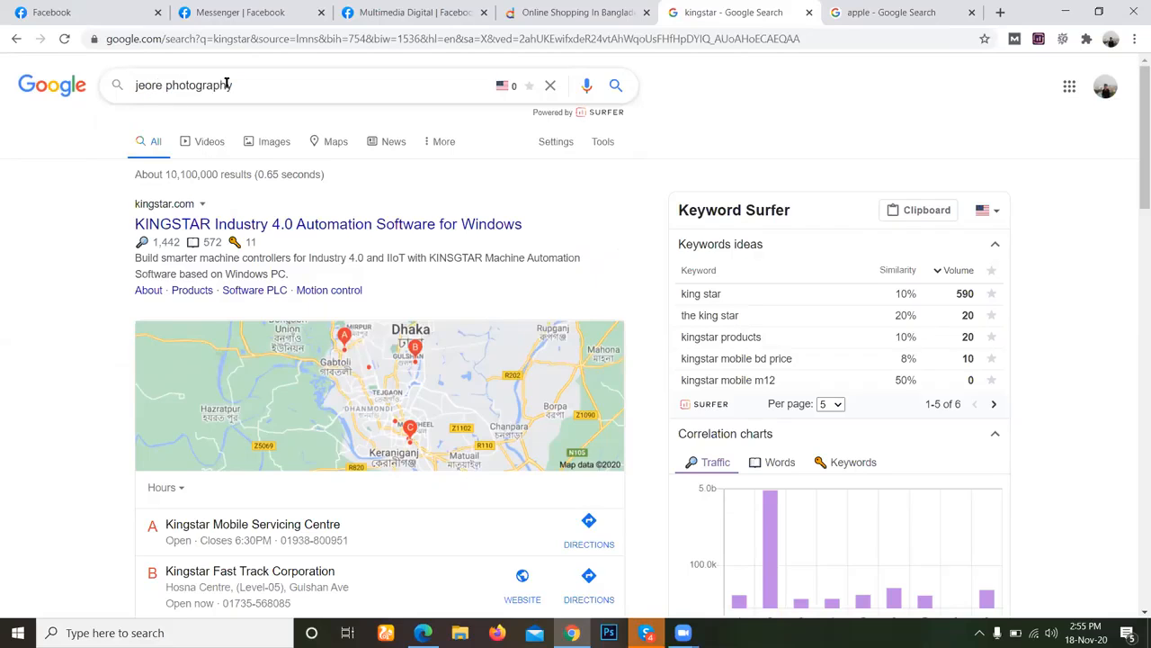
type("ash")
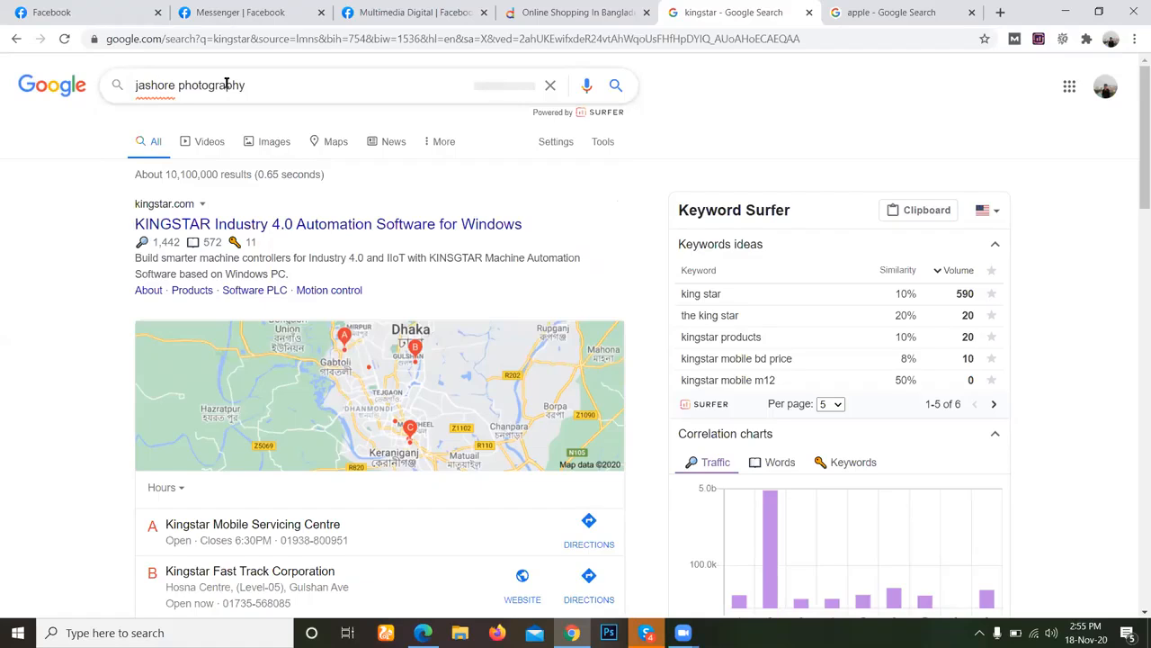
key("Return")
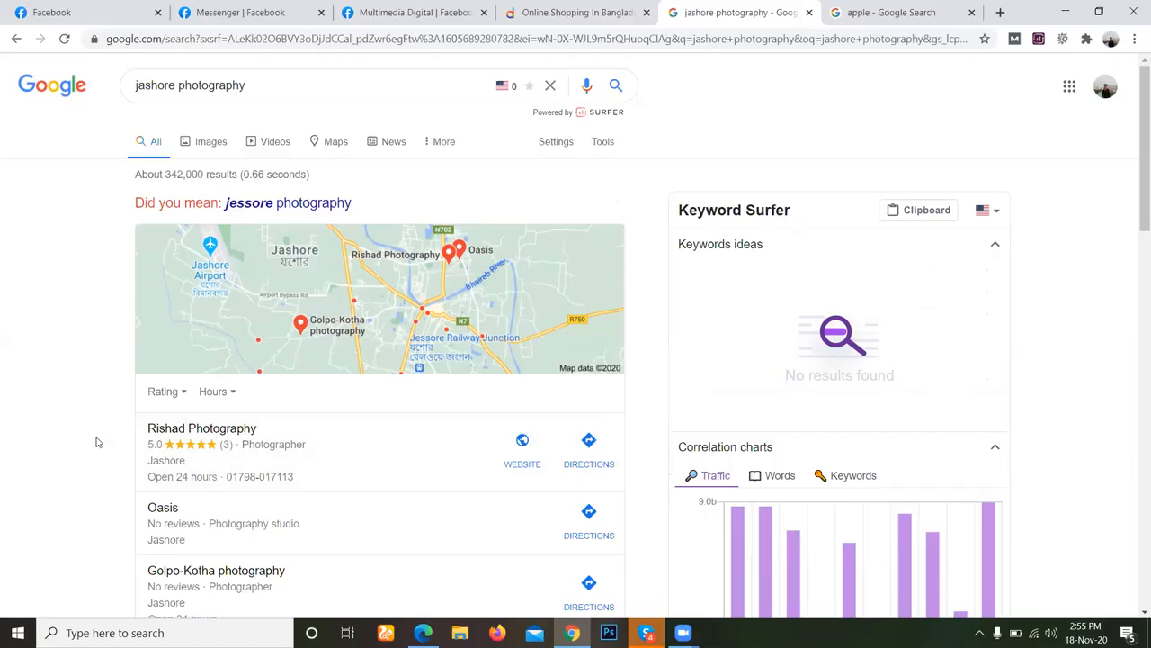
Examine the jashore photography results, from the local business listings through the web results, and return to the search query.
scroll(88, 437, "down", 2)
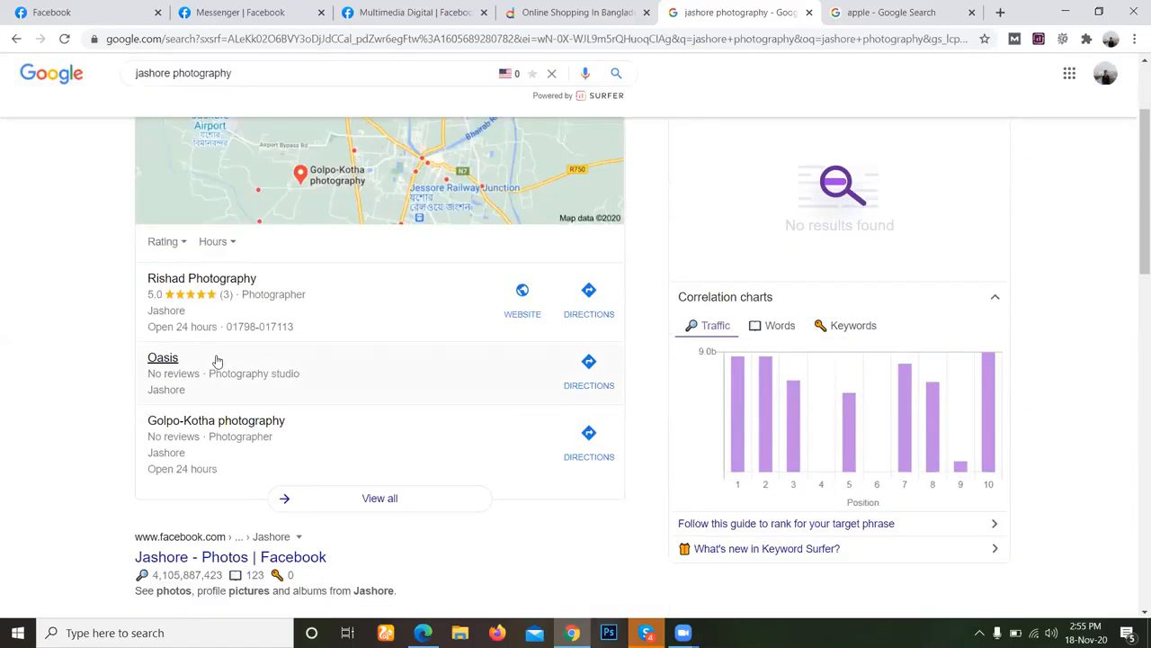
scroll(77, 367, "down", 1)
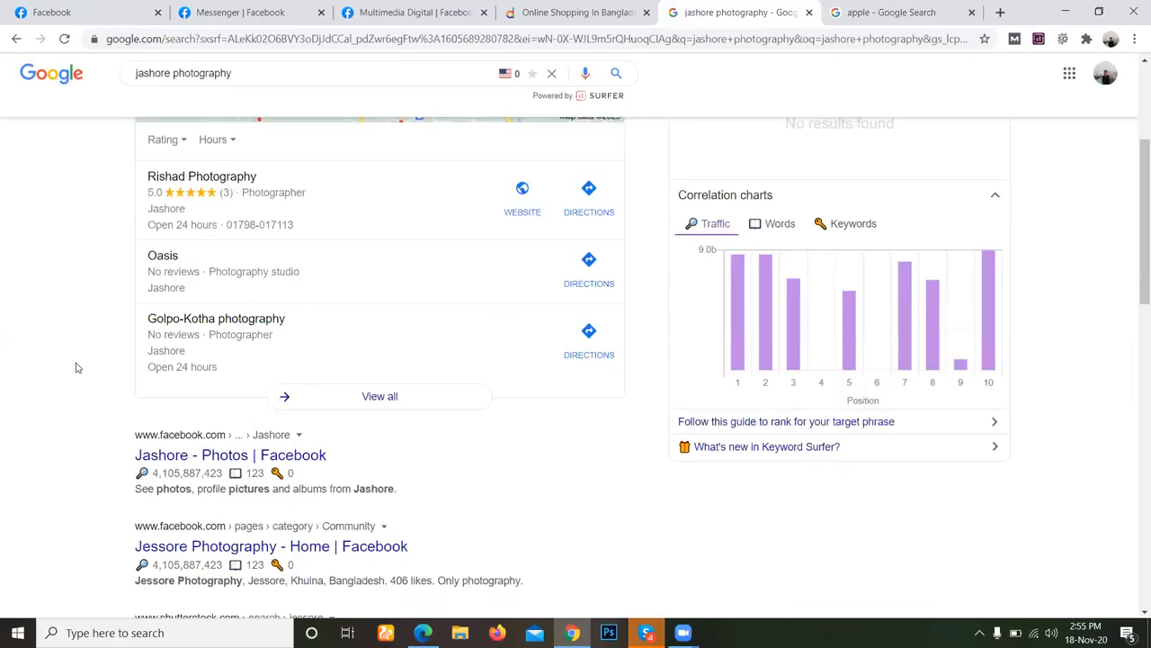
scroll(134, 333, "down", 1)
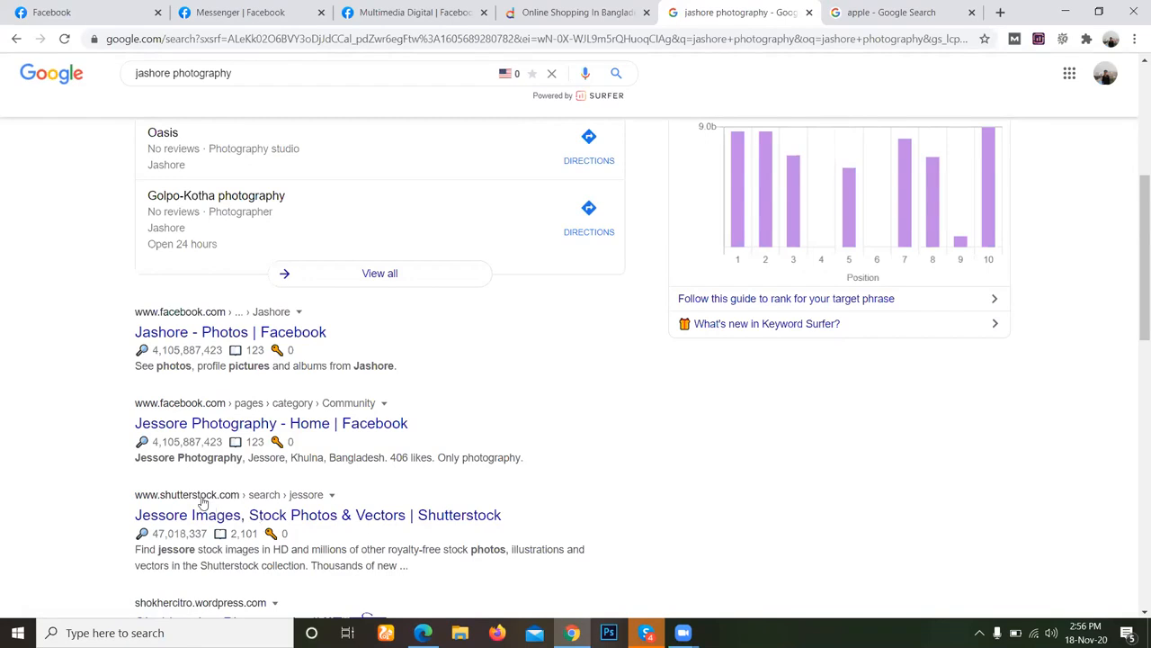
scroll(76, 460, "down", 1)
scroll(75, 460, "down", 1)
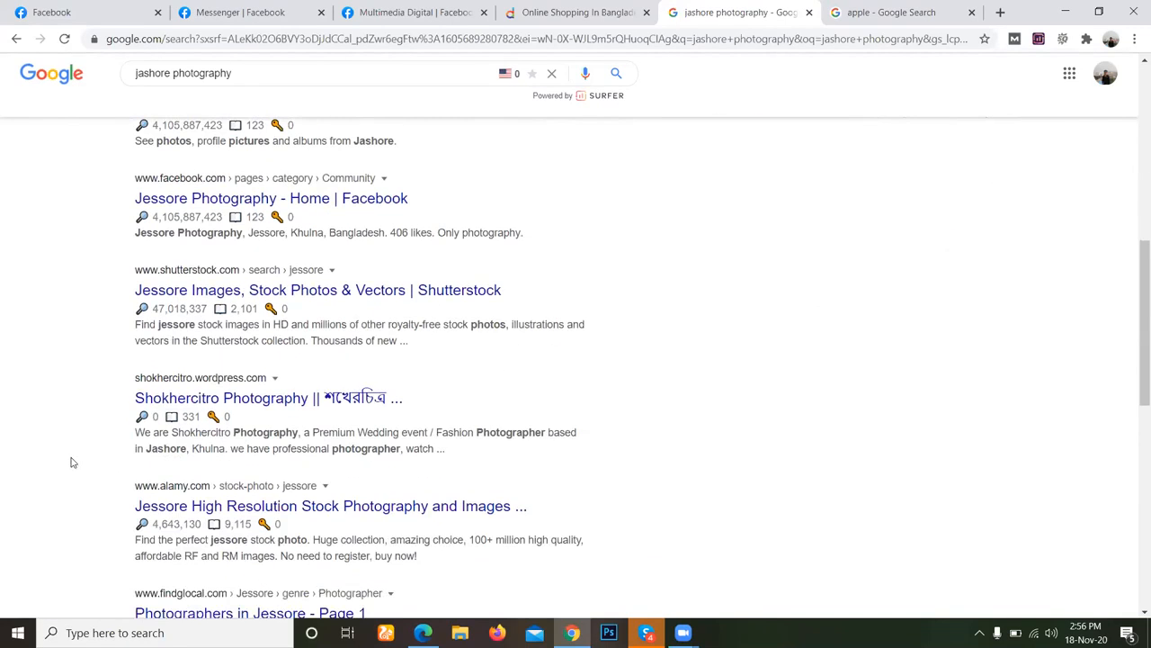
scroll(73, 462, "down", 2)
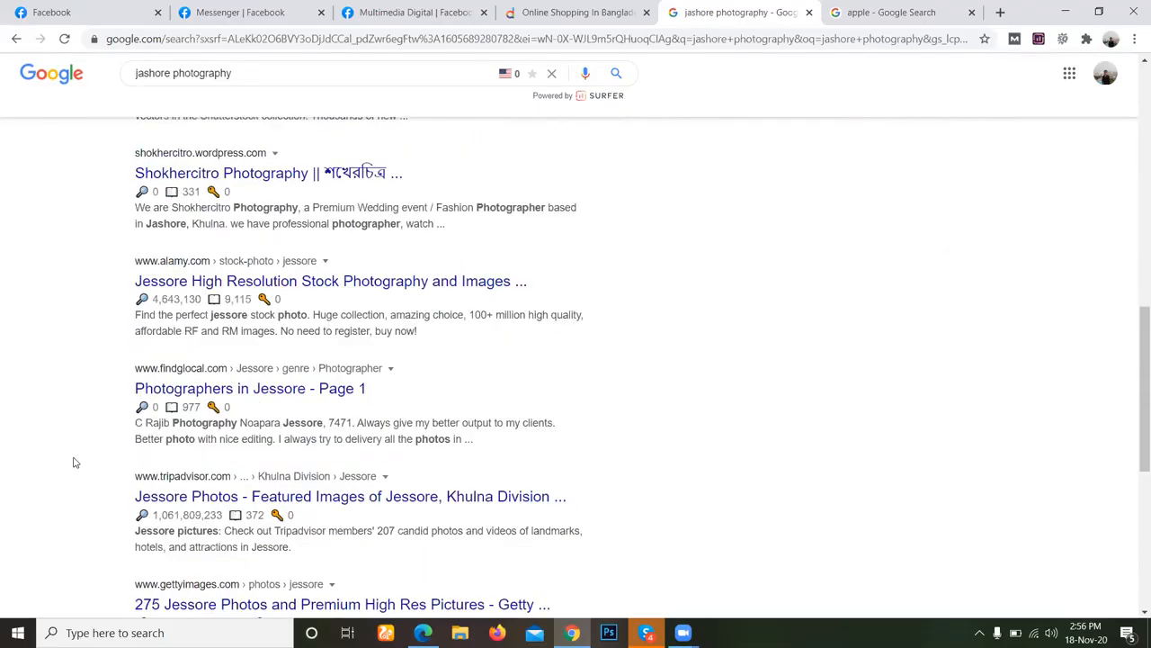
scroll(75, 462, "down", 3)
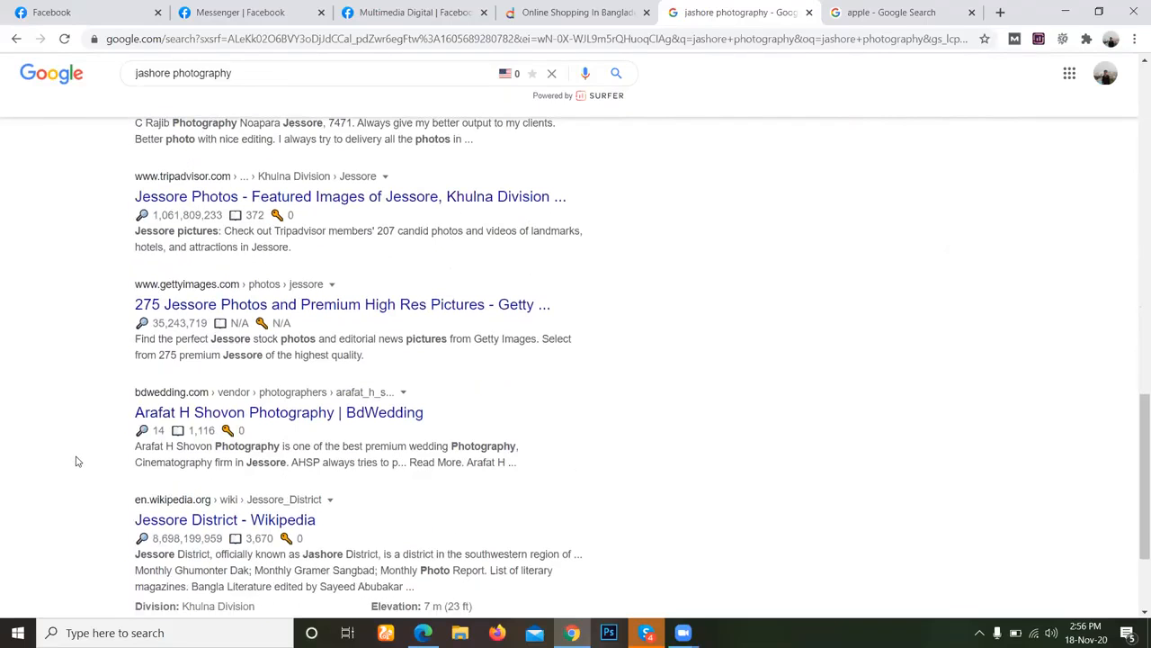
scroll(75, 461, "up", 6)
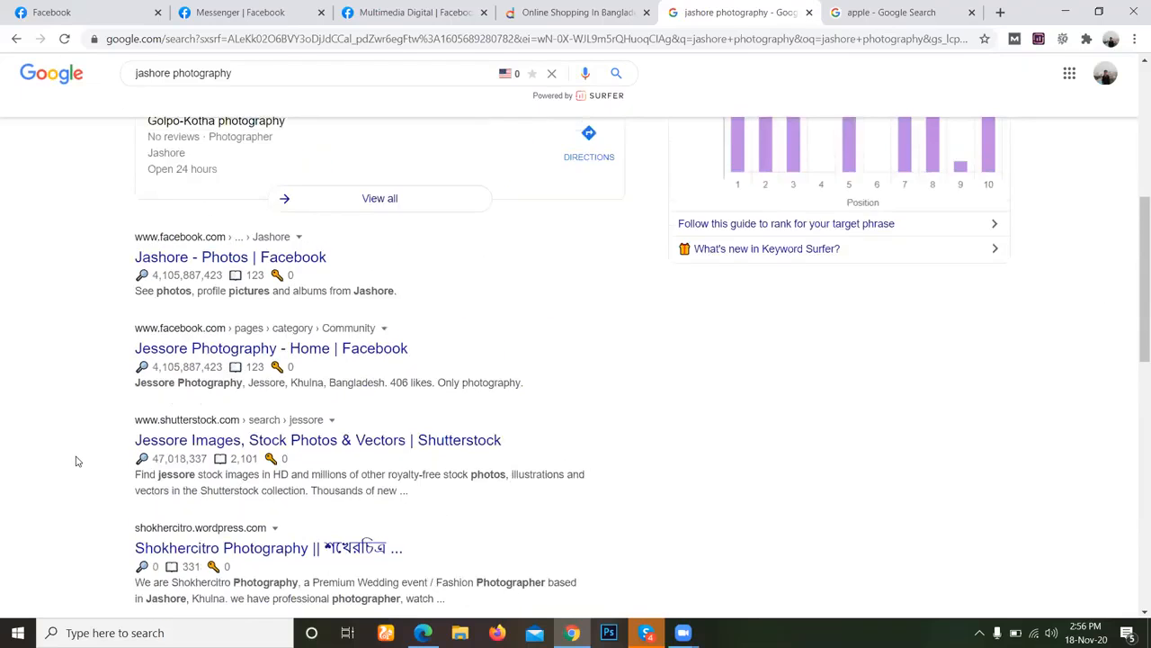
scroll(76, 461, "up", 1)
scroll(77, 462, "up", 4)
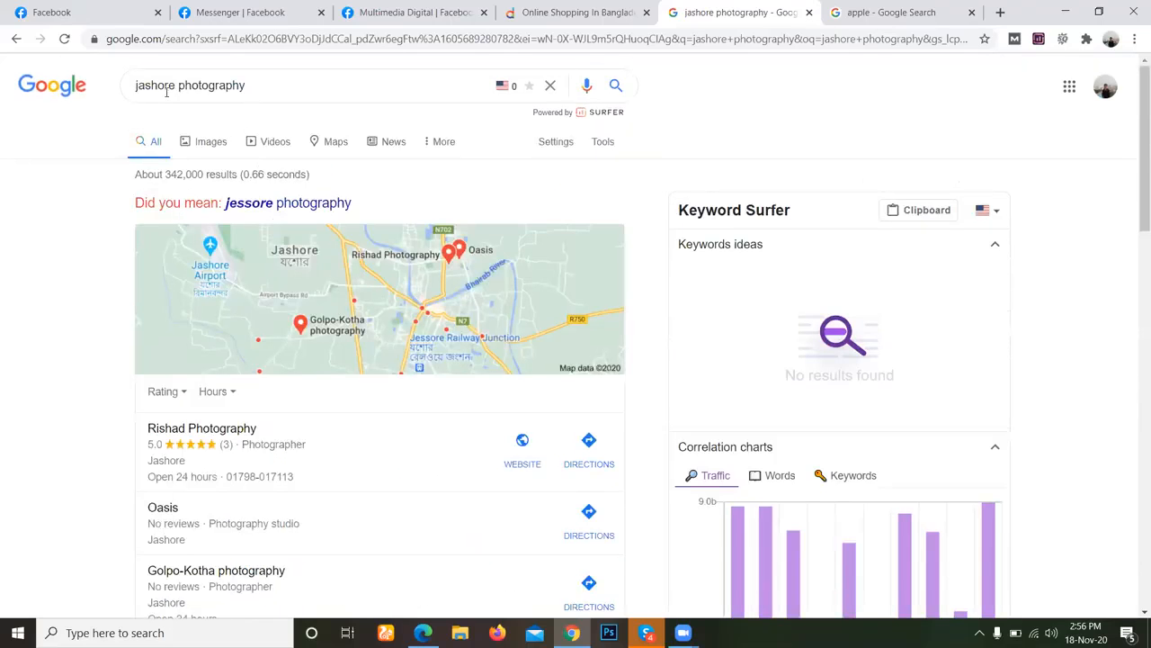
left_click(256, 90)
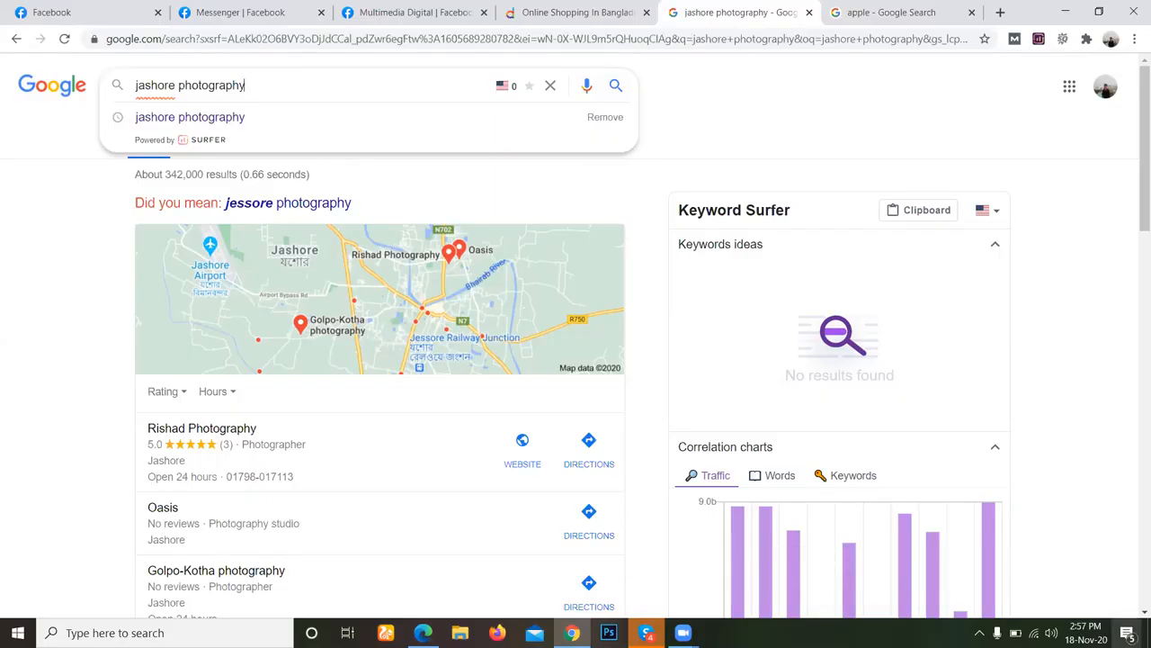
Clear all Windows notifications and close the notification center.
left_click(1130, 631)
left_click(1124, 549)
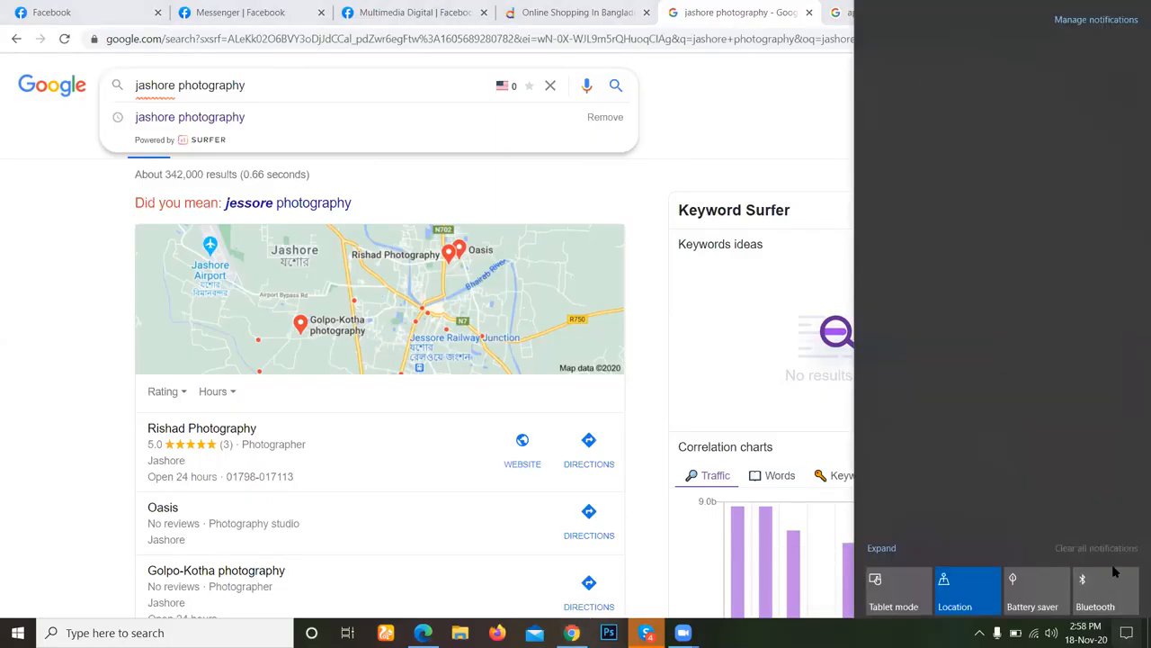
left_click(1127, 633)
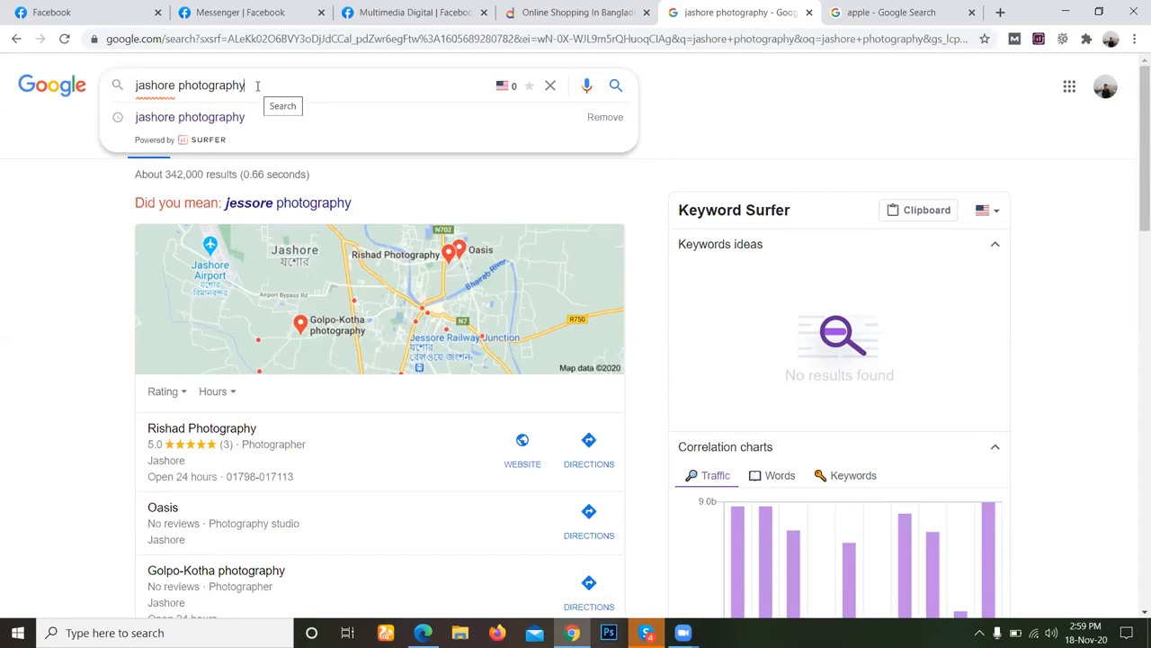
Open the directions link of the Golpo-Kotha photography listing in a new tab and switch to that tab.
scroll(5, 351, "down", 1)
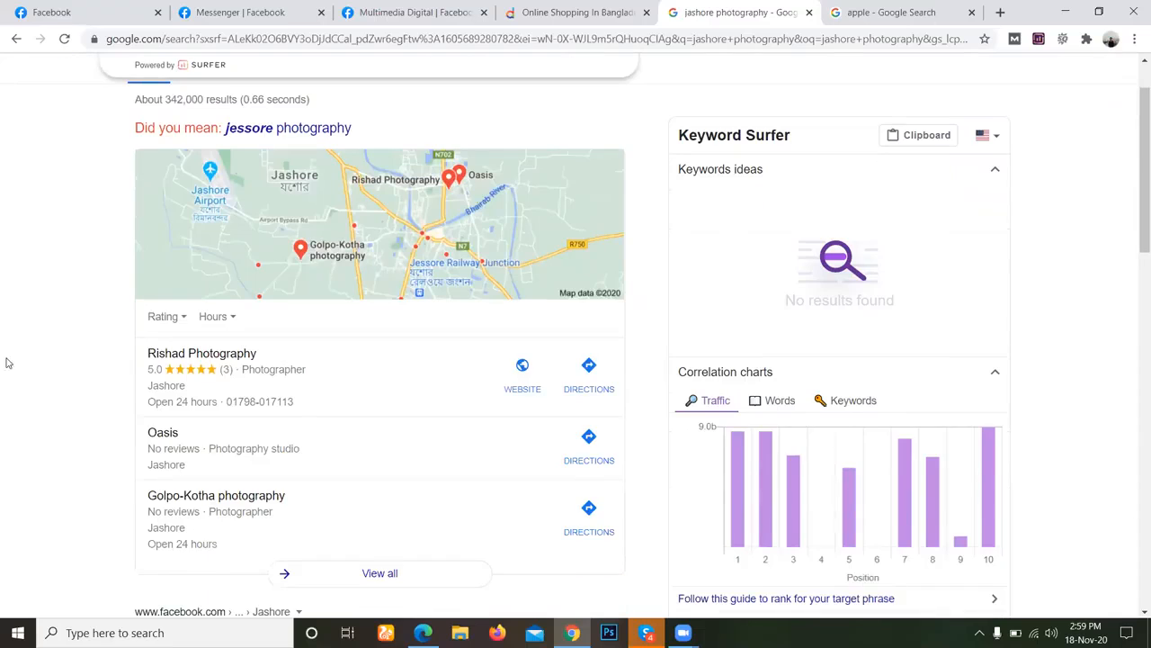
right_click(153, 493)
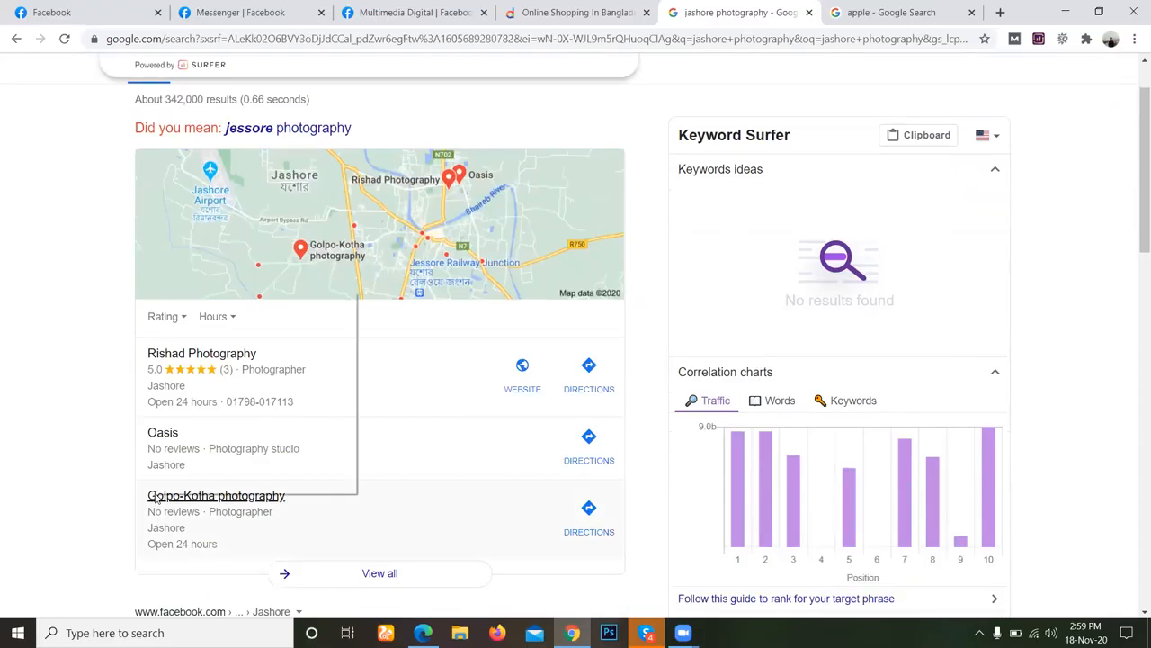
left_click(71, 458)
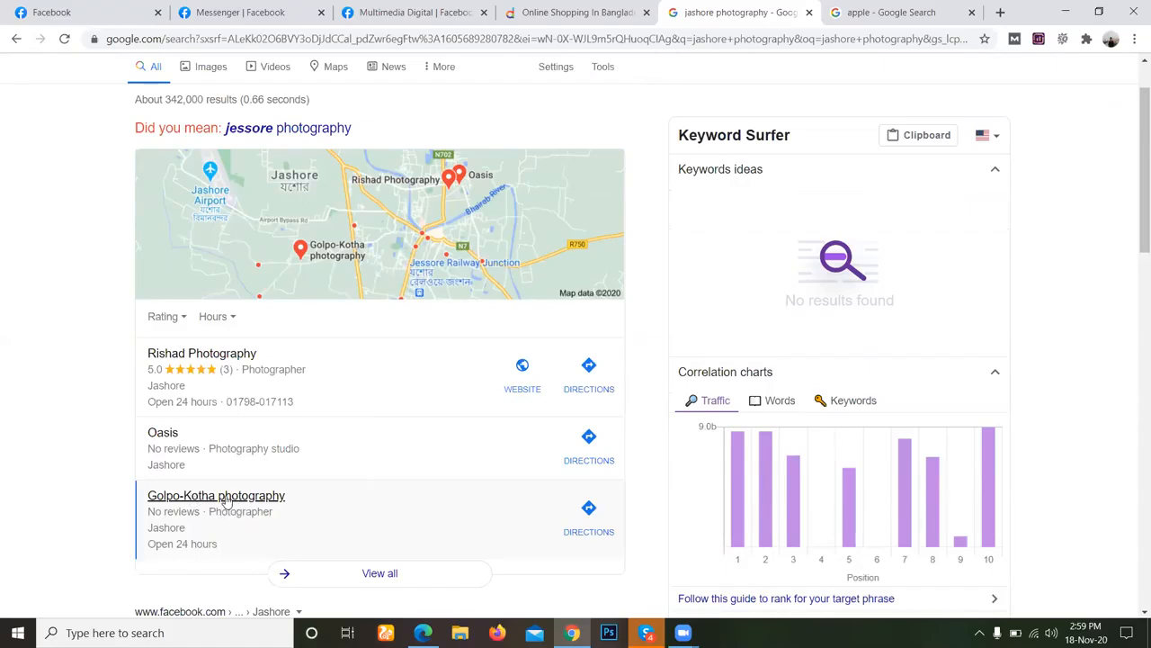
middle_click(589, 535)
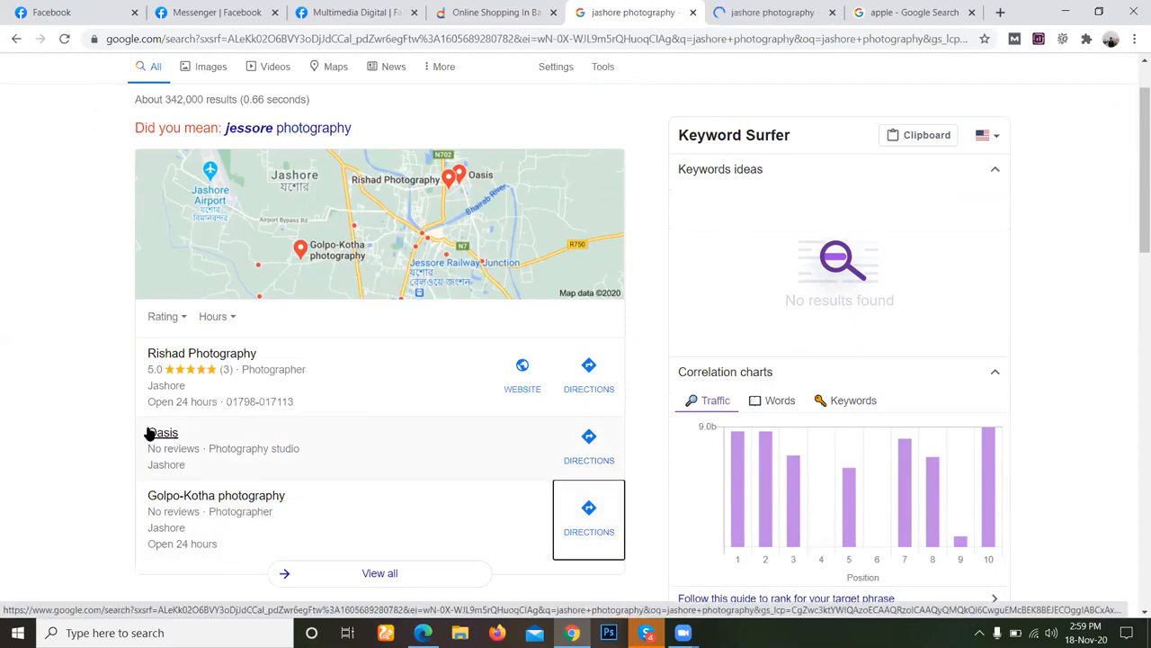
scroll(91, 445, "up", 1)
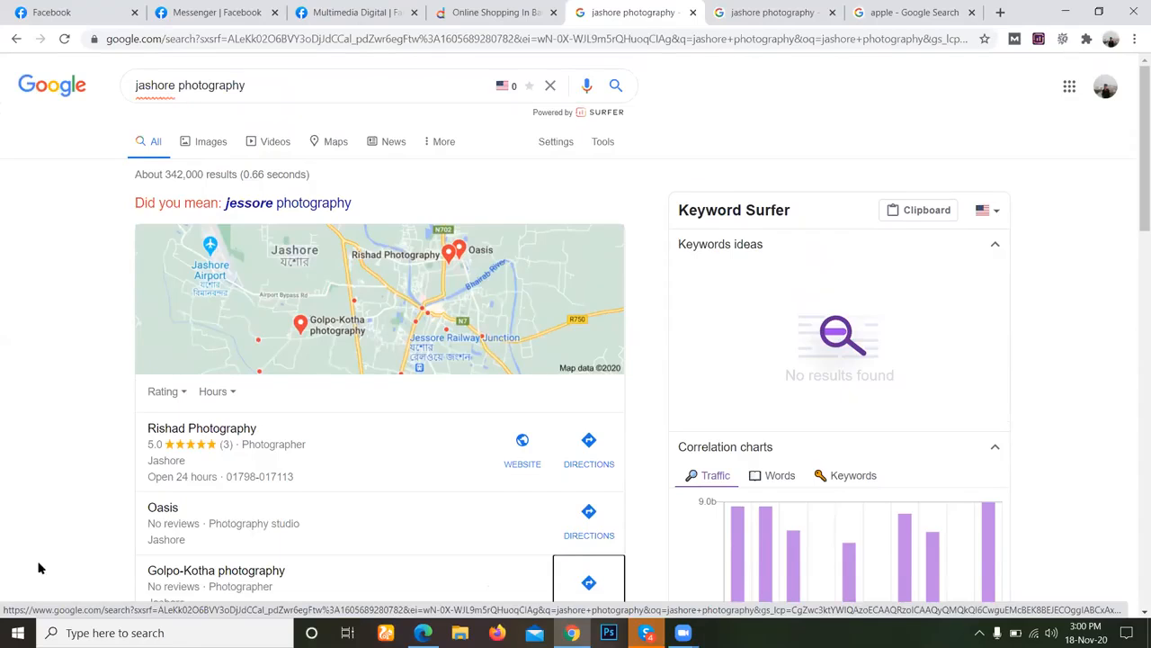
key("ctrl+Tab")
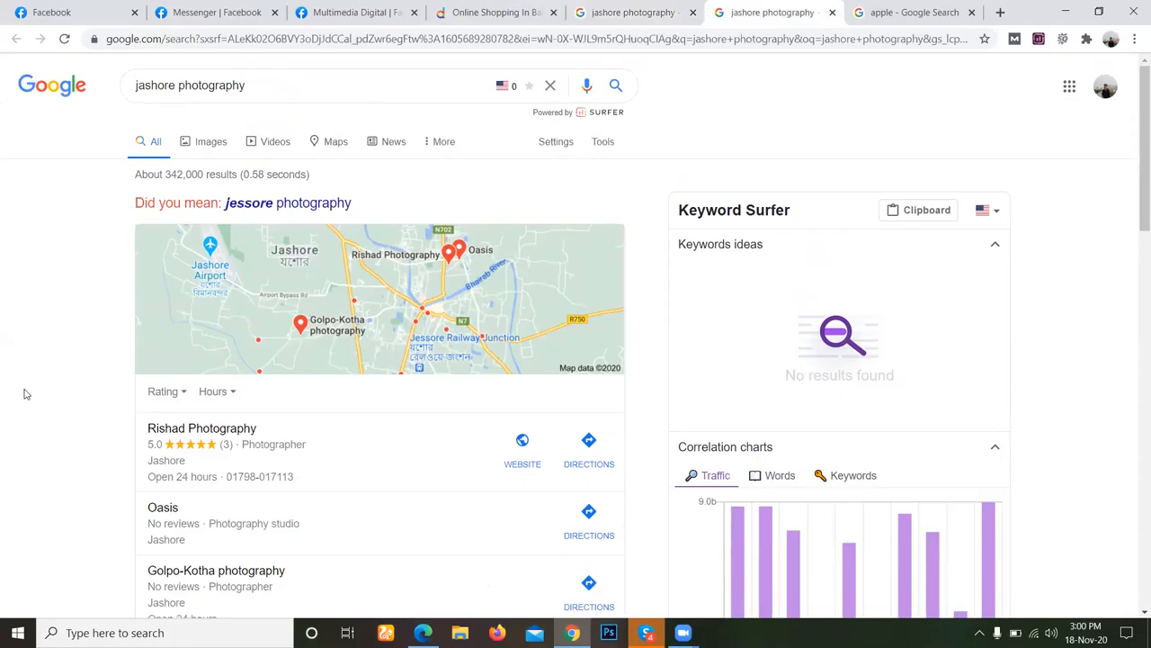
Examine the local business listings and web results for jashore photography, and open the details of the Golpo-Kotha photography listing.
scroll(25, 394, "down", 3)
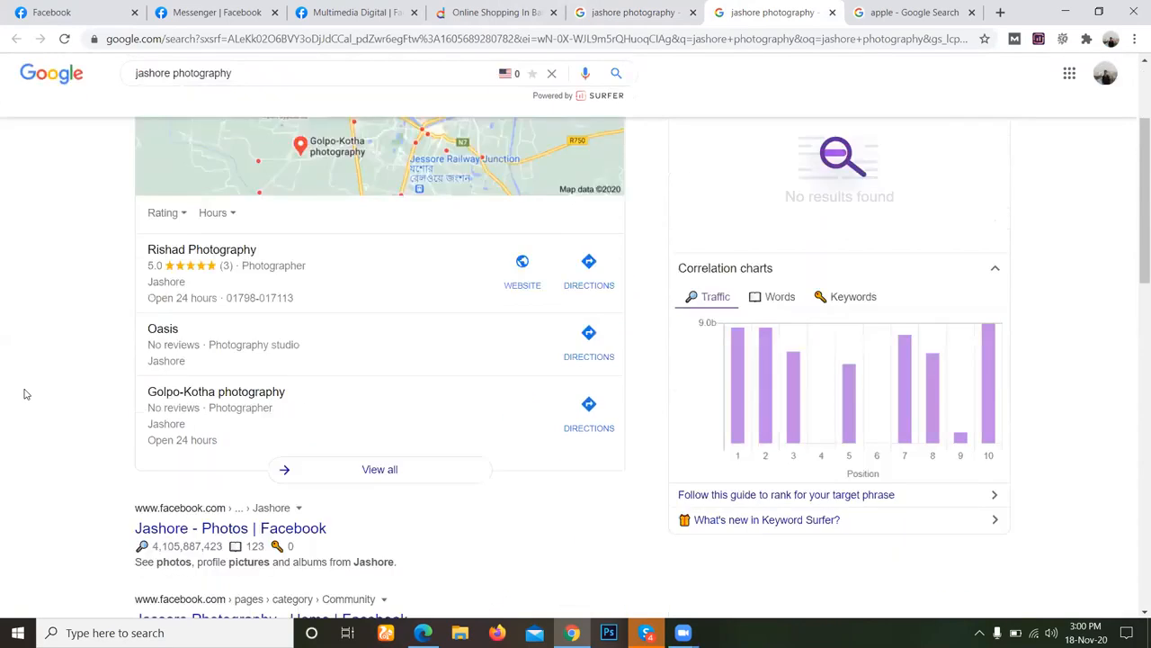
scroll(26, 394, "down", 1)
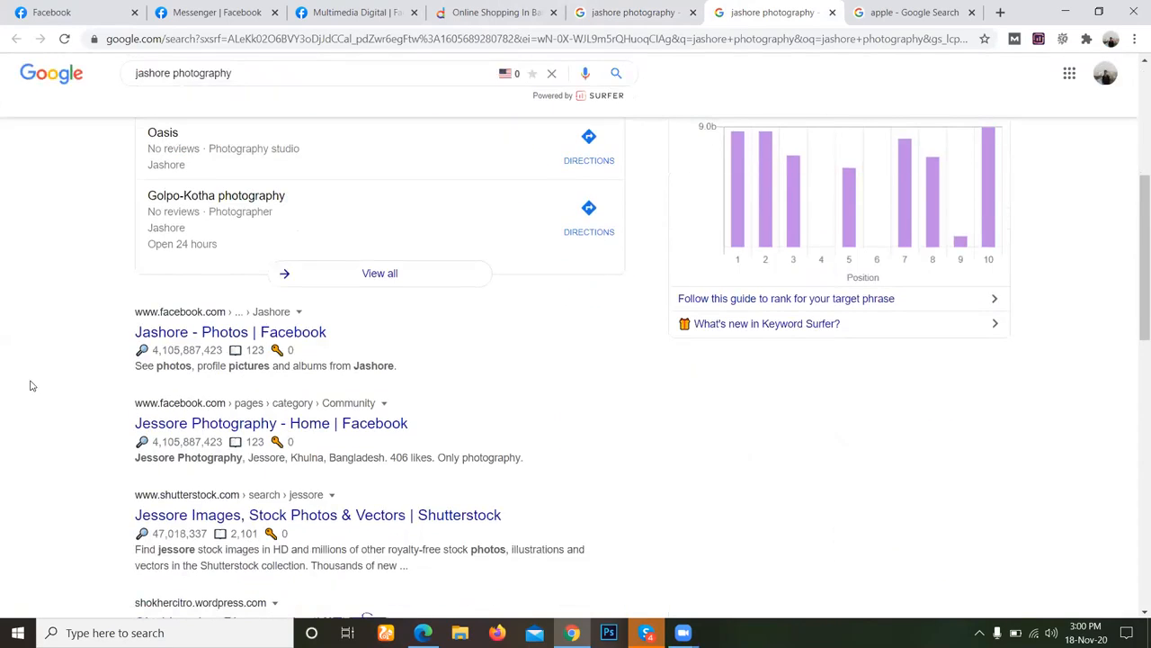
scroll(31, 386, "up", 2)
scroll(34, 377, "up", 1)
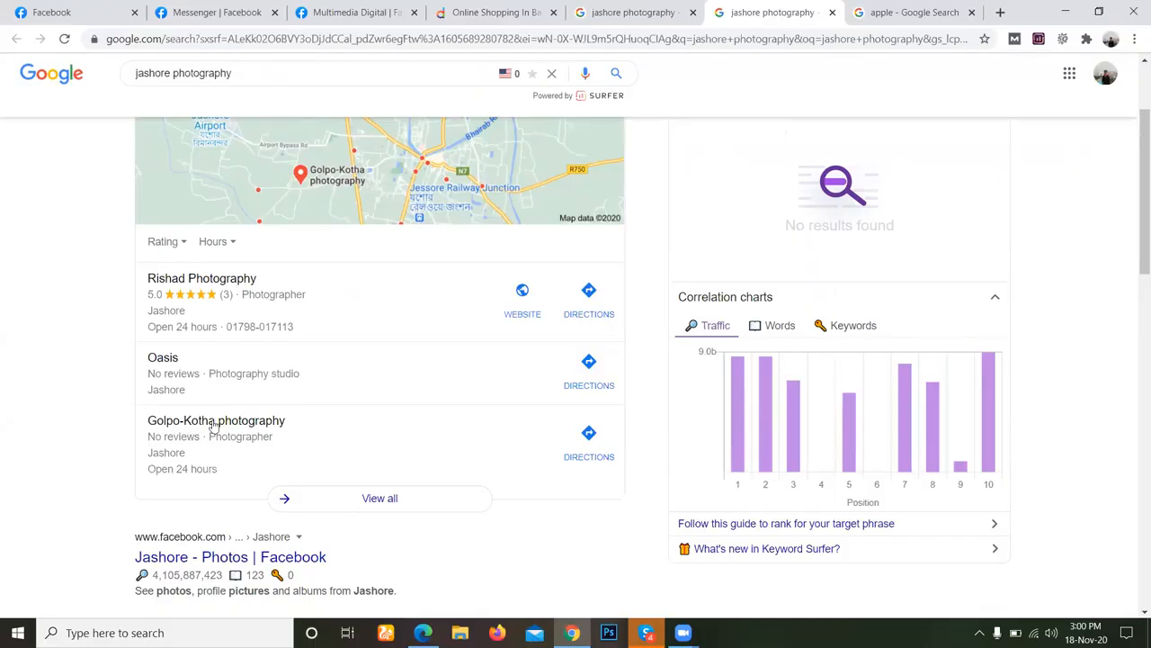
scroll(124, 473, "down", 3)
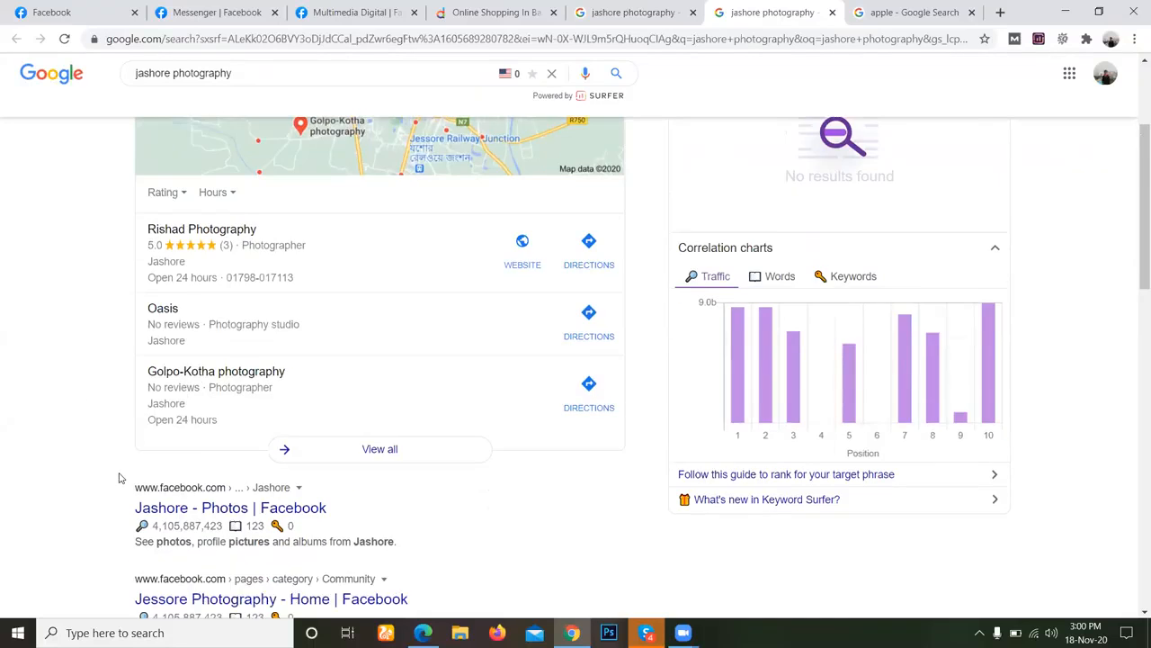
scroll(123, 469, "up", 1)
scroll(117, 470, "up", 2)
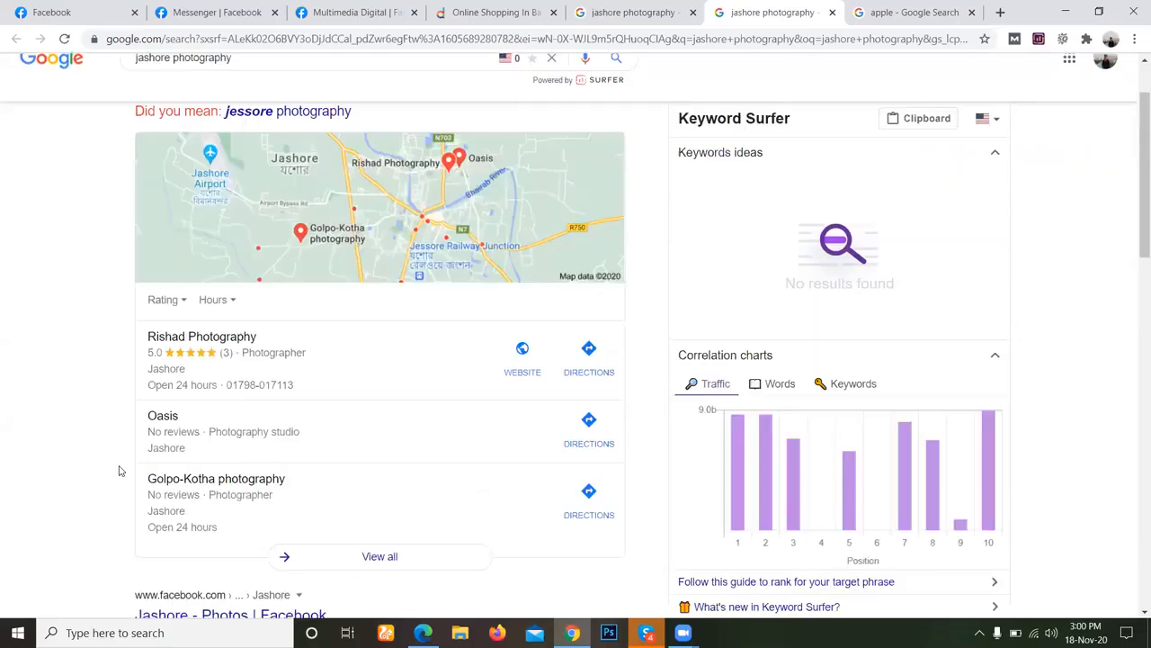
scroll(192, 298, "down", 1)
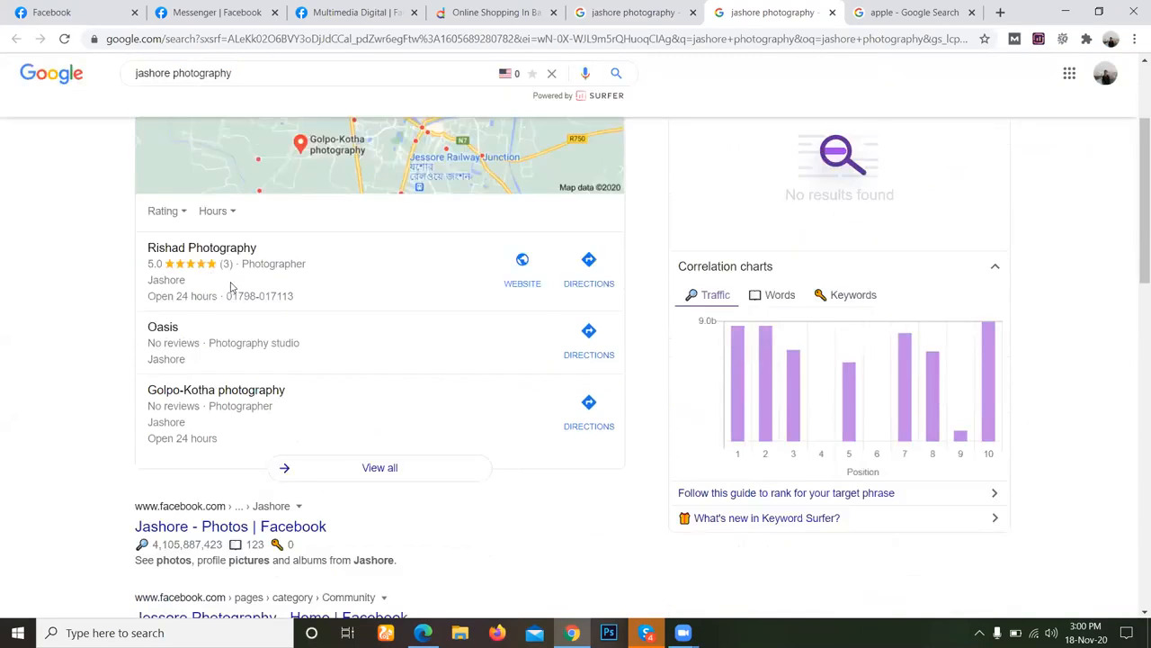
scroll(230, 286, "down", 1)
scroll(184, 280, "down", 1)
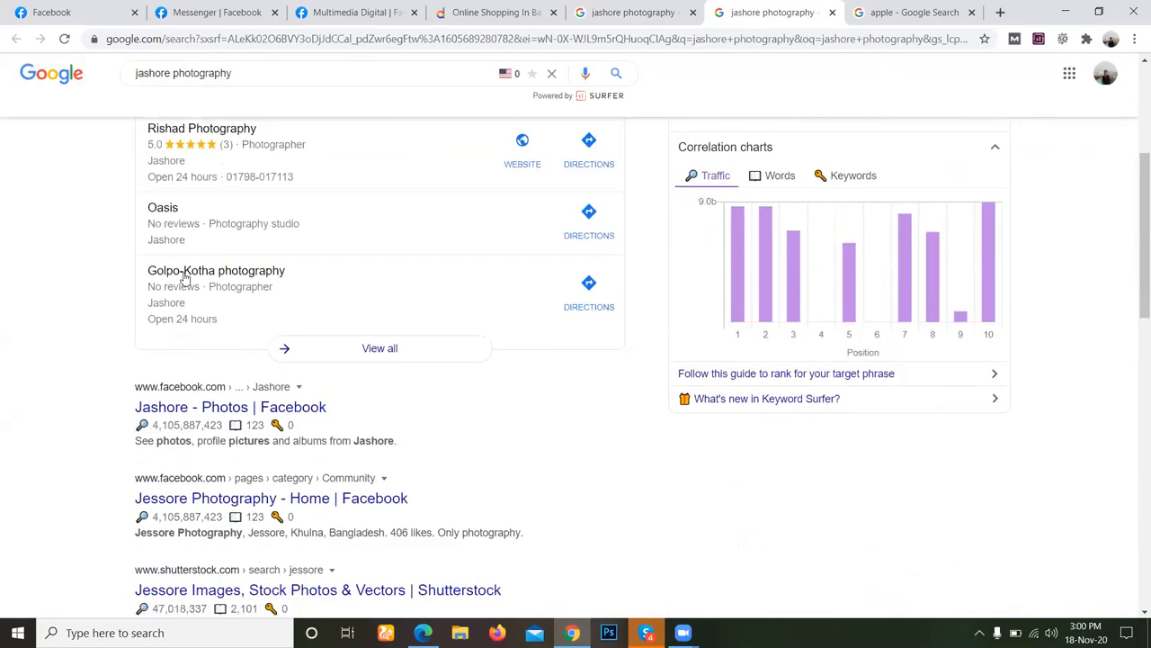
left_click(281, 276)
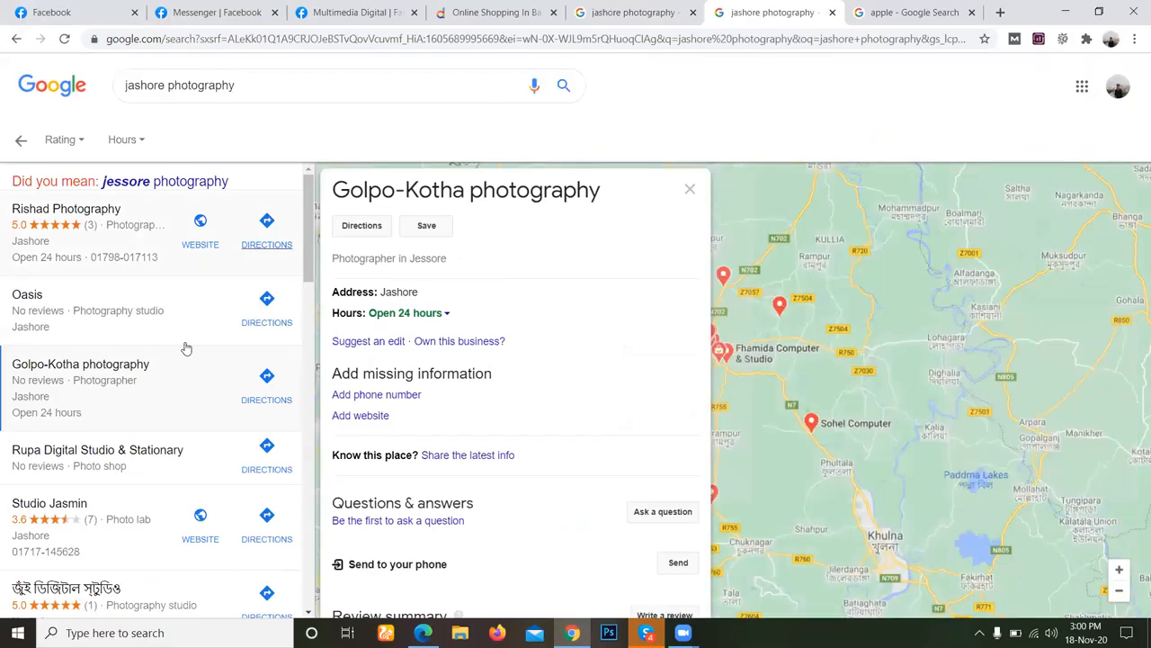
Return from the listing details to the jashore photography search results and copy the whole search query.
key("ctrl+shift+Tab")
scroll(329, 112, "up", 4)
key("Tab")
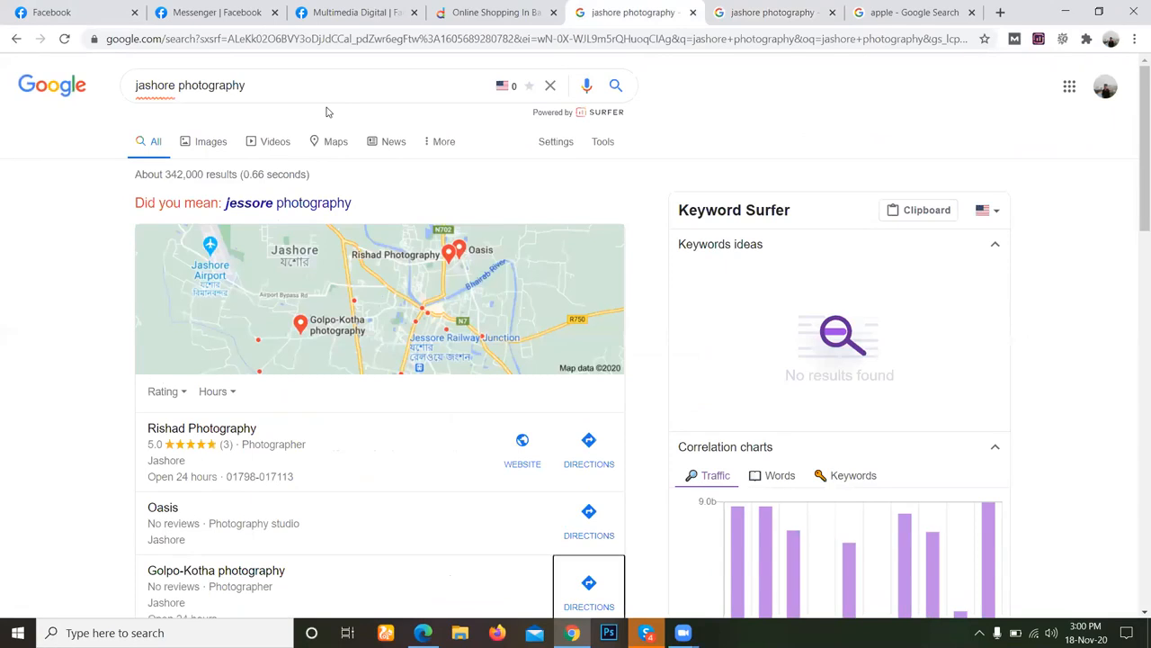
key("ctrl+shift+Tab")
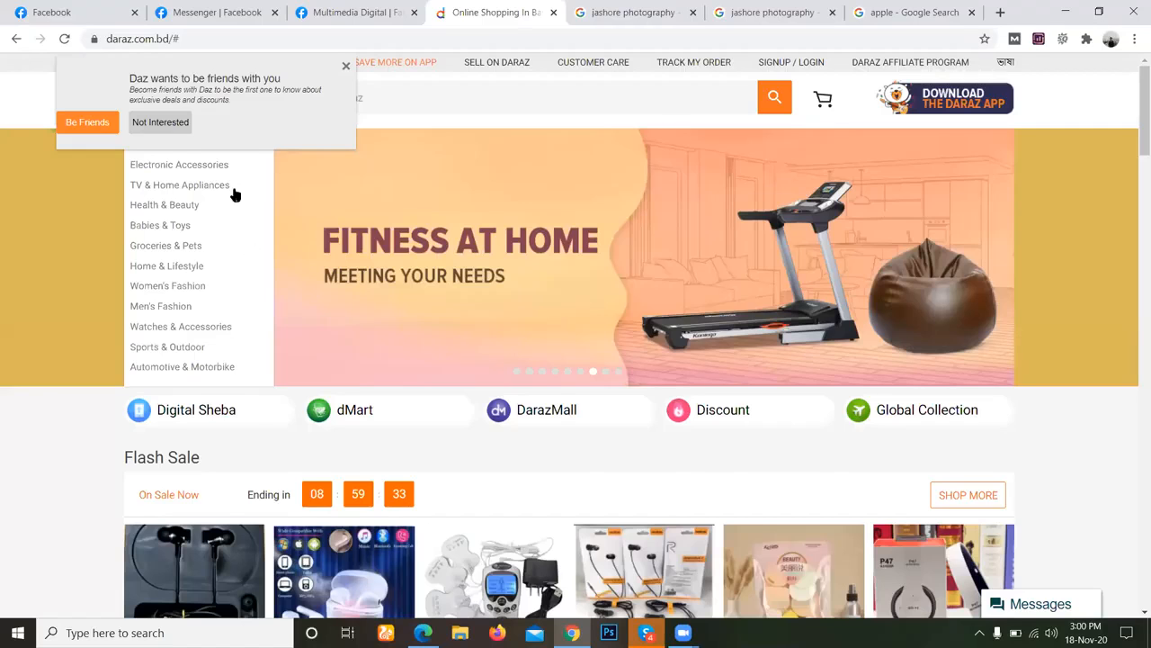
key("ctrl+Tab")
scroll(178, 86, "up", 4)
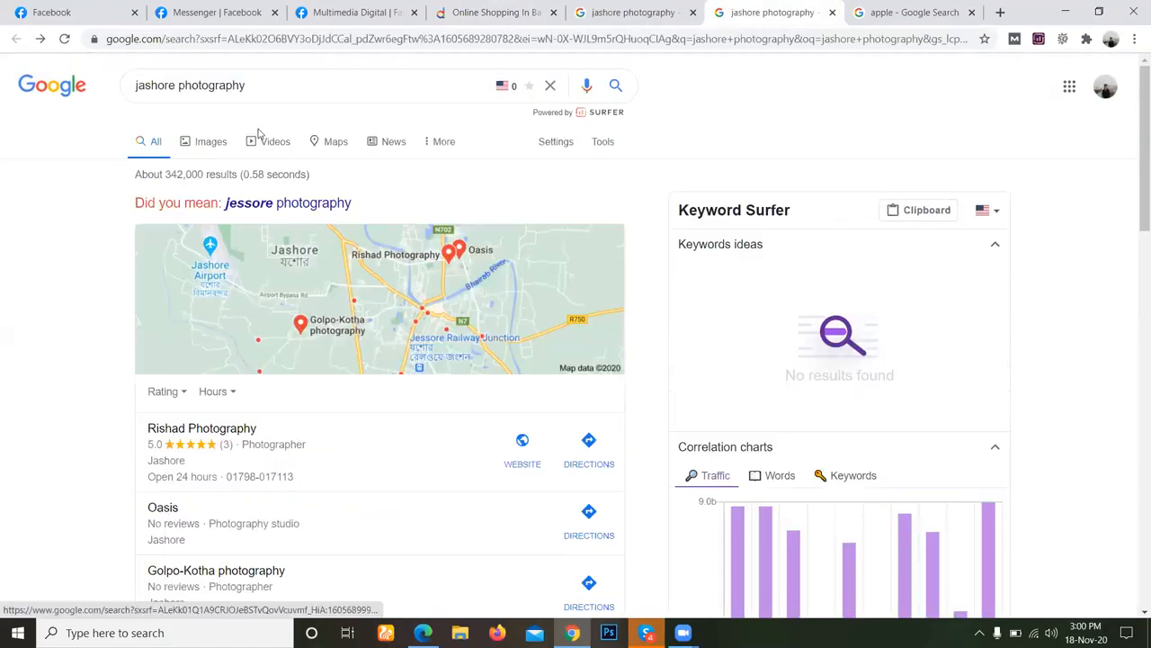
left_click(178, 85)
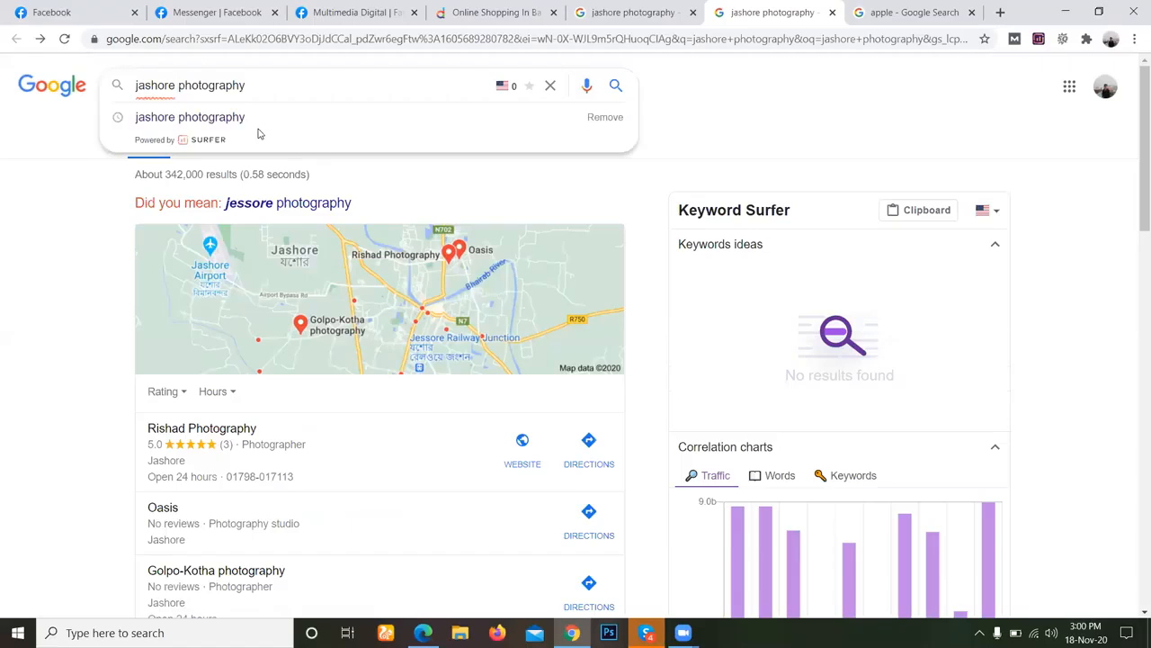
triple_click(293, 92)
key("ctrl+c")
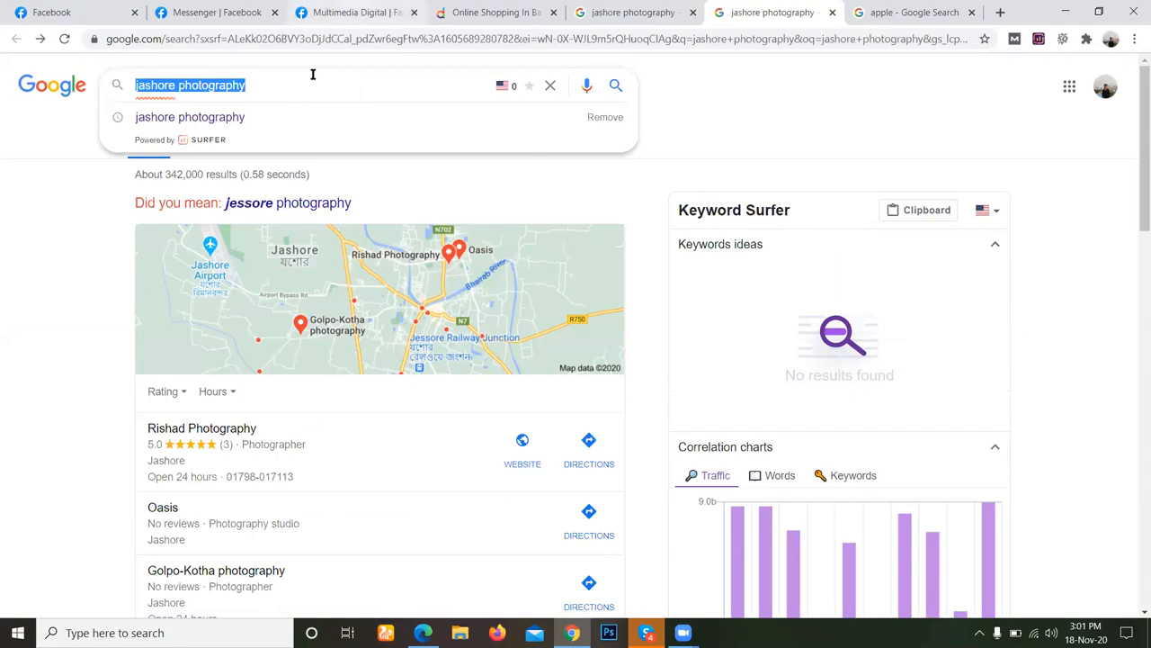
Switch to the Facebook home tab, start creating a new page from the managed pages, and close both open chat windows.
key("ctrl+3")
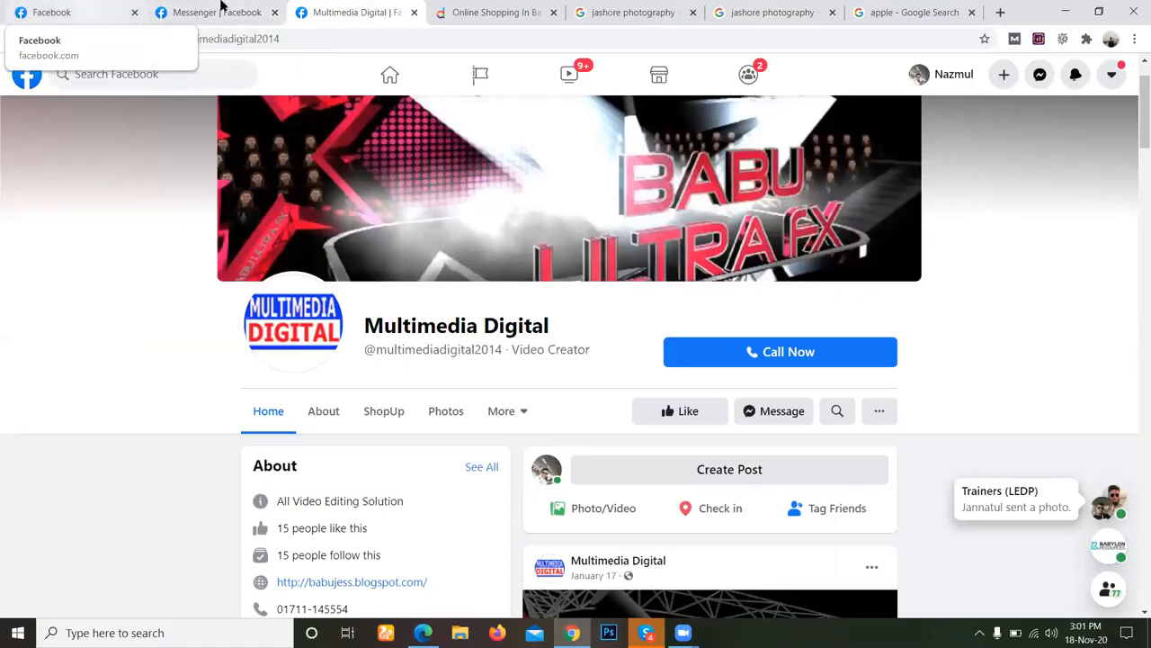
left_click(221, 6)
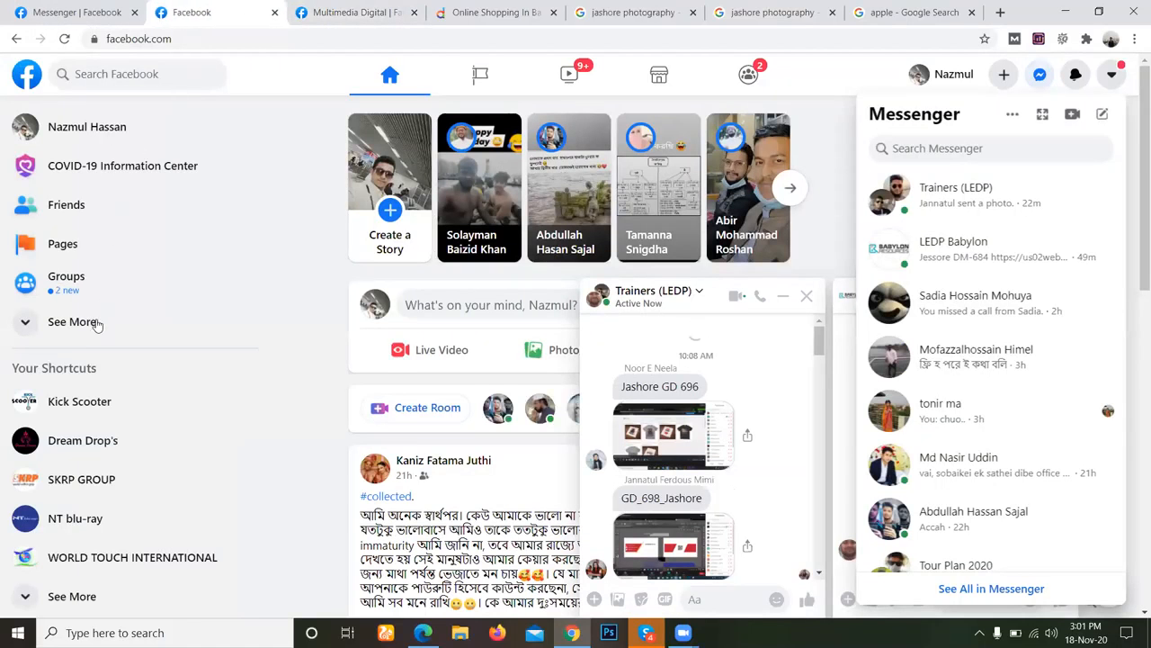
left_click(144, 253)
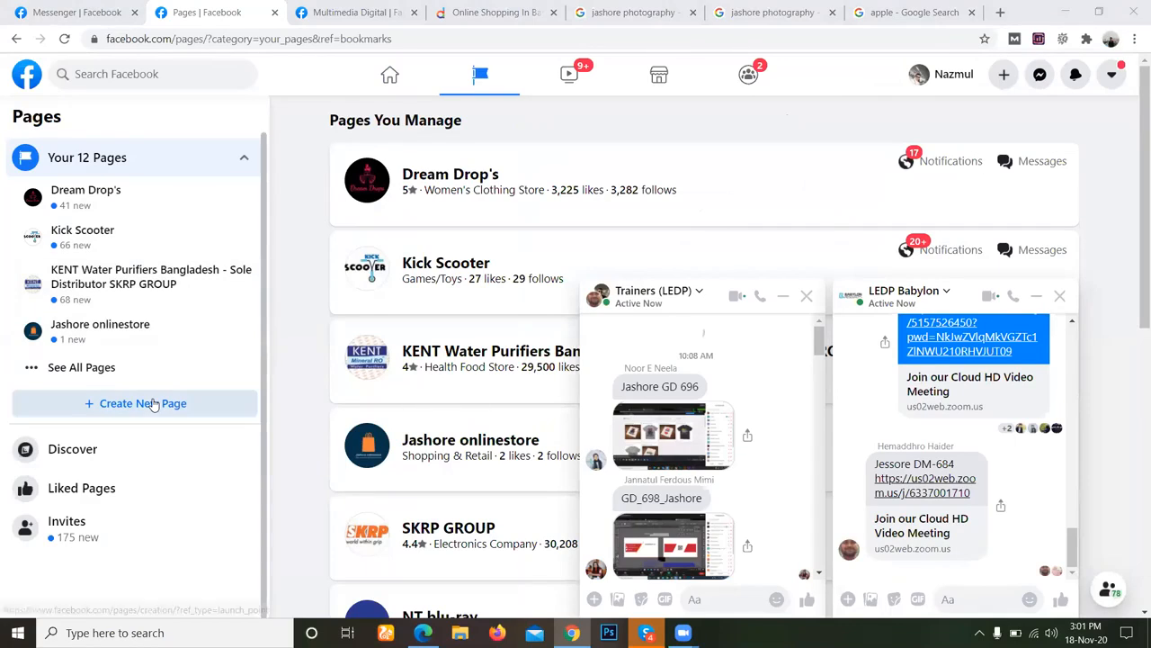
left_click(154, 404)
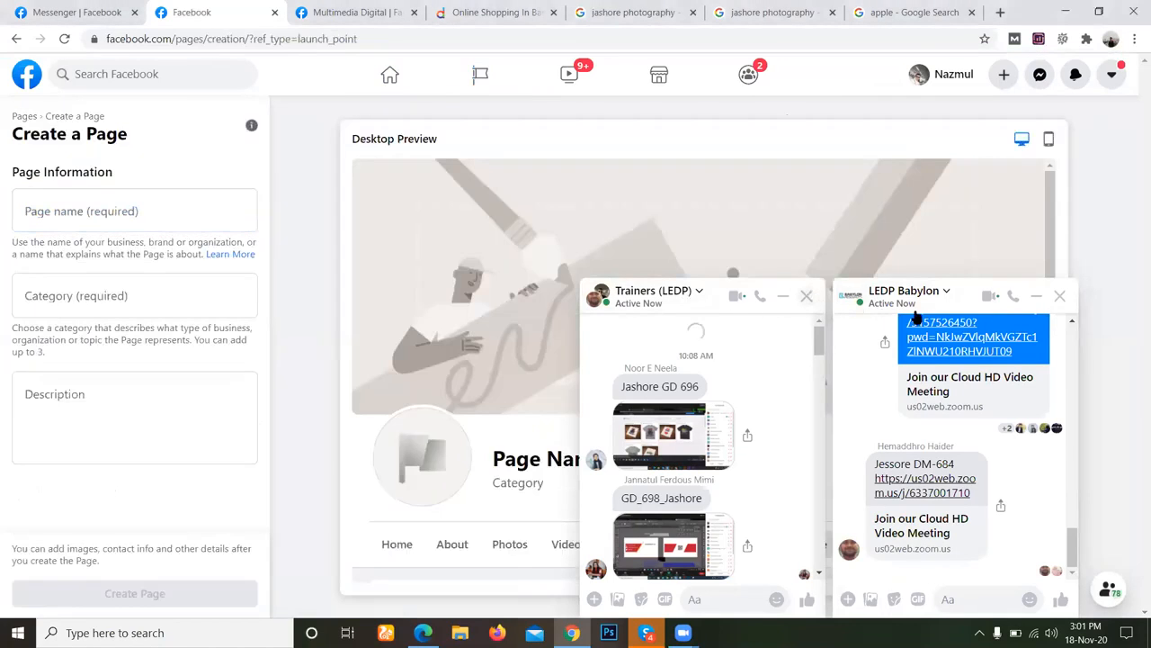
left_click(806, 296)
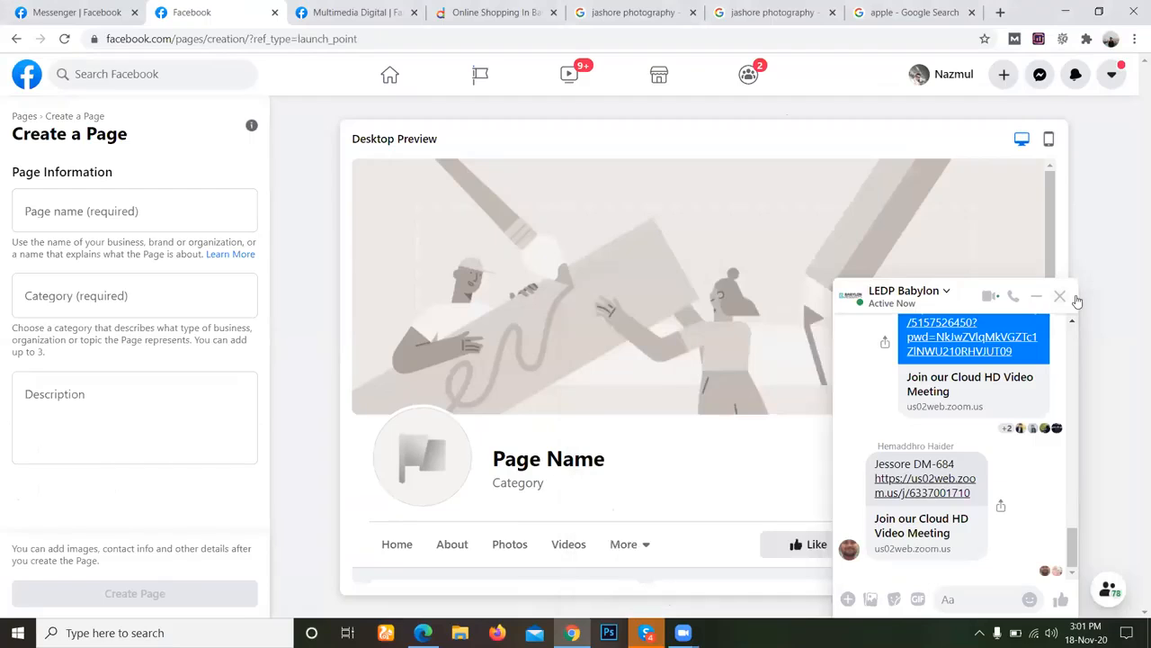
left_click(1060, 296)
Enter the copied text jashore photography as the name of the new page.
mouse_move(684, 632)
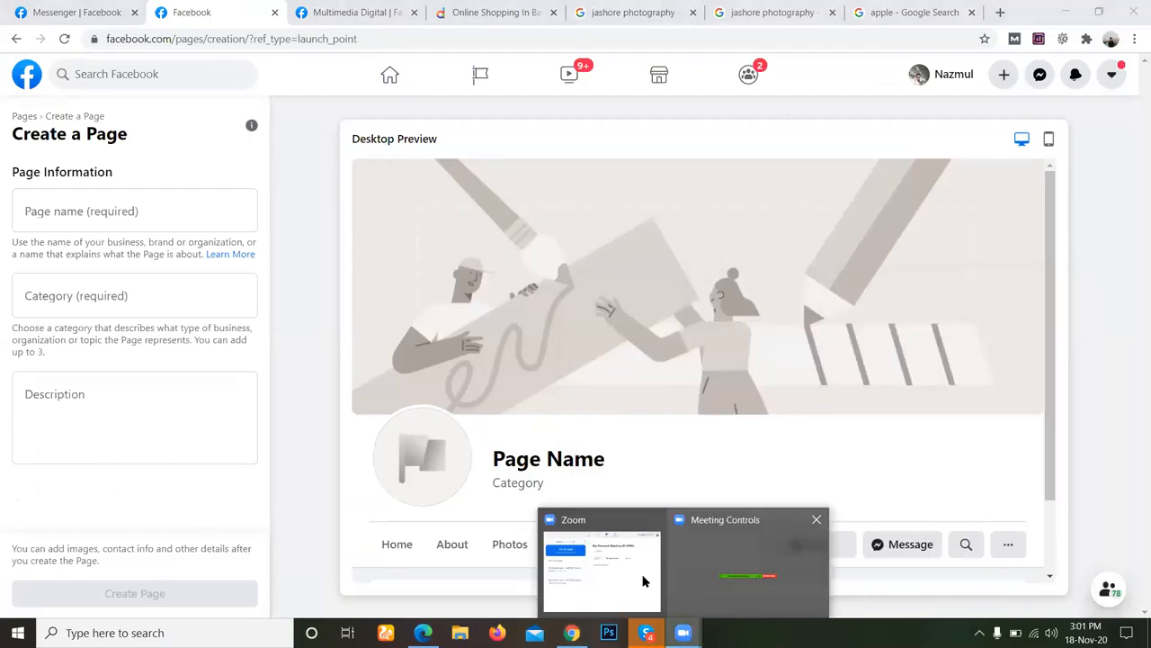
left_click(178, 217)
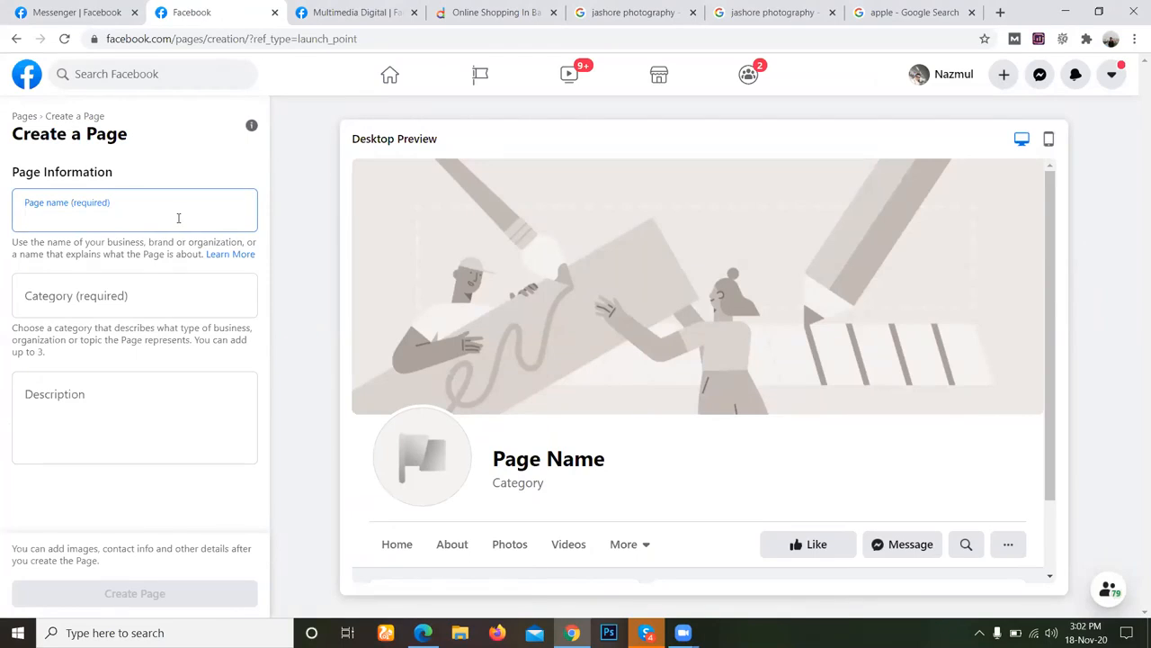
key("ctrl+v")
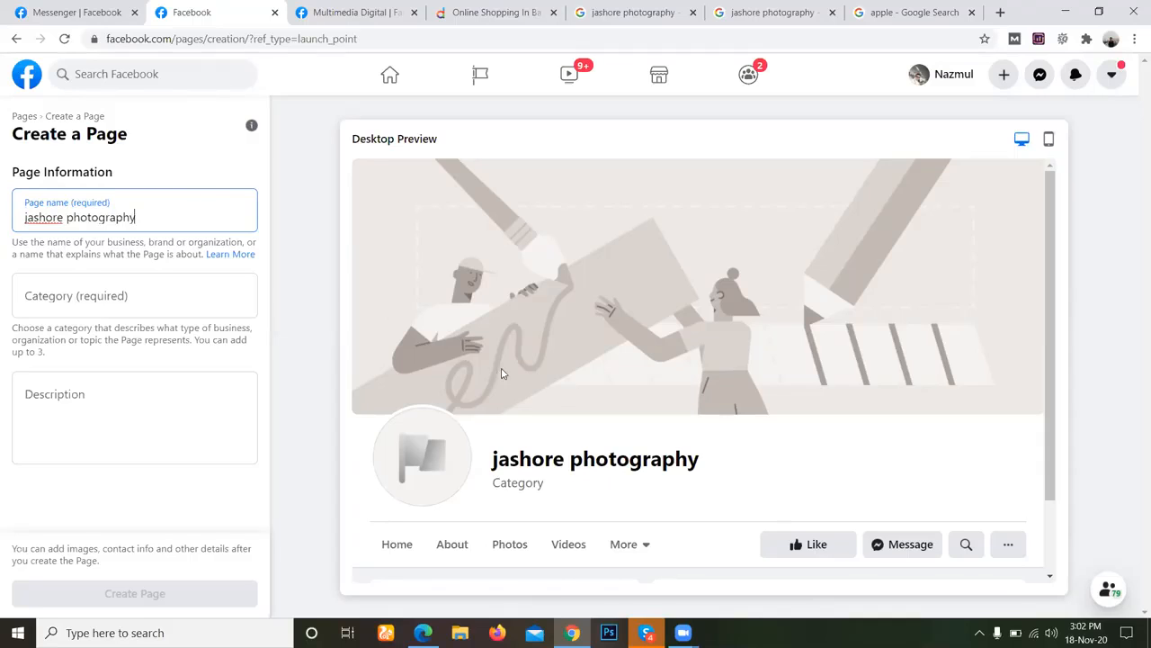
Review the new page's preview in the desktop and mobile layouts and return to the desktop preview.
scroll(509, 372, "down", 1)
scroll(528, 442, "up", 1)
scroll(776, 355, "down", 1)
scroll(934, 338, "down", 1)
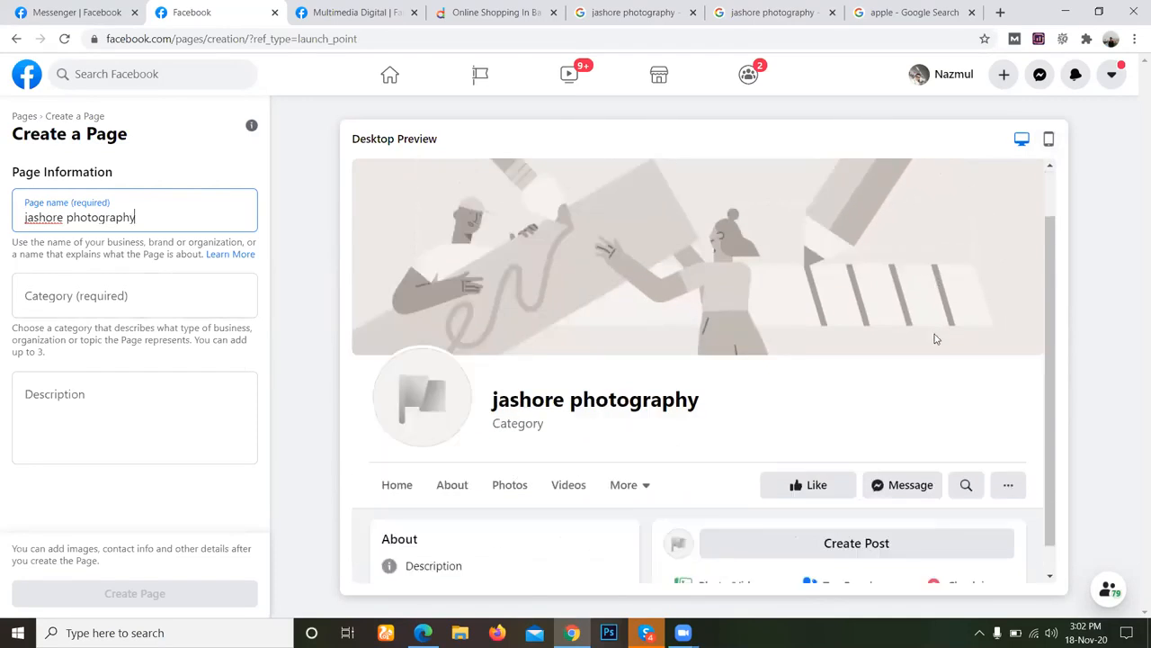
left_click(1049, 140)
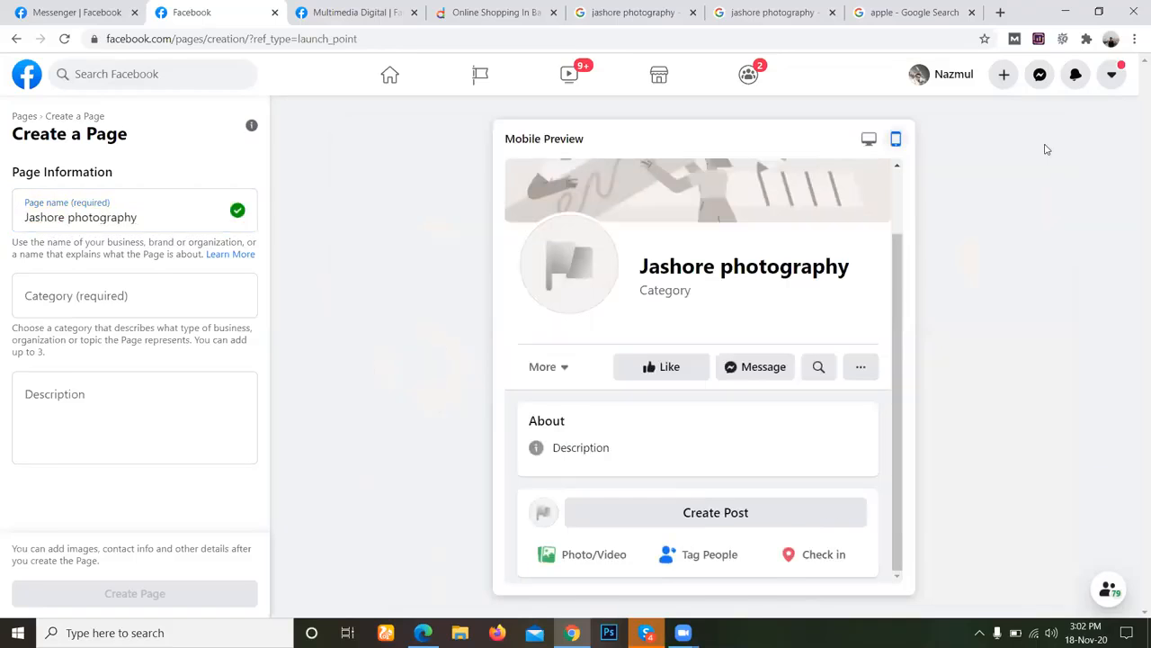
scroll(734, 401, "up", 2)
left_click(869, 139)
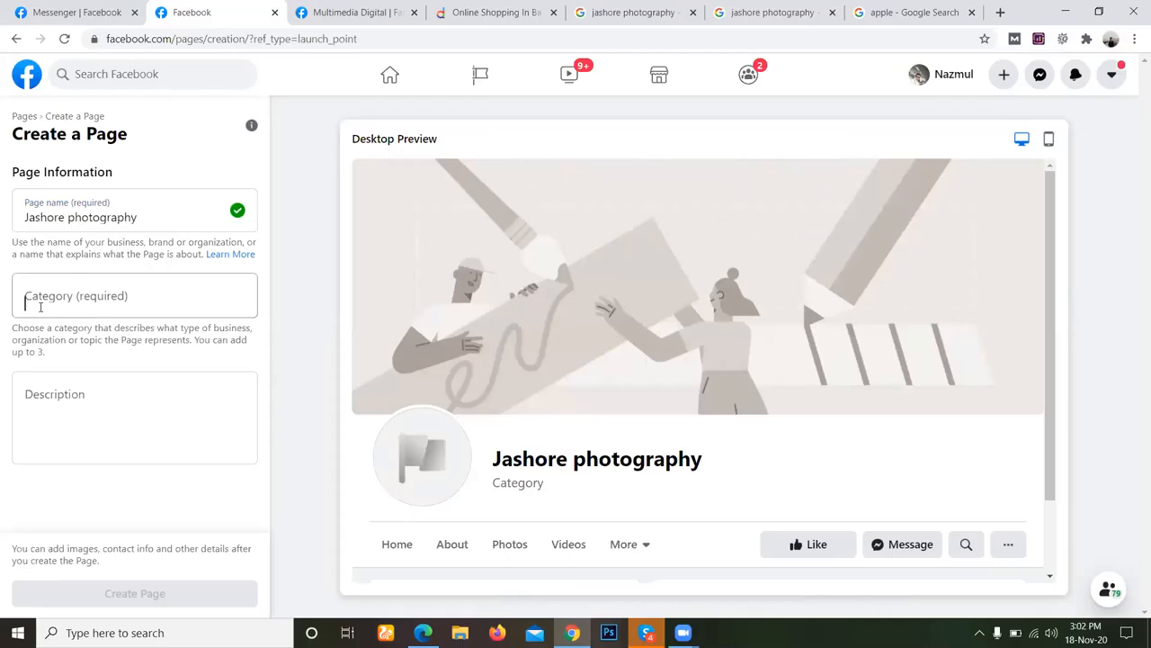
Look up pho among the page categories and add Photographer as the first category.
left_click(27, 304)
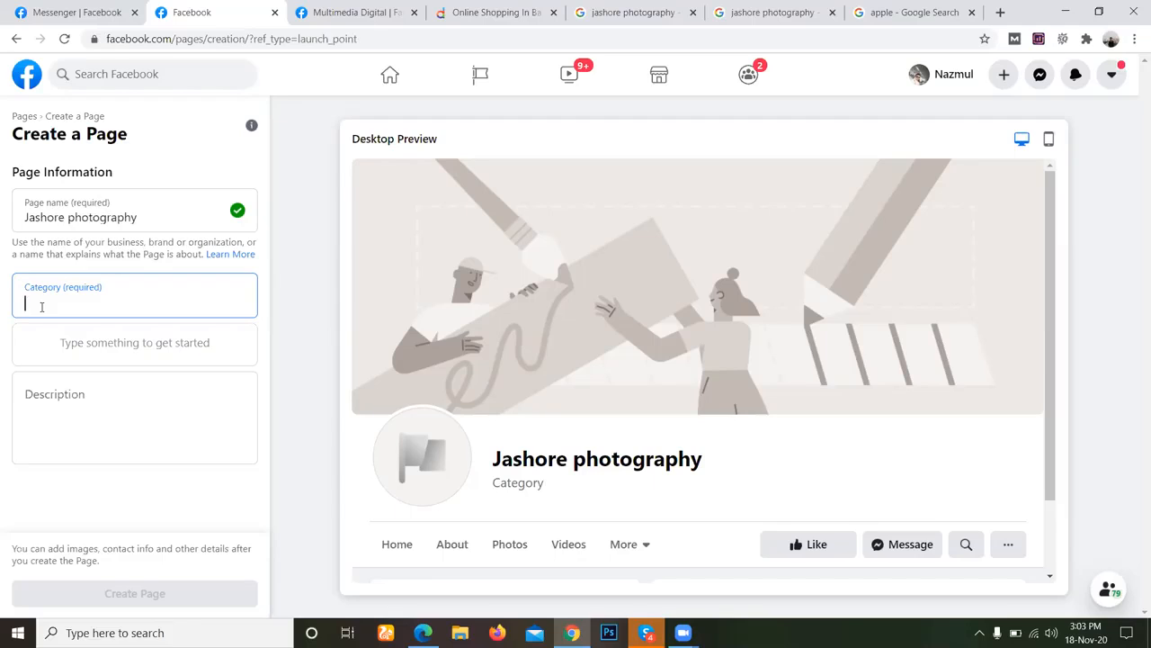
type("pho")
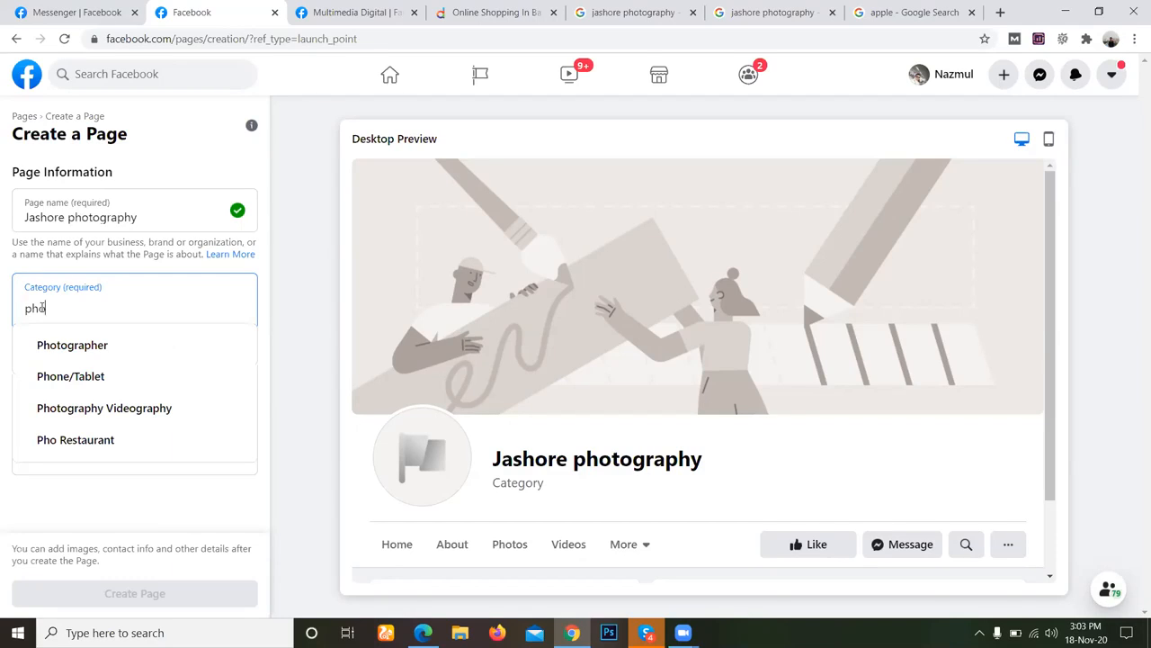
left_click(90, 344)
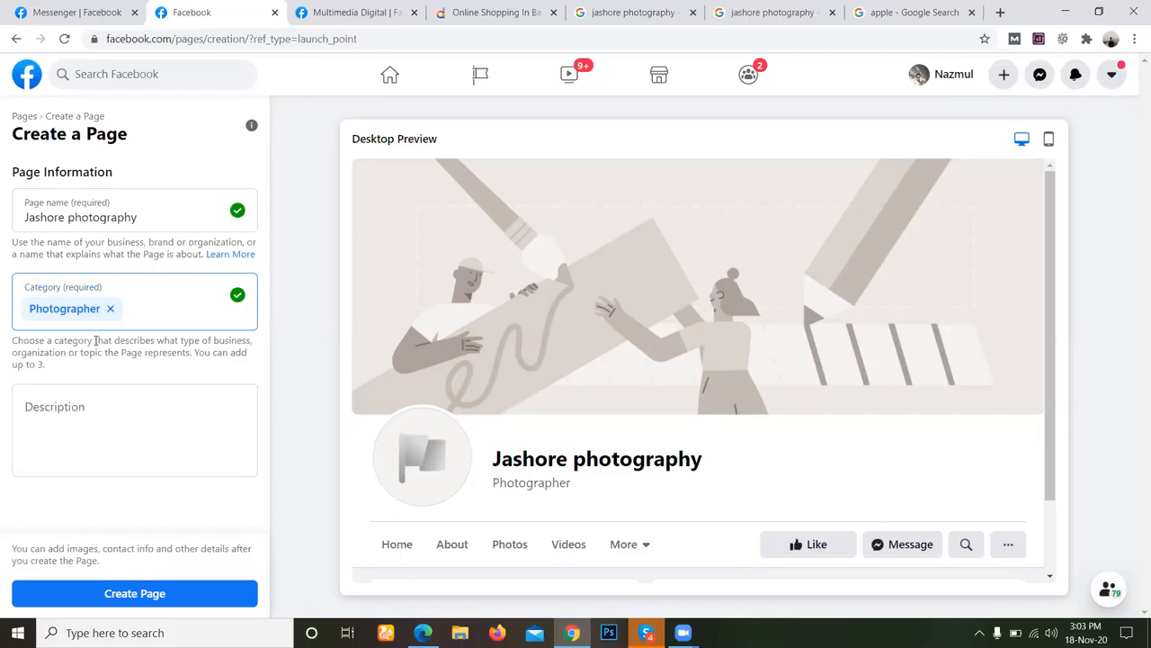
type("pi")
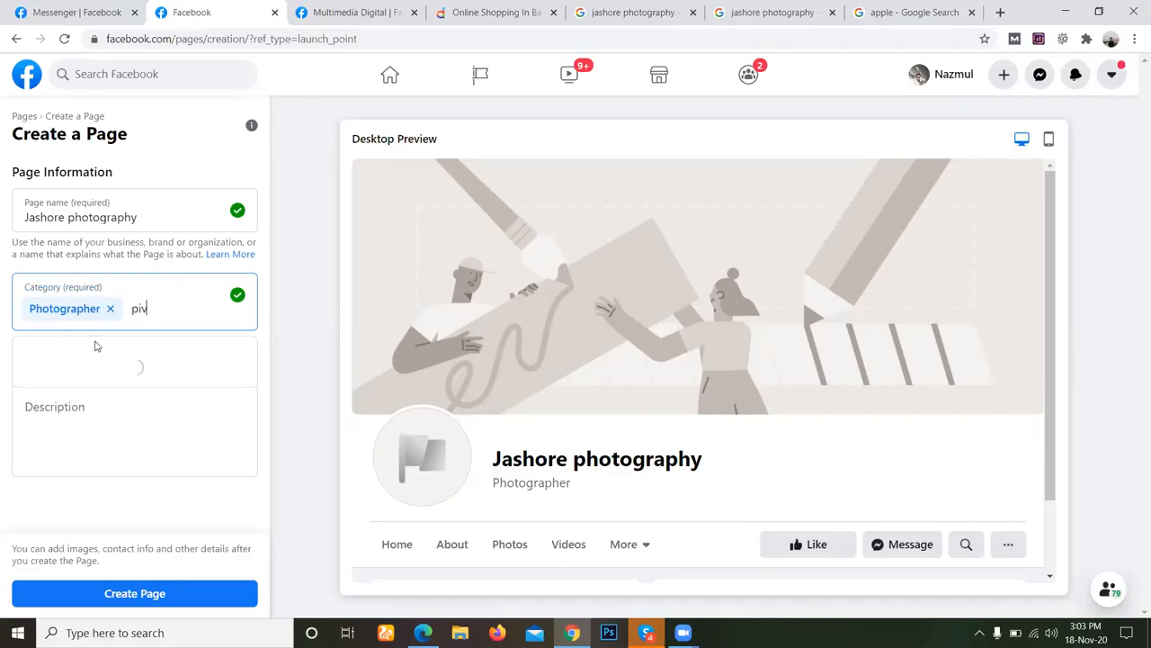
type("ctu")
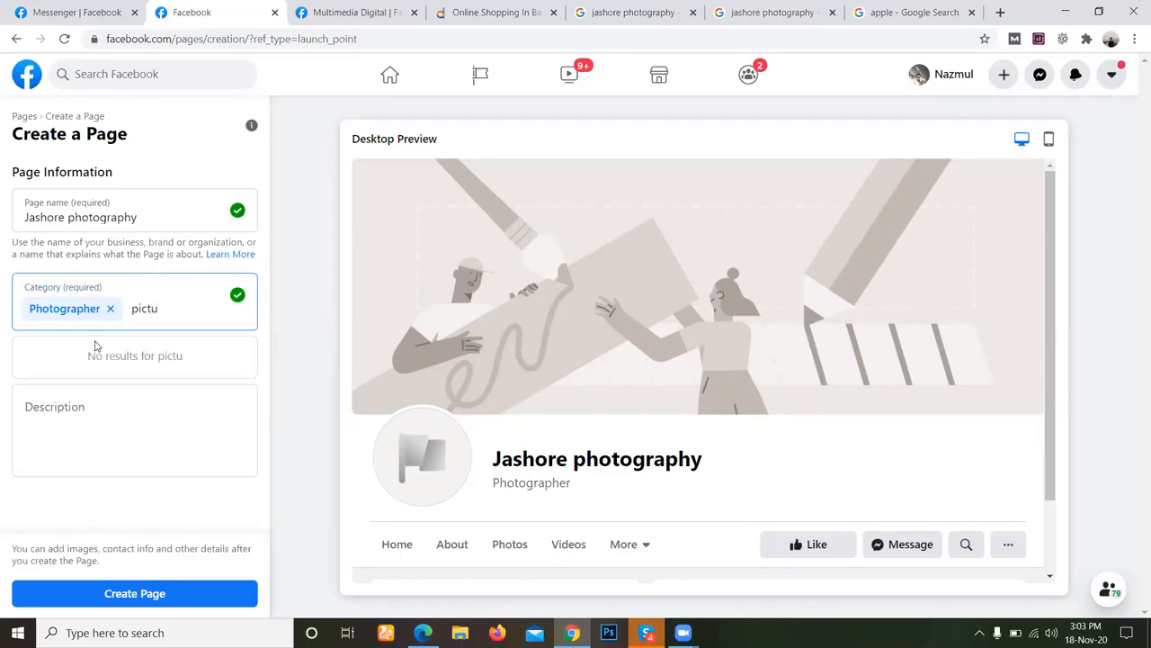
key("BackSpace")
key("BackSpace")
key("BackSpace")
key("BackSpace")
key("BackSpace")
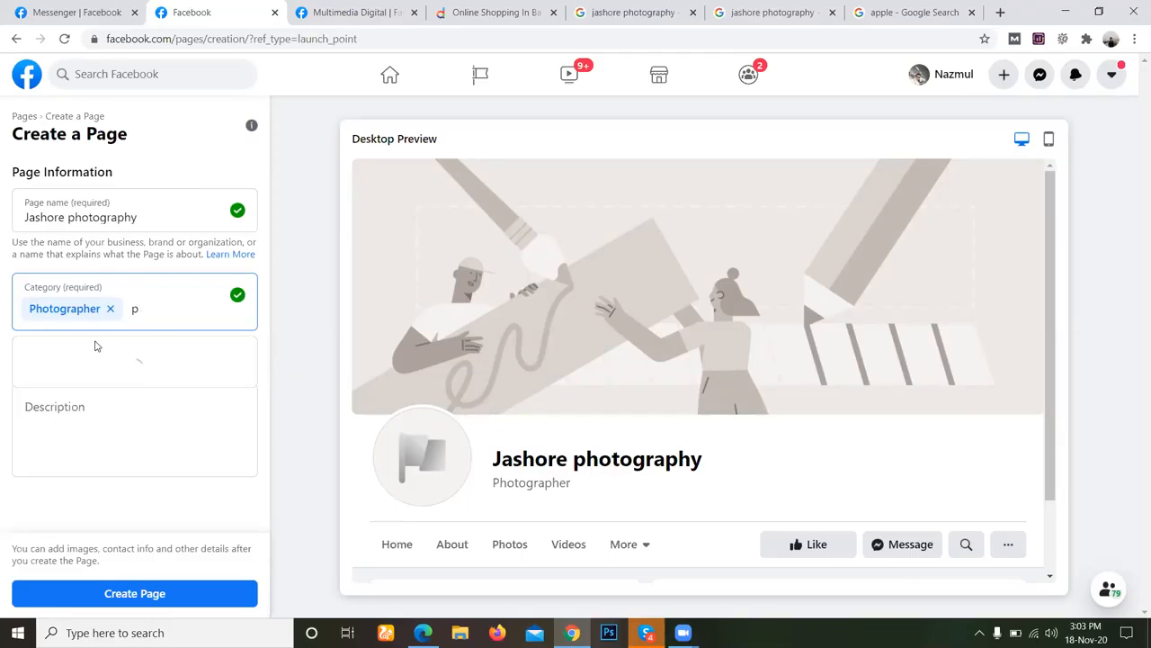
Add Photography Videography as the second category of the page.
type("pho")
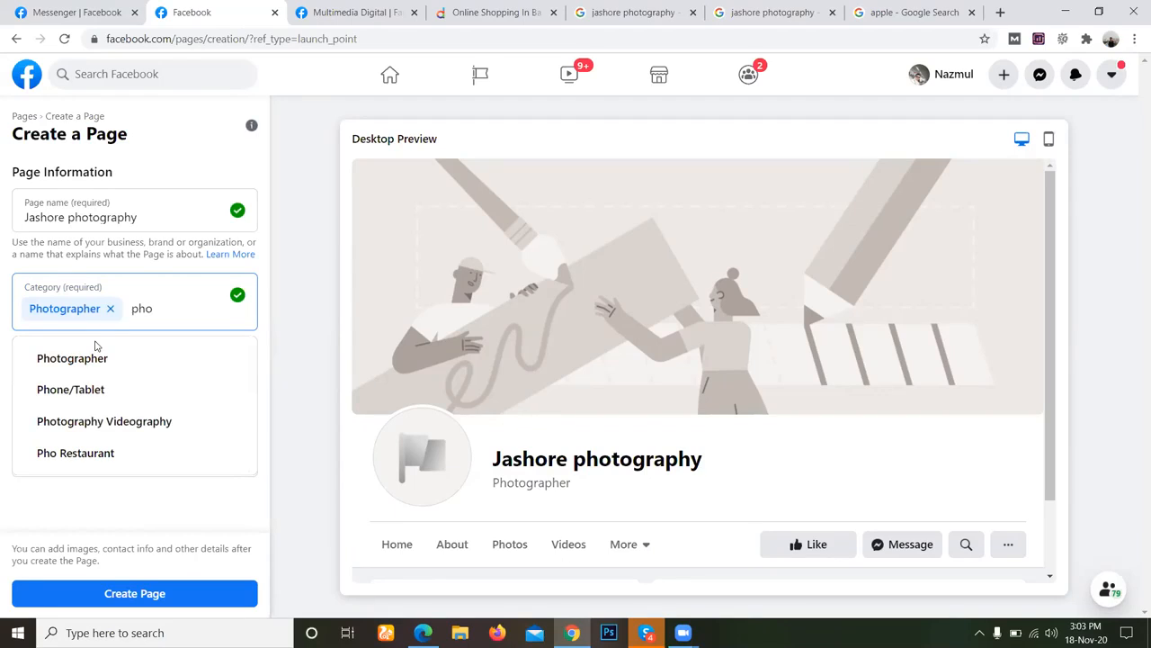
left_click(118, 427)
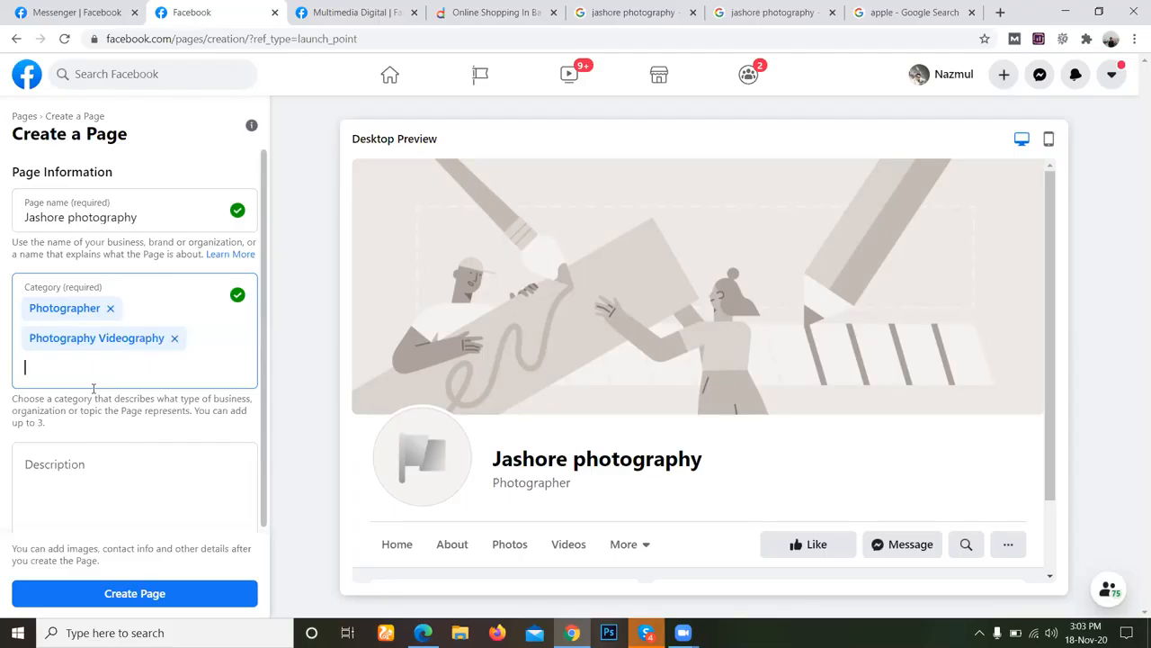
type("we")
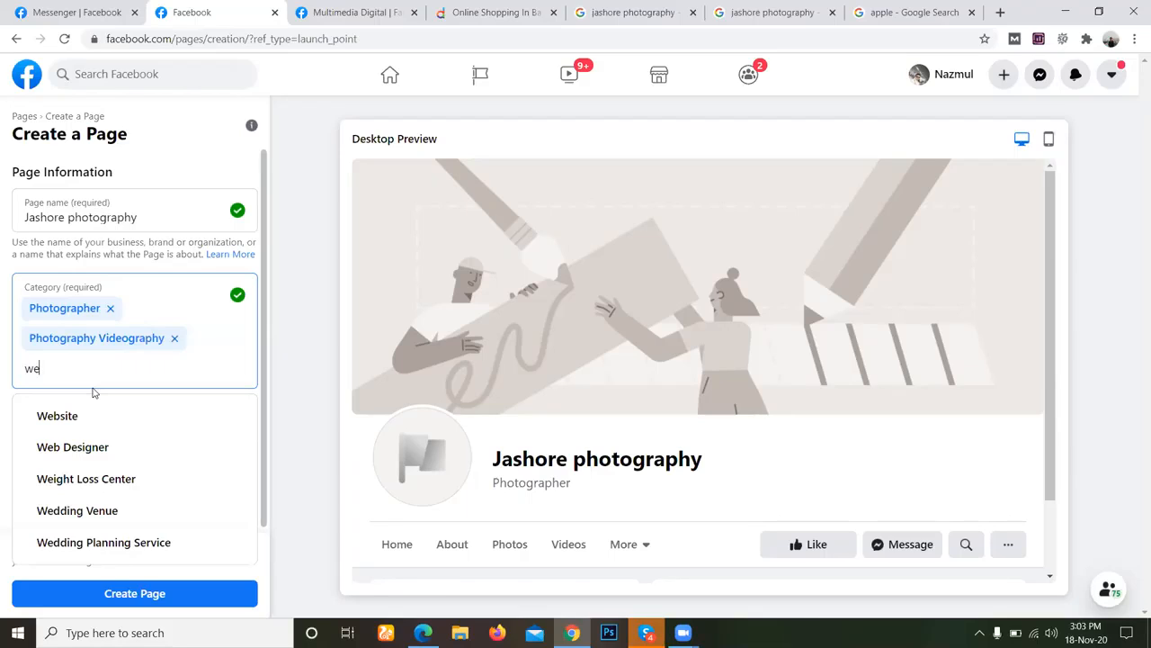
type("d")
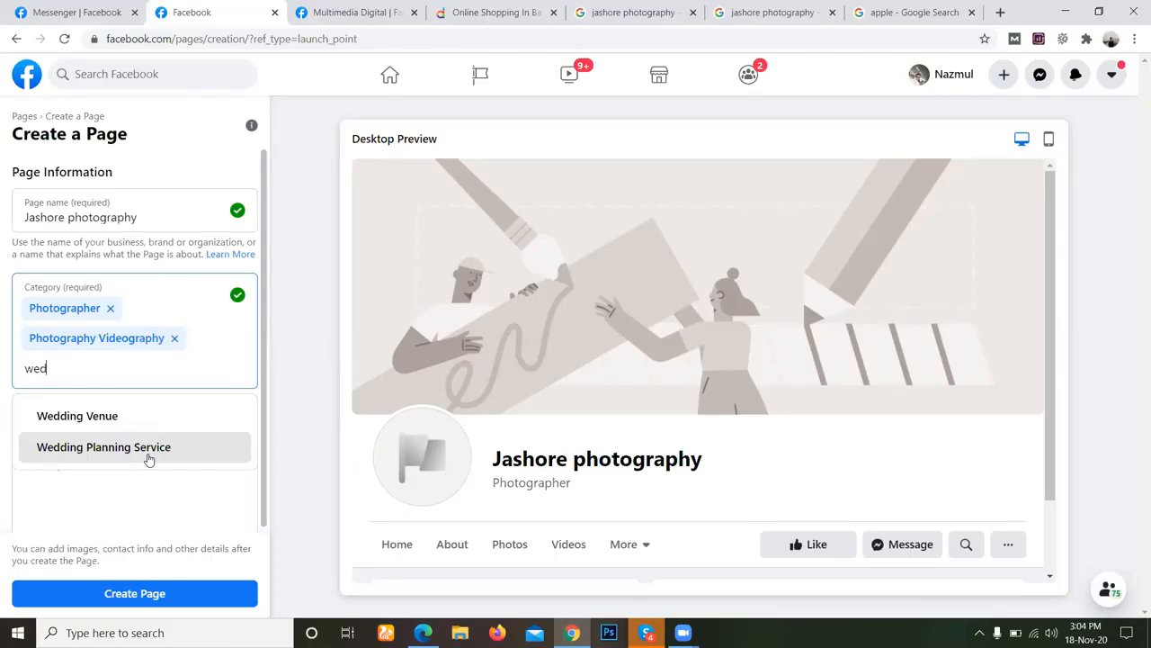
key("BackSpace")
key("BackSpace")
key("BackSpace")
Look up model among the page categories for a third category.
type("model")
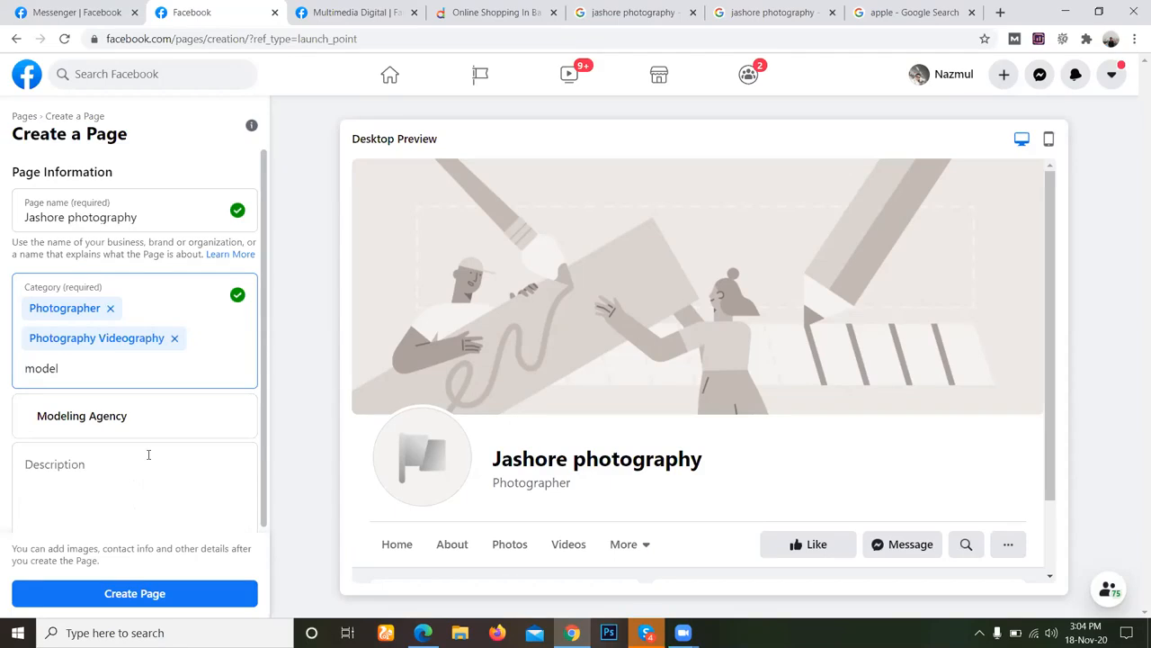
key("BackSpace")
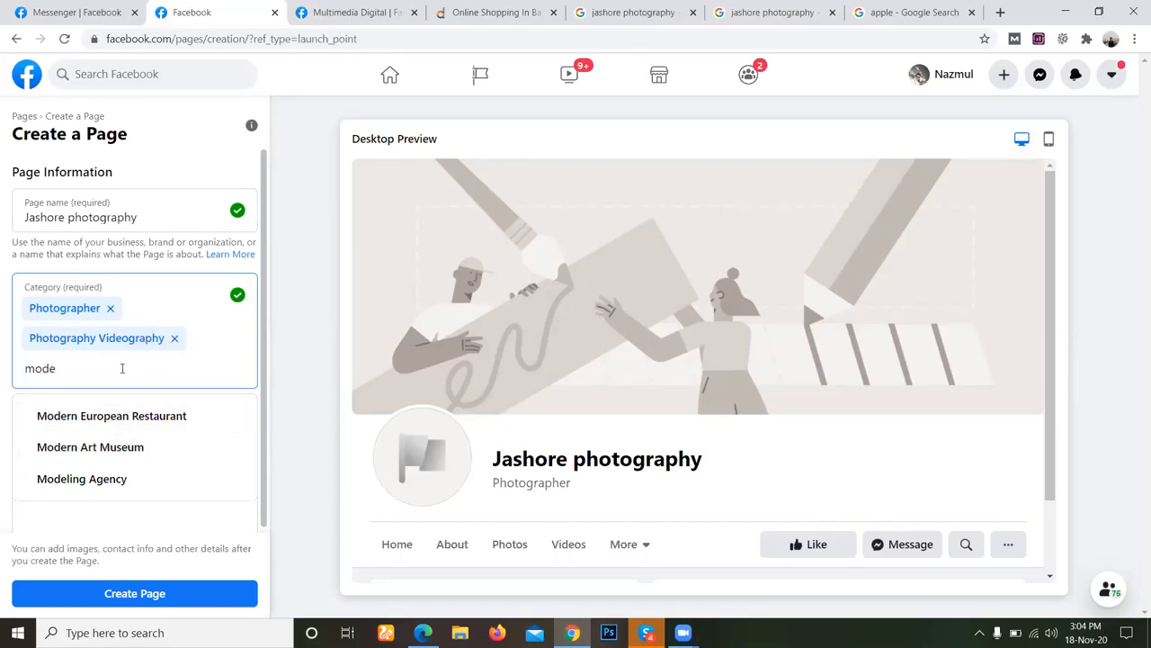
type("l")
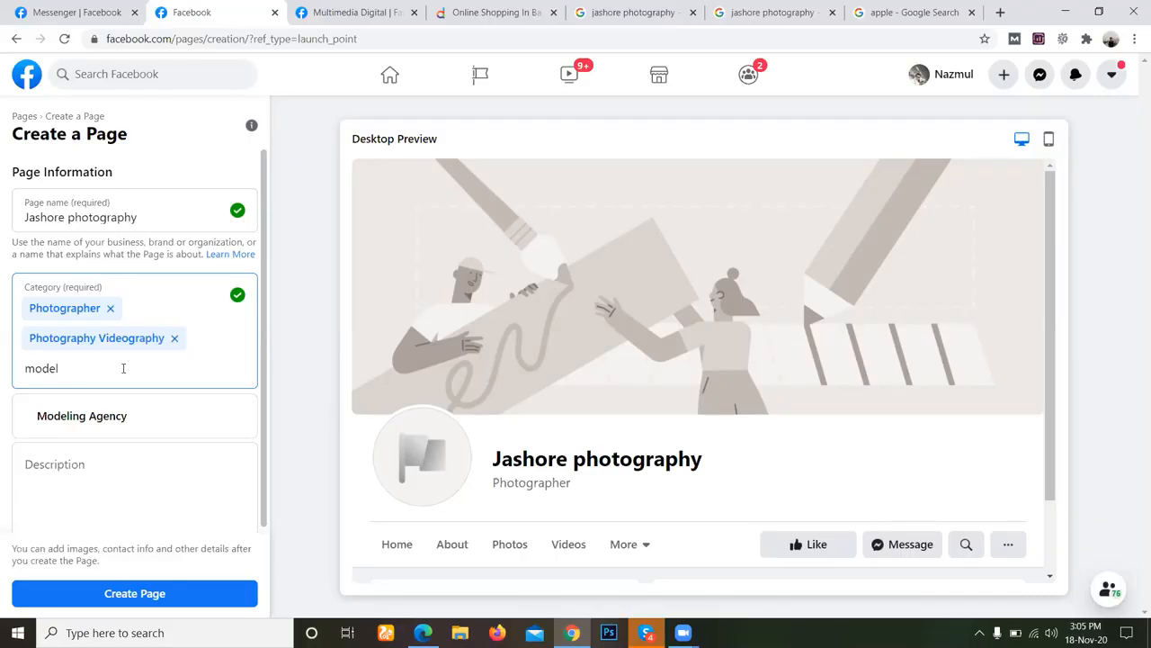
Look up por and port among the page categories instead.
key("BackSpace")
key("BackSpace")
key("BackSpace")
key("BackSpace")
key("BackSpace")
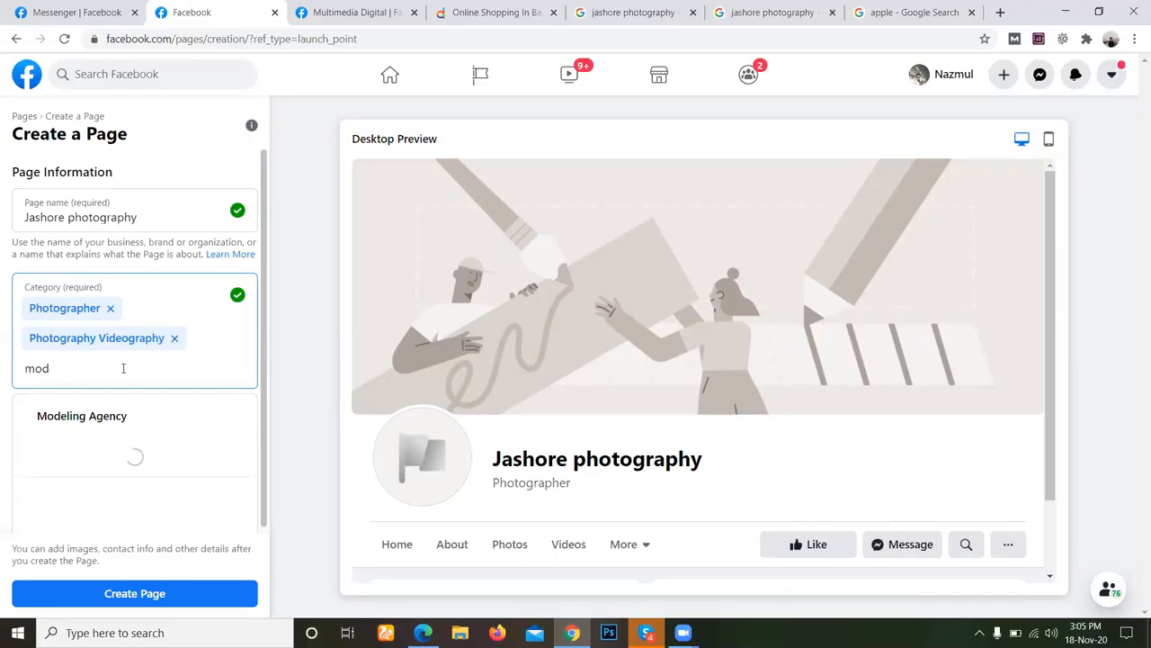
type("por")
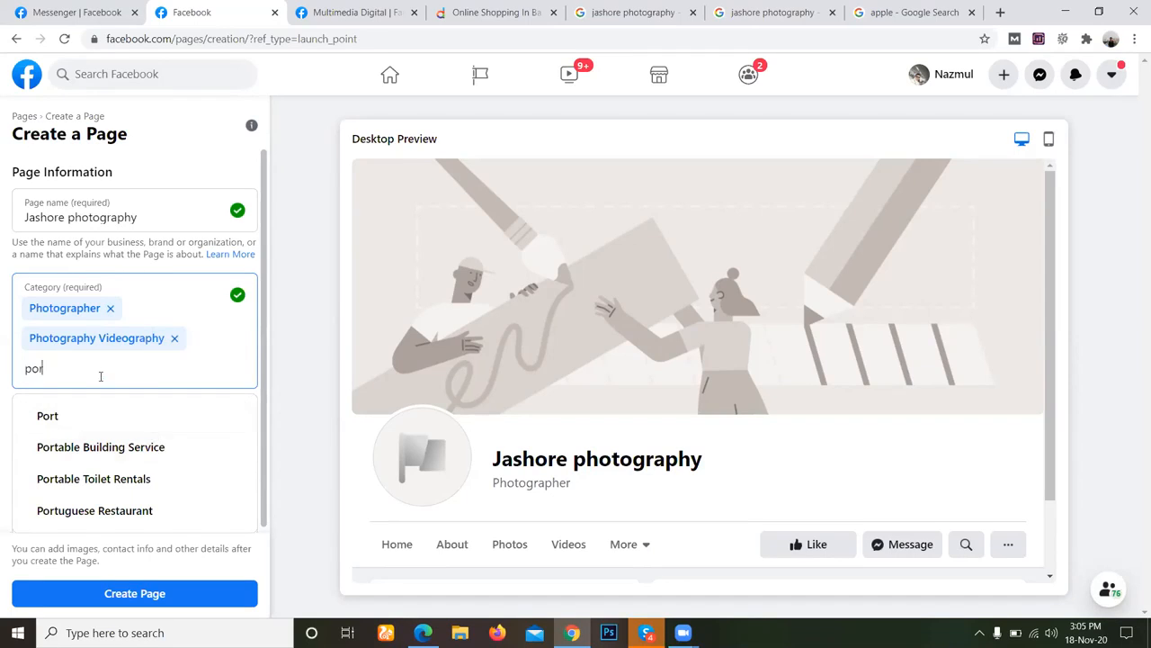
type("t")
key("BackSpace")
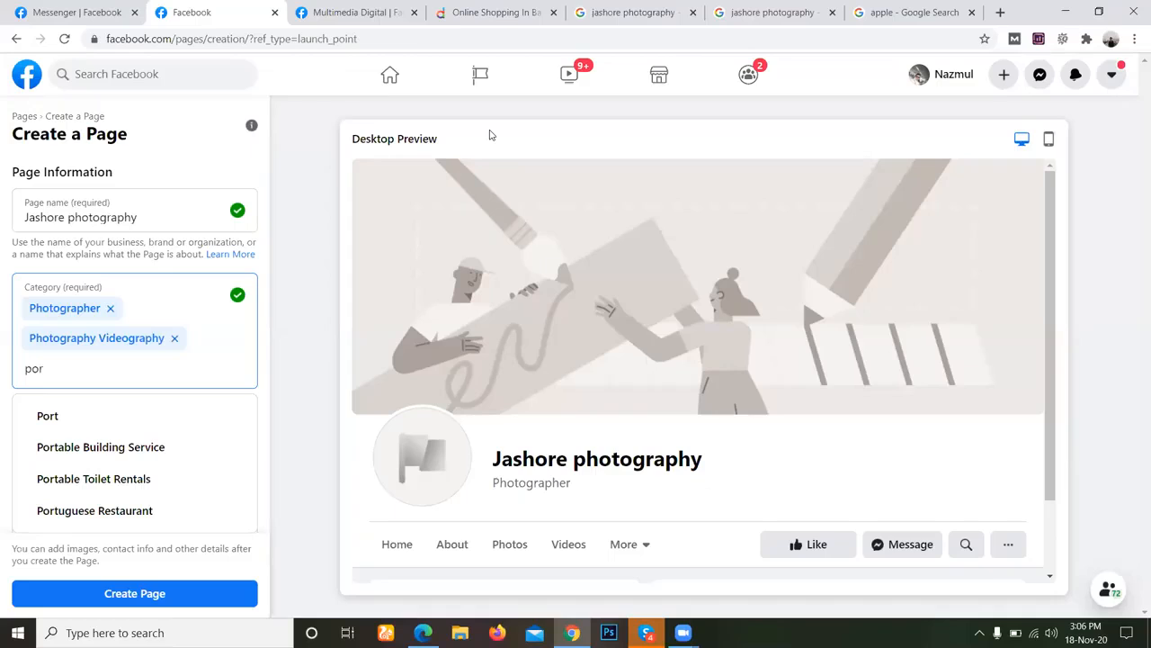
Replace the category lookup with pho, extend it to photo, and shorten it to ph to compare the suggestions.
double_click(82, 368)
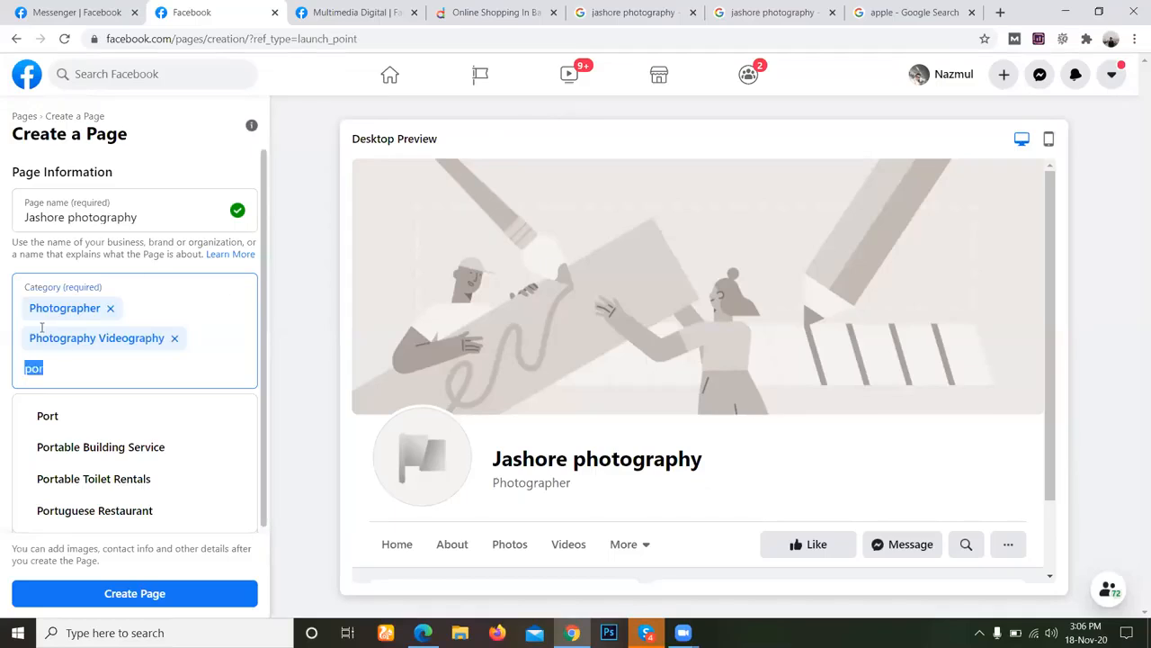
left_click(82, 369)
double_click(82, 369)
type("pho")
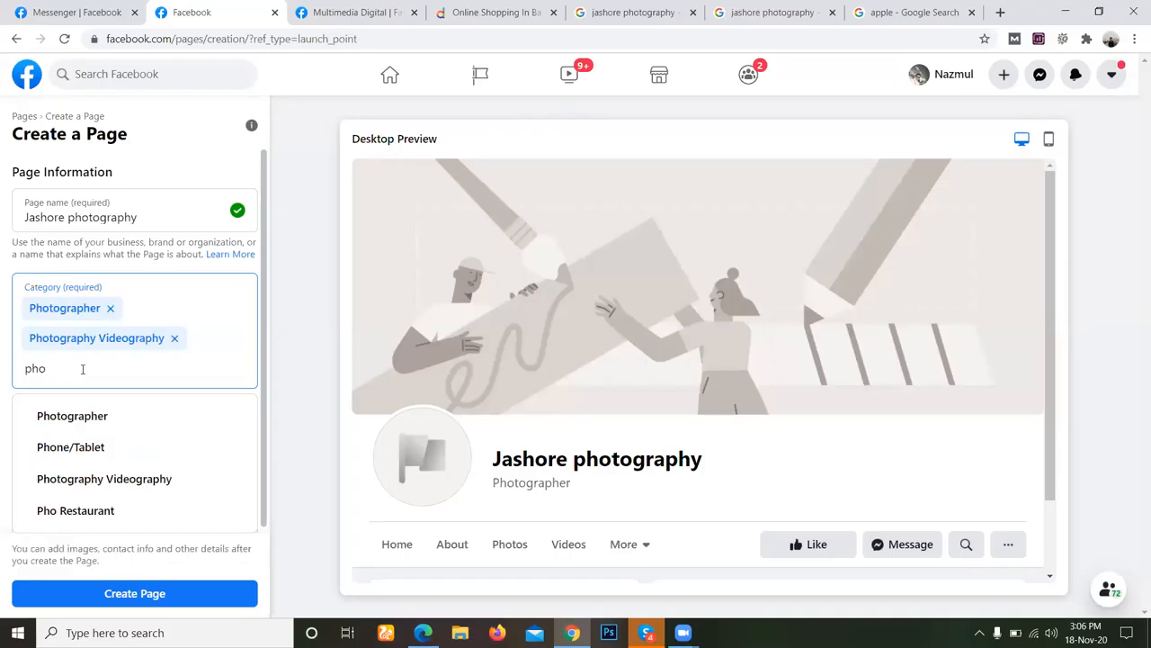
type("to")
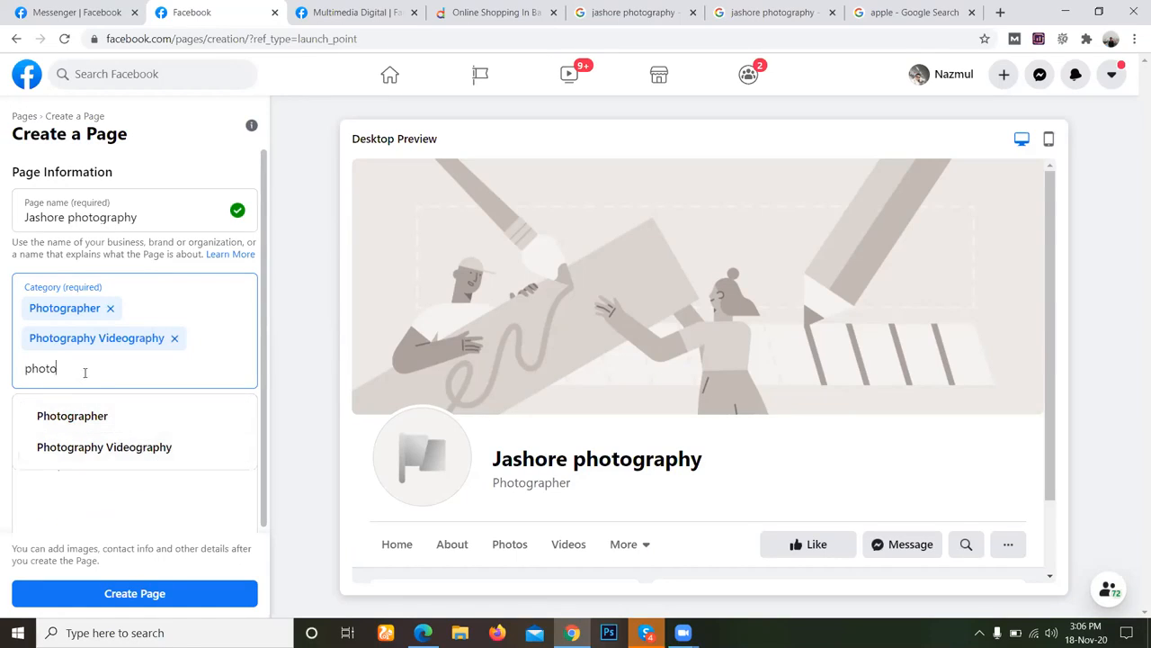
key("BackSpace")
key("BackSpace")
key("BackSpace")
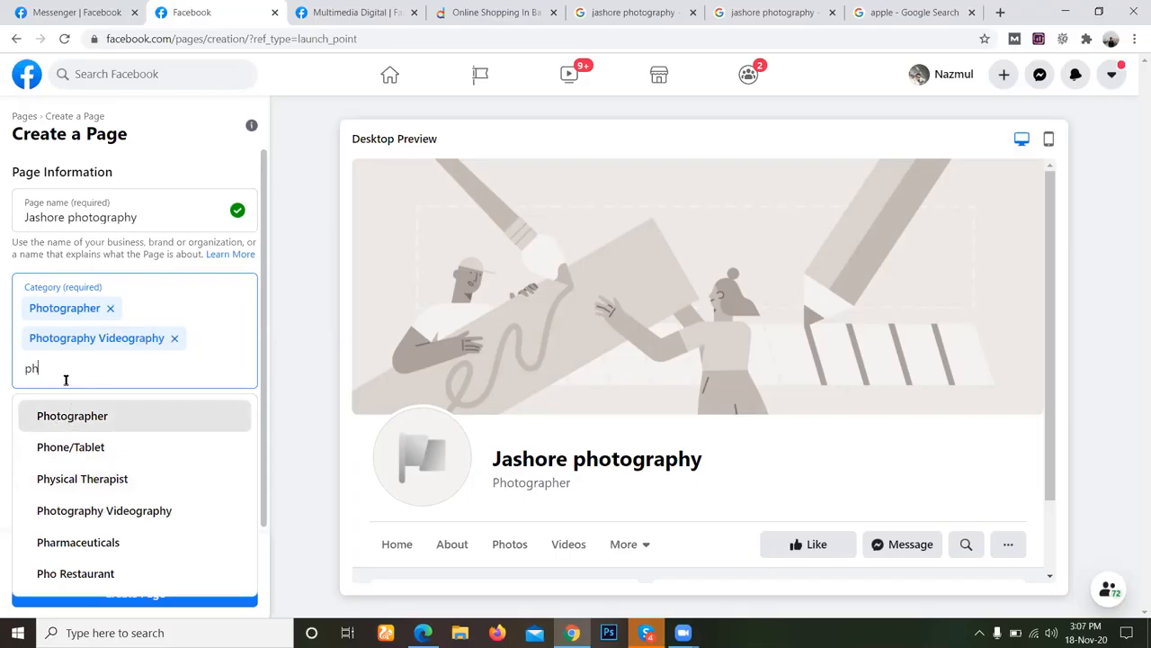
Clear the category lookup, look up vid and add Video Creator as the third category of the page.
left_click(633, 128)
double_click(201, 370)
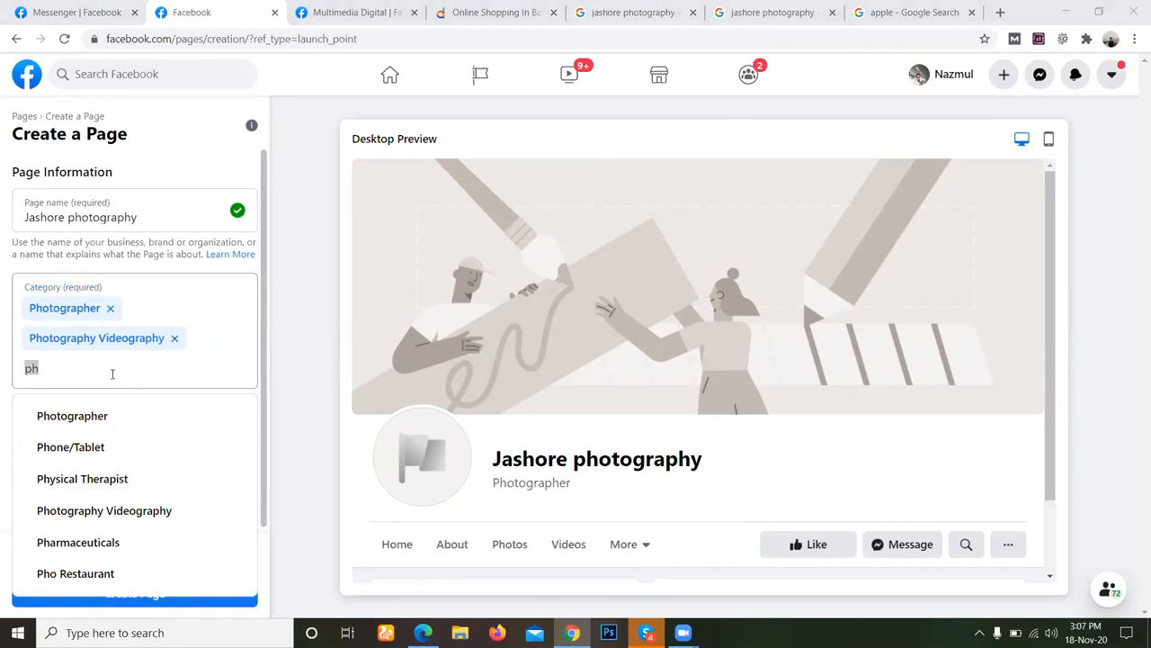
left_click(81, 372)
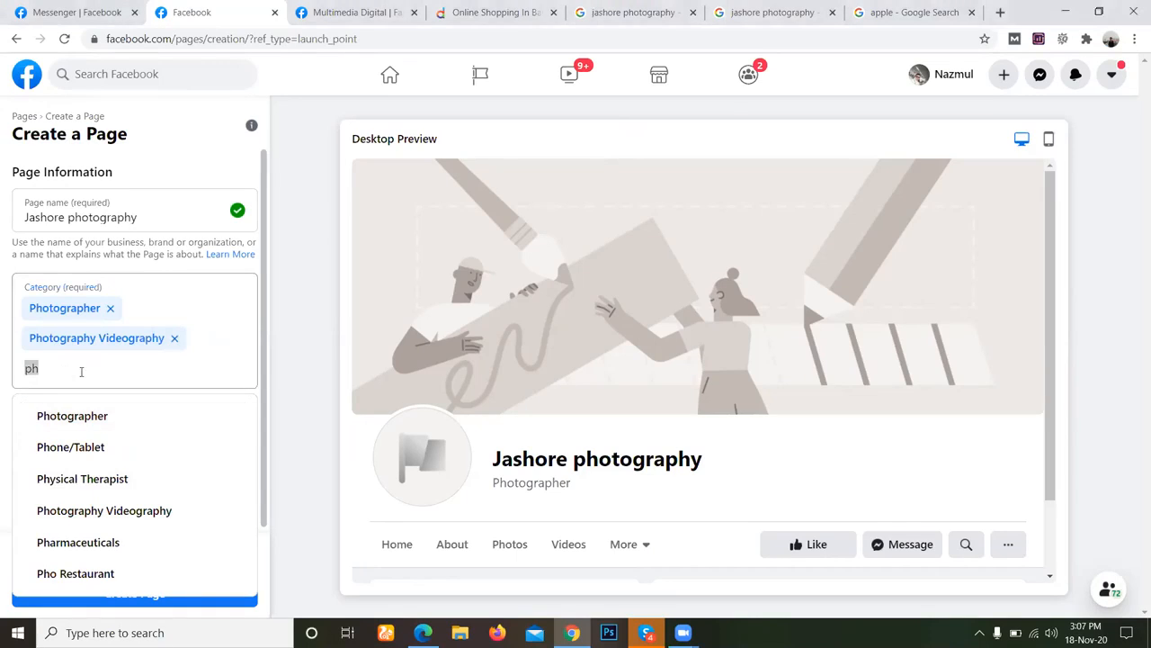
double_click(81, 371)
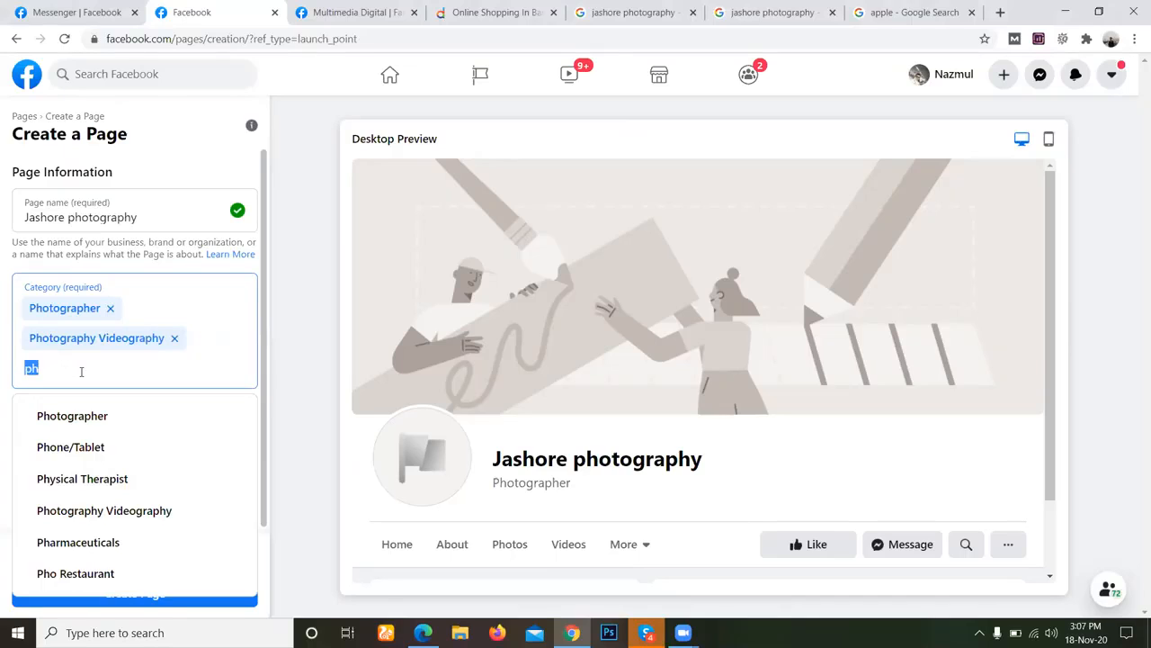
key("BackSpace")
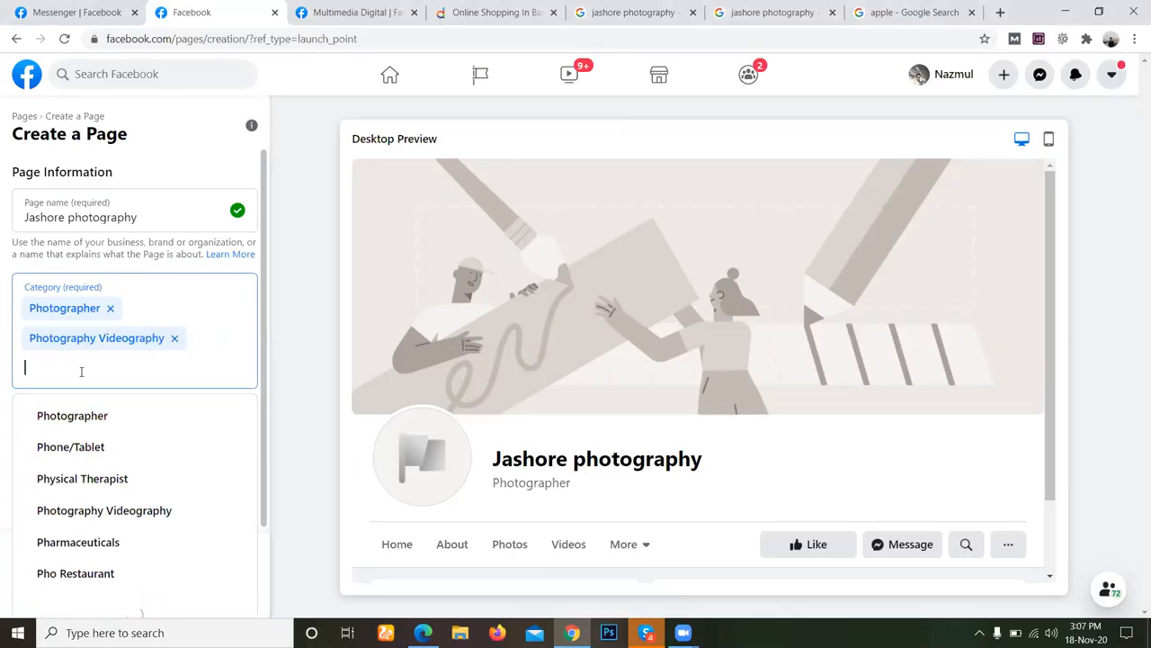
type("vid")
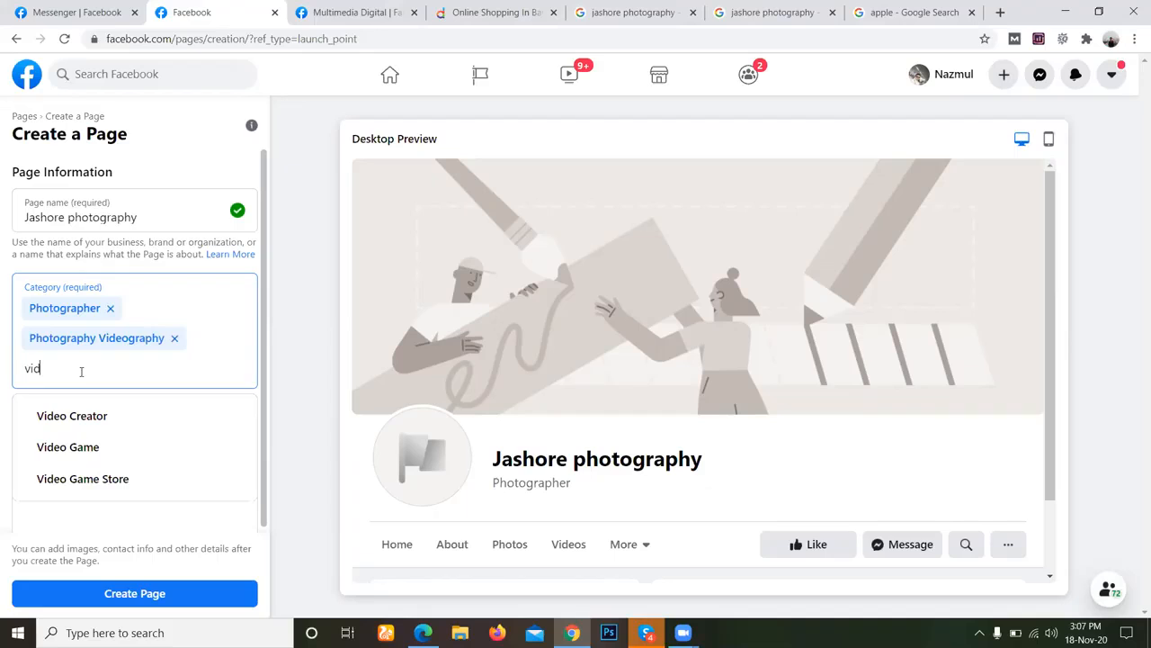
left_click(87, 416)
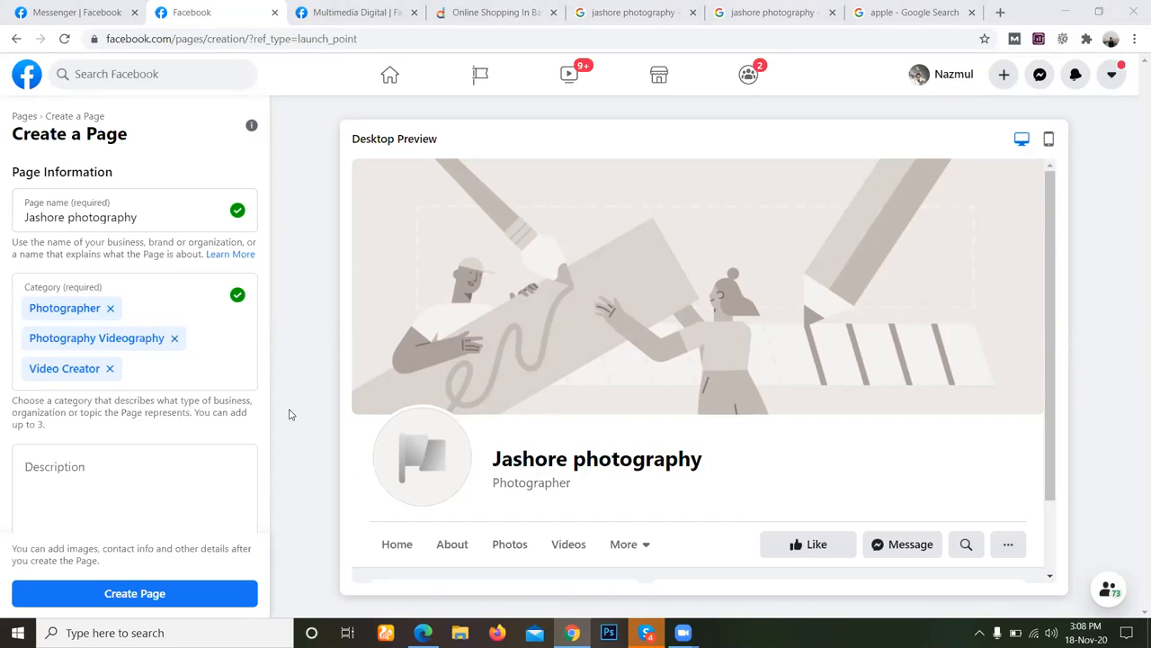
Examine the guidance and character limit for the page's description.
left_click(127, 460)
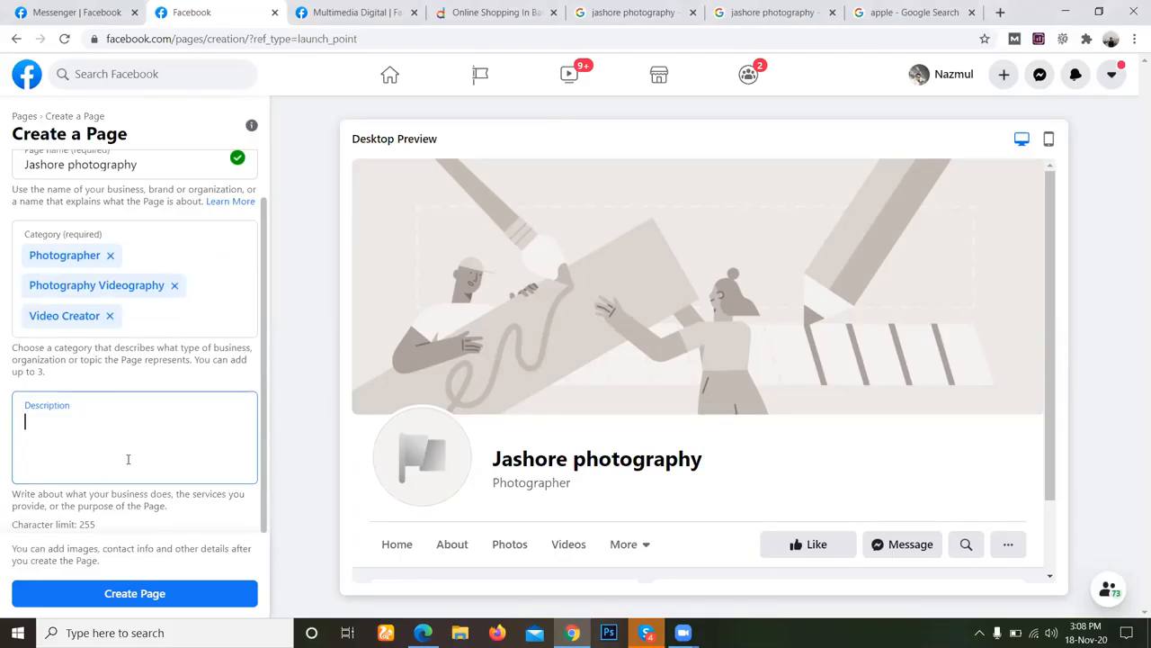
scroll(248, 365, "up", 1)
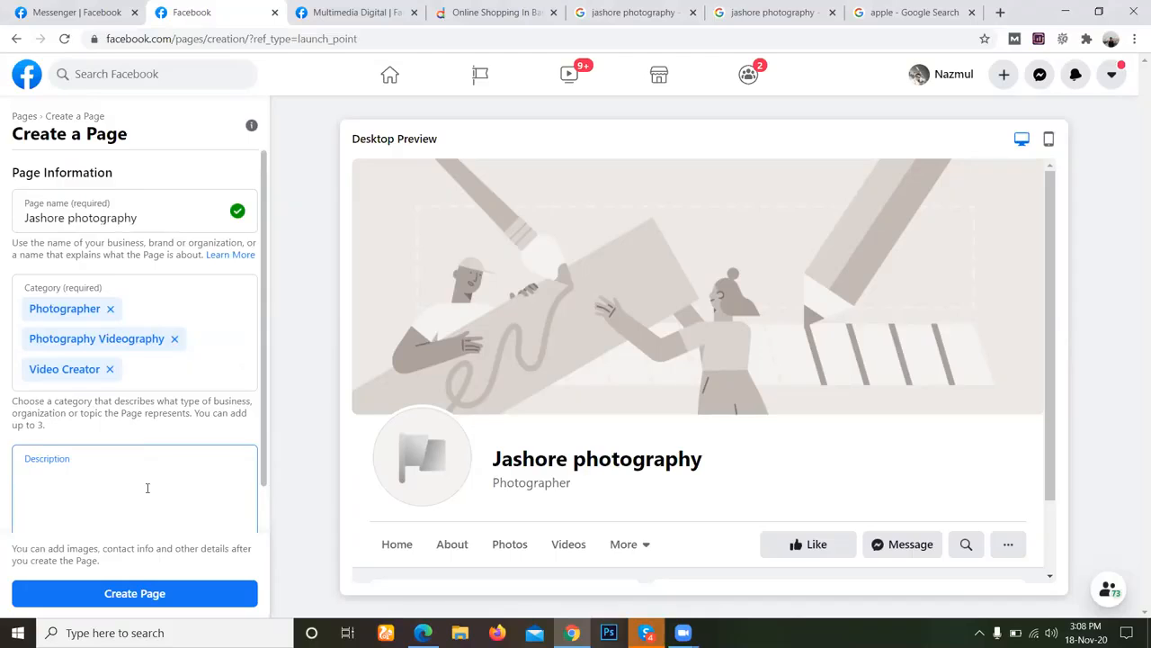
scroll(148, 488, "down", 1)
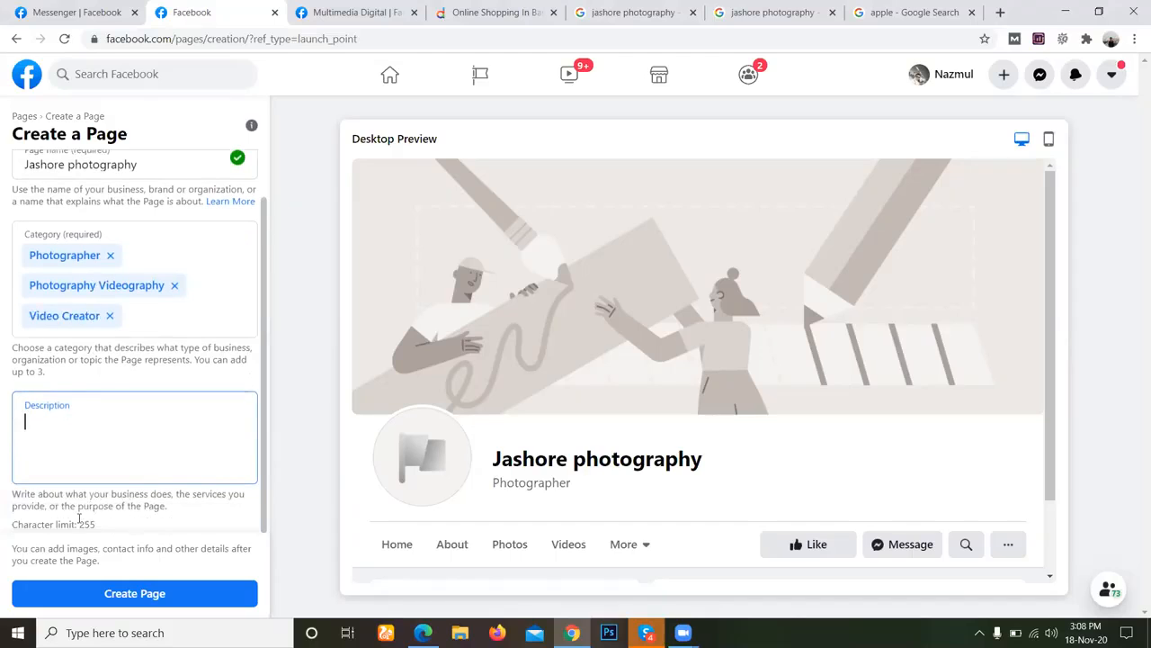
left_click_drag(79, 520, 129, 522)
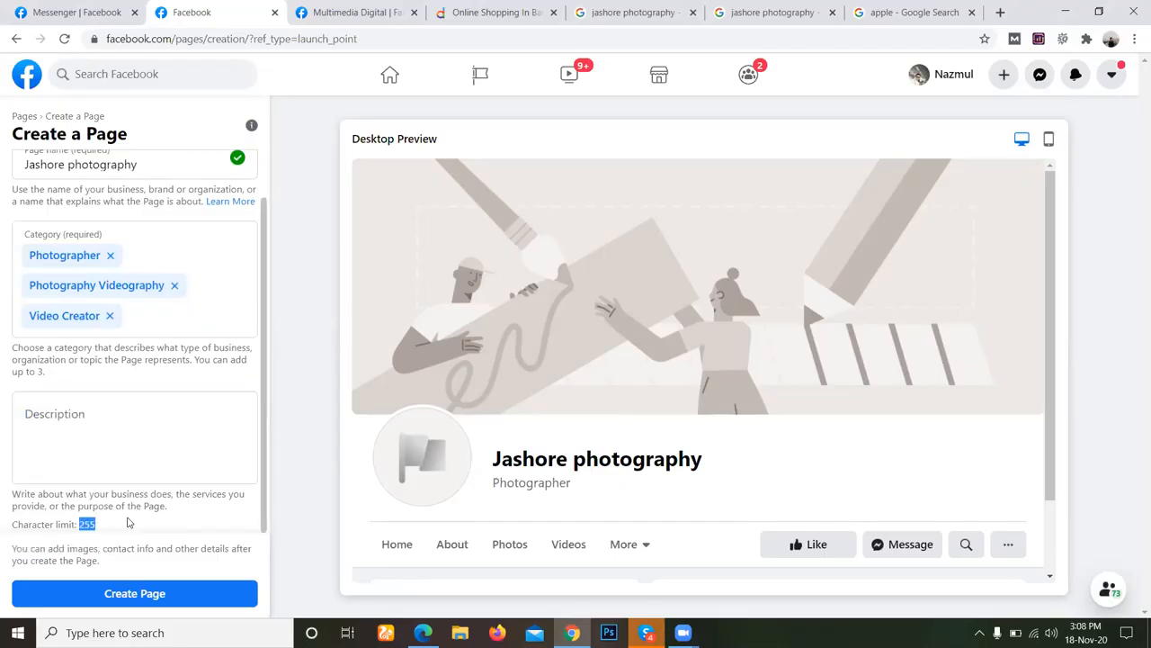
left_click(112, 423)
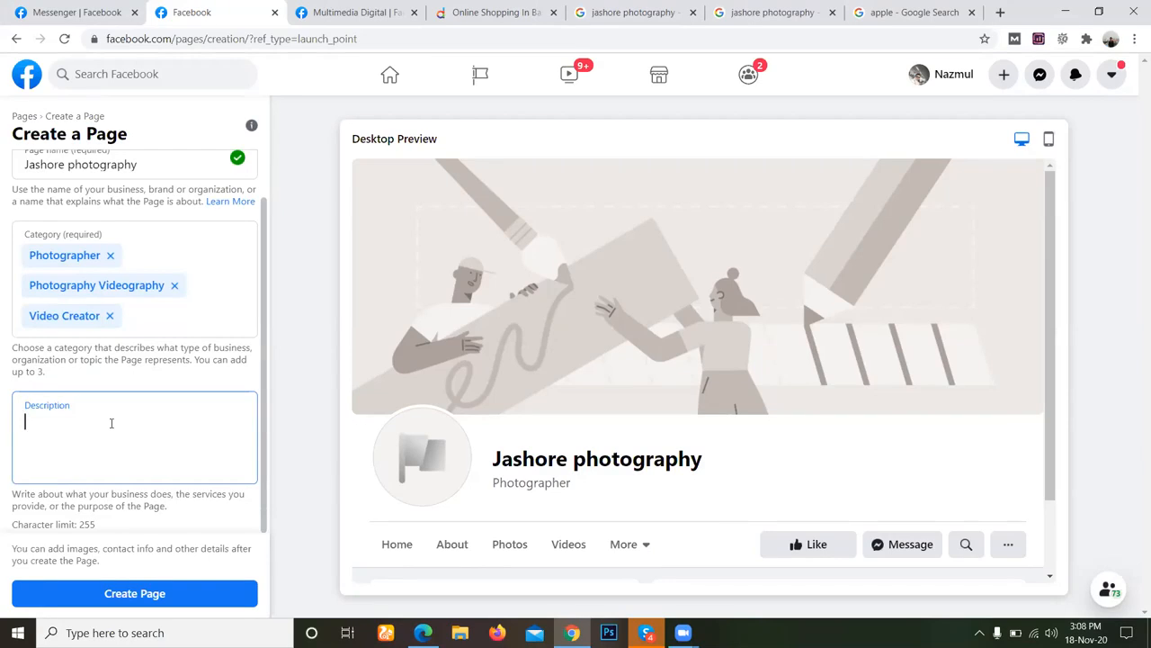
scroll(111, 423, "up", 1)
scroll(111, 426, "down", 1)
Copy the page name Jashore photography into the description as its opening words.
triple_click(117, 161)
left_click(138, 207)
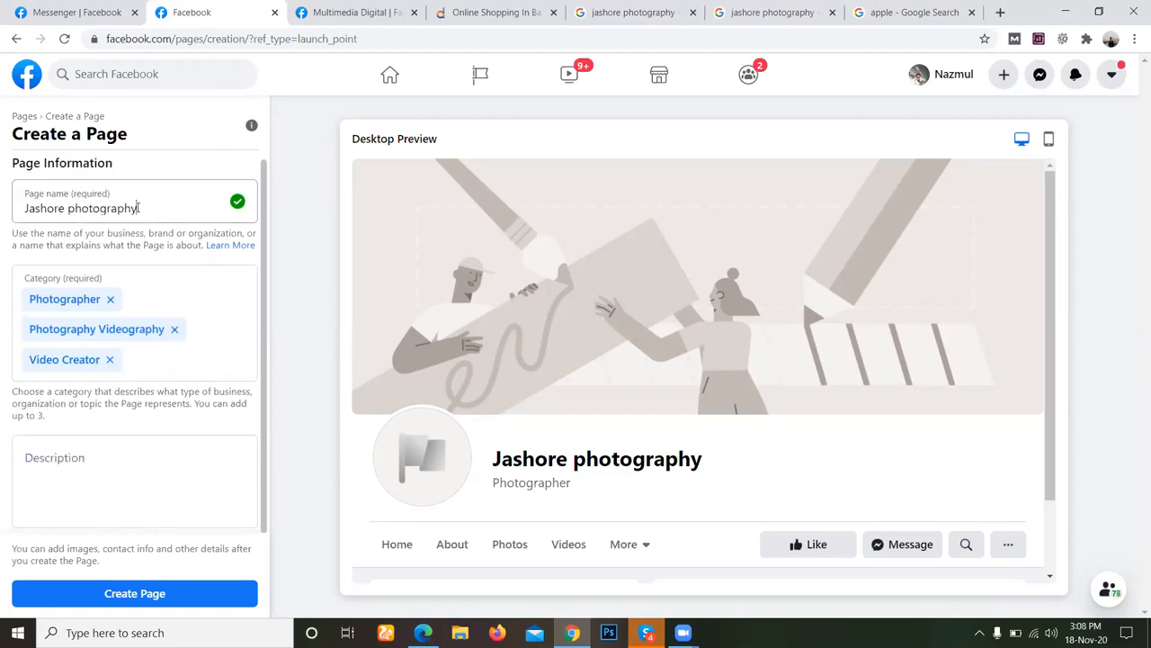
triple_click(138, 207)
key("ctrl+c")
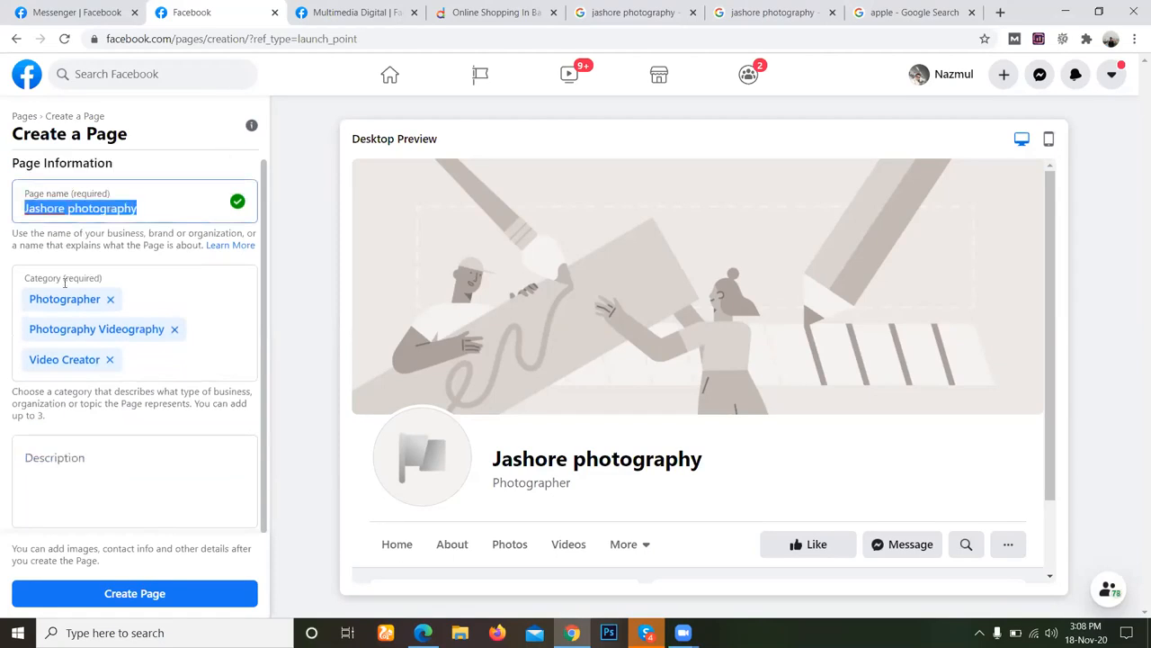
left_click(78, 454)
key("ctrl+v")
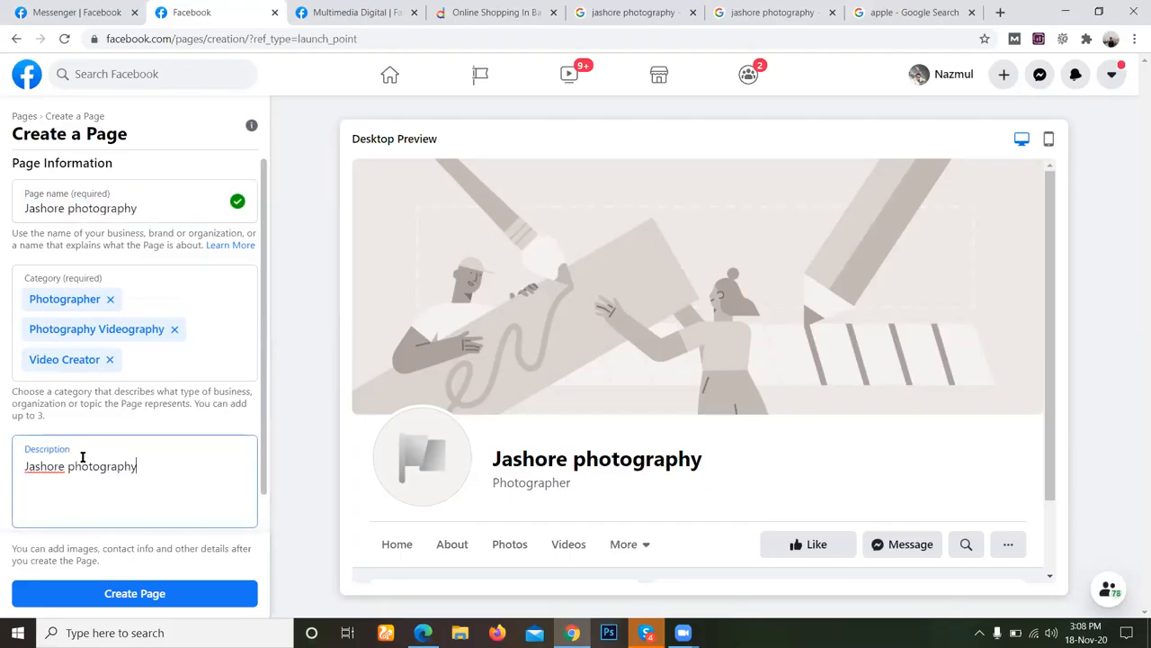
Continue the description with "is a best organization".
type("is a best organi")
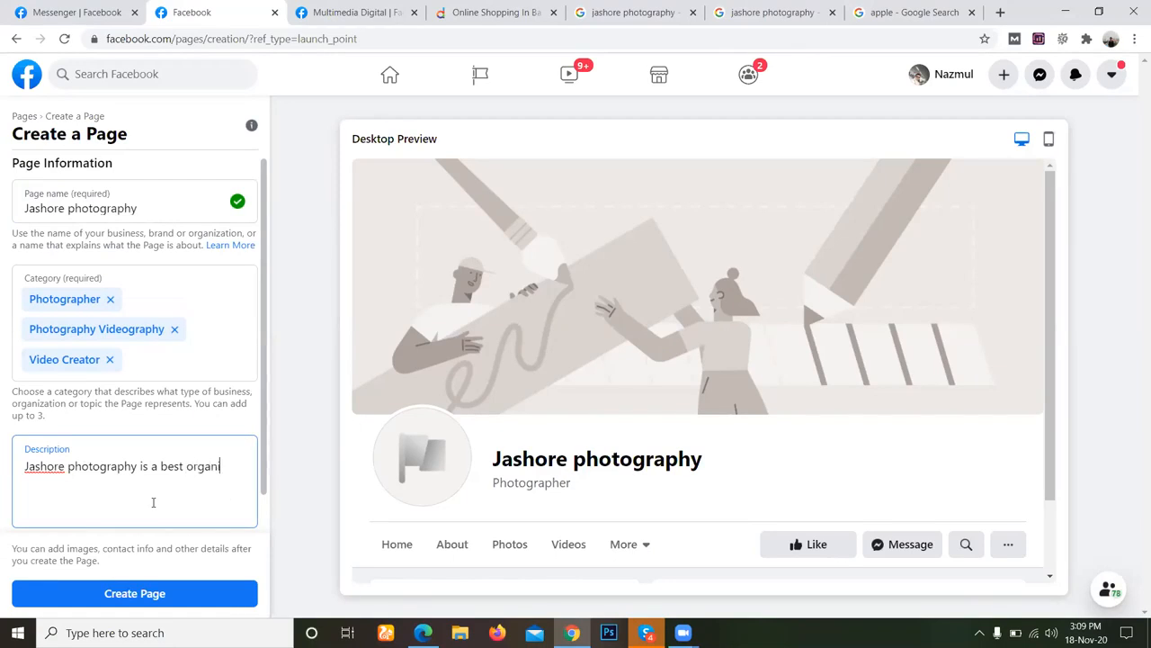
type("zation")
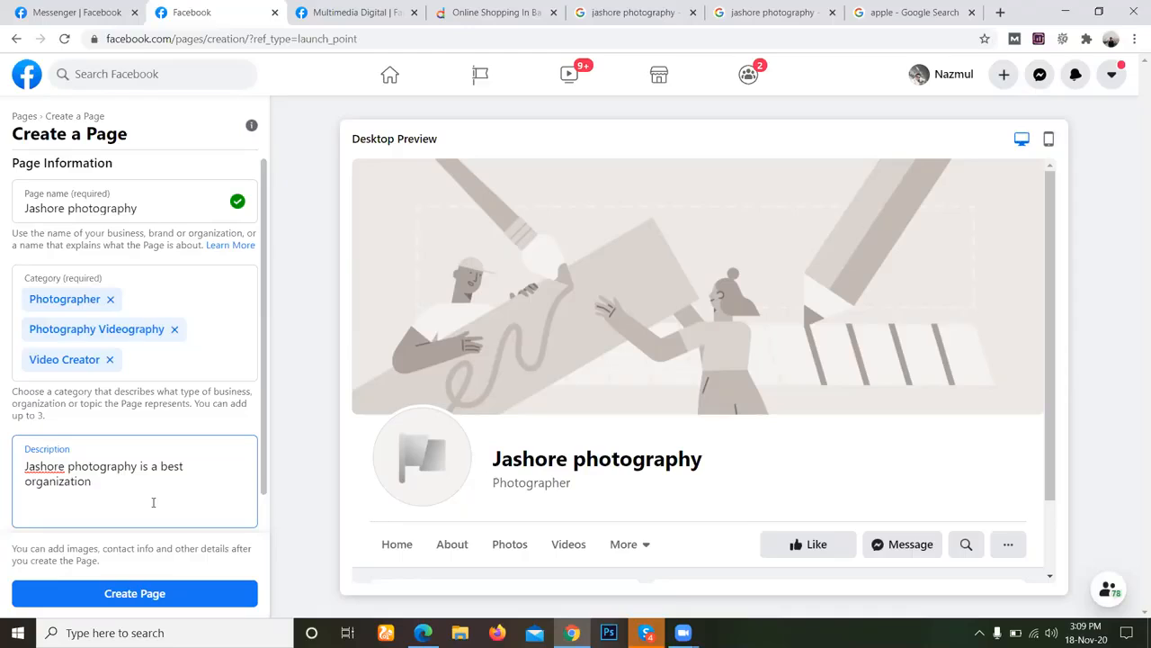
Replace the word "a" before "best" in the description with "one".
type("P")
key("BackSpace")
double_click(144, 466)
left_click_drag(147, 466, 193, 471)
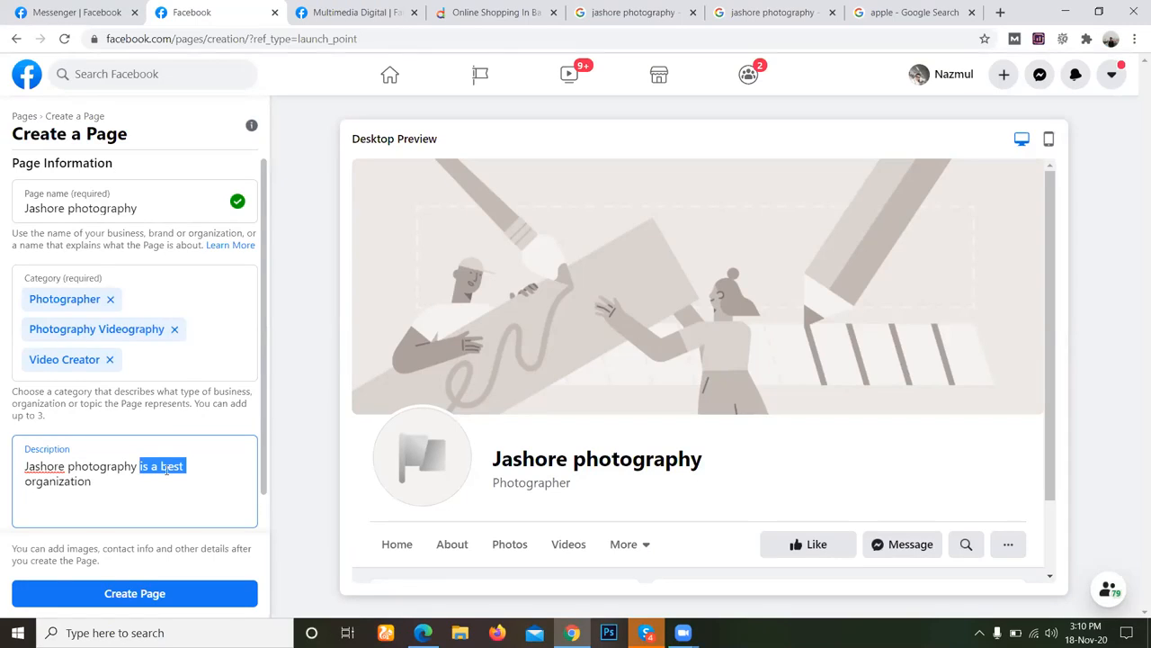
left_click(152, 466)
left_click_drag(151, 466, 157, 467)
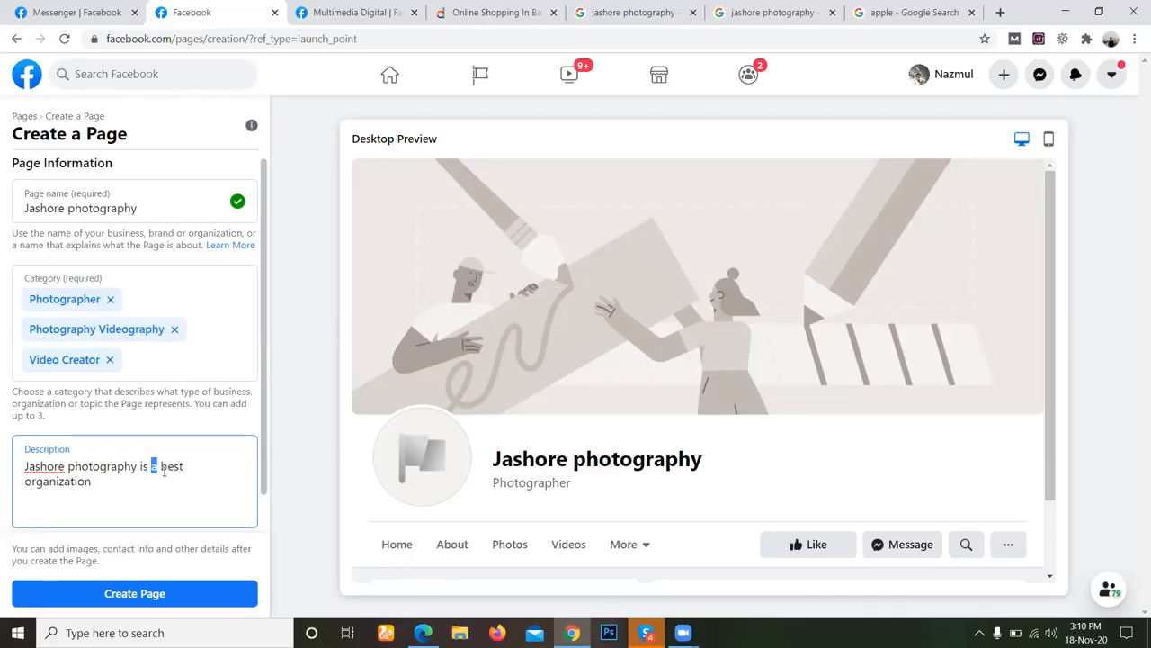
type("one")
Add "in Bangladesh" after "organization" in the description.
type("i")
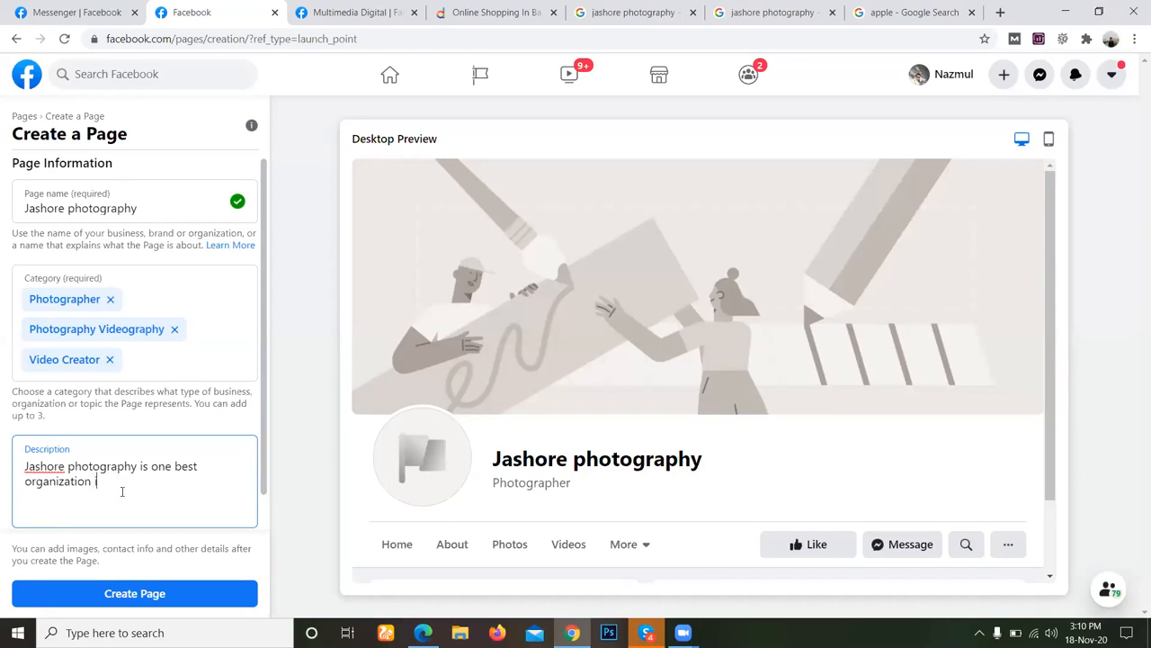
type("n Bangladesh")
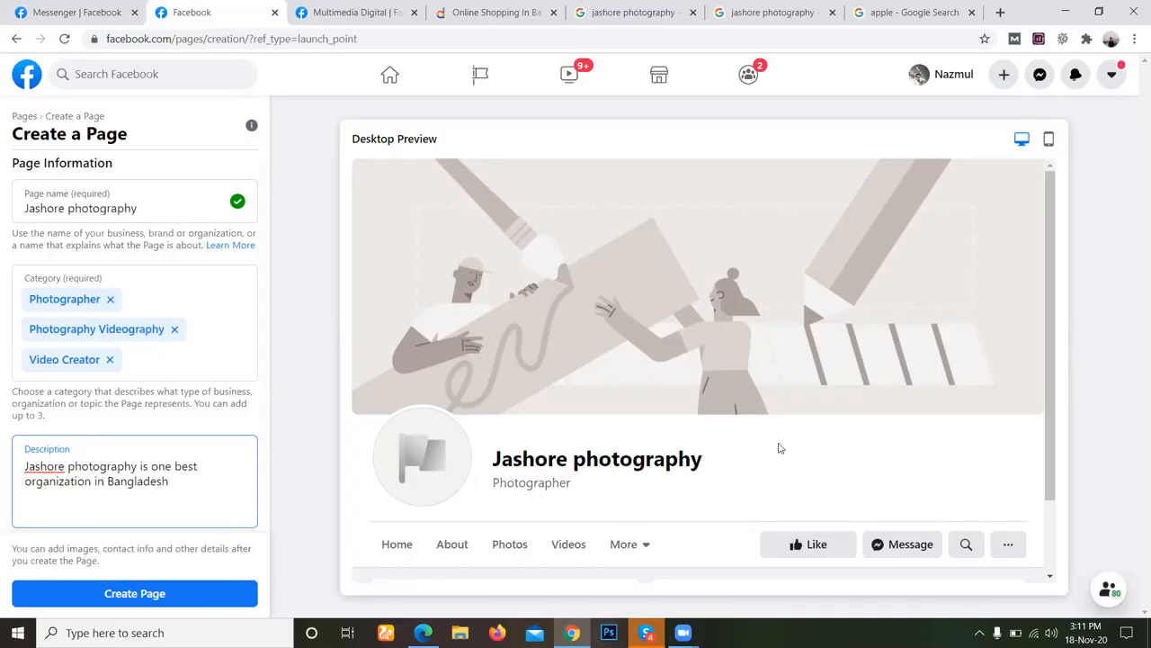
Continue the description with "where you get" and insert a comma after Bangladesh.
left_click(203, 481)
type("where you get")
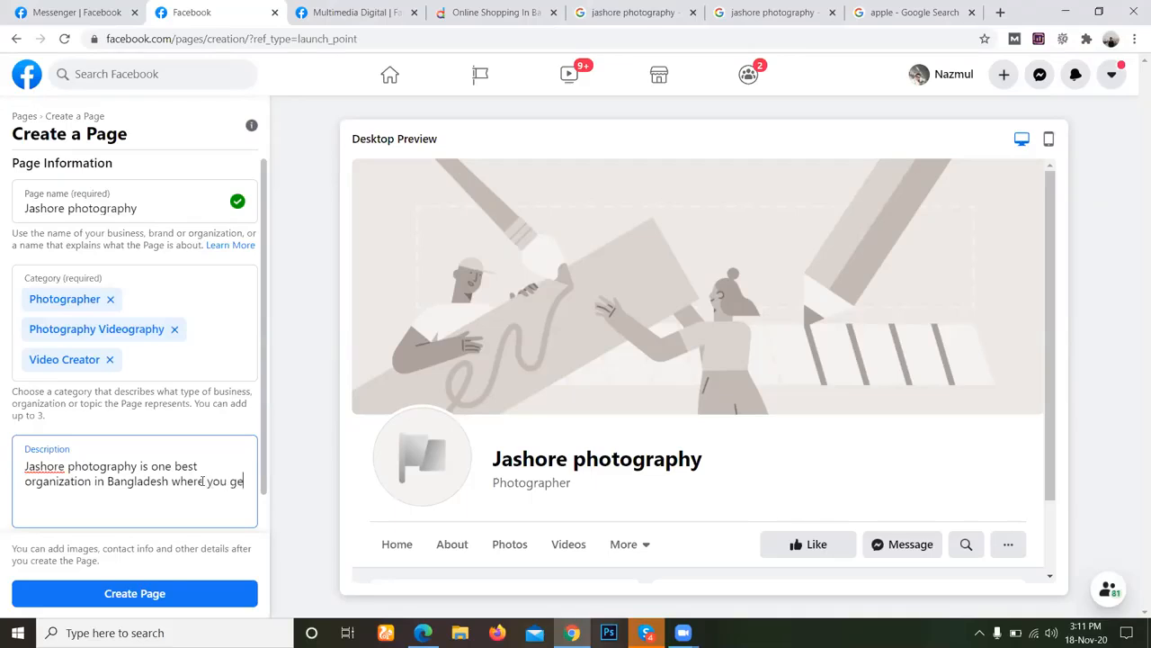
left_click(169, 482)
type(",")
Finish the description's sentence with "best quality service from here.".
left_click(123, 498)
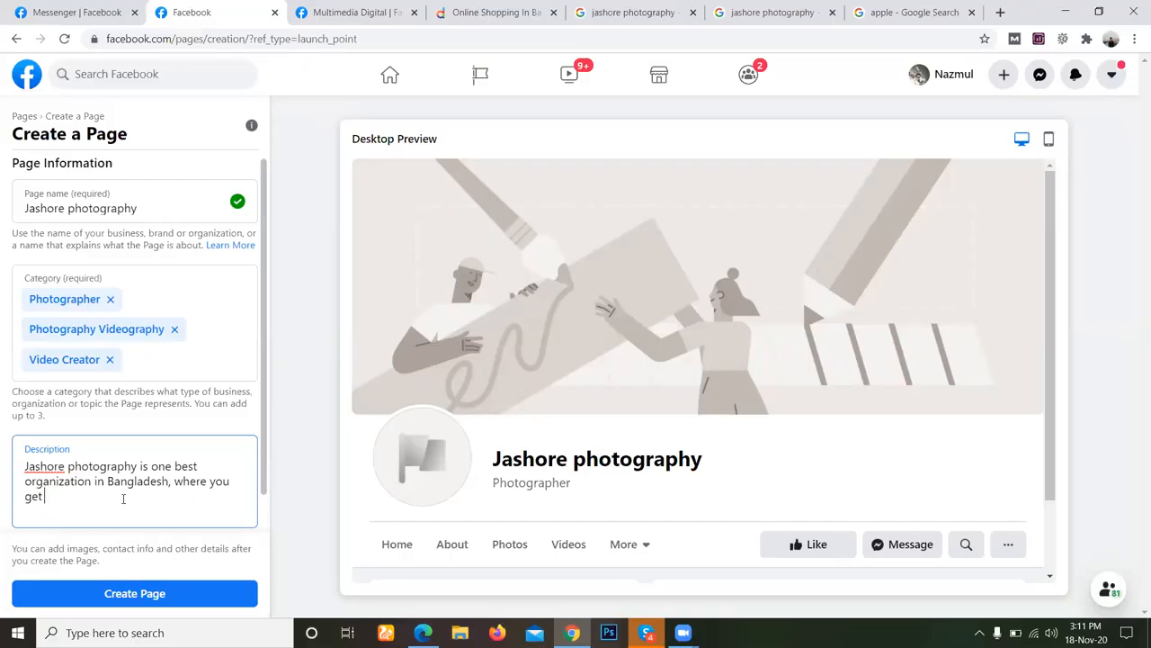
type("best quality service from here.")
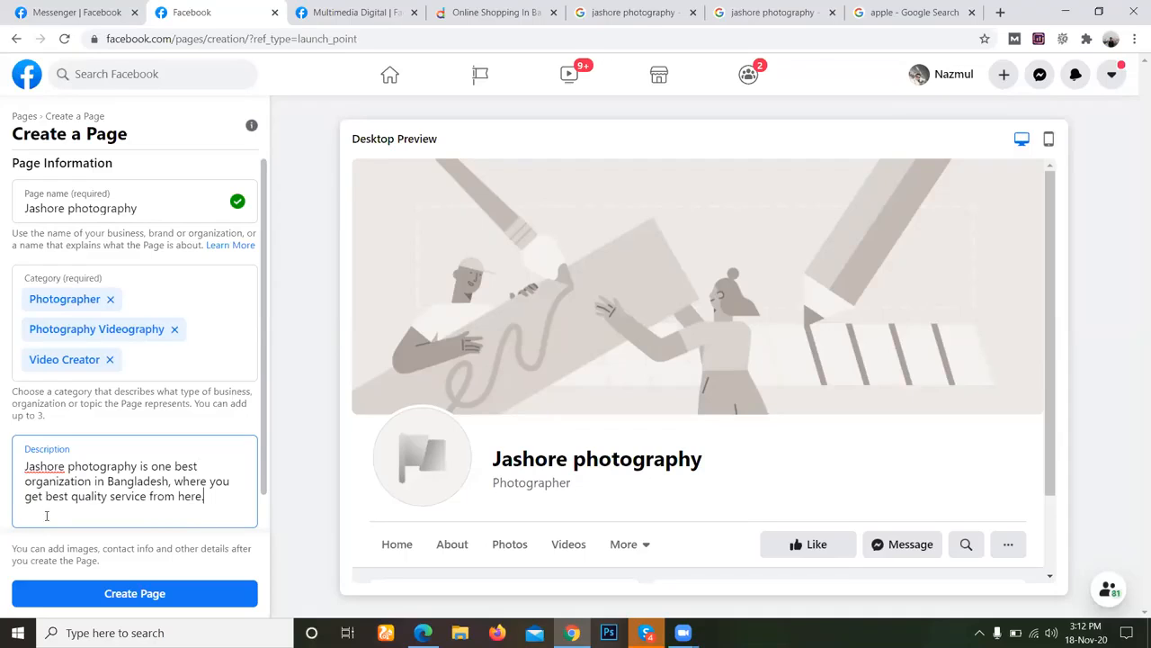
Remove the word "best" and the extra space before "quality service" in the description.
left_click_drag(45, 495, 69, 494)
key("BackSpace")
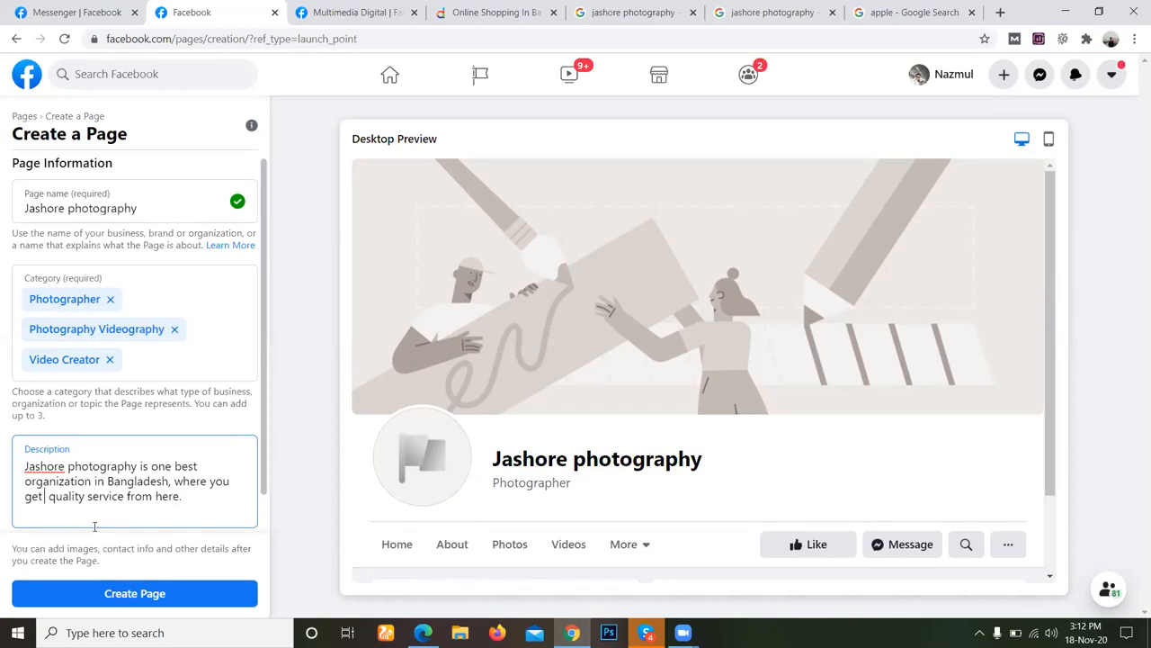
key("Delete")
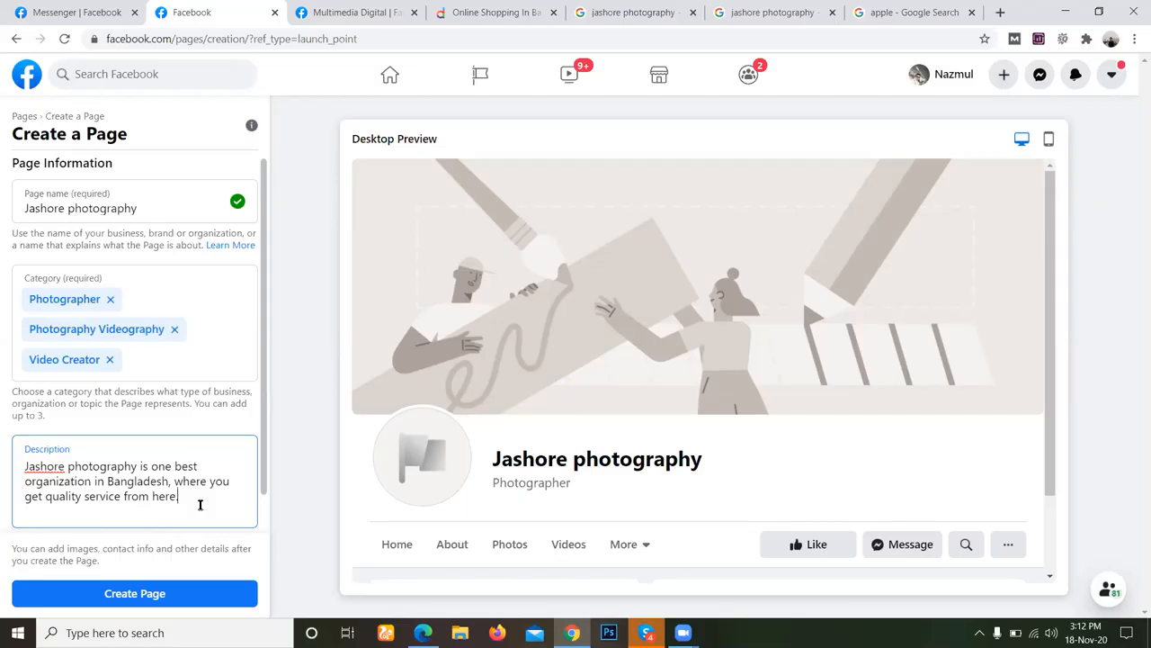
Insert the word "amazing" before "quality service" in the description.
left_click(45, 496)
type("amazing")
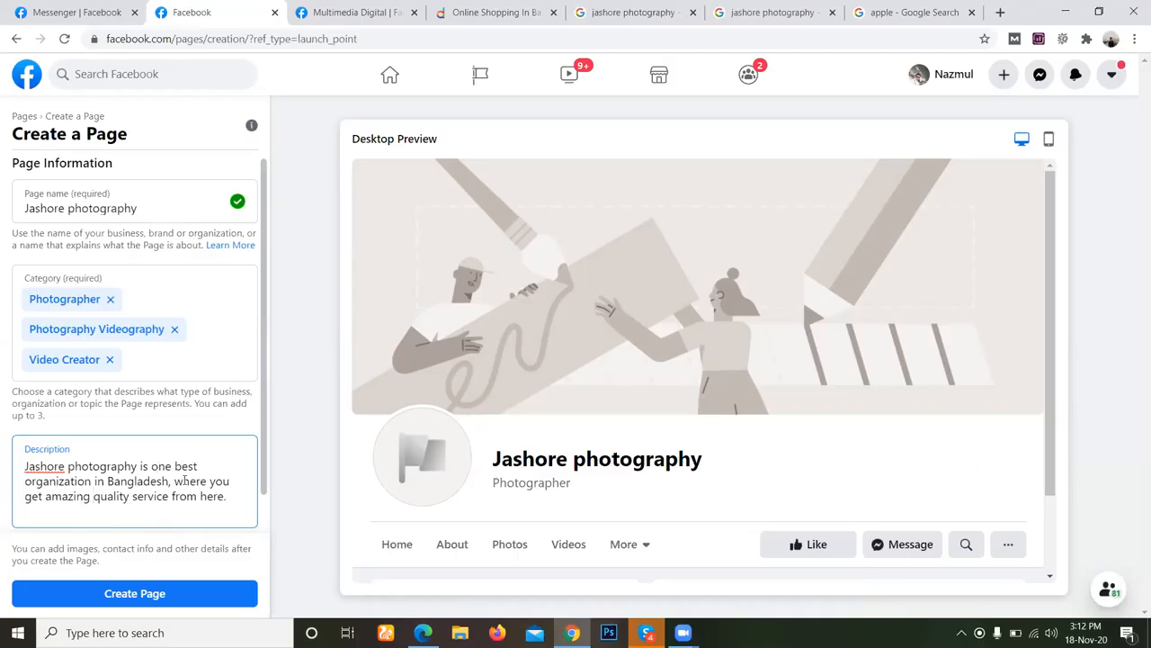
Correct the description's wording from "one best" to "one of the best".
type("the")
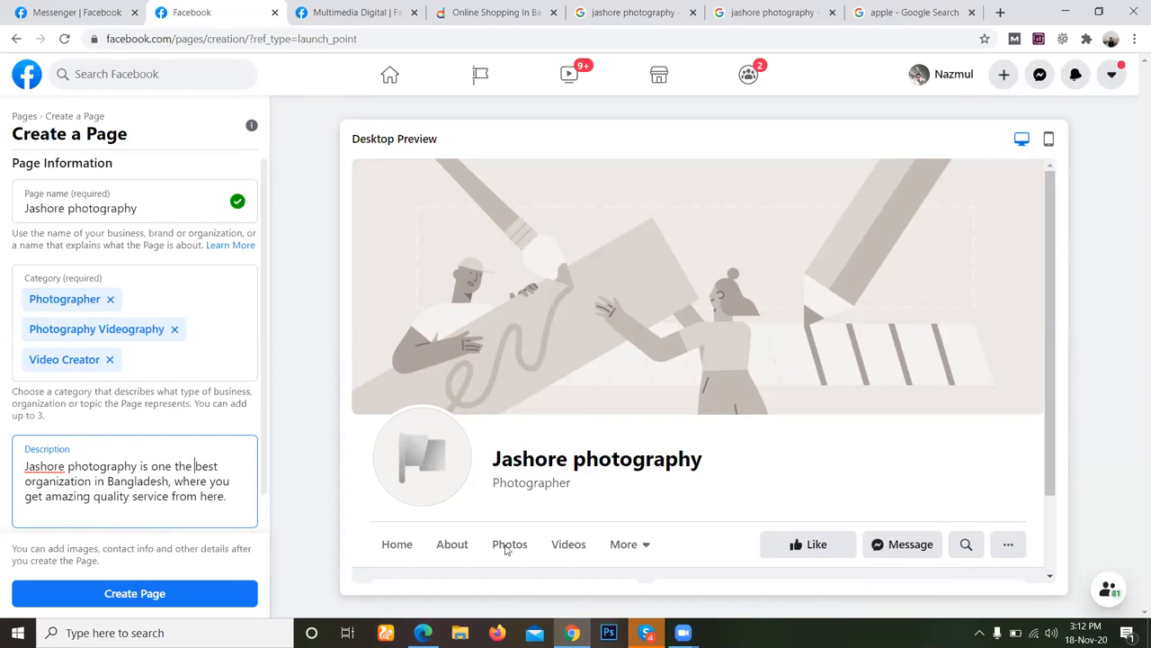
left_click(644, 629)
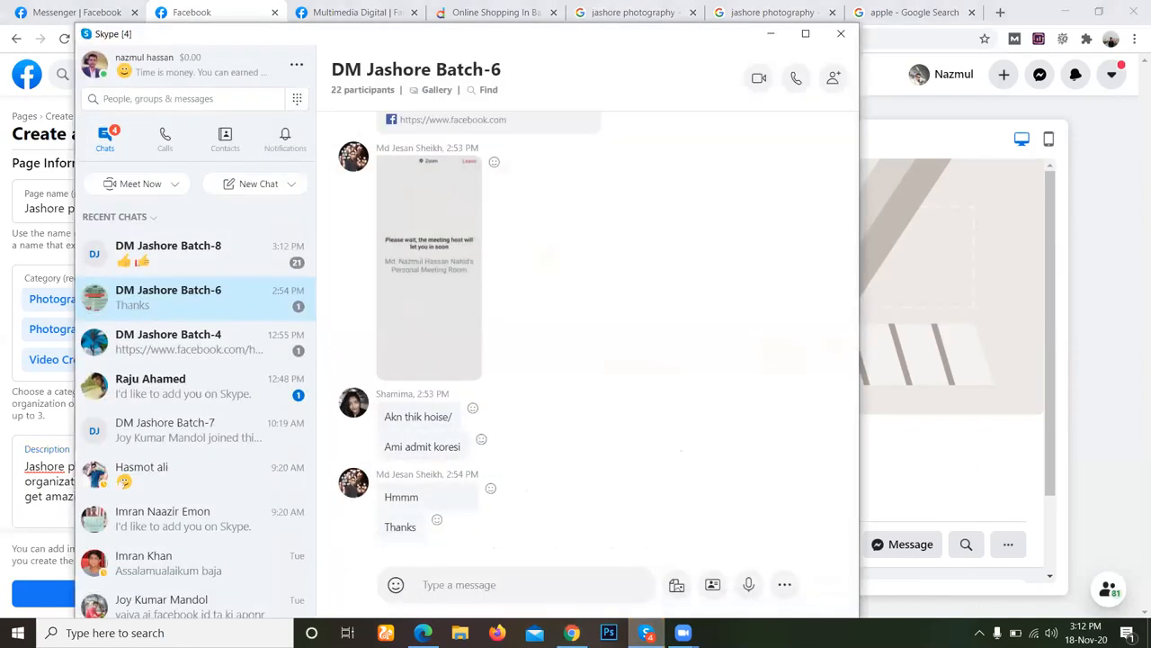
left_click(645, 631)
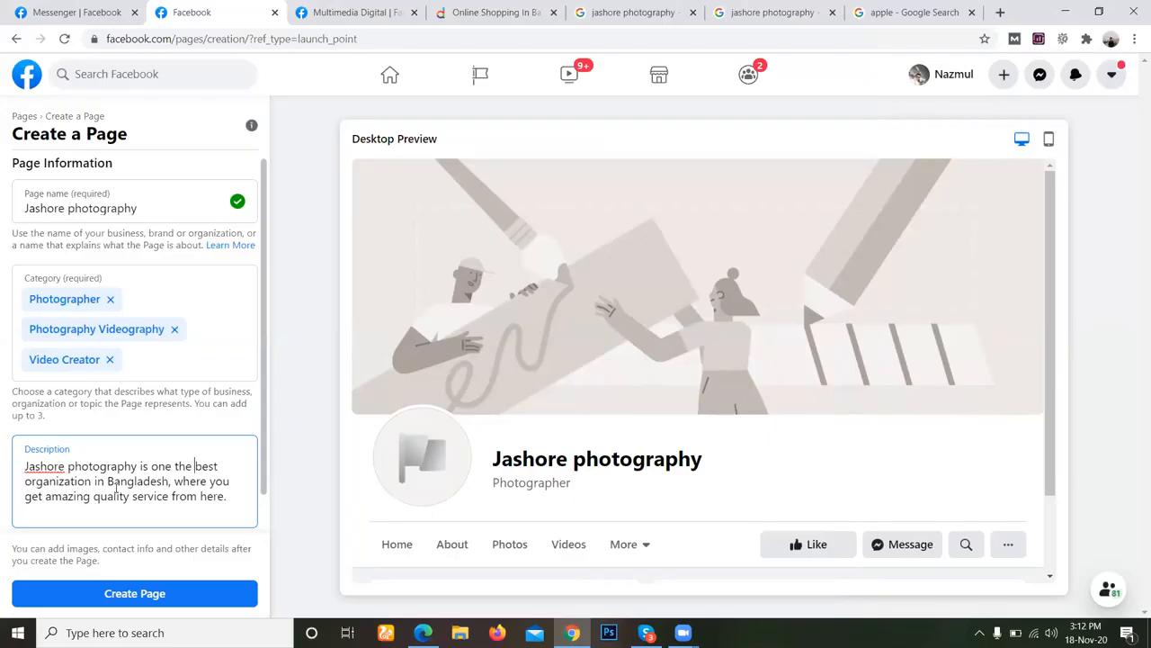
type("of")
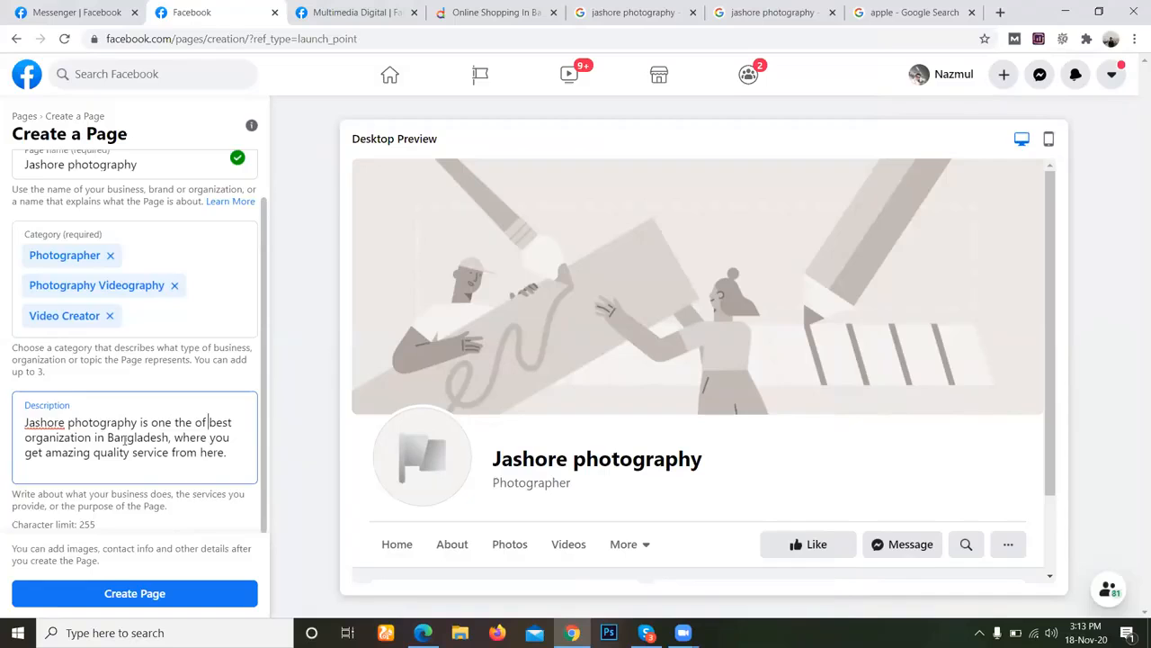
scroll(128, 426, "up", 1)
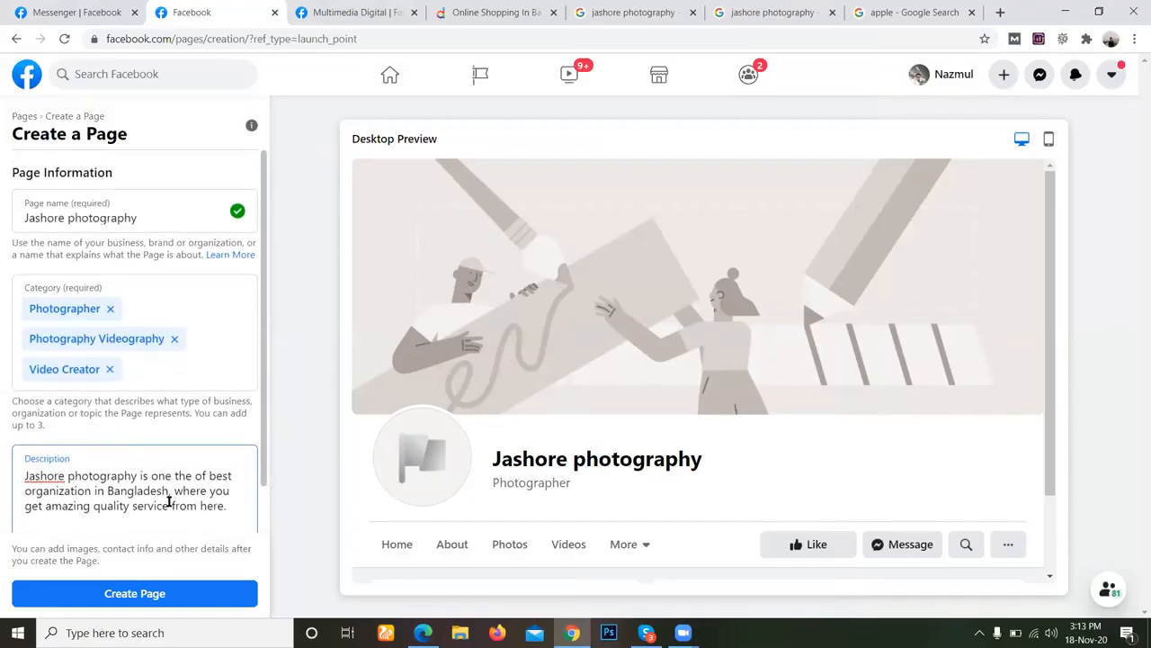
key("BackSpace")
key("BackSpace")
left_click(175, 478)
type("of")
key("Delete")
scroll(108, 423, "down", 1)
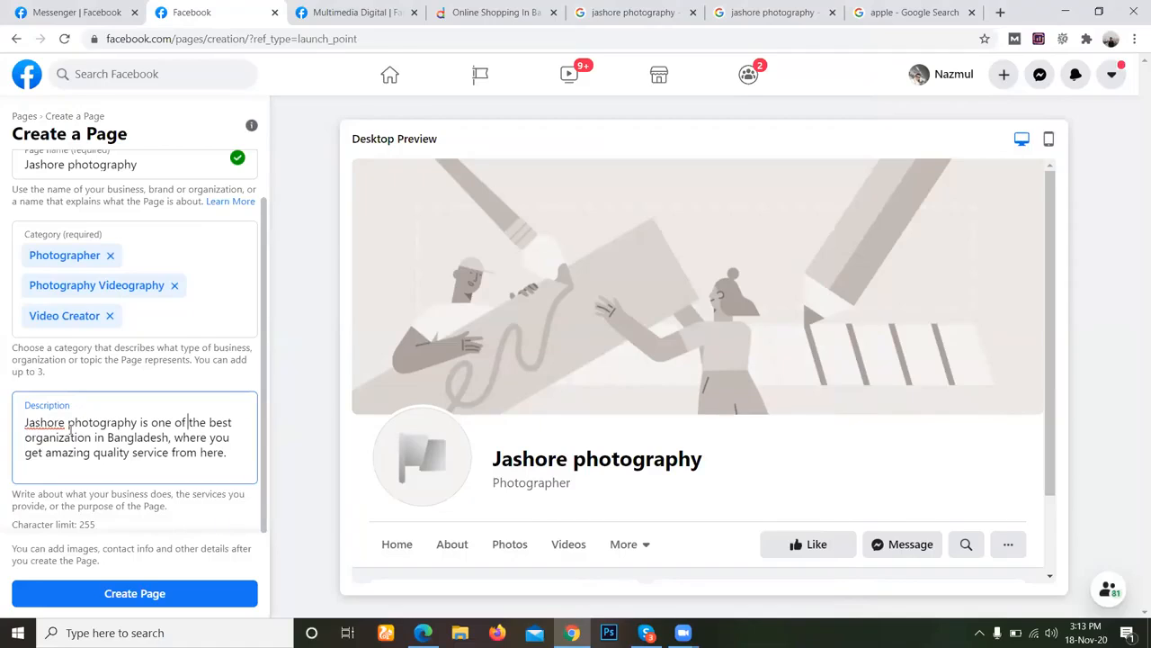
Respell the first word of the description as "Jessor".
left_click(229, 452)
left_click(33, 422)
key("BackSpace")
type("esso")
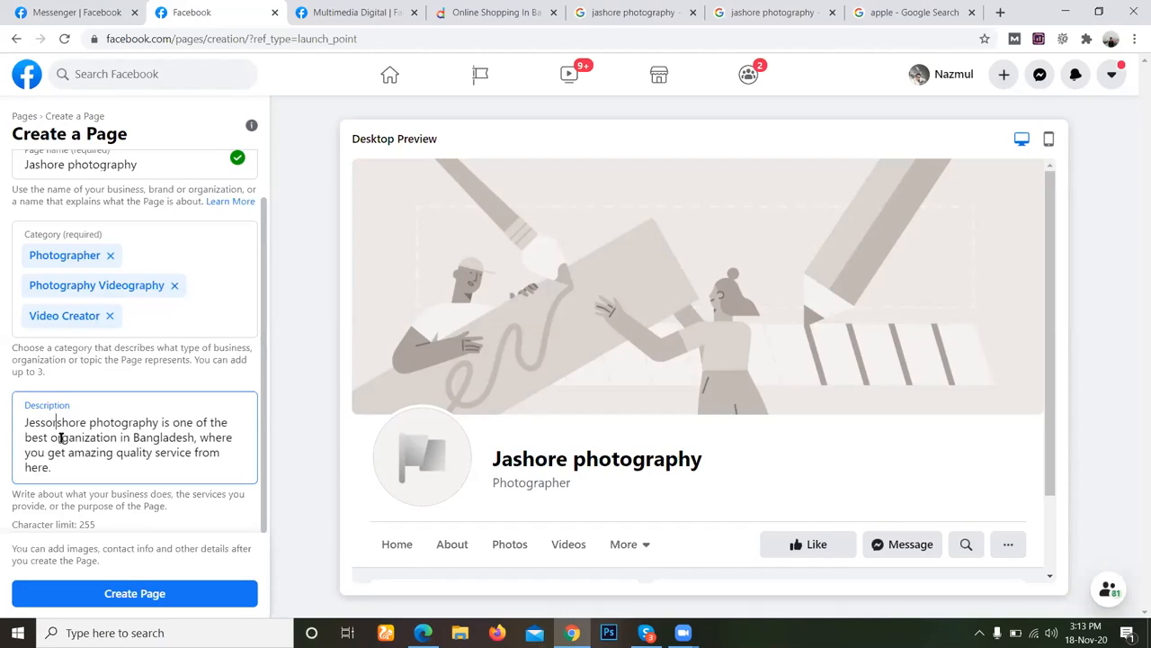
type("r")
key("Delete")
key("Delete")
key("Delete")
key("Delete")
key("Delete")
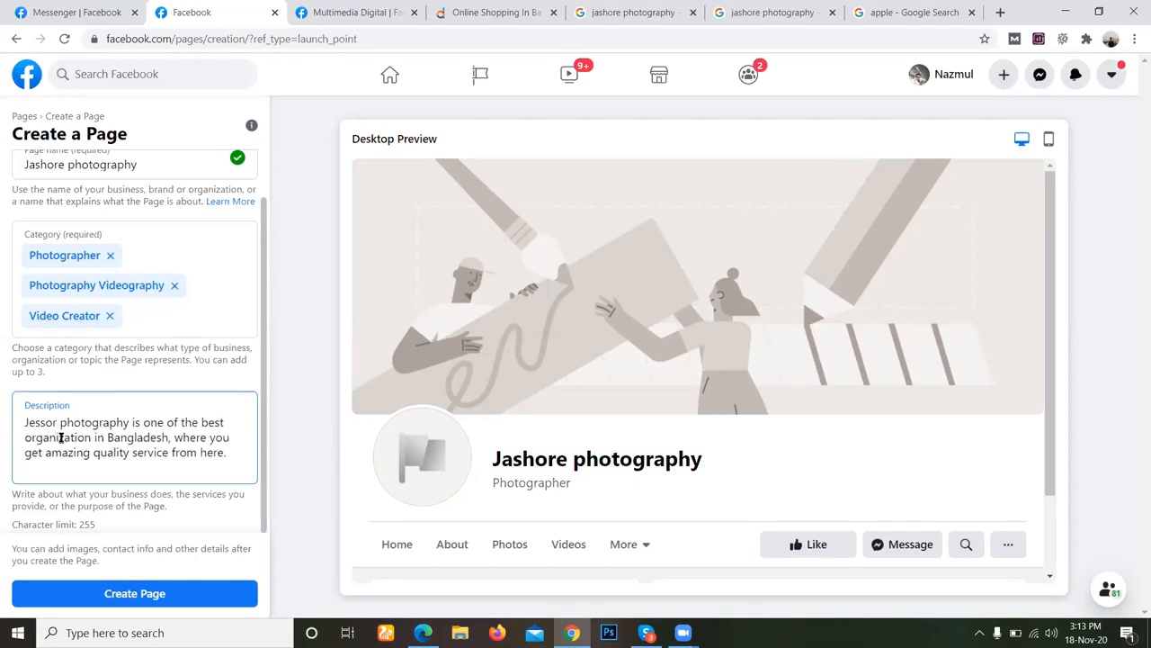
Restore the spelling "Jashore" at the start of the description.
key("BackSpace")
key("BackSpace")
key("BackSpace")
key("BackSpace")
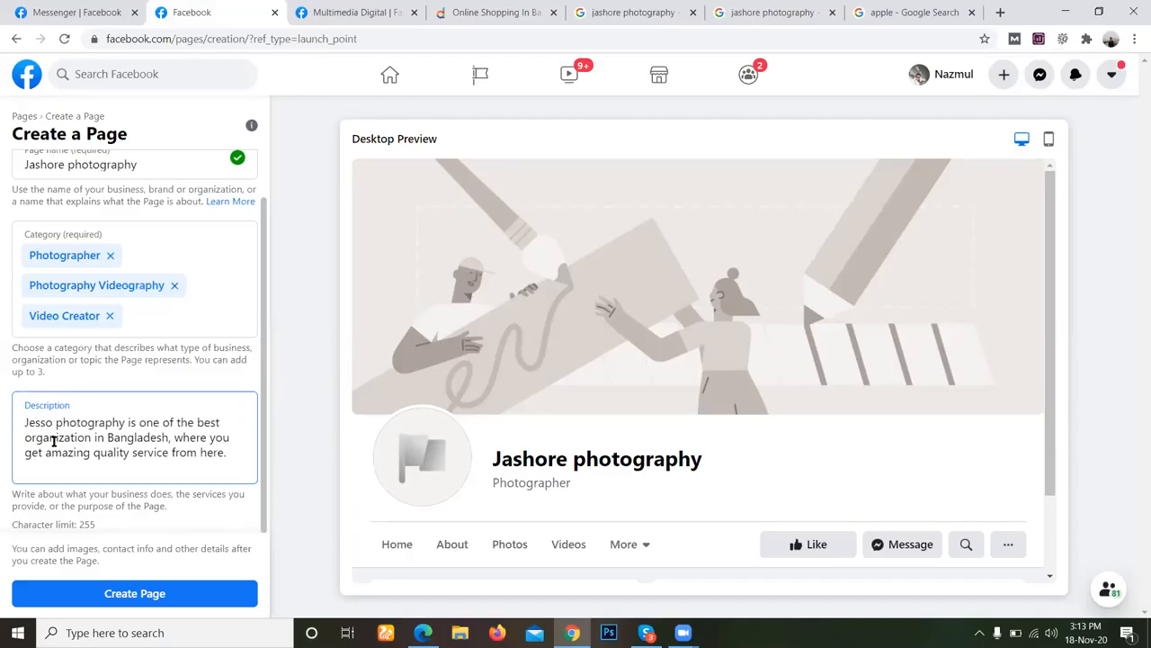
key("BackSpace")
type("ashore")
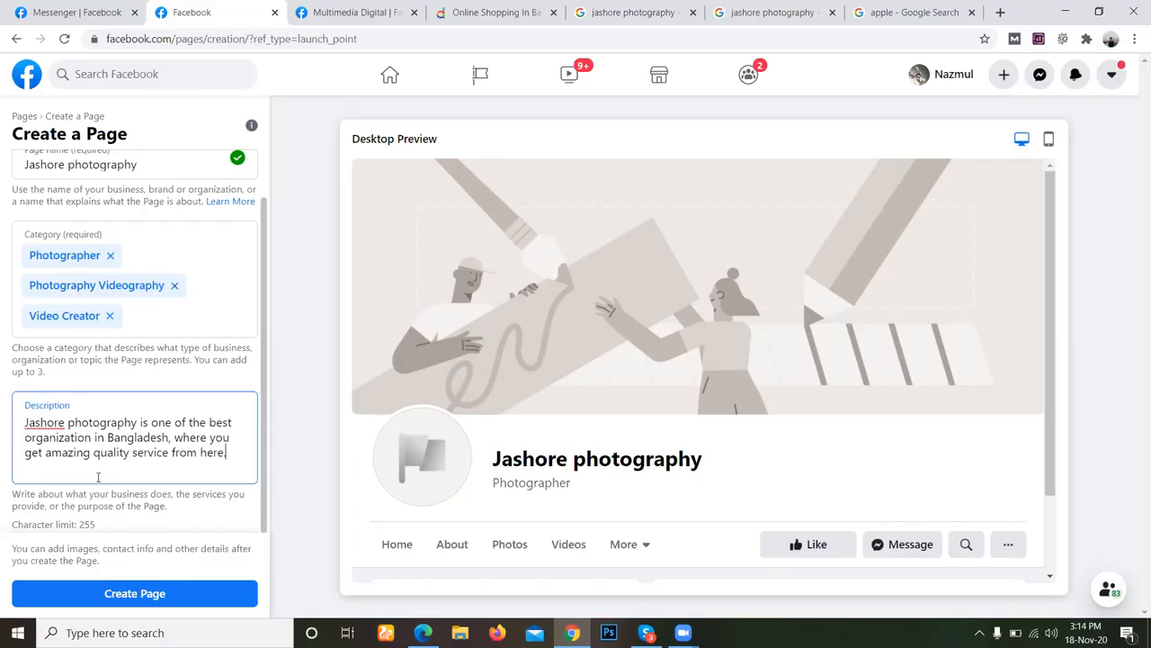
Insert "with right time" between "service" and "from here" in the description.
left_click(168, 452)
type("with right time")
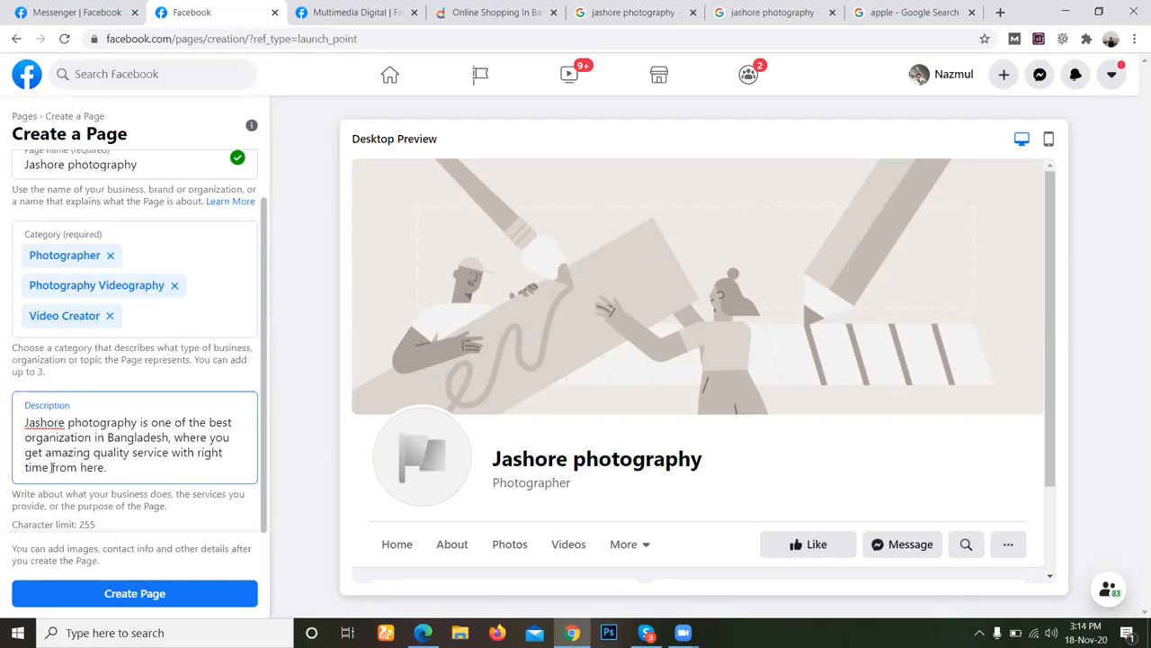
left_click_drag(50, 467, 126, 467)
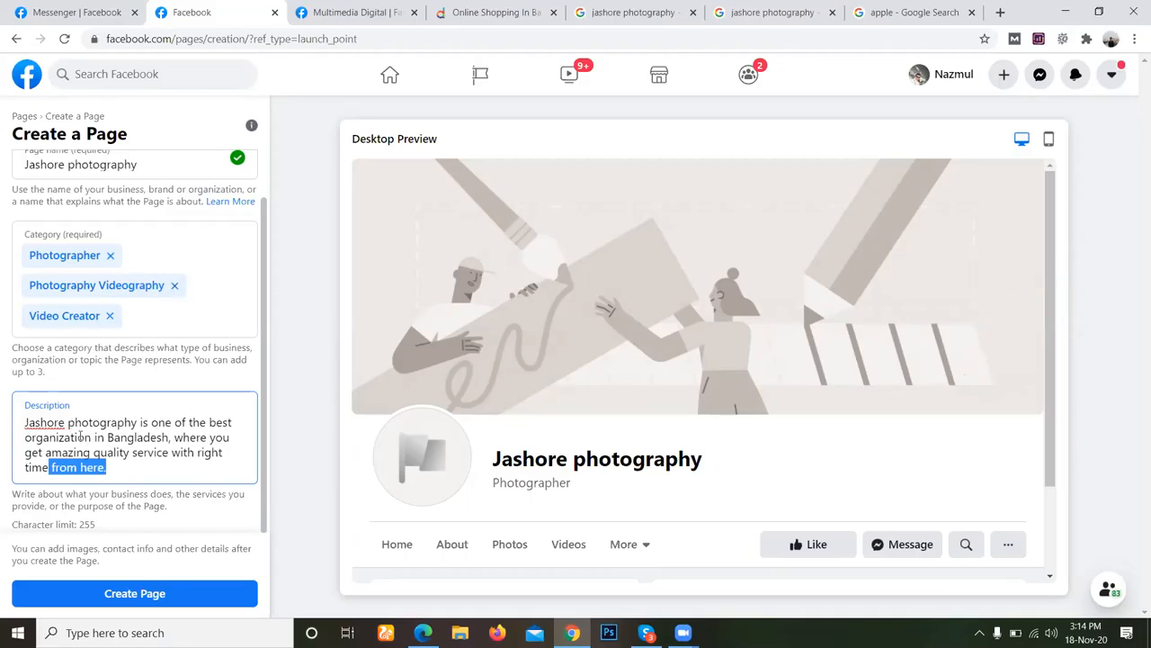
left_click(115, 468)
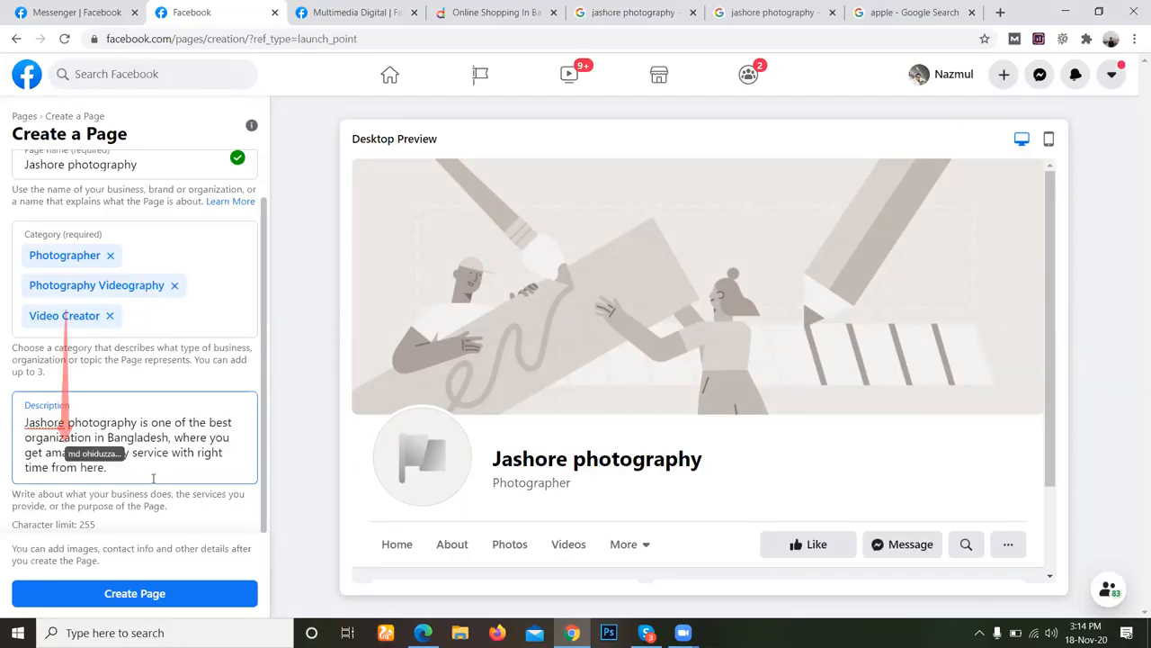
left_click(52, 468)
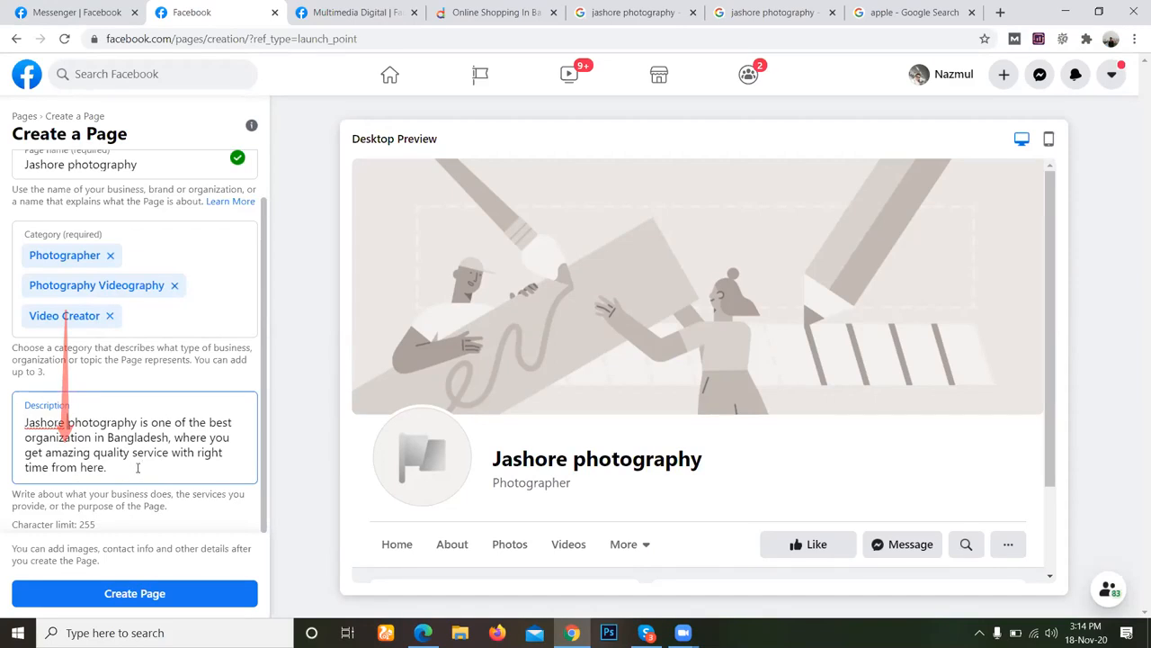
Add the word "photography" between "amazing" and "quality" in the description.
left_click_drag(69, 422, 138, 423)
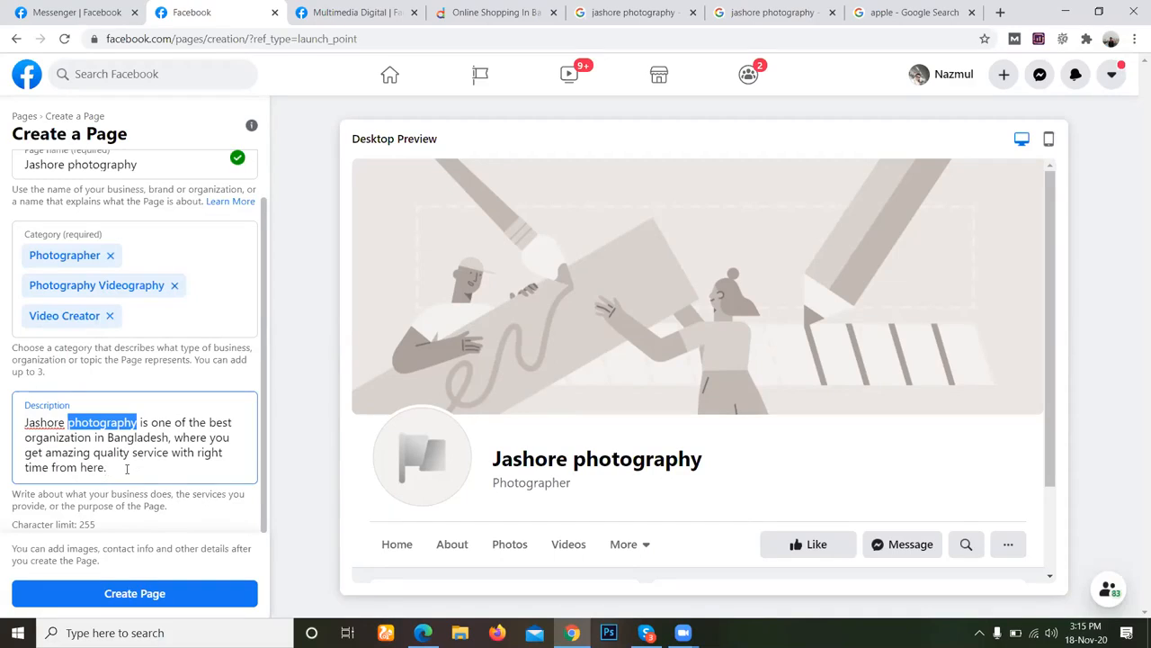
left_click(127, 469)
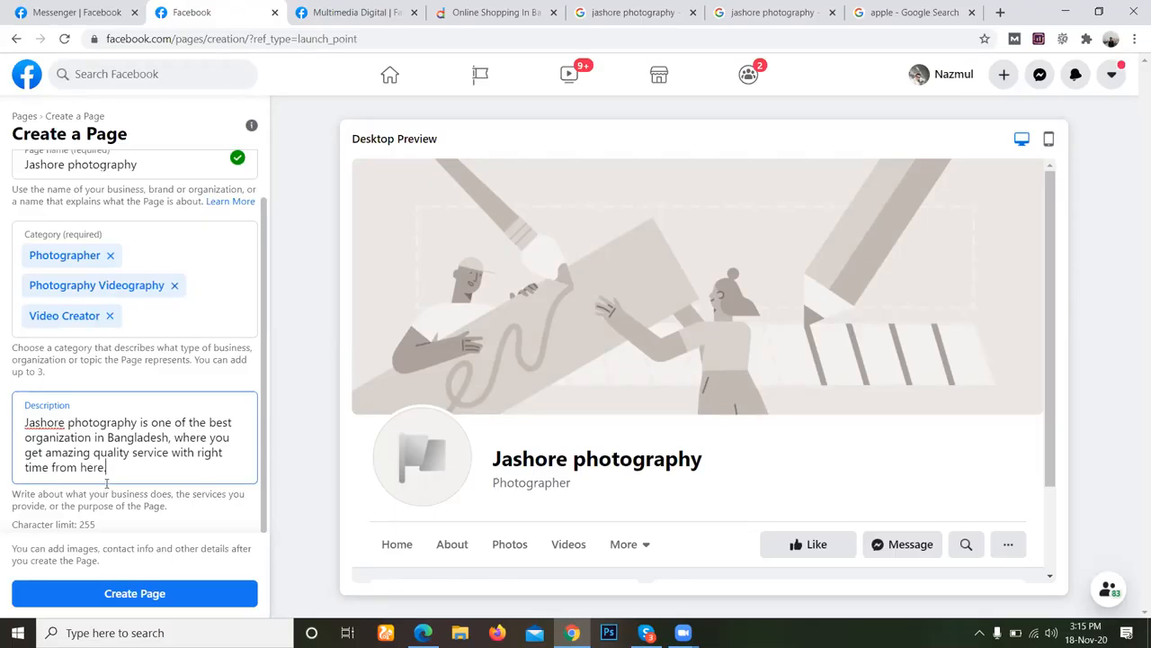
left_click(94, 455)
type("photography")
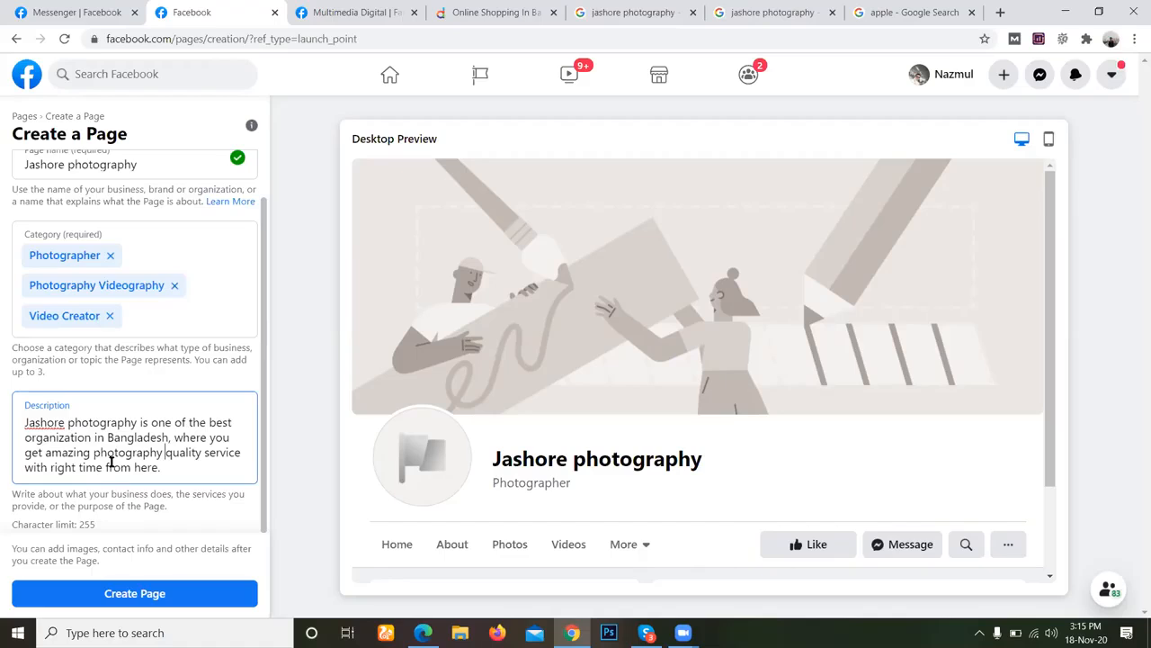
Move the added word "photography" so that the description reads "amazing quality photography service".
left_click(178, 468)
left_click_drag(164, 453, 123, 464)
double_click(123, 457)
key("ctrl+c")
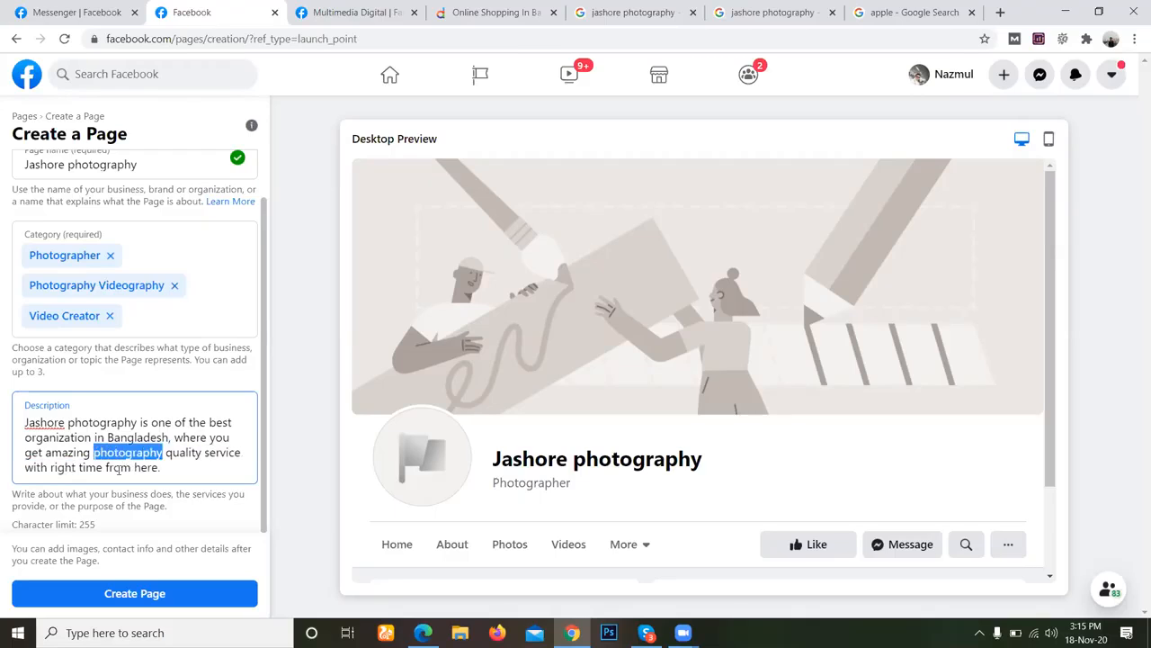
key("BackSpace")
key("BackSpace")
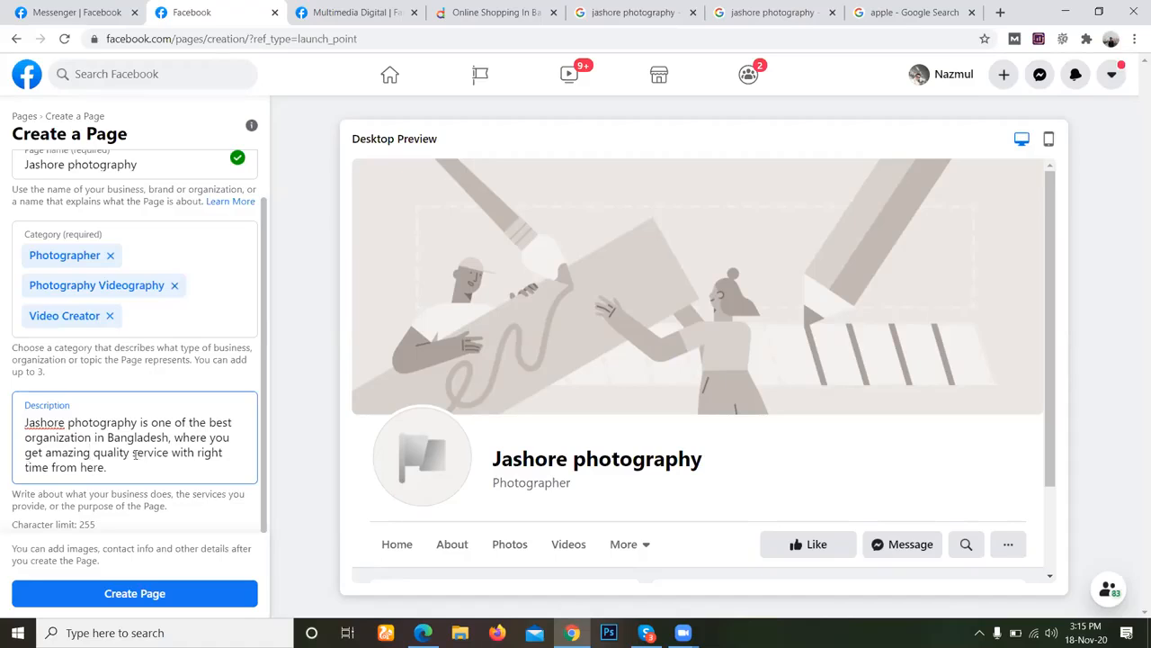
left_click_drag(132, 452, 166, 470)
key("Left")
key("ctrl+v")
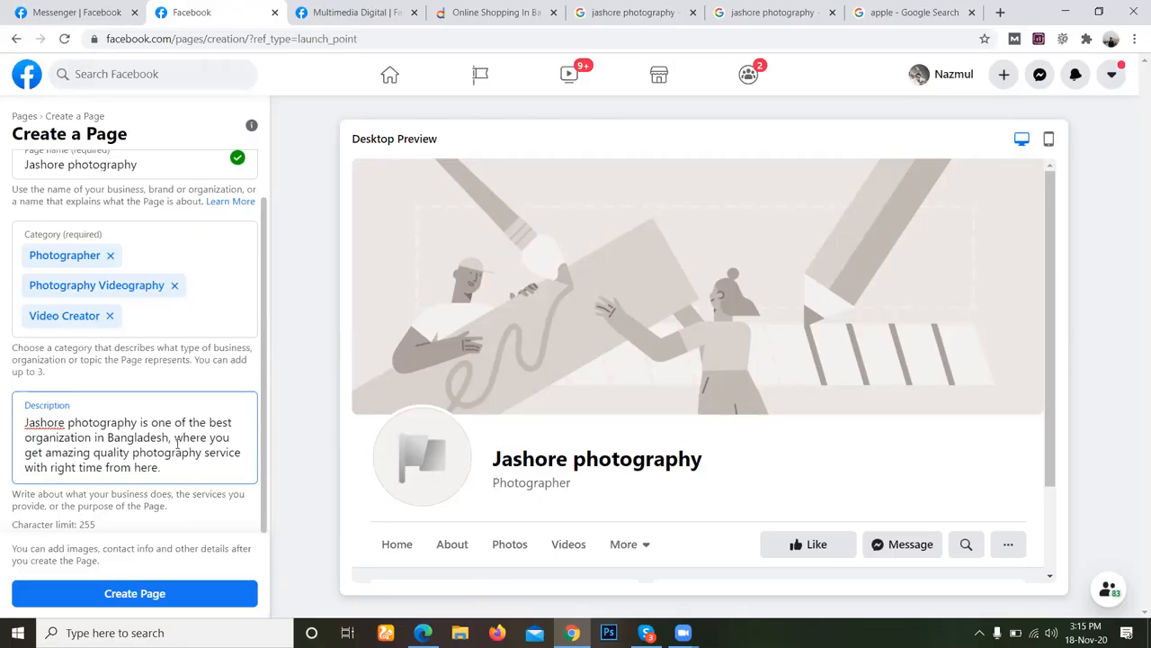
Enclose the name "Jashore photography" at the start of the description in double quotation marks.
scroll(177, 441, "up", 1)
scroll(176, 445, "down", 1)
scroll(137, 422, "up", 1)
left_click(139, 229)
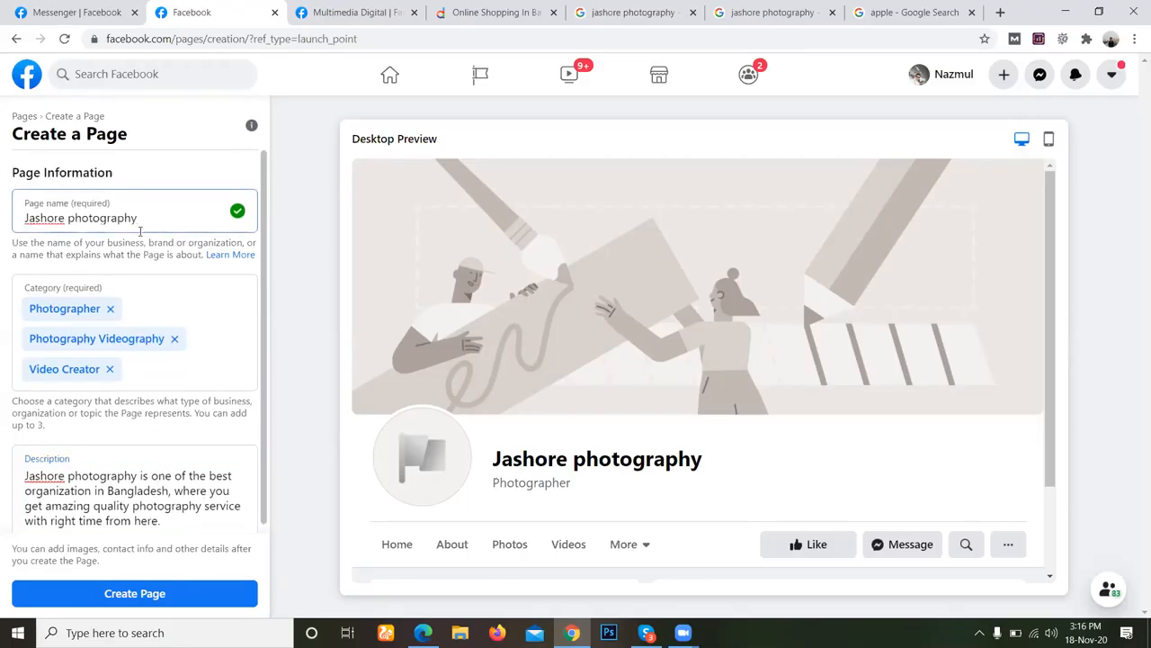
left_click(150, 484)
type("'")
key("Home")
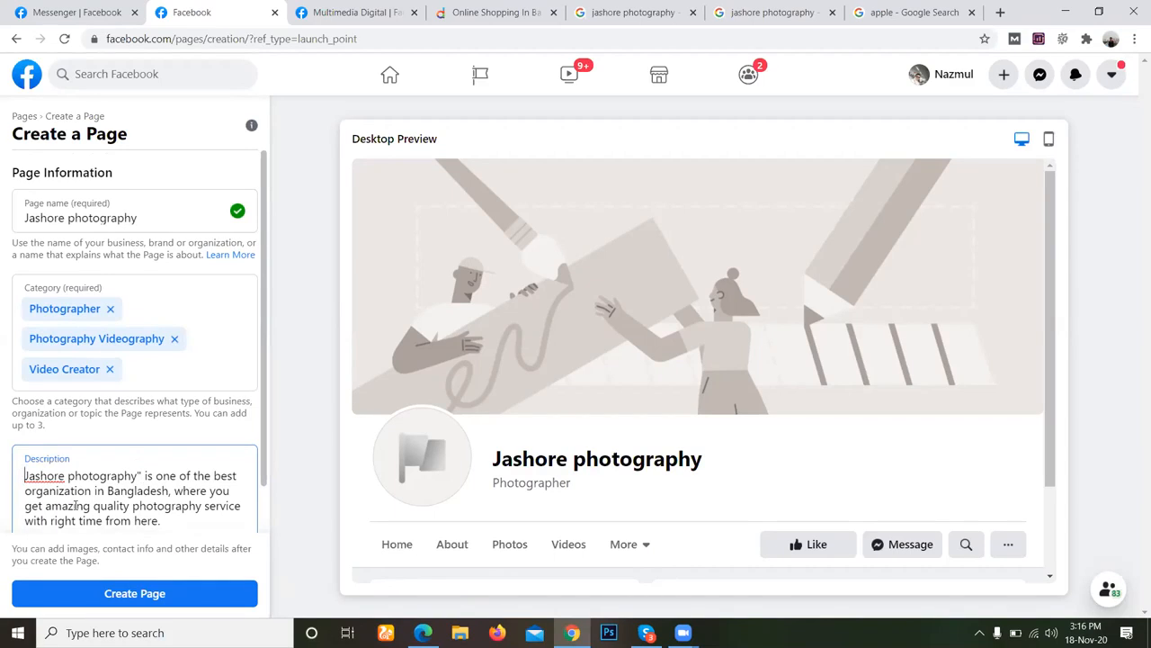
type("\"")
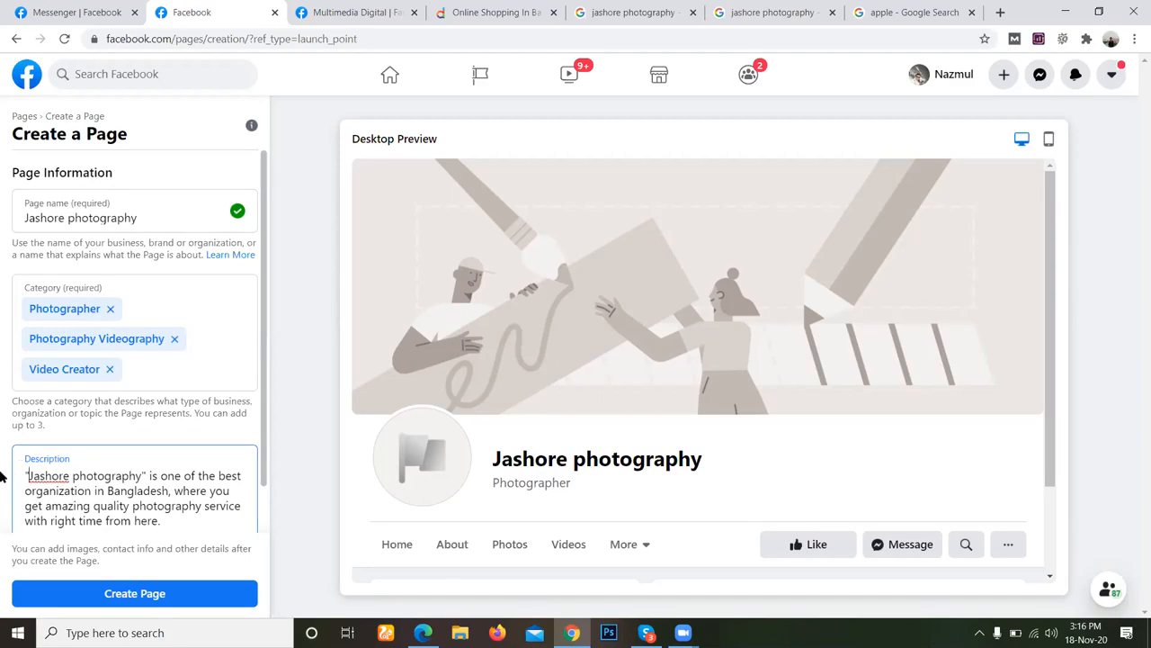
Create the page with the entered name, categories and description, and dismiss the creation notice.
scroll(147, 507, "down", 1)
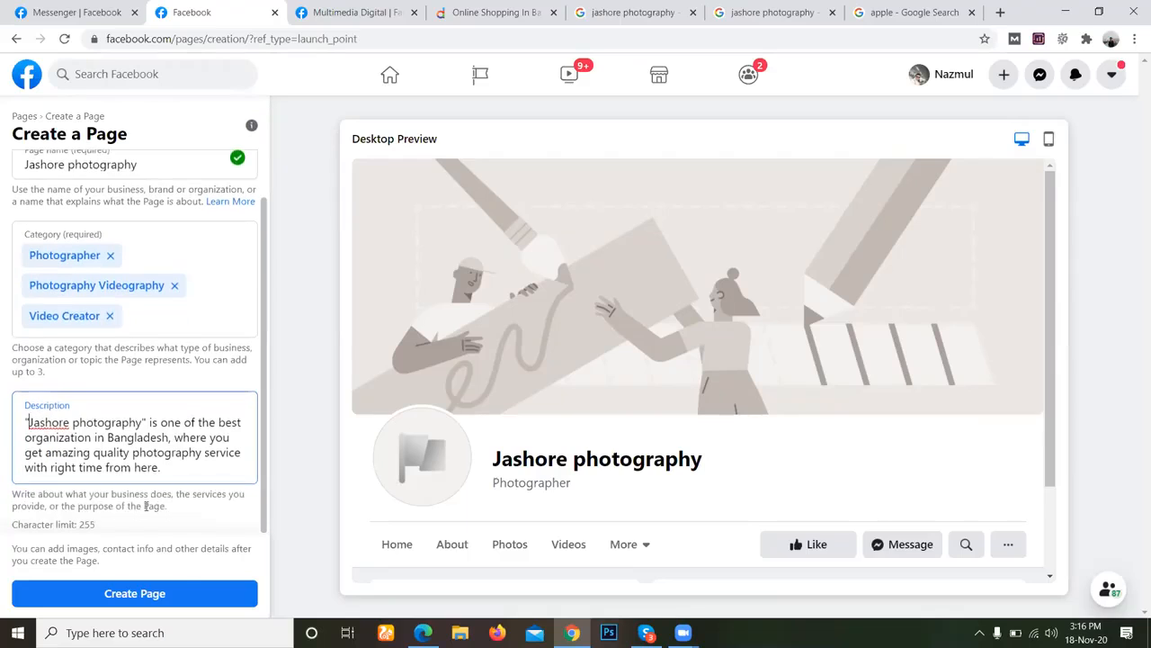
left_click(176, 592)
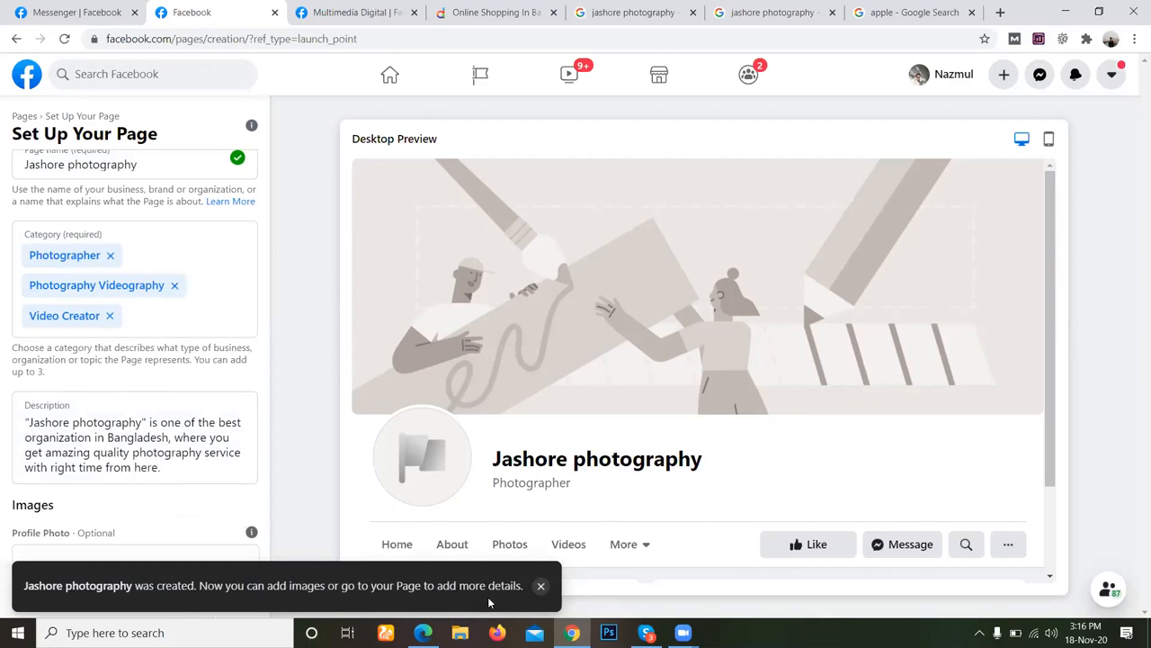
left_click(543, 586)
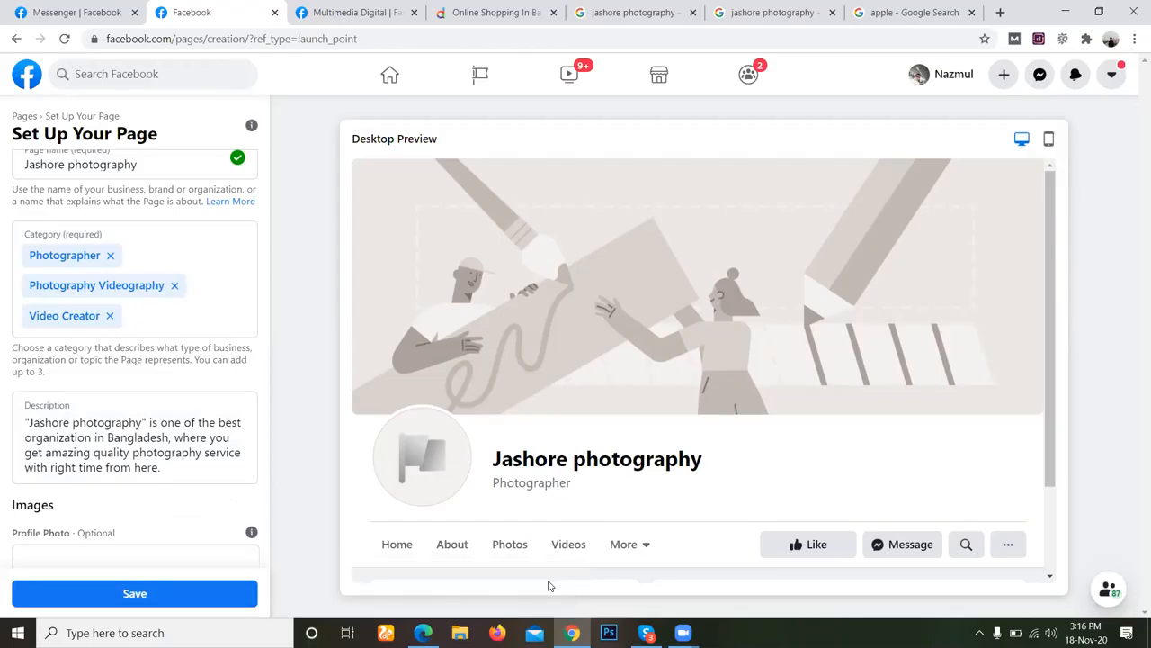
scroll(581, 432, "down", 1)
scroll(224, 411, "down", 1)
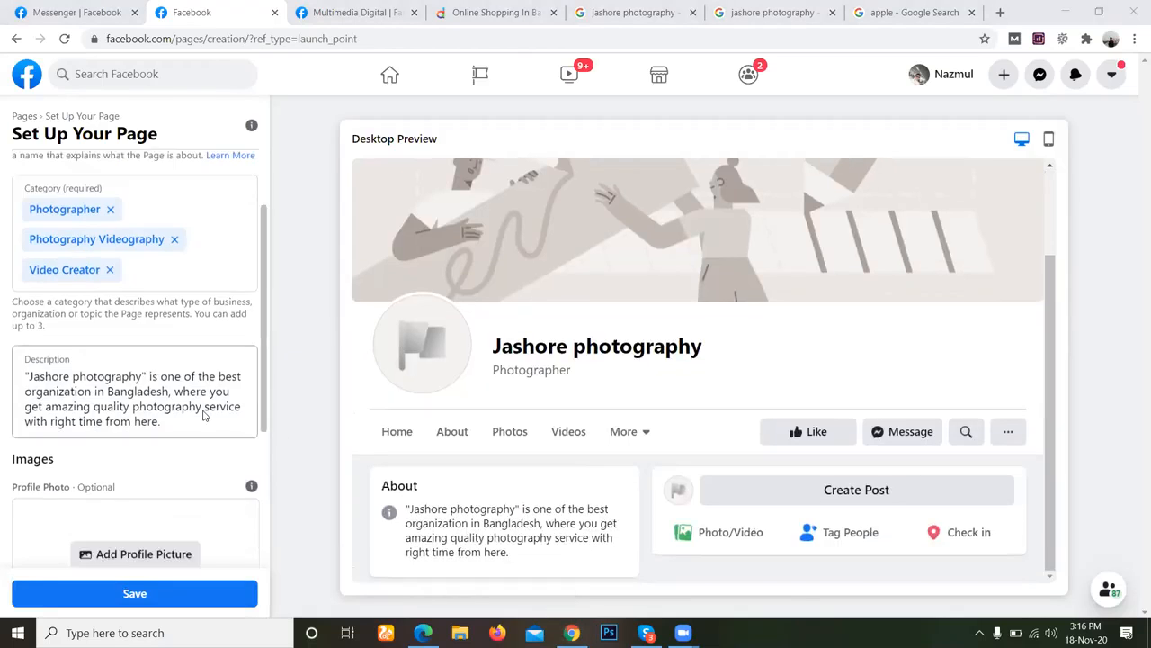
scroll(204, 415, "down", 2)
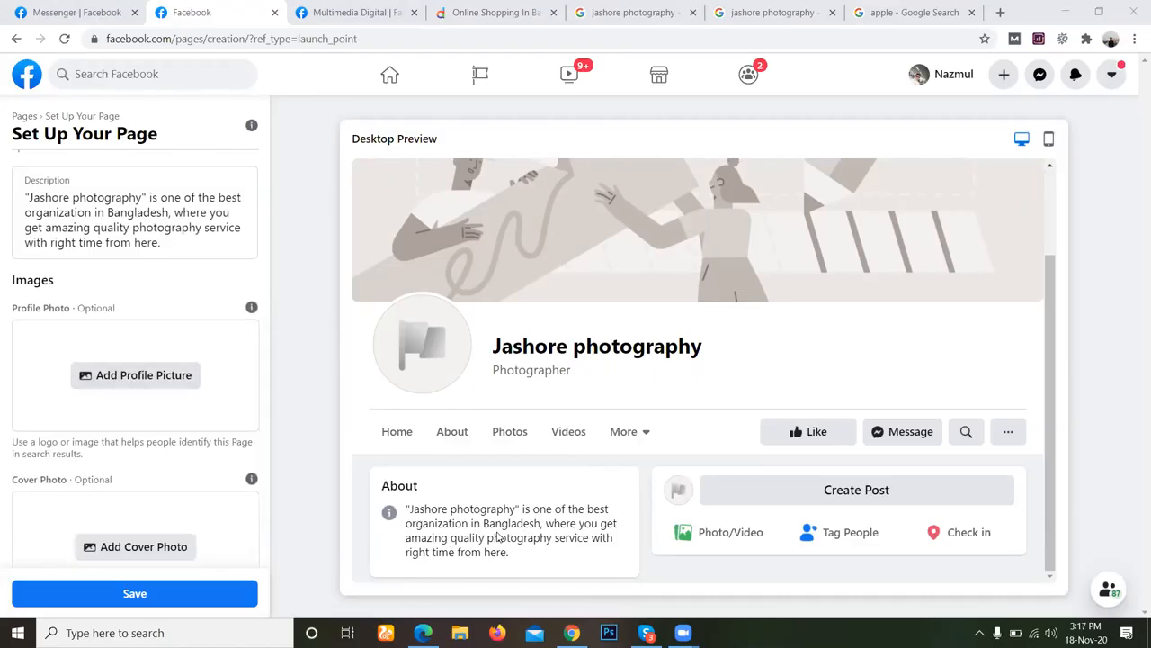
mouse_move(684, 633)
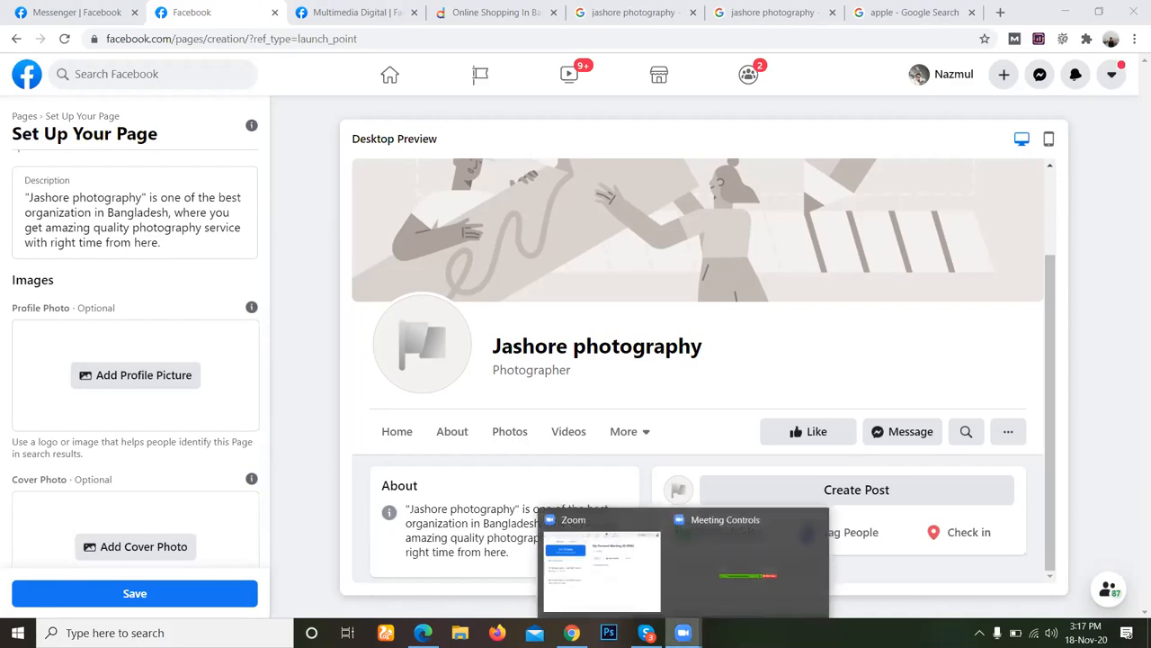
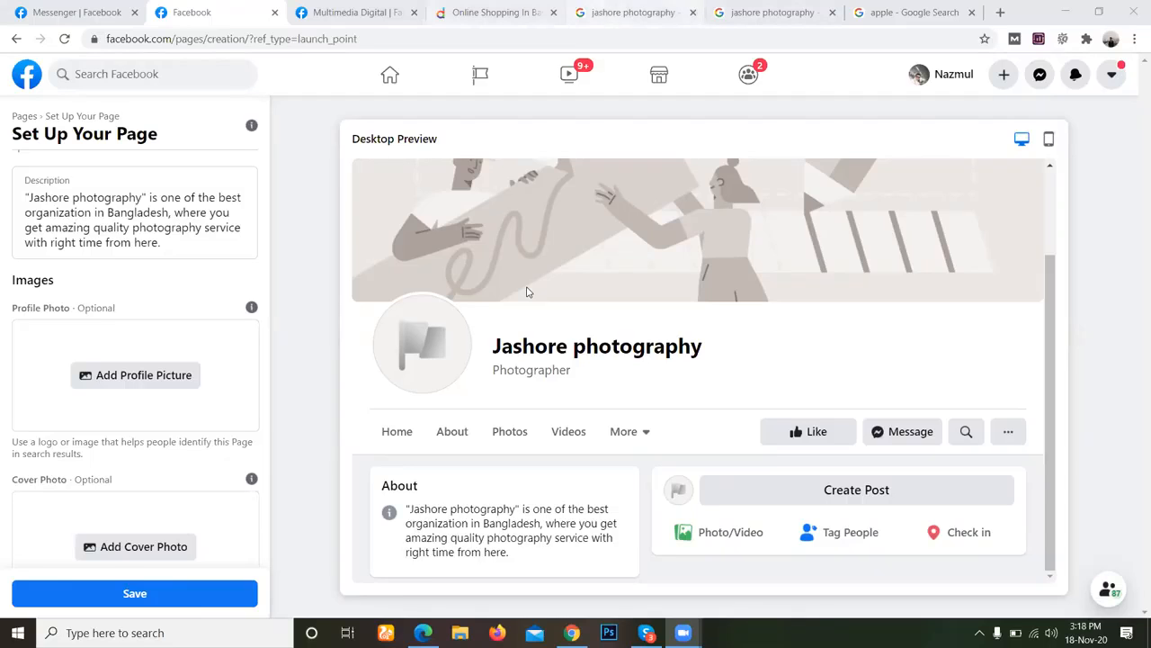
Search Google for canva in the tab showing the Multimedia Digital page and open the Canva website from the results.
key("ctrl+Tab")
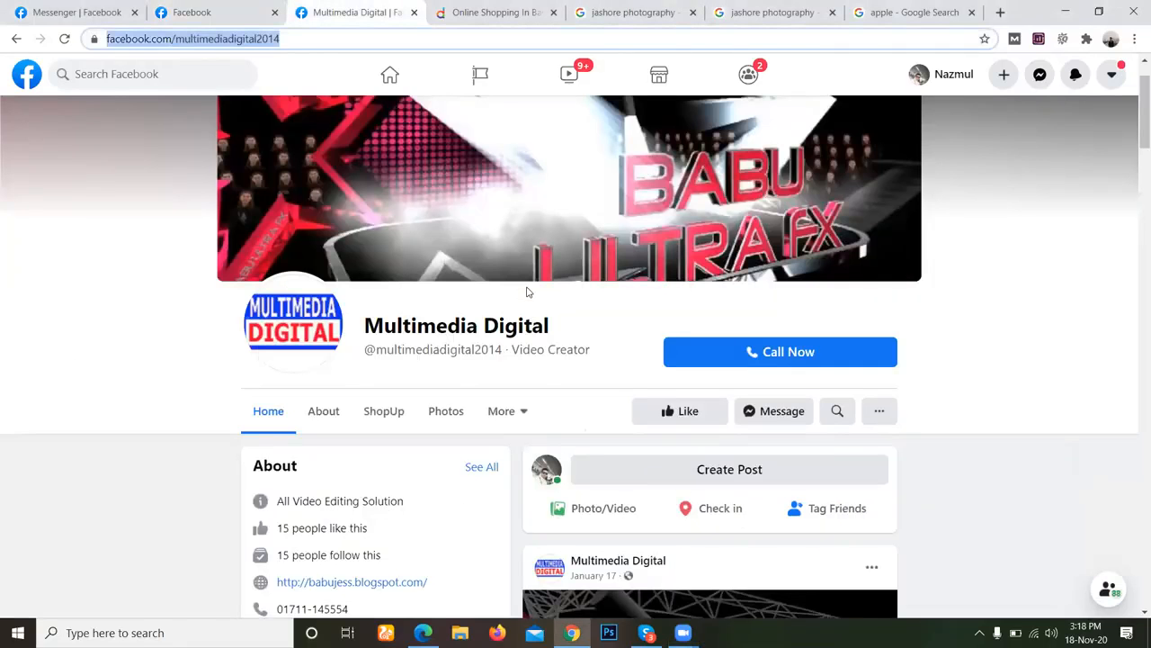
type("google")
key("Return")
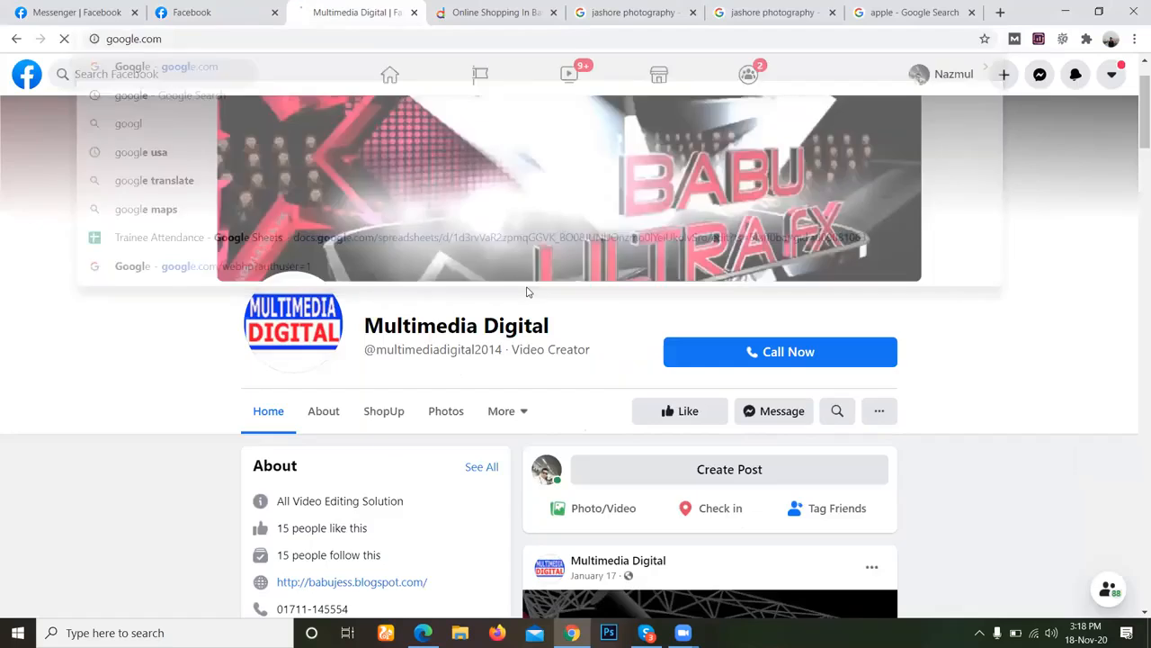
type("can")
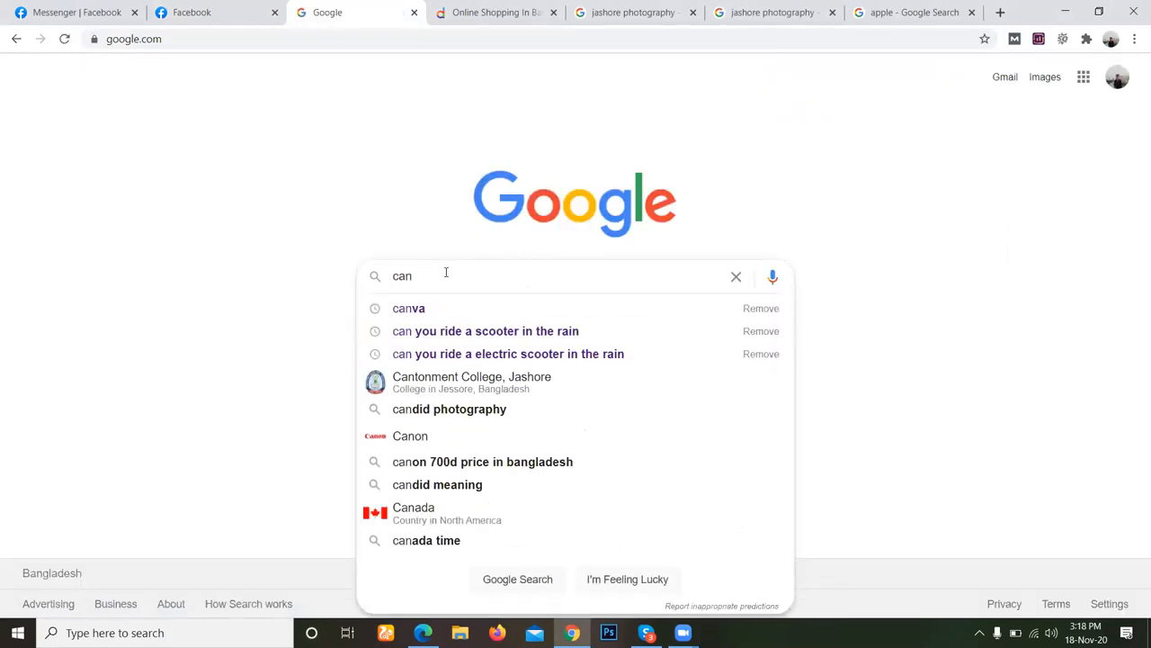
key("Down")
key("Return")
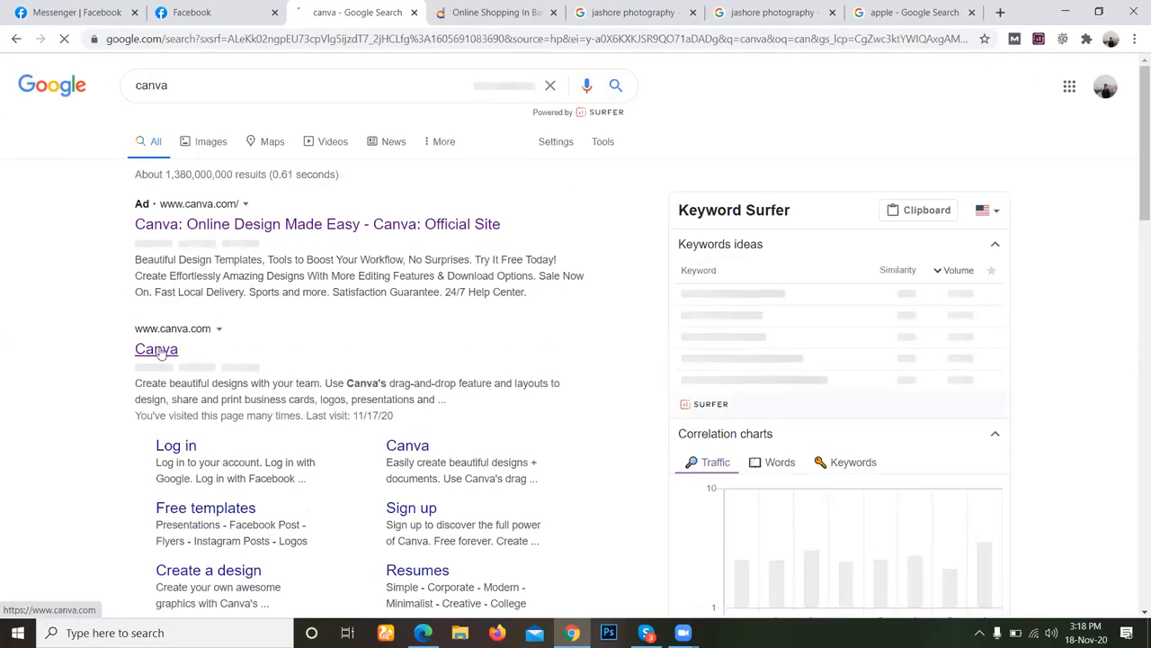
left_click(160, 353)
Search Google for canva again in the Daraz tab, then return to the Canva home page.
key("ctrl+Tab")
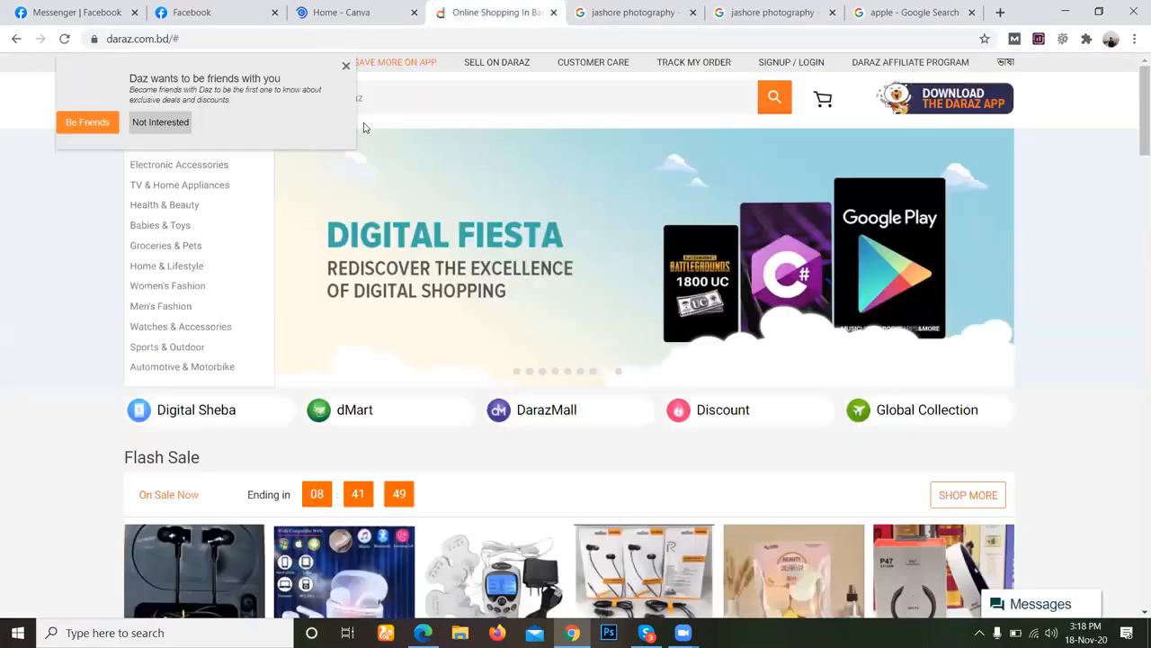
type("google.com")
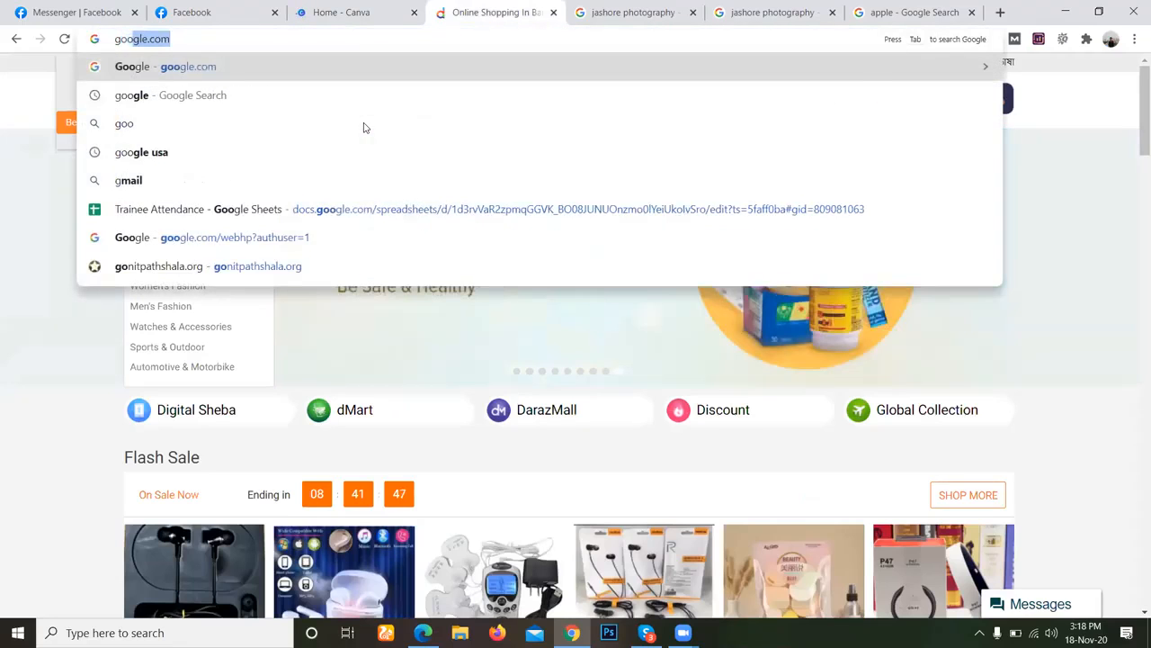
key("Return")
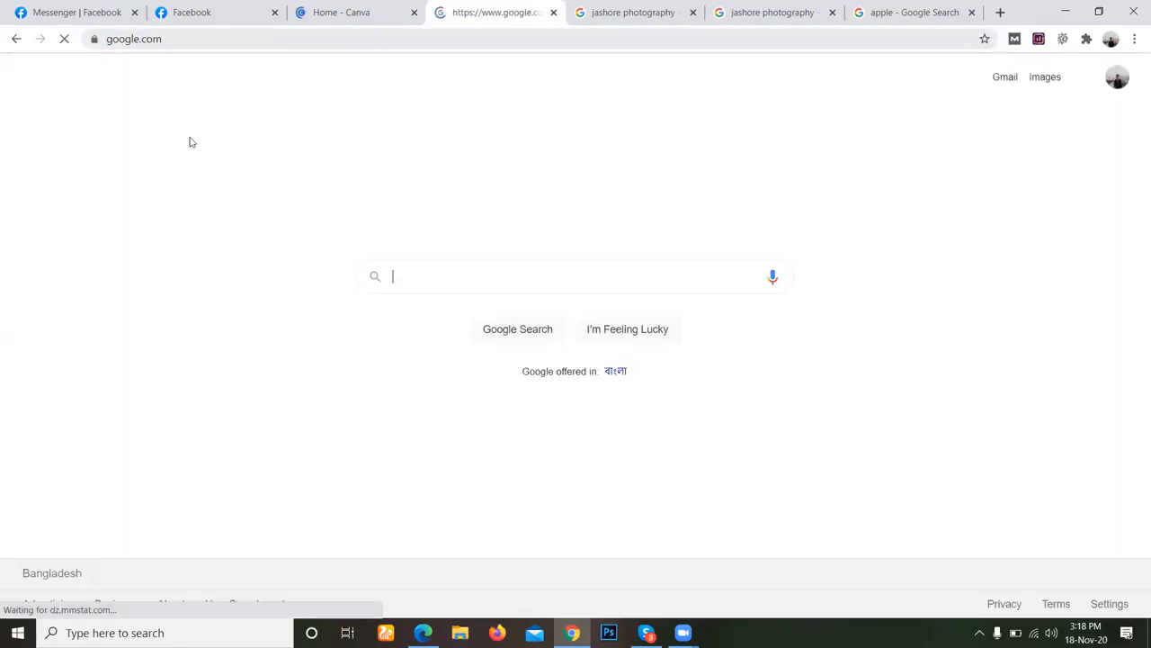
type("canva")
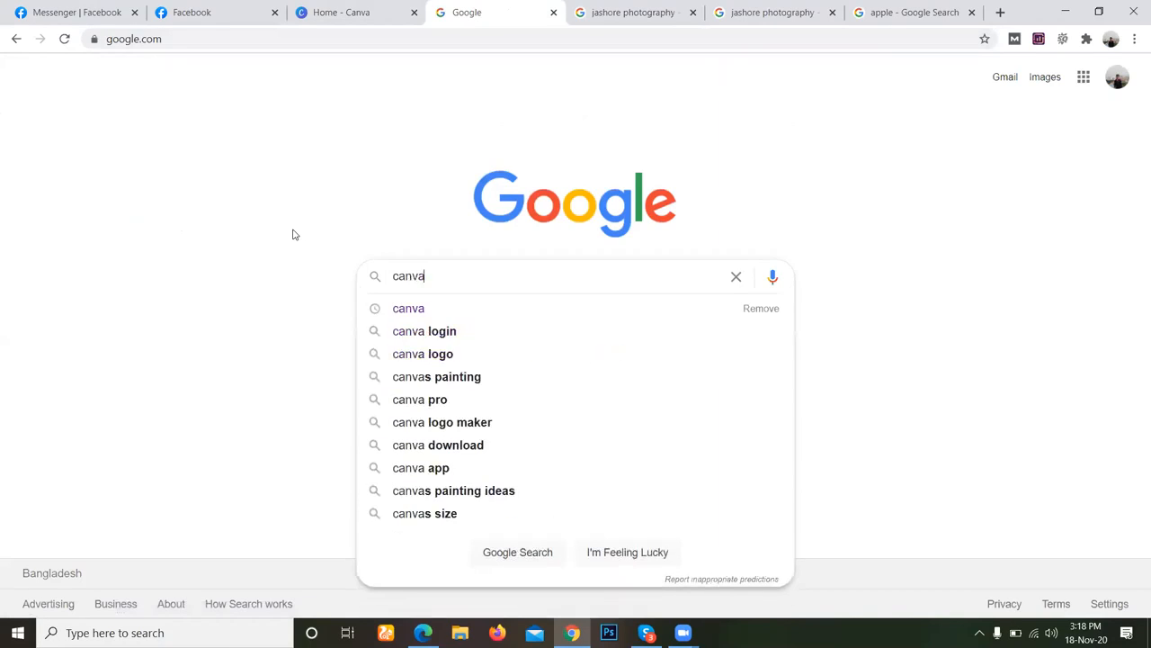
key("Return")
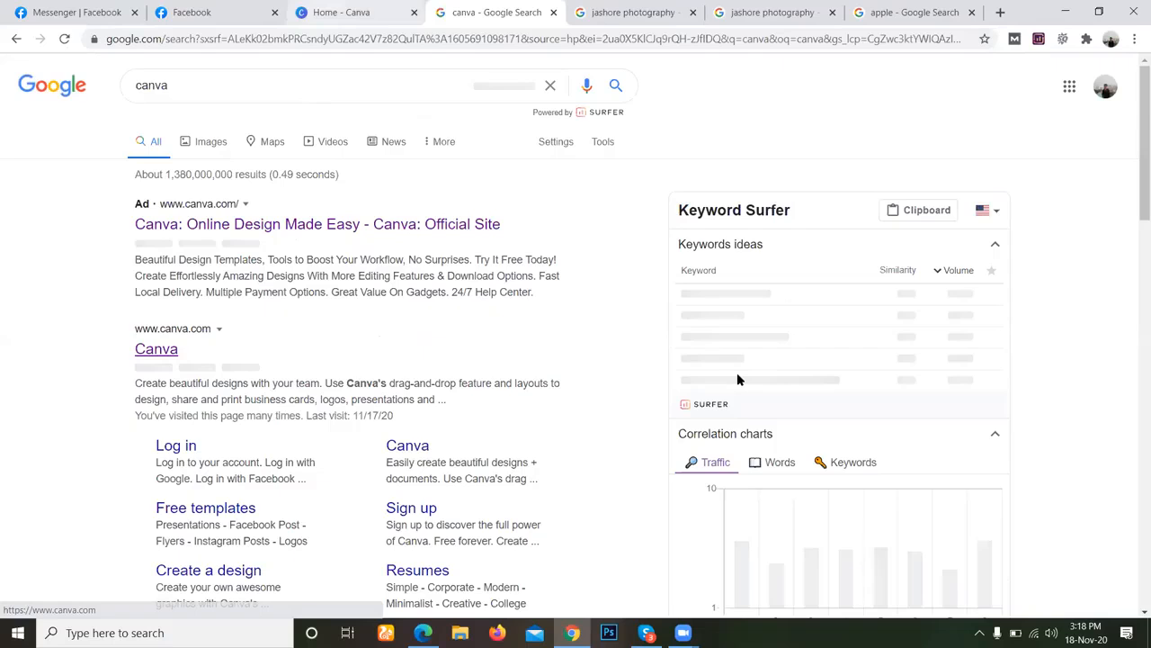
key("ctrl+shift+Tab")
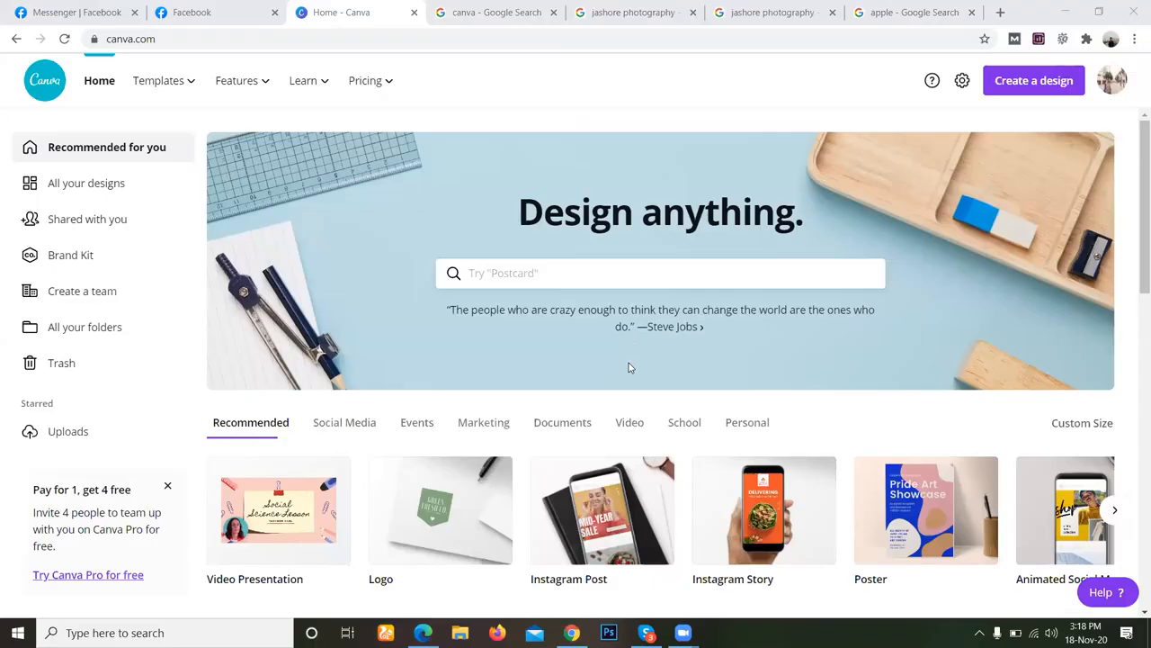
Search the design types for "facebook lo" and create a new Facebook Shops Logo design.
scroll(629, 377, "down", 2)
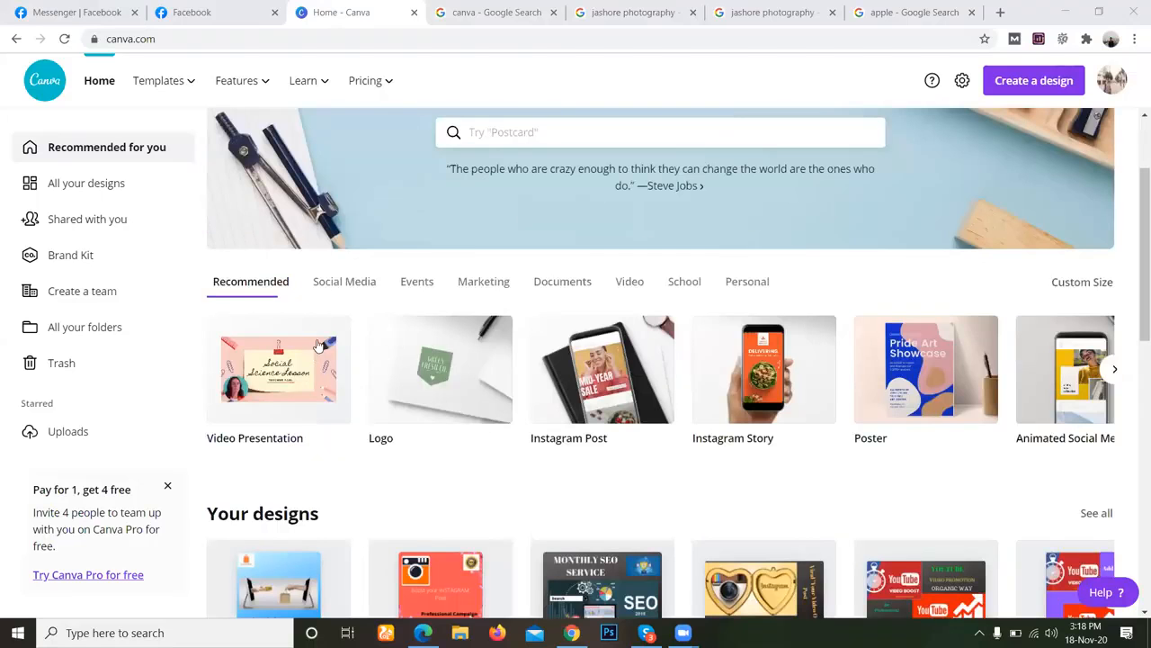
scroll(633, 382, "down", 3)
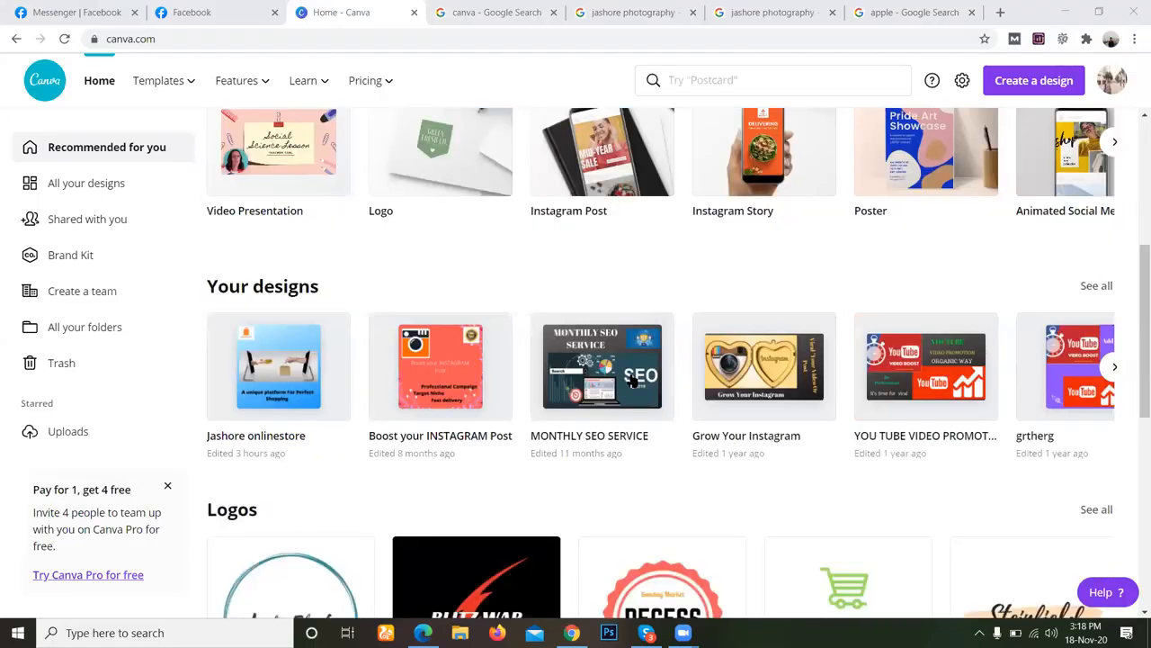
scroll(863, 198, "up", 4)
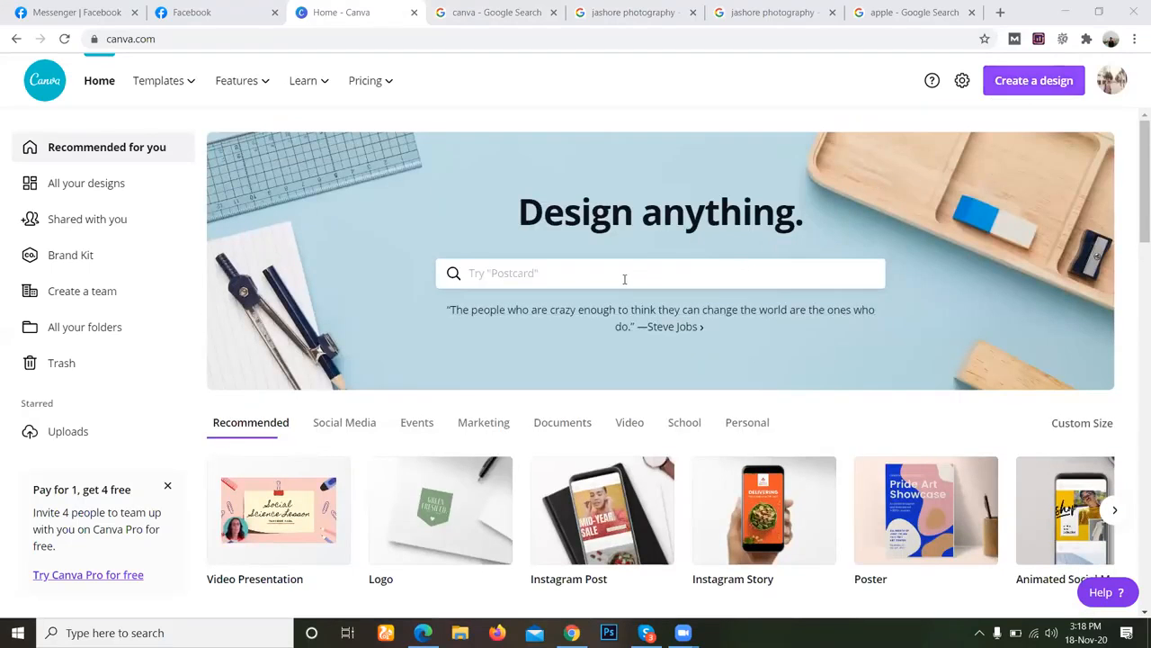
left_click(1034, 81)
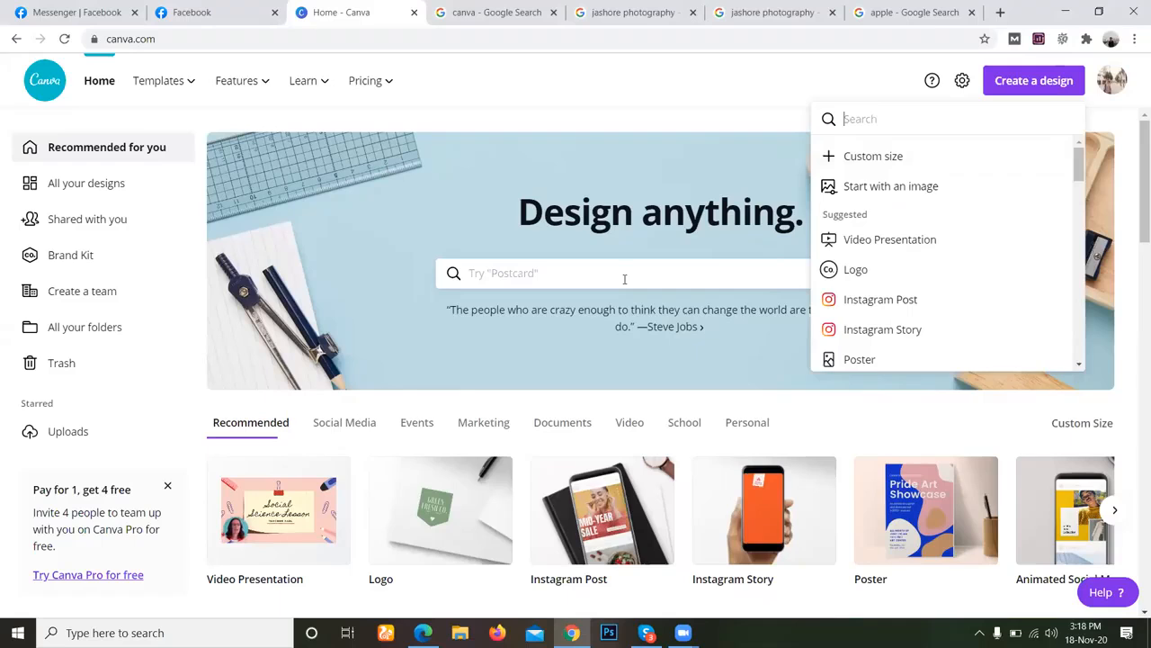
type("facebook")
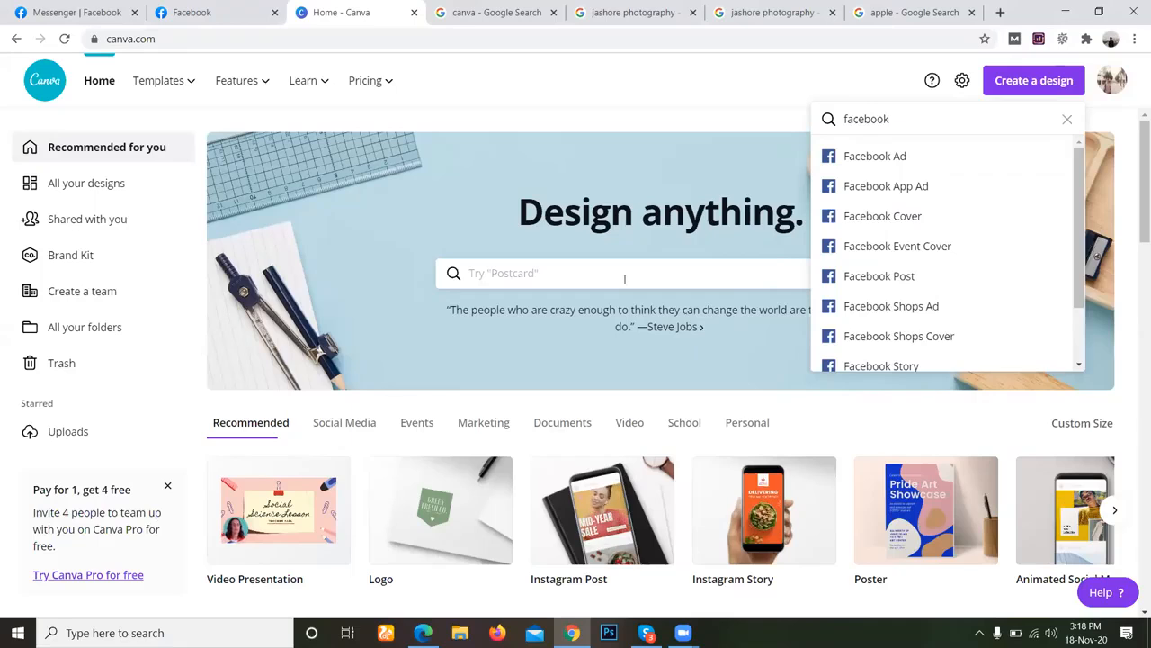
type(" lo")
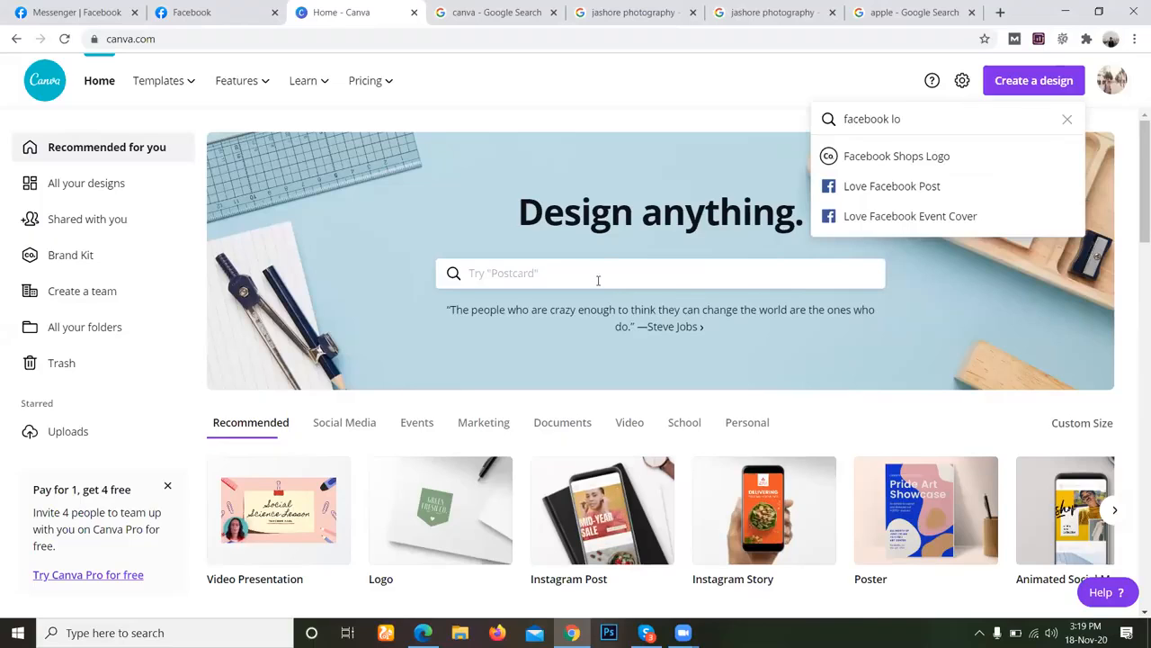
left_click(963, 156)
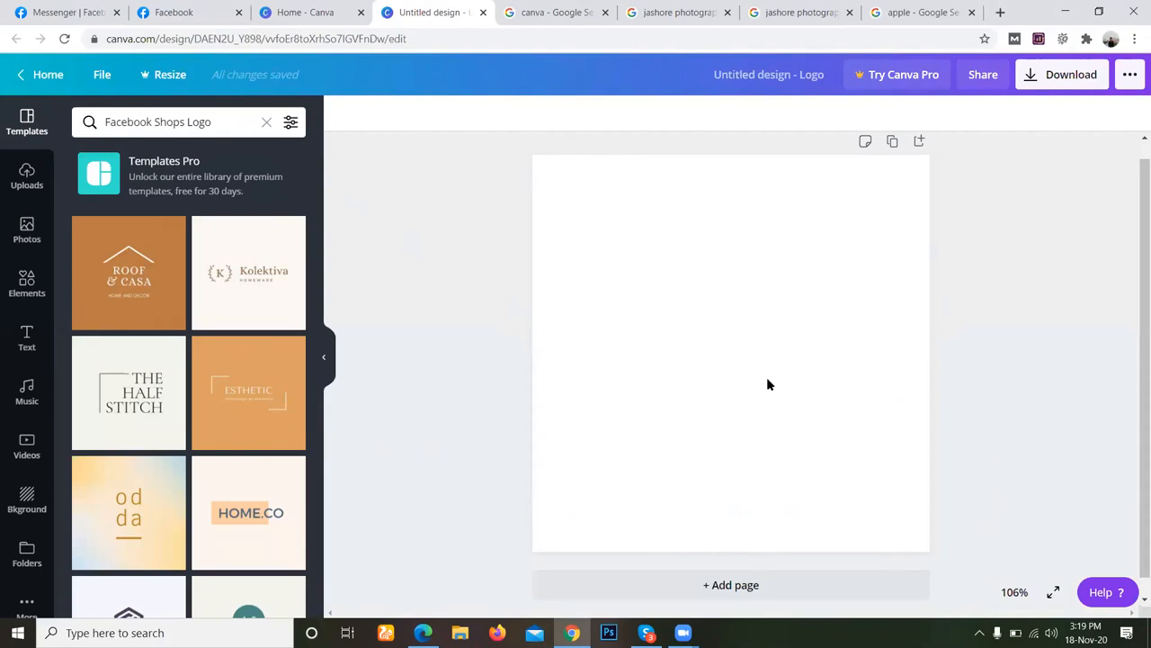
Try the flame, blurred-lights and pink brick-wall images as the background of the blank logo page.
left_click(24, 504)
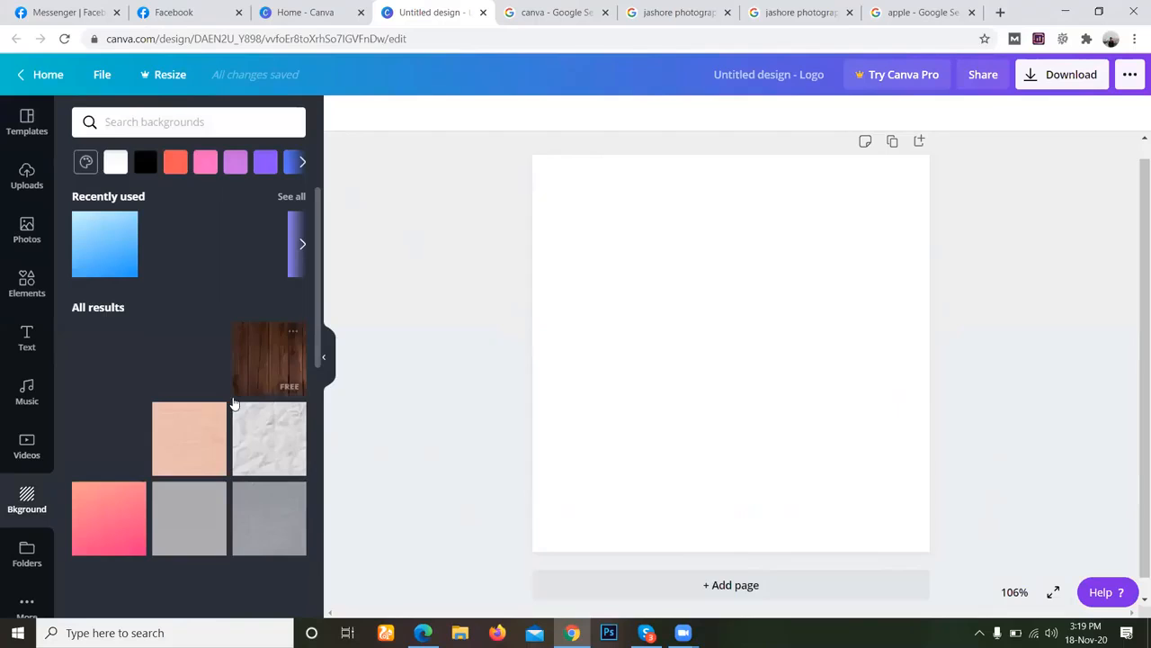
scroll(154, 457, "down", 6)
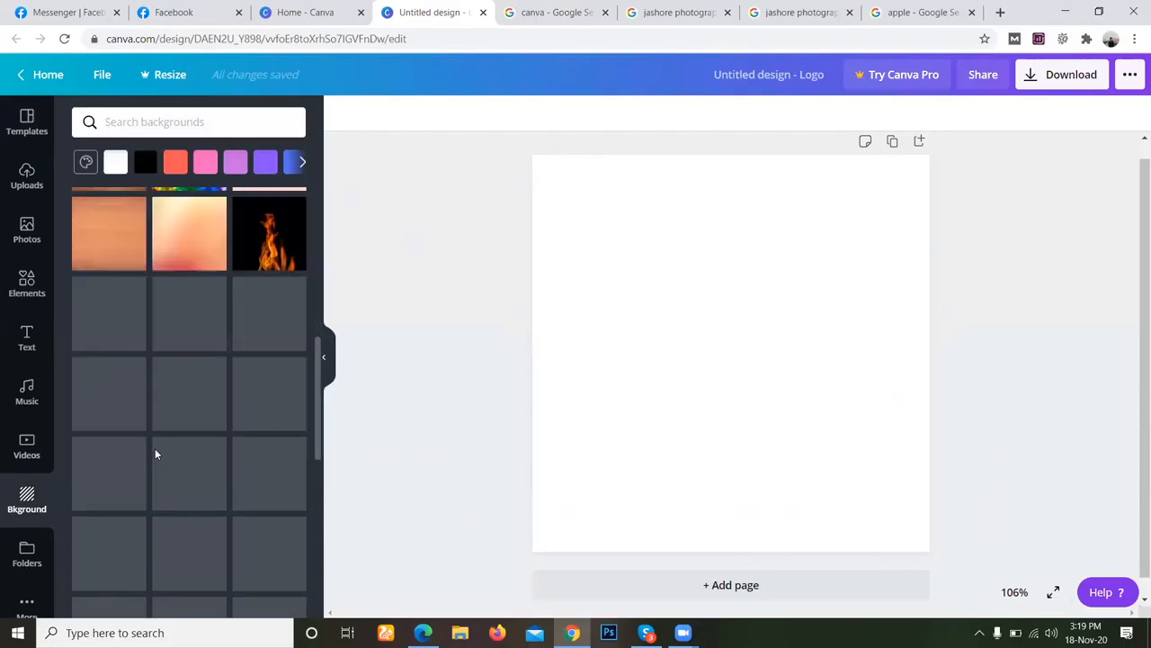
left_click(269, 262)
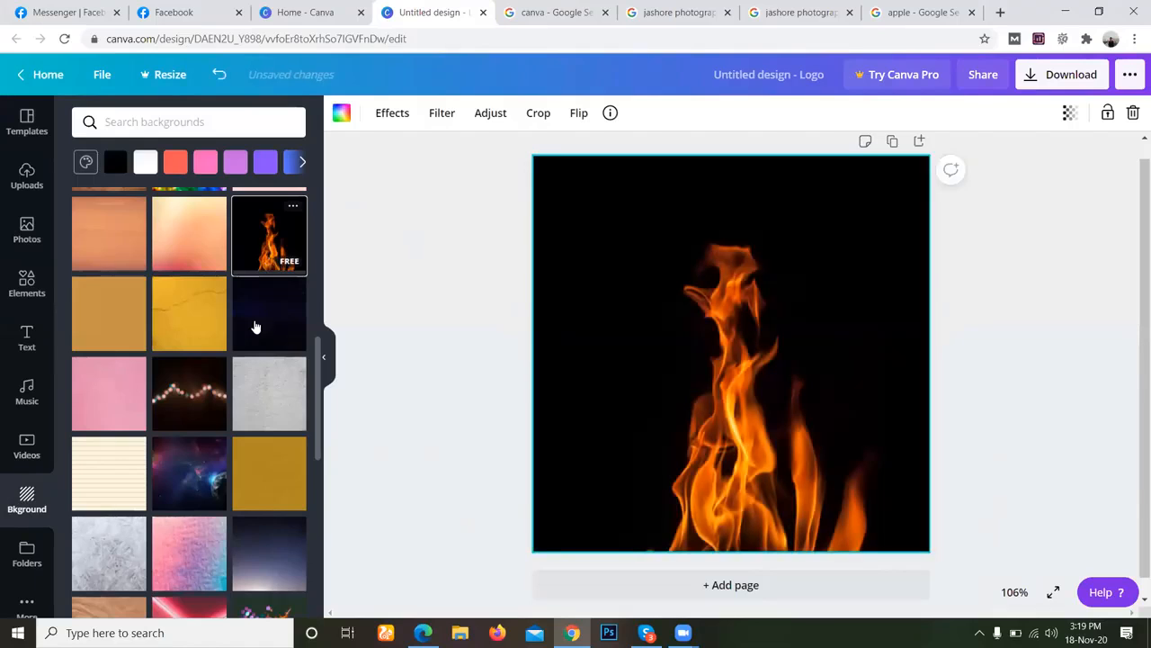
scroll(255, 382, "down", 5)
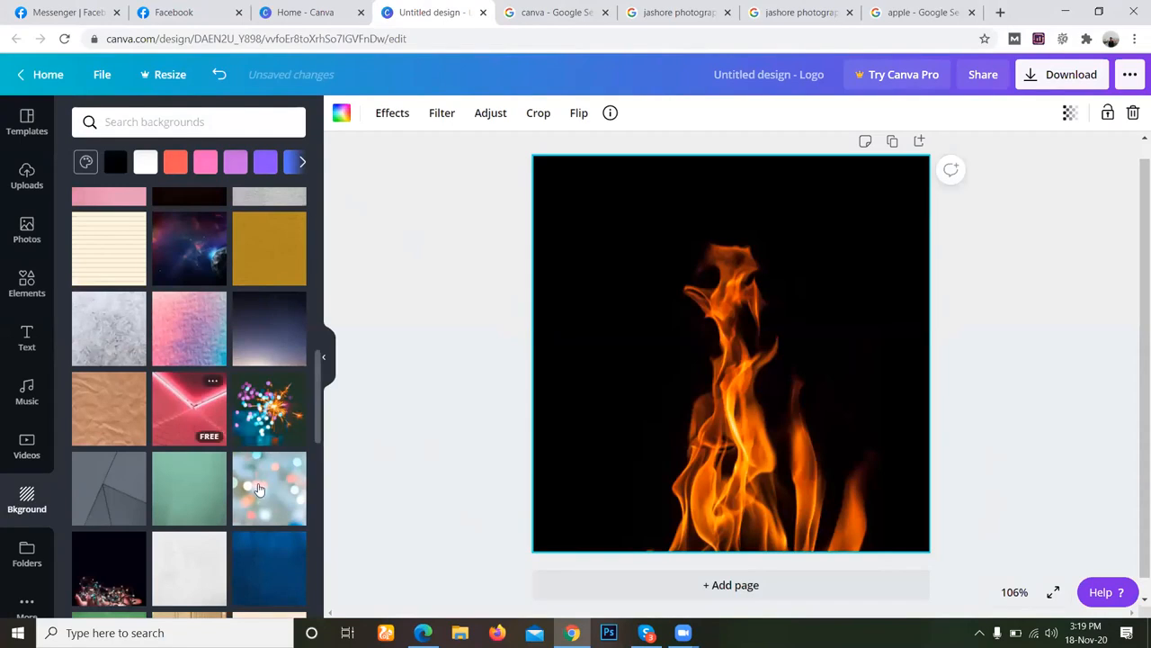
left_click(258, 488)
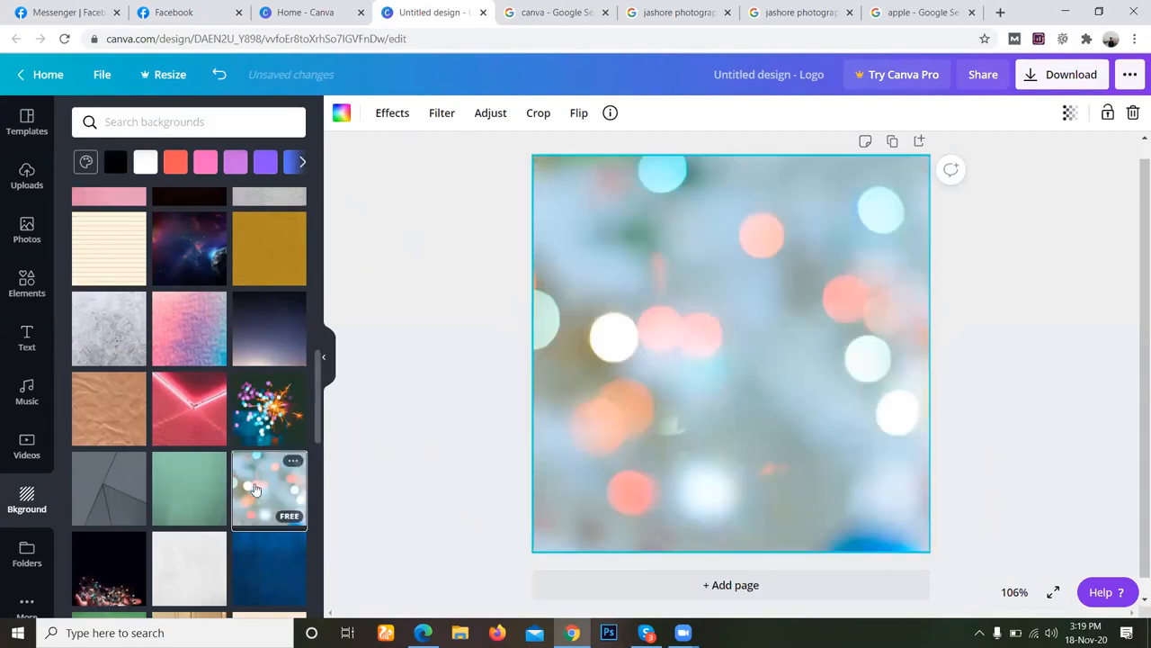
left_click(192, 423)
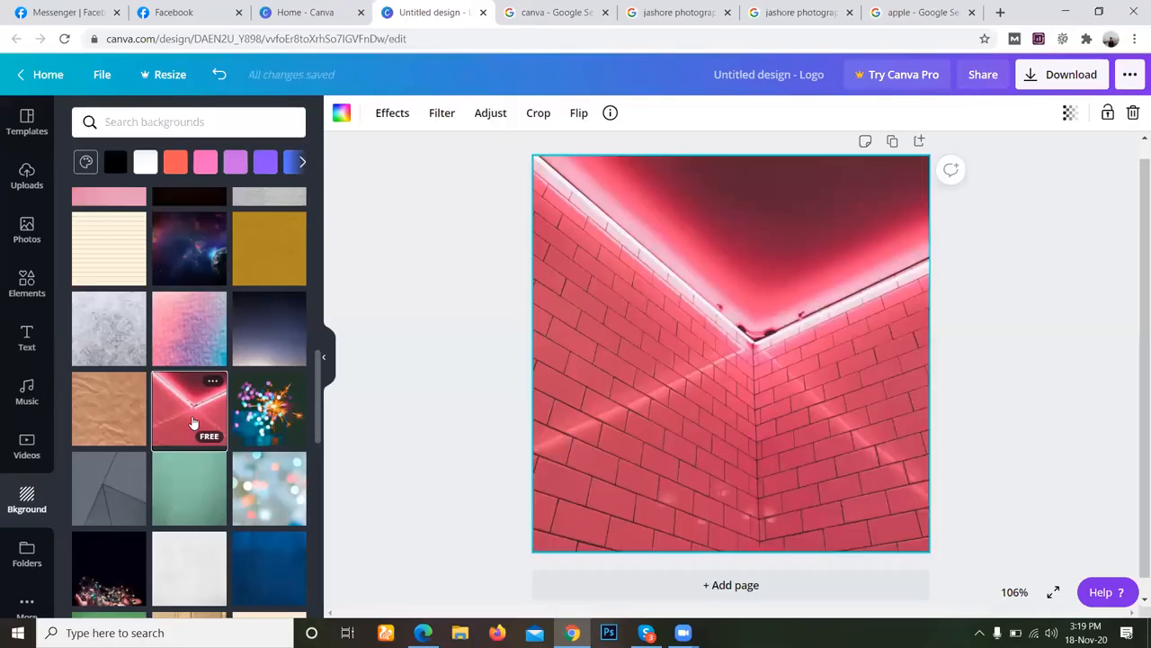
Try the orange leaves, starry night sky and blurred sunset gradient images as the logo's background.
scroll(193, 423, "down", 3)
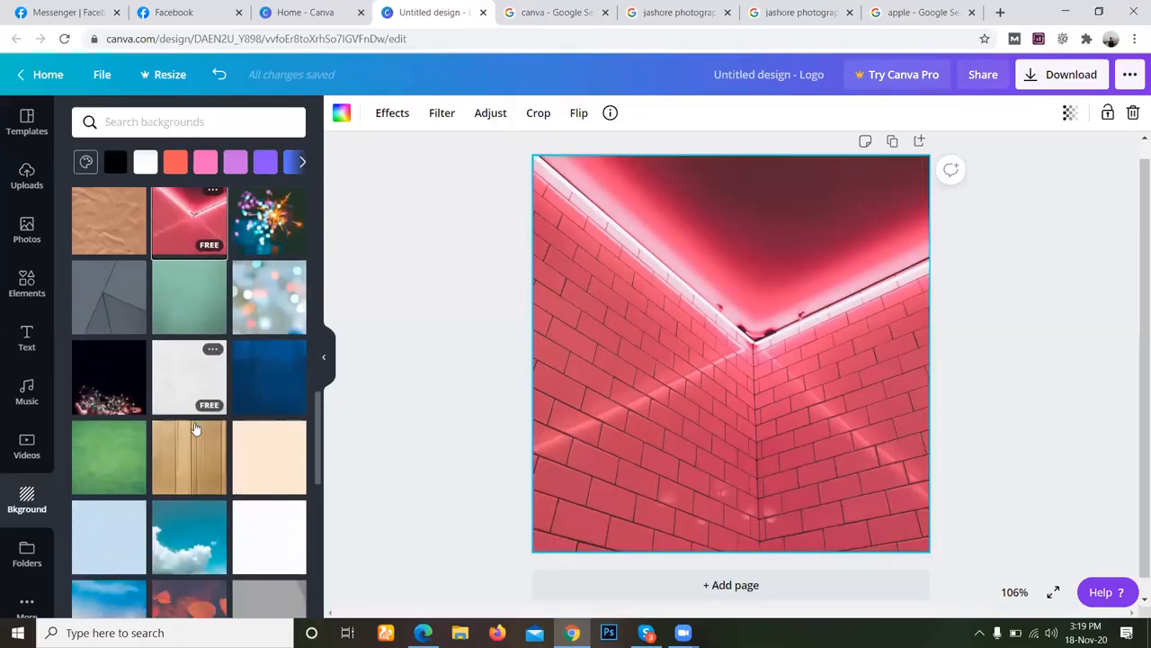
scroll(196, 428, "down", 2)
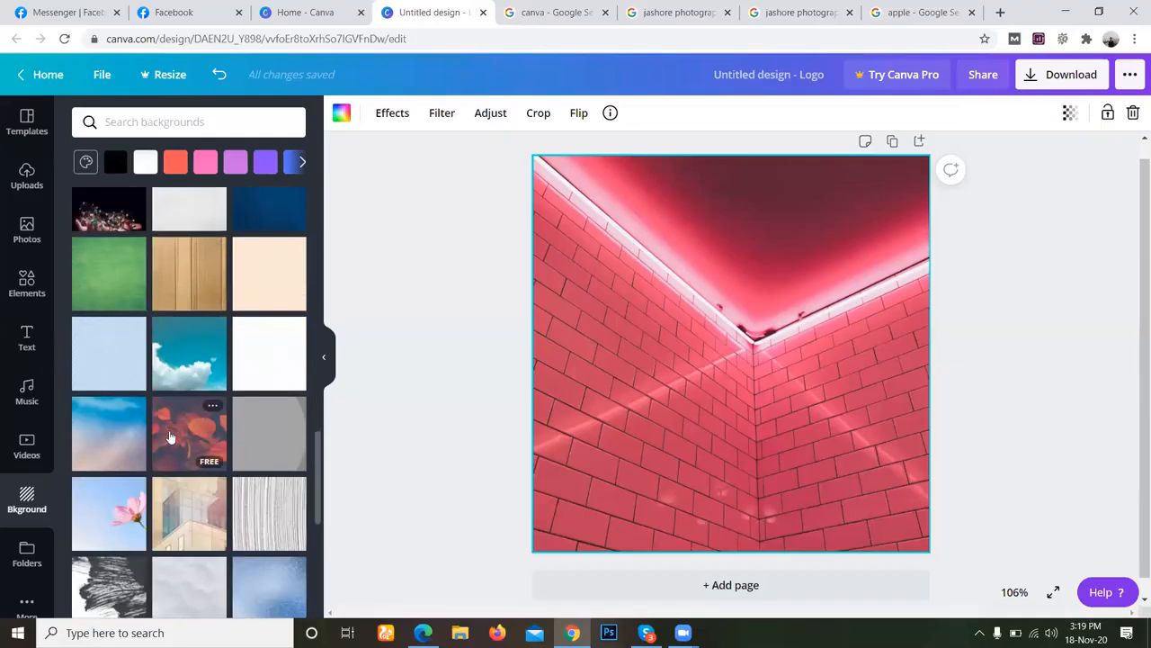
left_click(169, 438)
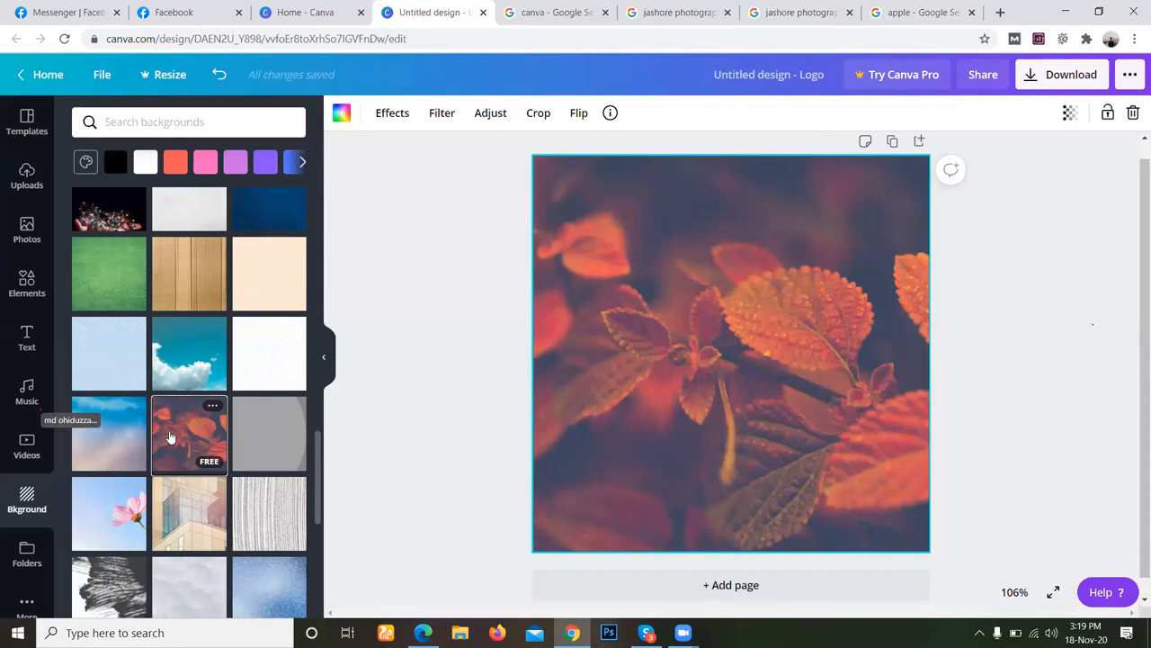
mouse_move(683, 633)
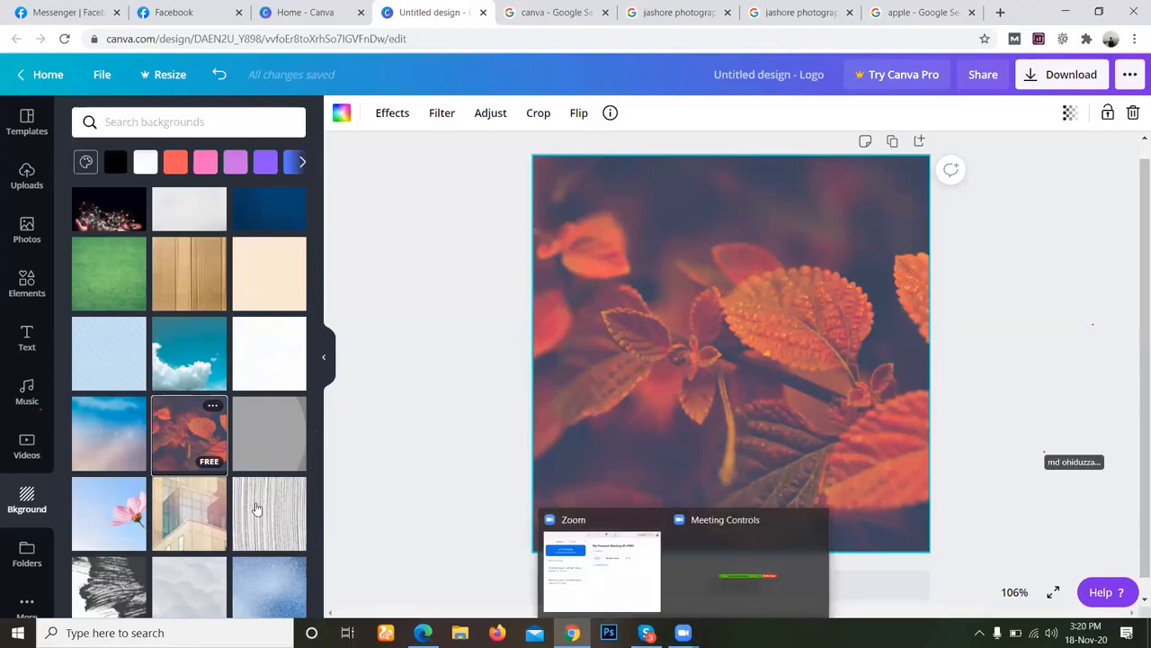
scroll(246, 466, "down", 1)
scroll(246, 466, "down", 3)
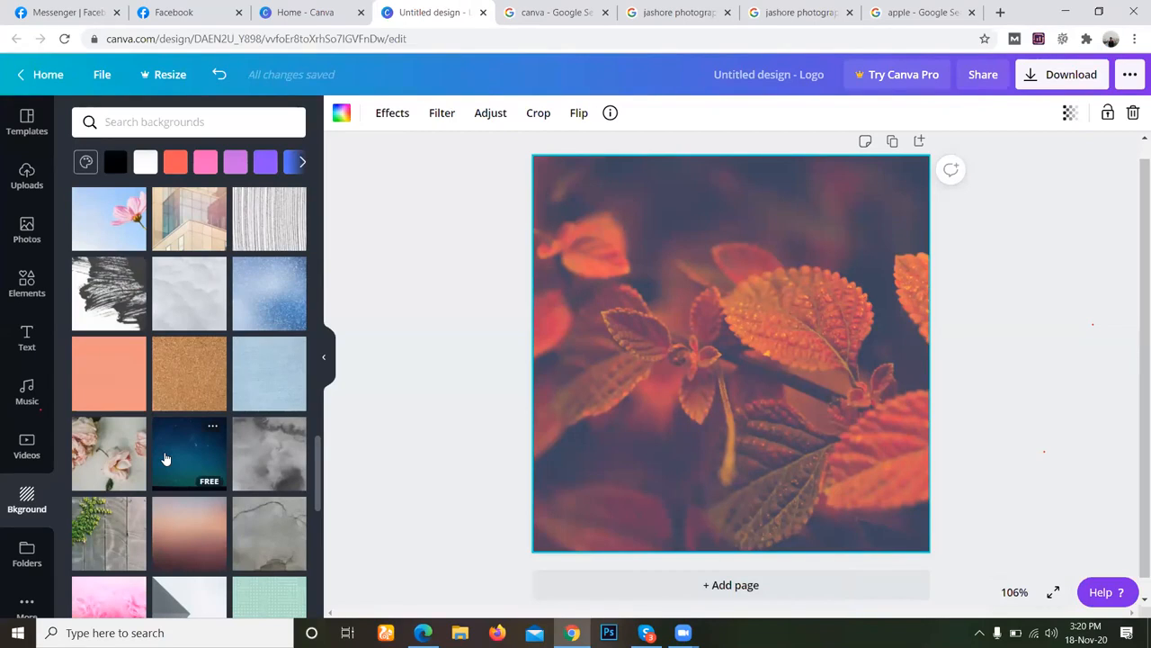
left_click(179, 457)
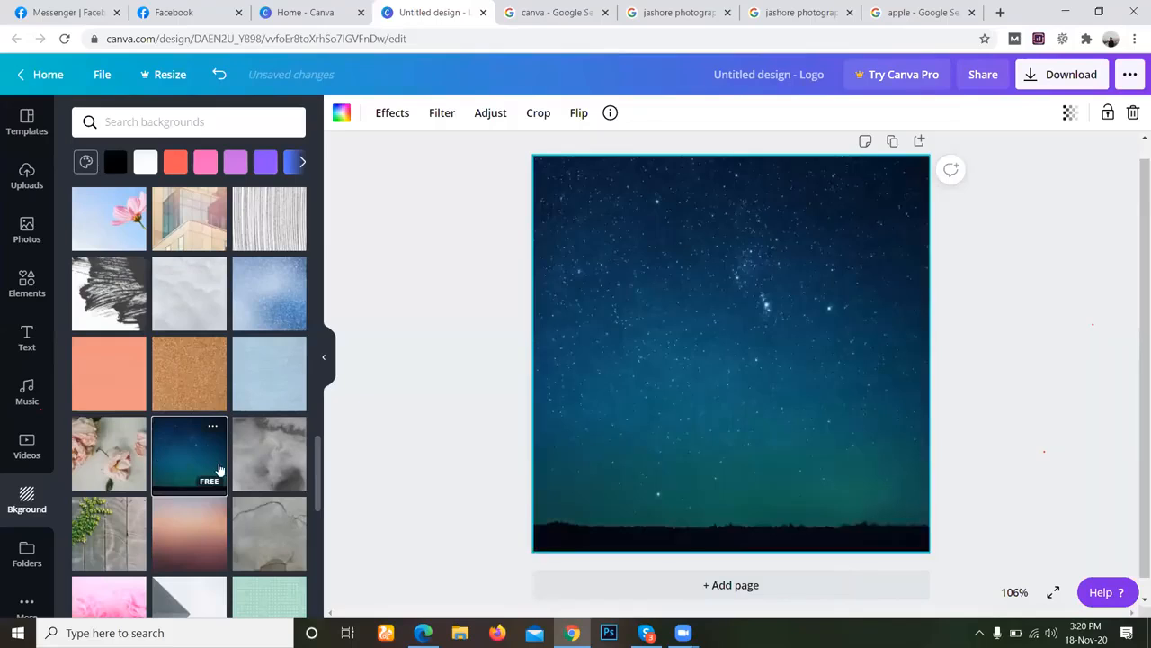
left_click(190, 537)
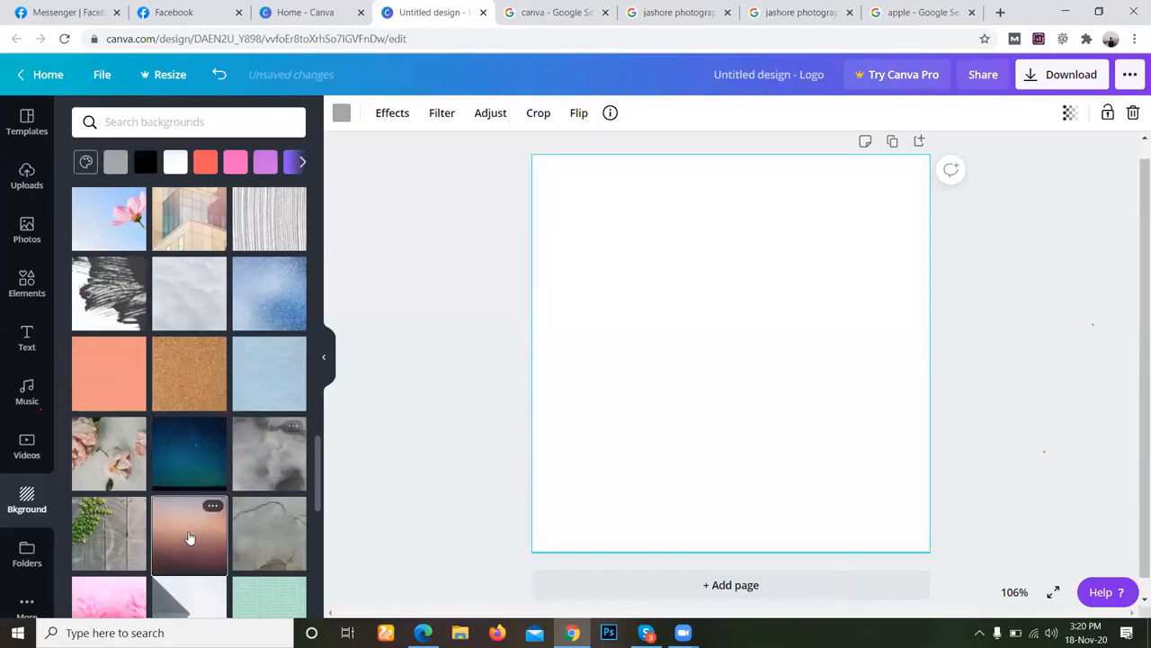
Search the backgrounds for "natural photo" and apply the free pink jellyfish image to the logo page.
left_click(192, 116)
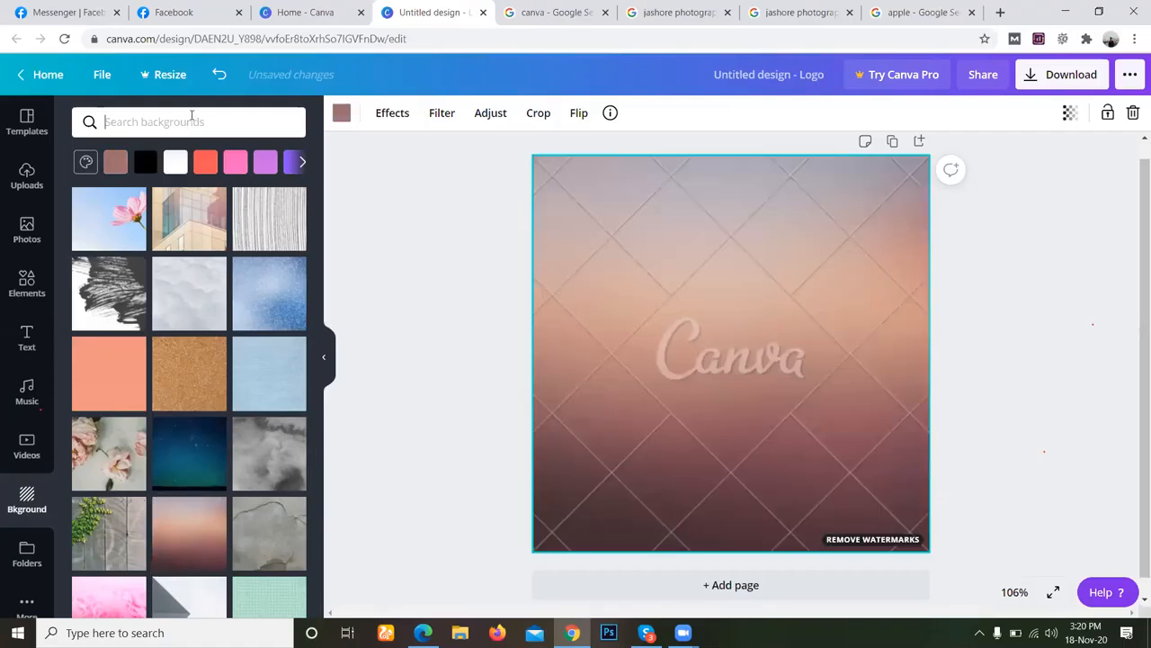
type("natu")
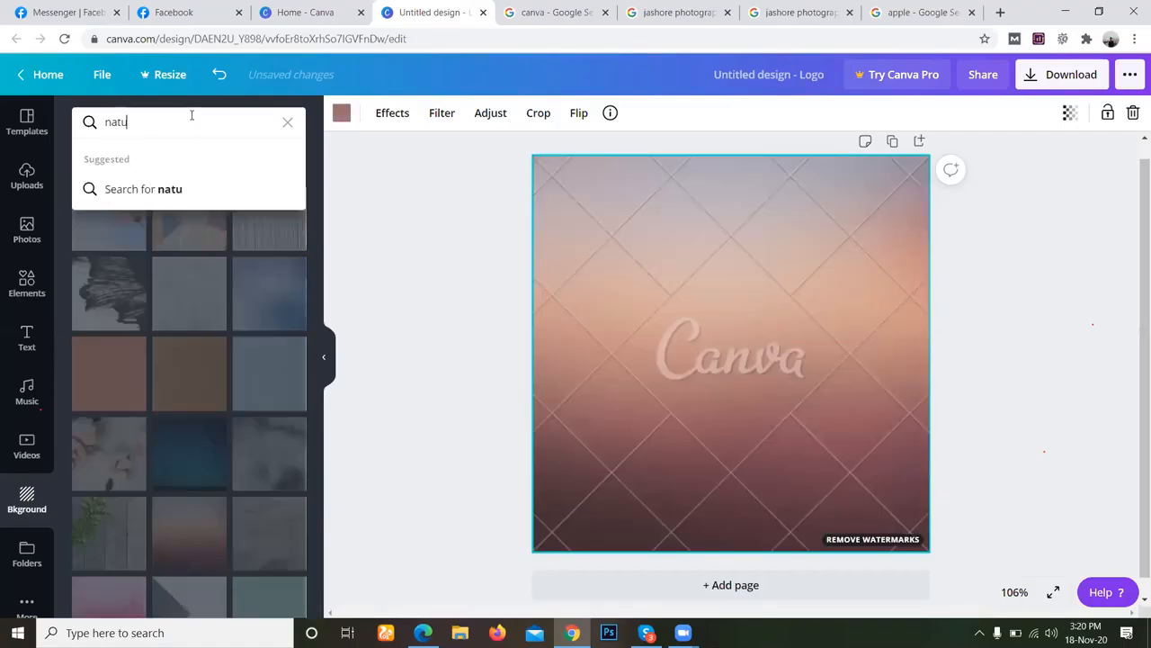
type("ral photo")
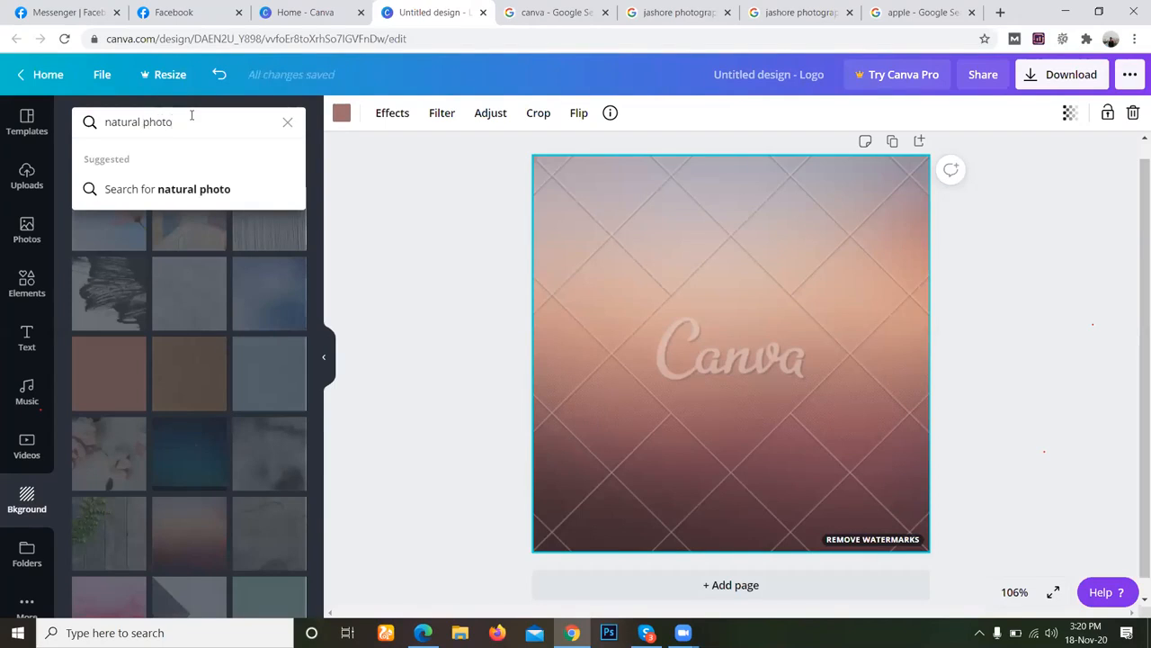
key("Return")
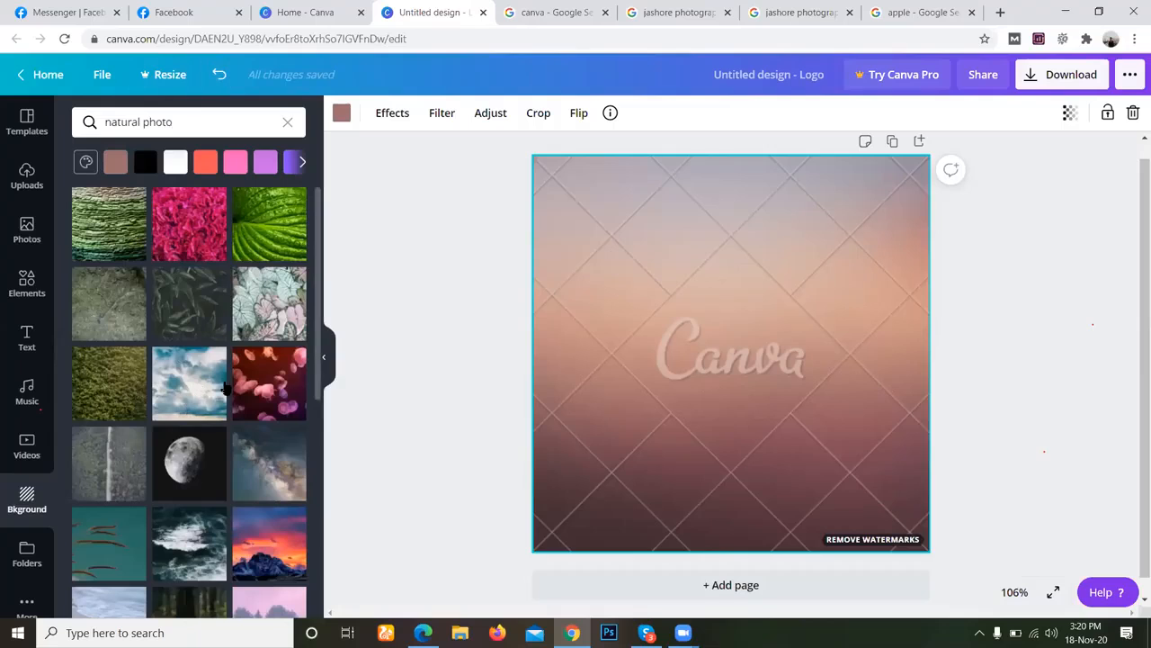
left_click(274, 370)
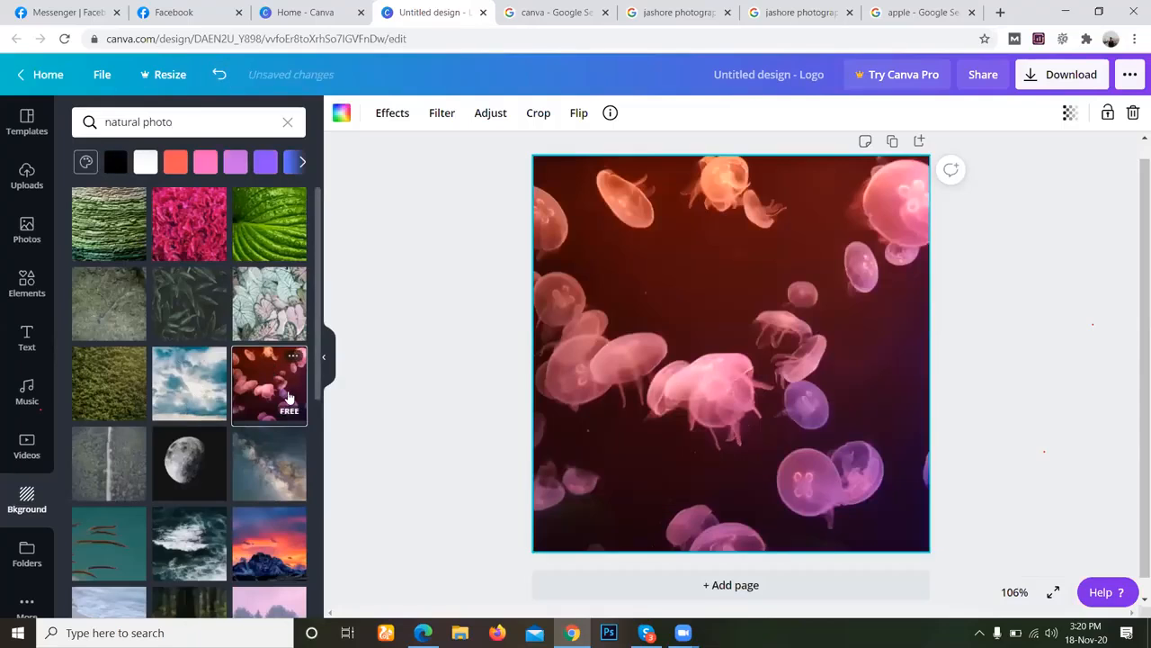
Try the Milky Way, snowy pink trees and dark forest floor images as the logo's background.
scroll(211, 400, "down", 1)
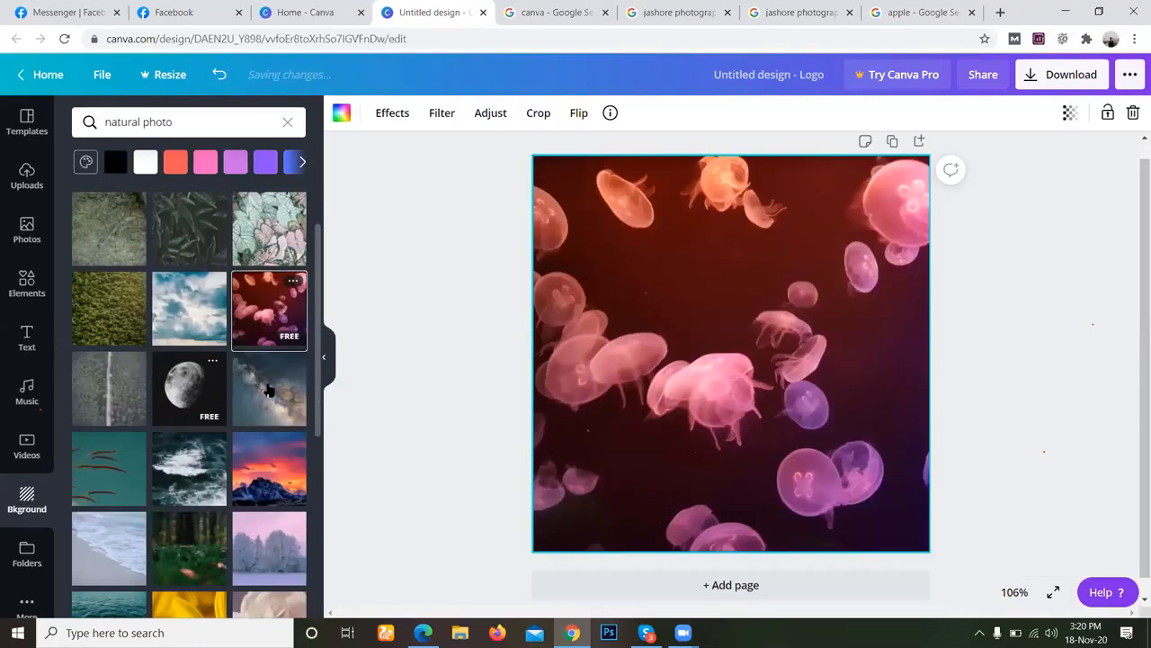
left_click(268, 389)
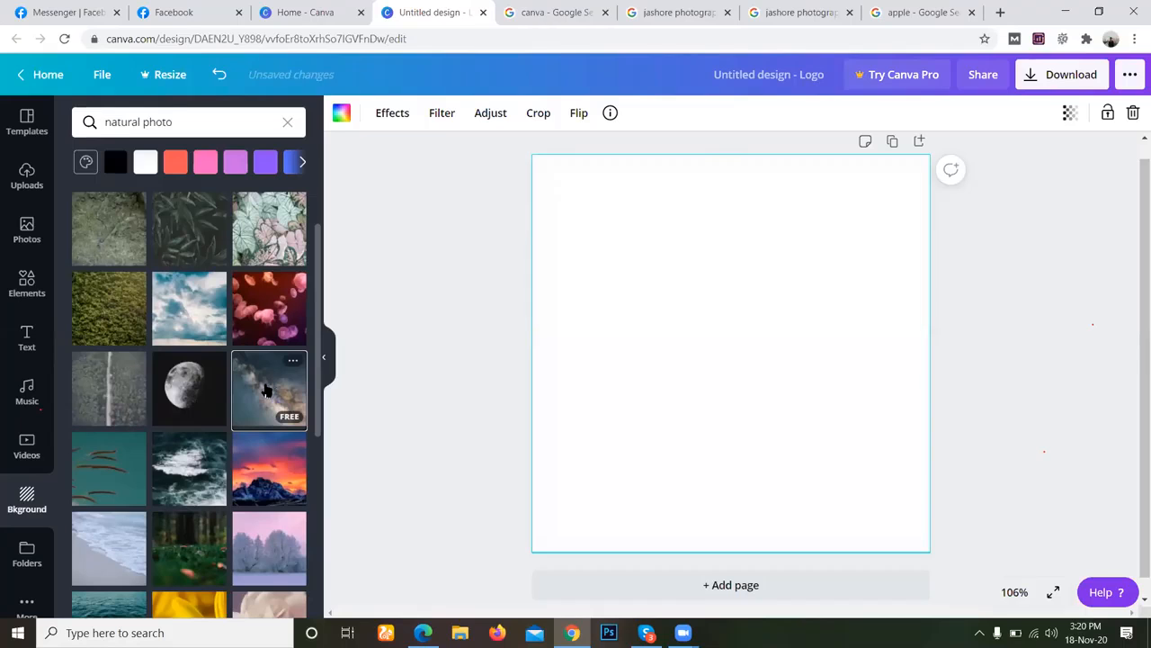
left_click(256, 467)
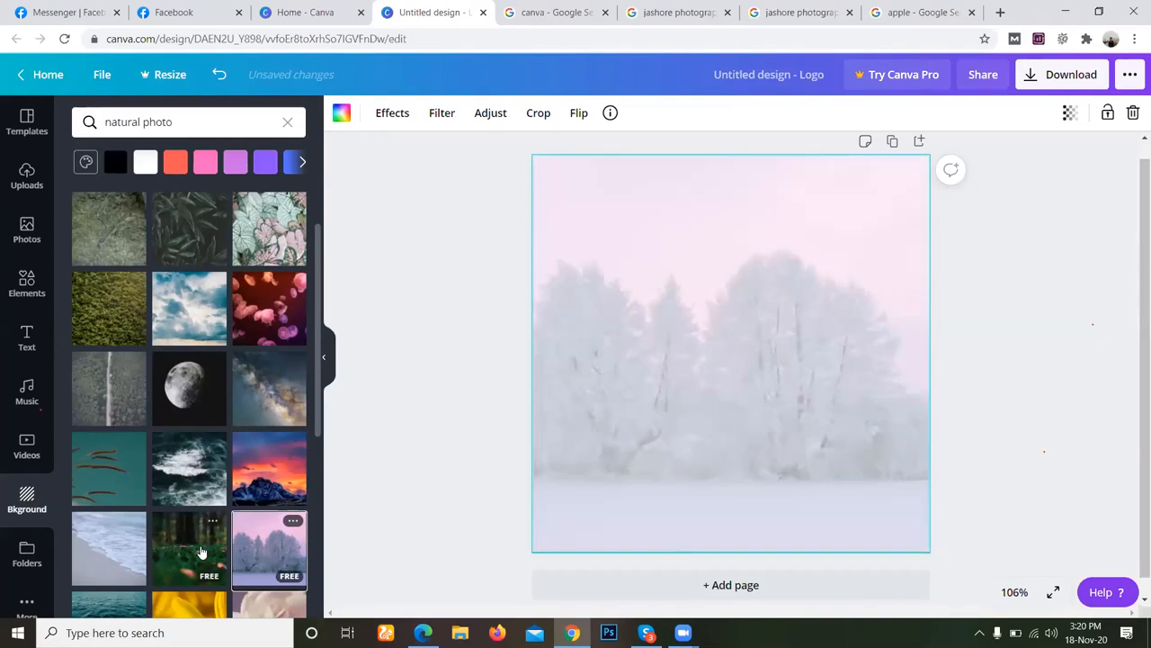
left_click(188, 532)
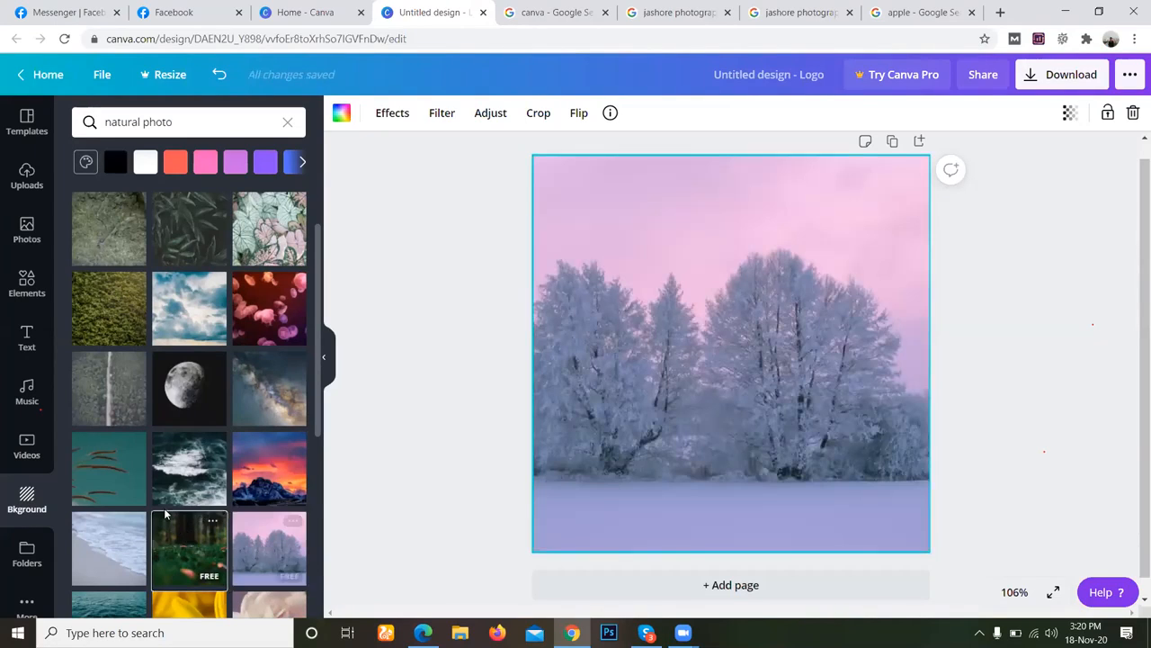
scroll(157, 514, "down", 2)
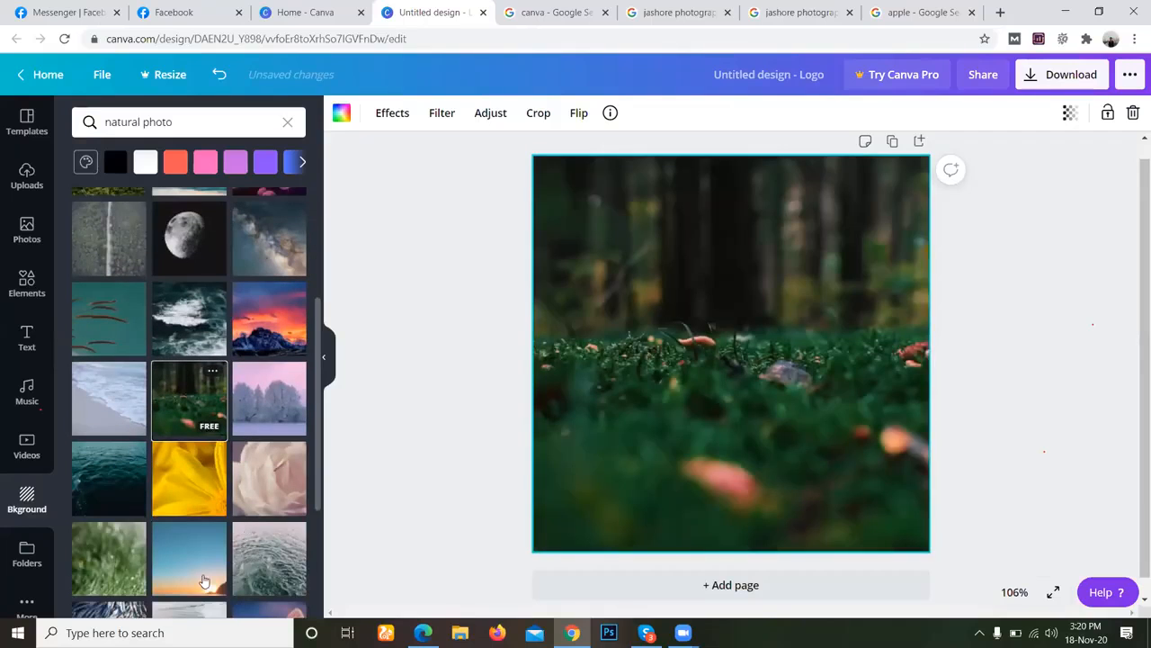
Try the blurred green grass and the striped-wing moth images as the logo's background.
scroll(197, 542, "down", 1)
left_click(115, 475)
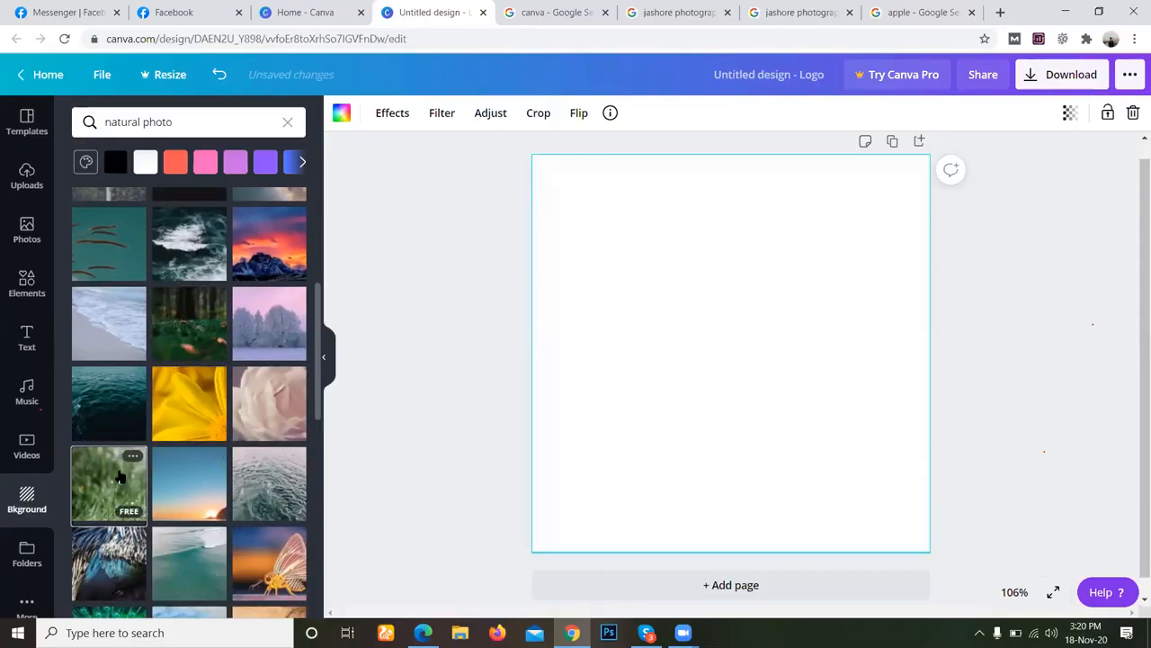
scroll(153, 488, "down", 2)
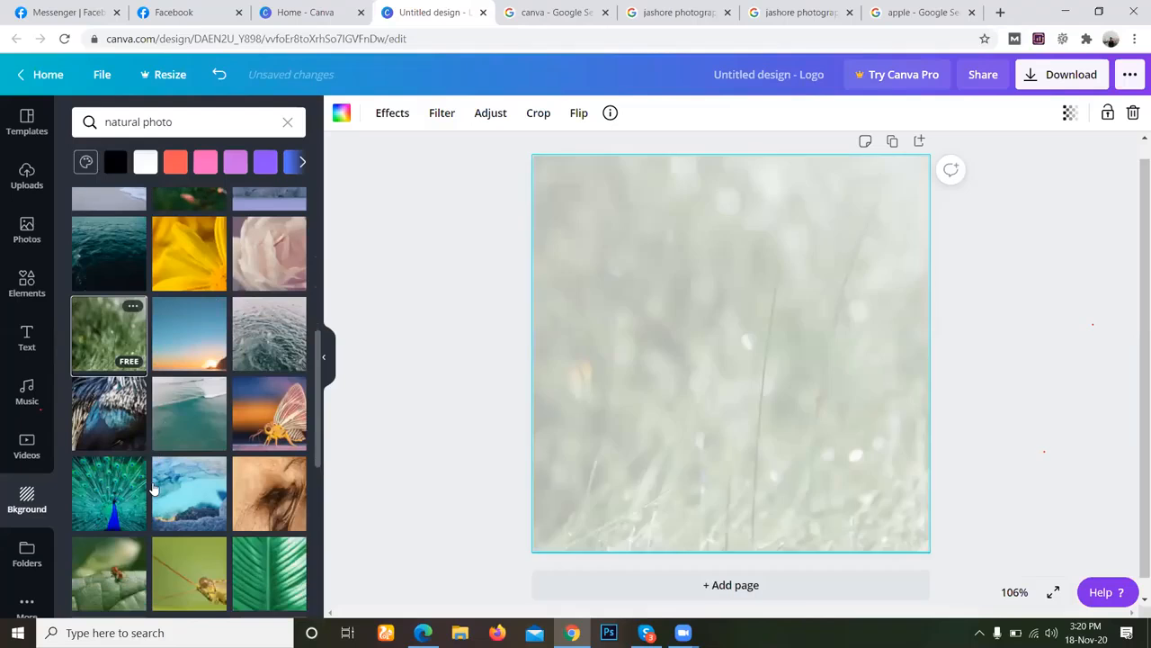
left_click(277, 430)
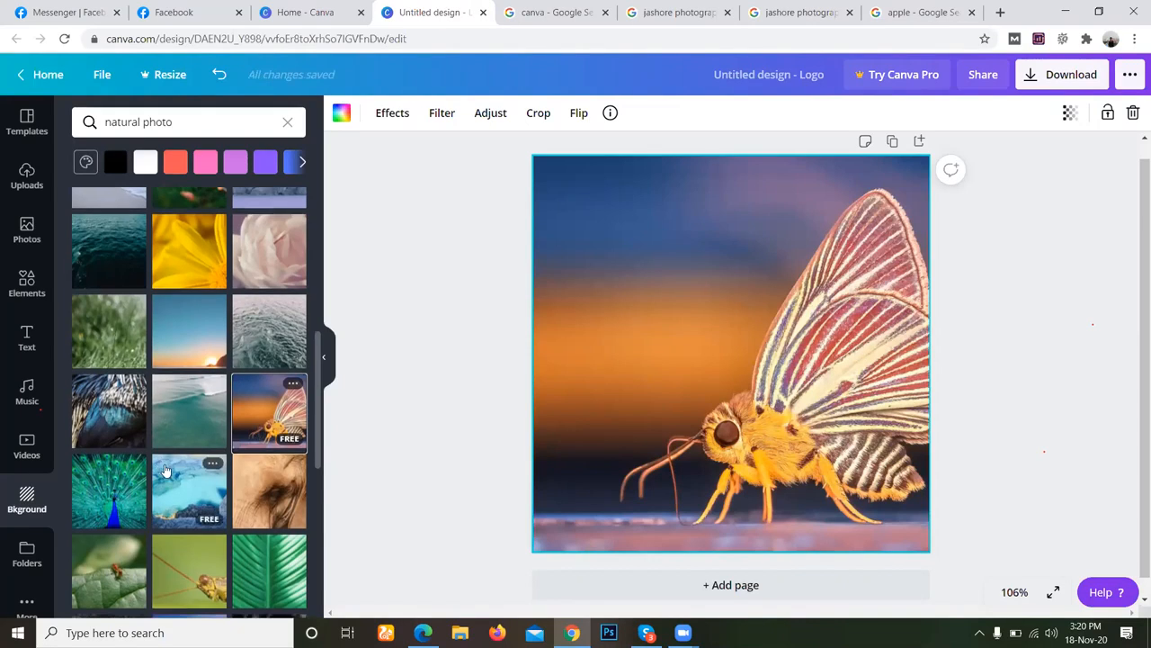
Apply the free close-up of red-orange flower buds from the natural photo results as the logo's background.
scroll(165, 471, "down", 3)
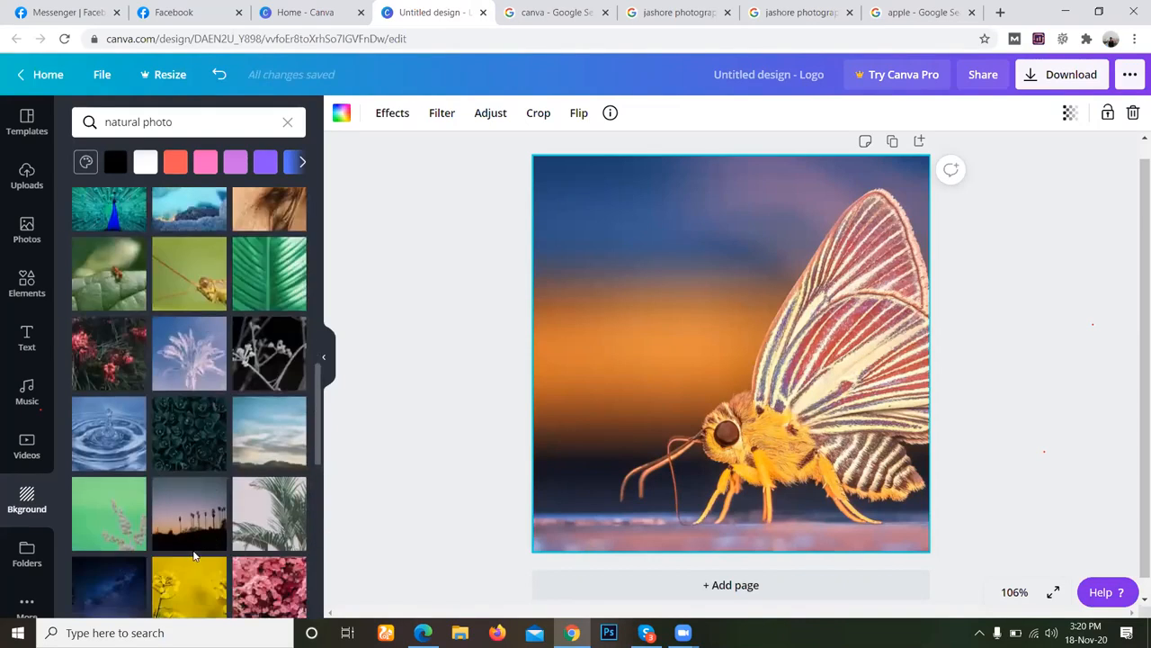
scroll(151, 539, "down", 2)
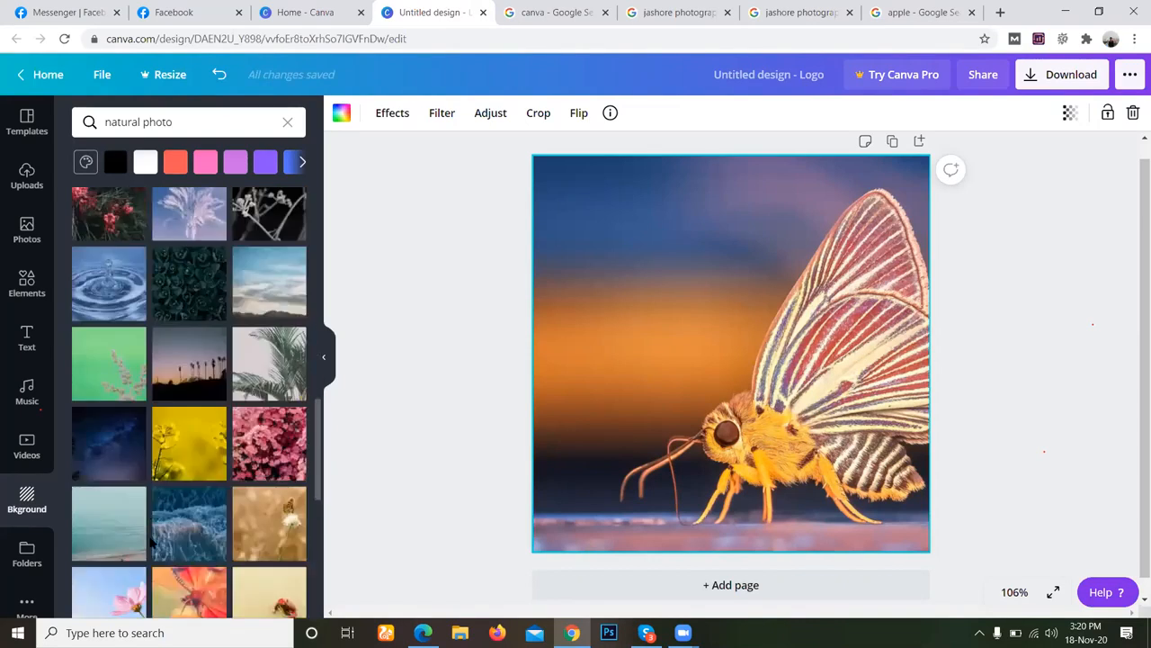
scroll(151, 539, "down", 3)
scroll(203, 565, "down", 4)
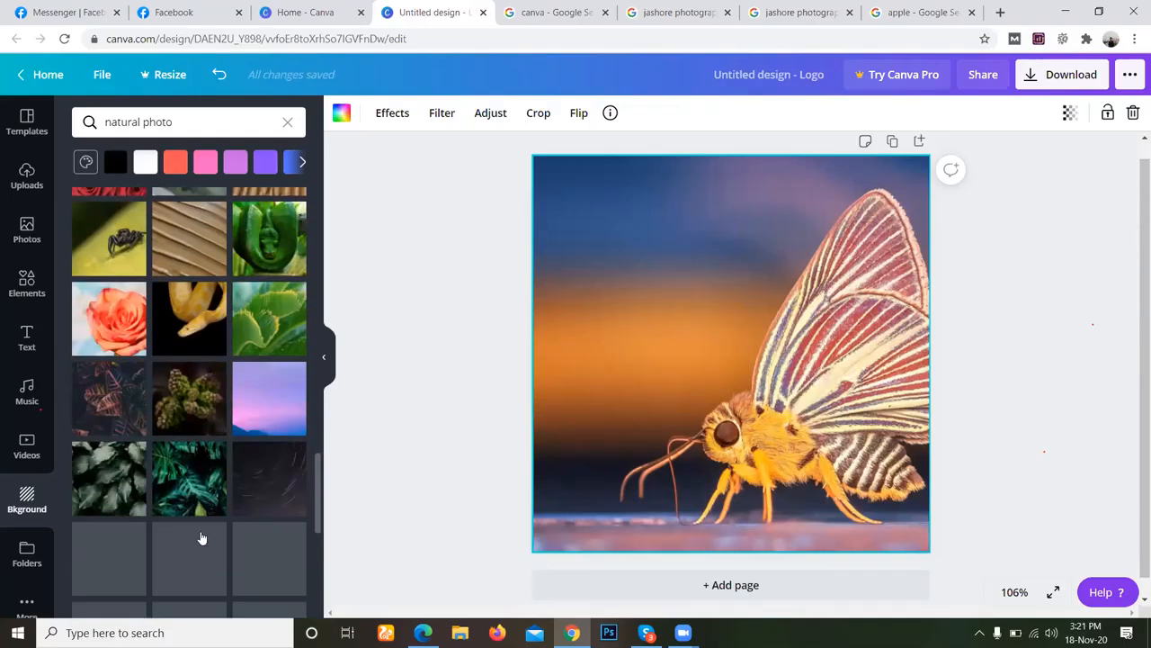
scroll(202, 538, "down", 3)
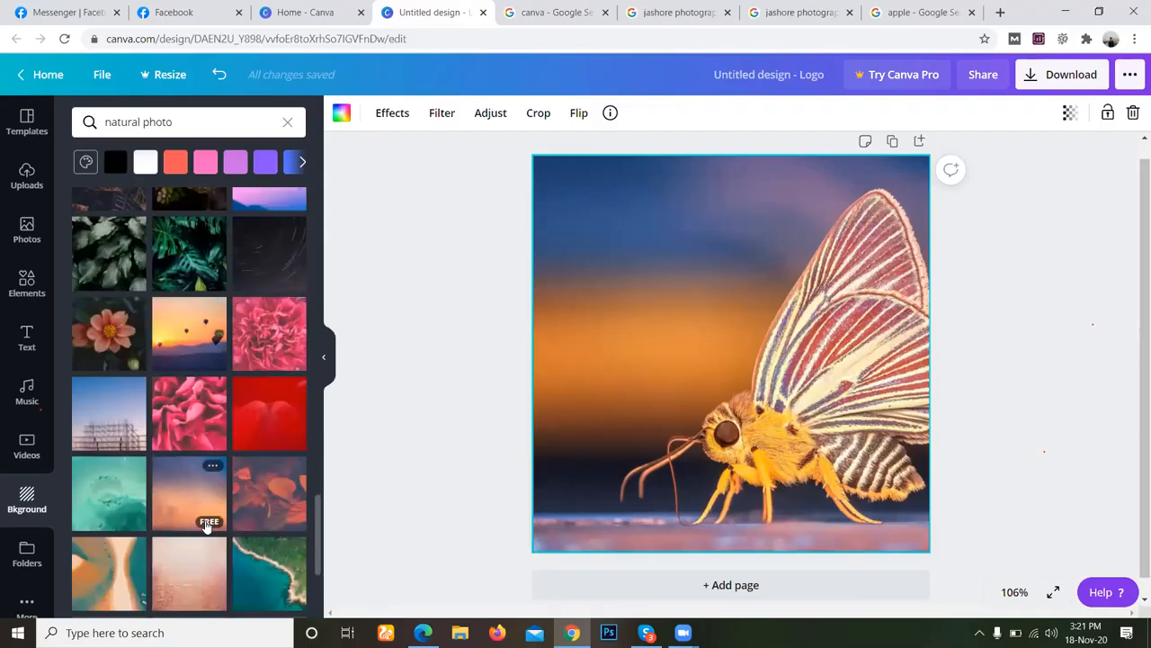
scroll(194, 504, "down", 3)
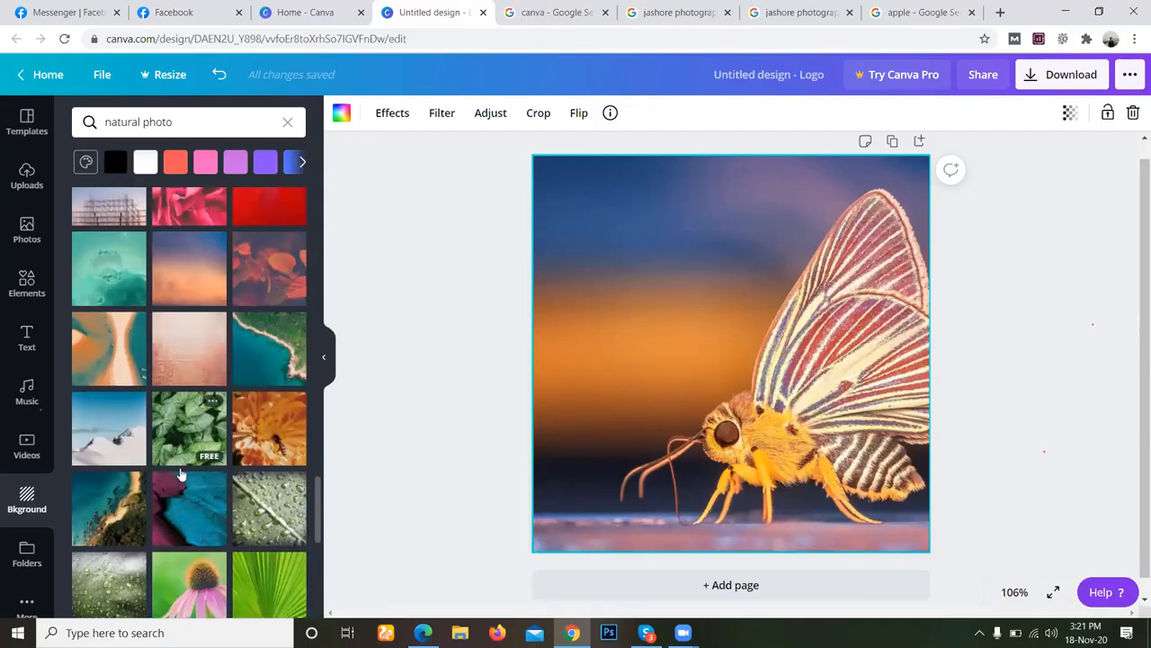
scroll(184, 476, "down", 5)
scroll(191, 485, "down", 2)
scroll(192, 487, "down", 3)
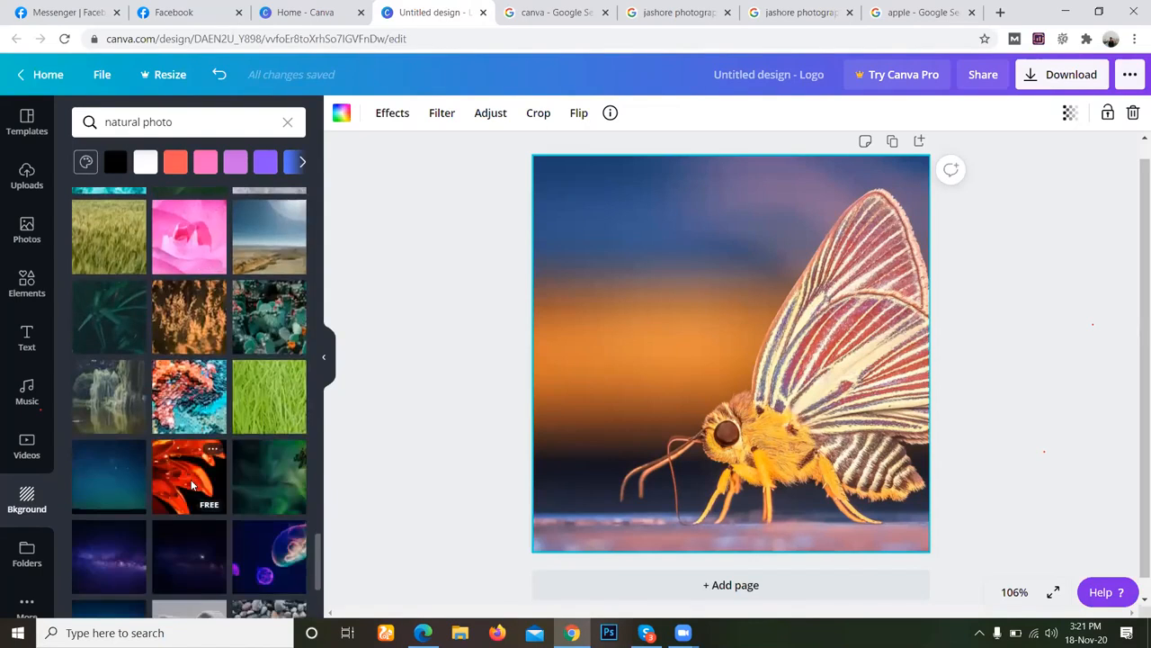
scroll(191, 485, "down", 2)
scroll(192, 486, "down", 5)
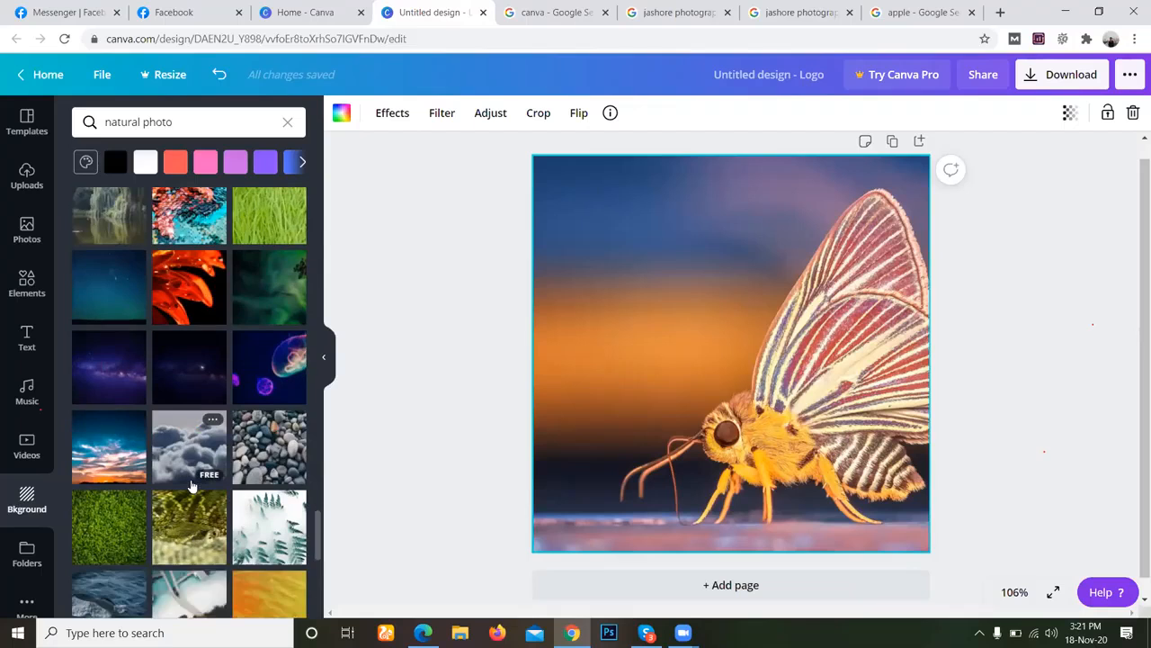
scroll(192, 486, "down", 3)
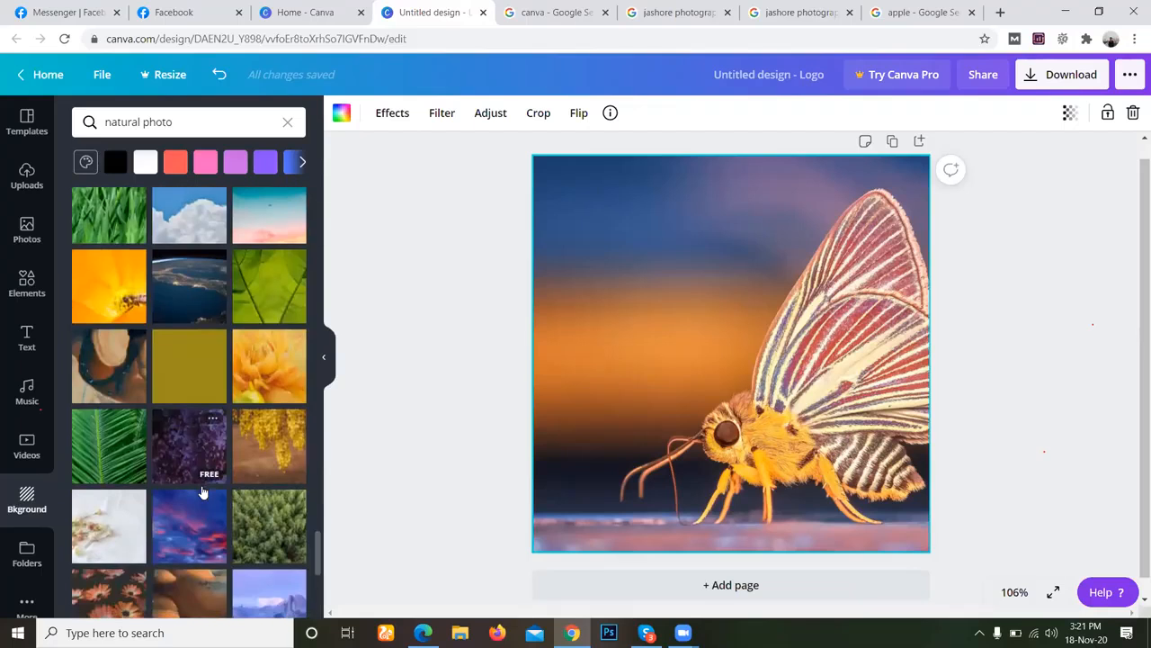
scroll(204, 492, "down", 3)
scroll(198, 485, "down", 3)
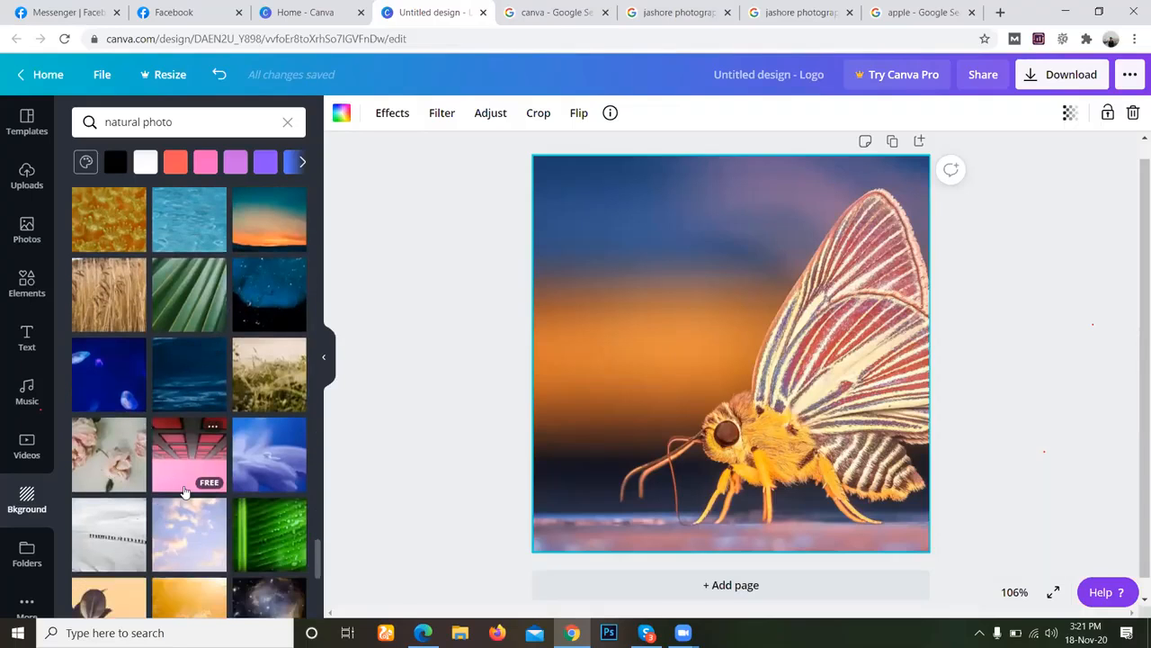
scroll(189, 499, "down", 3)
left_click(201, 520)
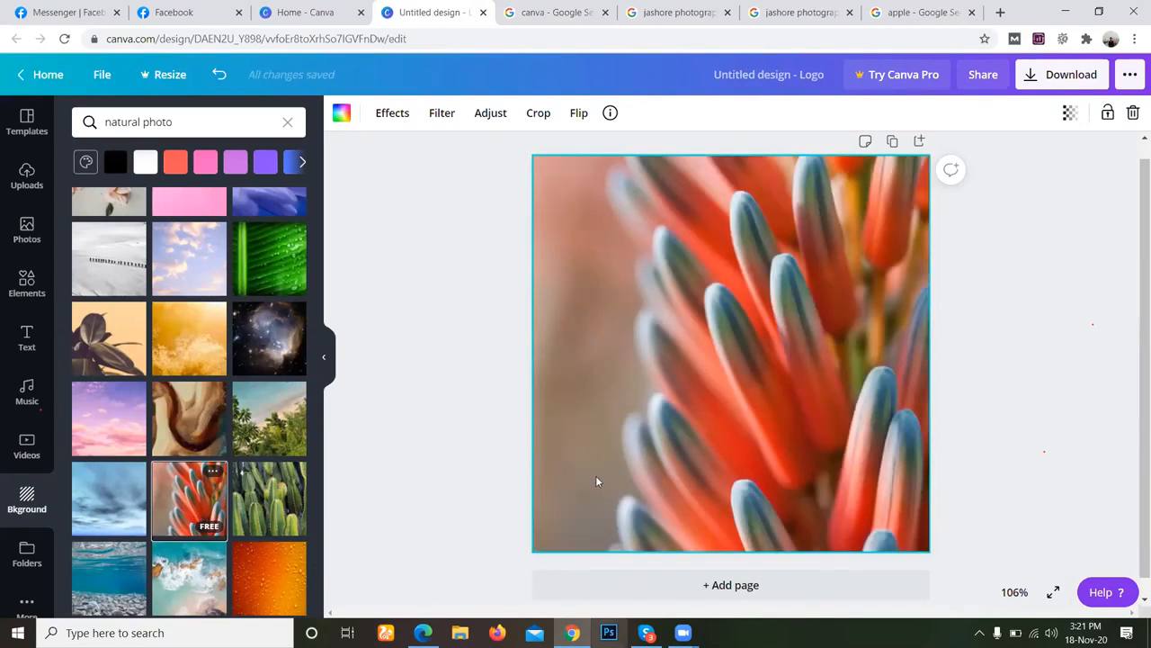
Check the DM Jashore Batch-6 group chat in Skype and return to the Canva logo design.
left_click(647, 632)
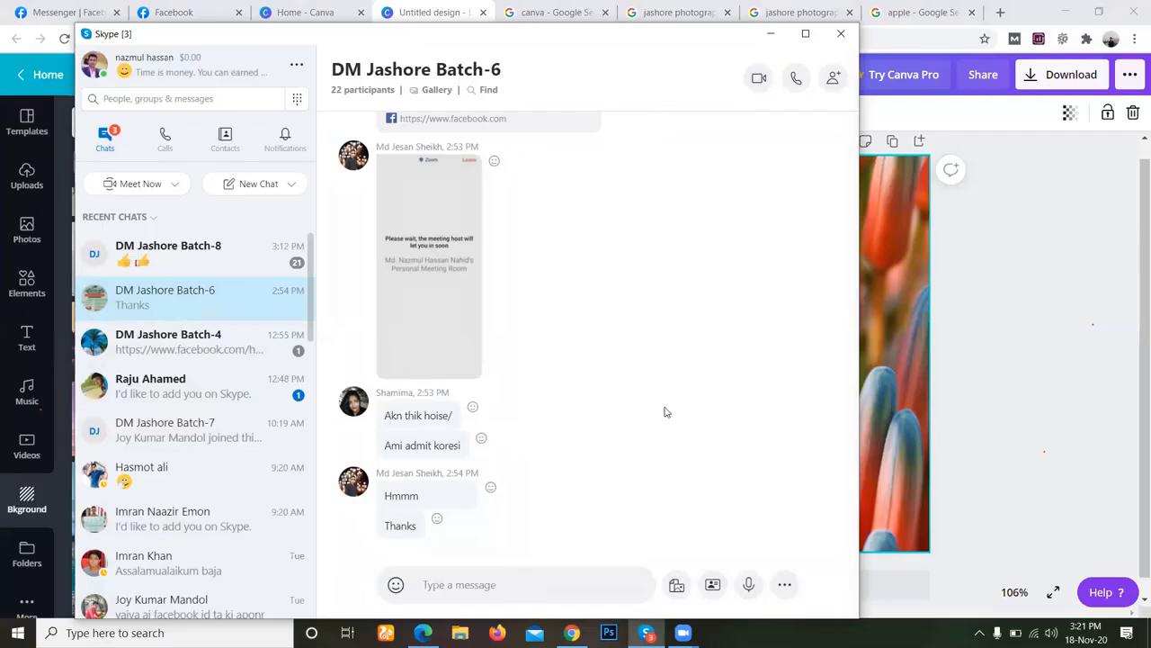
scroll(665, 412, "up", 10)
scroll(669, 414, "down", 10)
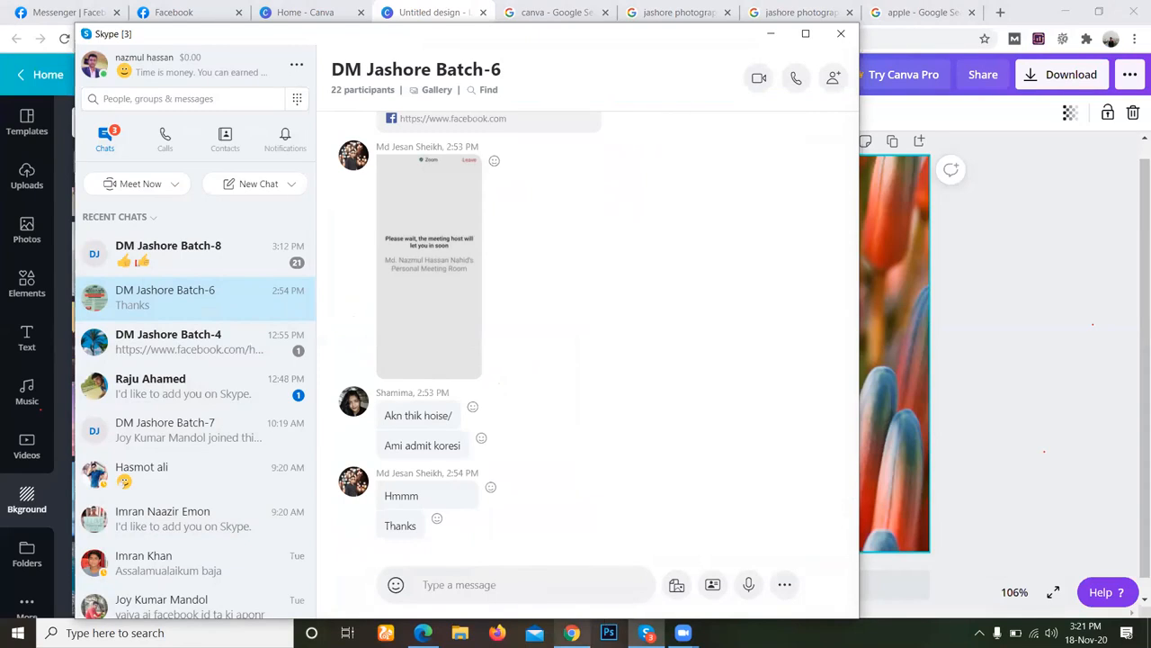
left_click(572, 634)
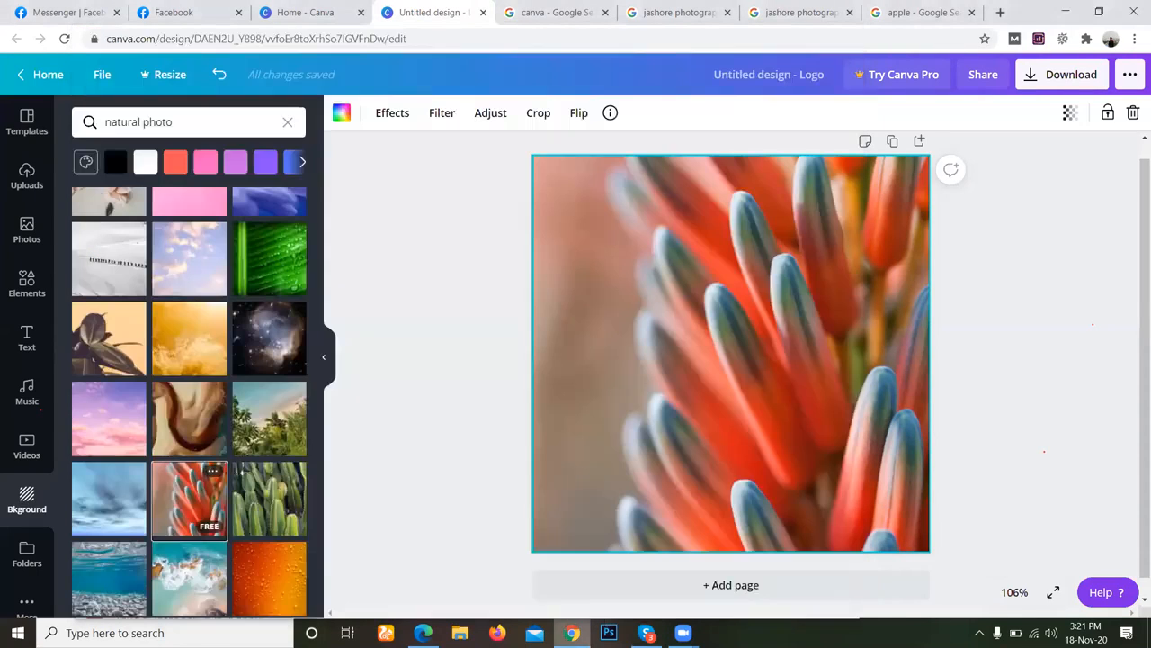
Browse further natural photo backgrounds for alternatives to the red-orange flower image.
scroll(196, 457, "down", 1)
scroll(196, 457, "down", 3)
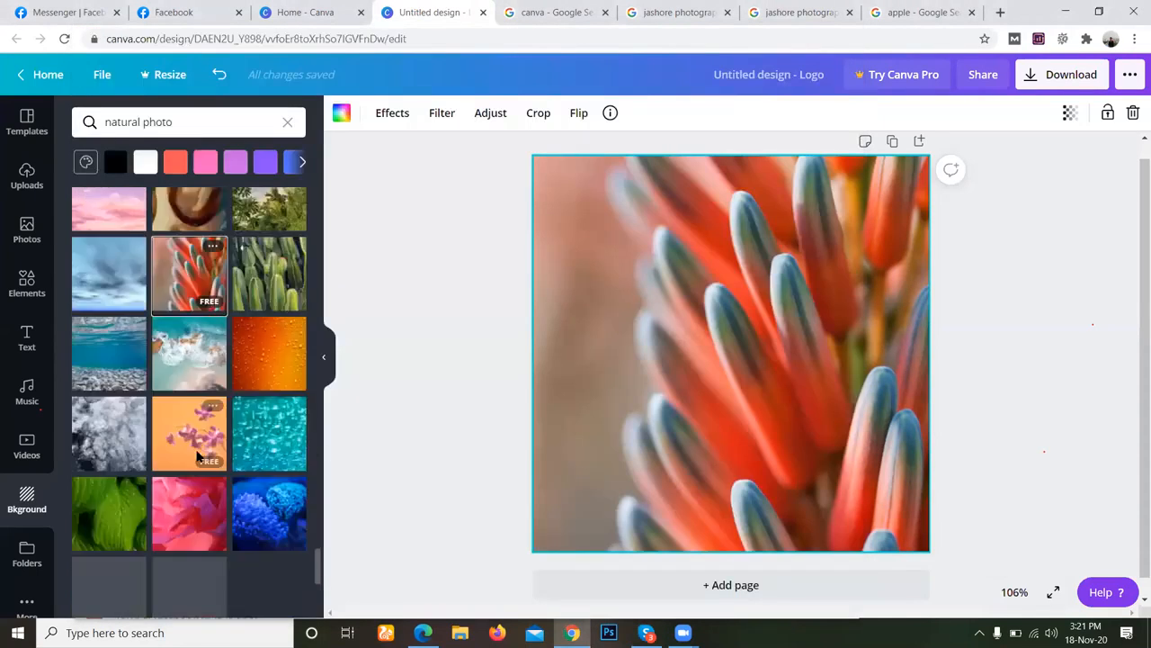
scroll(196, 457, "down", 4)
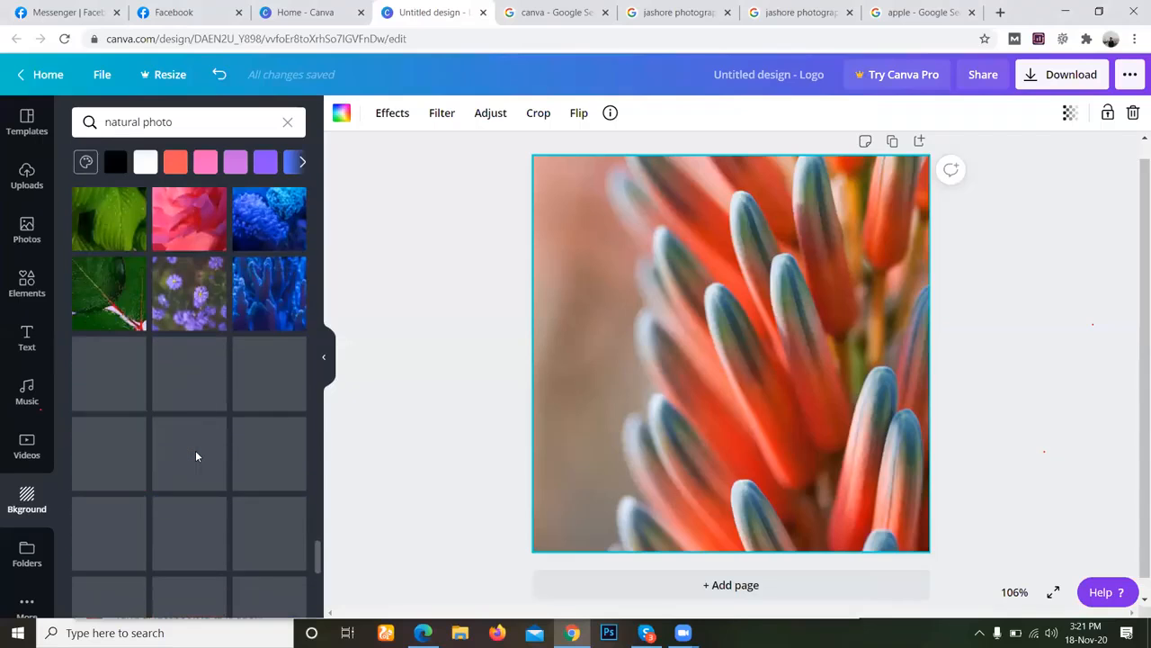
scroll(196, 457, "up", 3)
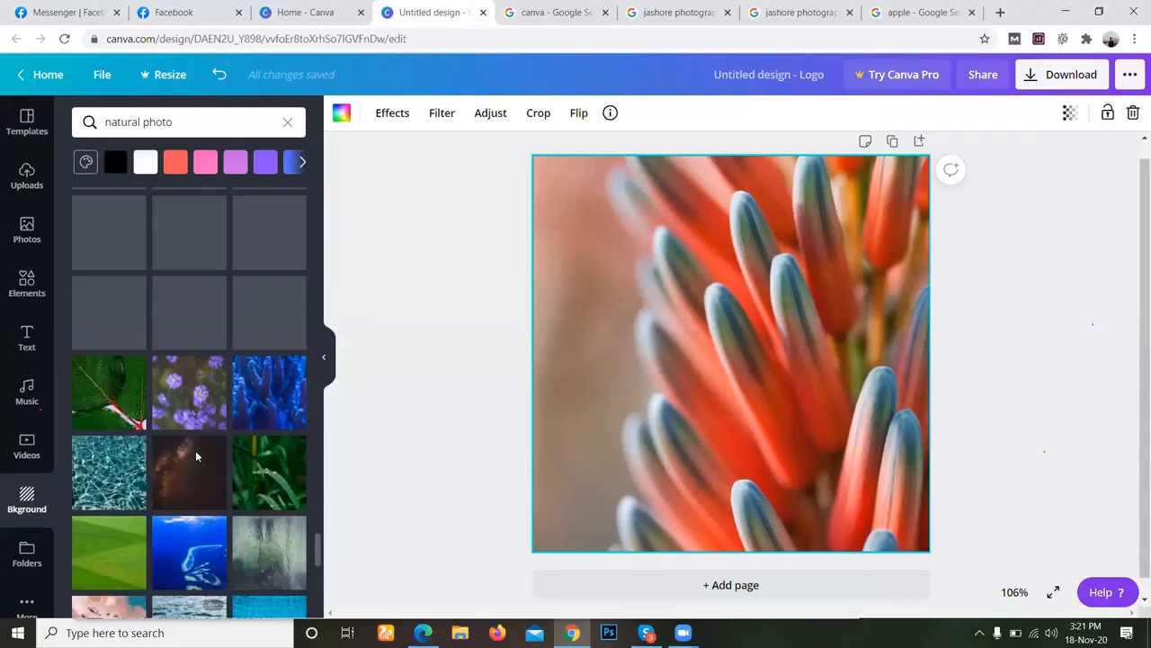
scroll(196, 457, "up", 5)
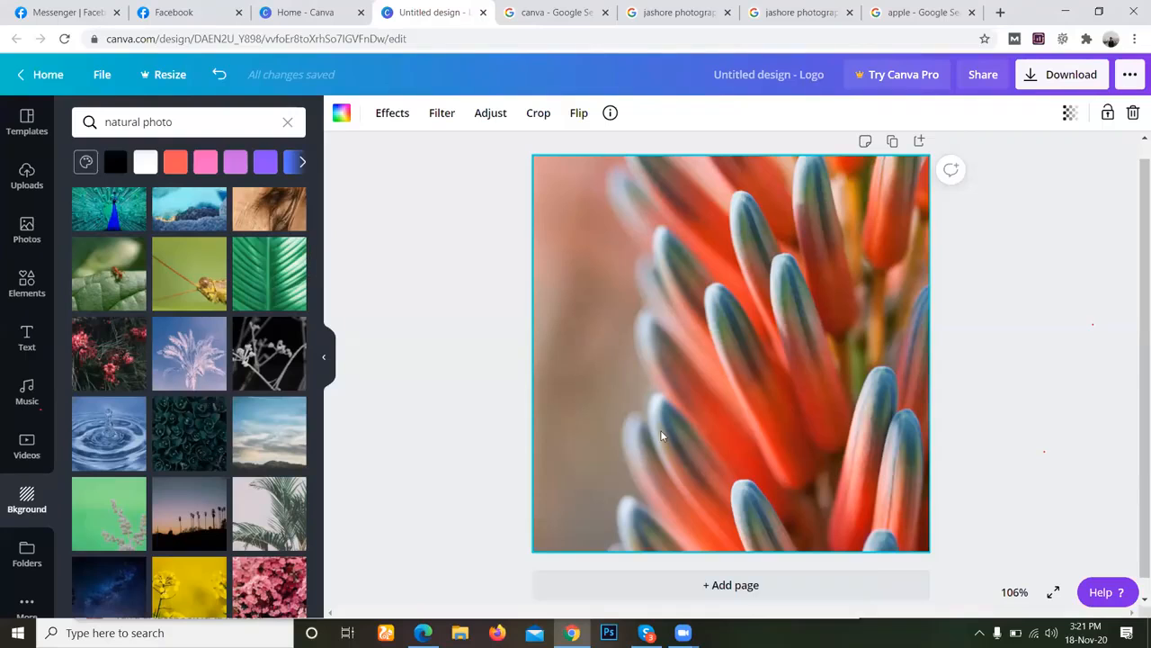
scroll(170, 424, "up", 4)
scroll(159, 348, "up", 3)
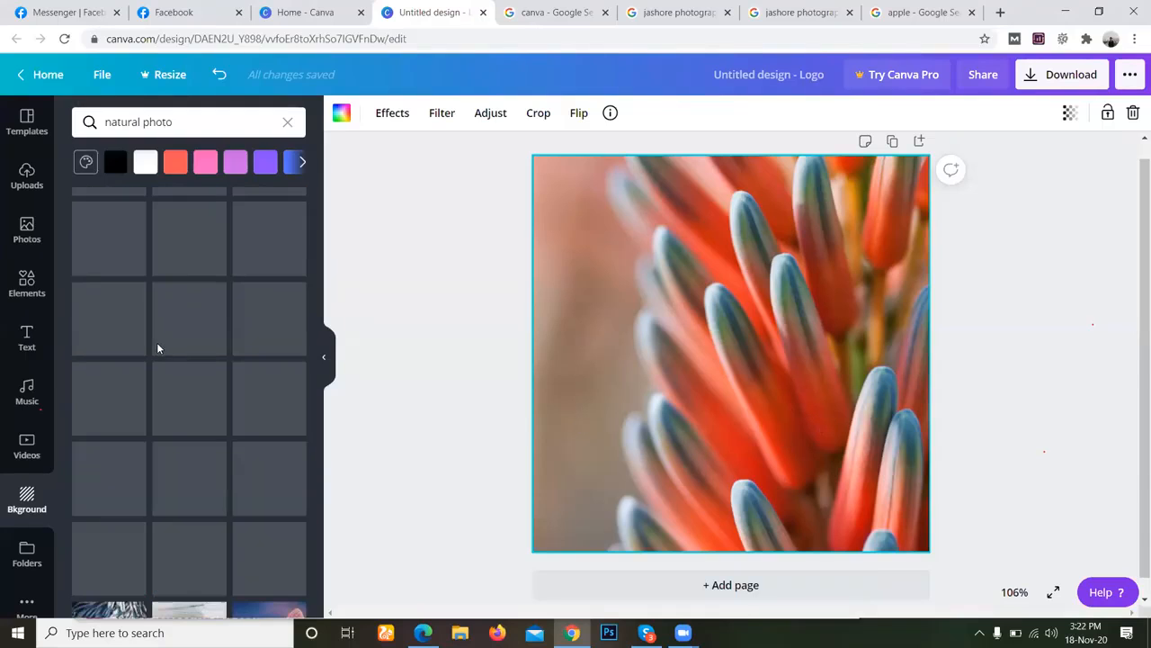
Switch to the Facebook page setup and copy the page name "Jashore photography".
left_click(185, 14)
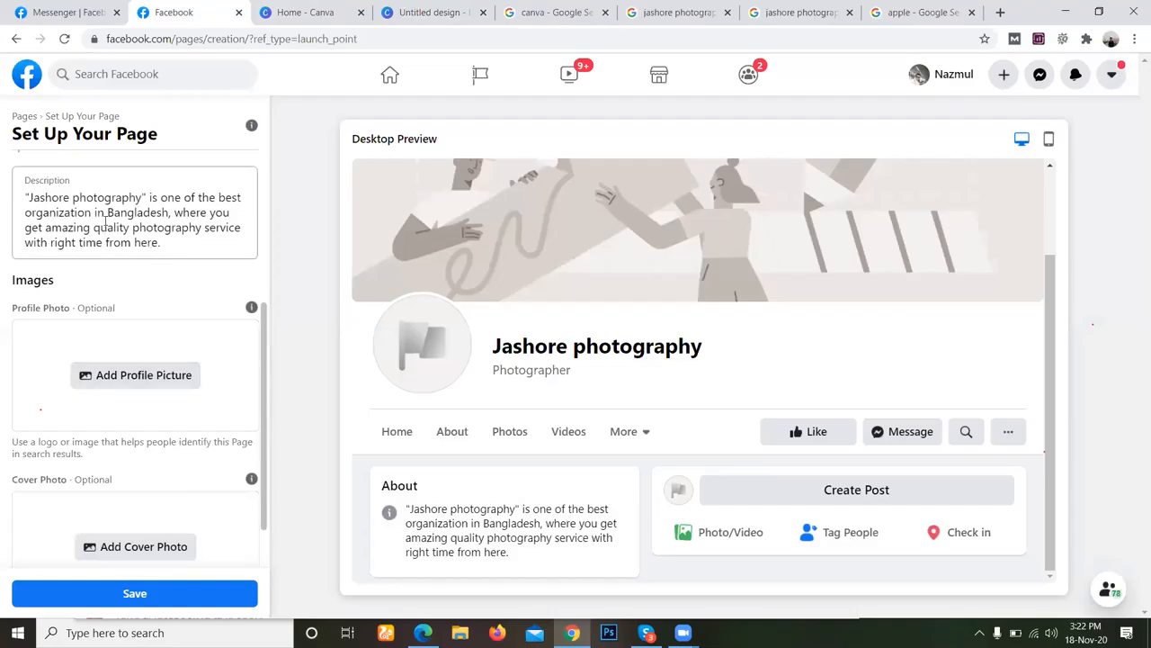
scroll(106, 220, "up", 3)
triple_click(107, 221)
right_click(106, 220)
left_click(144, 277)
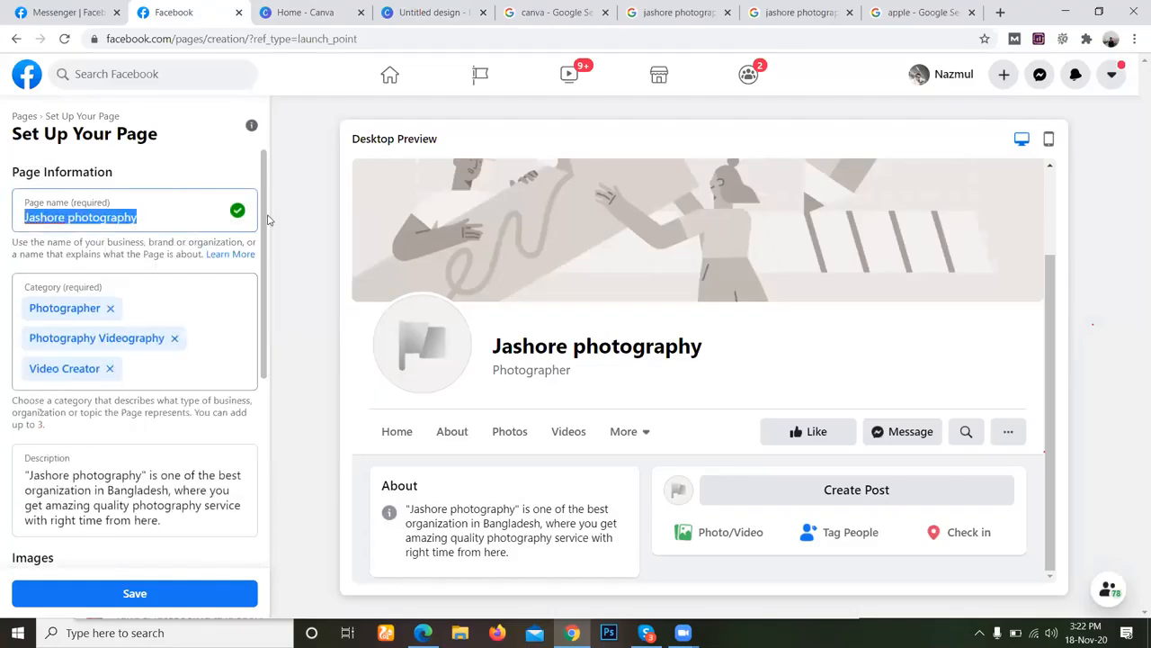
In the Canva logo design, add the copied name "Jashore photography" as a heading and scale it down to font size 25.2.
left_click(311, 13)
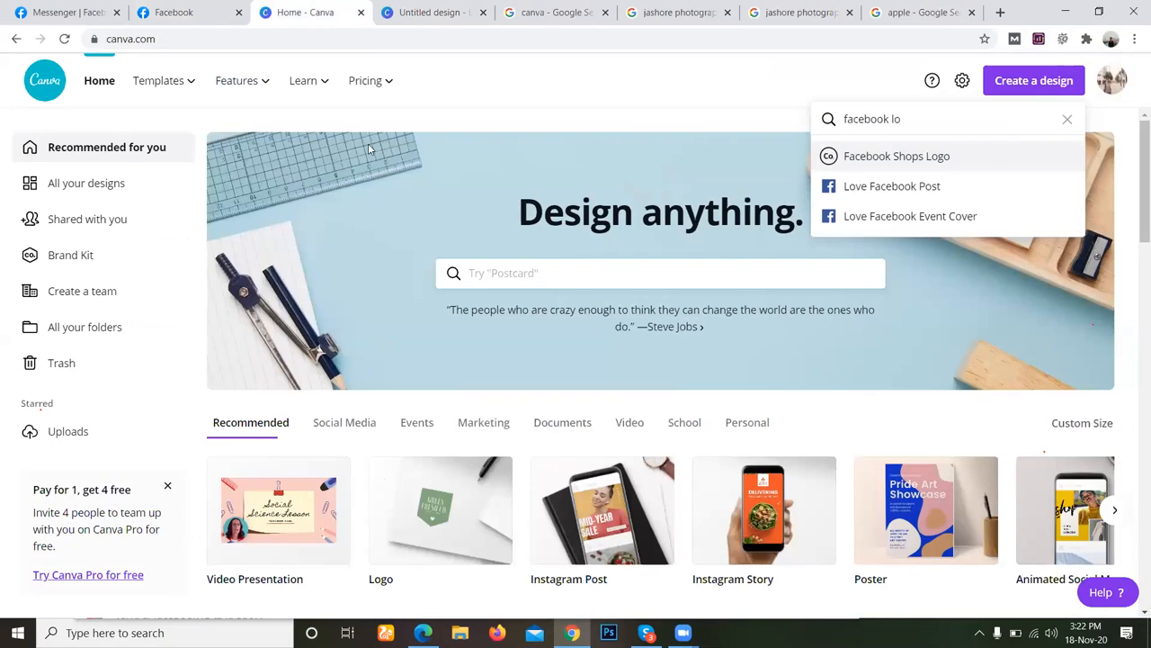
key("ctrl+Tab")
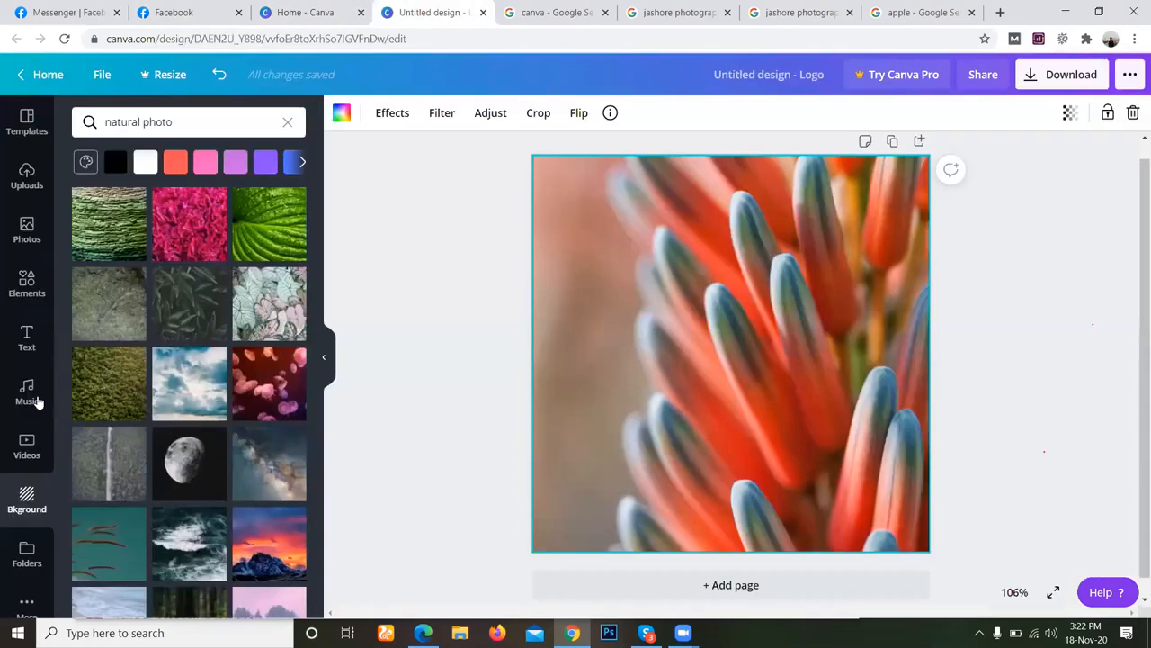
left_click(27, 337)
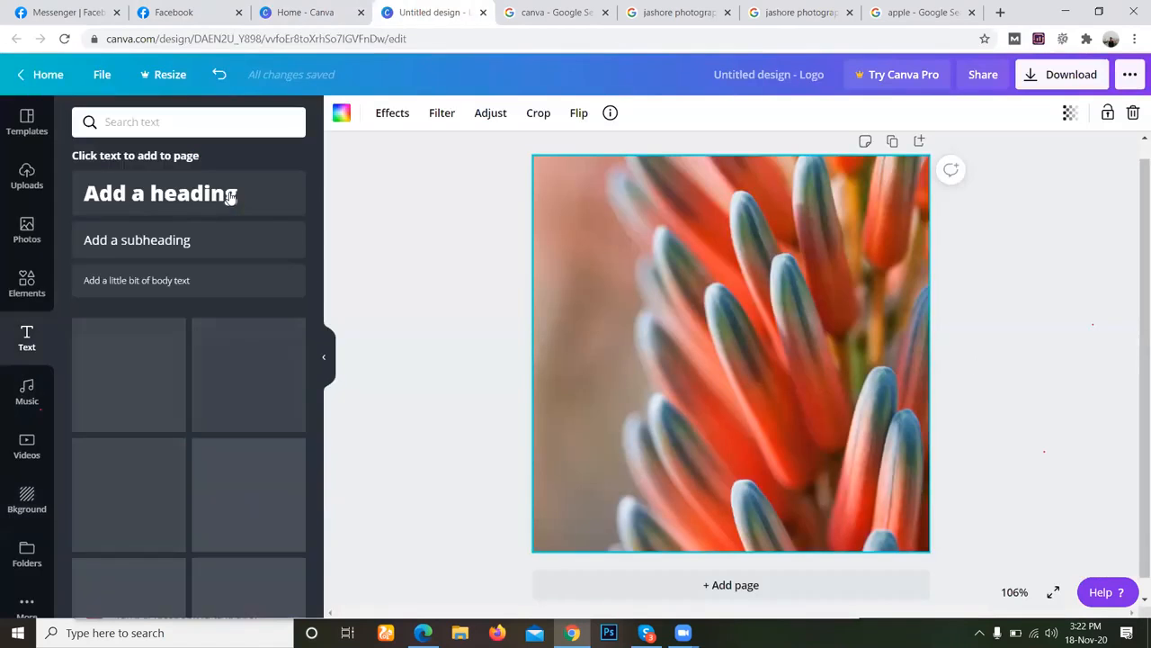
left_click(231, 197)
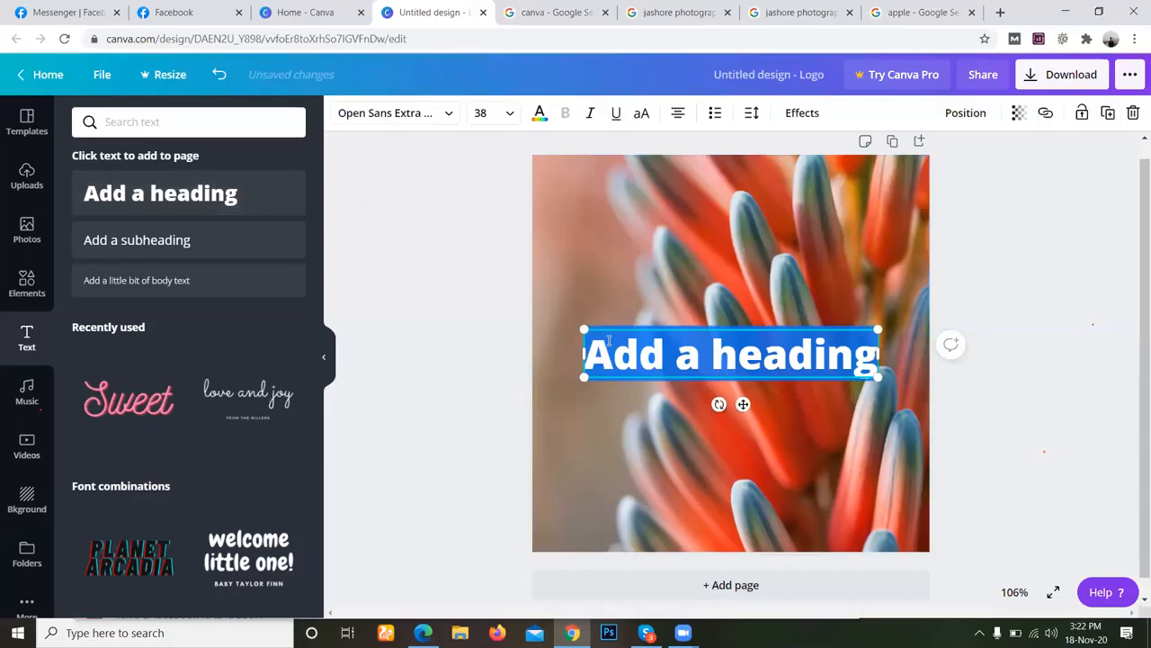
key("ctrl+v")
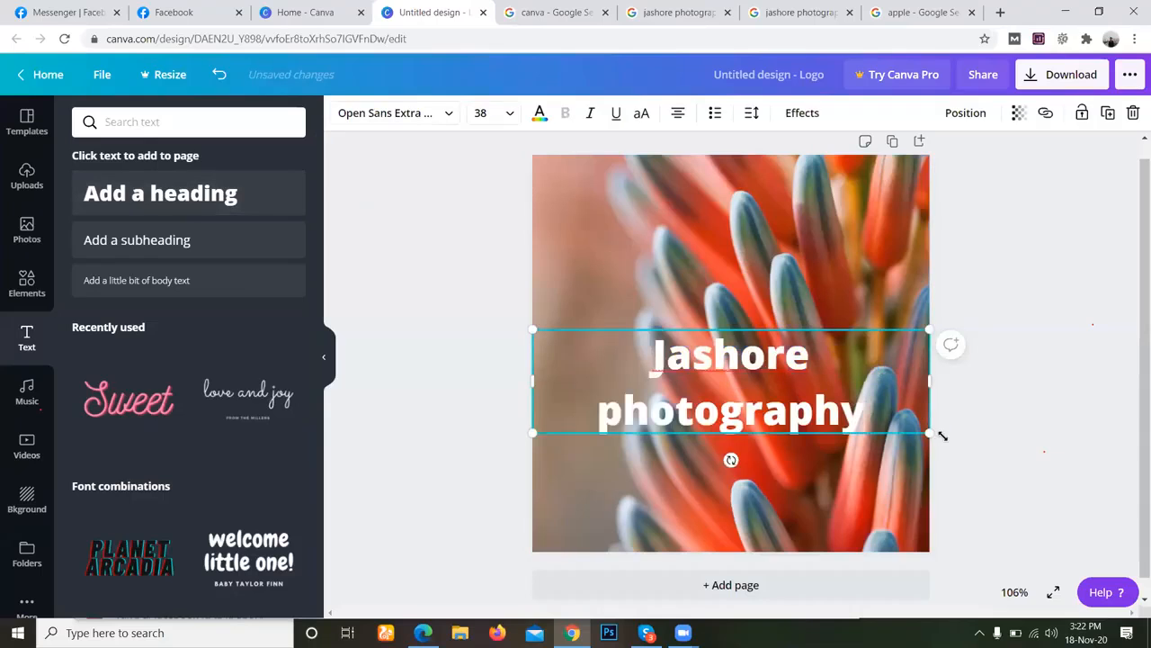
left_click_drag(929, 434, 795, 396)
left_click_drag(739, 325, 754, 323)
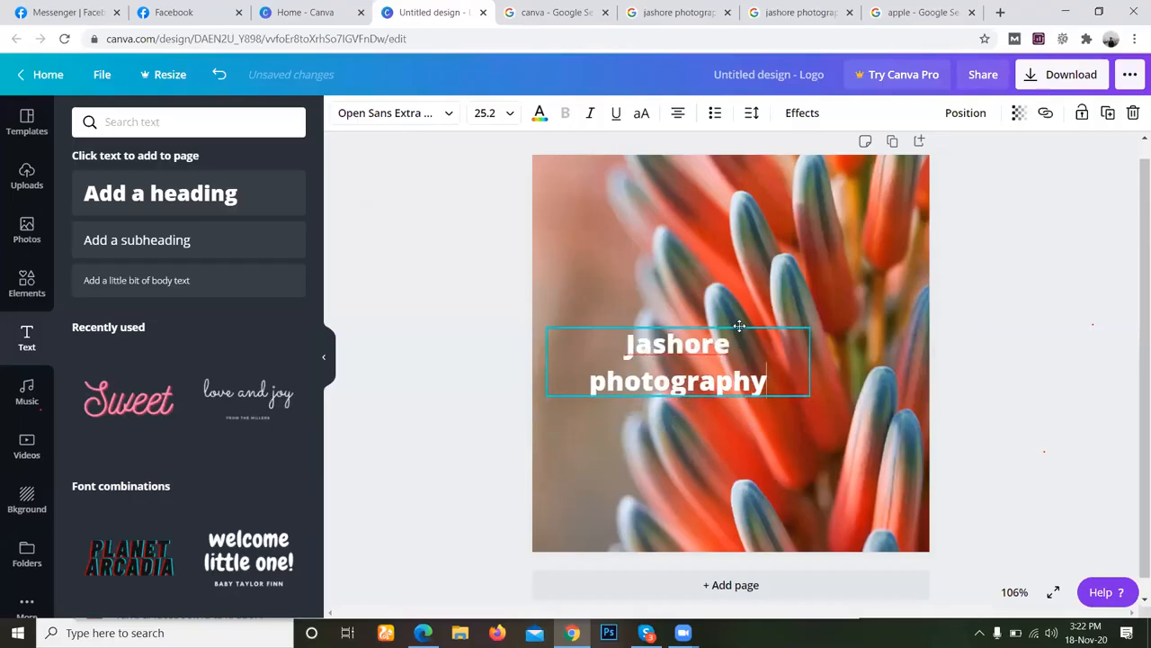
Check the DM Jashore Batch-6 group chat in Skype, return to Canva and nudge the "Jashore photography" heading slightly right and up.
left_click(646, 633)
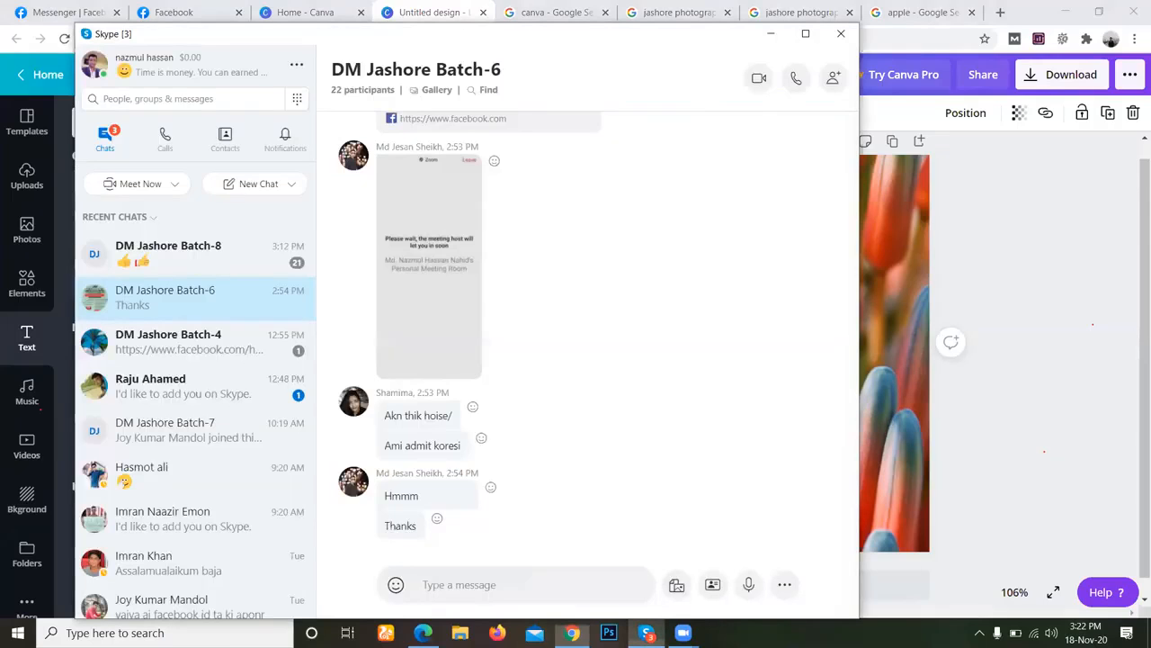
left_click(645, 632)
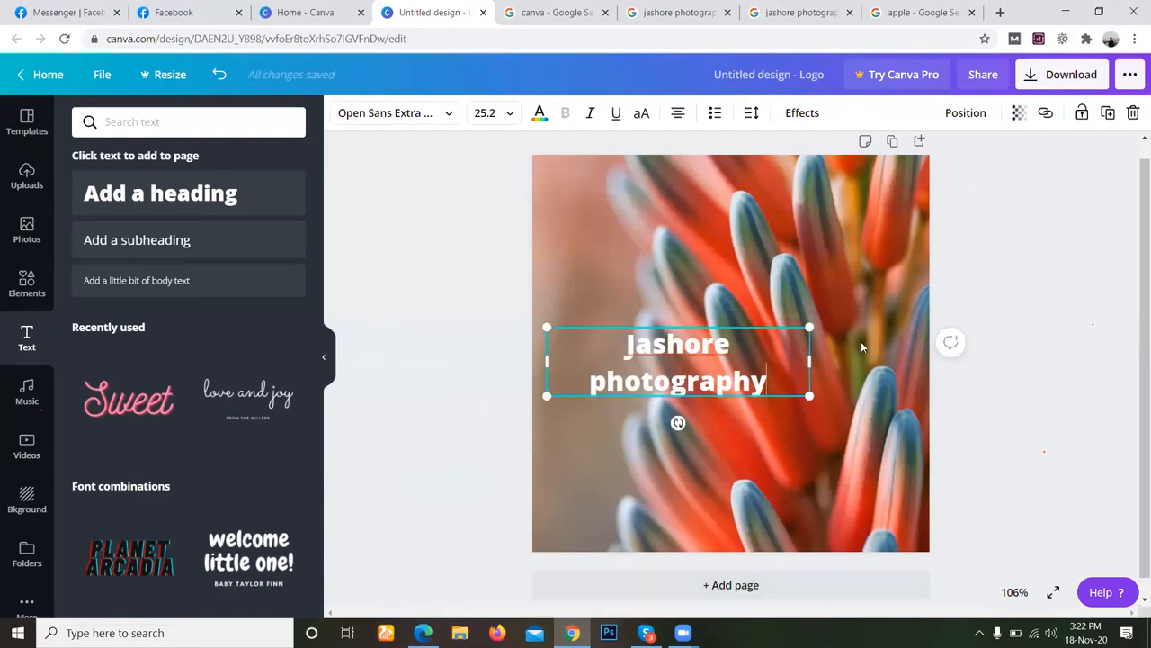
left_click_drag(696, 324, 713, 321)
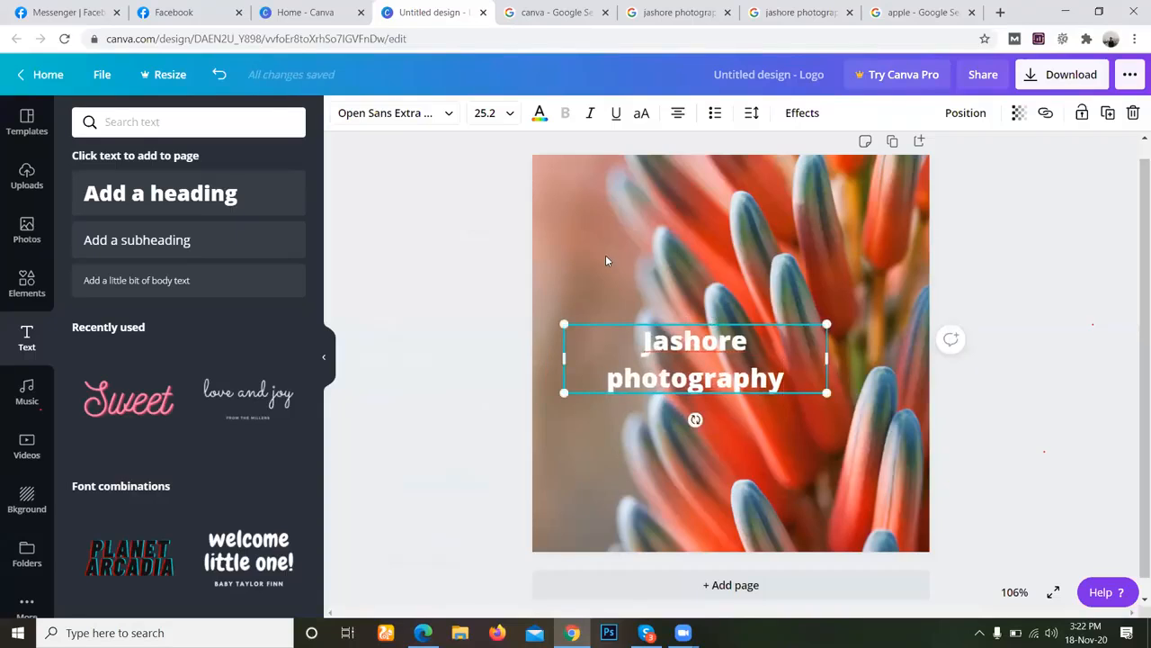
Try blue, green, orange, purple, pink, red, grey and black default colors on the heading text, finishing with white.
left_click(539, 115)
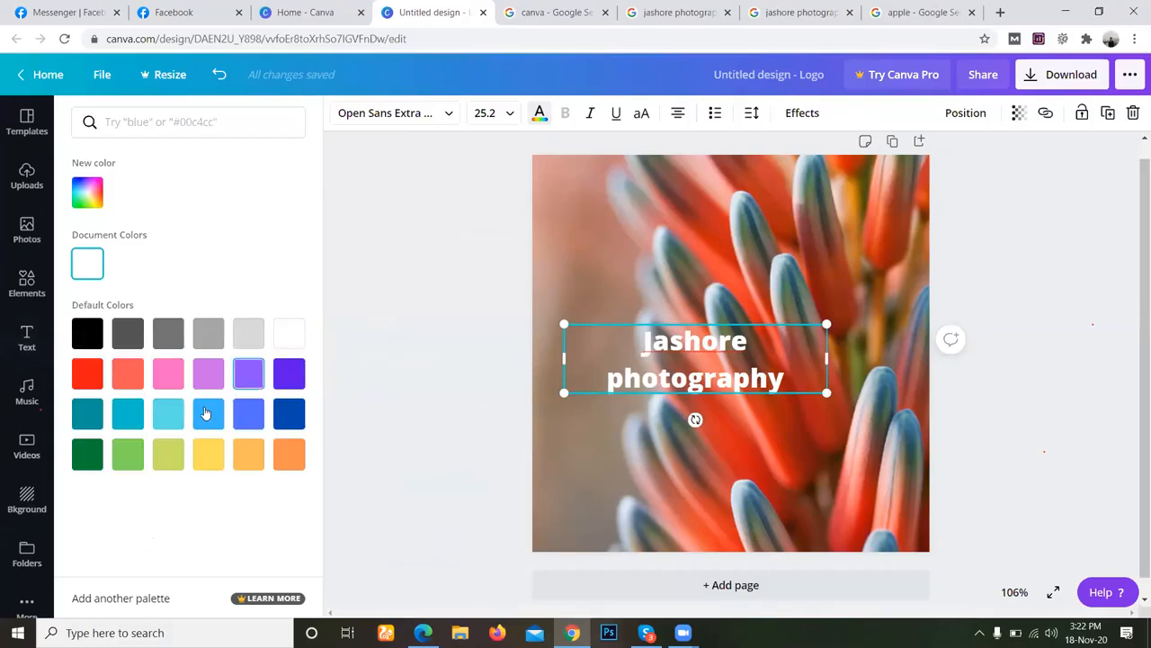
left_click(206, 413)
left_click(168, 413)
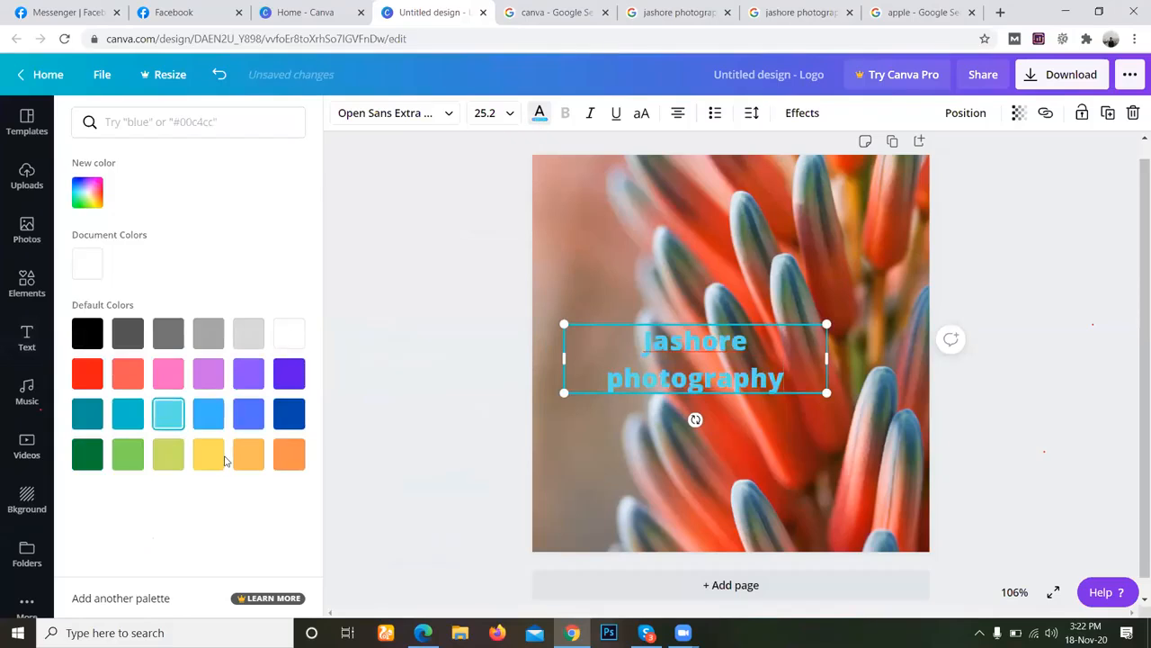
left_click(168, 450)
left_click(124, 456)
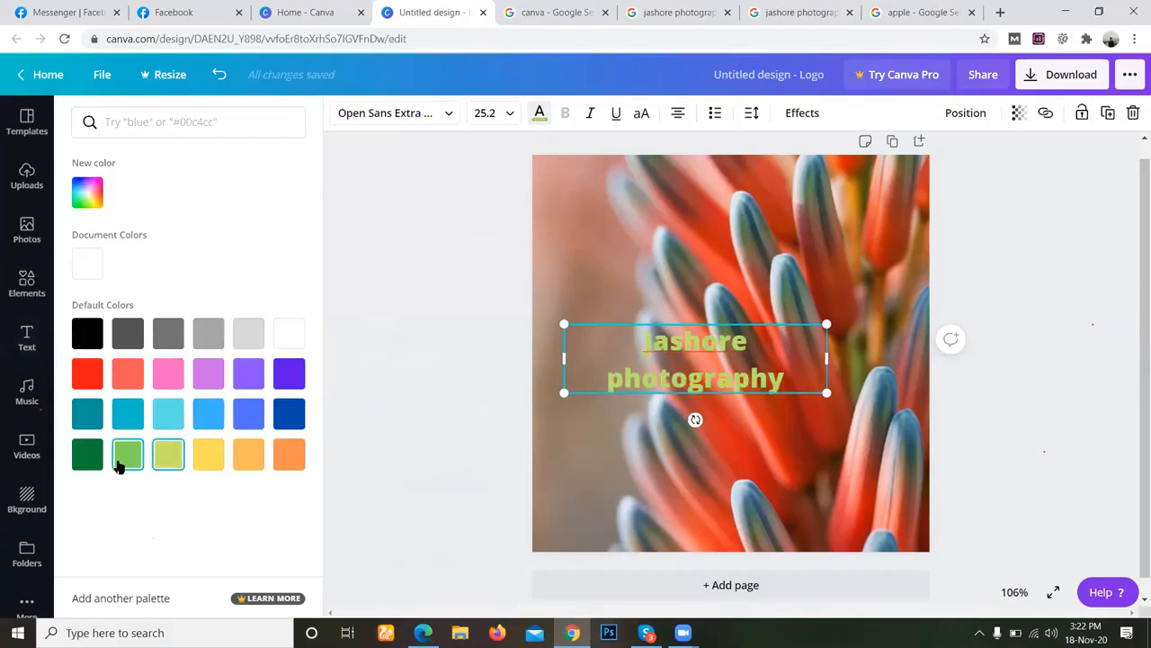
left_click(90, 457)
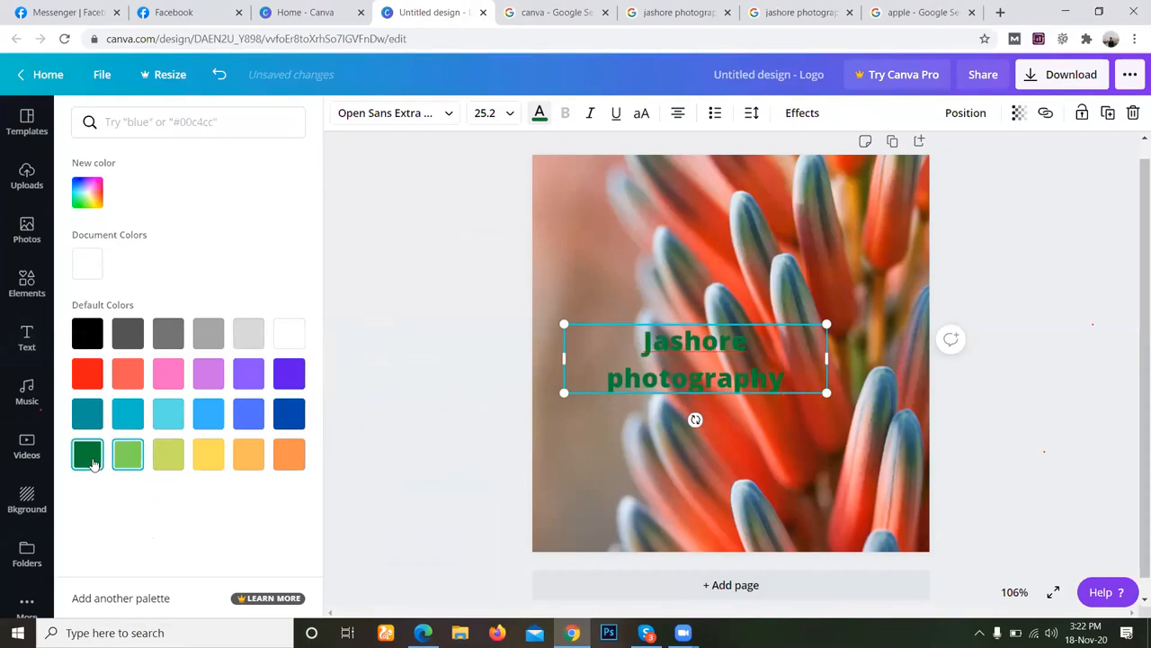
left_click(289, 456)
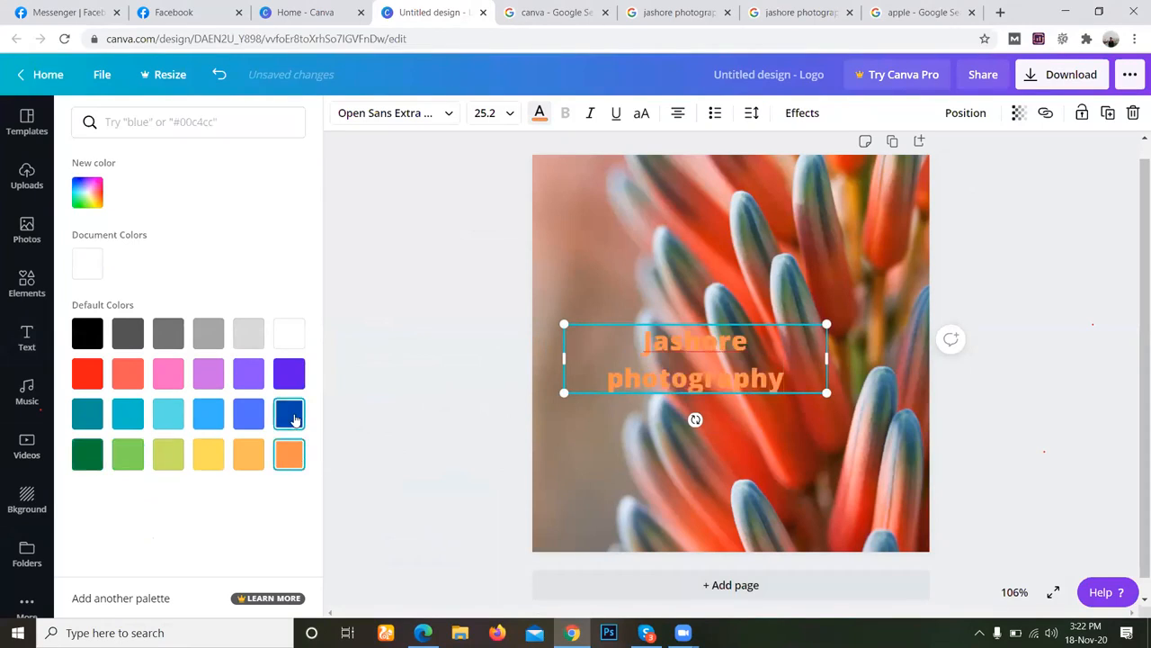
left_click(292, 418)
left_click(298, 379)
left_click(250, 381)
left_click(206, 385)
left_click(160, 382)
left_click(128, 377)
left_click(94, 381)
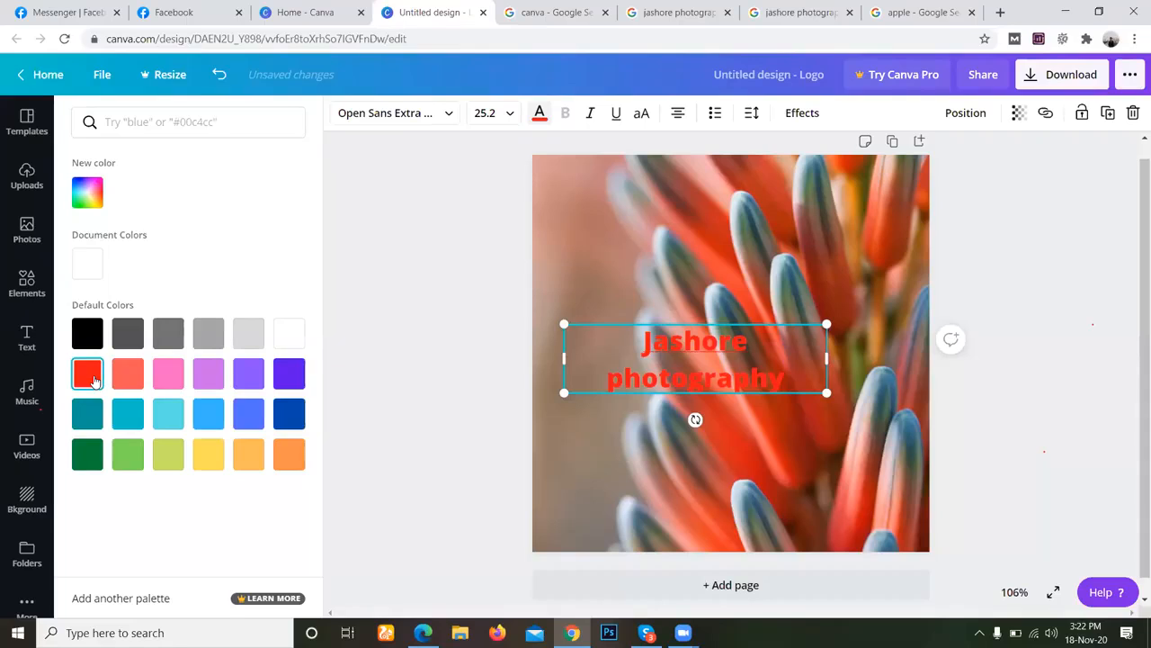
left_click(172, 347)
left_click(127, 335)
left_click(87, 335)
left_click(286, 334)
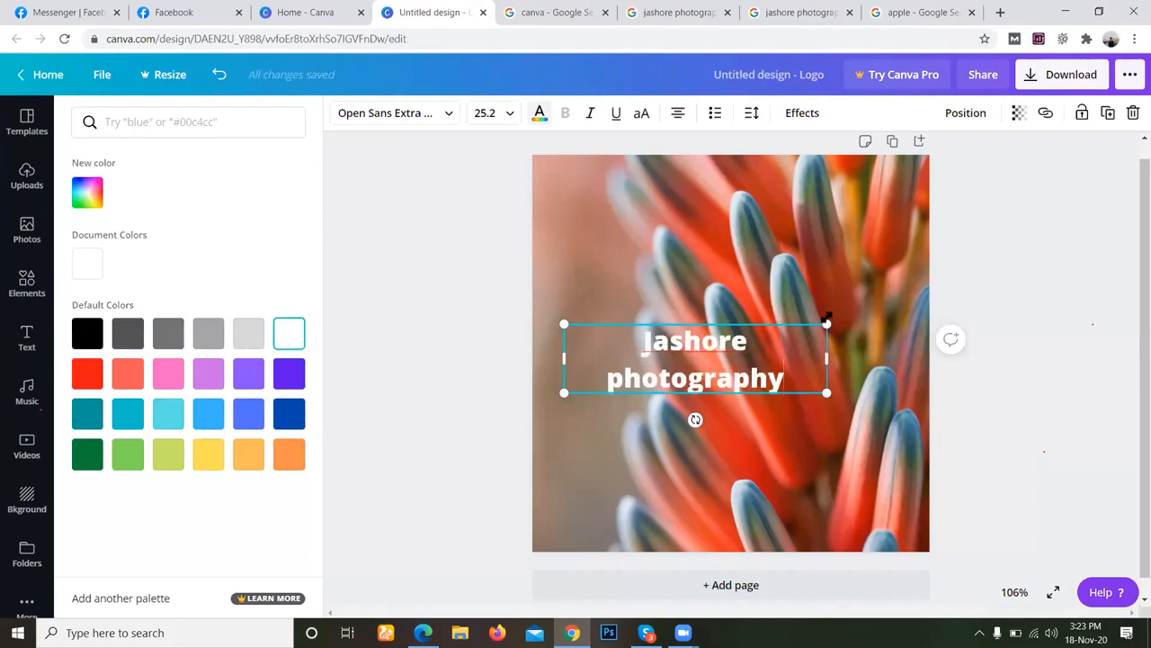
Scale the heading down to font size 19.8, check the Skype group chat and return to the logo design.
left_click_drag(826, 321, 771, 339)
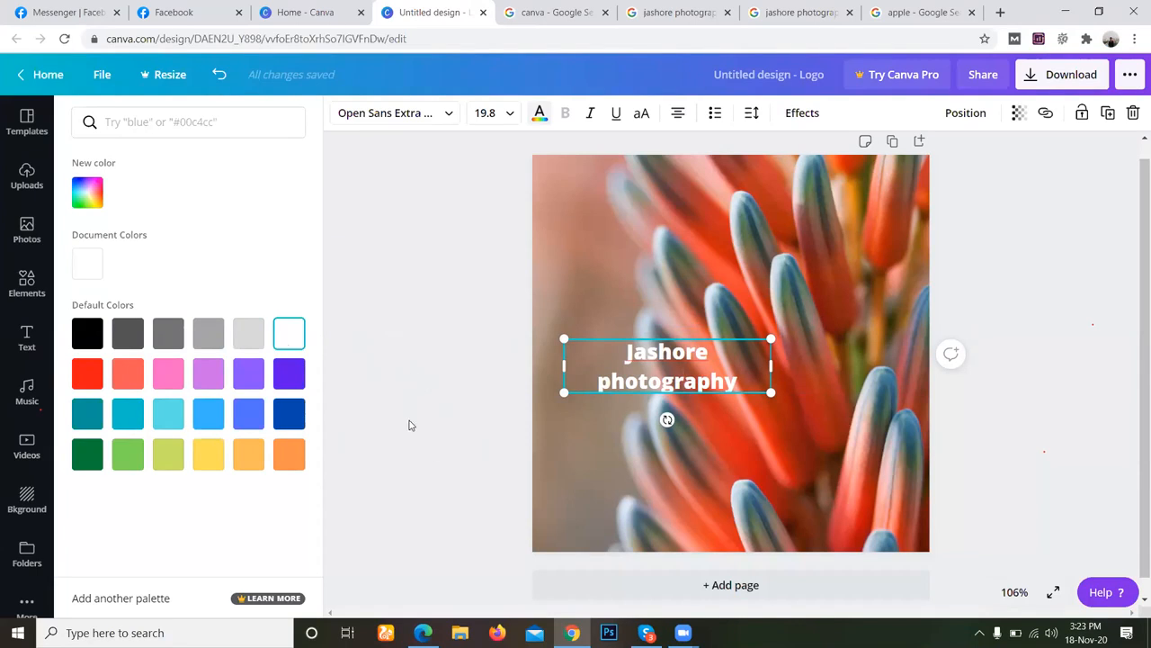
left_click(647, 633)
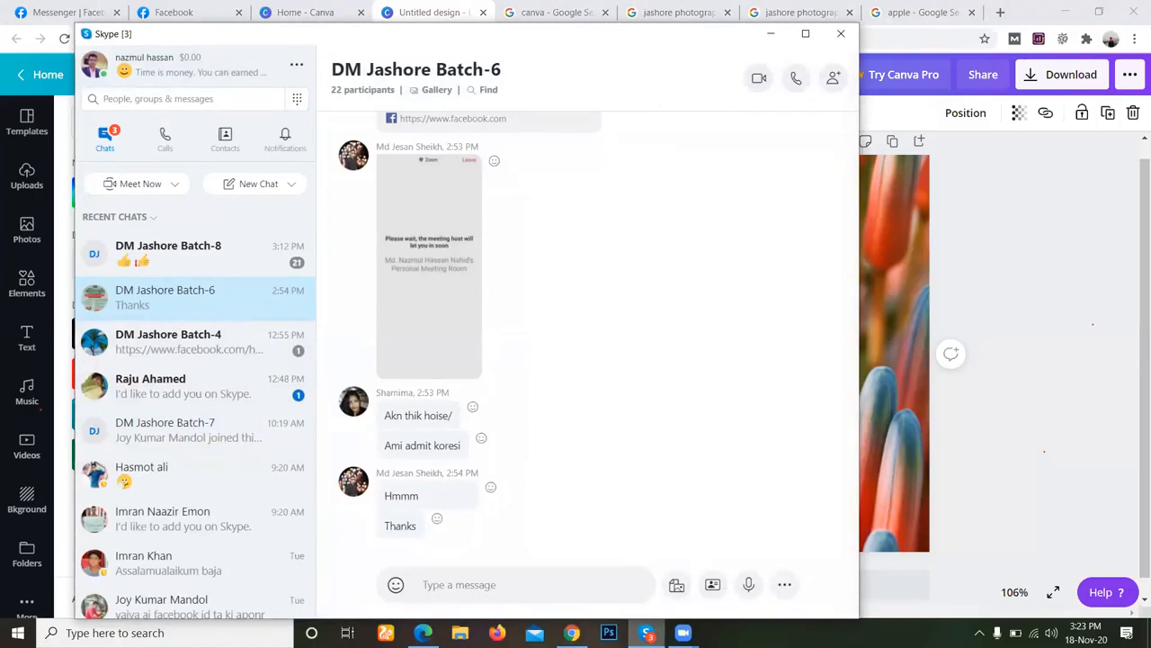
left_click(647, 632)
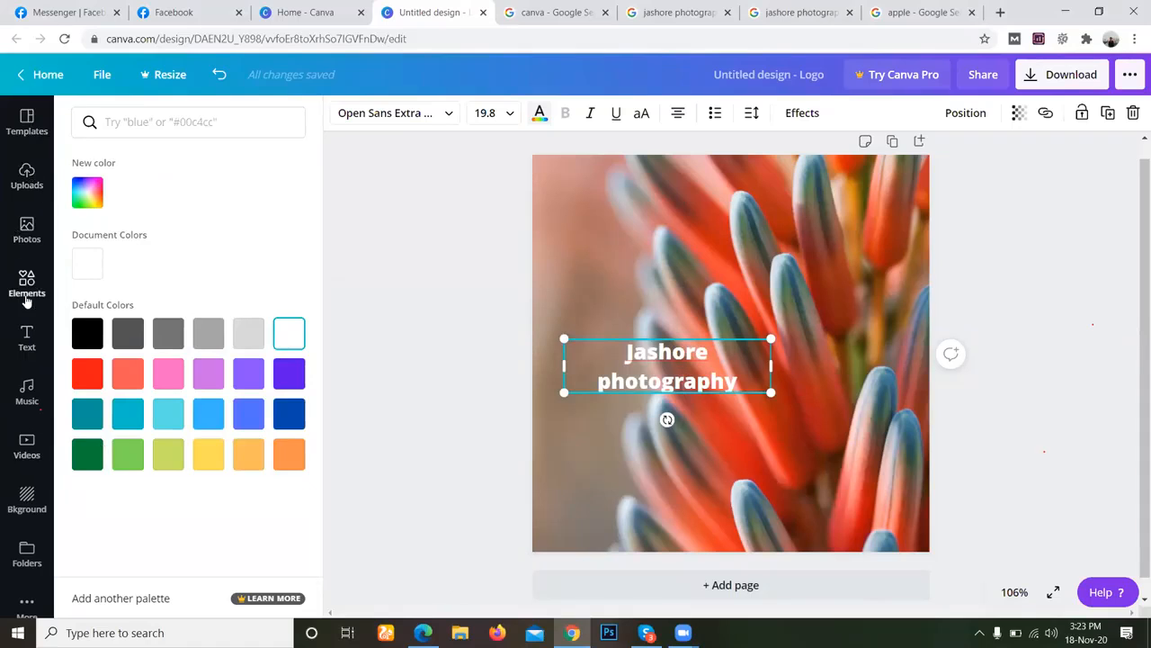
Add the recently used pink "Sweet" text style to the logo and browse the other font combinations.
left_click(27, 293)
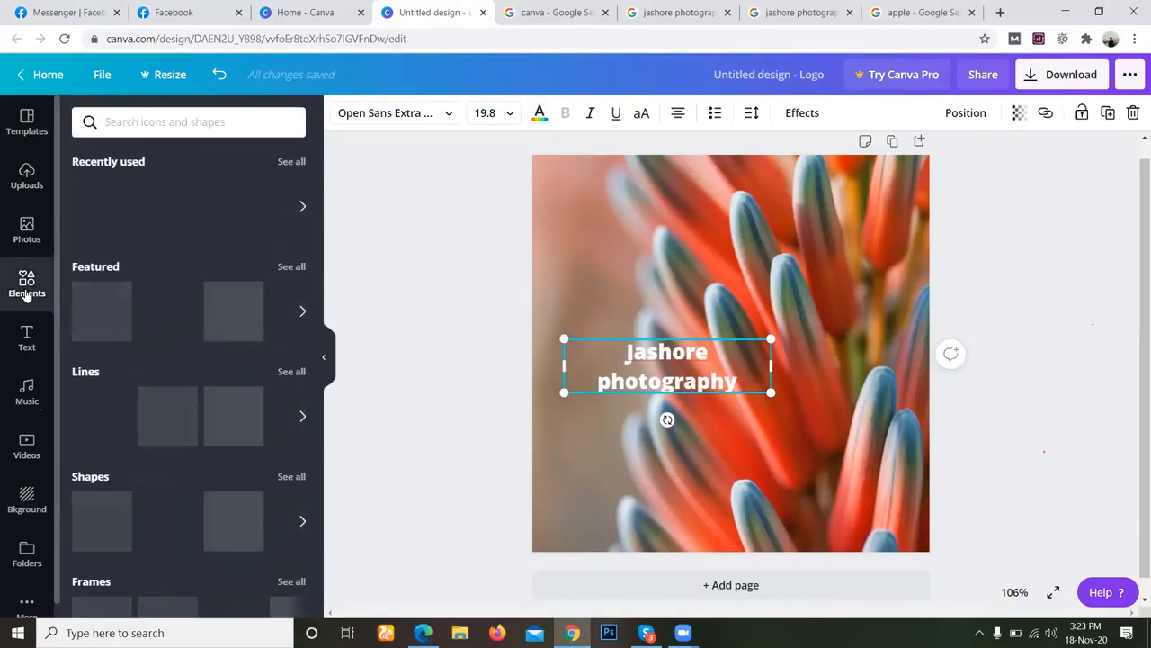
left_click(26, 335)
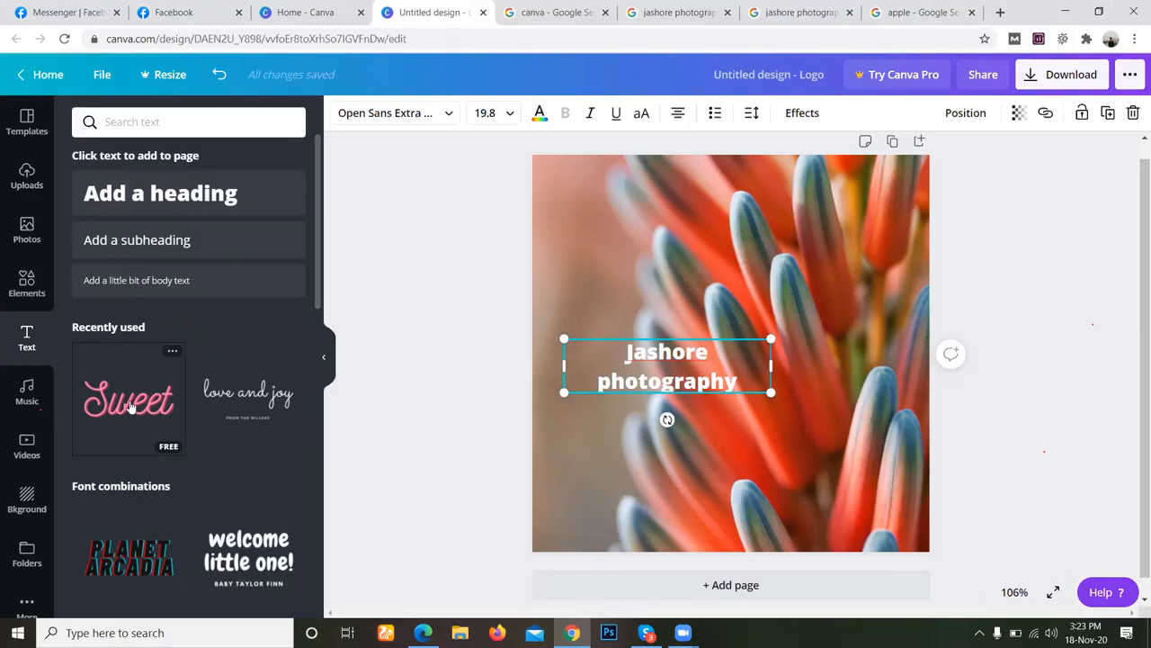
left_click(131, 407)
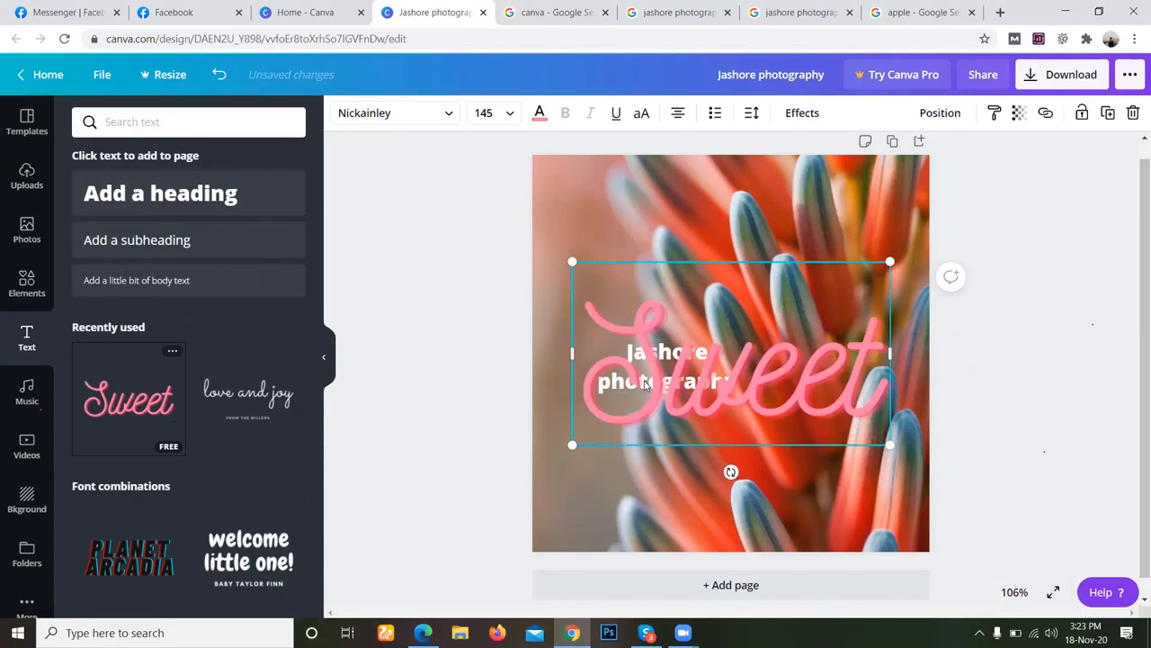
scroll(253, 437, "down", 5)
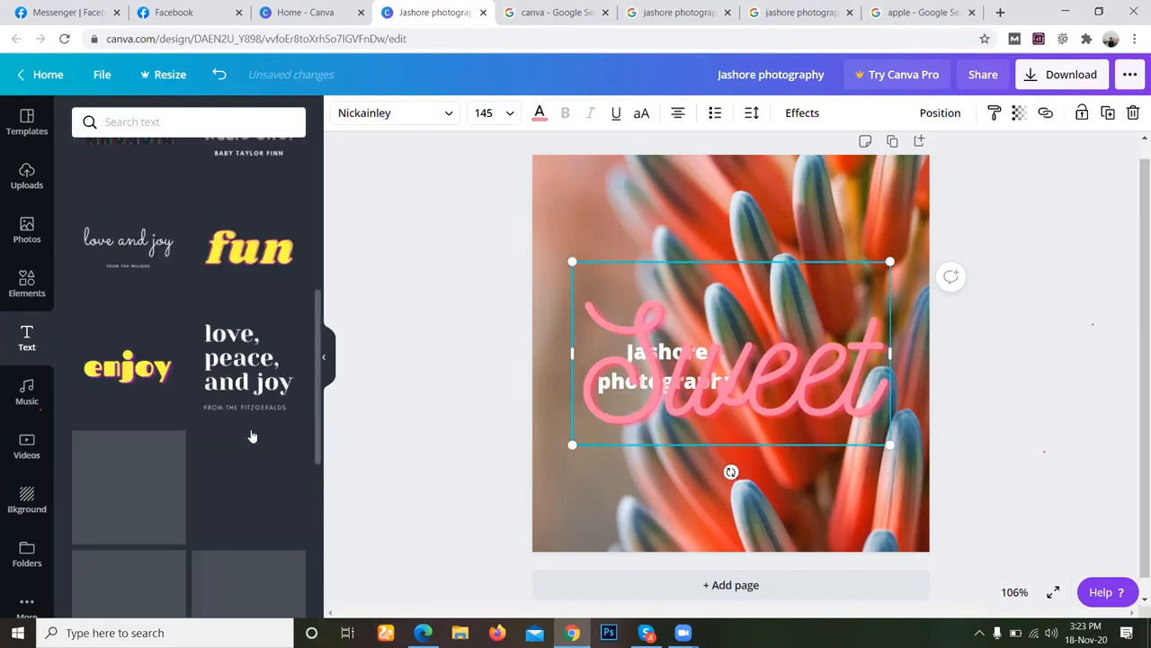
scroll(253, 436, "down", 10)
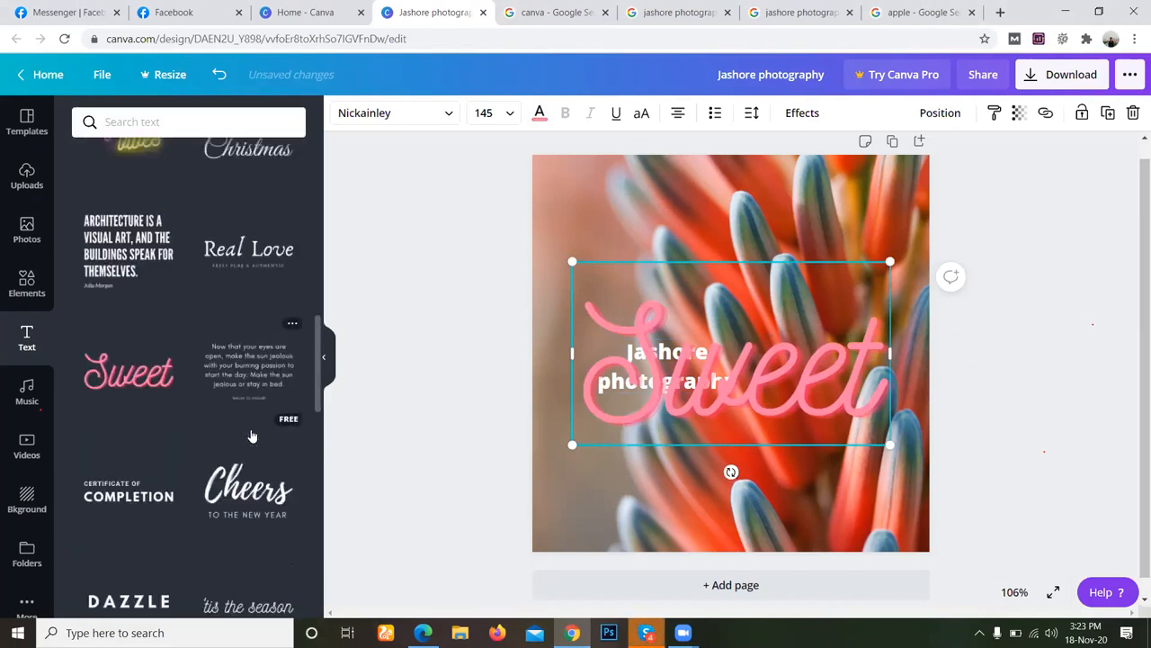
scroll(252, 436, "down", 2)
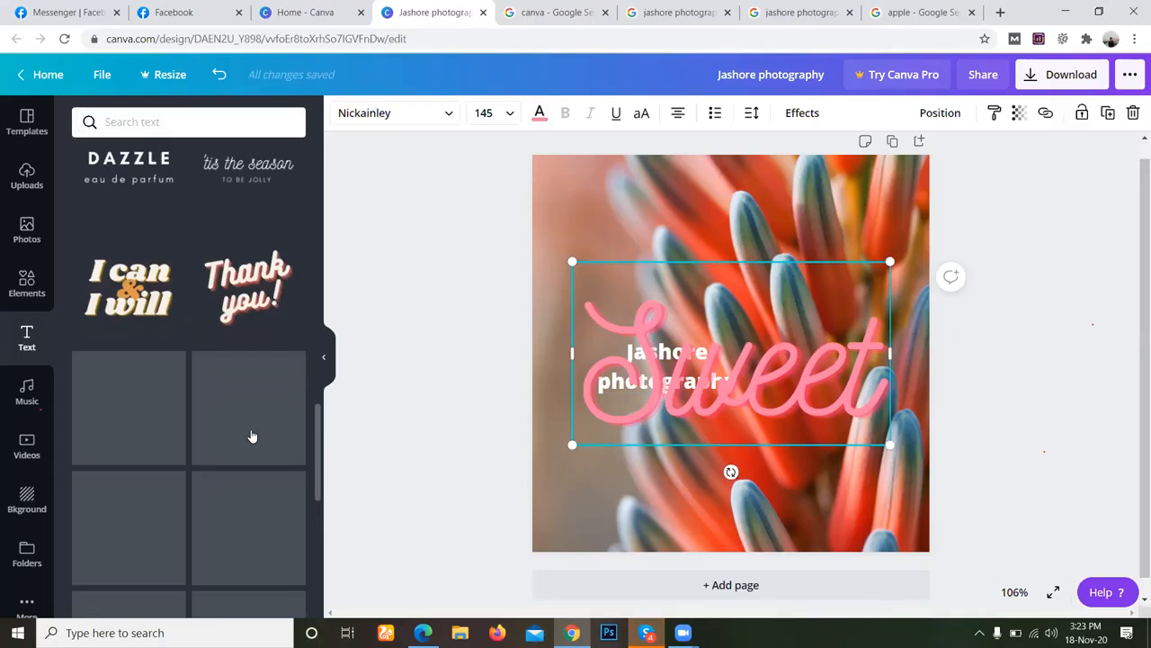
scroll(253, 436, "down", 8)
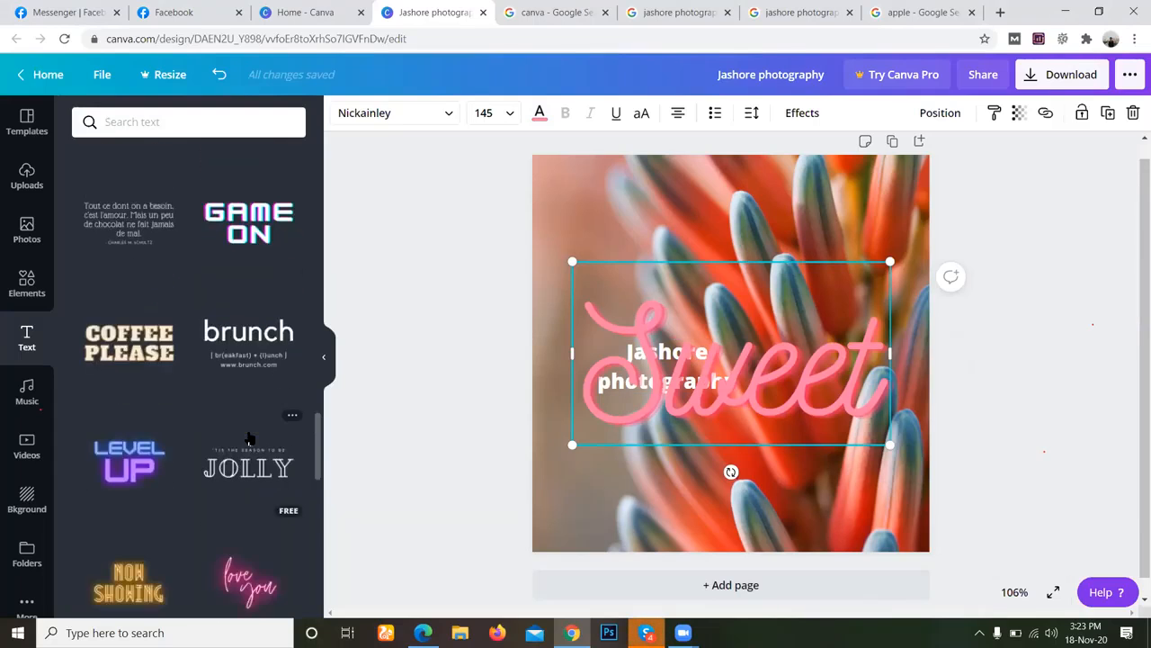
scroll(251, 438, "down", 5)
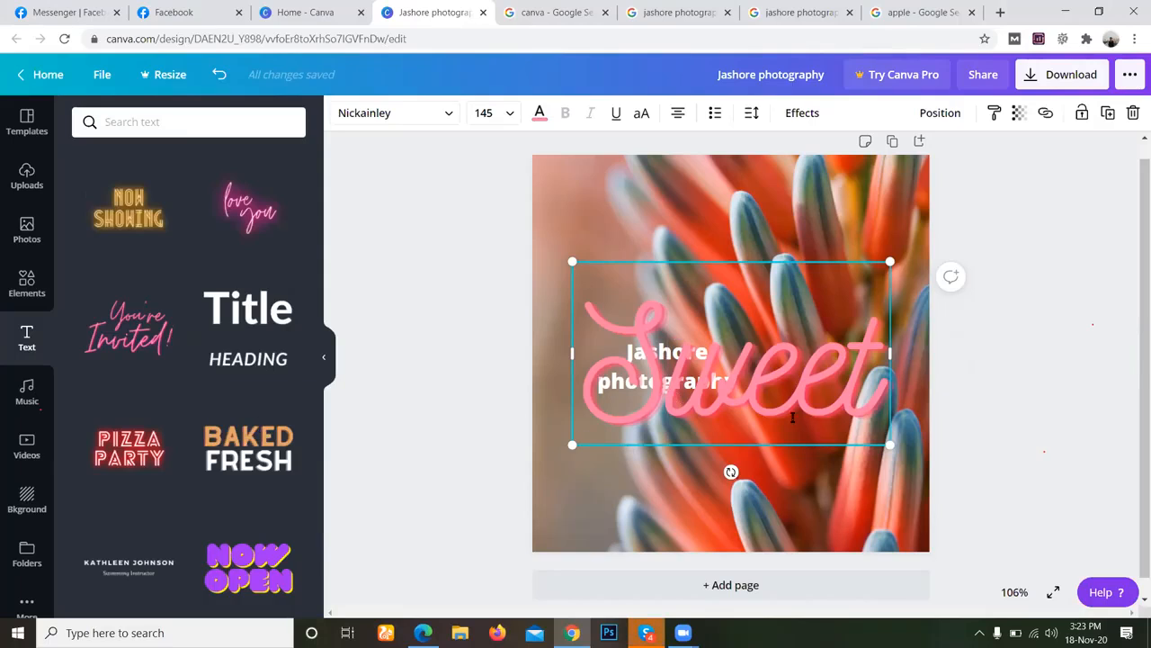
left_click(882, 397)
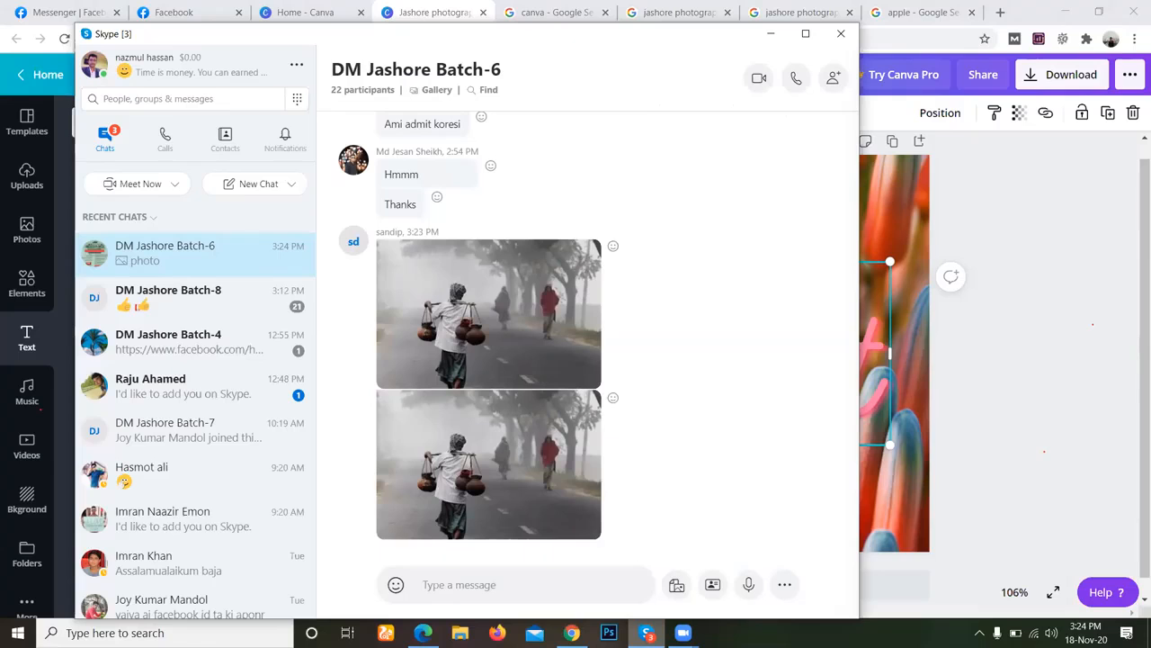
View the shared foggy road and palm tree photos in the Skype group chat, and return to the Canva design.
left_click(537, 471)
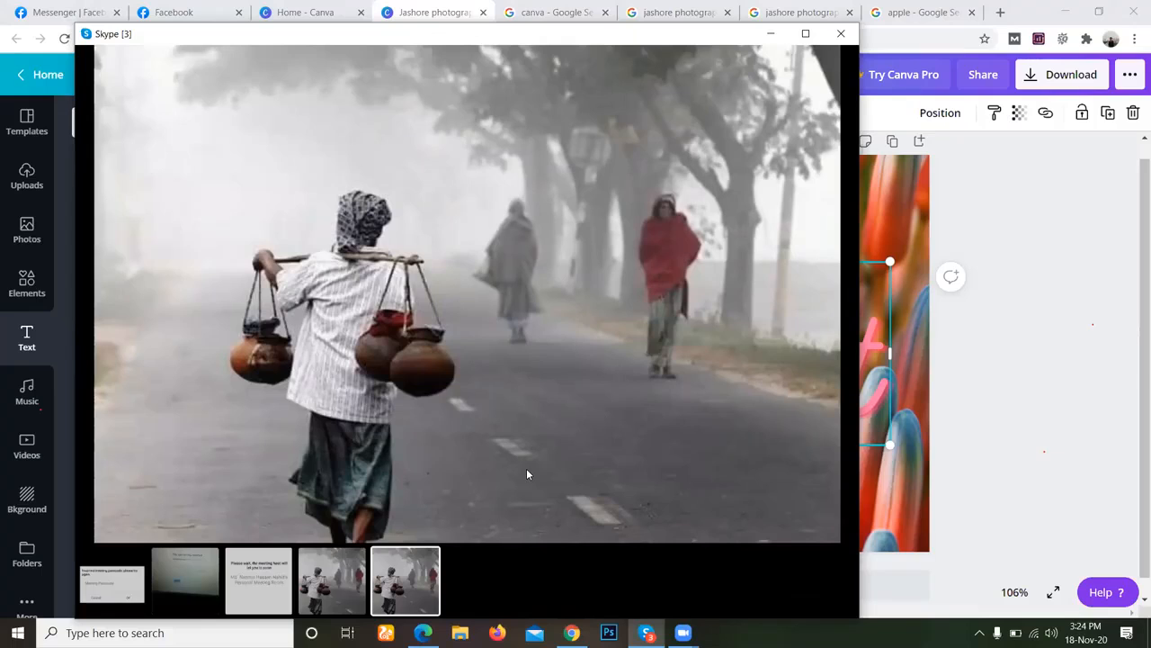
mouse_move(377, 364)
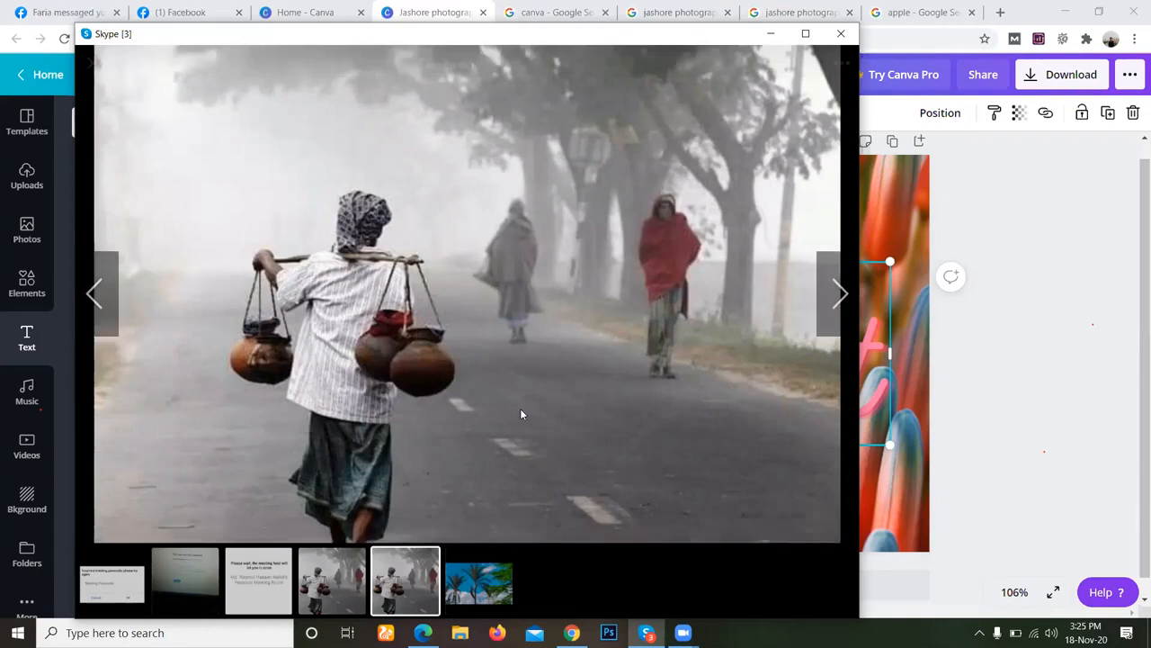
left_click(482, 580)
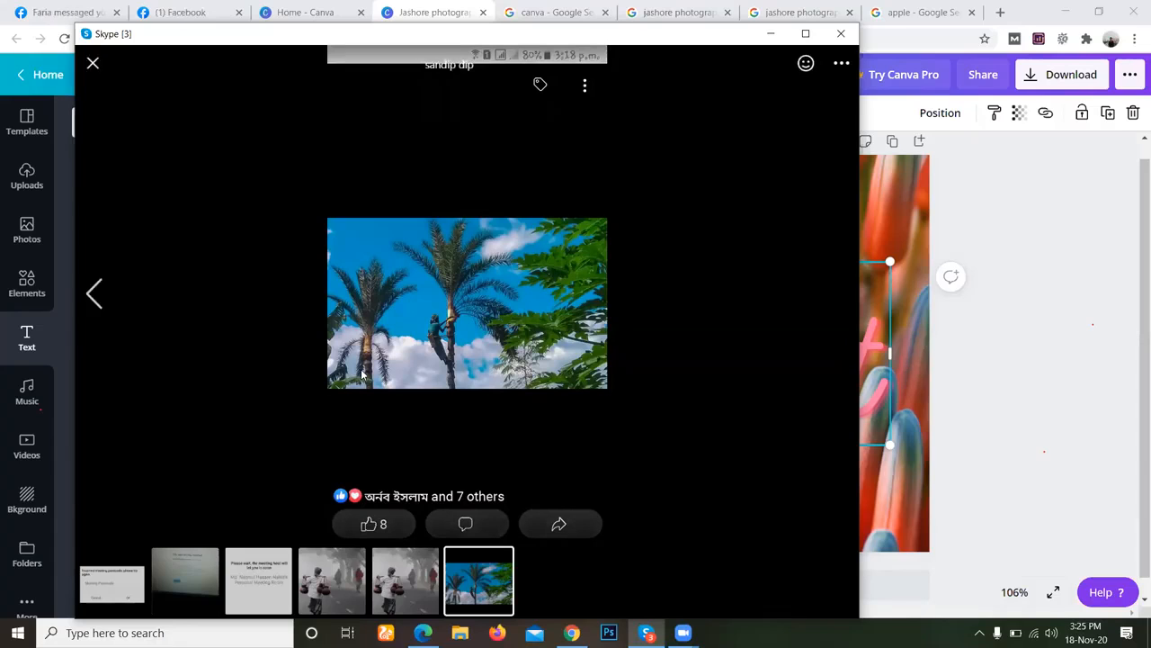
left_click(571, 632)
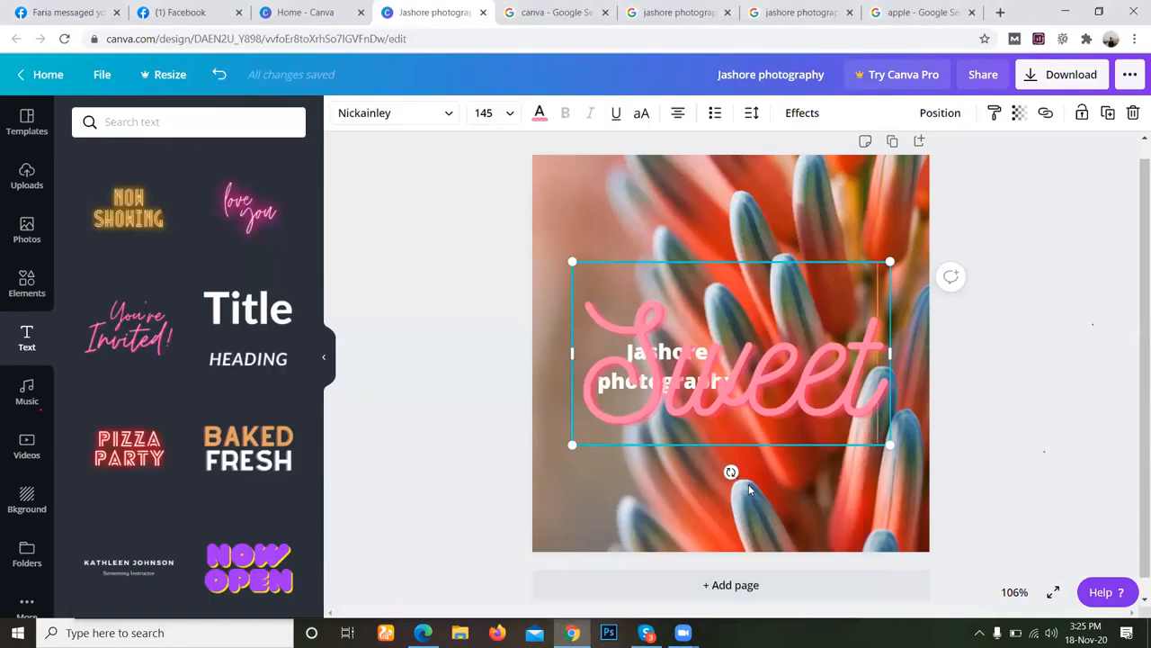
Paste the page name "Jashore photography" into the "Sweet" text and set its font size to 28.
type("Jashore photography")
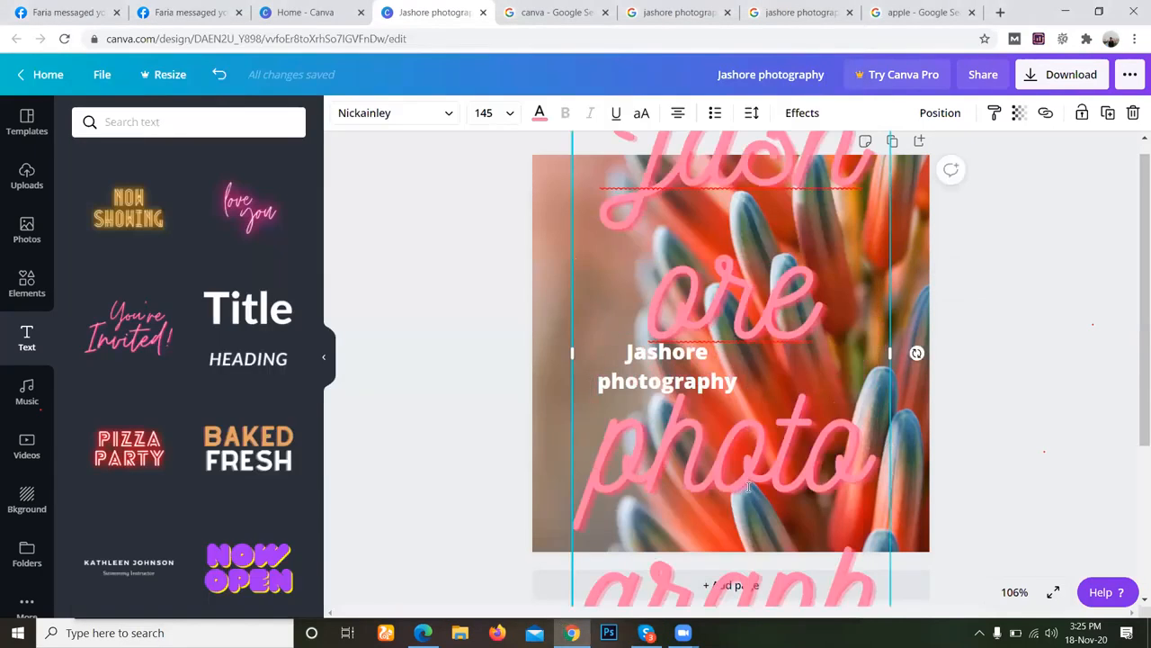
left_click(500, 117)
left_click(483, 422)
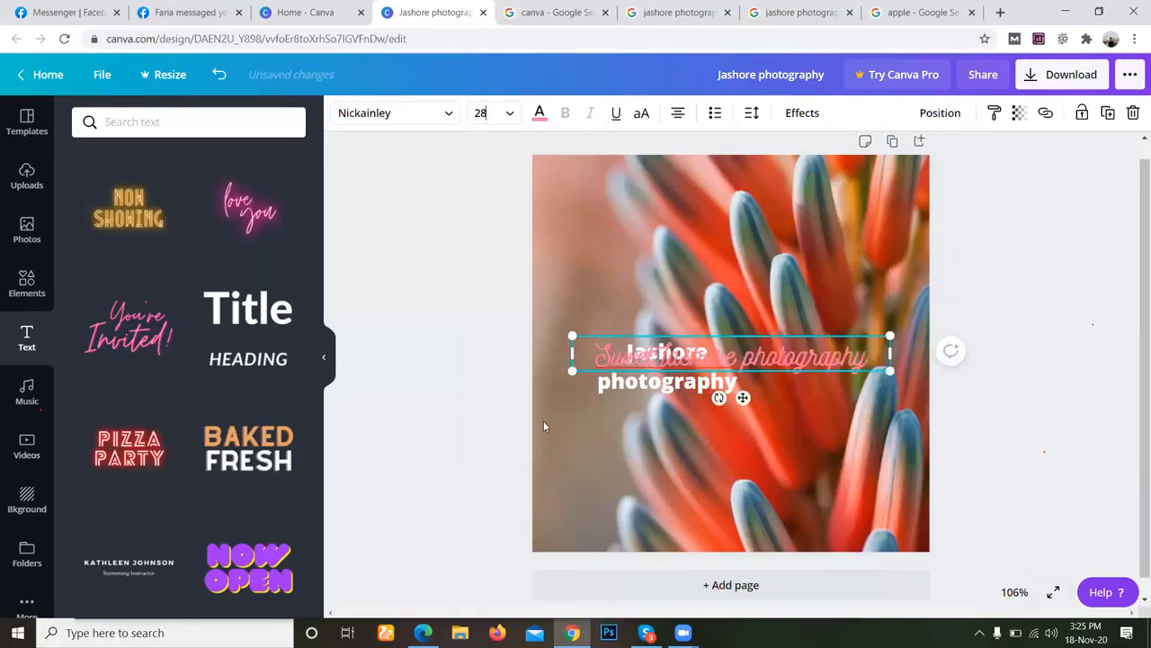
Move the script text below the white heading and delete the word "Sweet" from it.
left_click_drag(812, 371, 821, 450)
left_click(666, 435)
left_click_drag(664, 434, 594, 433)
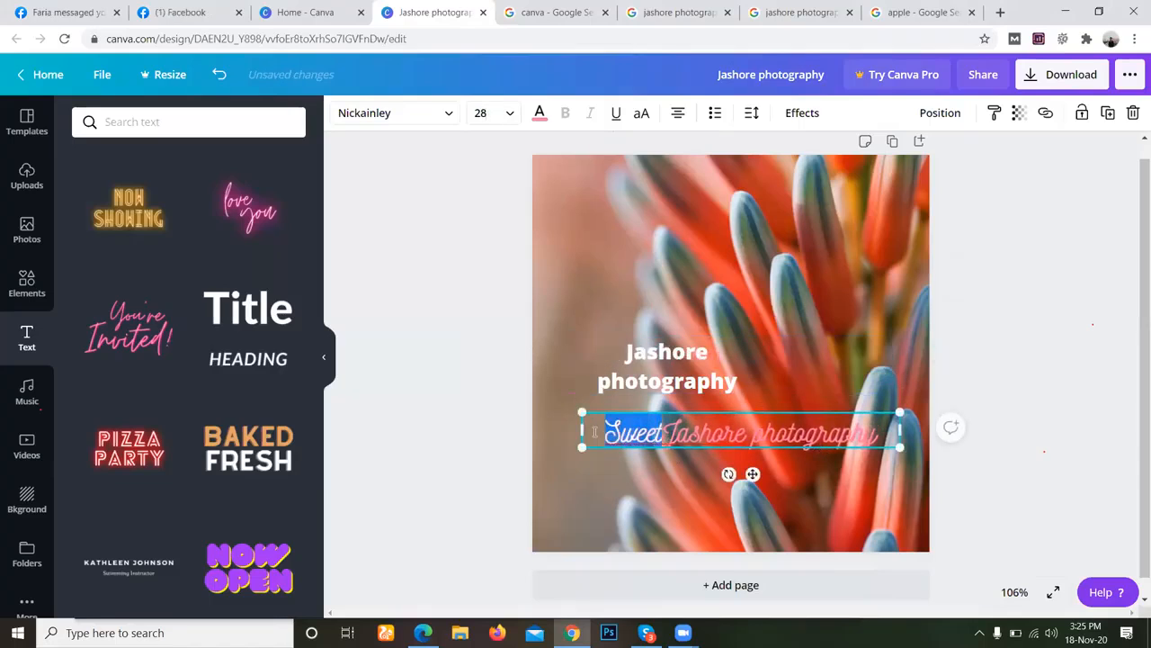
key("BackSpace")
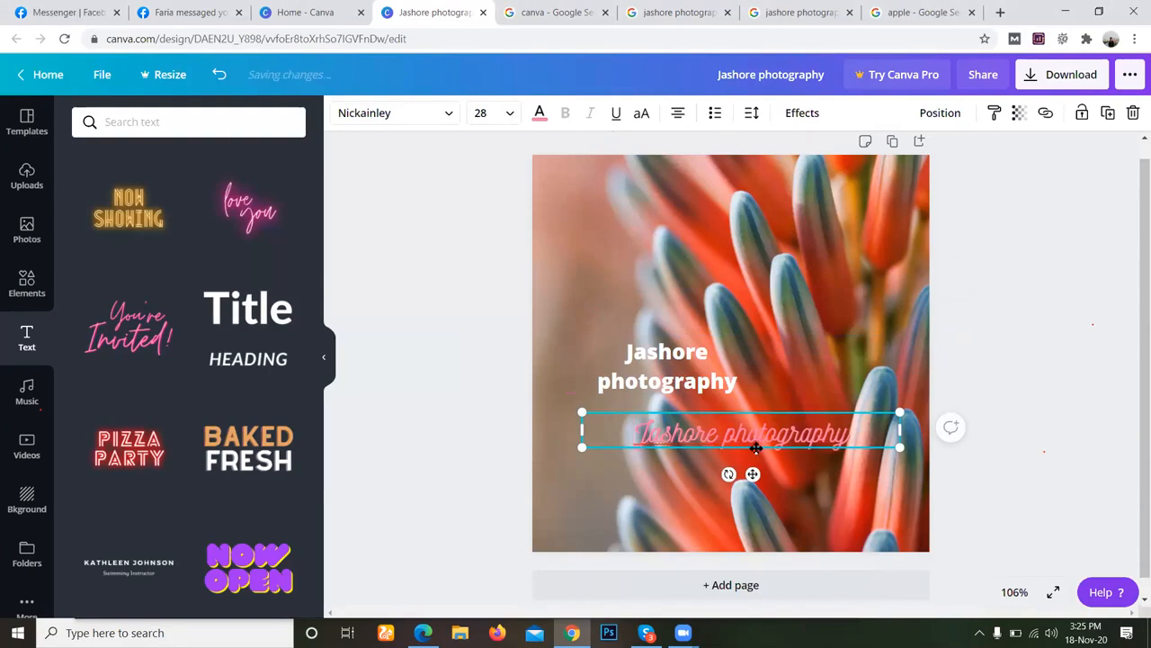
Shift the script "Jashore photography" text left and slightly down, and color all of it white.
left_click_drag(740, 471, 706, 465)
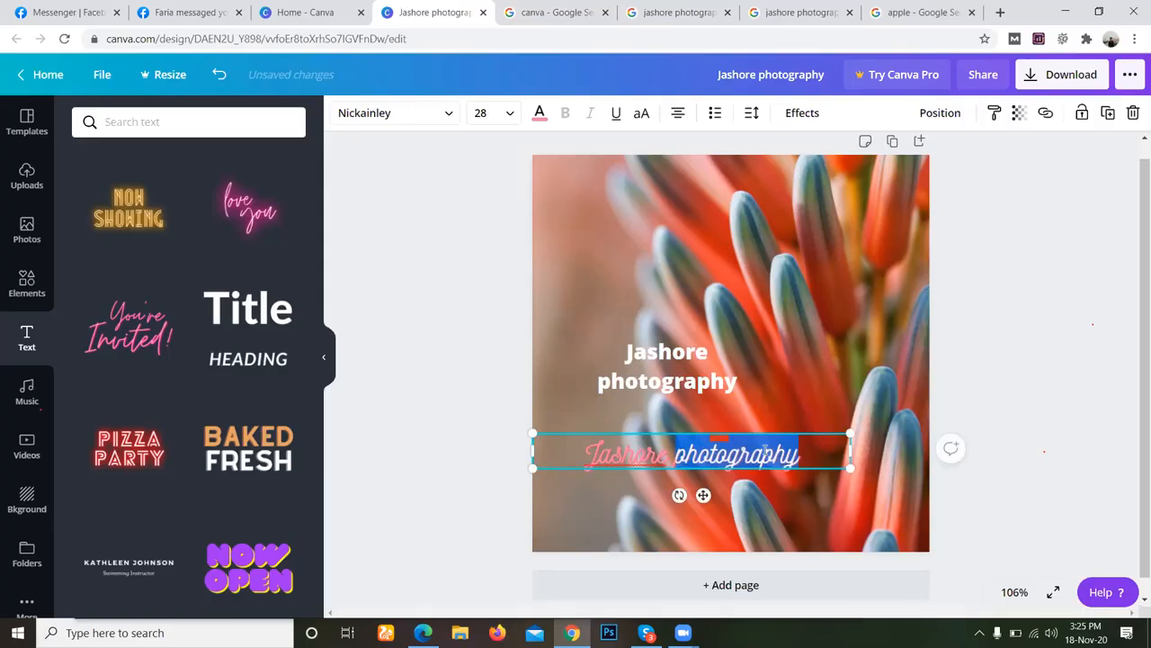
triple_click(765, 451)
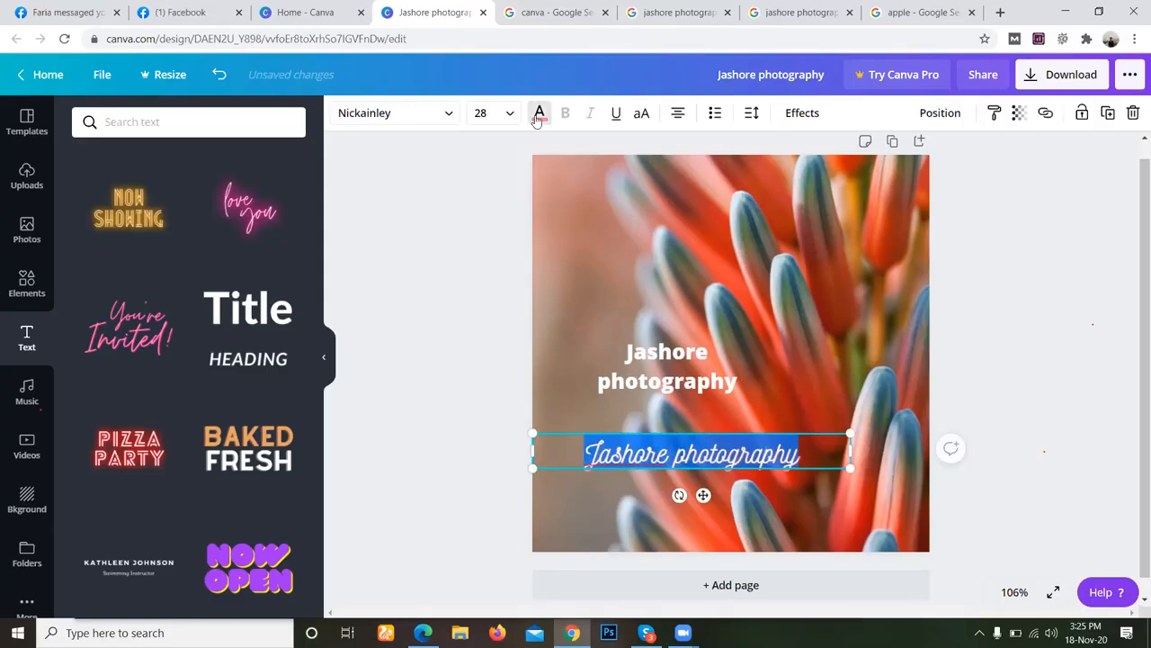
left_click(538, 116)
left_click(287, 335)
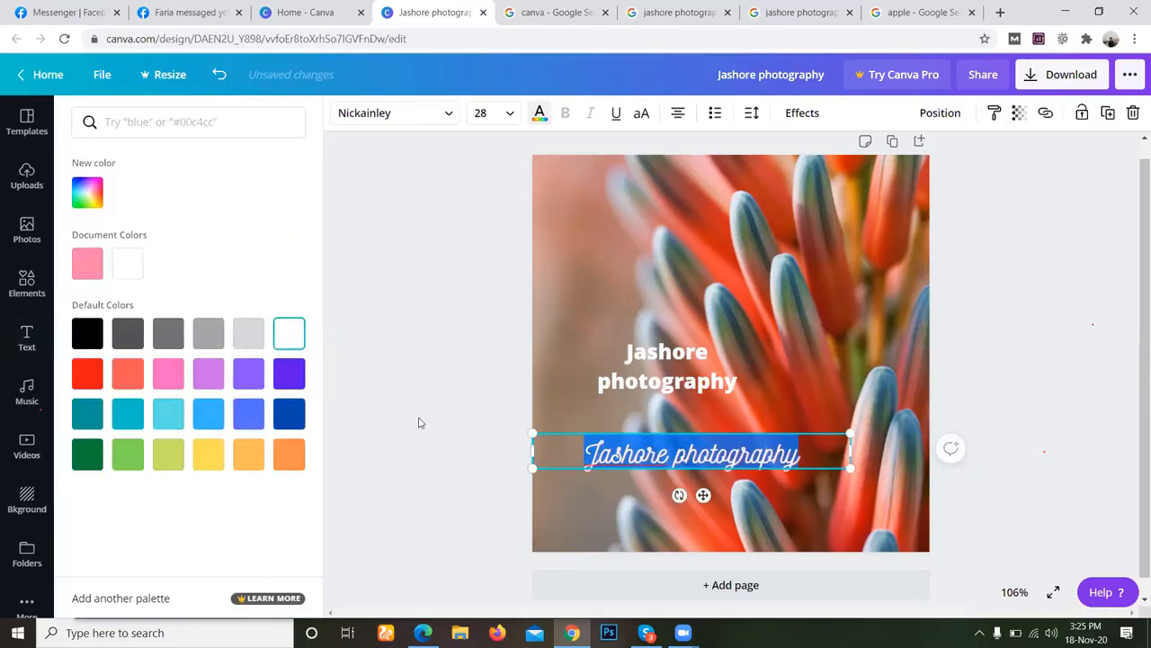
left_click(588, 378)
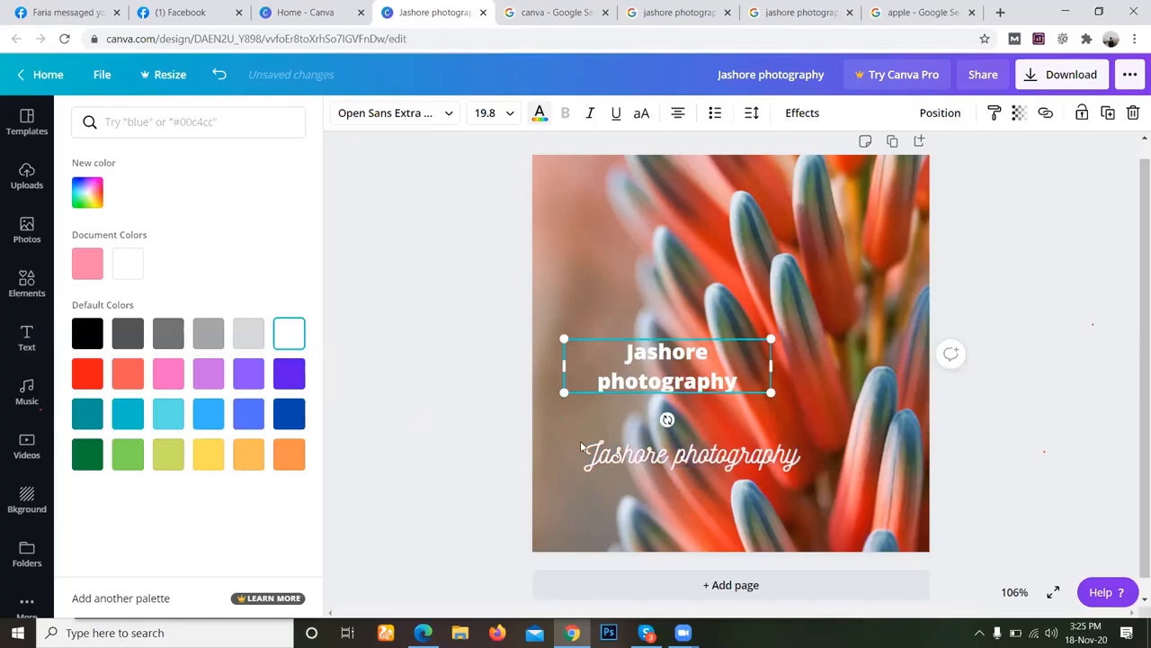
left_click(584, 480)
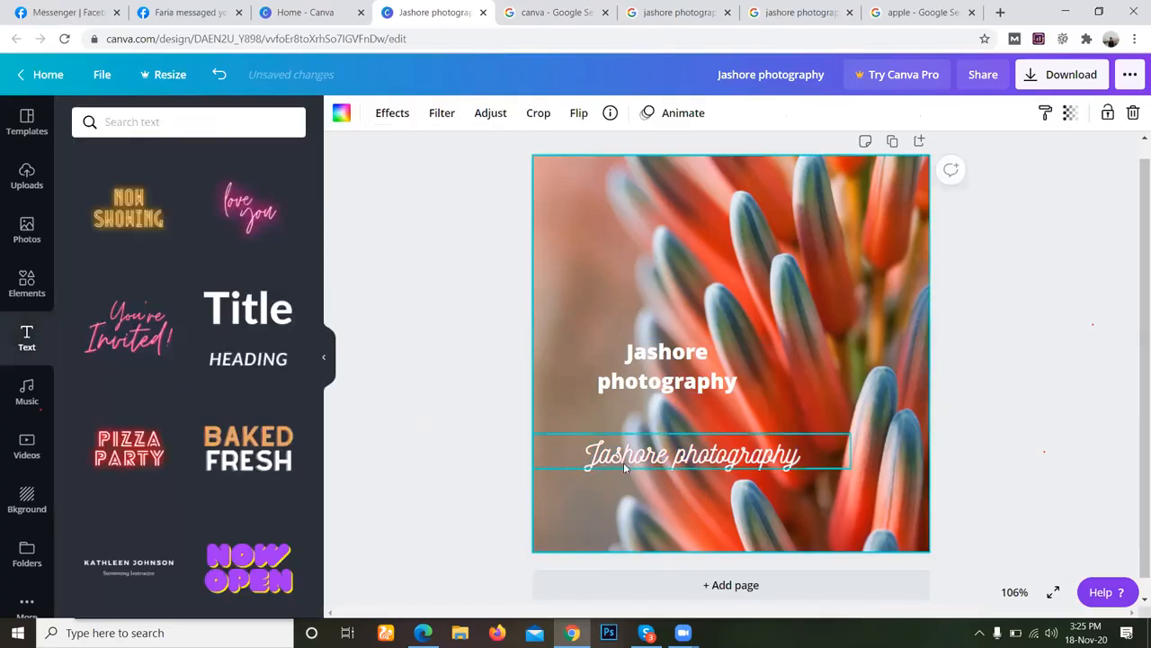
Shrink the script "Jashore photography" text box and move it above the bold white heading, near the upper part of the design.
left_click_drag(638, 460, 681, 465)
left_click_drag(890, 435, 764, 445)
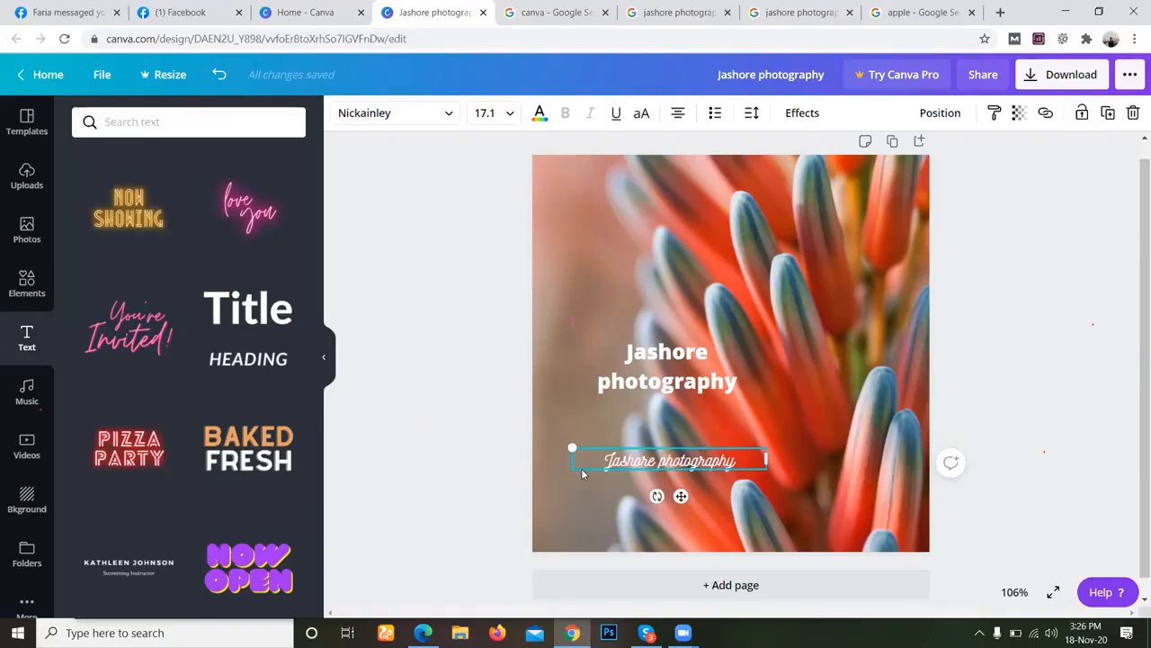
left_click_drag(584, 445, 575, 208)
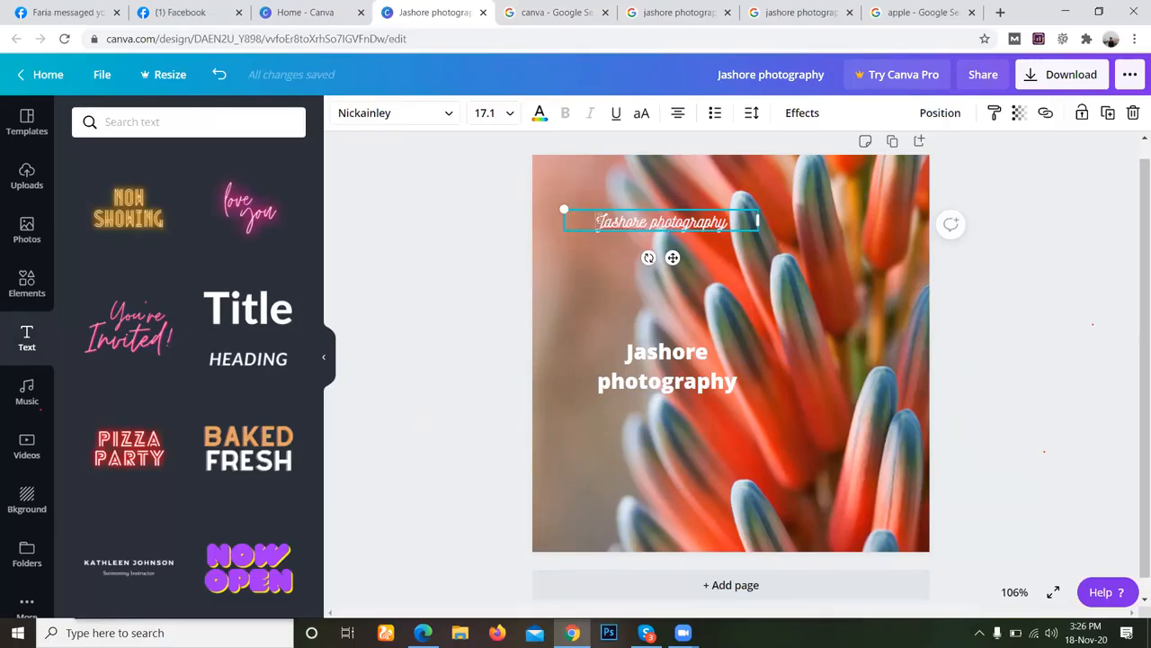
Set the script text's font size to 28 and move the text slightly down and left, above the bold heading.
double_click(617, 223)
left_click_drag(707, 235, 737, 226)
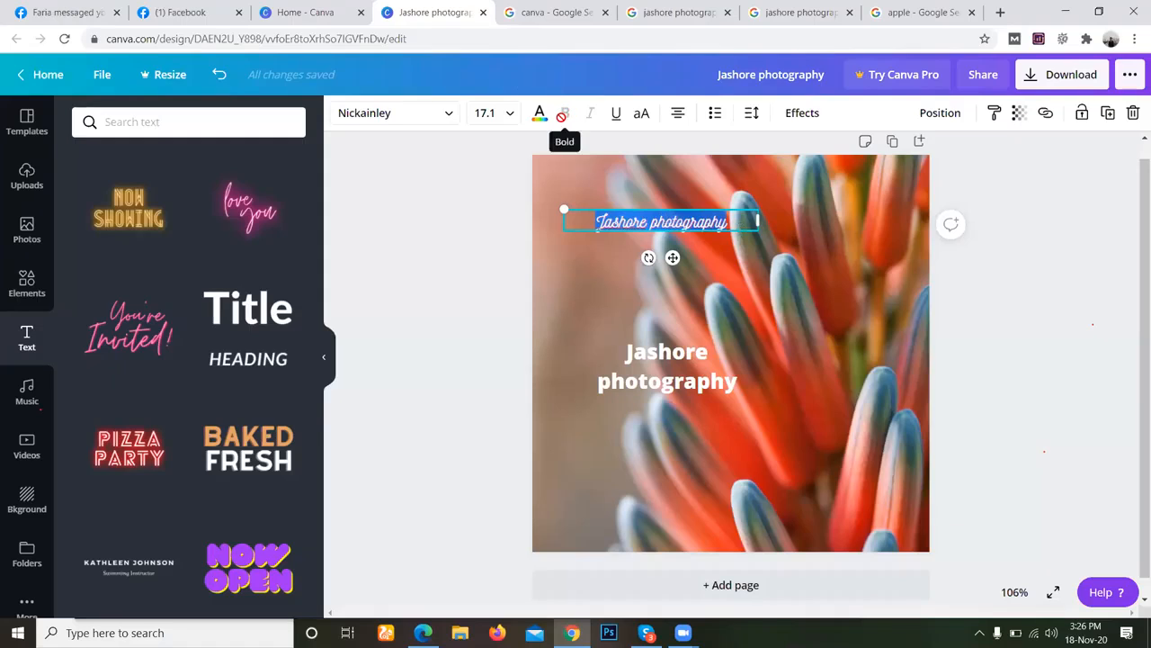
left_click(659, 235)
left_click(659, 223)
triple_click(659, 223)
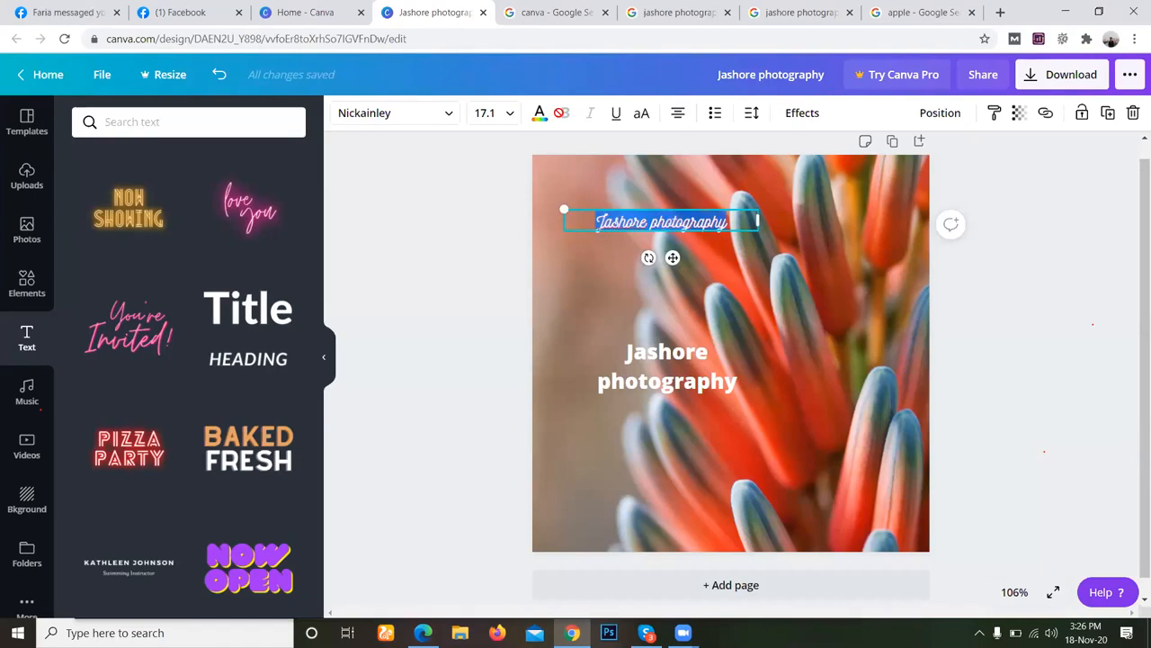
left_click(505, 117)
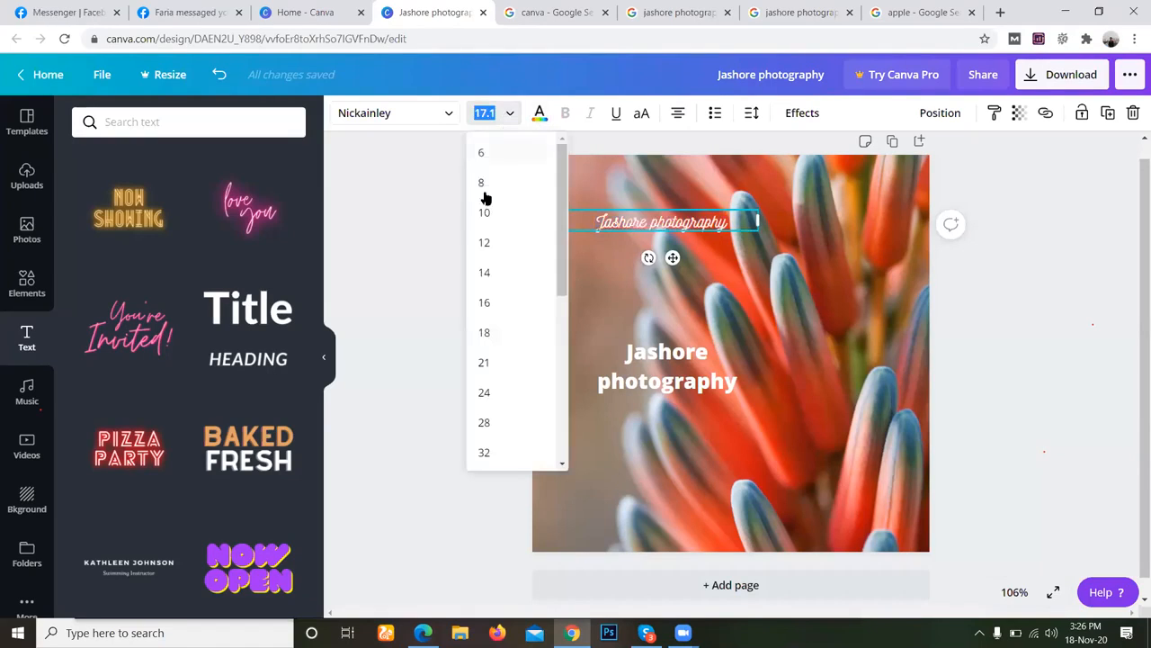
left_click(496, 334)
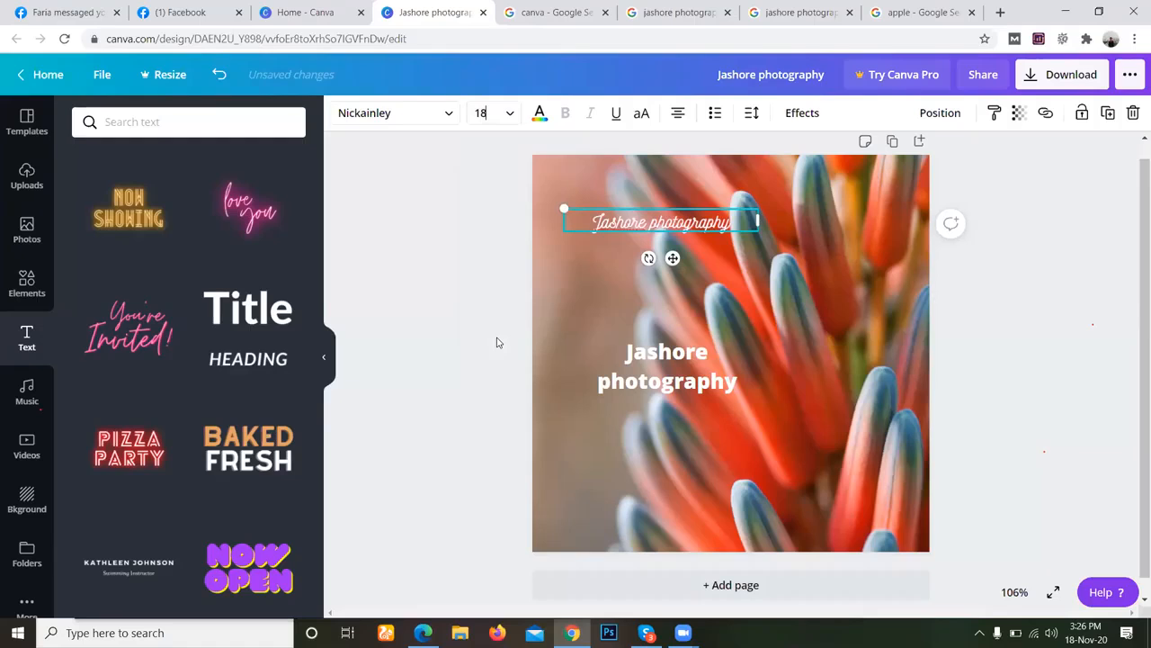
left_click(491, 113)
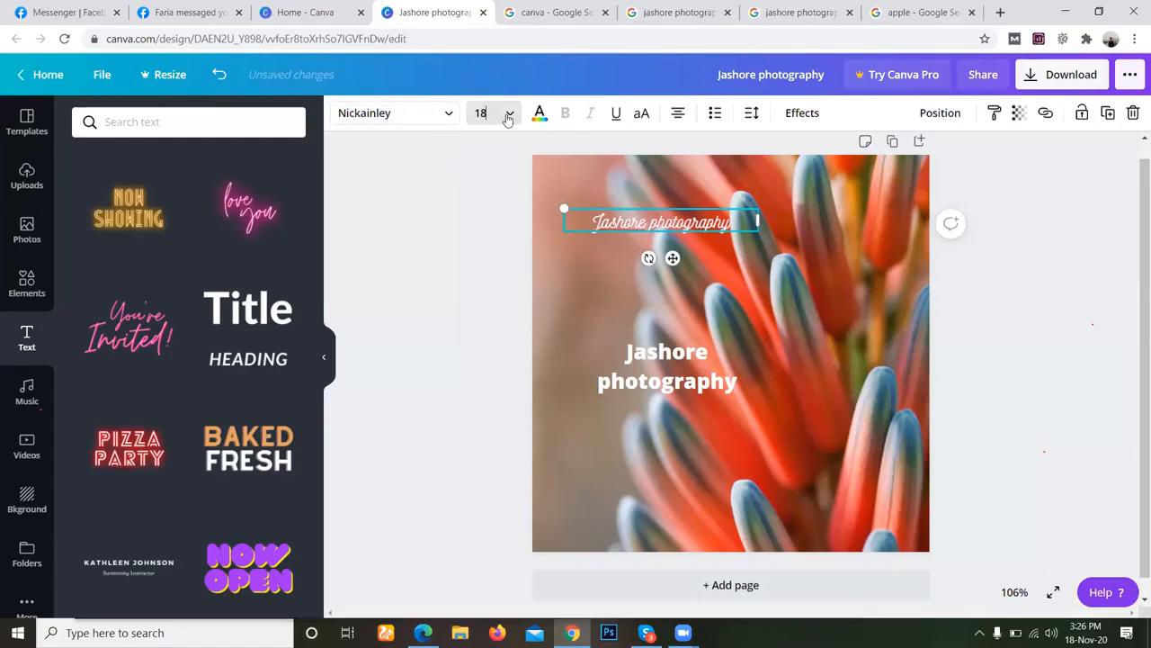
left_click(509, 113)
left_click(484, 393)
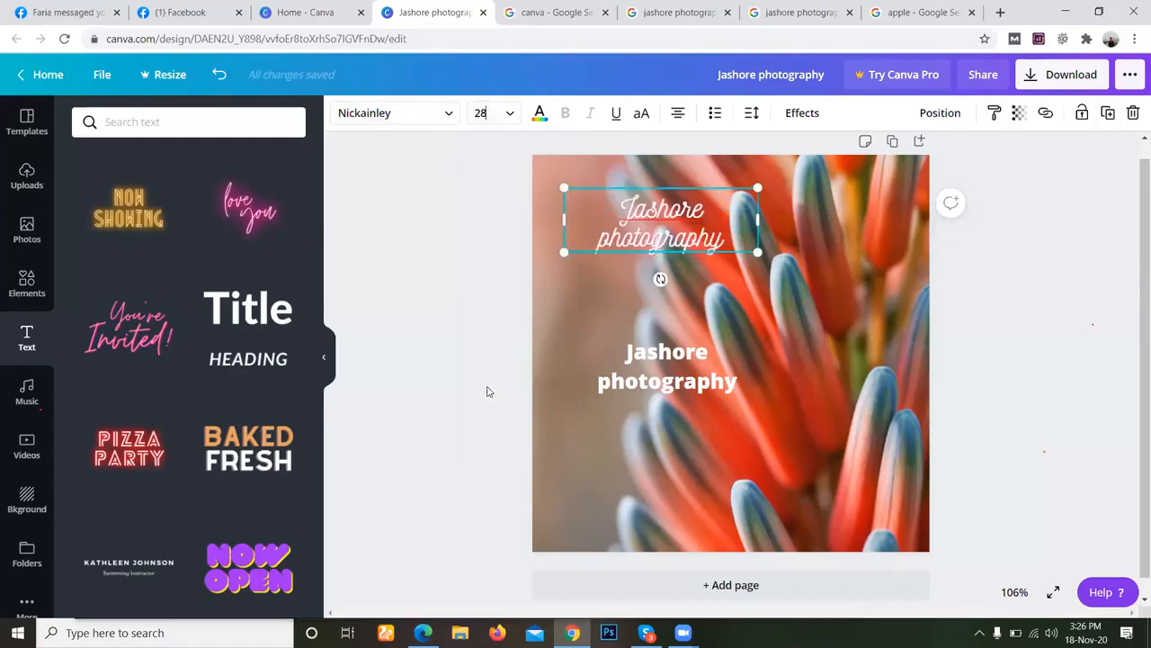
left_click_drag(593, 256, 573, 285)
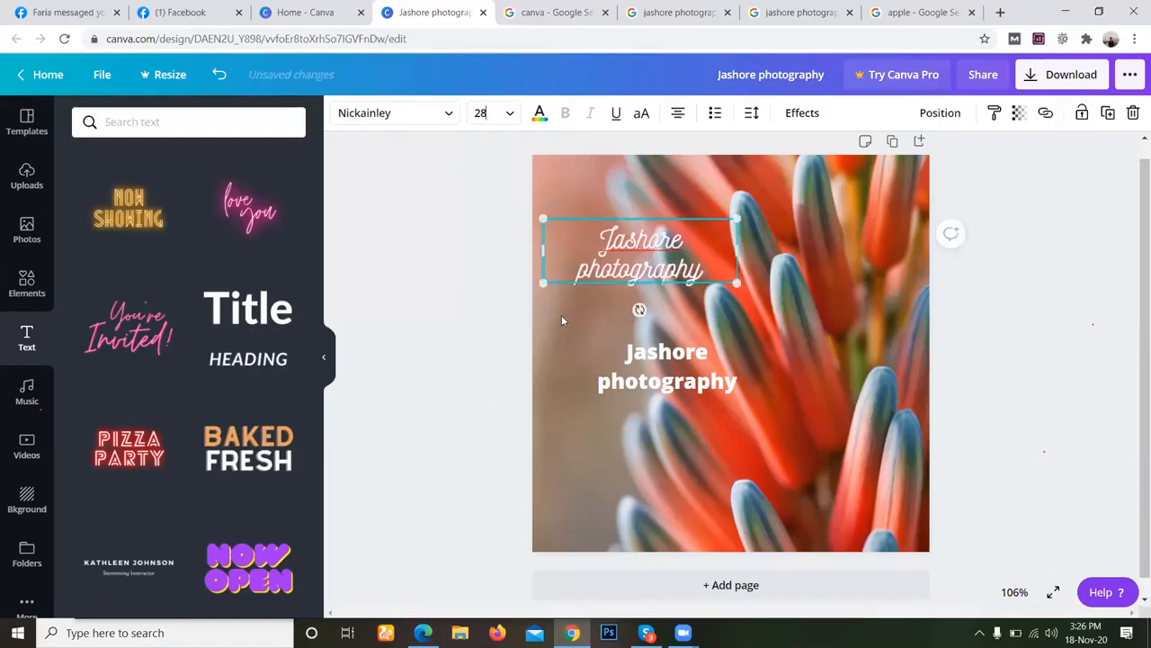
Try the cloudy sky, dark foliage, wet green leaf and green hedge photos as the design's background.
left_click(36, 497)
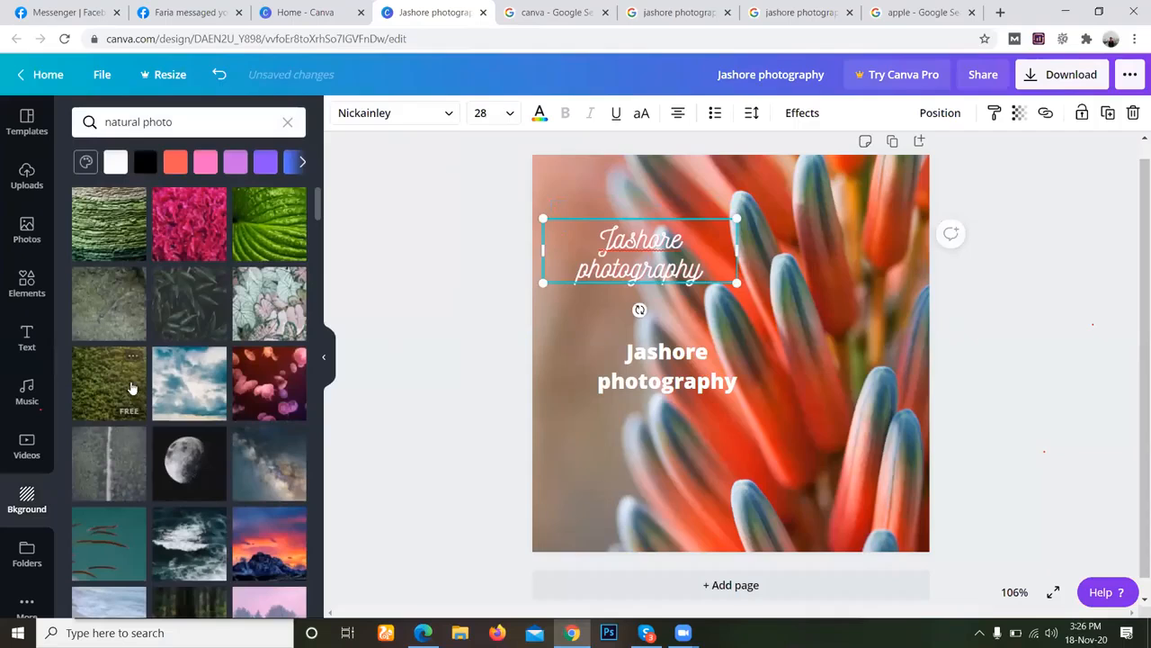
left_click(203, 380)
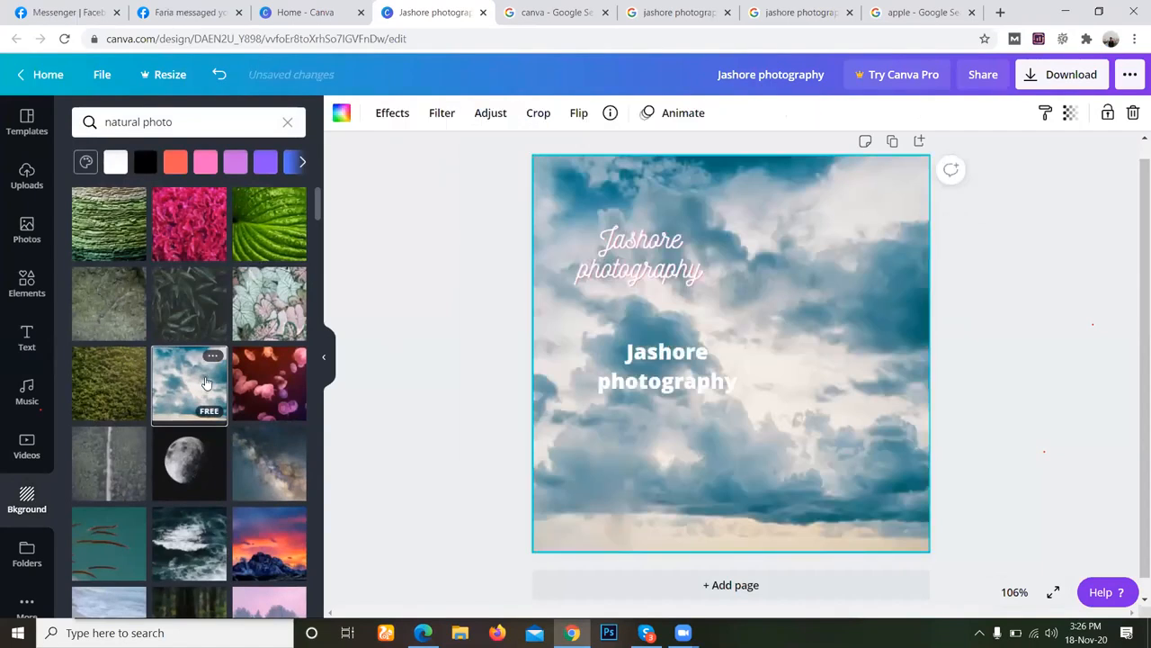
left_click(190, 310)
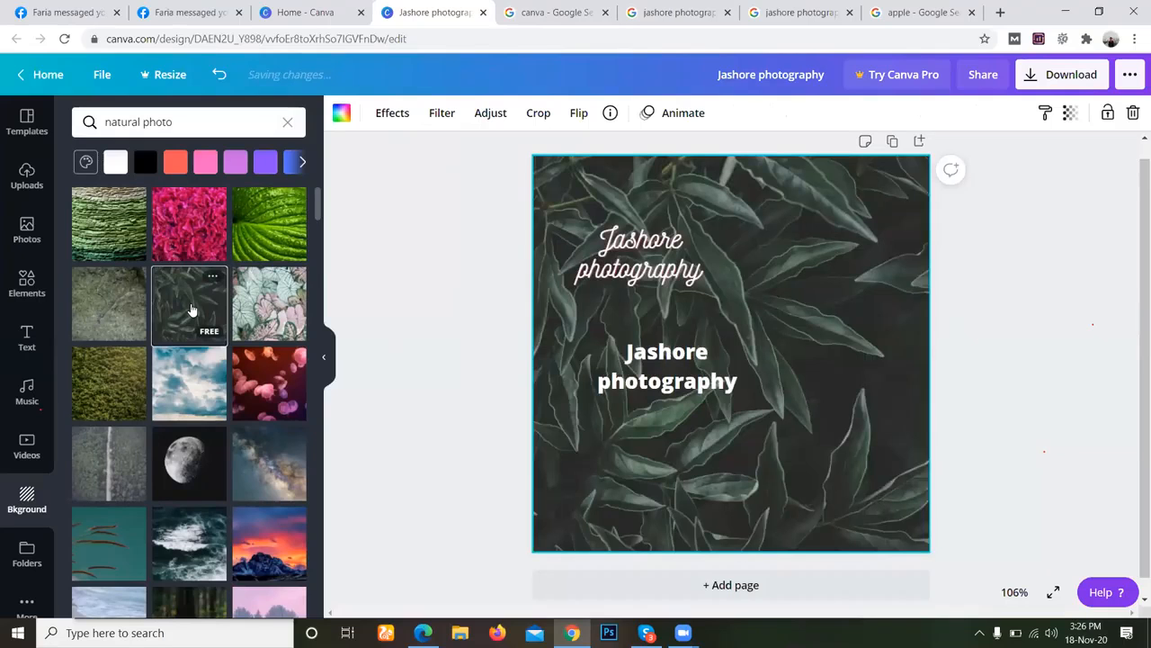
left_click(241, 260)
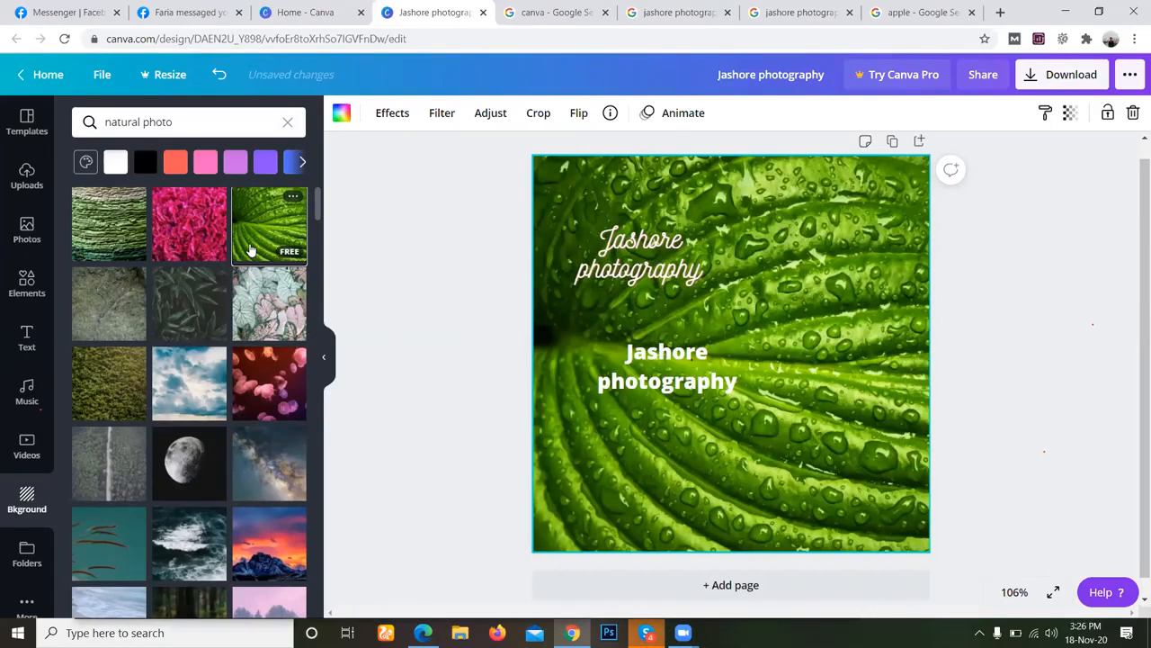
left_click(114, 373)
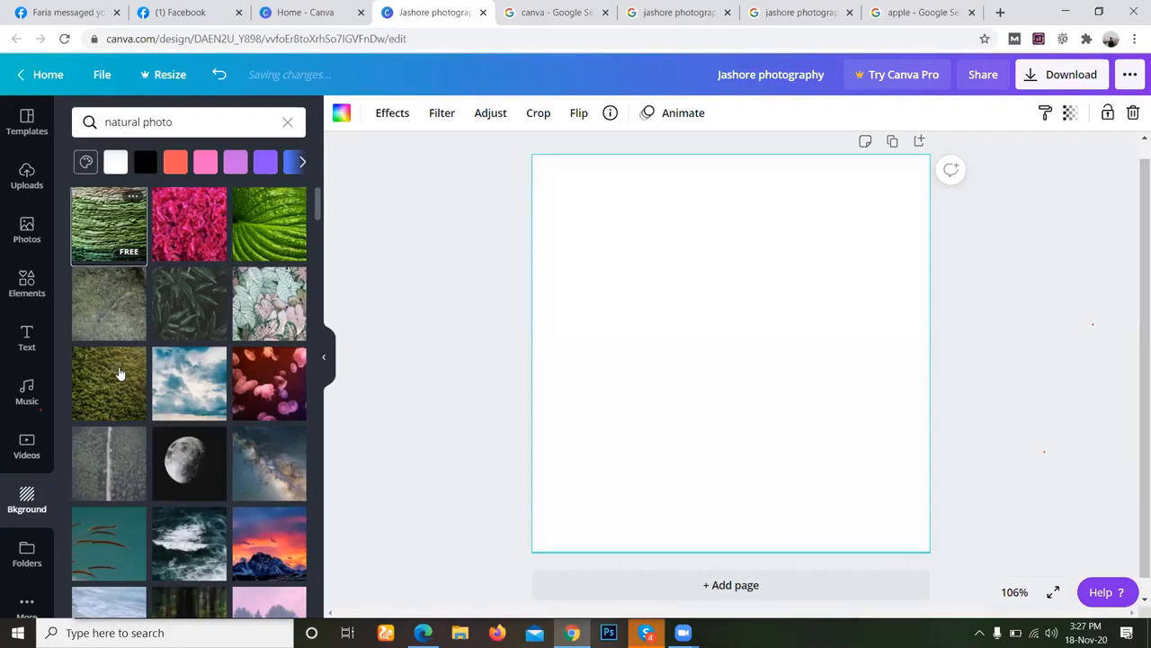
left_click(115, 379)
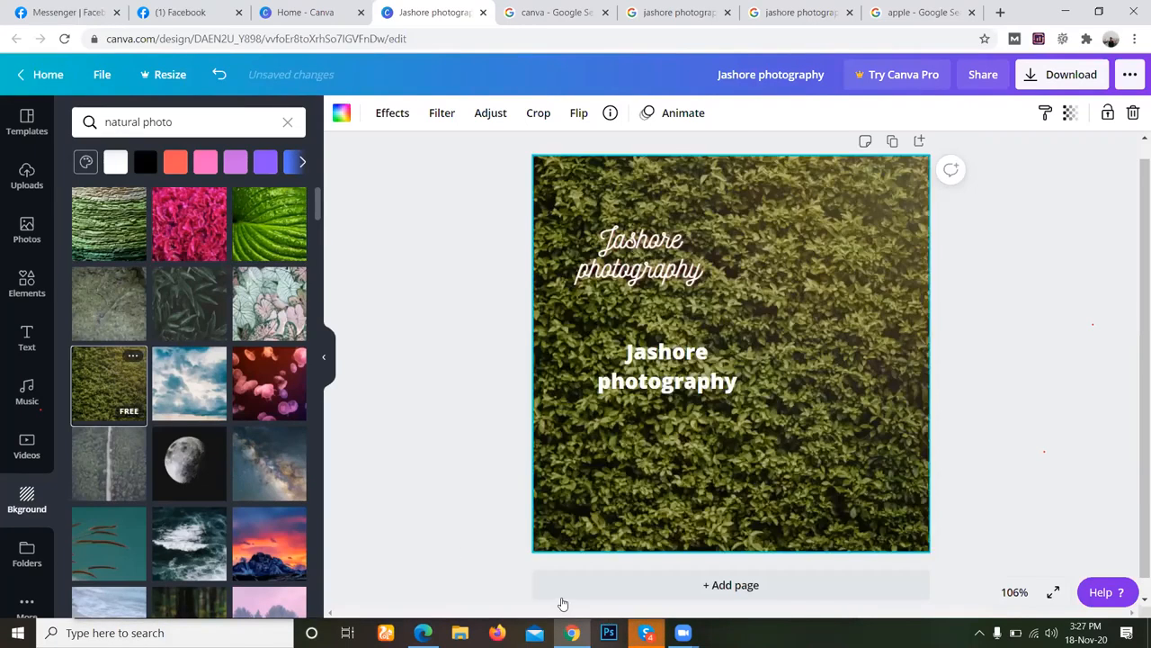
View the shared Jashore cityscape photo in Skype and return to the Canva design.
left_click(563, 602)
left_click(553, 587)
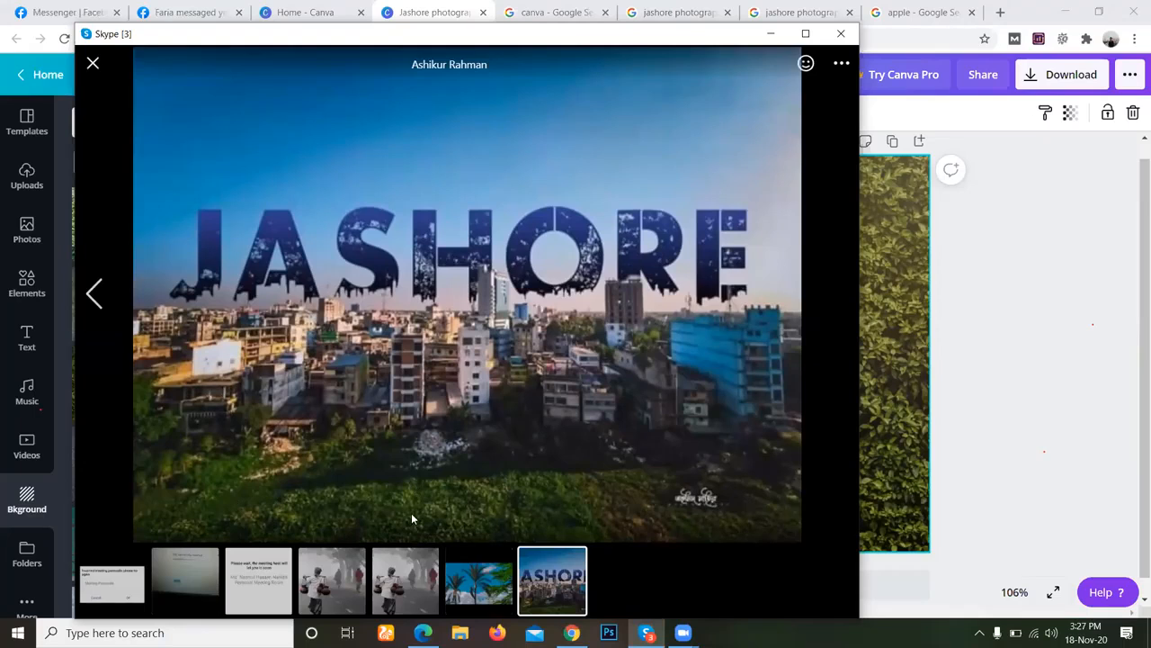
mouse_move(704, 511)
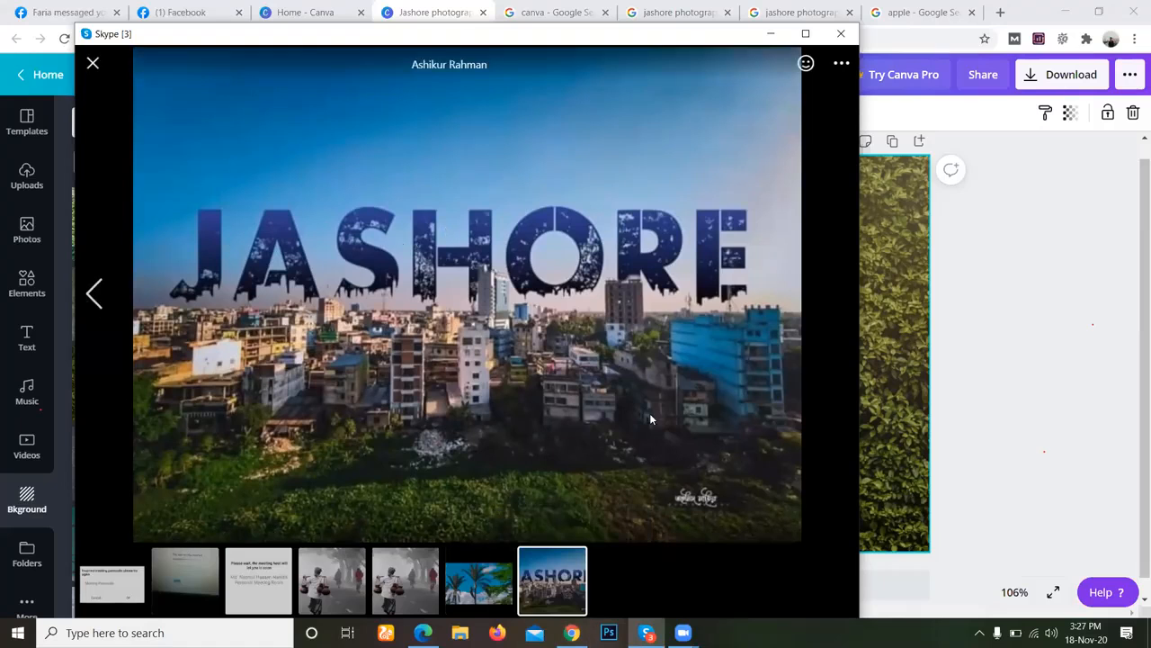
left_click(574, 631)
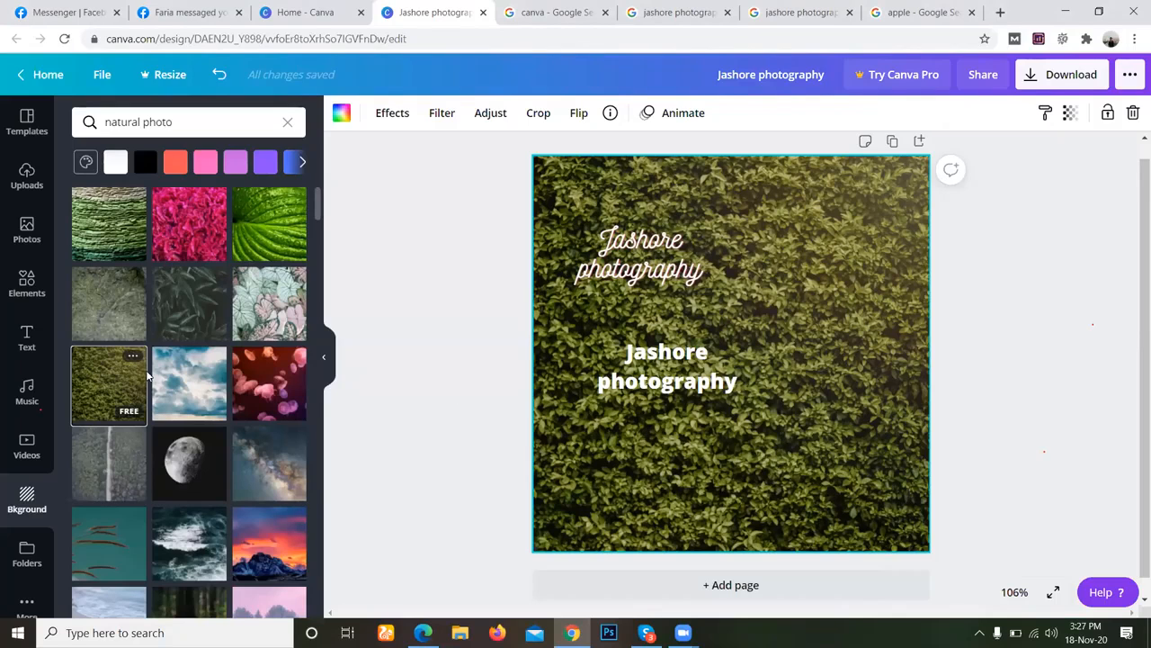
Try the pink-and-green leaf photo and other natural photos, and set the magenta flower texture as the background.
left_click(274, 315)
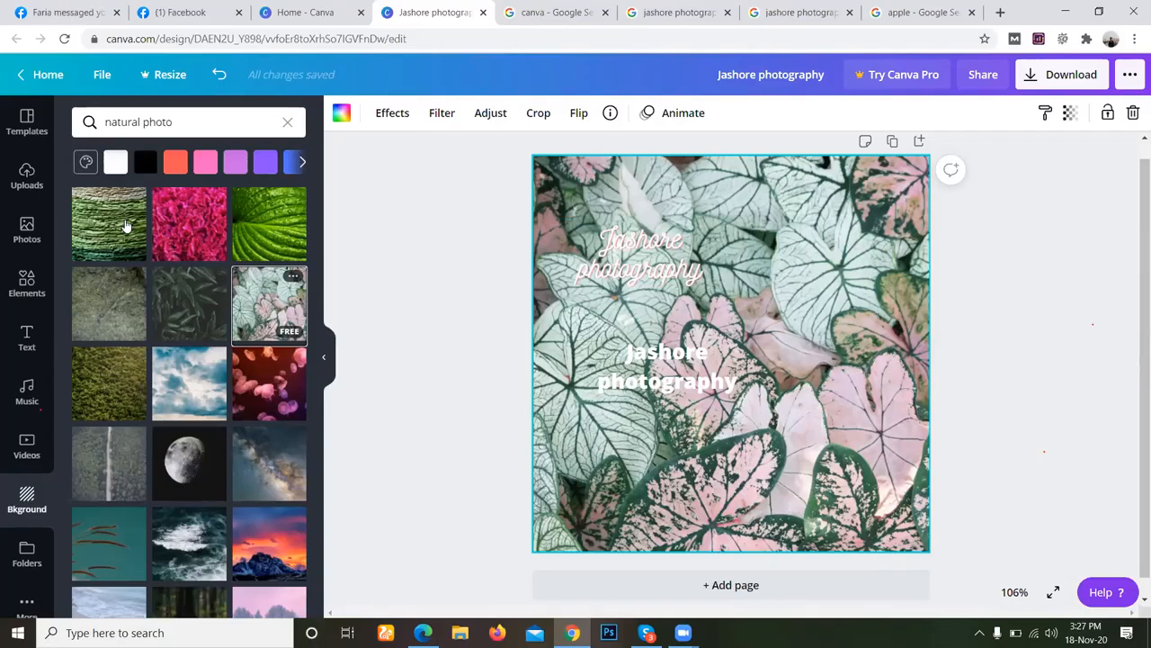
left_click(113, 225)
left_click(241, 219)
left_click(176, 234)
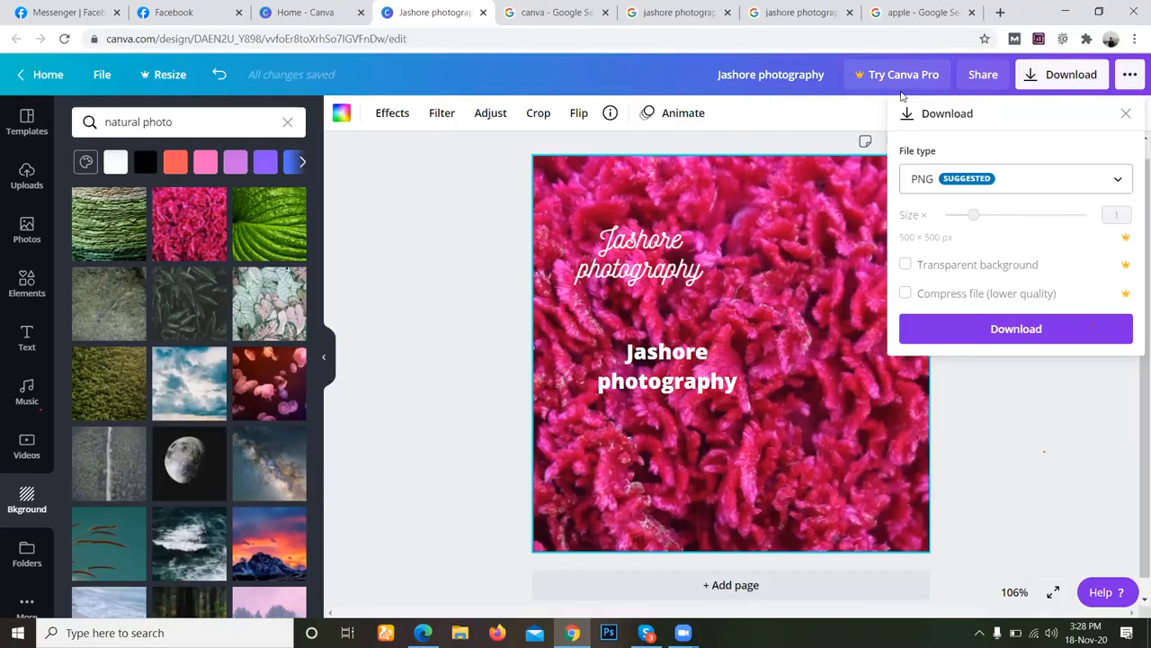
Switch to the browser tab with the jashore photography search and load the Google home page there.
key("ctrl+Tab")
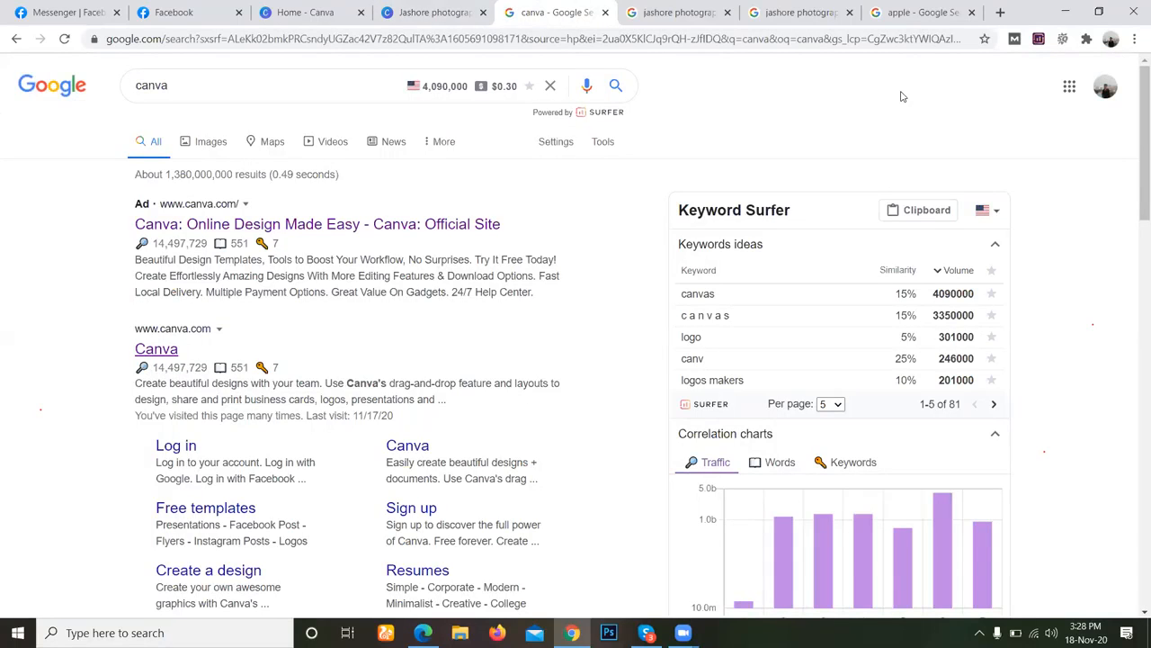
key("ctrl+Tab")
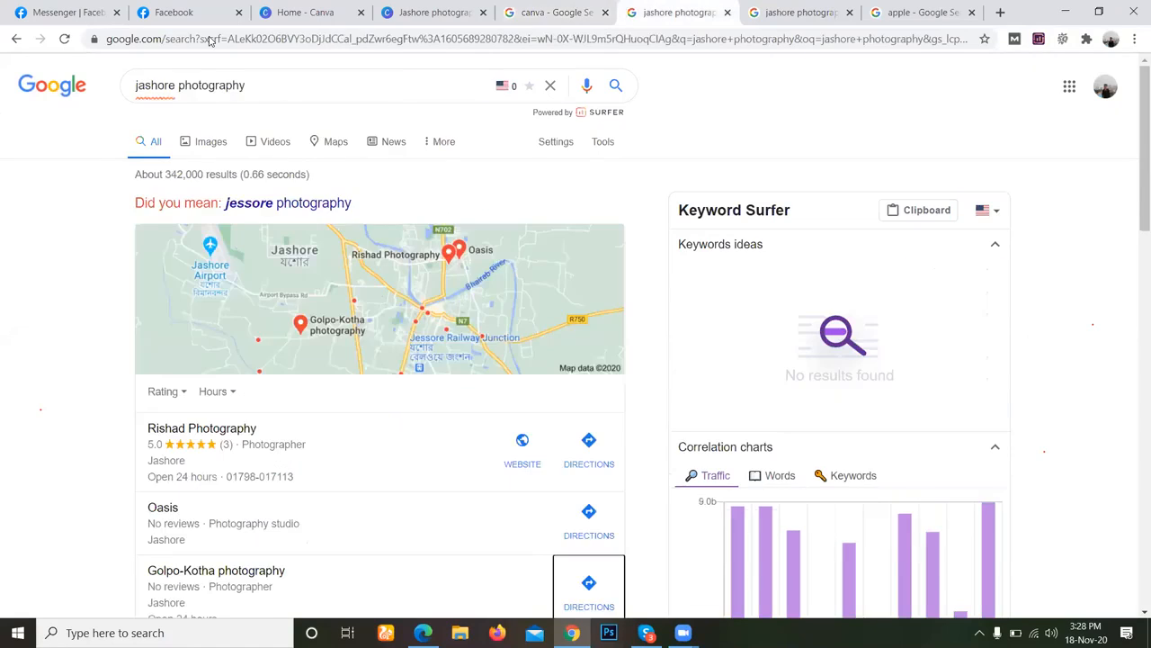
key("alt+Tab")
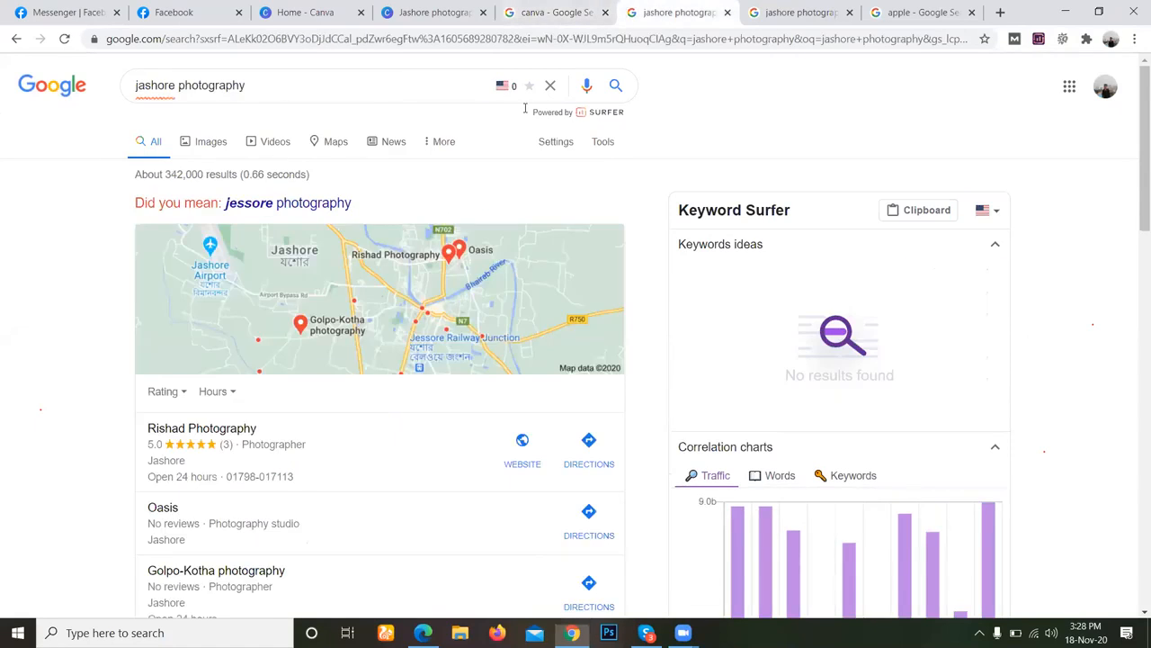
key("ctrl+a")
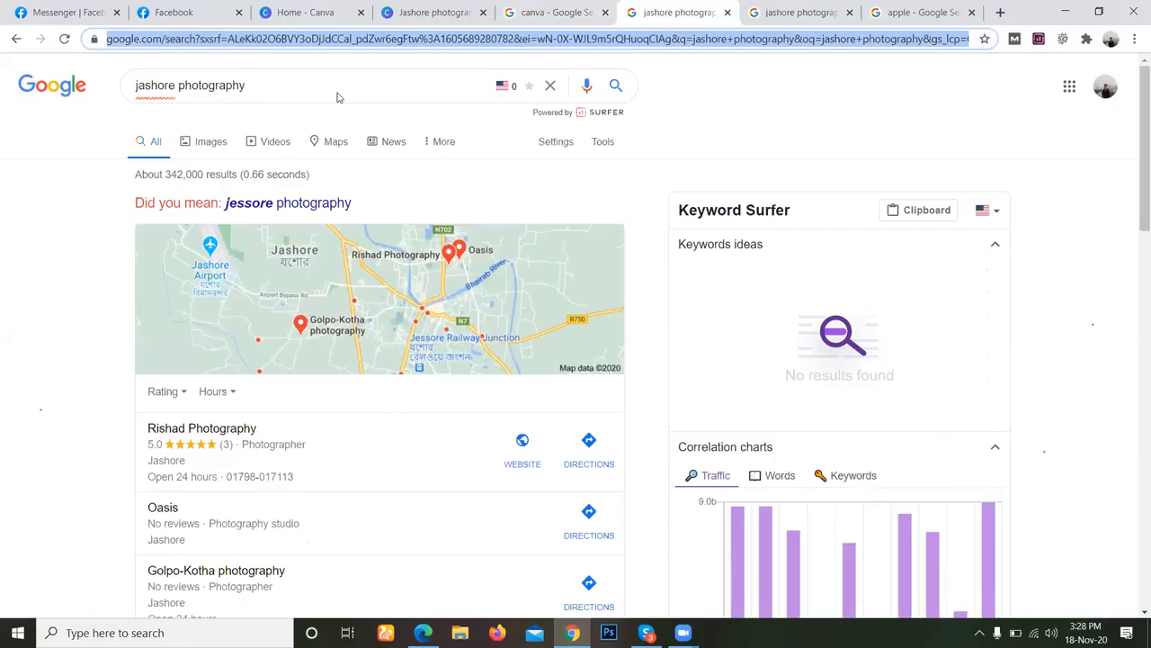
type("googl")
key("Return")
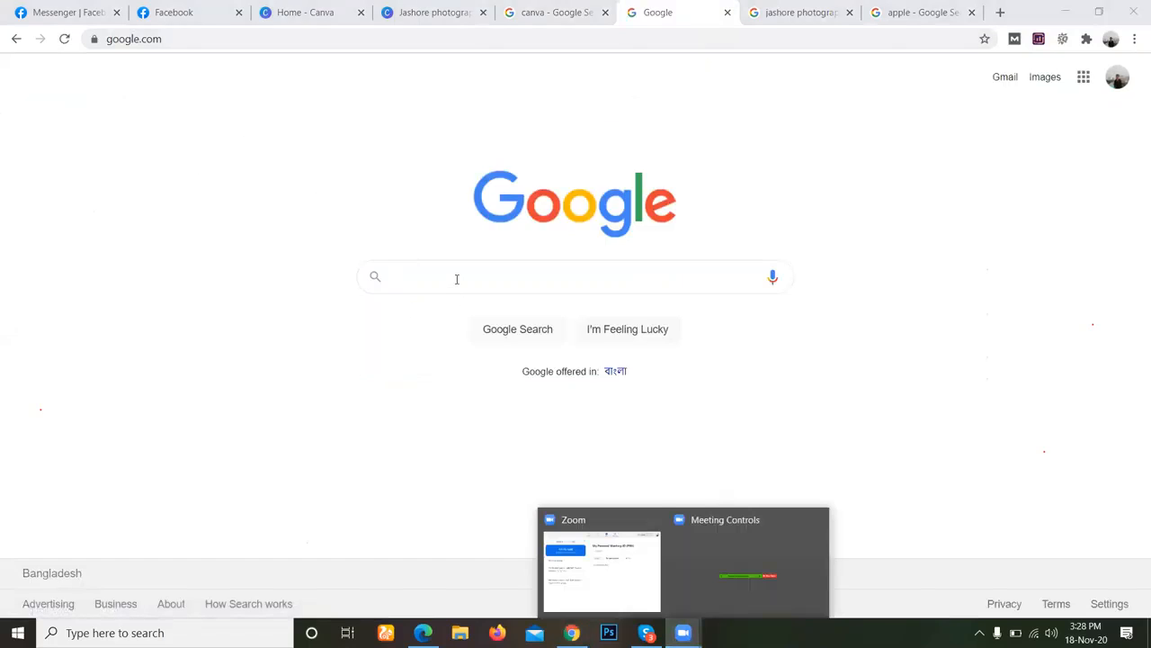
Search Google for "wix" and open the Wix website from the results.
left_click(457, 279)
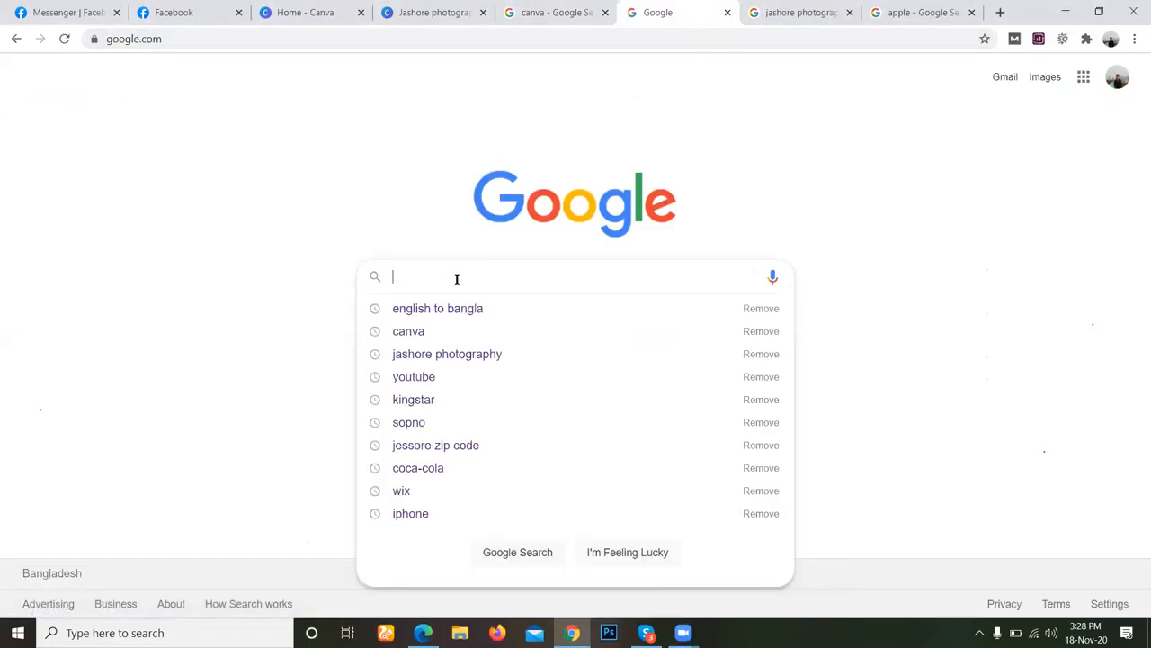
type("wix")
key("Return")
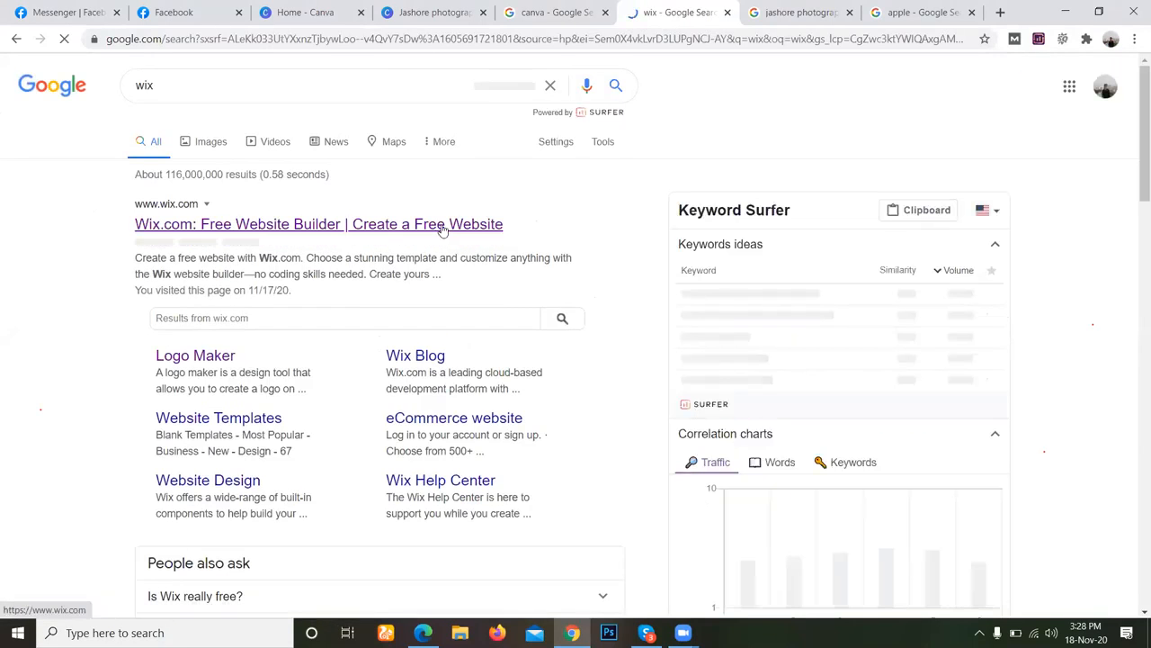
left_click(443, 230)
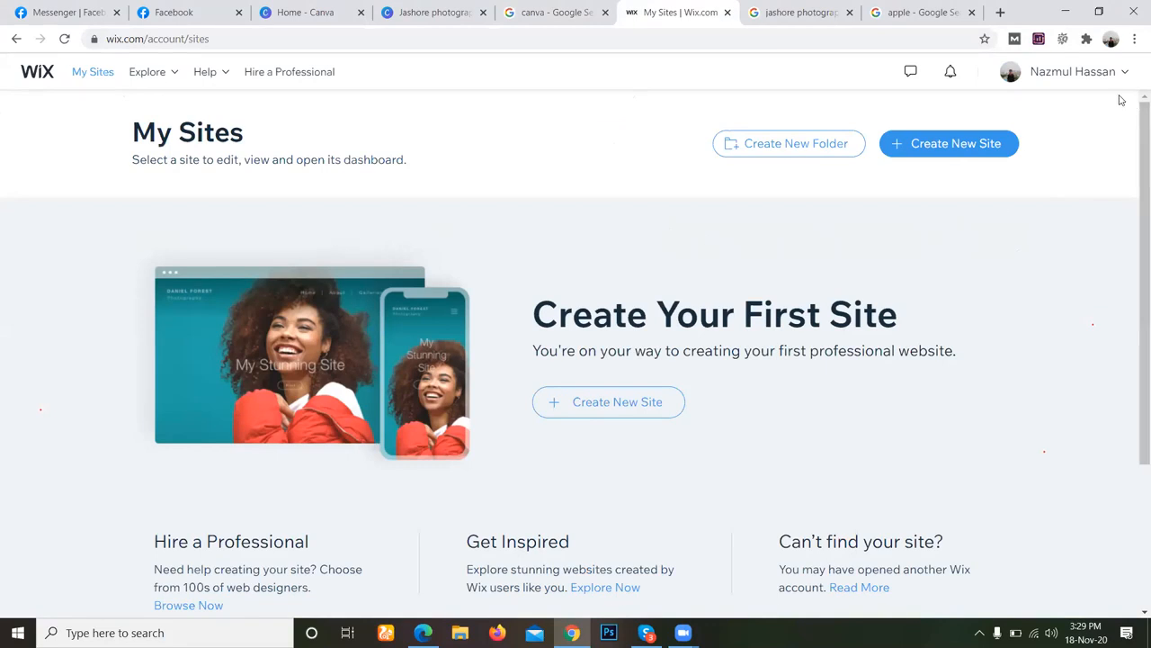
Start creating a new Wix site from the My Sites page and choose Blog as its category.
scroll(676, 437, "down", 2)
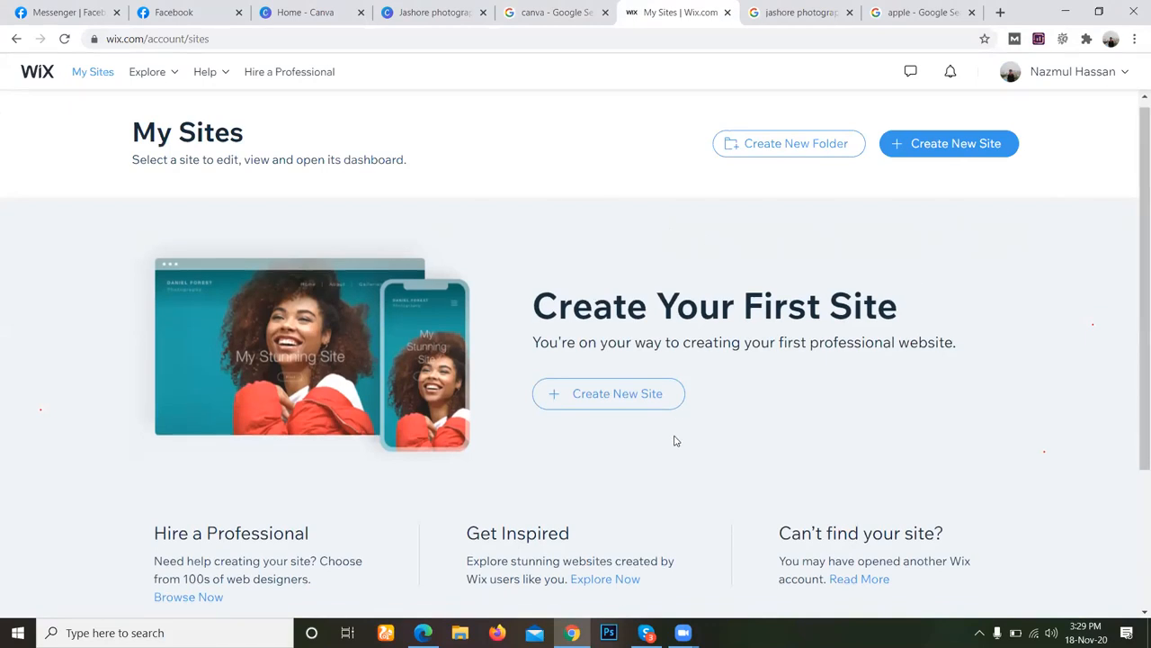
scroll(776, 326, "up", 2)
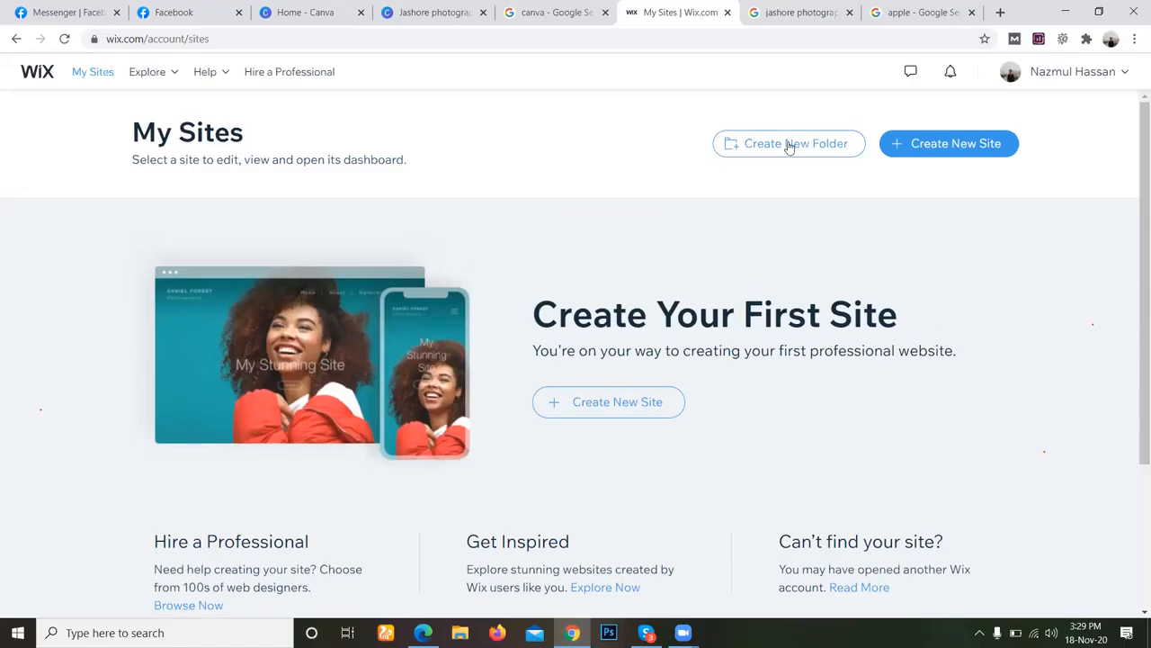
scroll(364, 343, "down", 3)
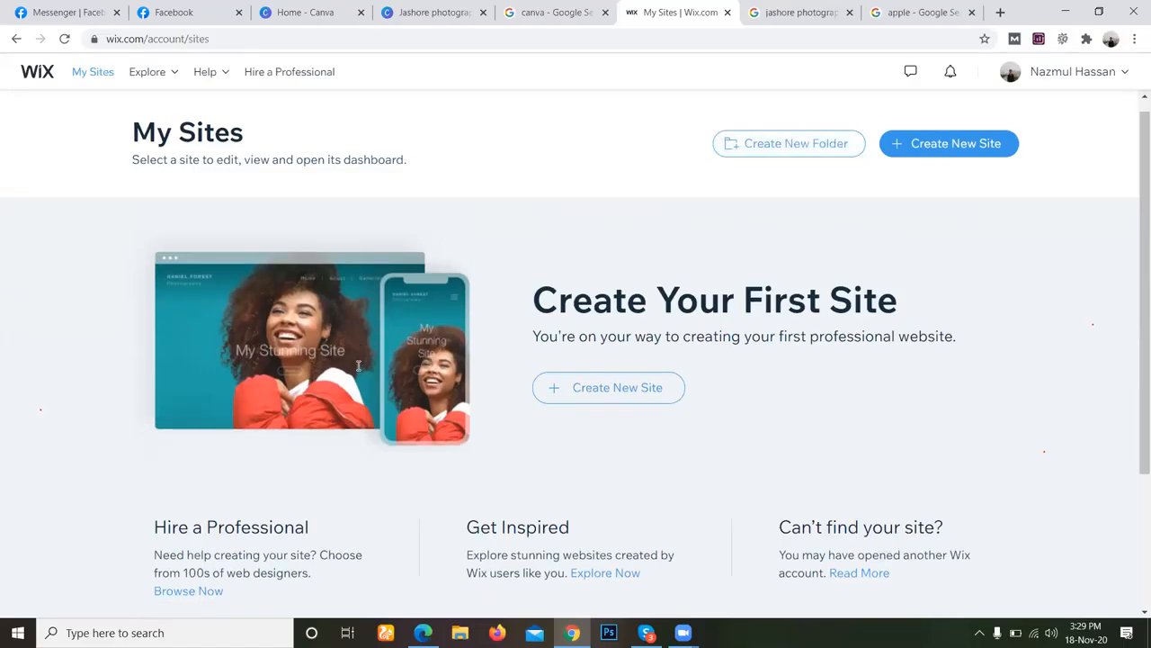
scroll(533, 387, "up", 2)
scroll(540, 391, "down", 2)
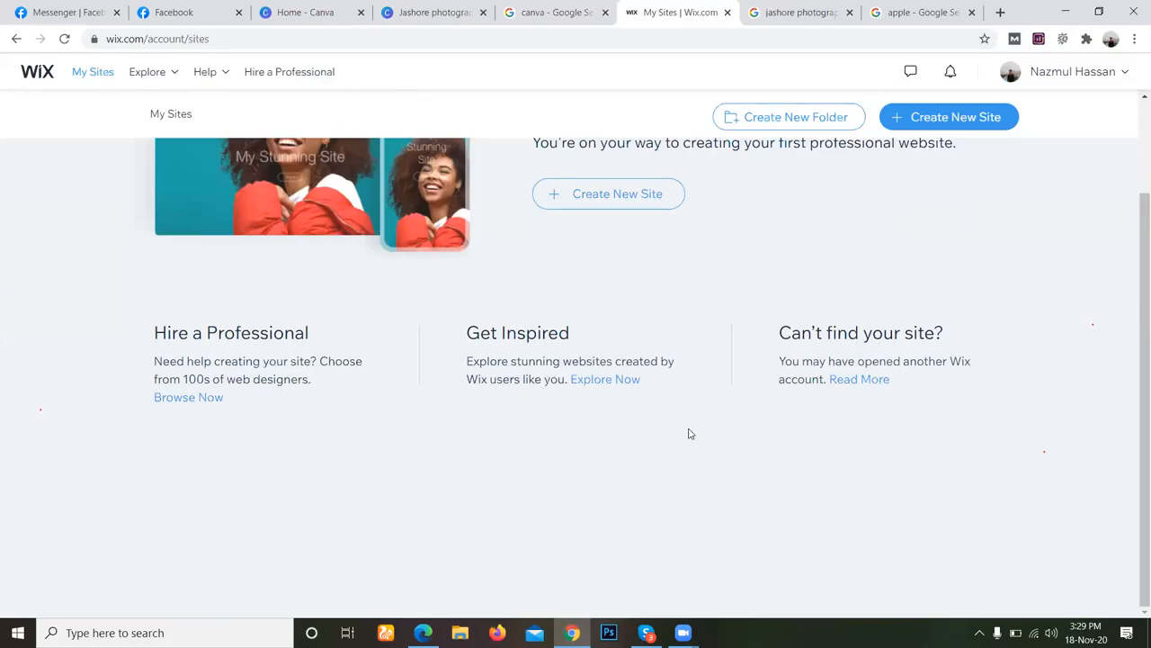
scroll(671, 439, "up", 4)
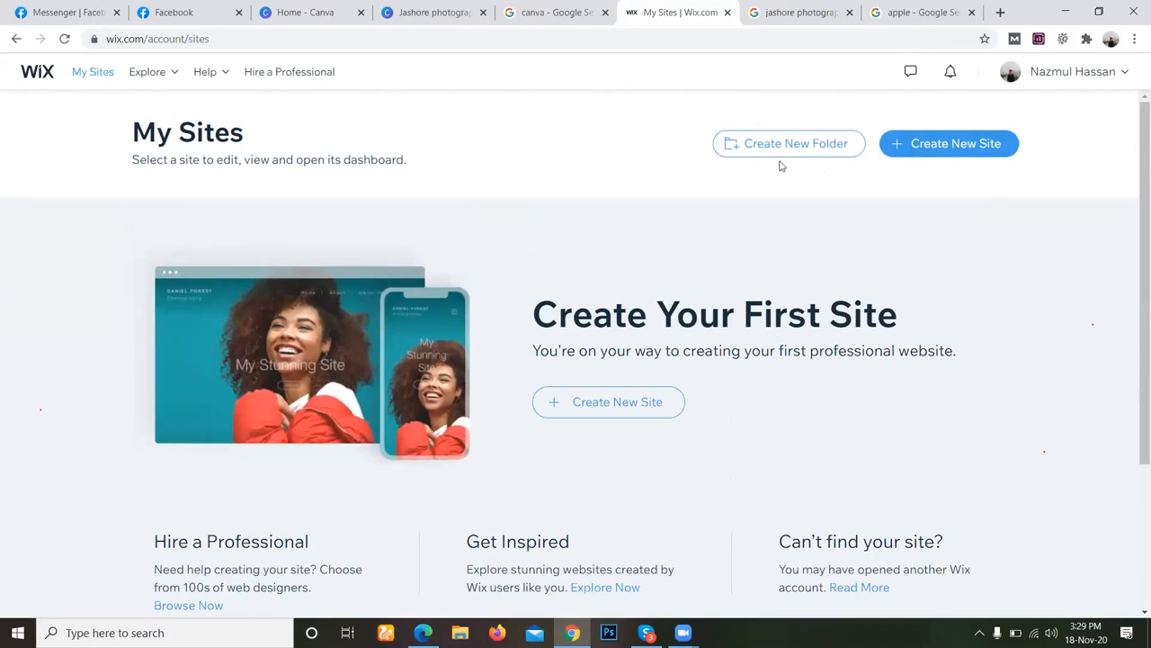
left_click(953, 150)
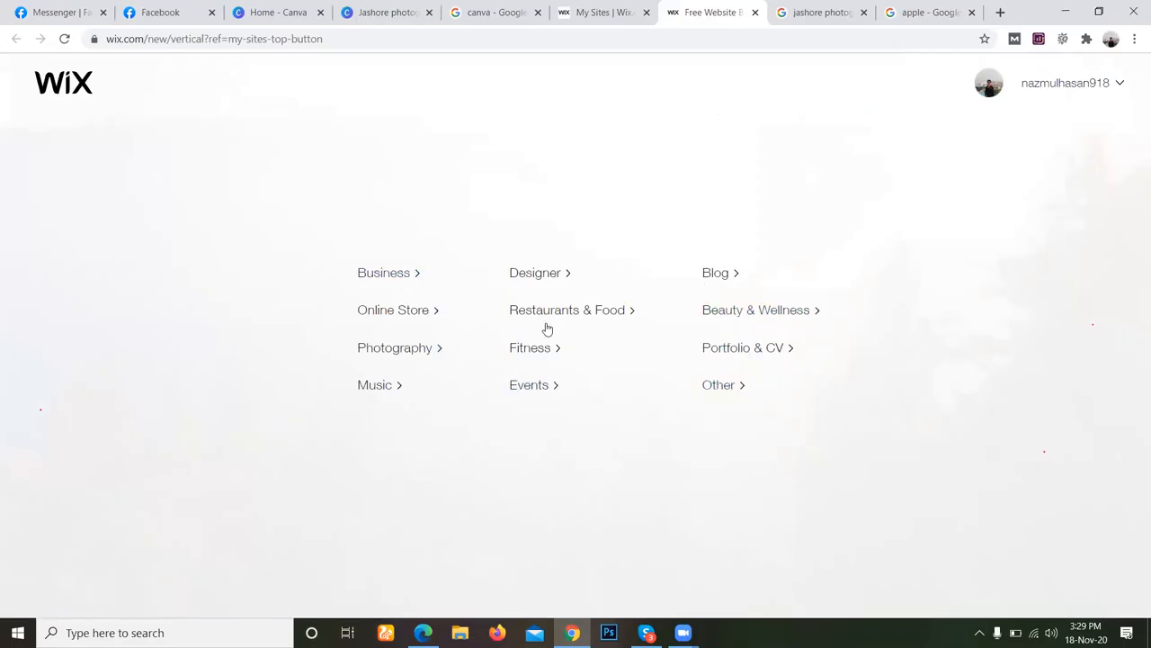
left_click(718, 278)
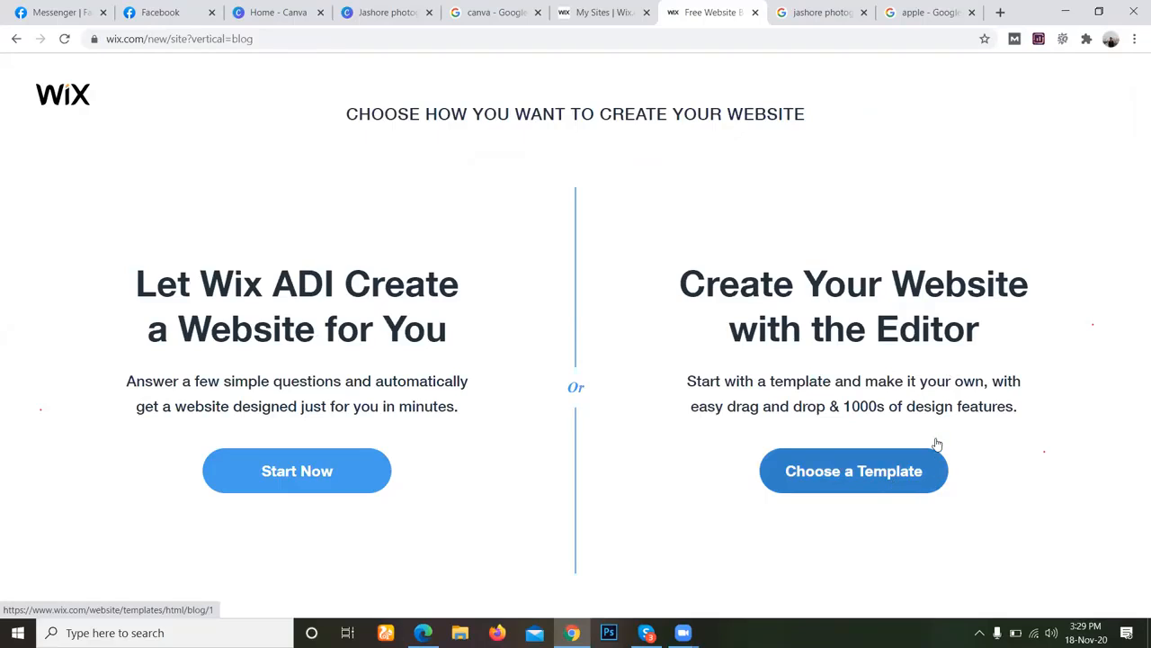
Choose to create the site from a template, browse the blog templates, and open the Wix Logo Maker.
left_click(833, 475)
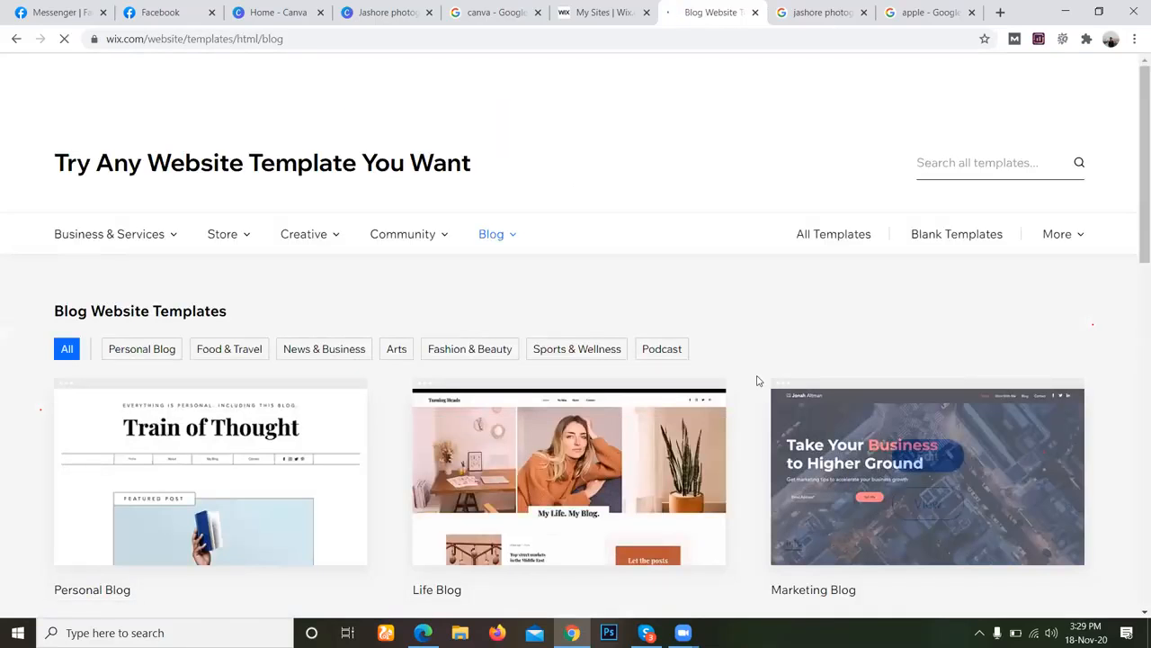
scroll(757, 380, "down", 8)
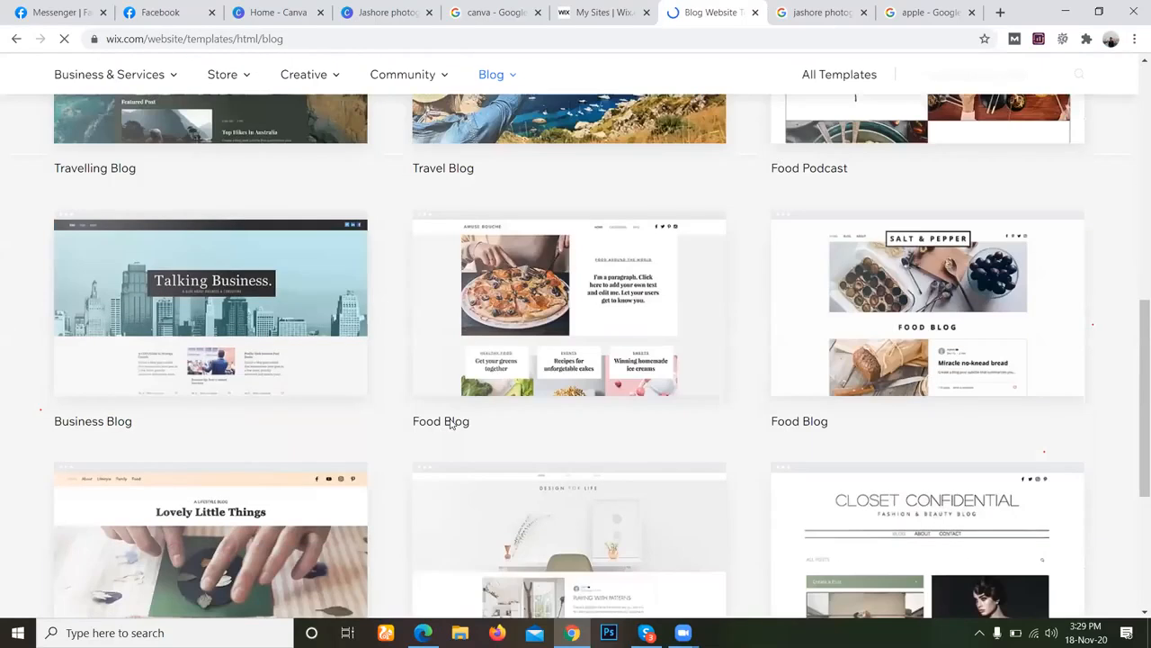
scroll(485, 446, "down", 15)
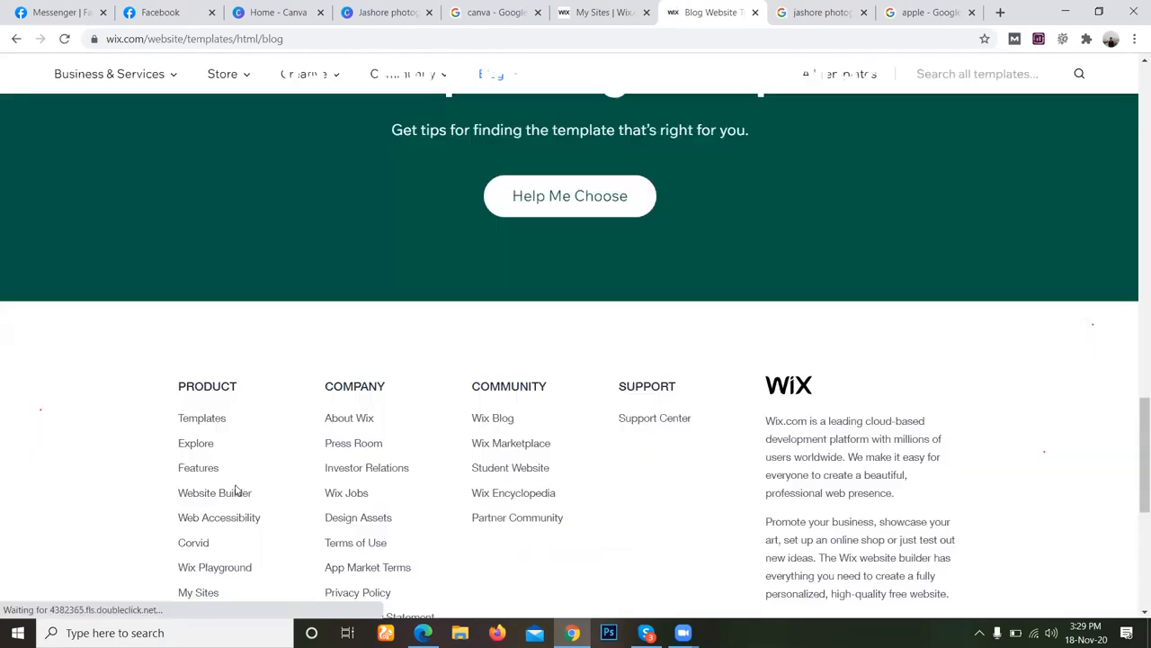
scroll(180, 513, "down", 4)
scroll(78, 269, "up", 2)
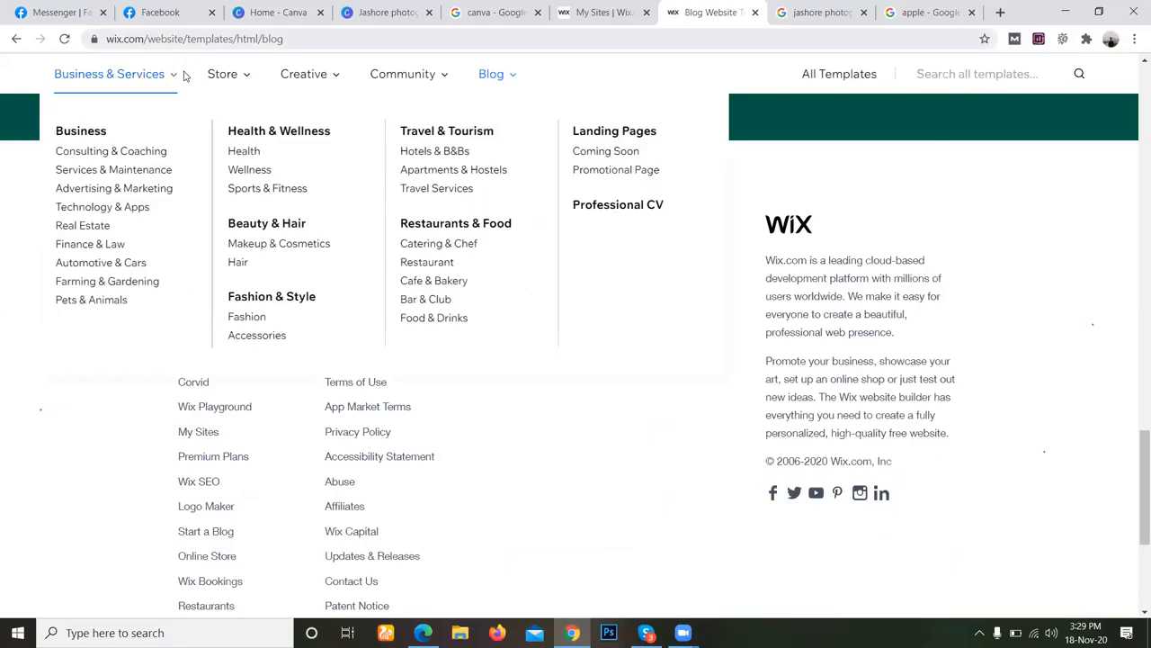
left_click(208, 511)
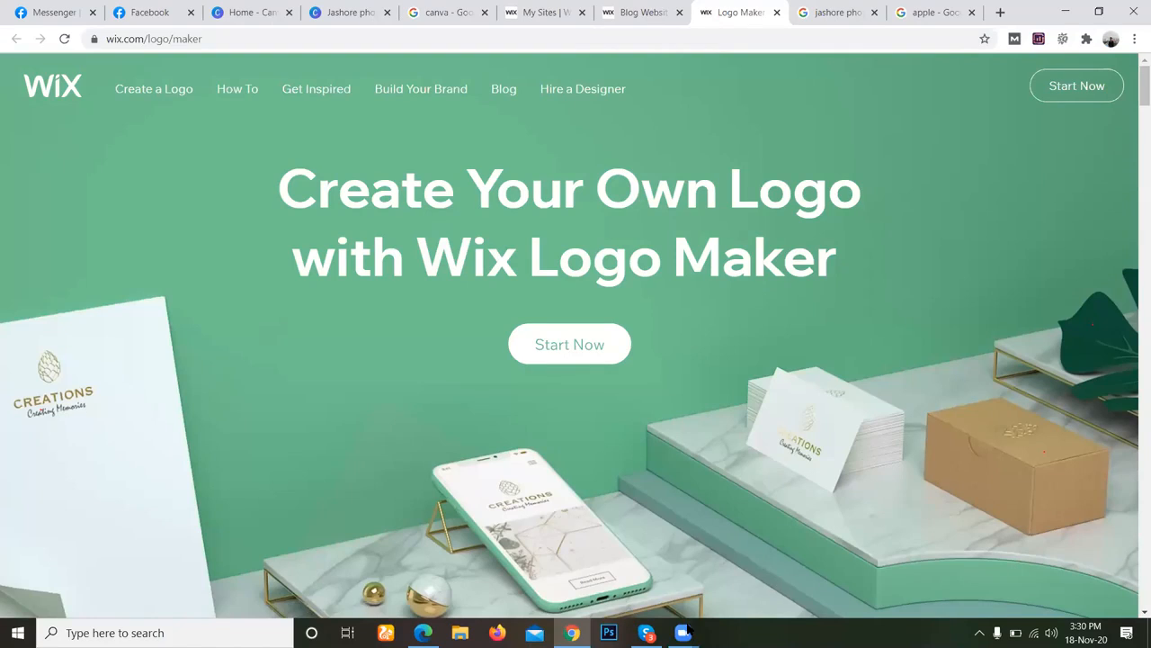
mouse_move(684, 633)
left_click(756, 586)
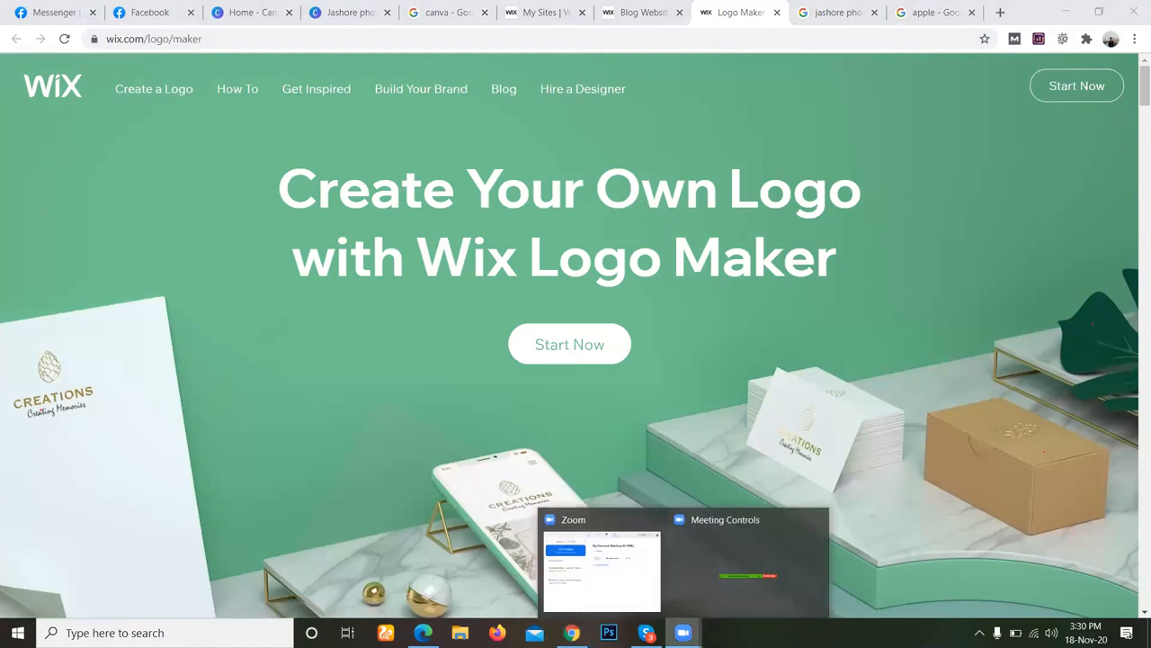
left_click(637, 578)
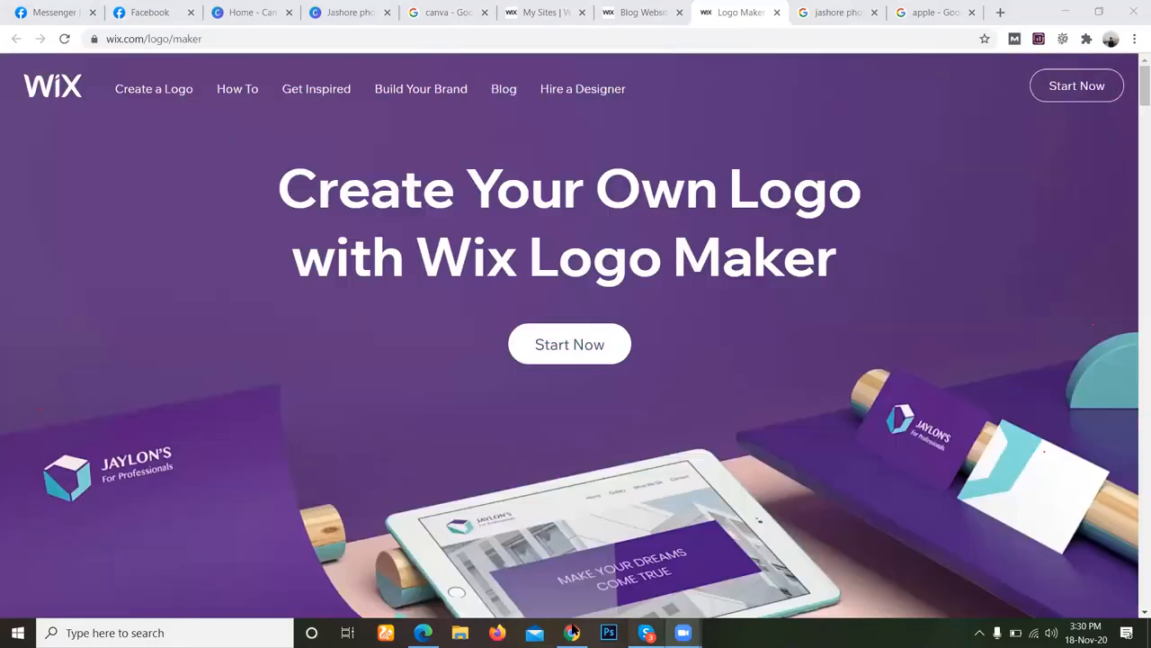
Start a new logo in the Wix Logo Maker and choose to create it yourself.
left_click(574, 353)
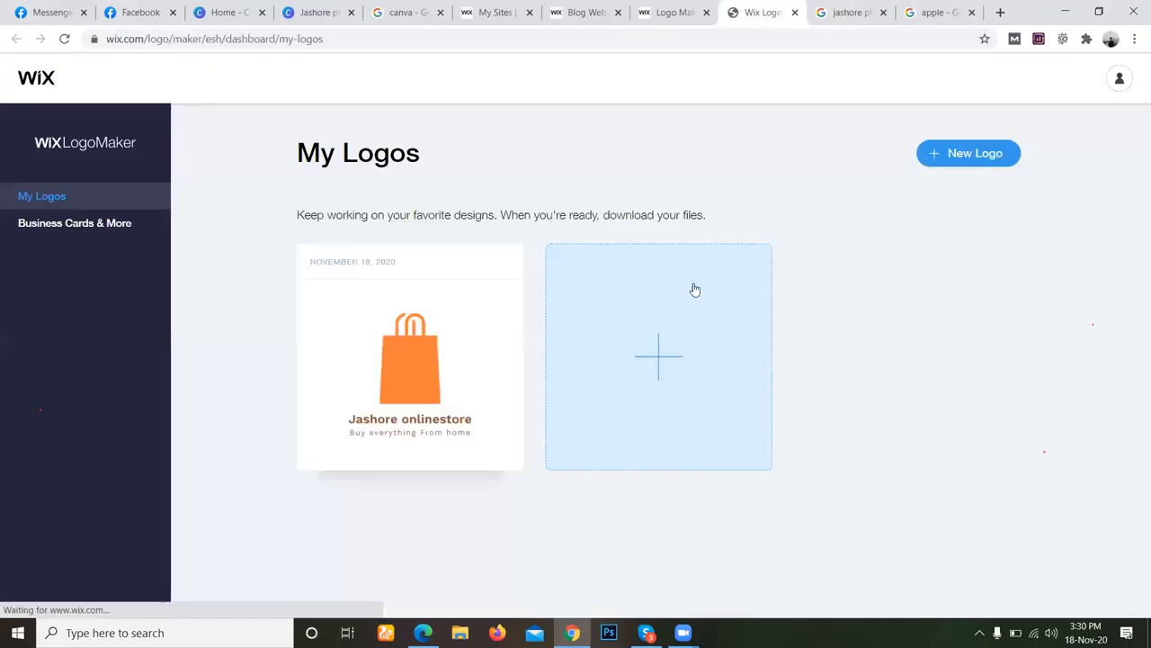
left_click(981, 155)
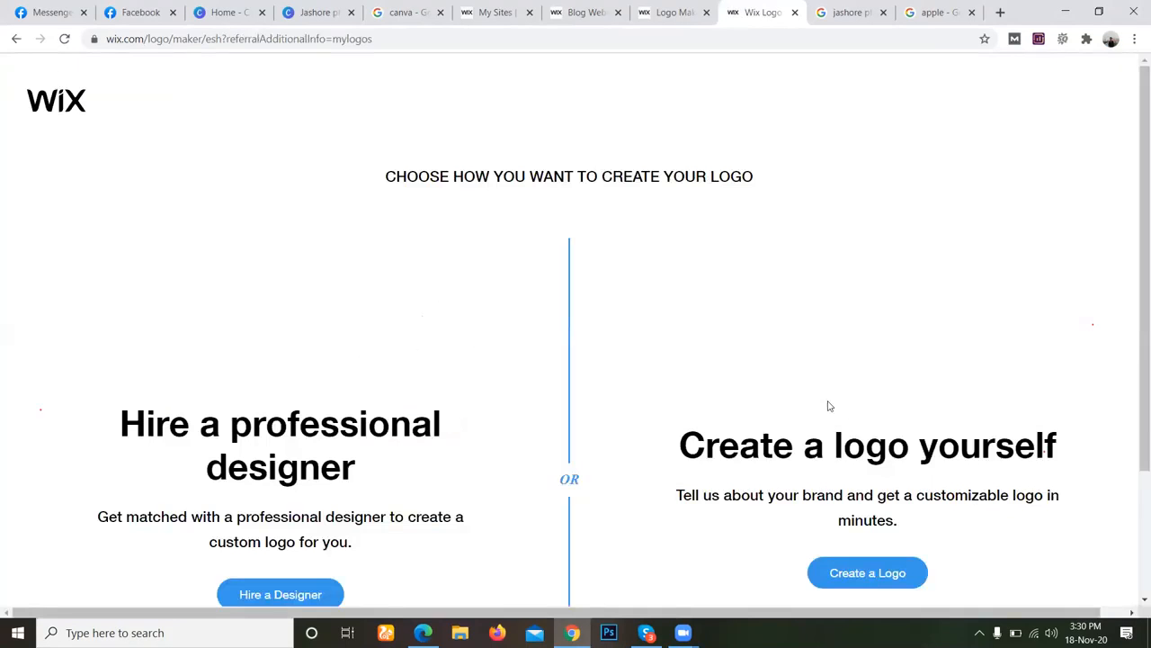
scroll(1071, 441, "down", 1)
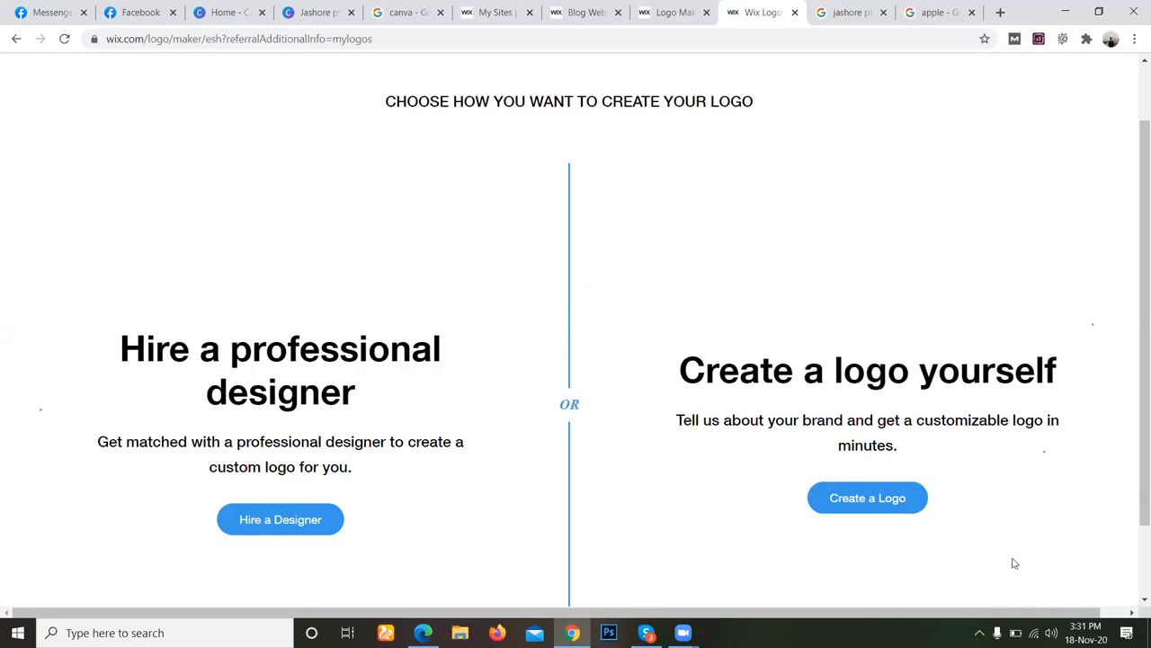
left_click(829, 498)
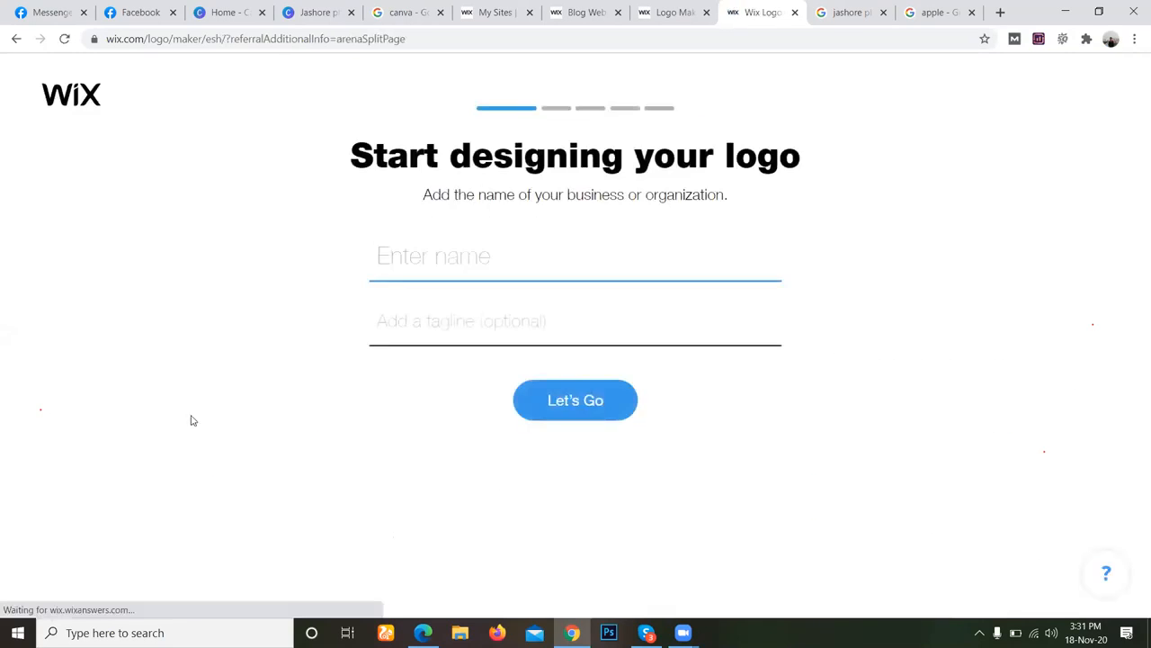
Enter "Jashore photography" as the business name for the new Wix logo.
left_click(398, 263)
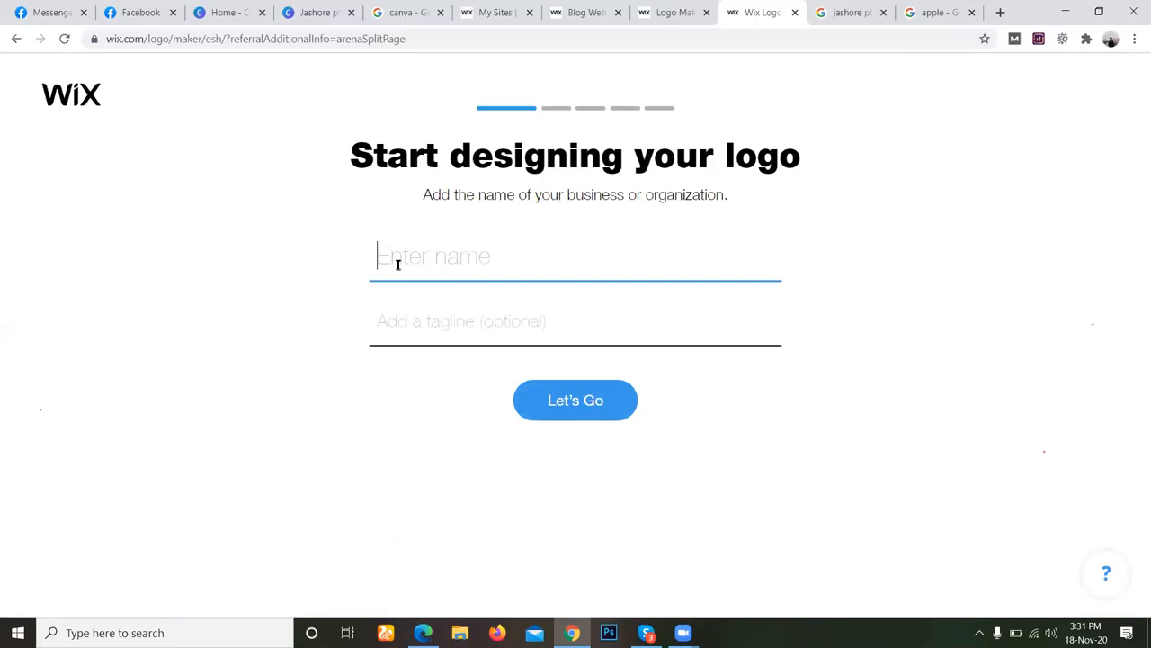
type("Jashore photography")
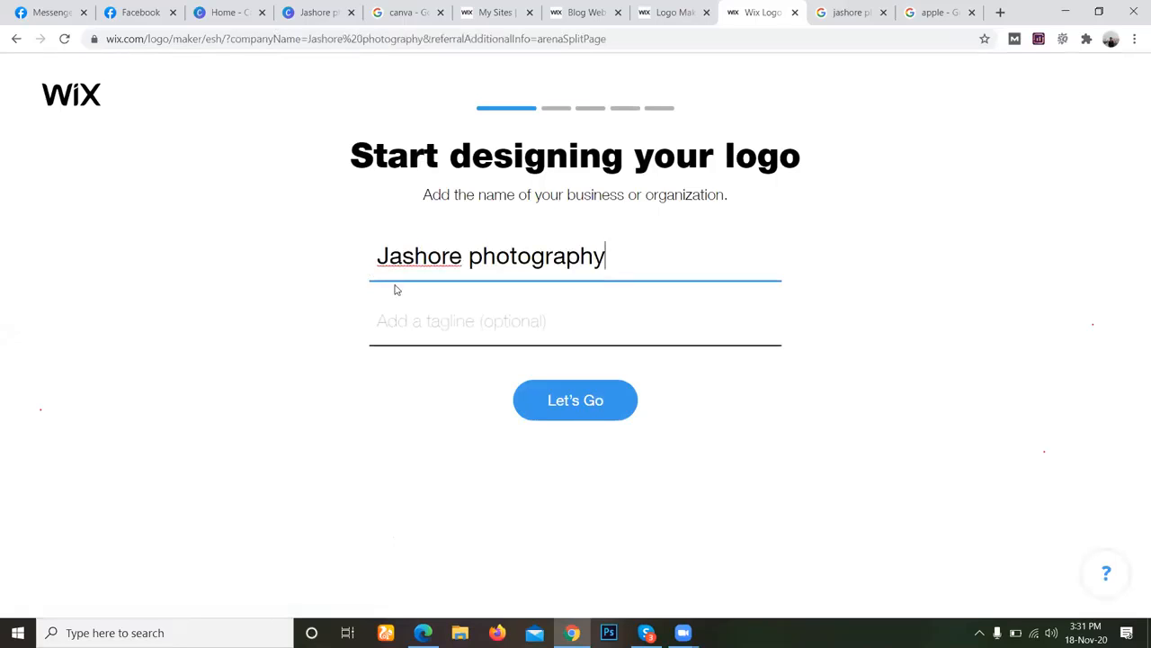
left_click(430, 326)
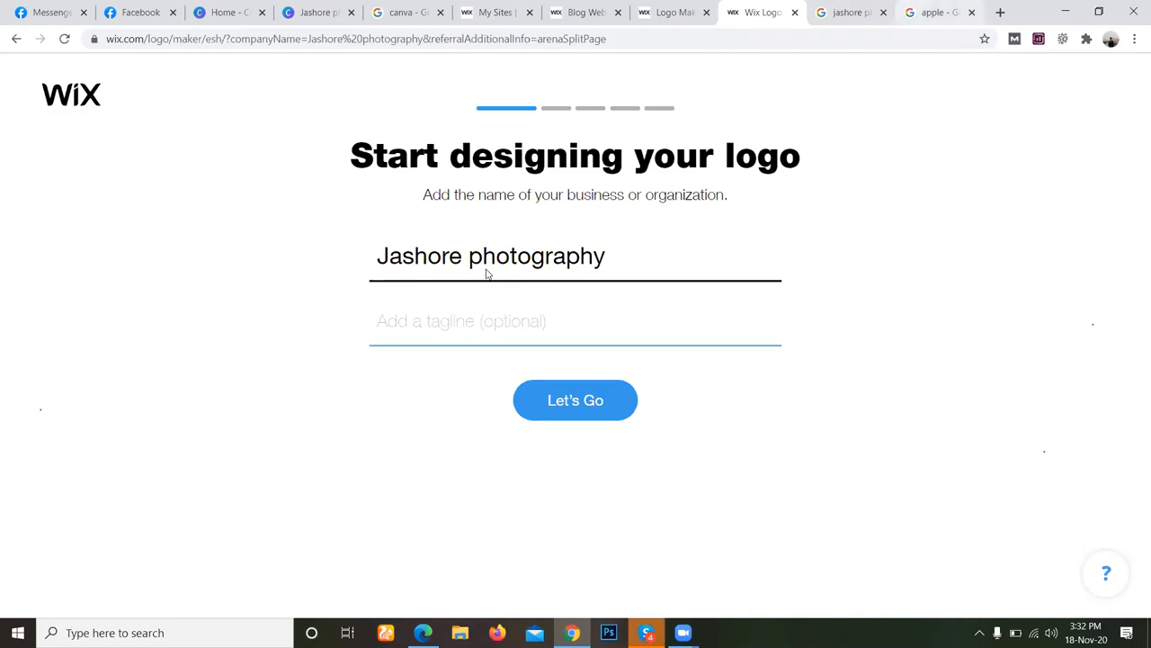
Switch to the browser tab with the jashore photography results and search Google for "pran".
key("ctrl+Tab")
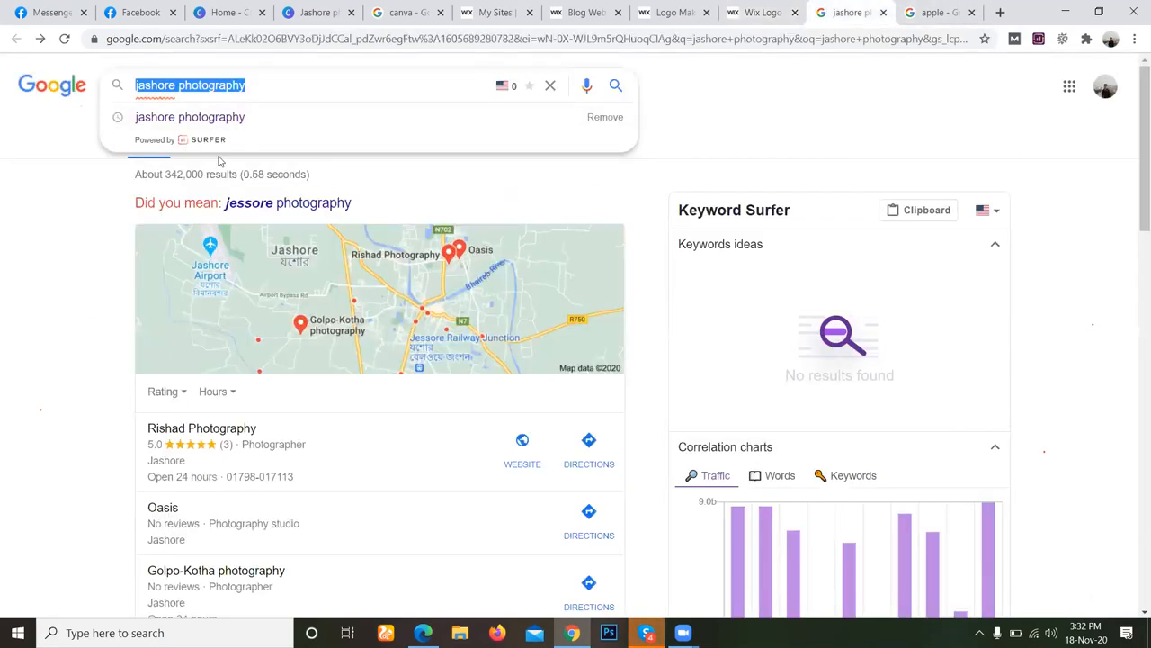
key("ctrl+l")
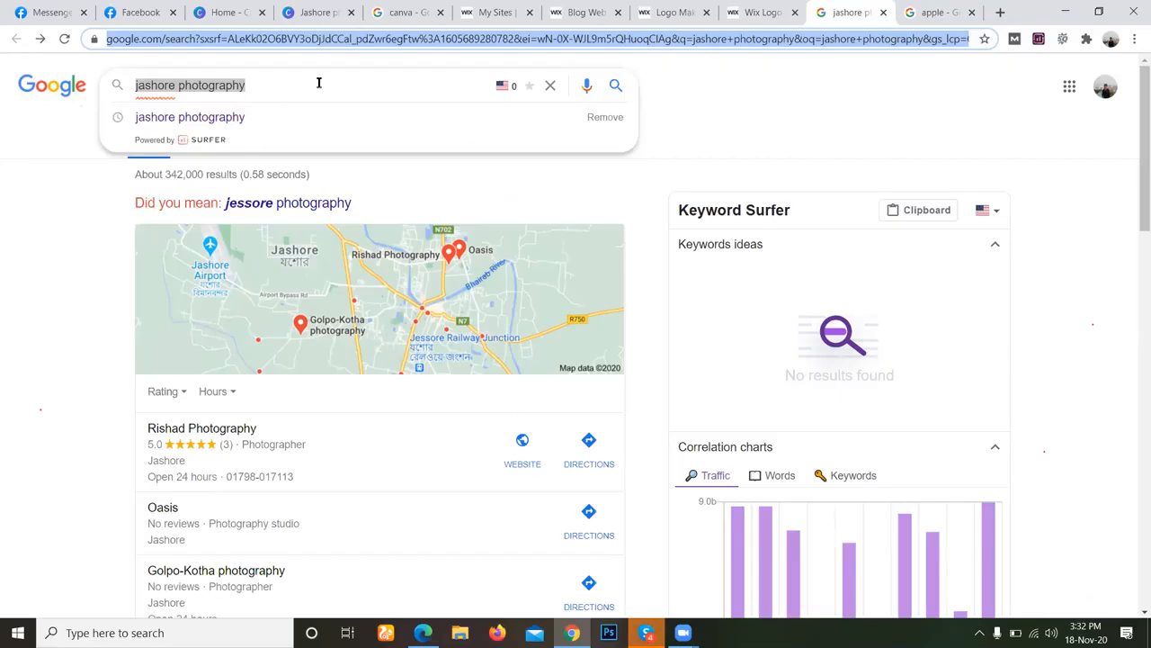
type("pran")
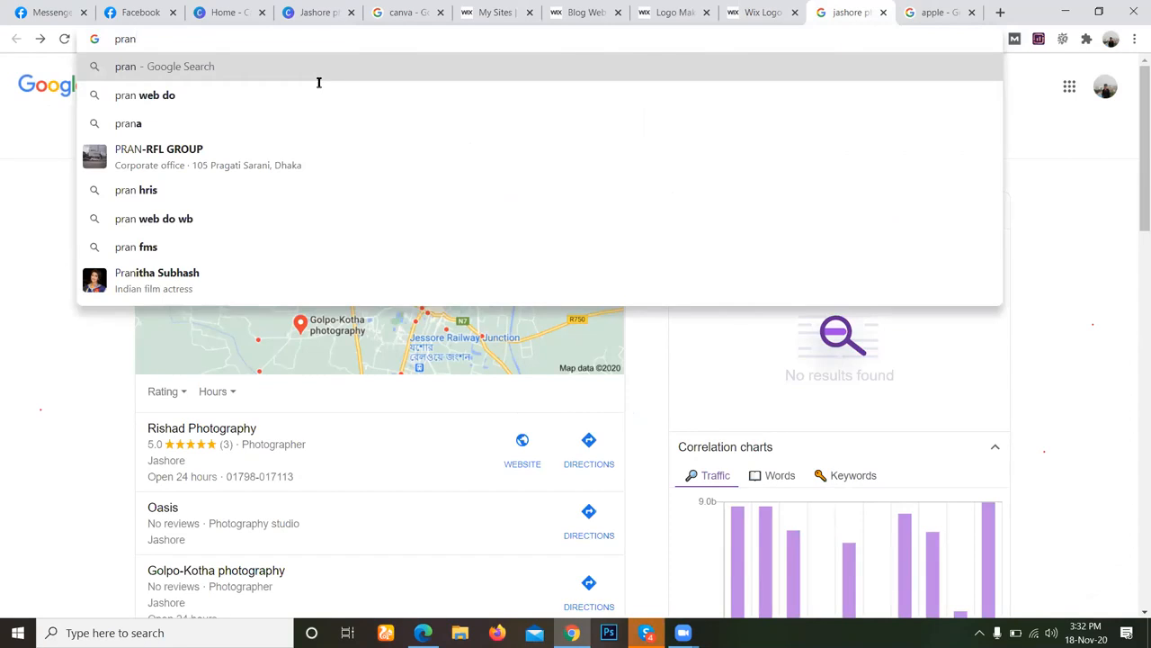
key("Return")
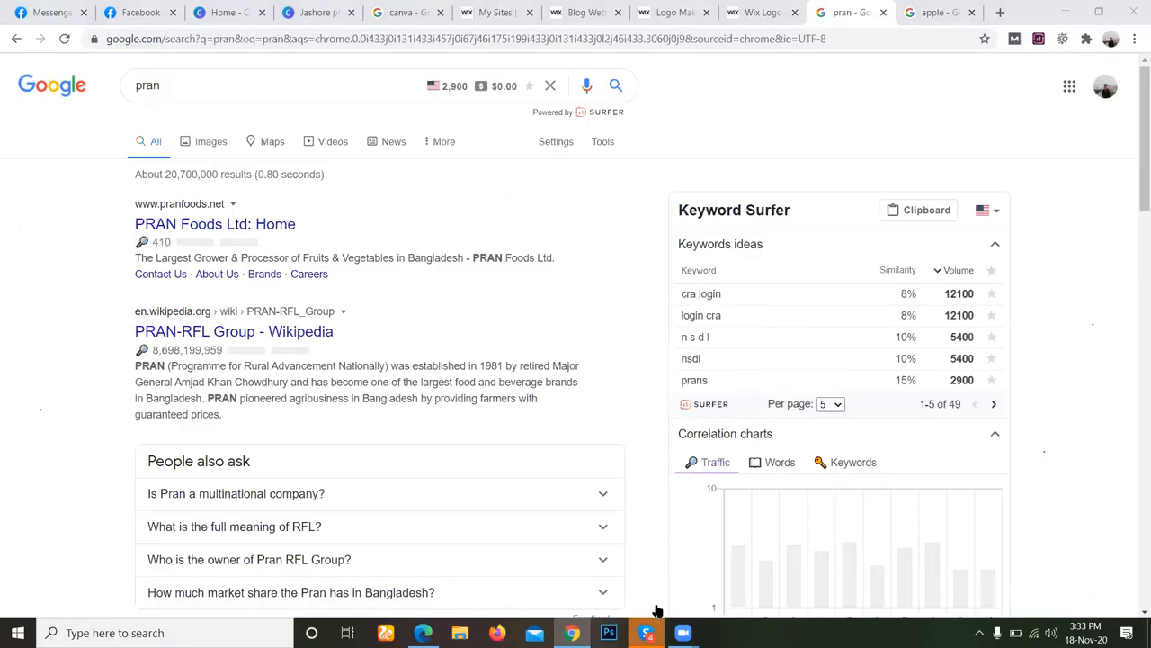
Switch to Skype and view the Jashore Photography logo image with the black camera and blue script lettering.
left_click(647, 631)
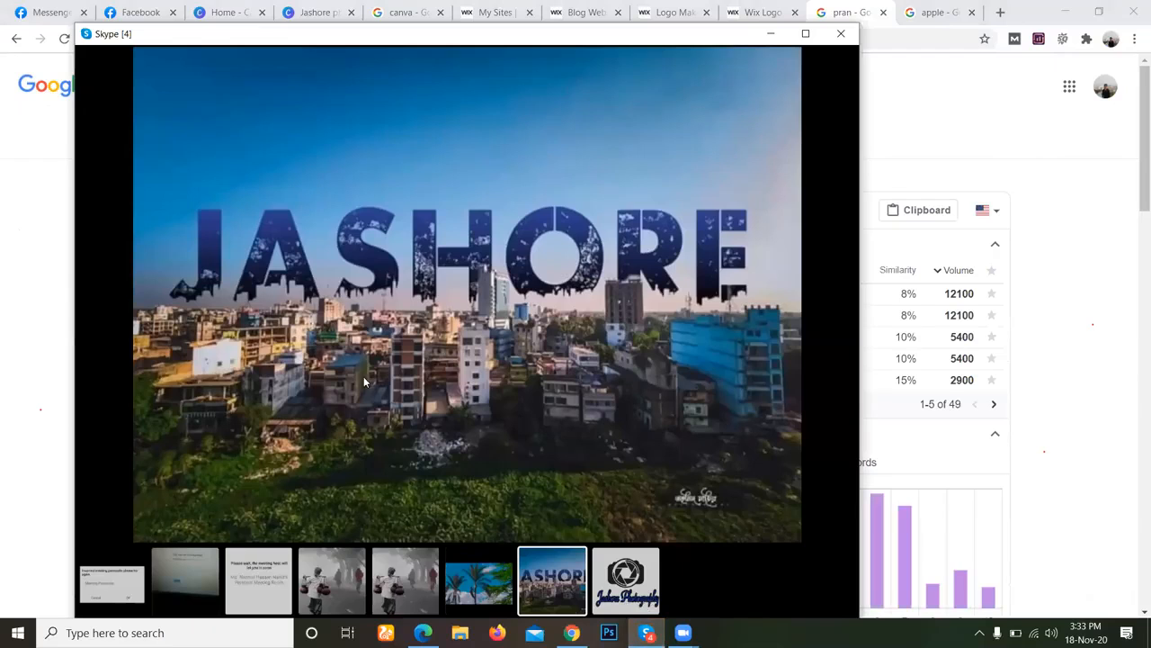
left_click(621, 580)
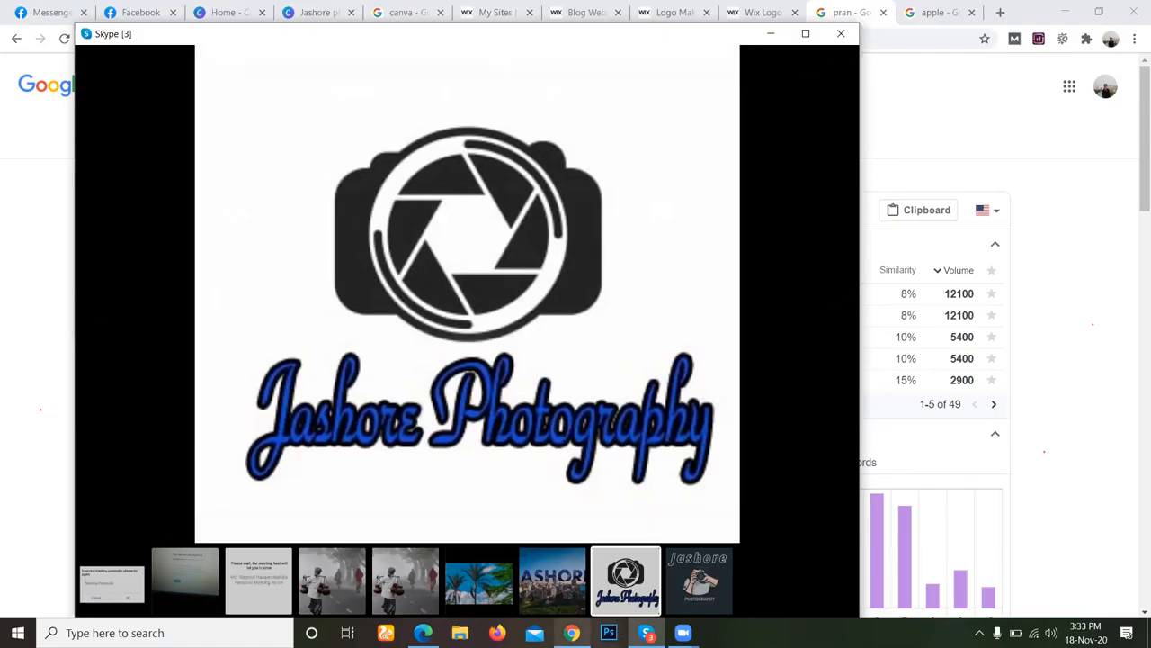
Return to the Jashore photography design in Canva and delete its magenta flower background.
left_click(572, 633)
left_click(232, 12)
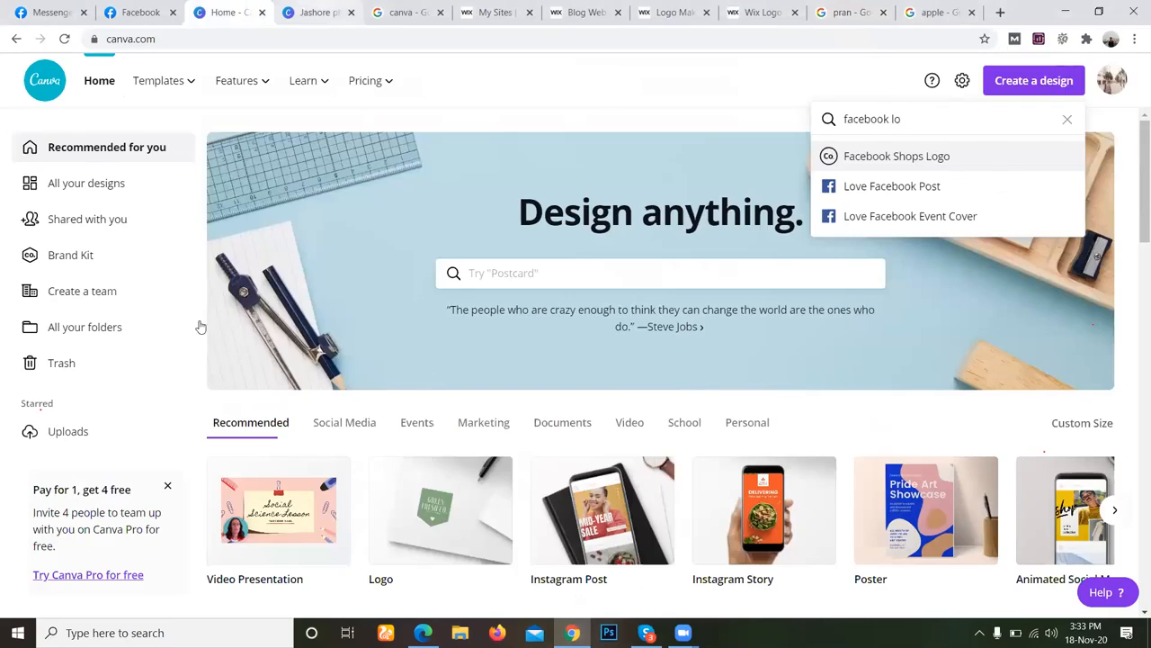
key("ctrl+Tab")
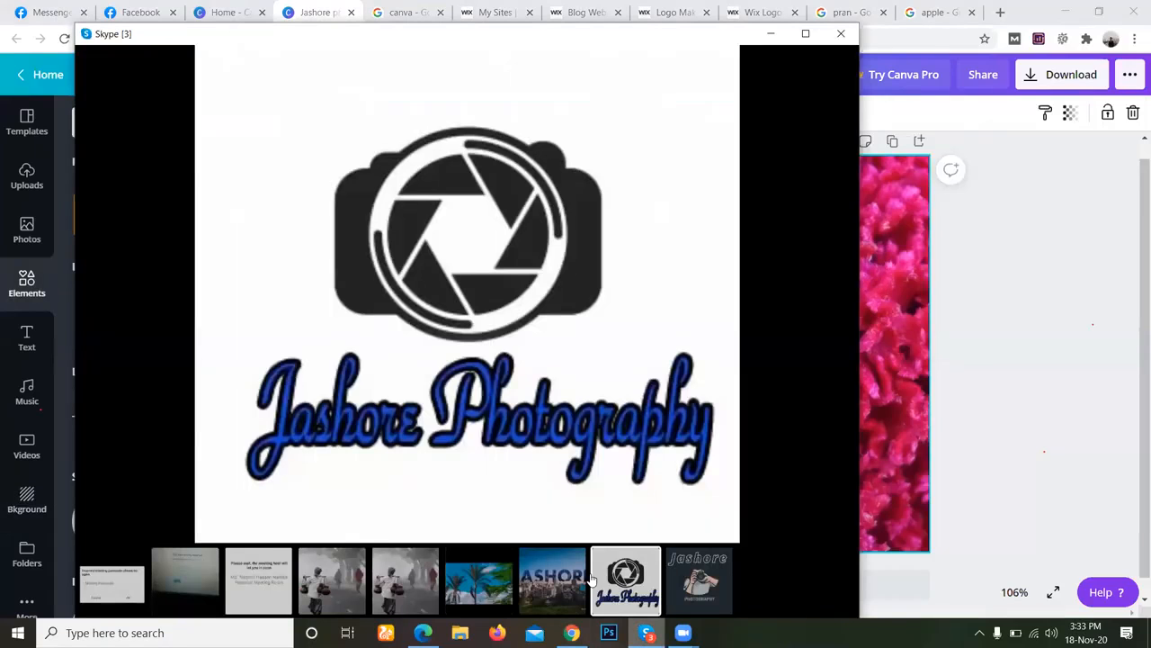
key("alt+Tab")
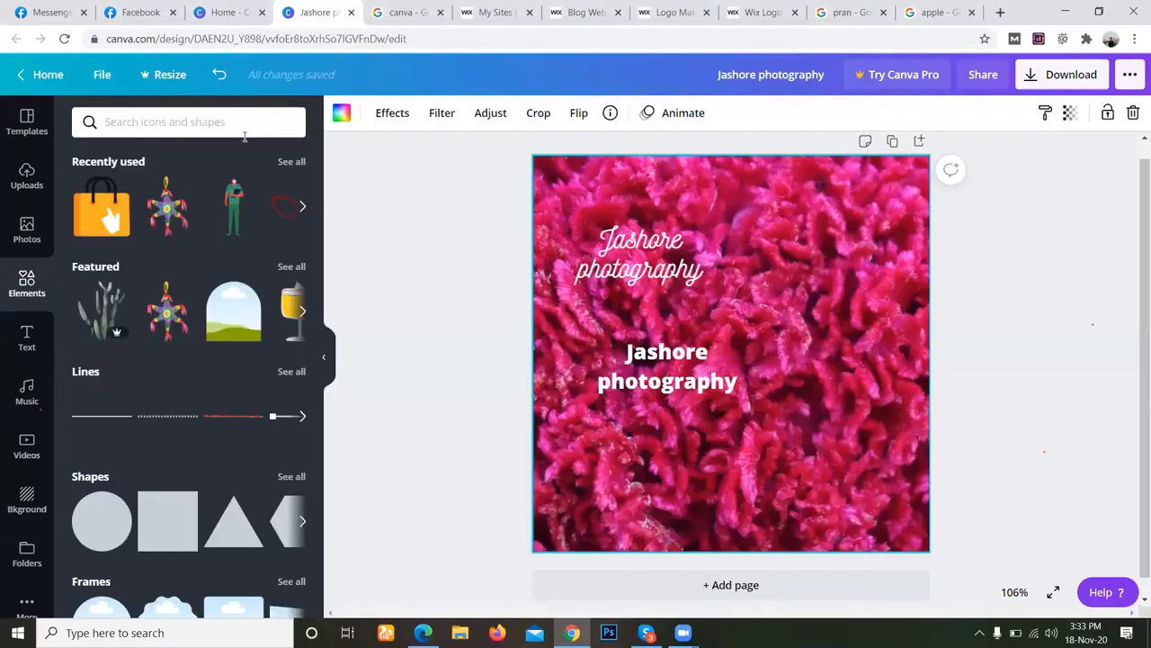
left_click(27, 493)
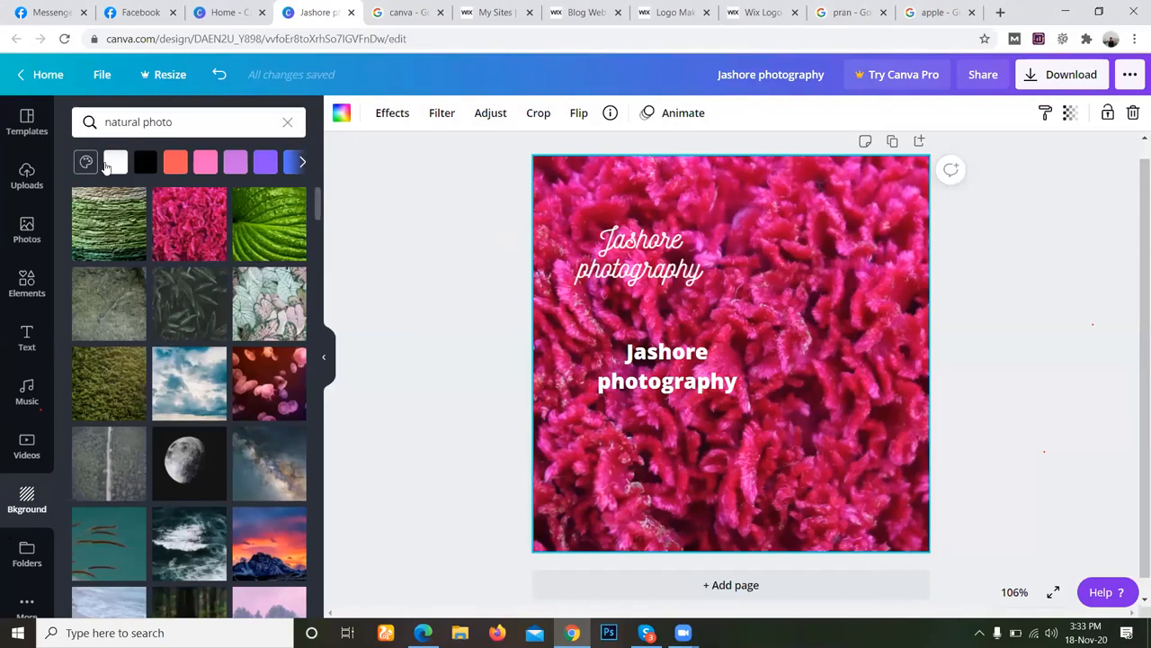
key("Delete")
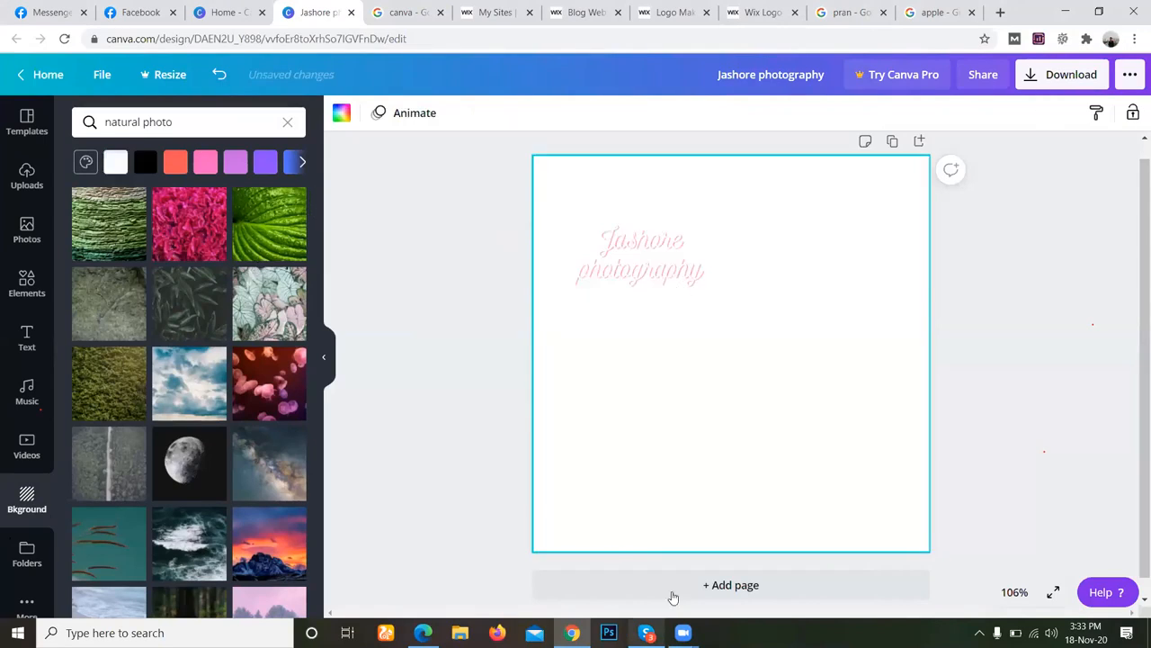
View the dark Jashore Photography logo with the illustrated photographer in Skype, alternating with the Wix logo form.
left_click(709, 595)
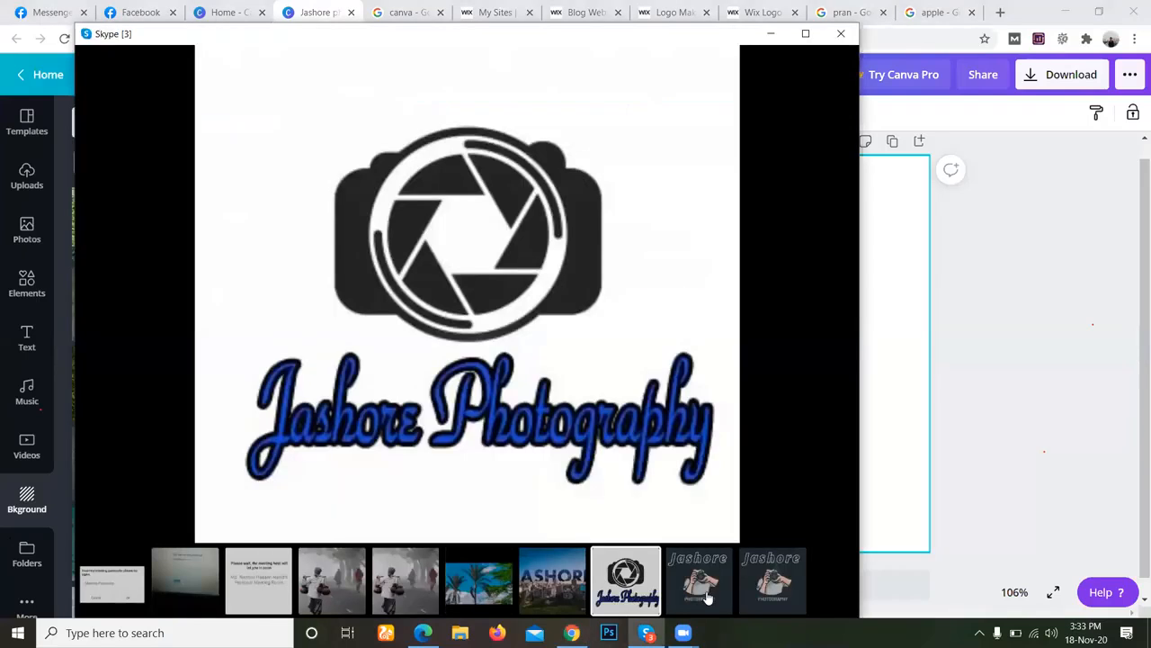
left_click(708, 596)
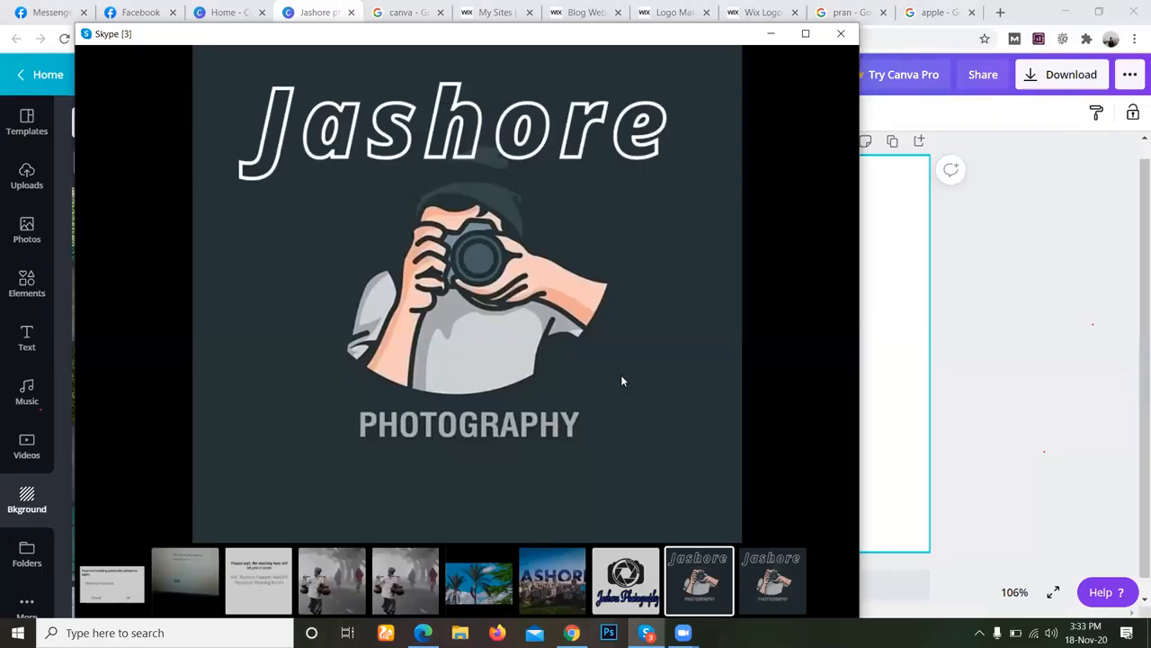
mouse_move(622, 376)
left_click(572, 633)
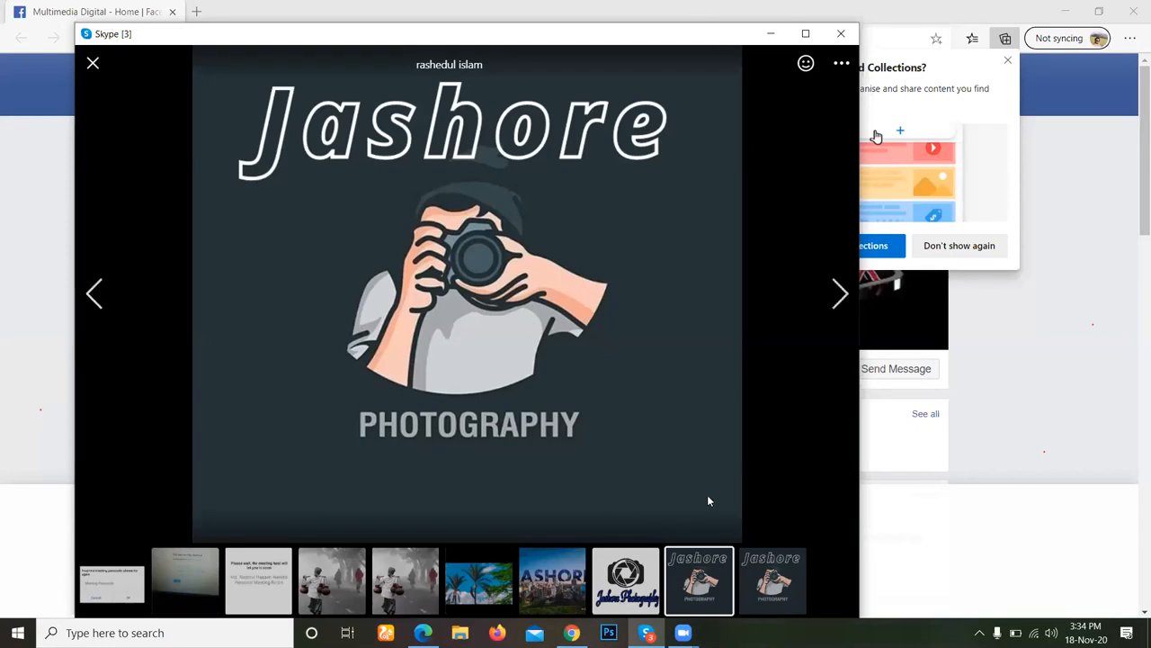
key("alt+Tab")
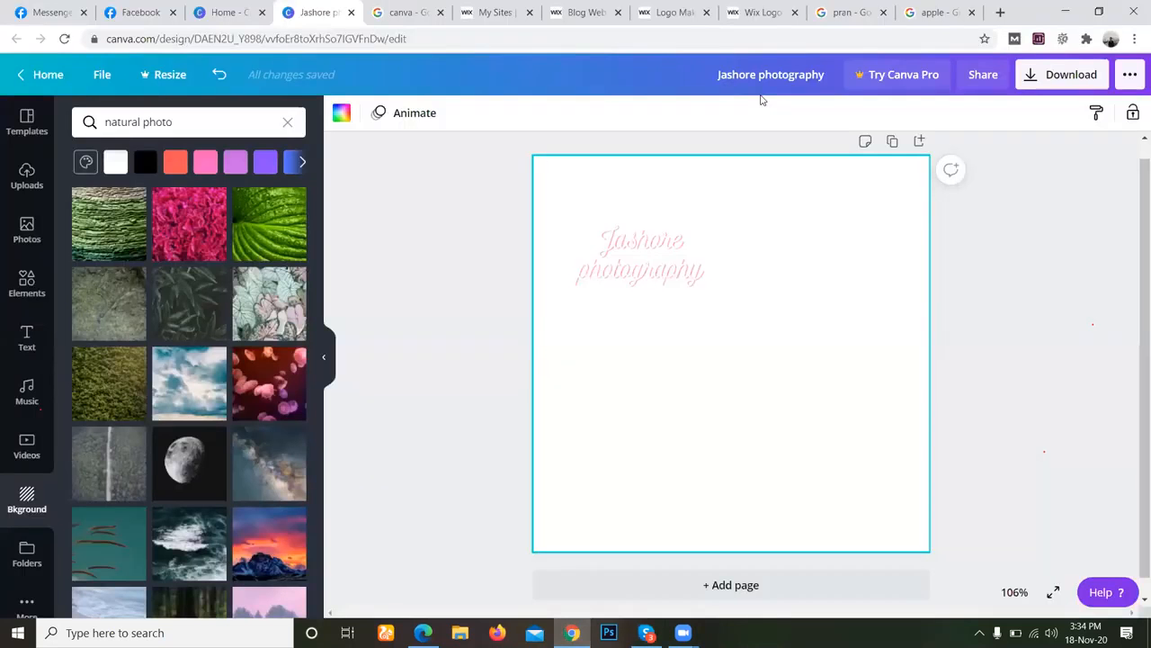
left_click(763, 13)
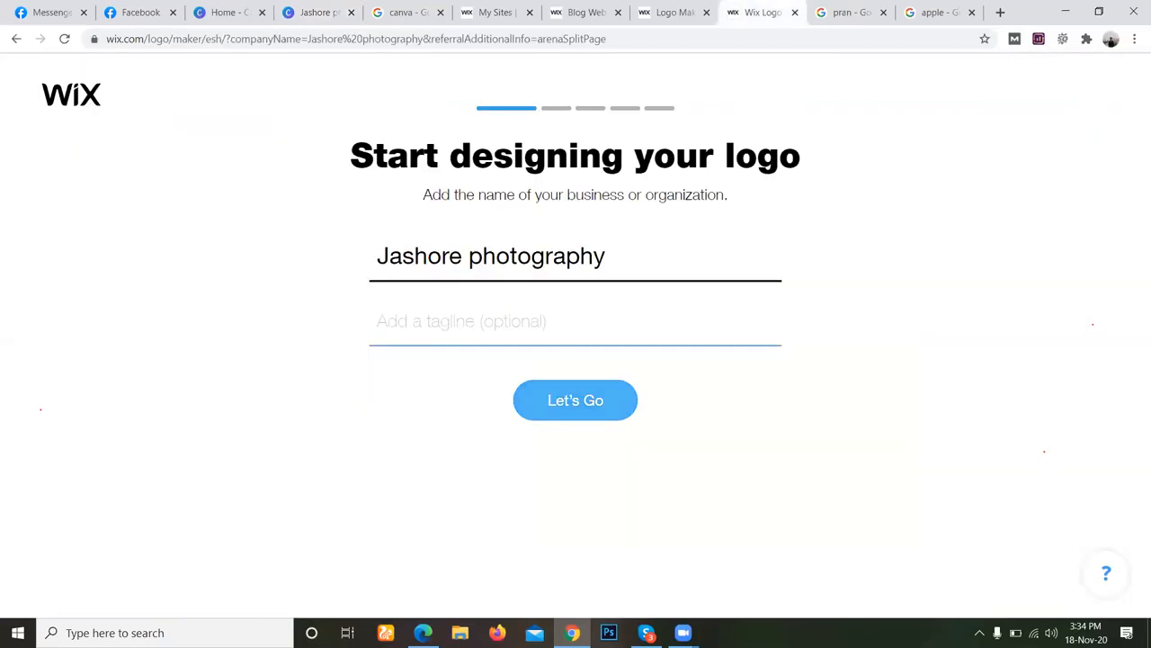
key("alt+Tab")
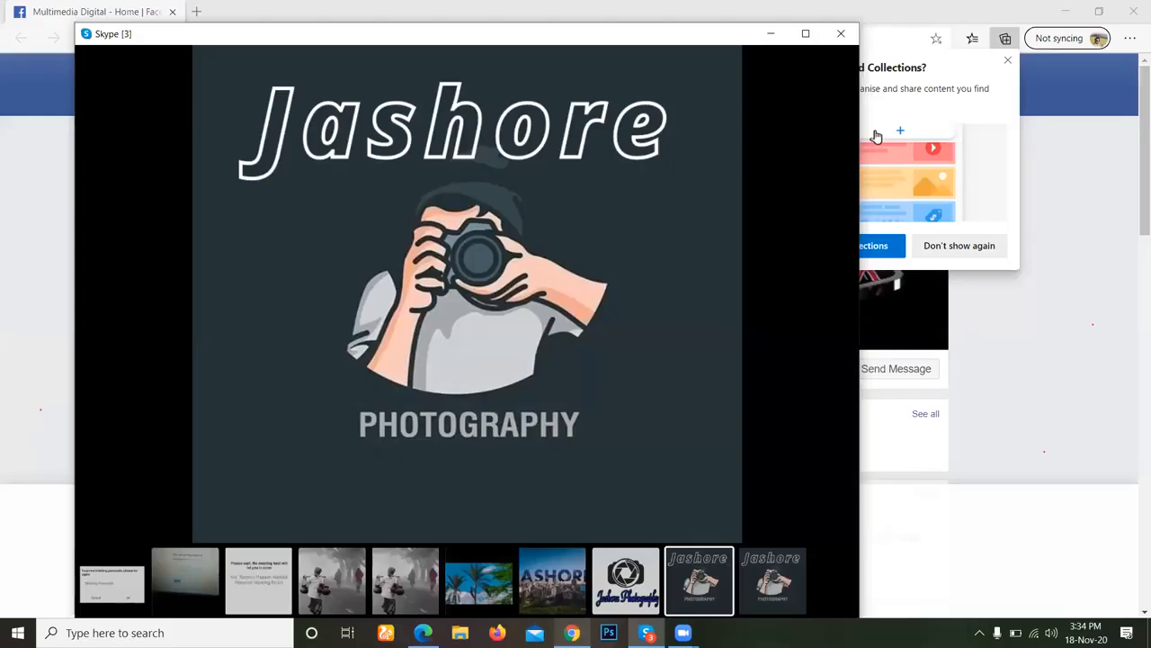
key("alt+Tab")
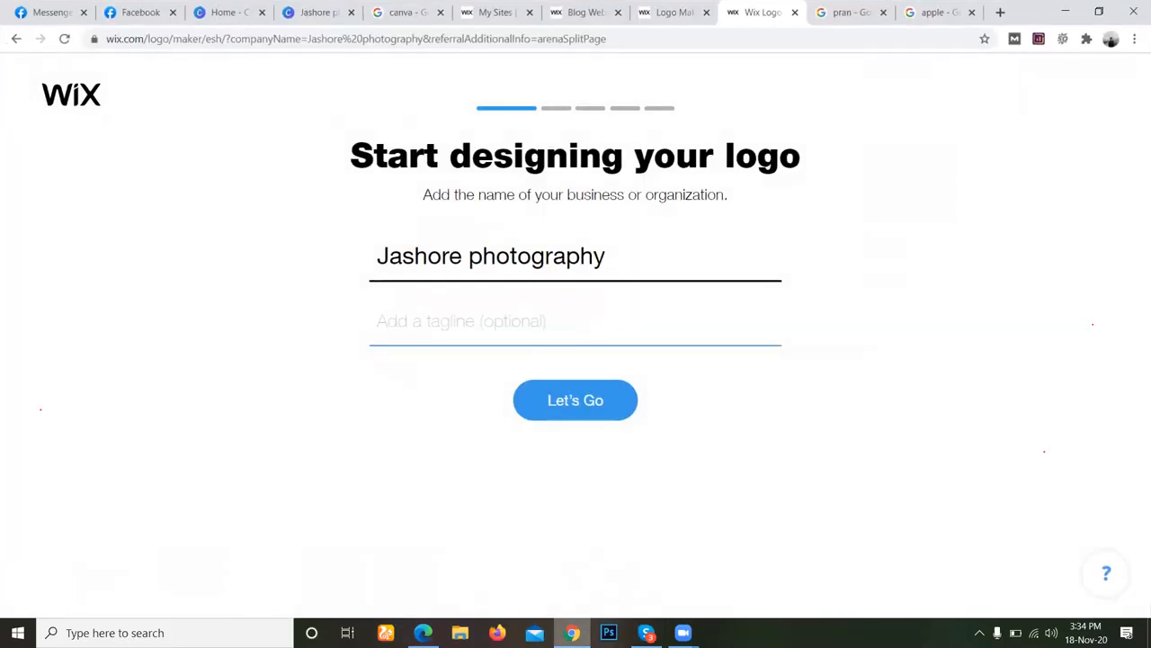
key("alt+Tab")
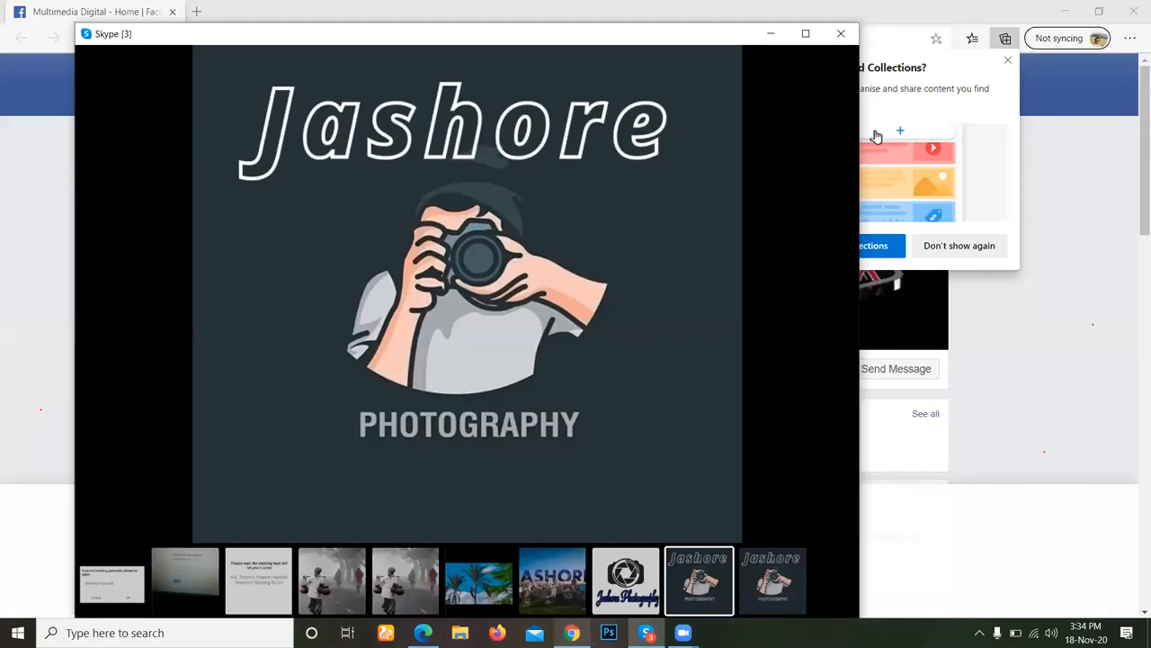
Return to the Wix logo form and begin the tagline with the words "Shoot today for".
key("alt+Tab")
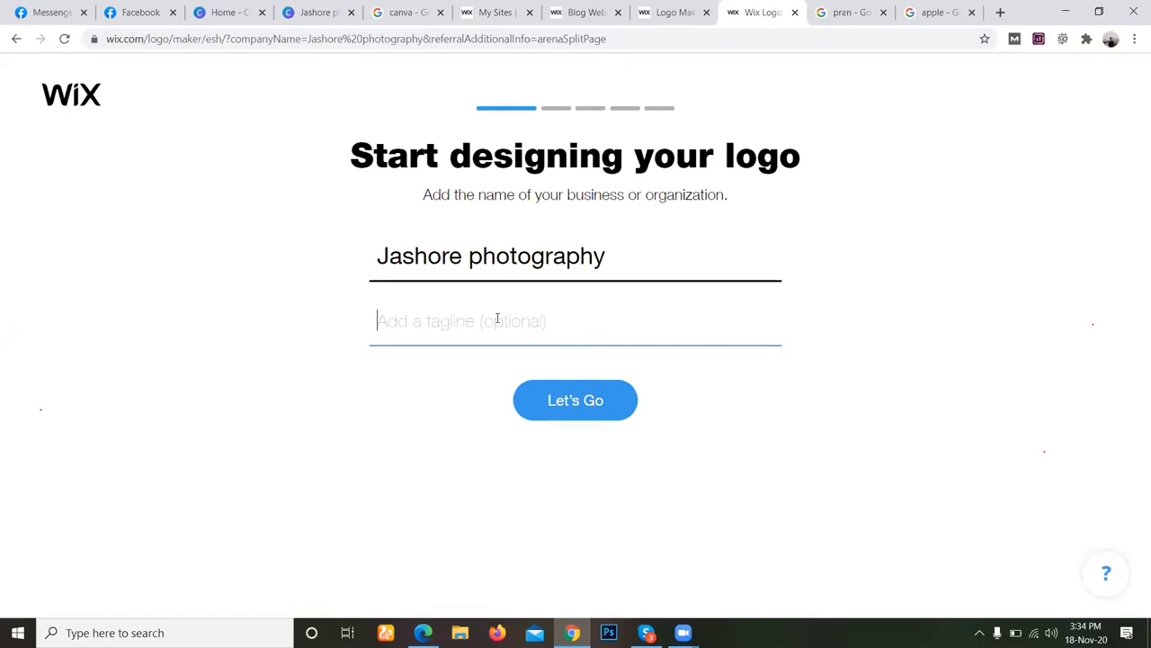
type("S")
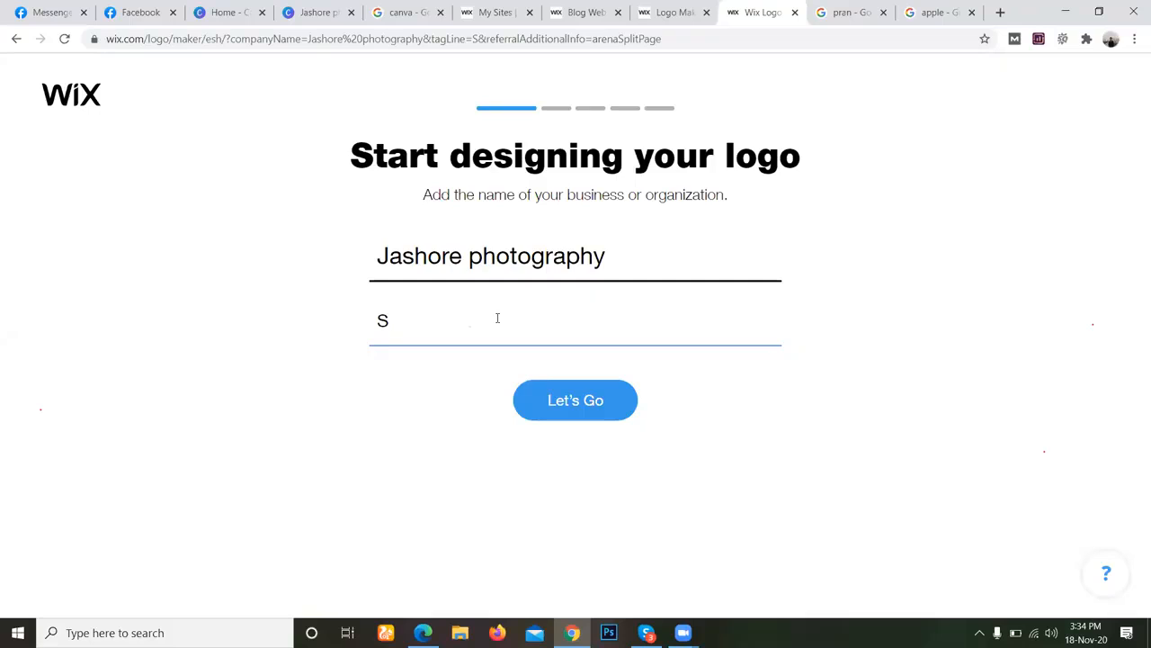
type("hoot toda")
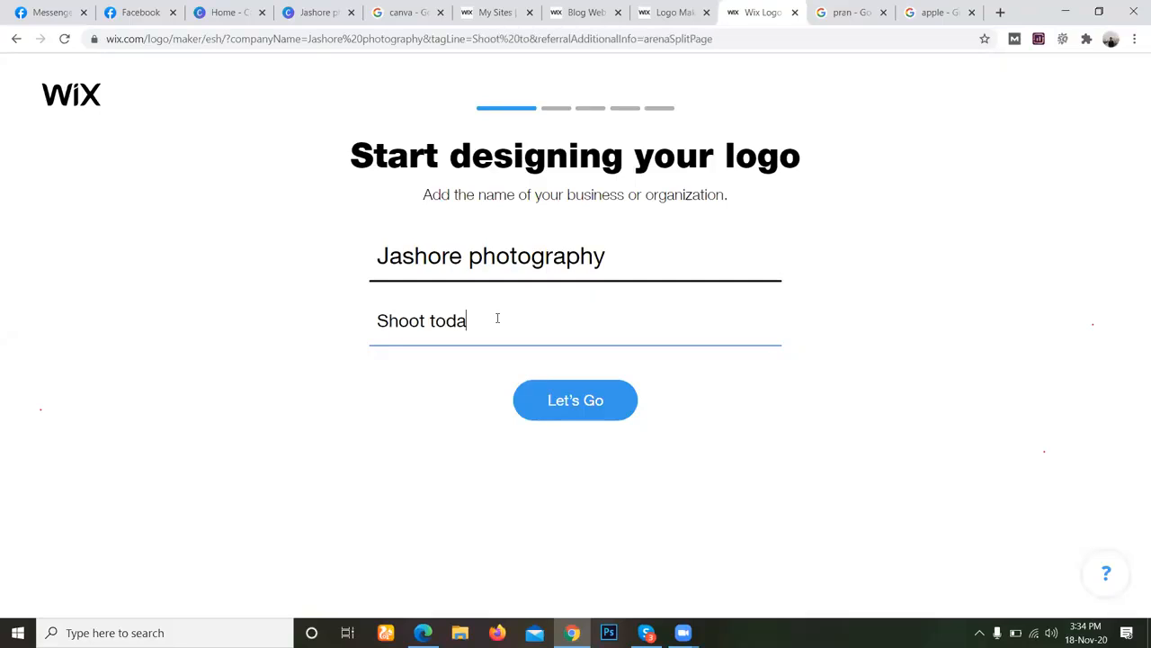
type("y for")
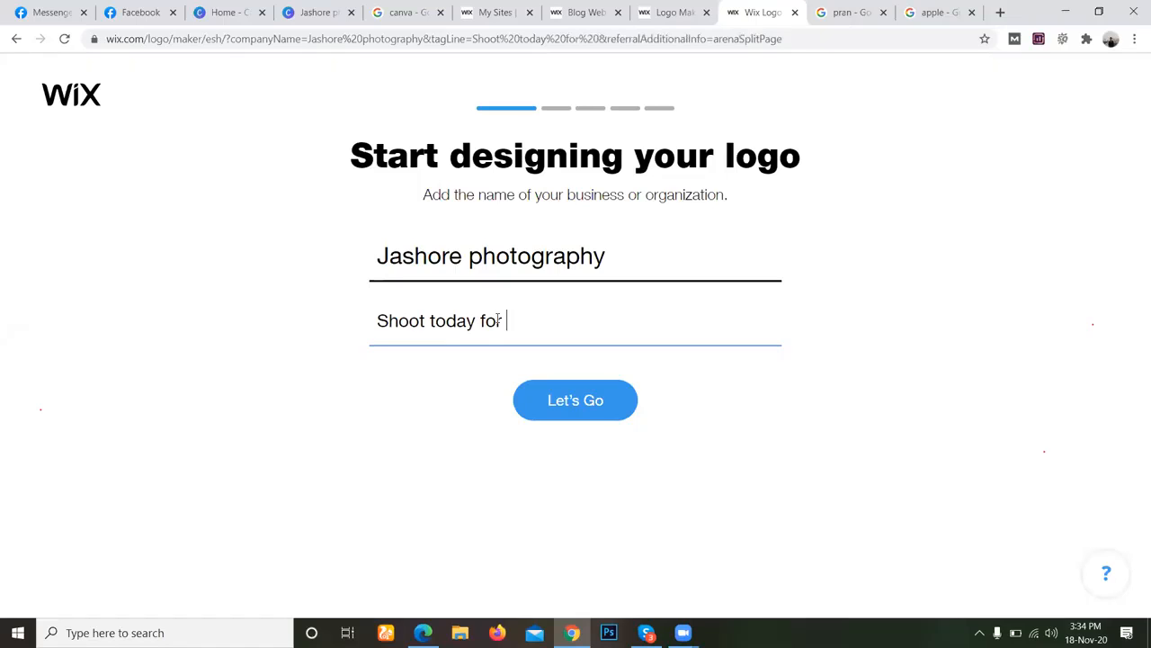
key("BackSpace")
key("BackSpace")
key("BackSpace")
type("o")
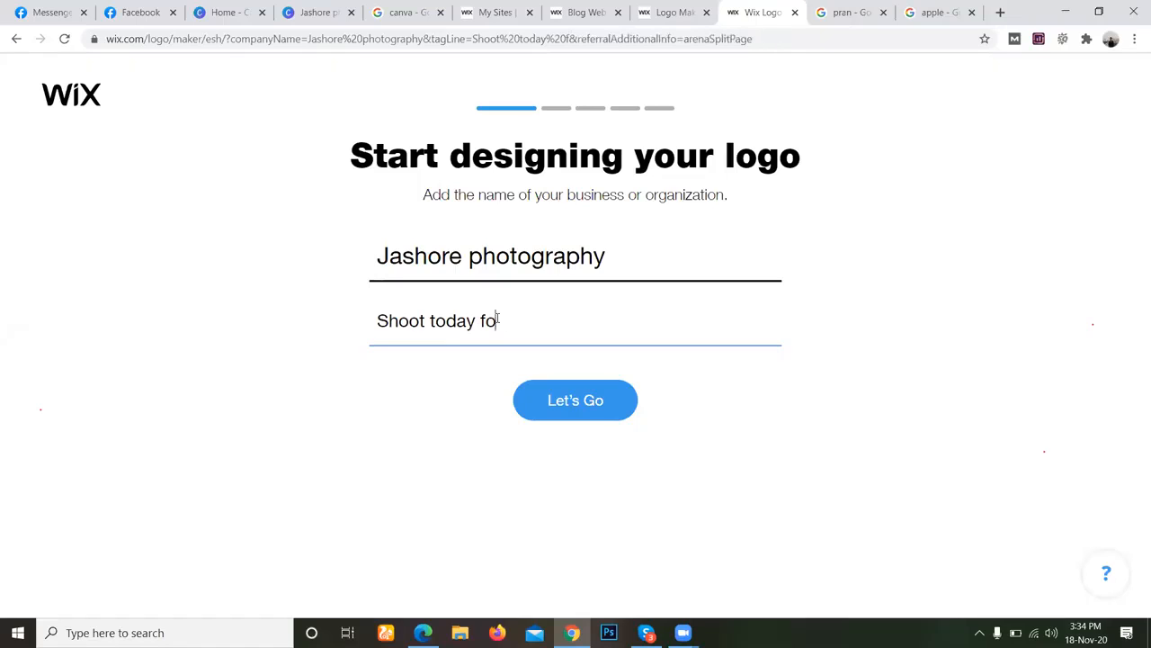
type("r")
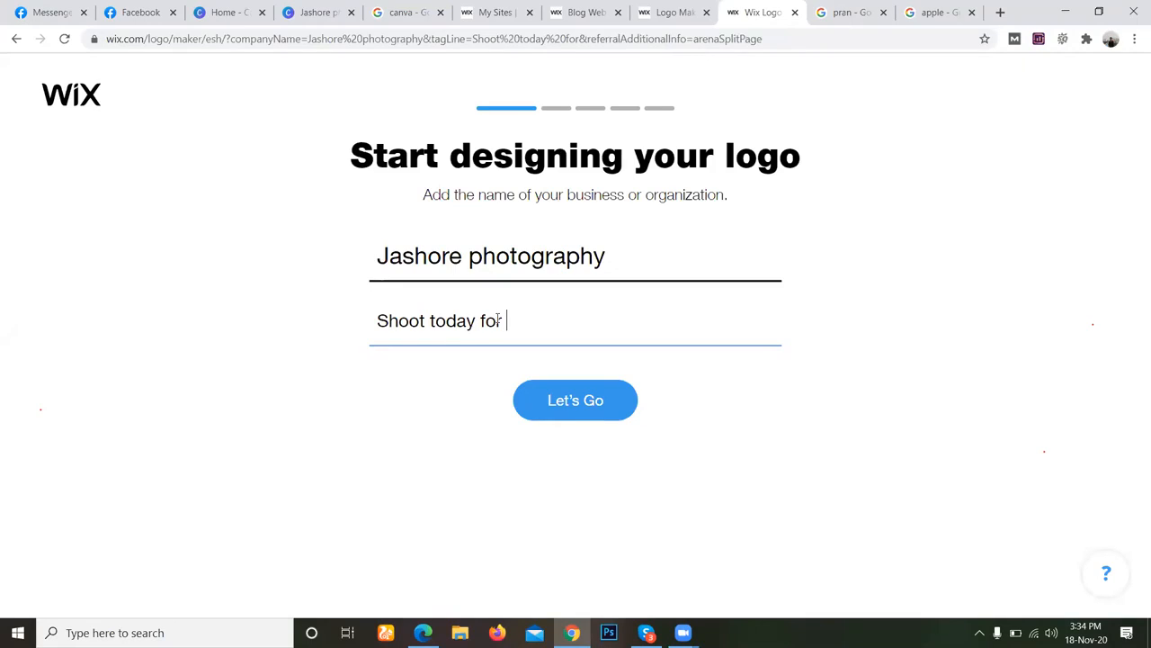
type(" l")
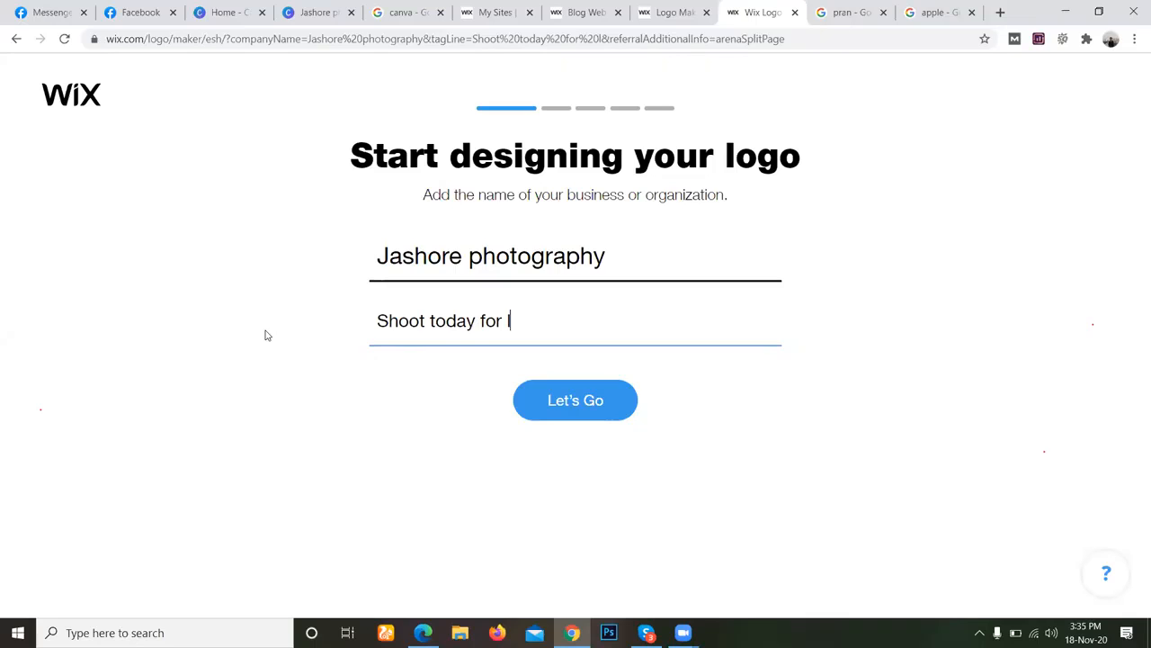
Complete the tagline with the word "memories", correcting its spelling with the suggested replacement.
key("BackSpace")
type("me")
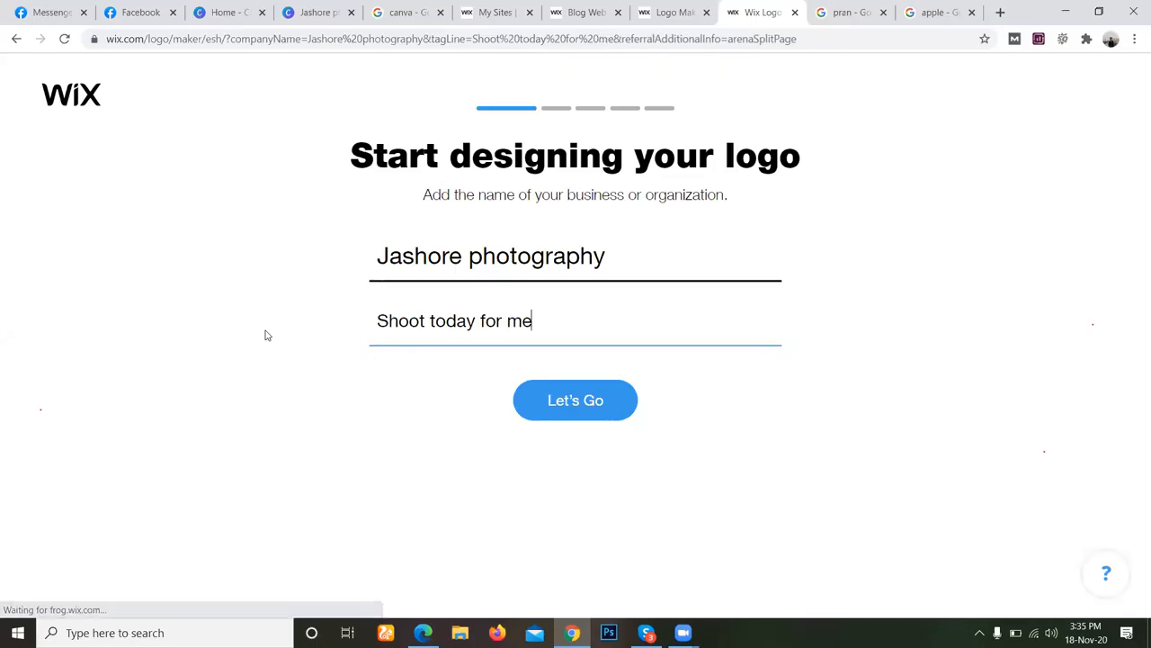
type("mo")
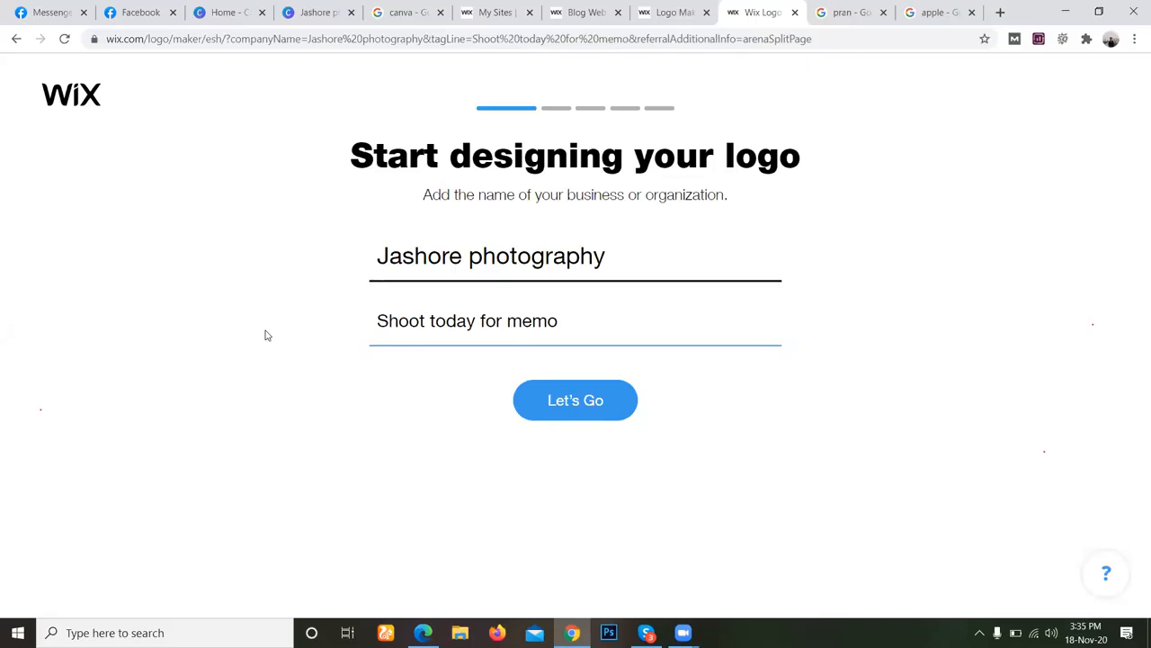
type("ris")
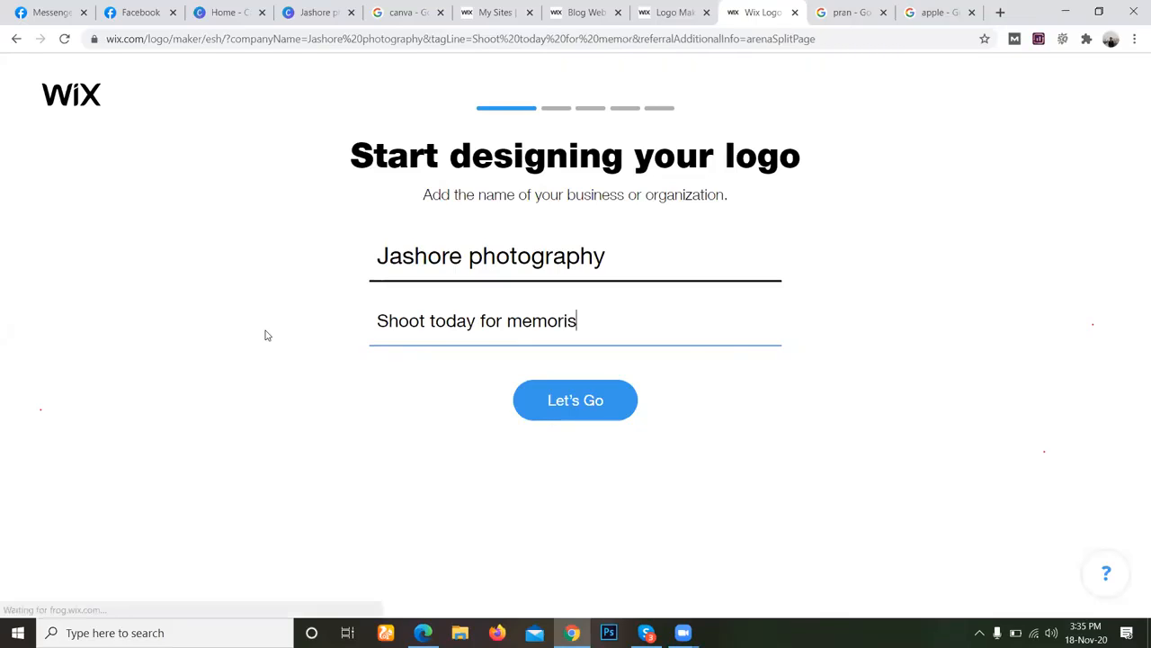
type("e")
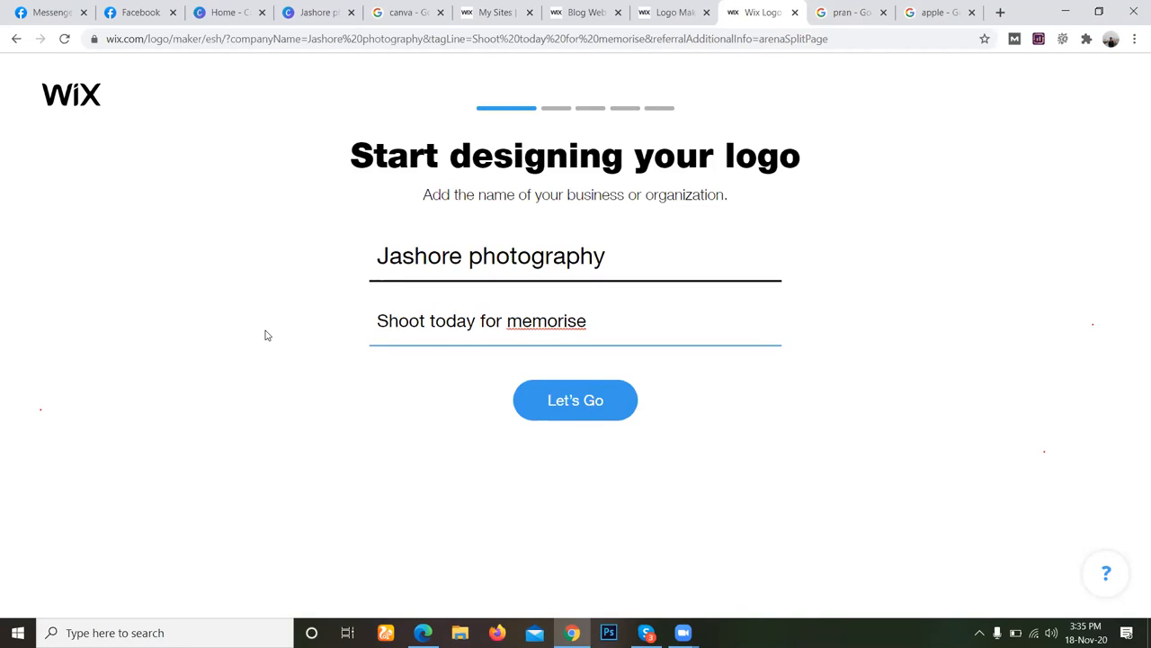
left_click(507, 321)
right_click(577, 328)
left_click(601, 338)
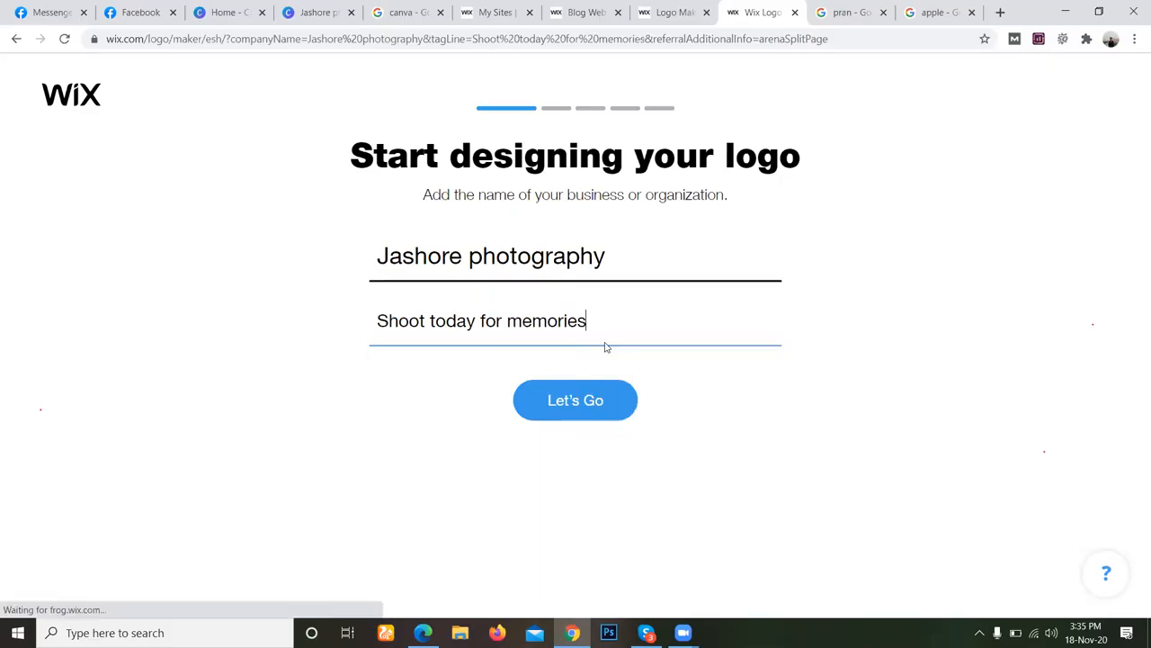
Submit the name and tagline form, leaving the industry blank and choosing Dynamic as the logo's look and feel.
left_click(576, 396)
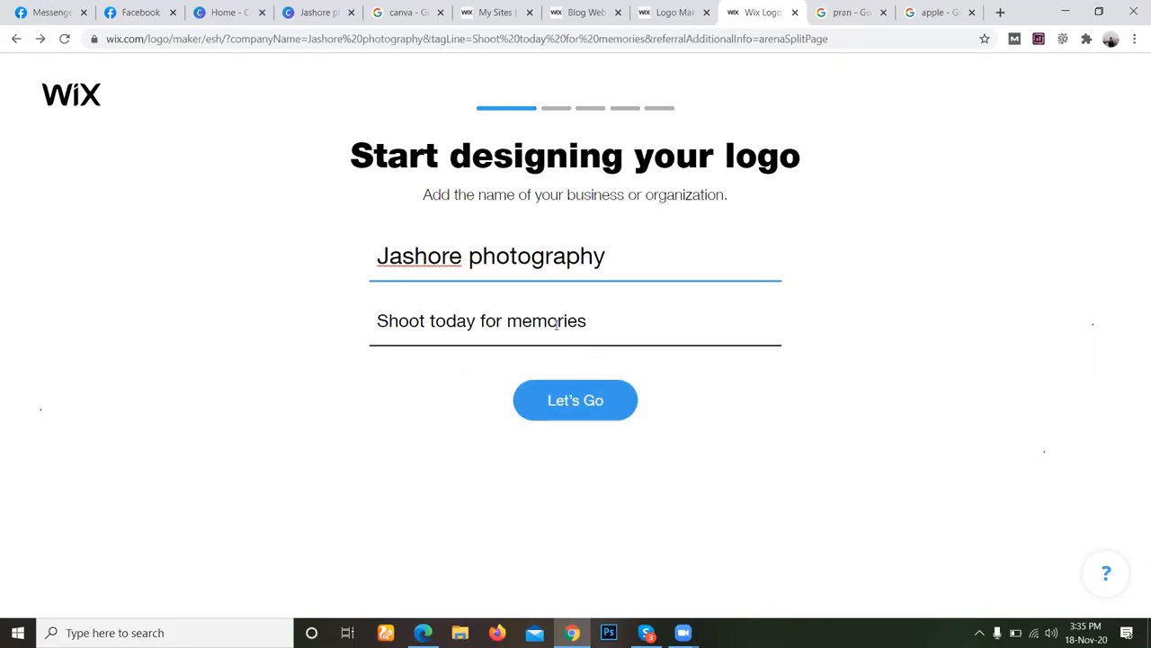
left_click(568, 431)
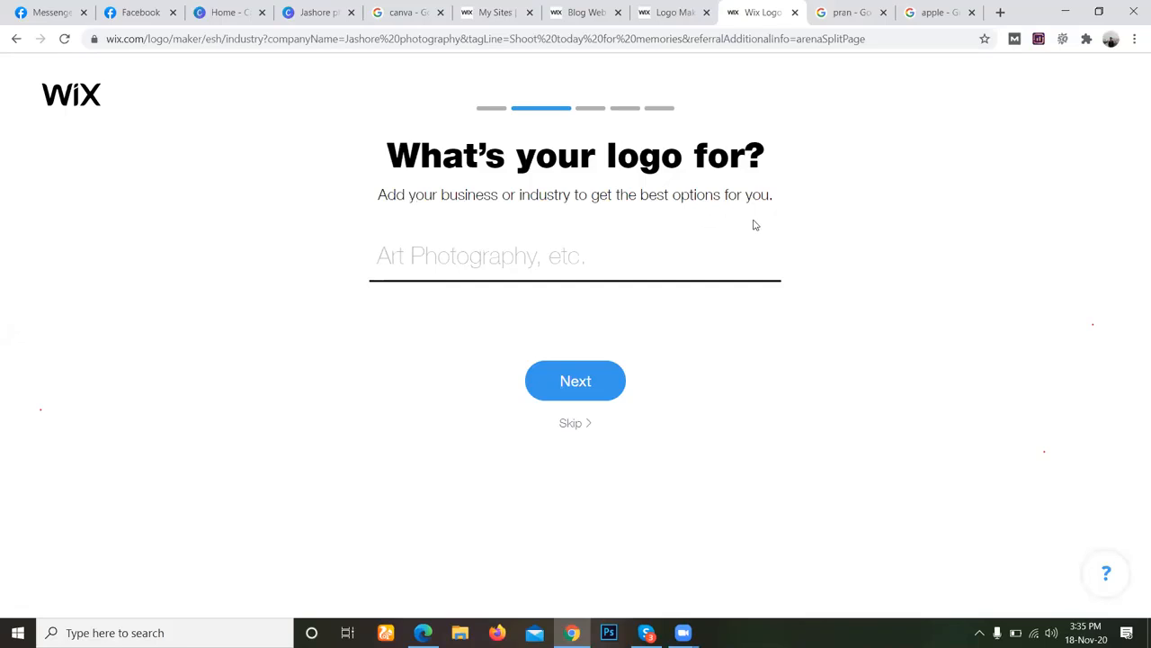
left_click(523, 260)
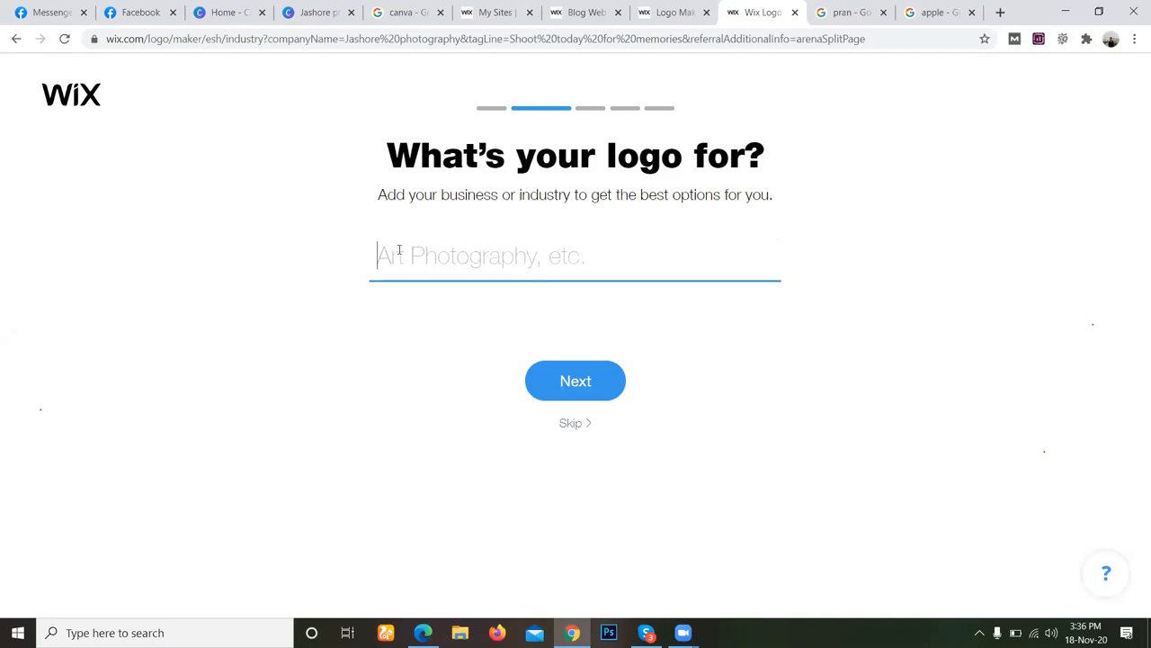
left_click(581, 394)
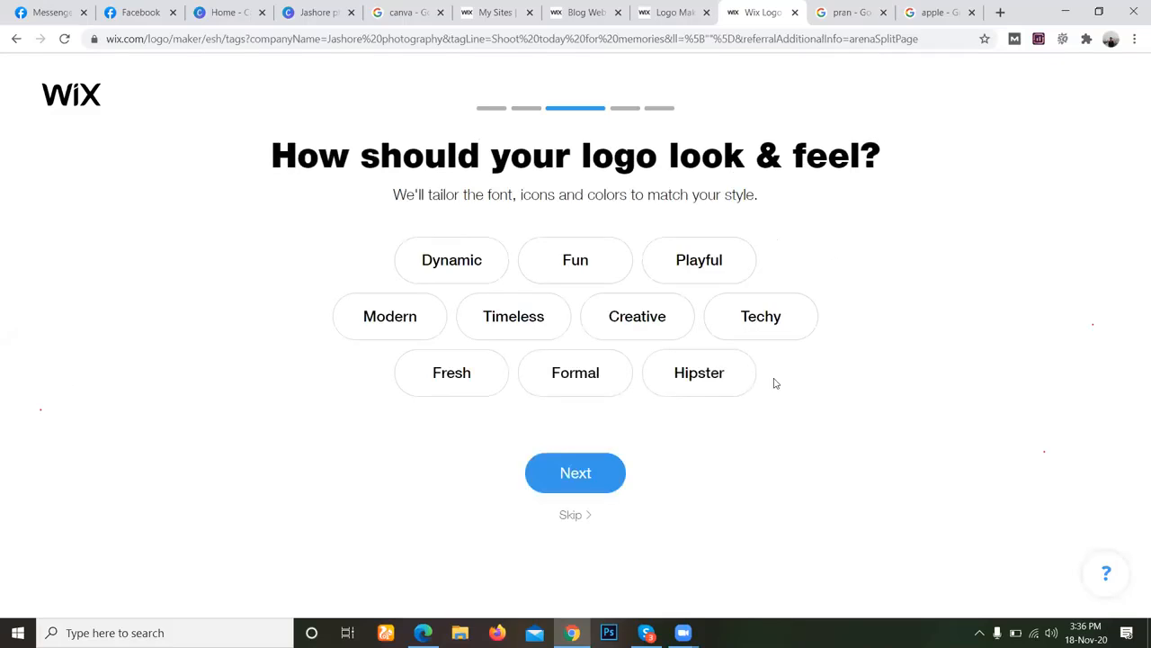
left_click(435, 266)
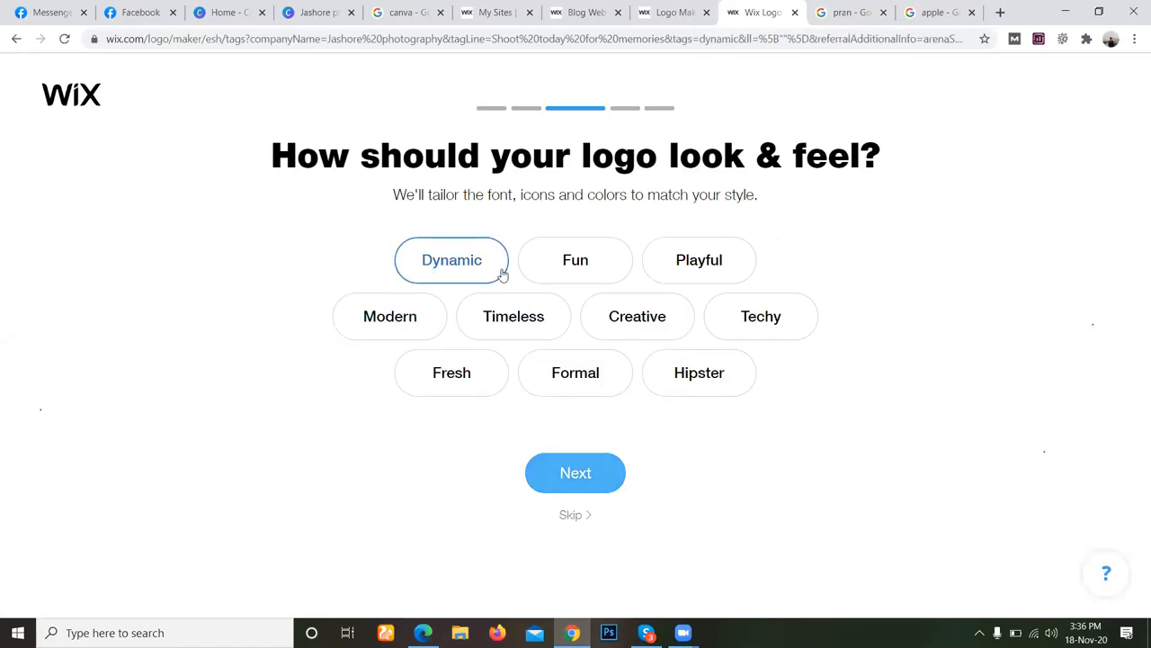
left_click(609, 482)
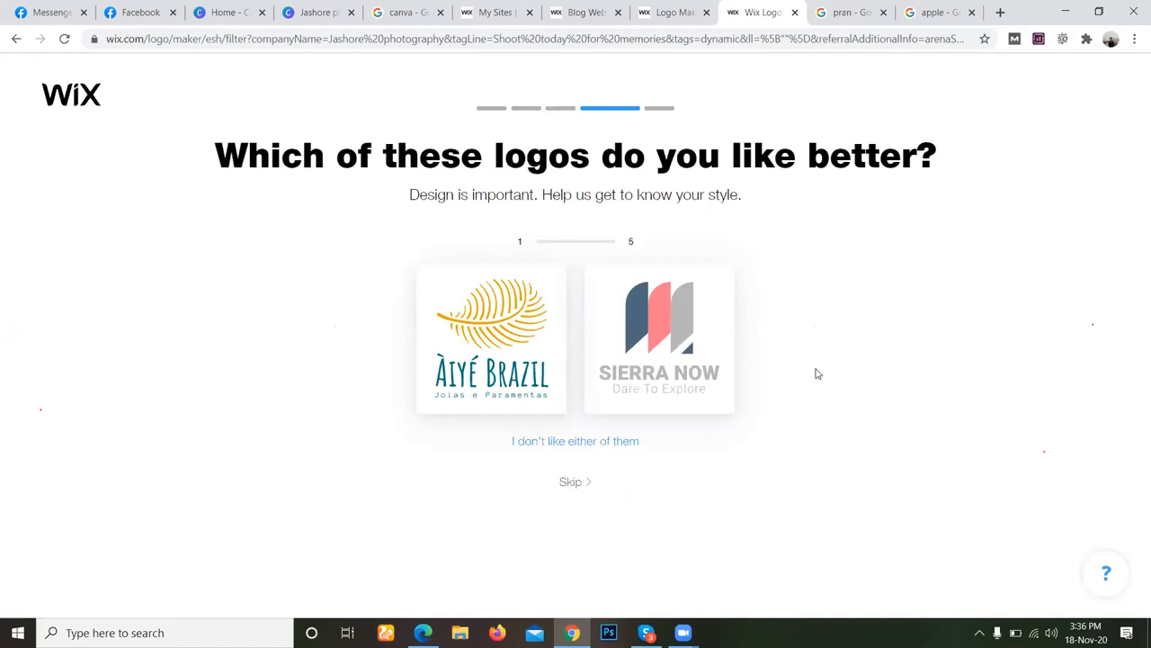
Choose the Sierra Now, Millennial Support, Creations By Christy, Expat in Belgium and GearGuide samples, and set the logo's use to social media.
left_click(660, 378)
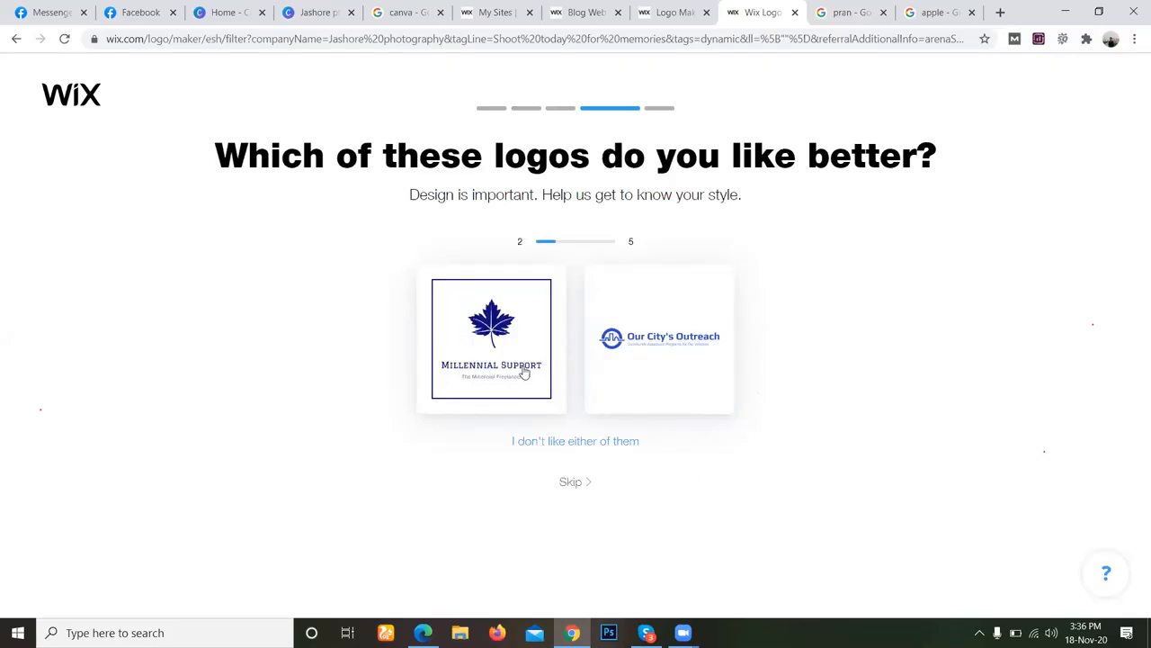
left_click(466, 311)
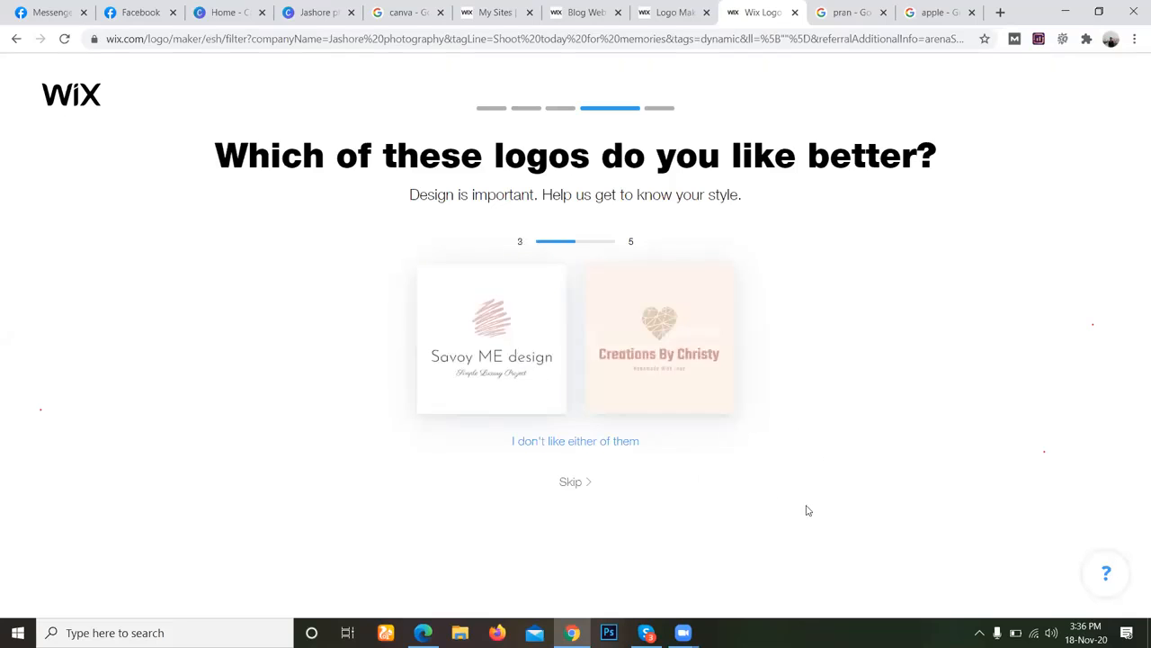
left_click(713, 389)
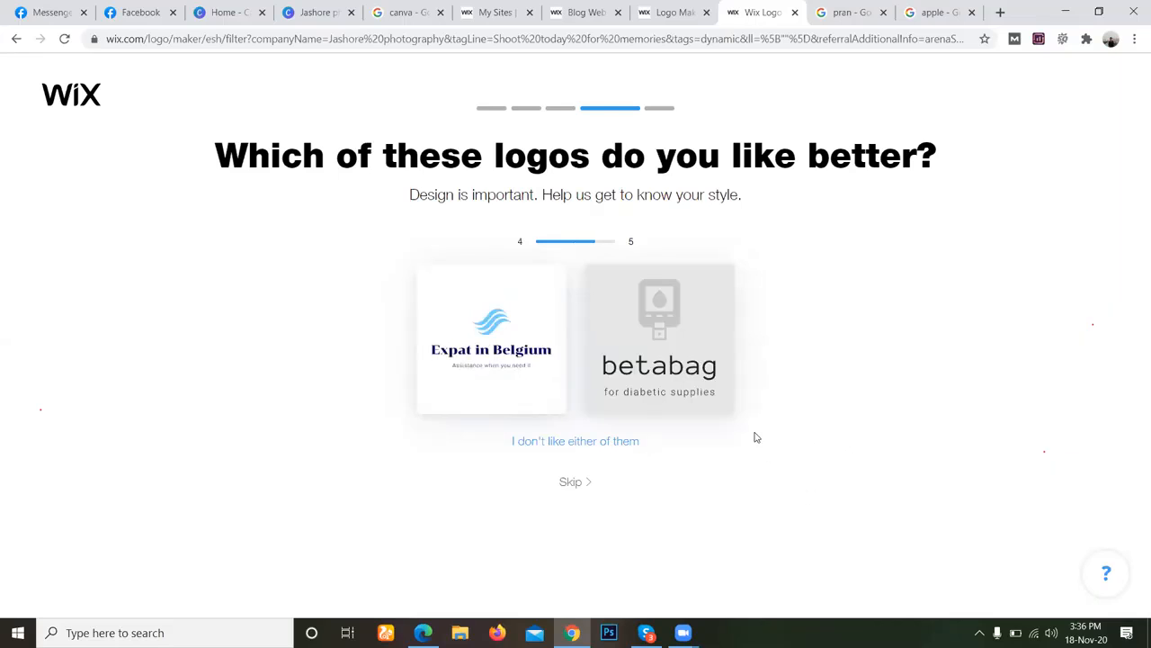
left_click(536, 327)
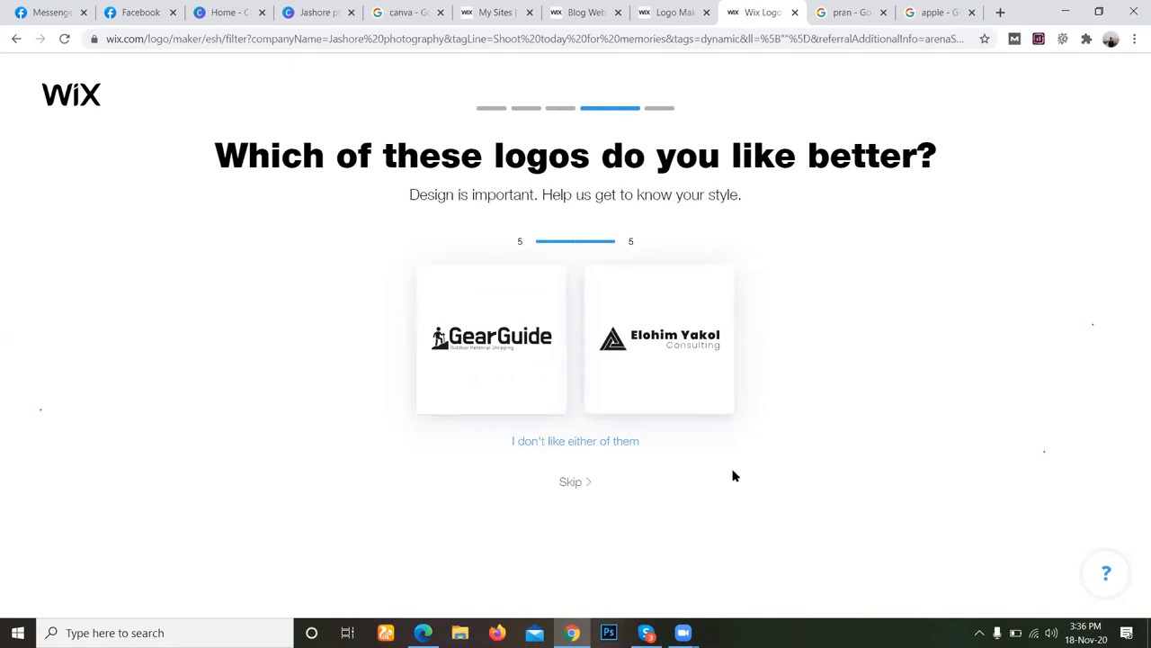
left_click(481, 355)
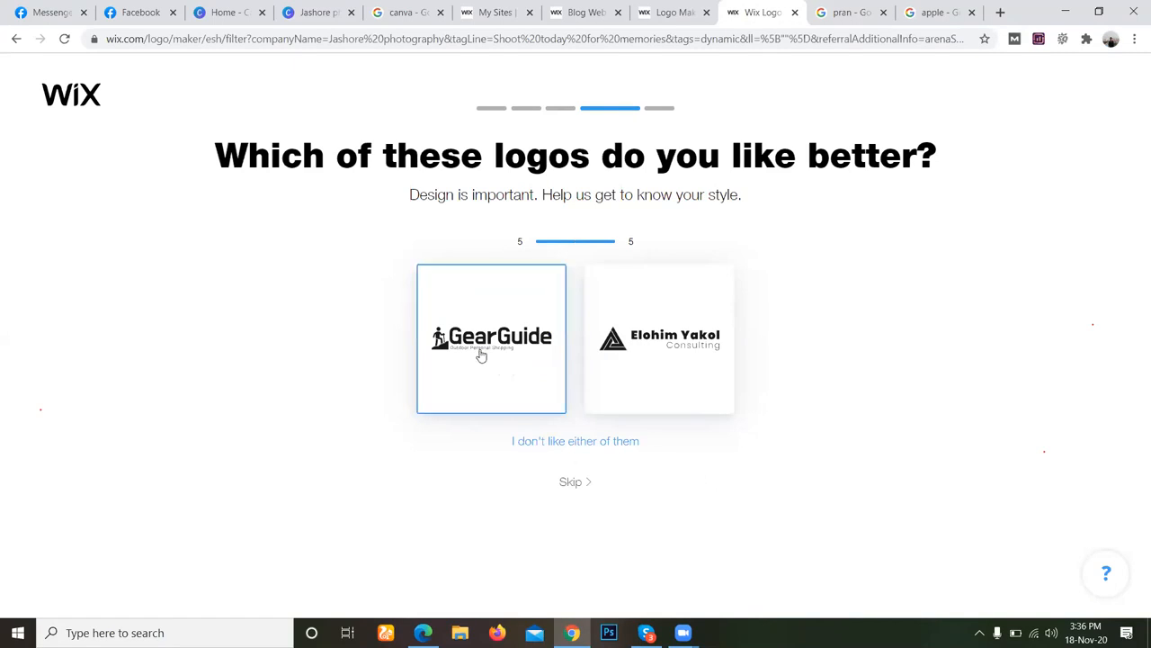
left_click(690, 331)
left_click(601, 562)
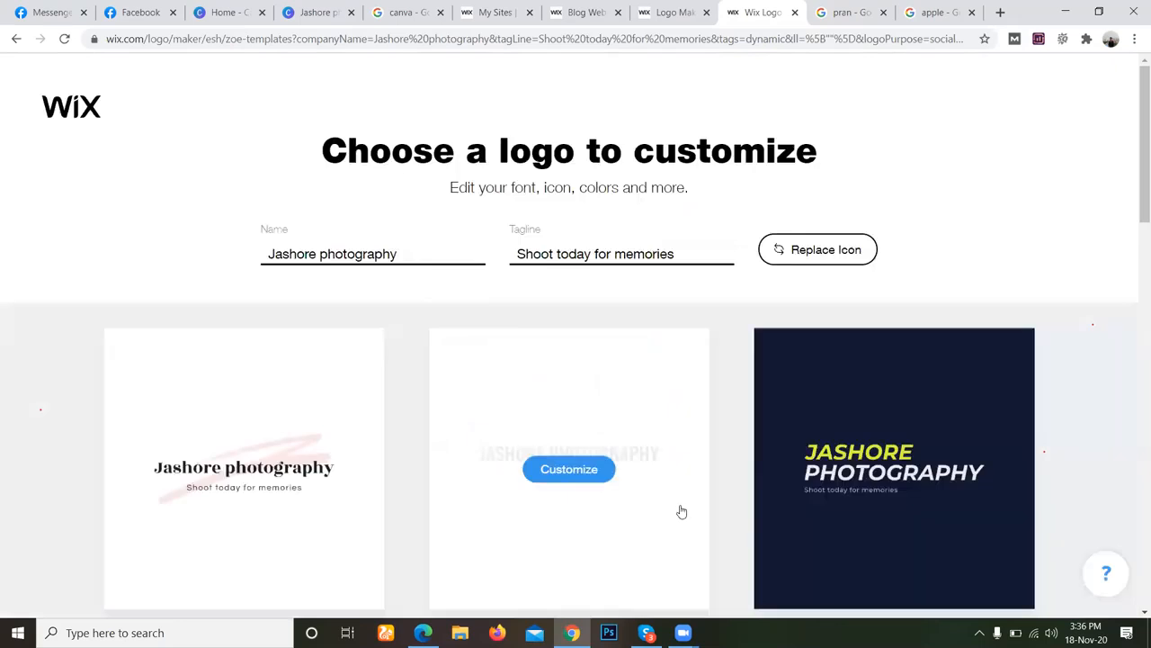
Browse the generated Jashore photography logo templates, loading more designs to compare their fonts, icons and colours.
scroll(684, 510, "down", 3)
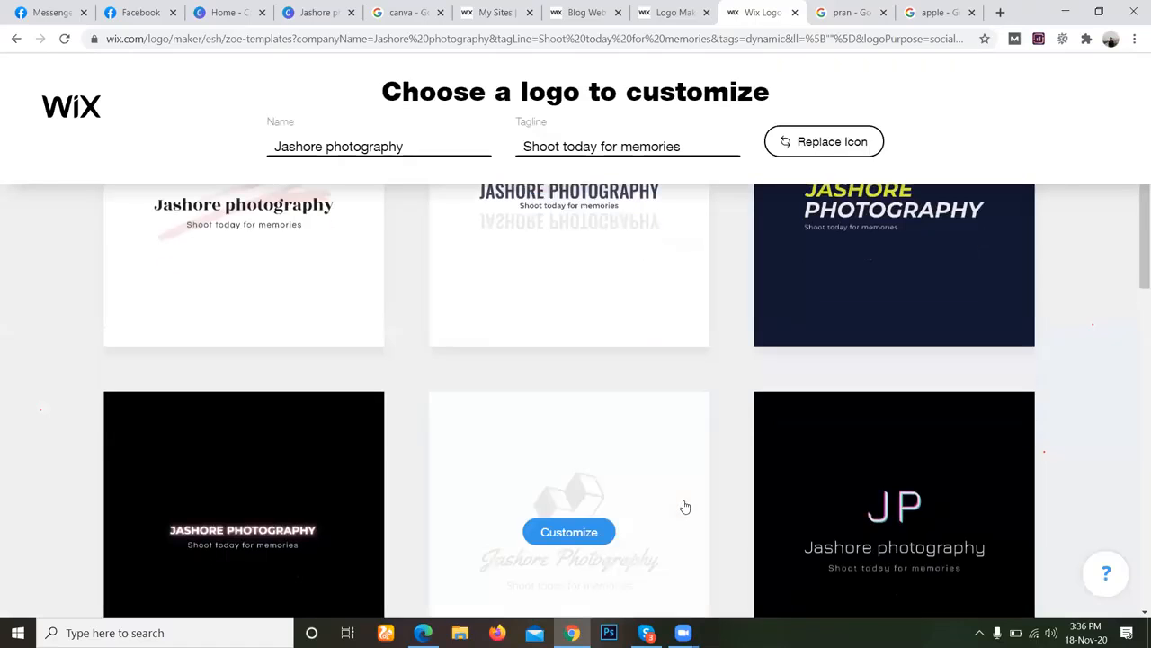
scroll(685, 507, "up", 3)
scroll(686, 507, "down", 2)
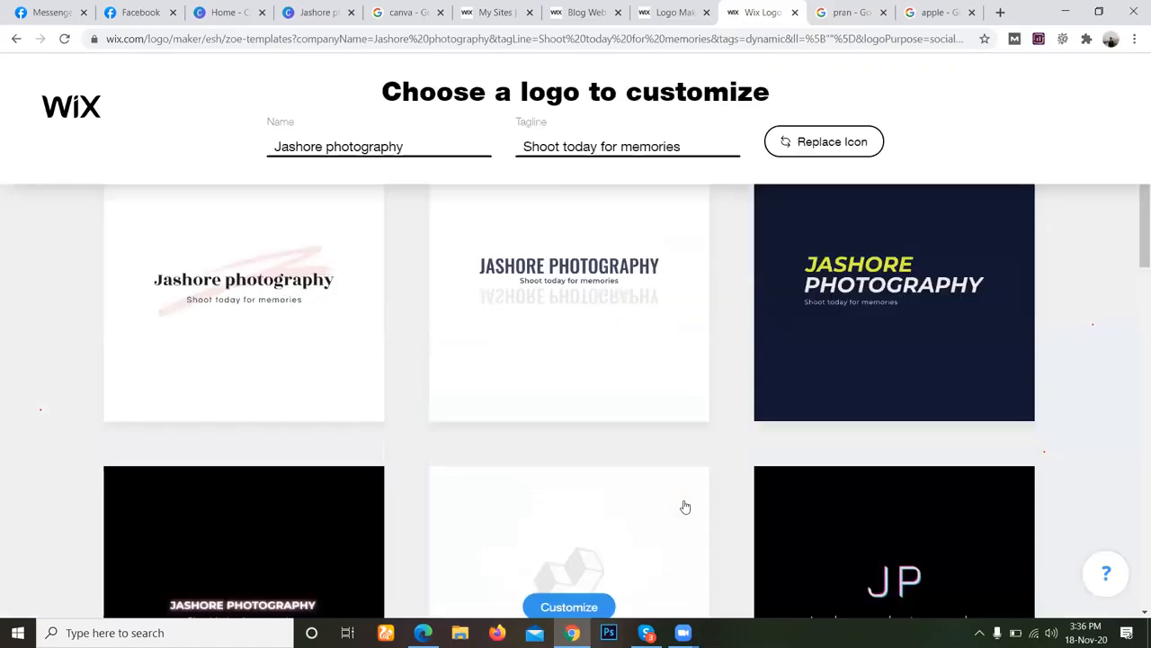
scroll(686, 508, "down", 6)
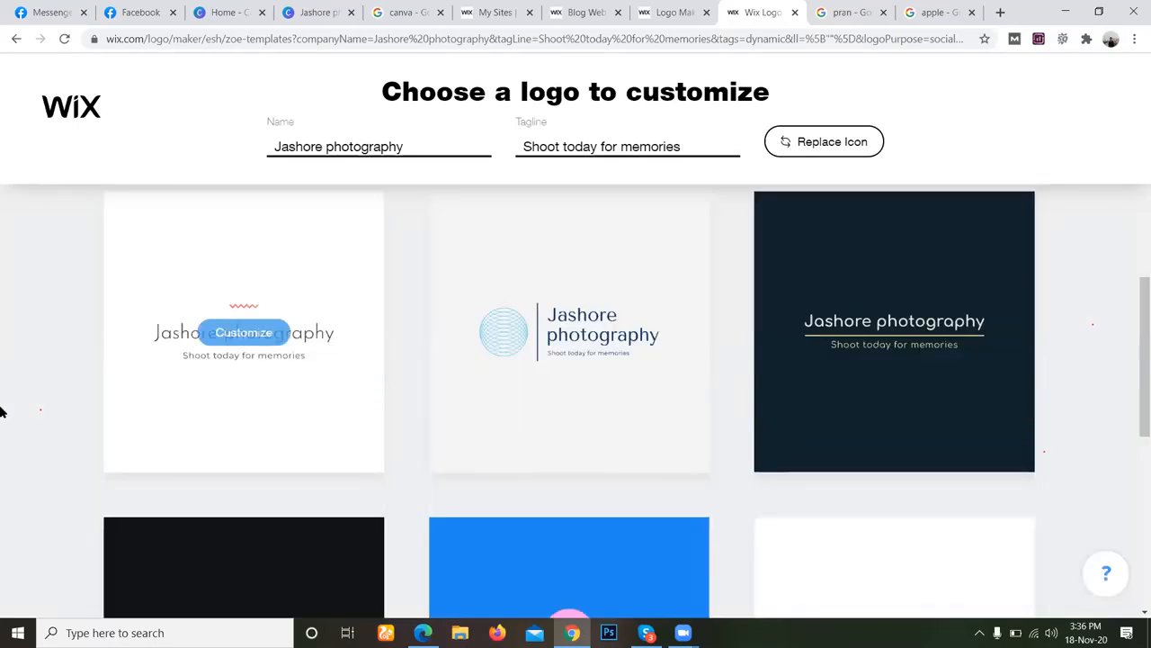
scroll(11, 410, "down", 3)
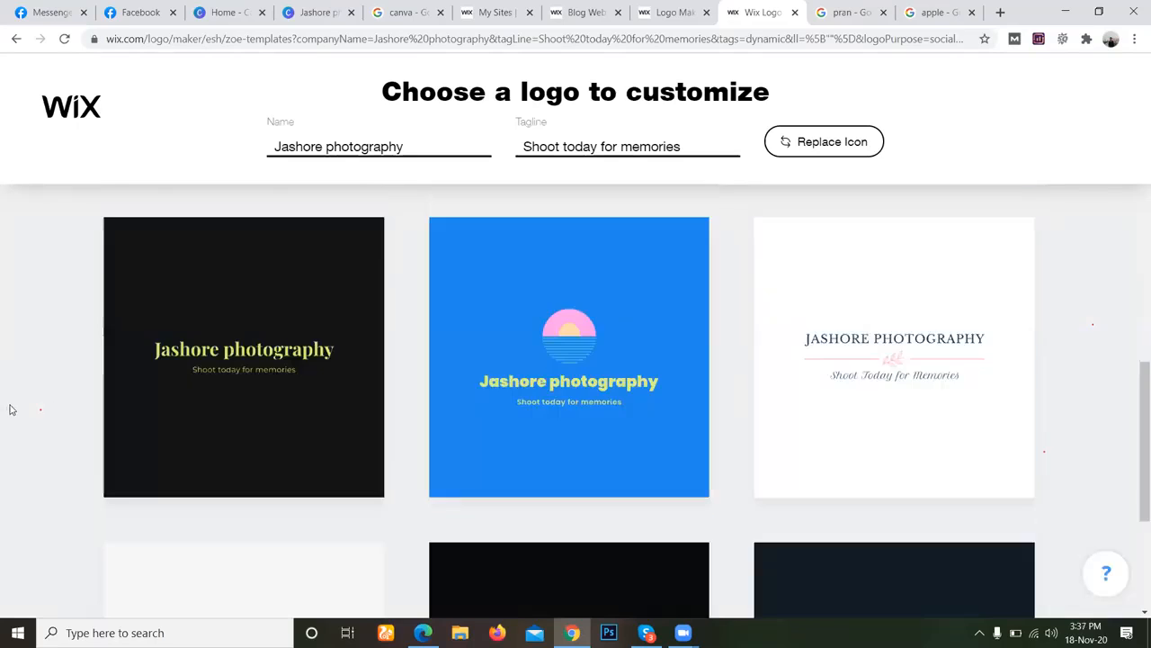
scroll(11, 409, "down", 3)
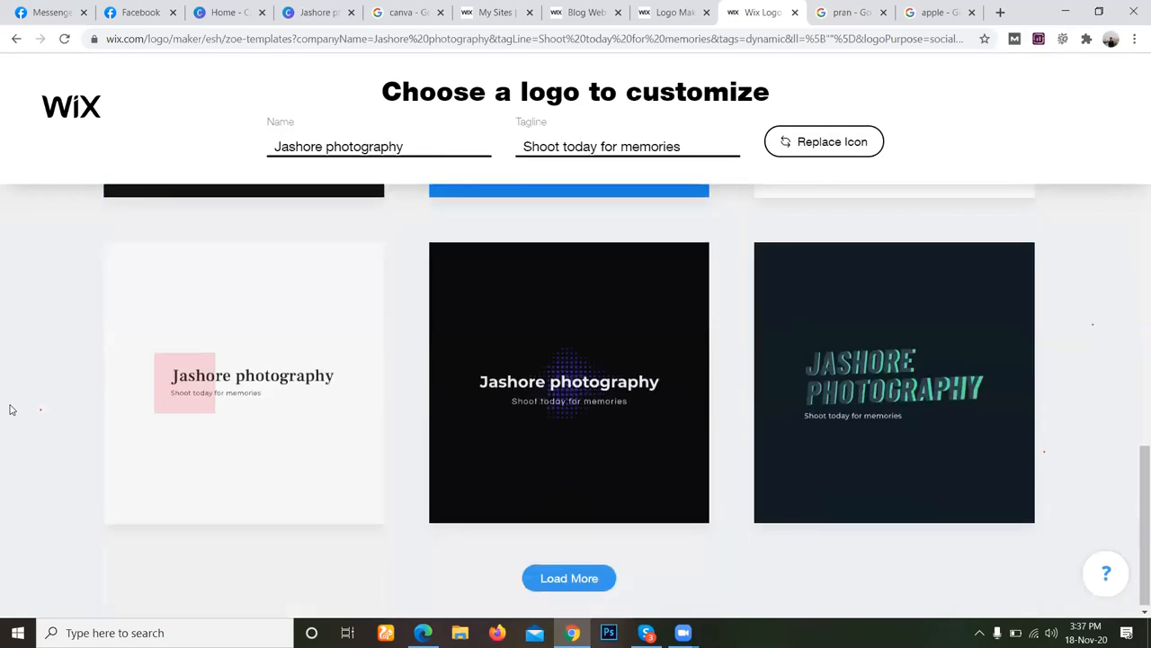
left_click(596, 578)
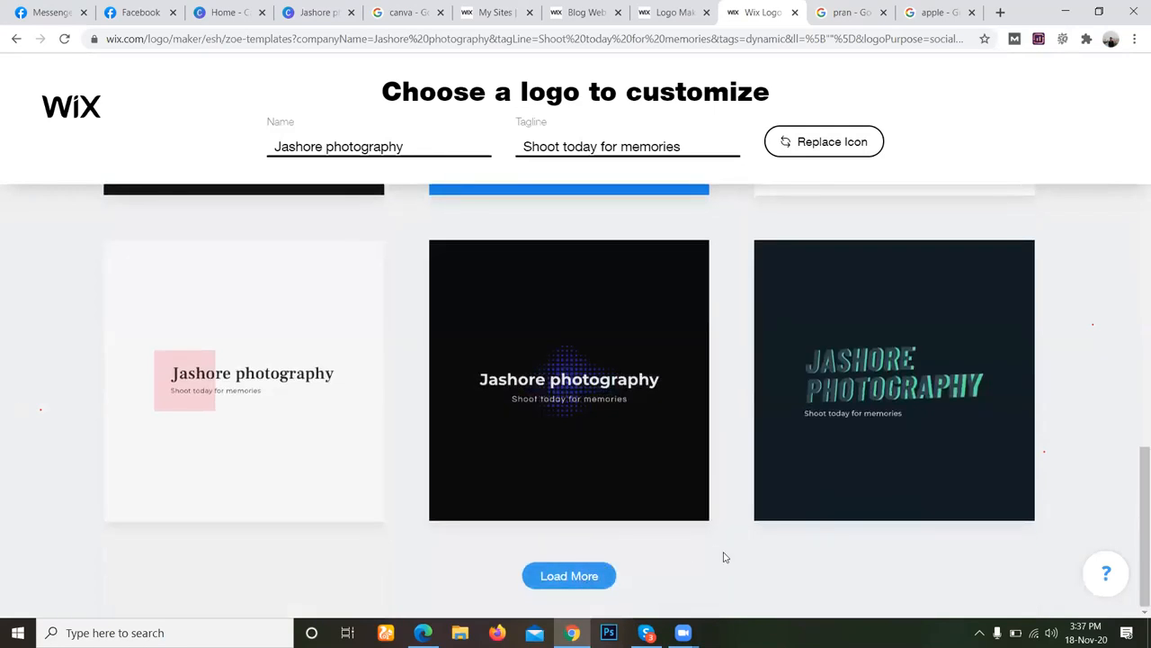
scroll(776, 513, "down", 3)
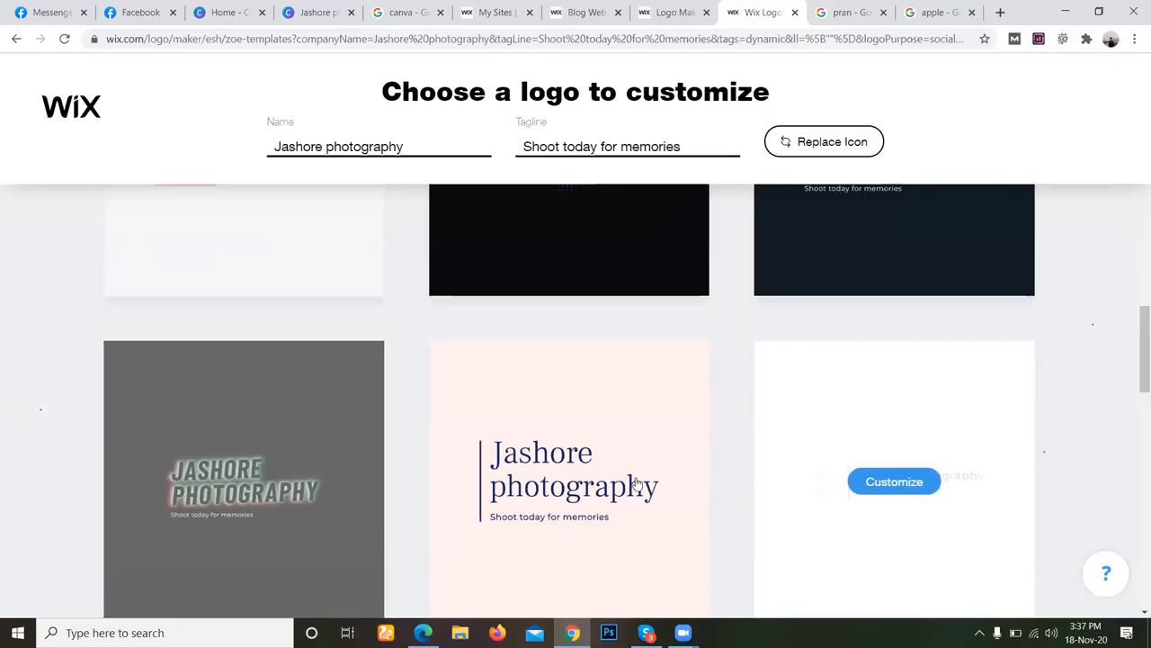
scroll(635, 486, "down", 3)
scroll(766, 514, "down", 3)
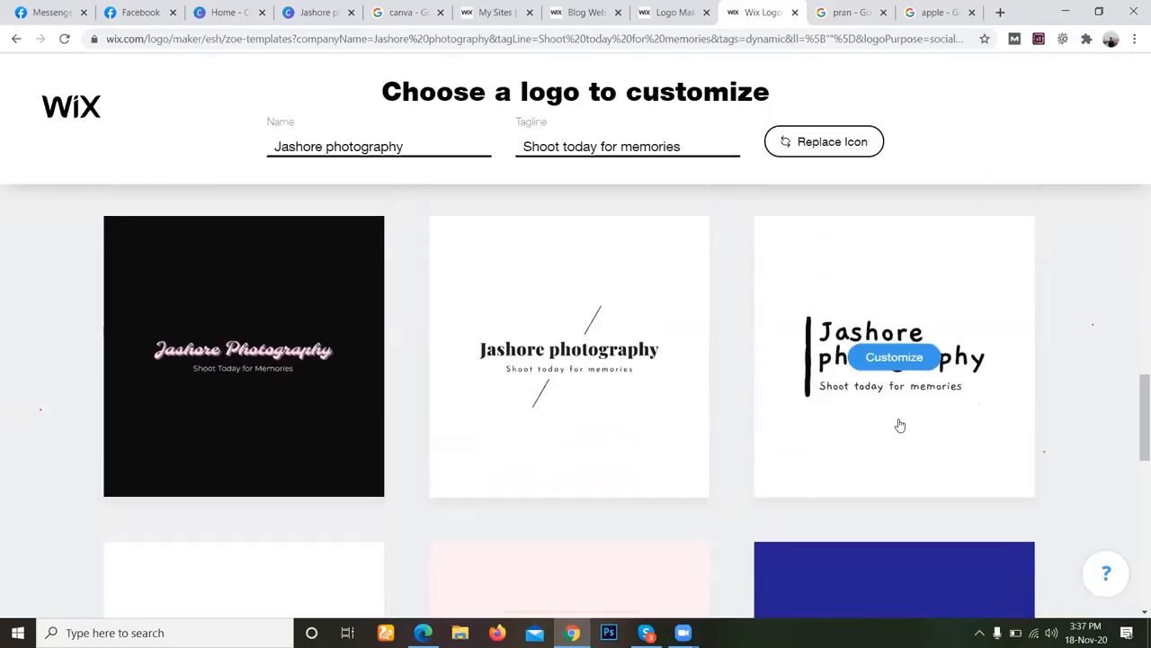
scroll(1013, 440, "down", 5)
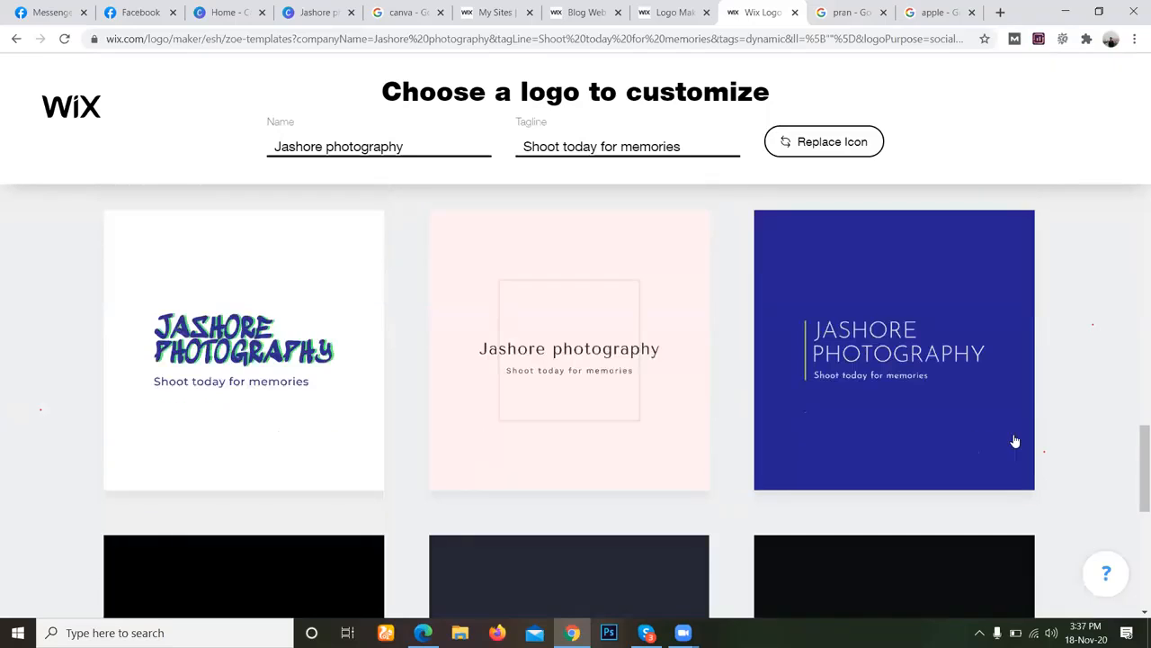
scroll(468, 365, "down", 5)
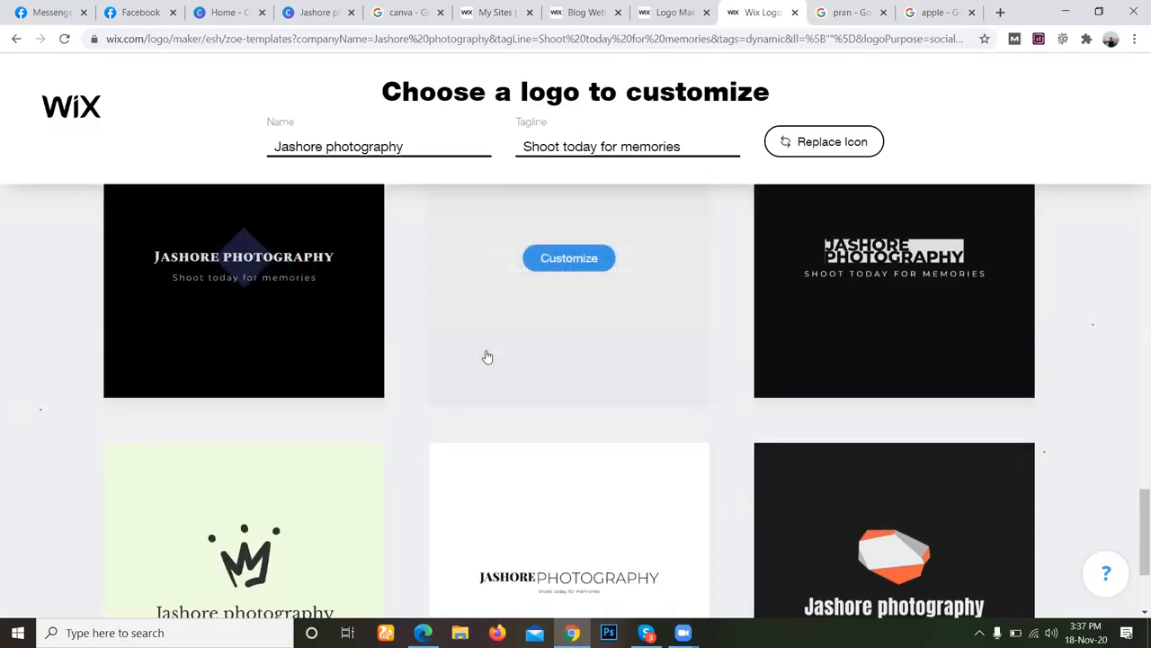
scroll(481, 369, "down", 3)
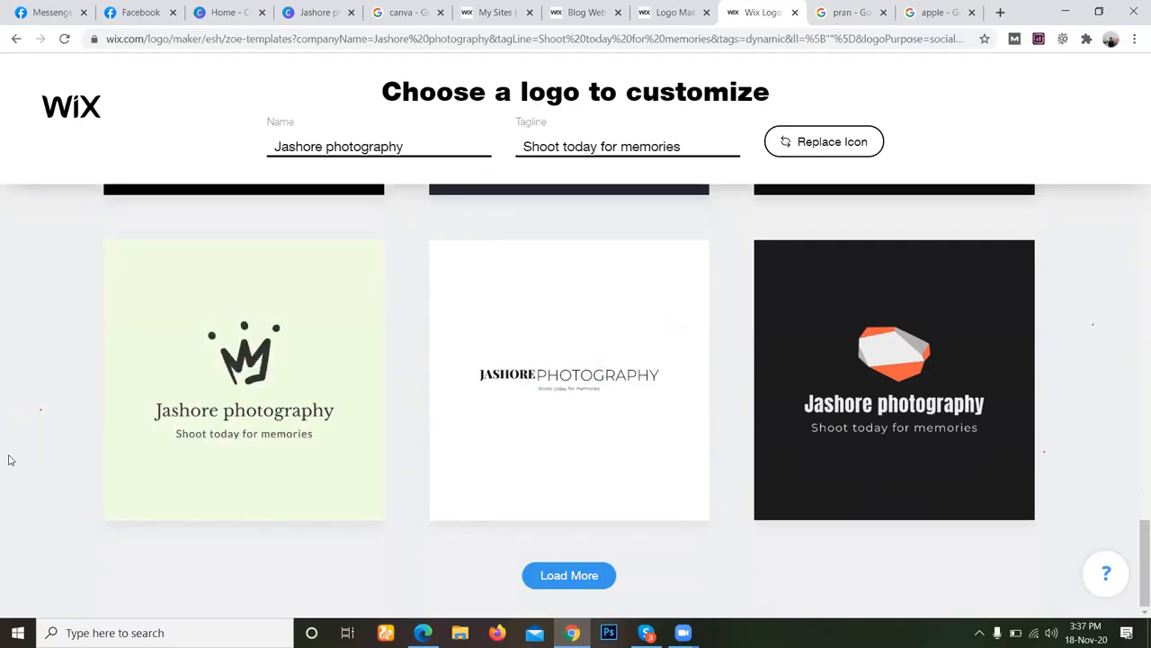
Load three more batches of Jashore photography logo templates and examine their icons, lettering and background colours.
left_click(569, 574)
scroll(16, 433, "down", 3)
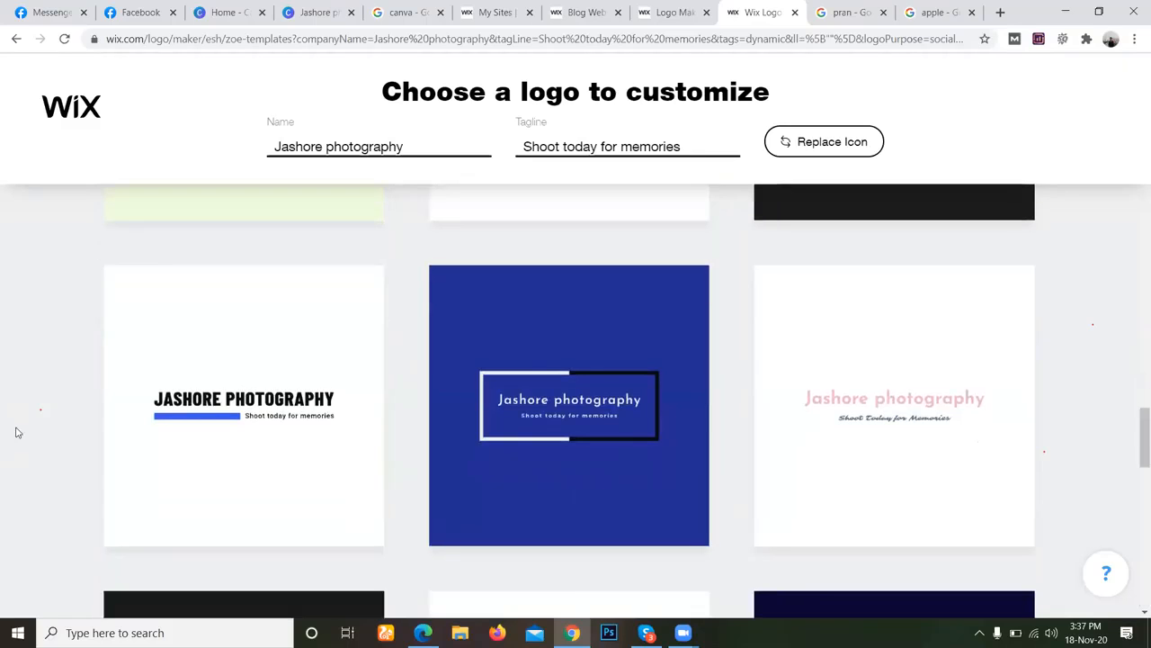
scroll(111, 435, "down", 4)
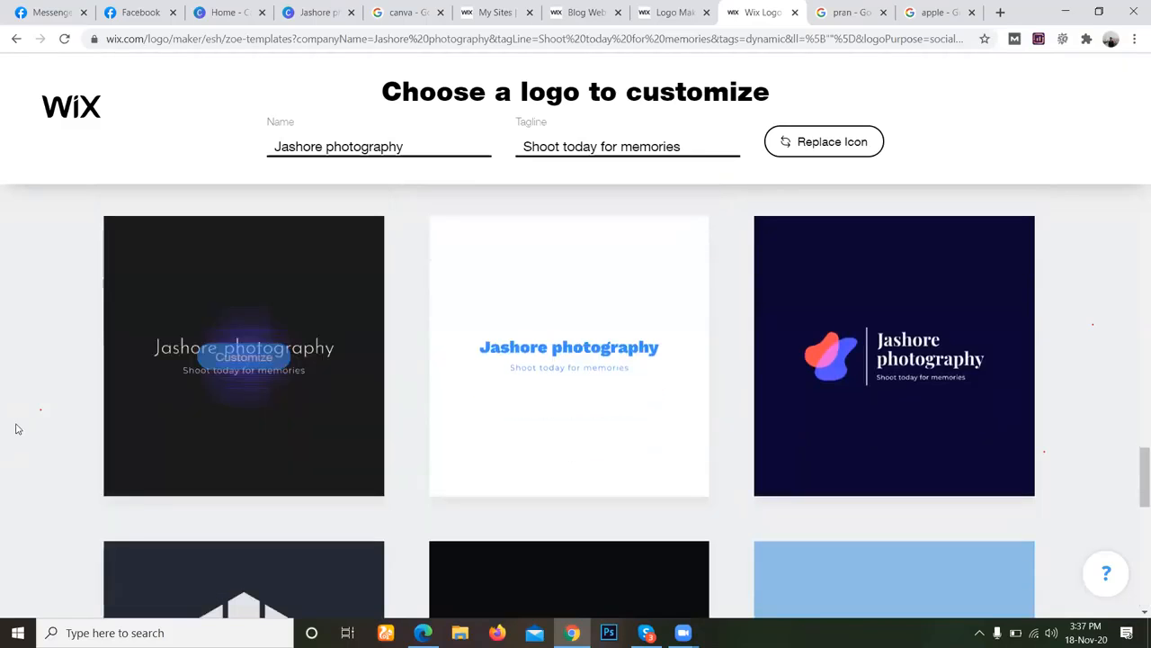
scroll(20, 428, "down", 4)
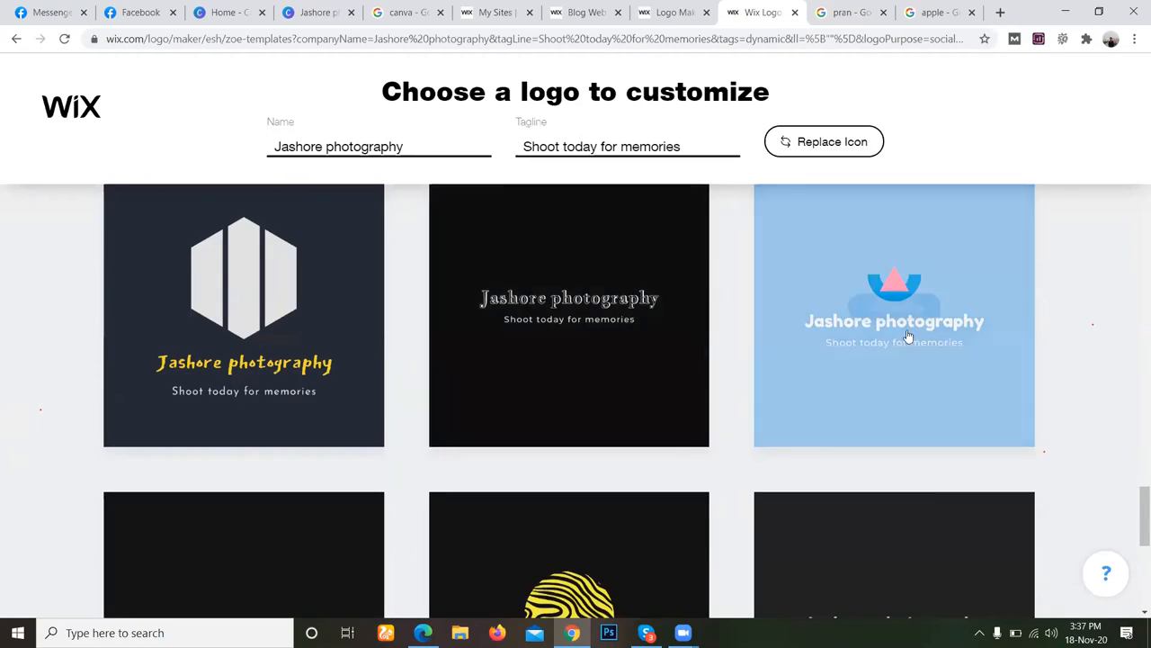
scroll(1112, 404, "down", 3)
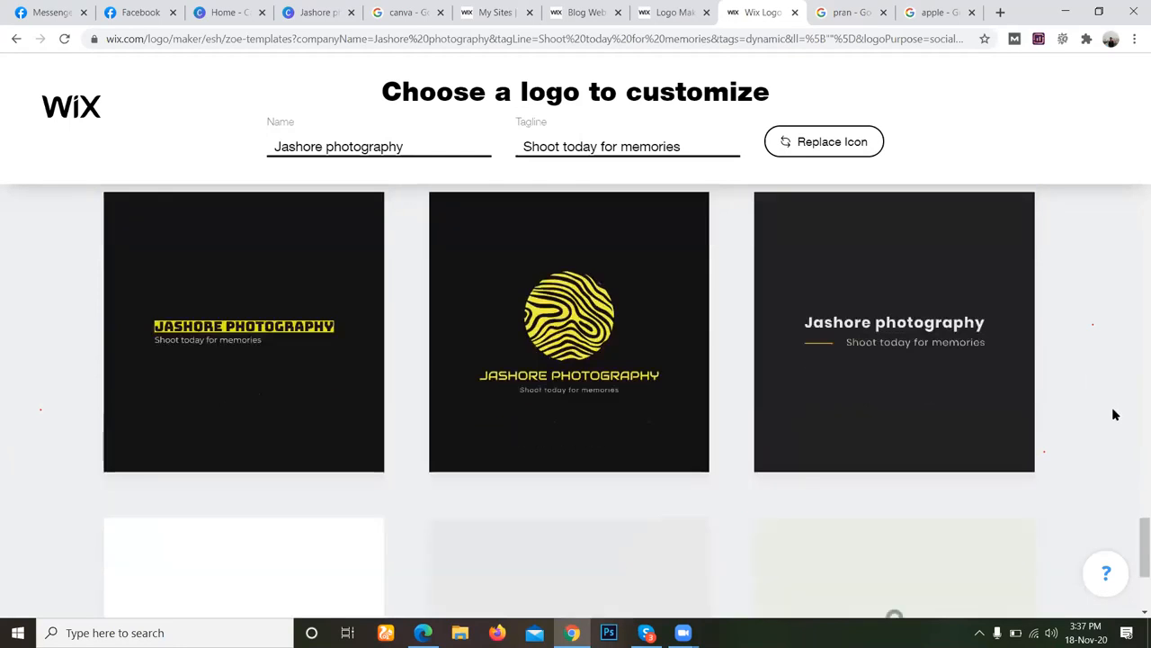
scroll(1113, 414, "down", 3)
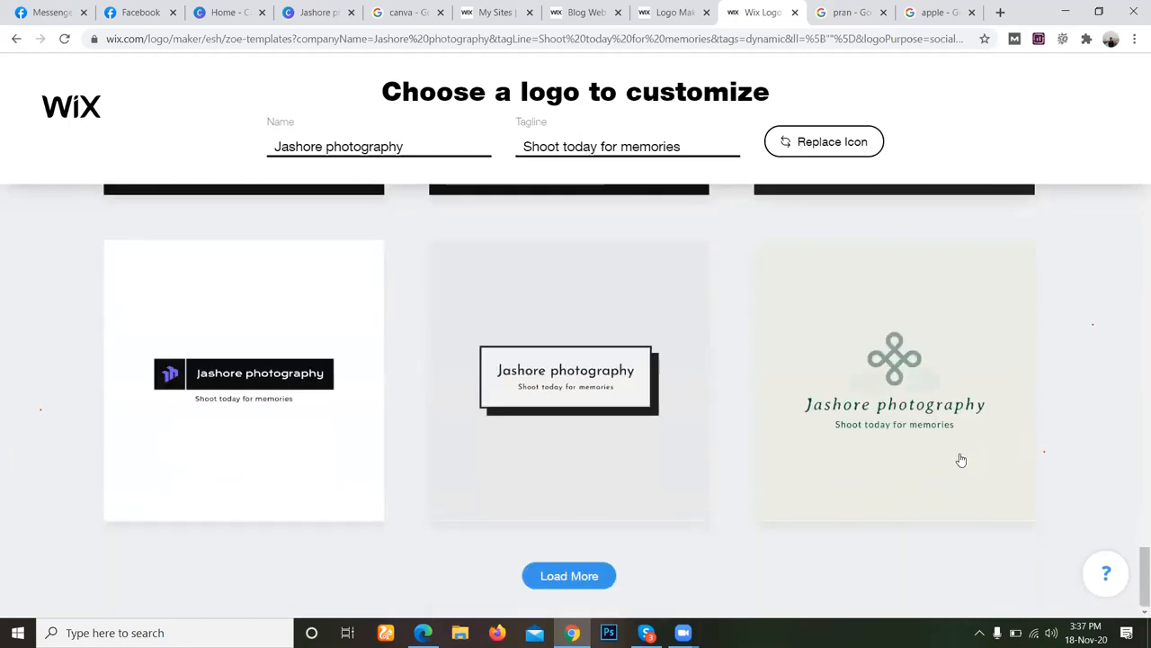
left_click(555, 586)
scroll(1093, 417, "down", 3)
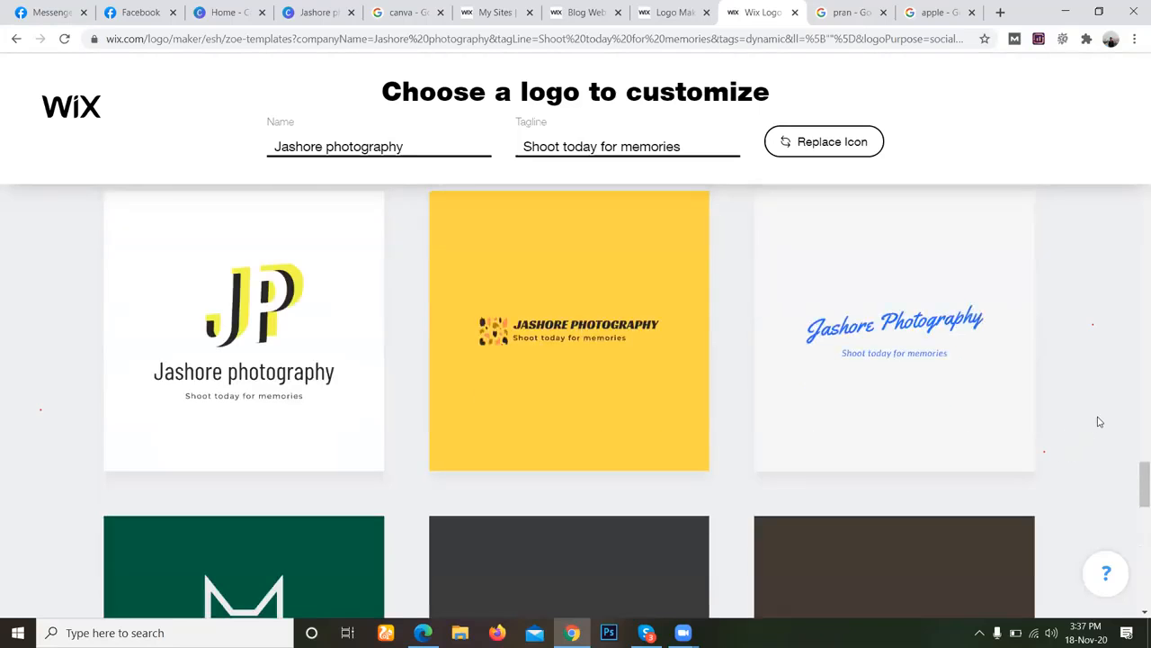
scroll(1093, 429, "down", 2)
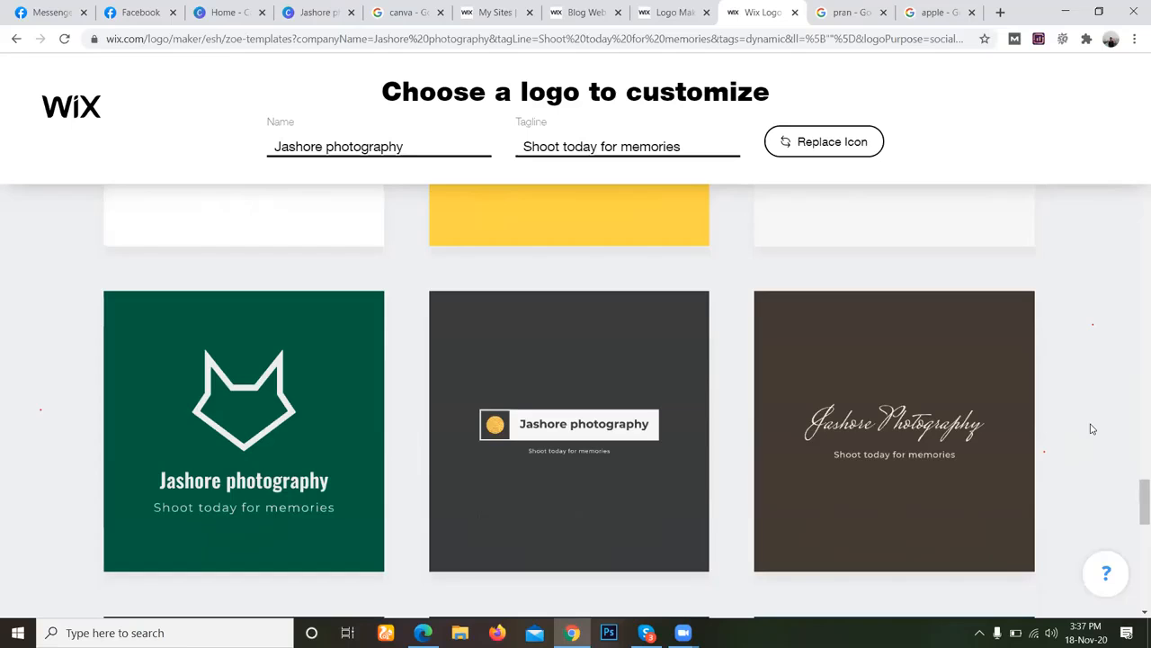
scroll(1093, 429, "down", 3)
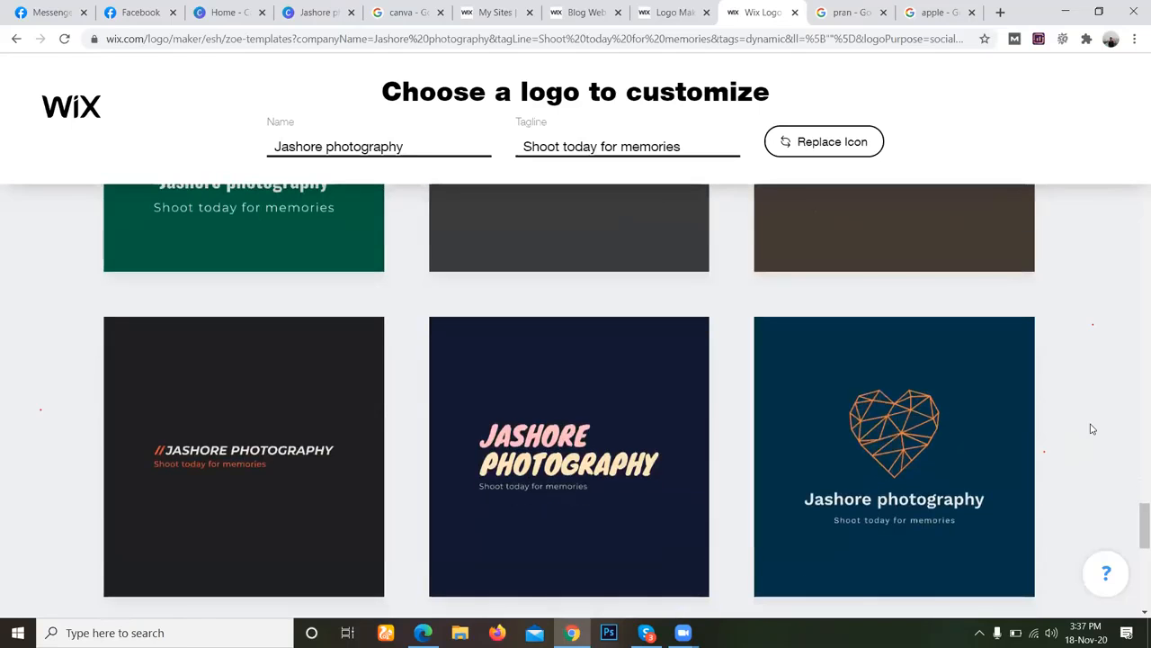
scroll(1091, 429, "down", 5)
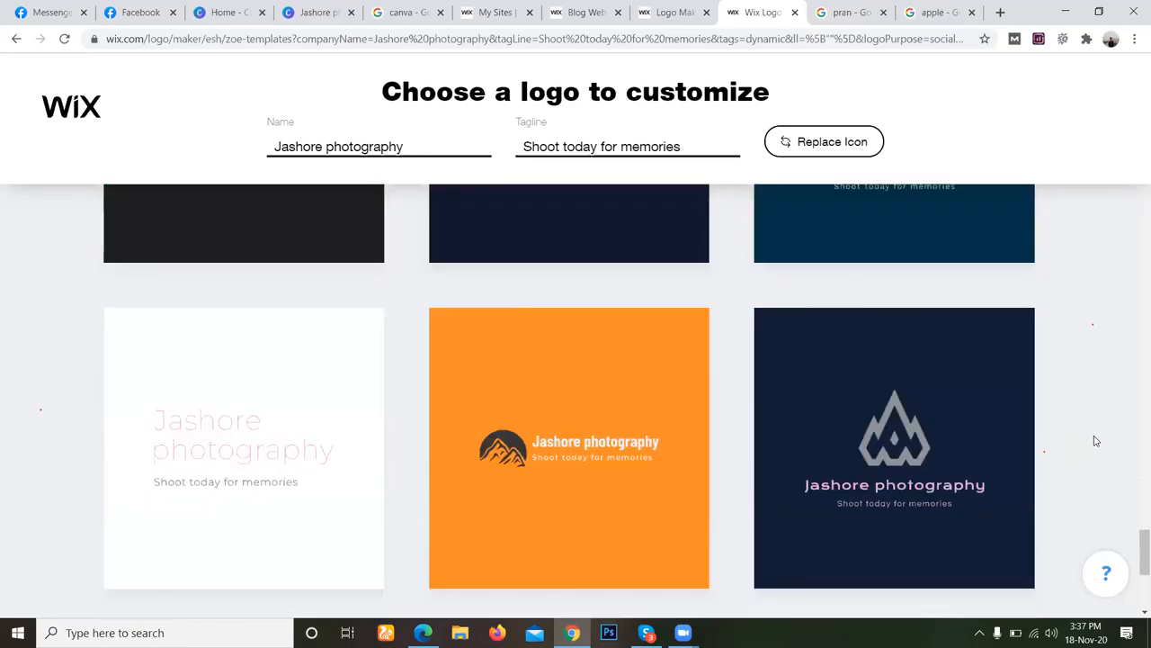
scroll(1096, 440, "down", 2)
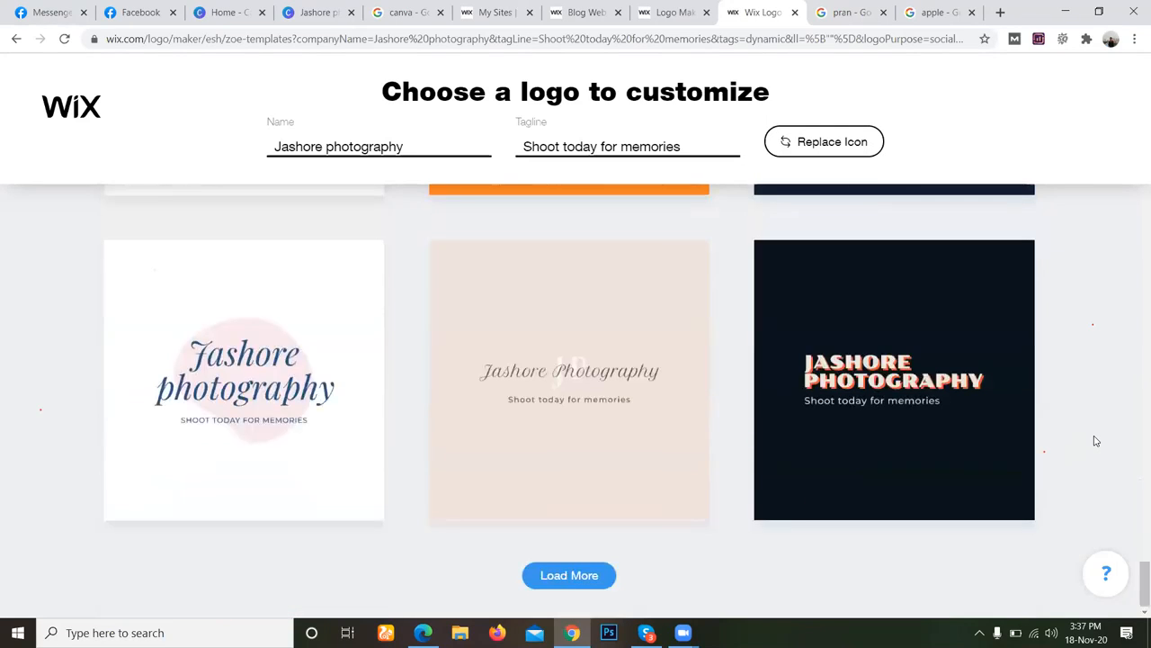
left_click(570, 576)
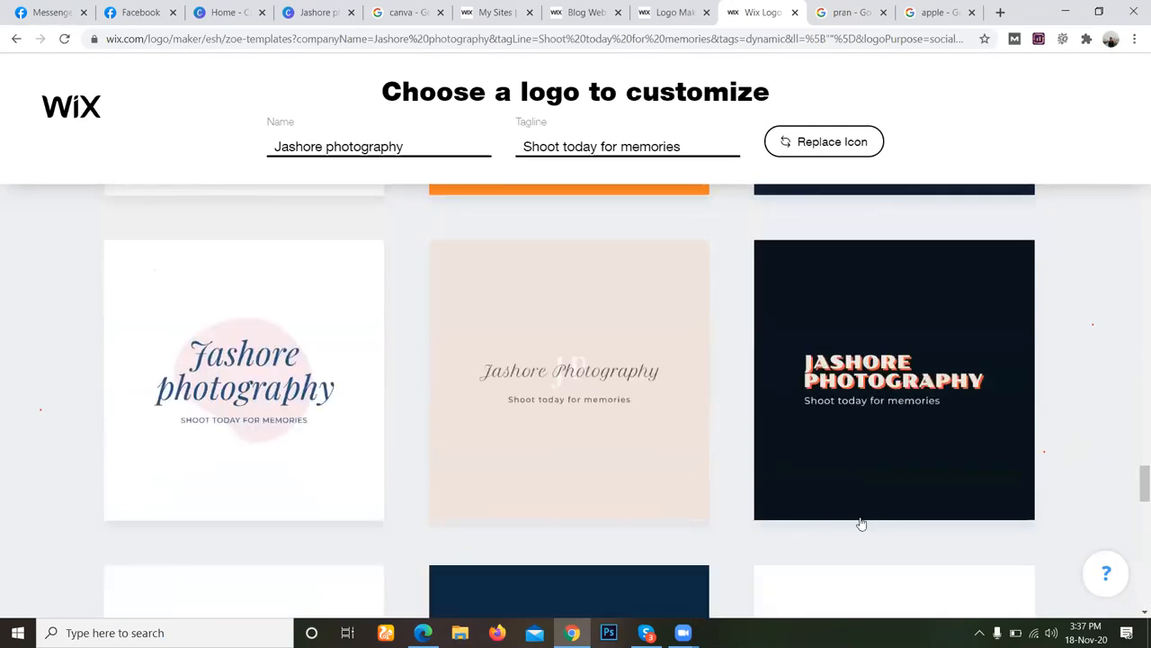
scroll(993, 449, "down", 2)
scroll(993, 449, "down", 1)
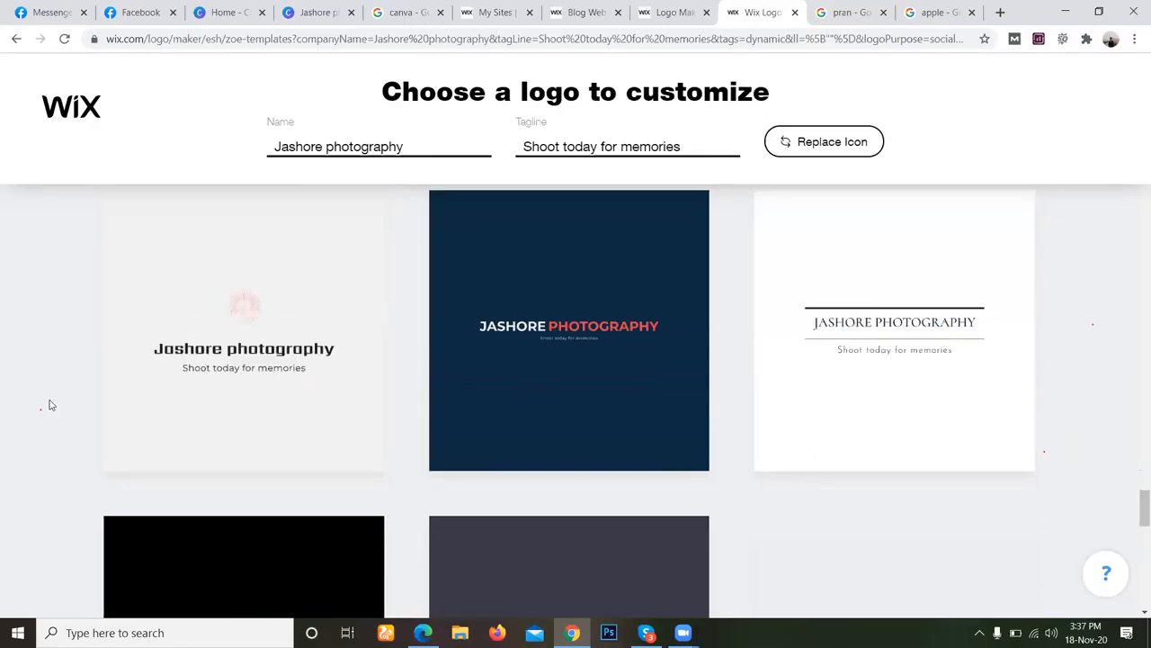
mouse_move(288, 309)
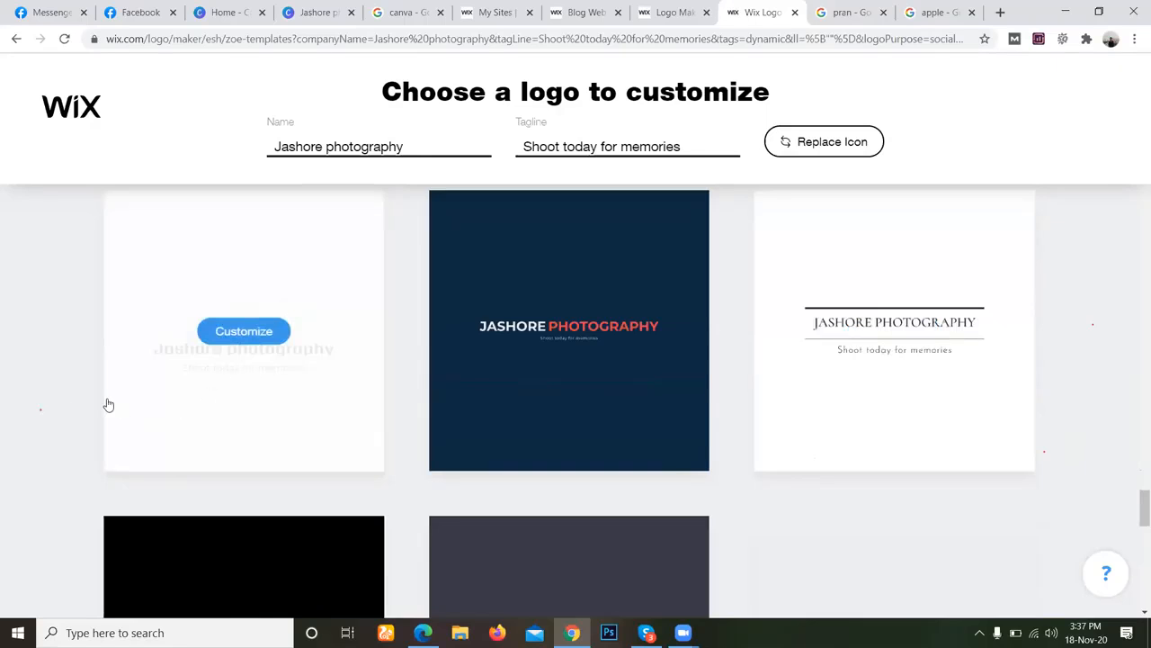
Review the already loaded logo templates again, going back to the first designs and comparing them with the crown and polygon icon versions.
scroll(36, 405, "up", 5)
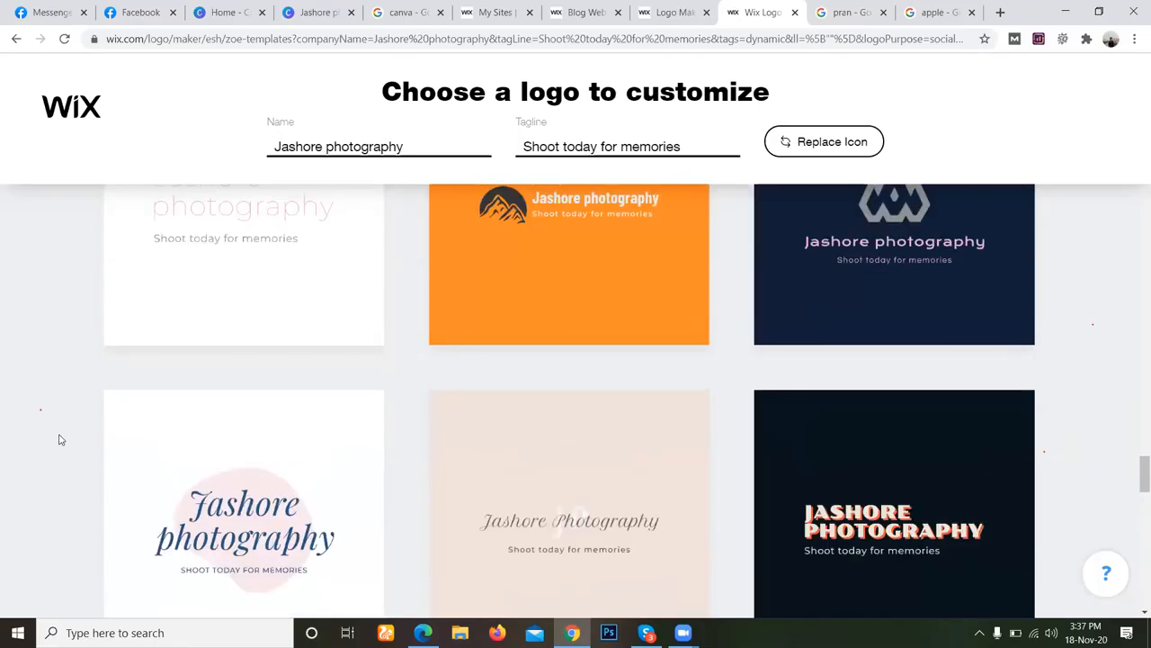
scroll(252, 472, "up", 3)
scroll(683, 450, "down", 2)
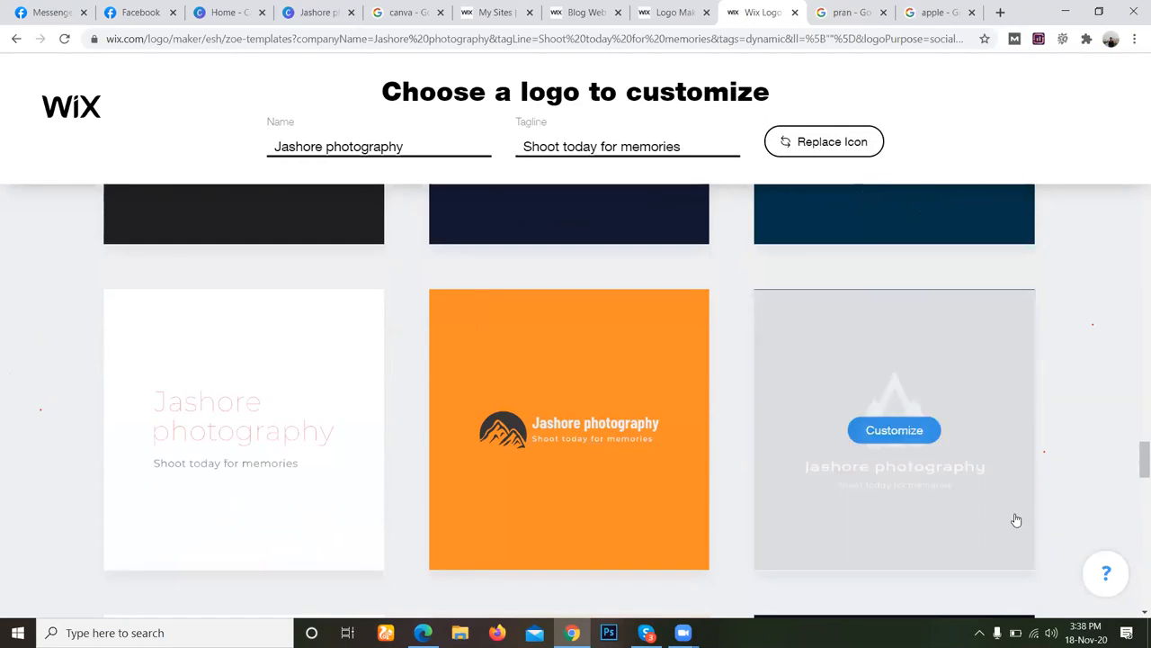
scroll(1069, 450, "up", 10)
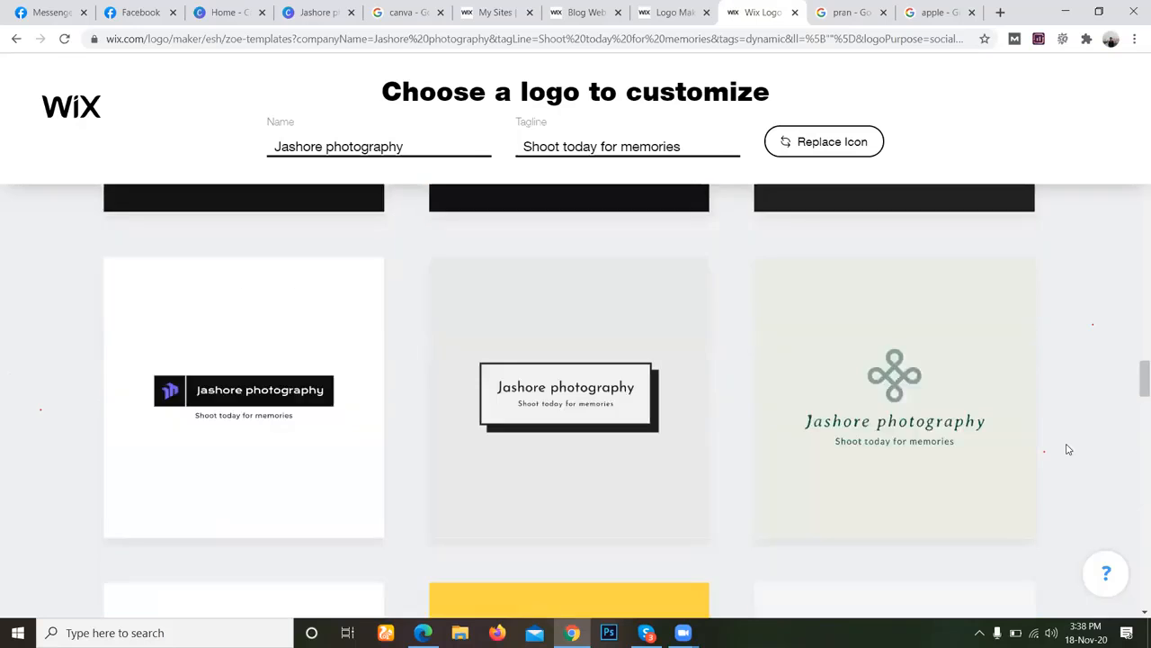
scroll(965, 410, "up", 10)
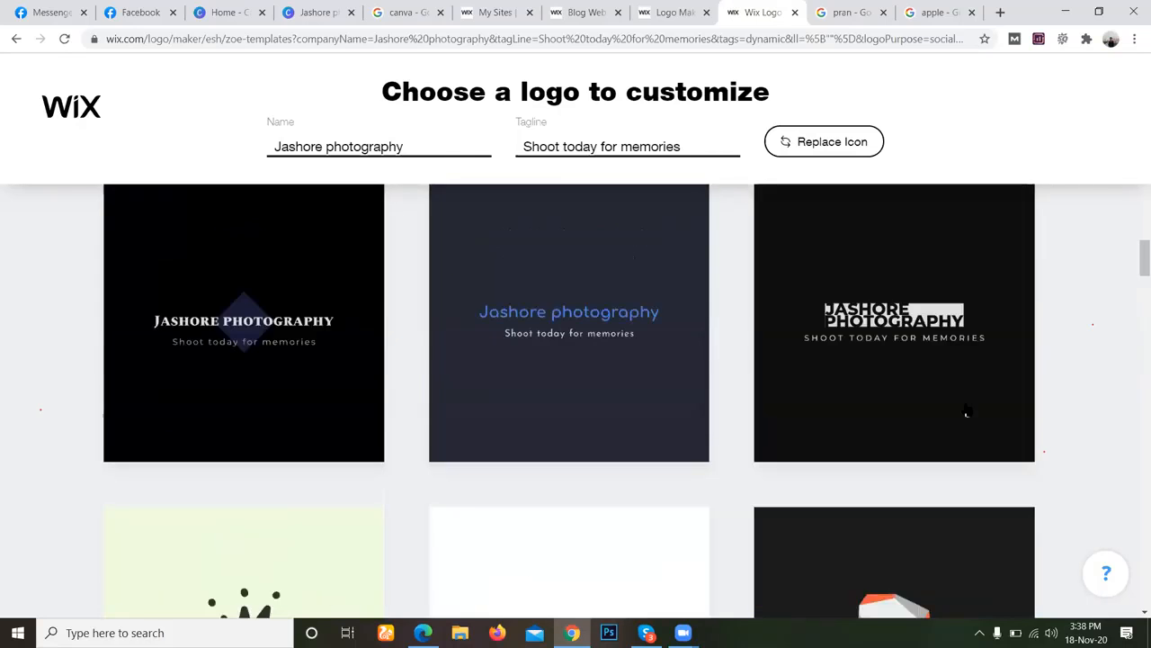
scroll(965, 409, "up", 10)
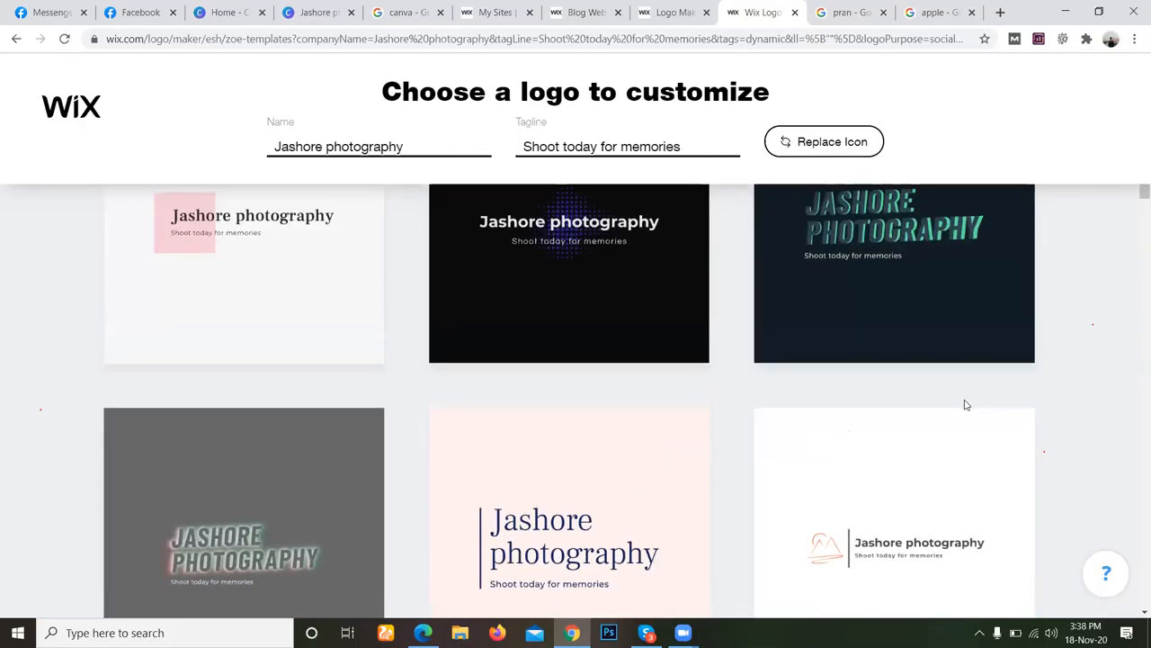
scroll(967, 398, "up", 11)
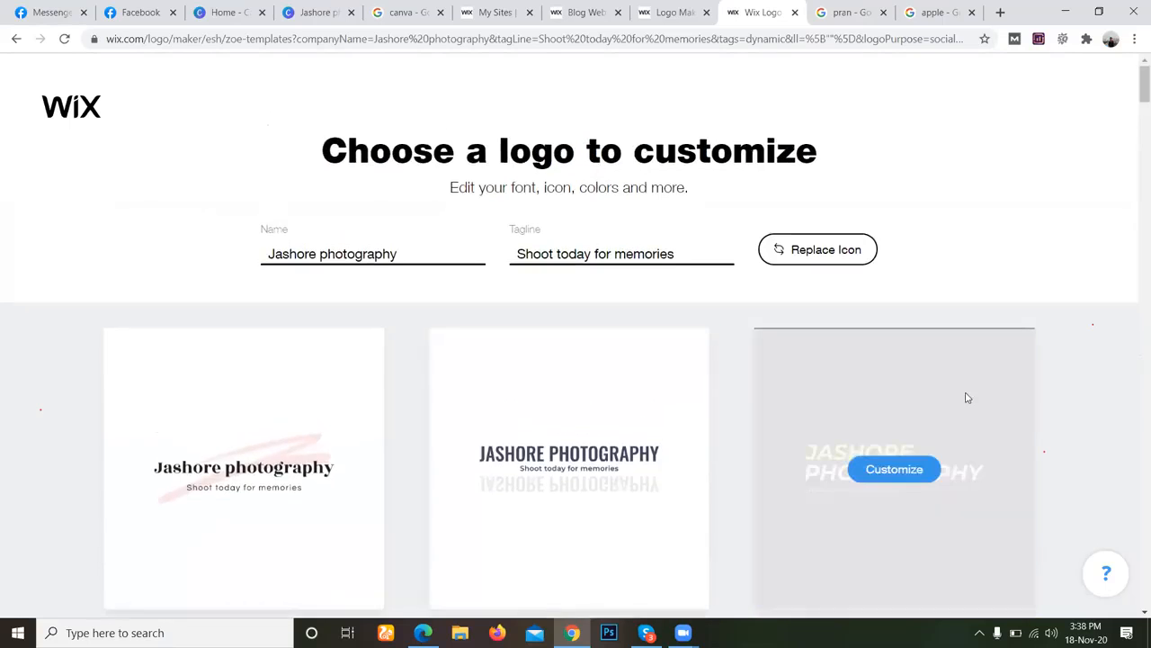
scroll(968, 401, "down", 14)
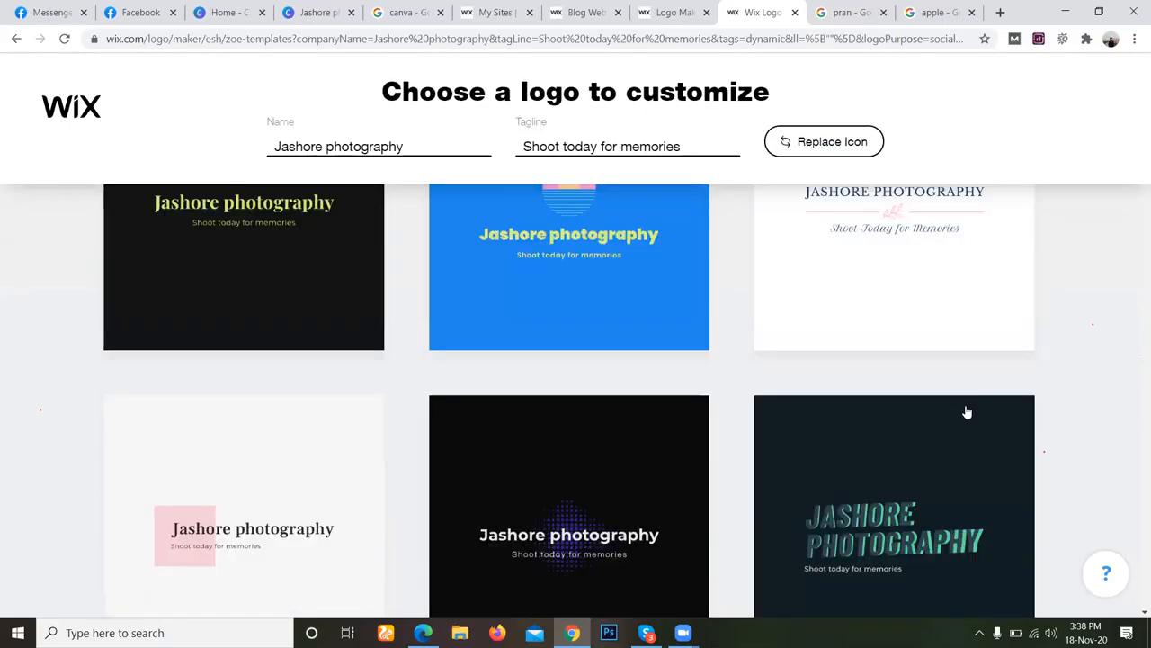
scroll(967, 412, "down", 10)
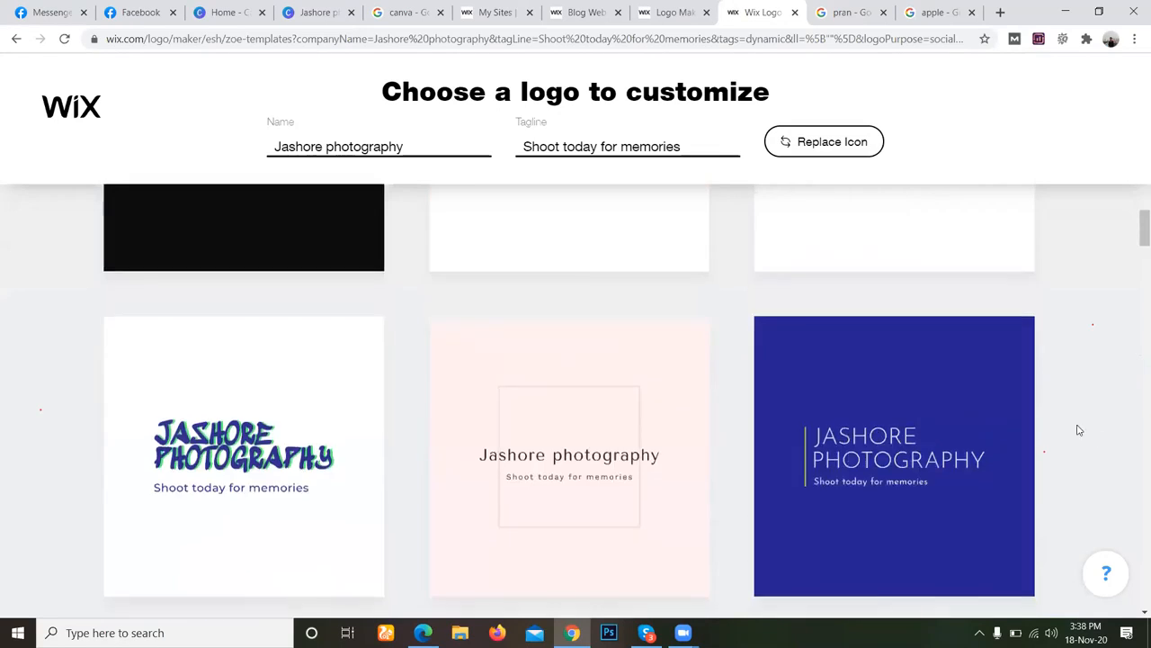
scroll(1097, 439, "up", 3)
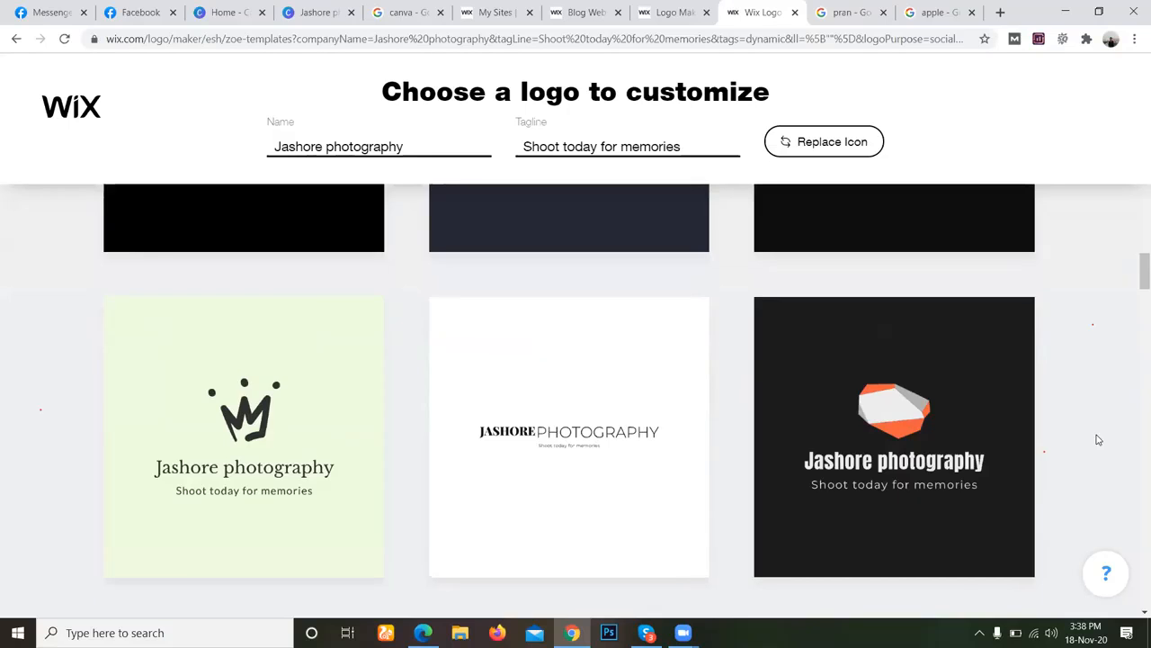
scroll(1097, 439, "up", 5)
scroll(1100, 442, "down", 5)
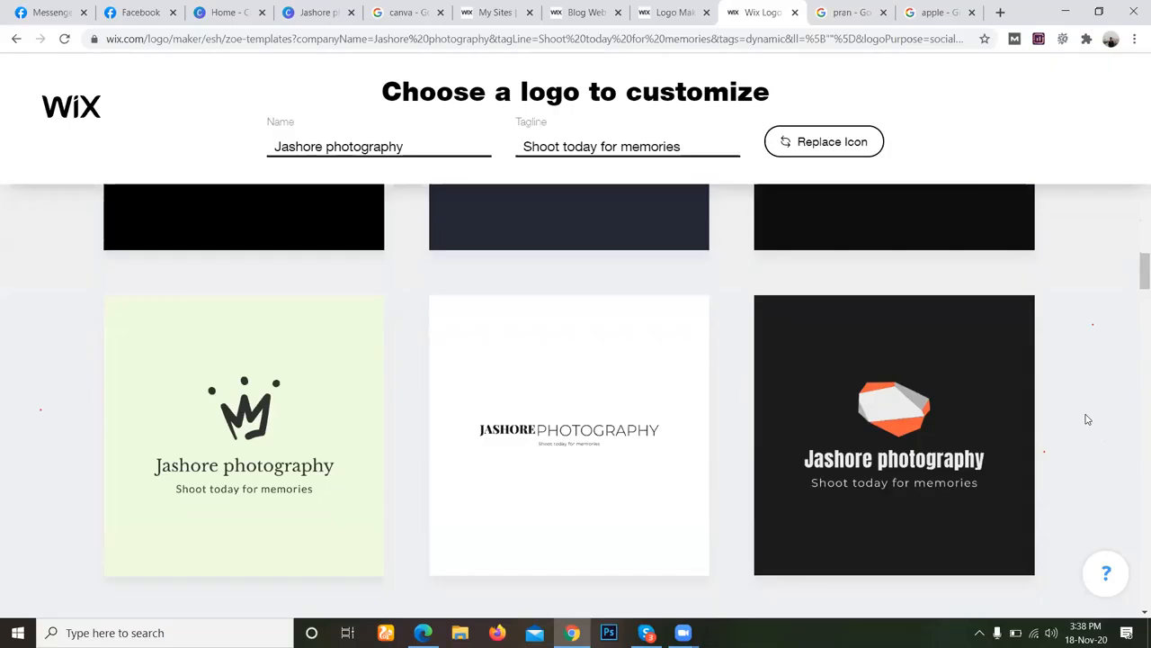
Return to the style questions, choose Àiyé Brazil, Millennial Support, Creations By Christy, Expat in Belgium and GearGuide, and submit Social Media as the use.
left_click(14, 40)
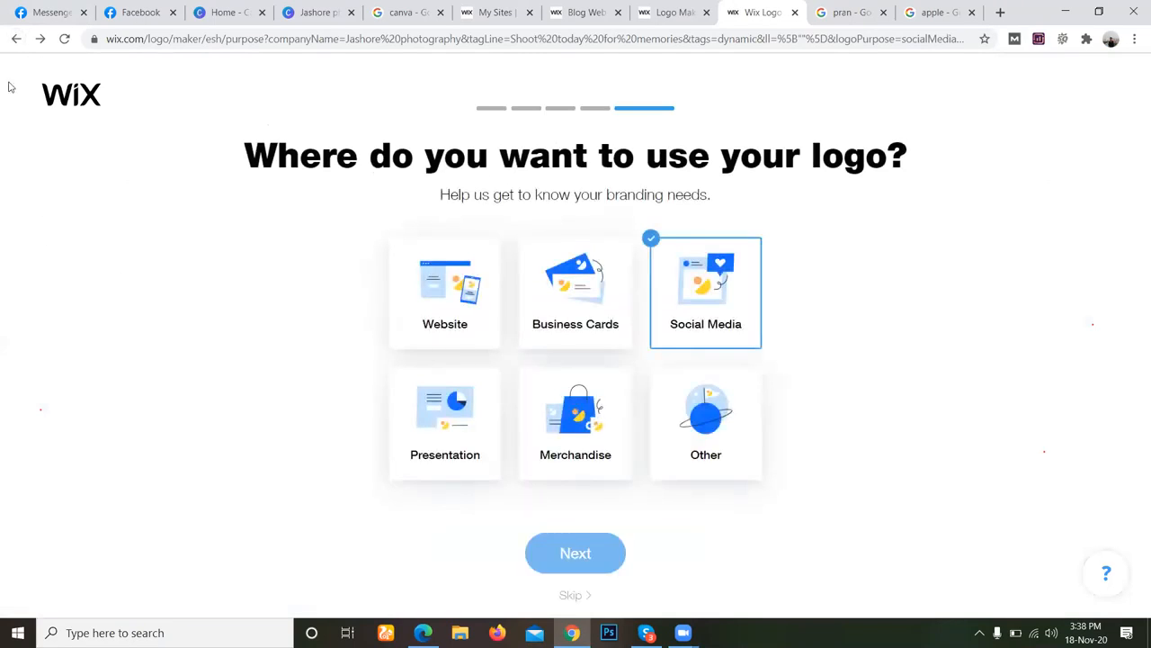
left_click(16, 39)
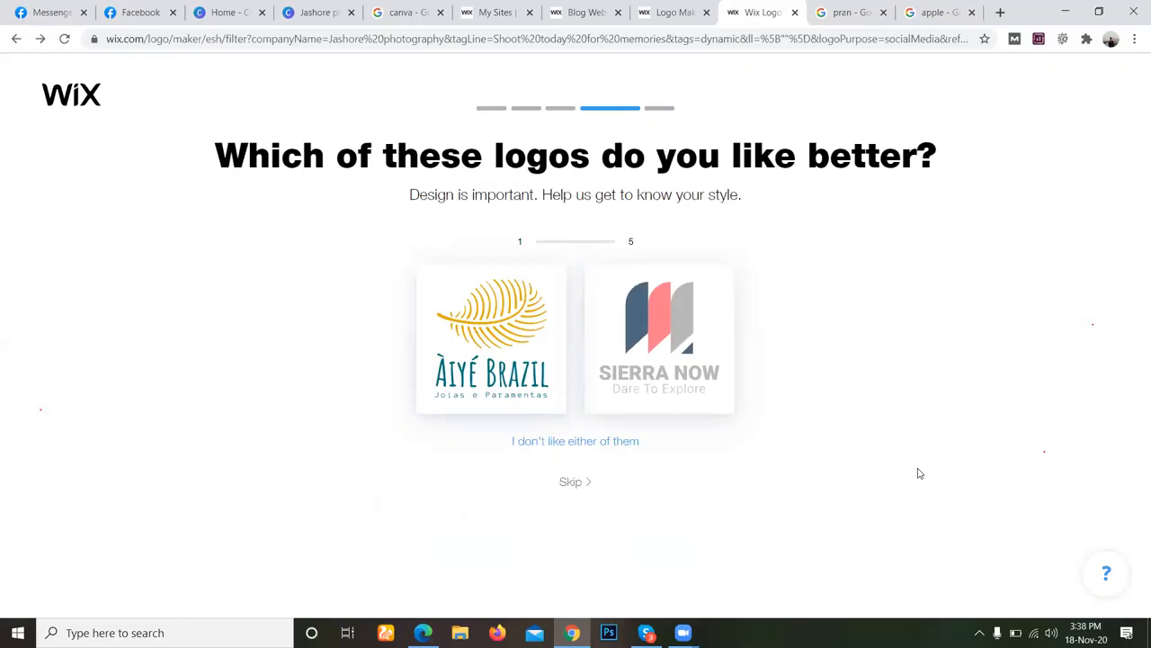
left_click(516, 344)
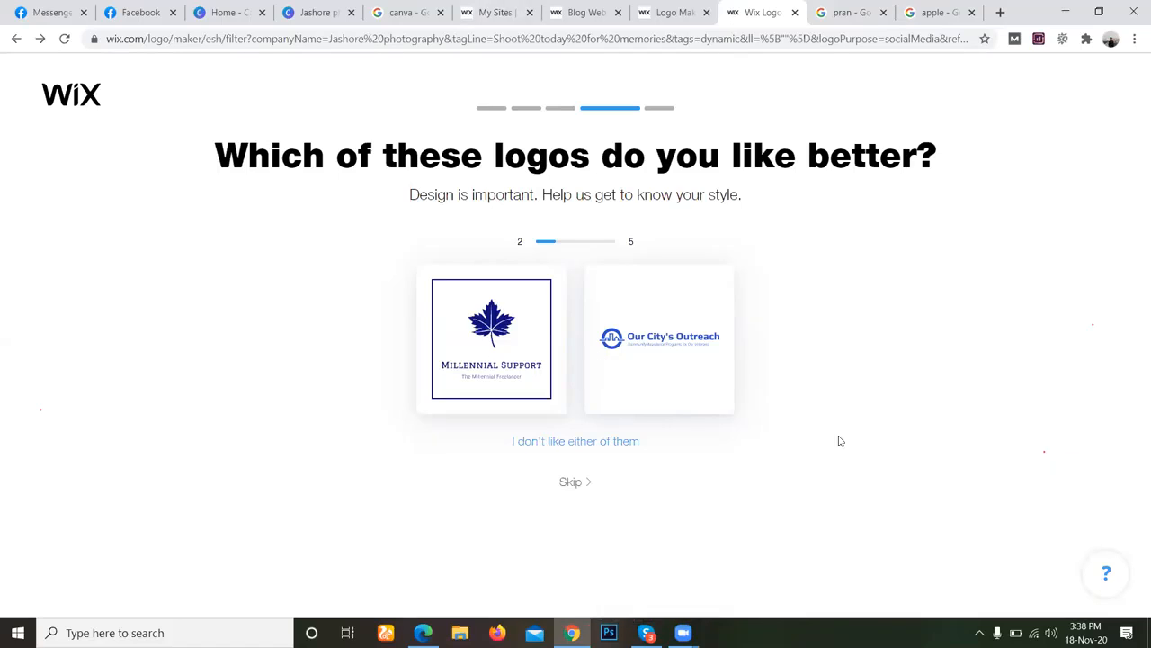
left_click(531, 381)
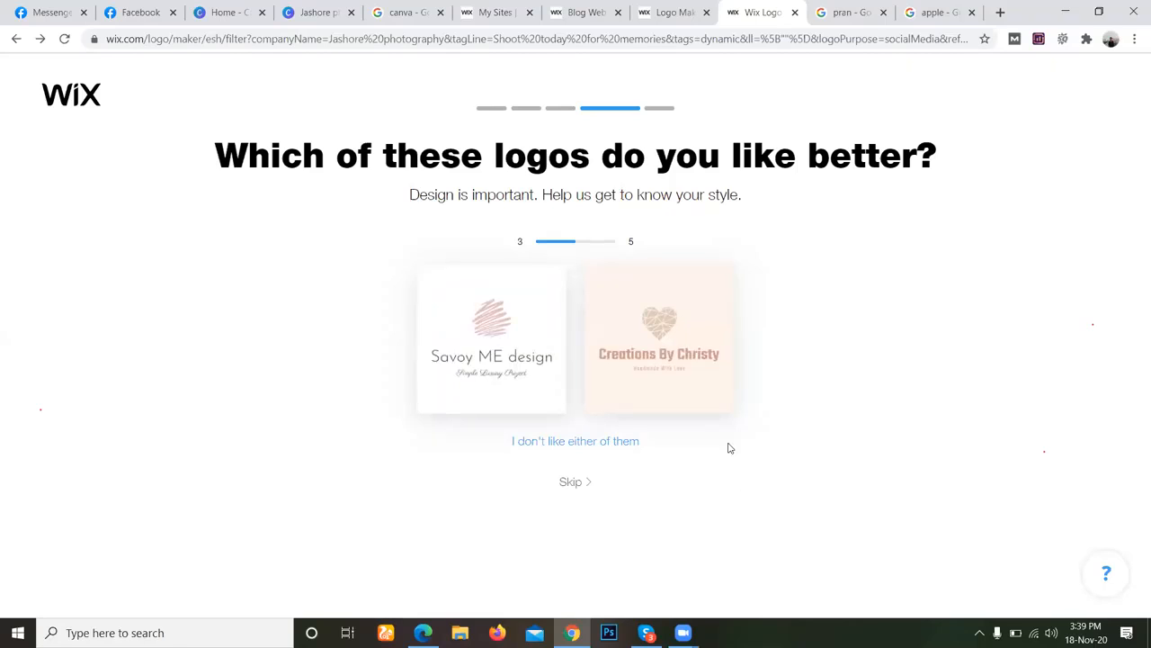
left_click(713, 409)
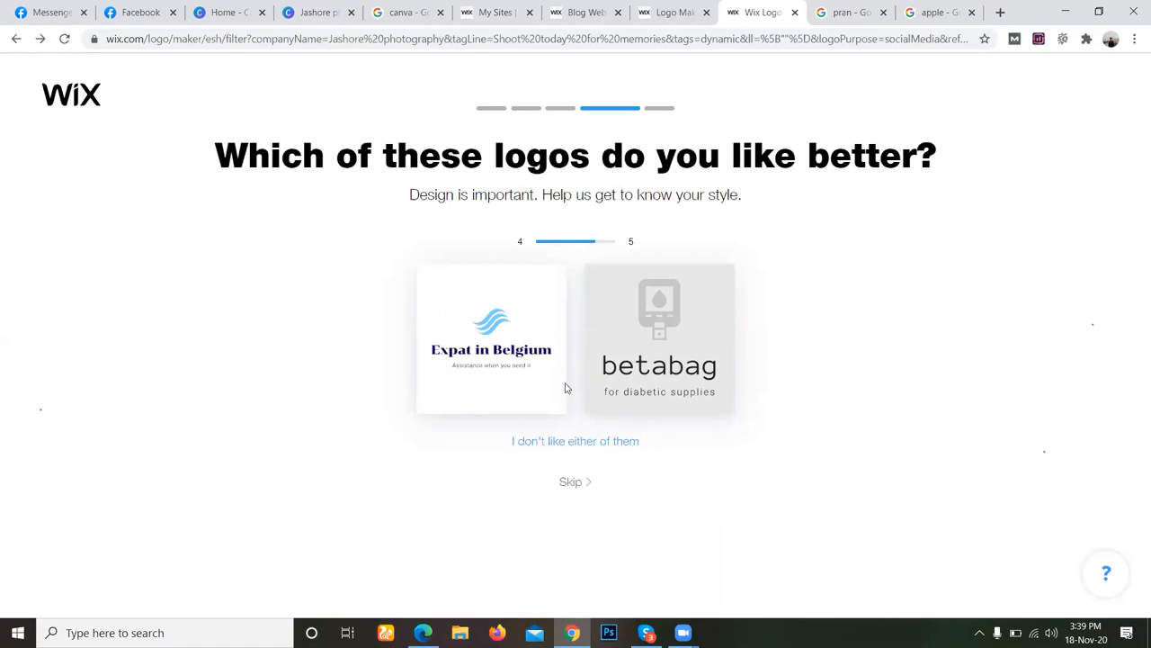
left_click(555, 362)
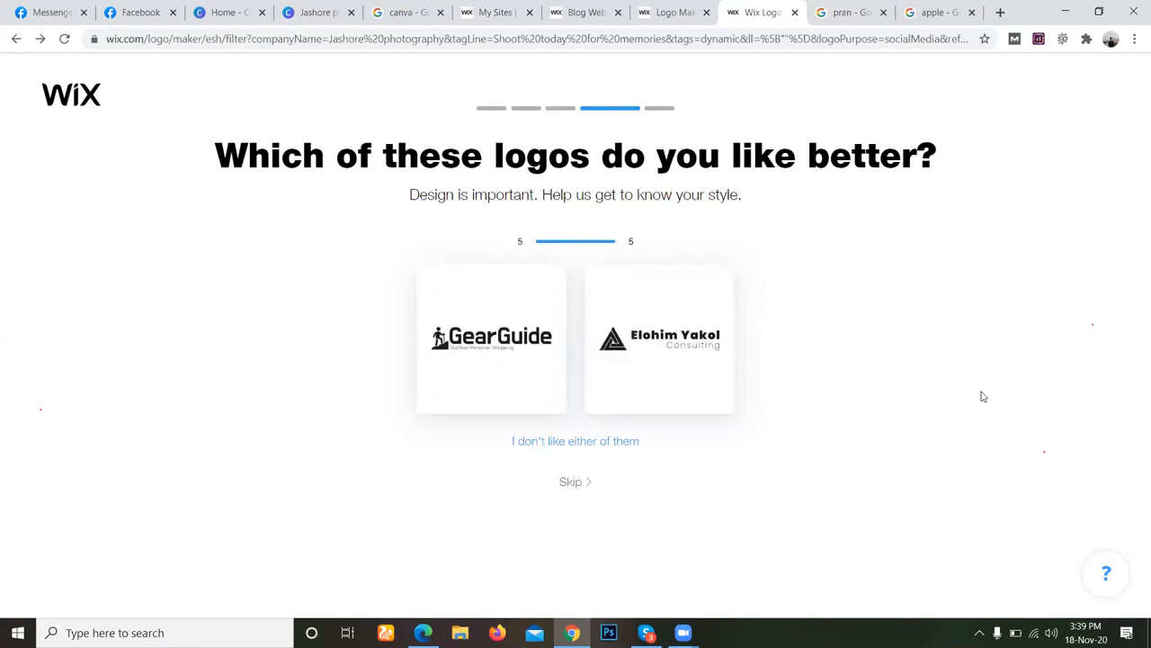
left_click(519, 345)
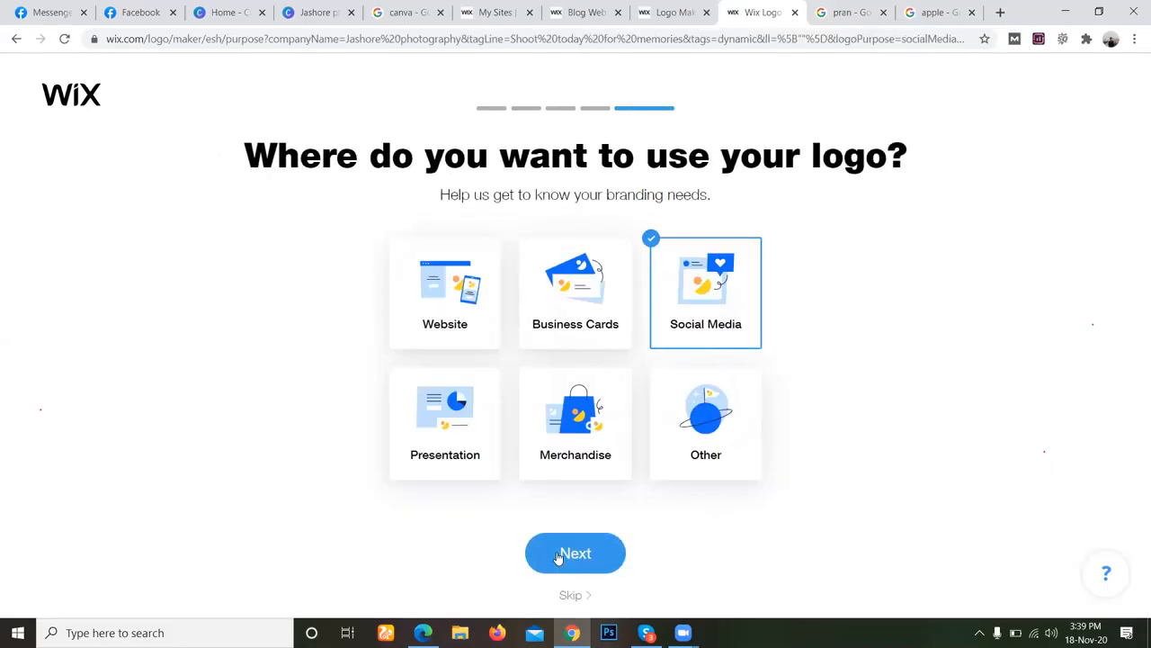
left_click(558, 558)
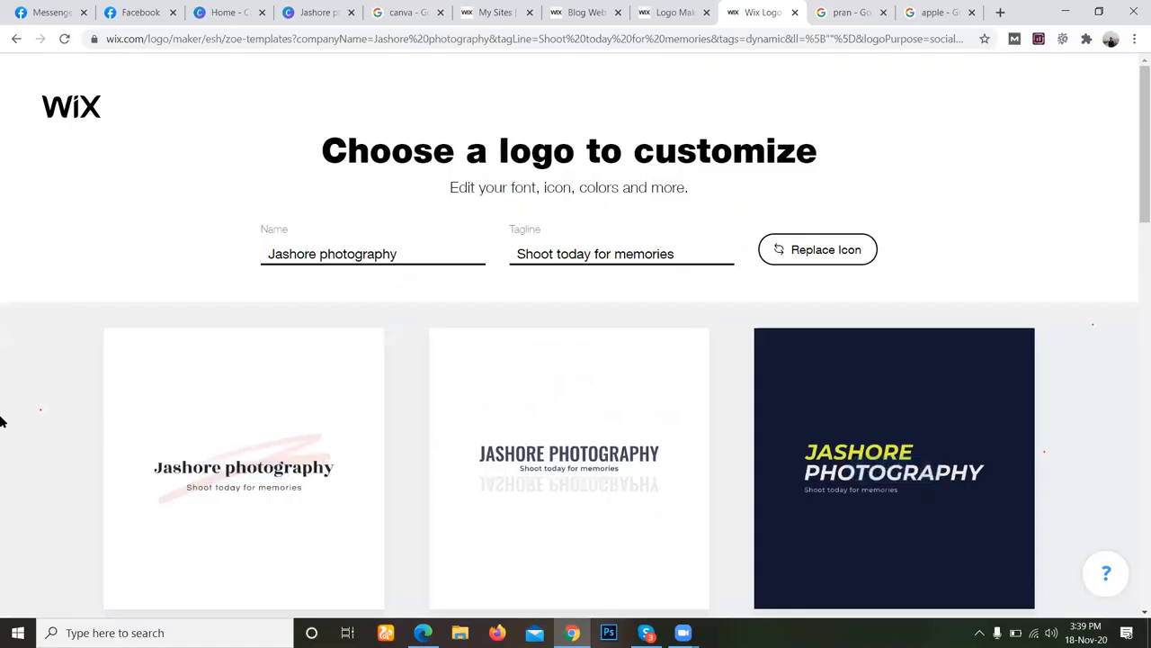
Browse the newly generated Jashore photography logo templates and load another batch, comparing their icons, lettering and backgrounds.
scroll(27, 423, "down", 5)
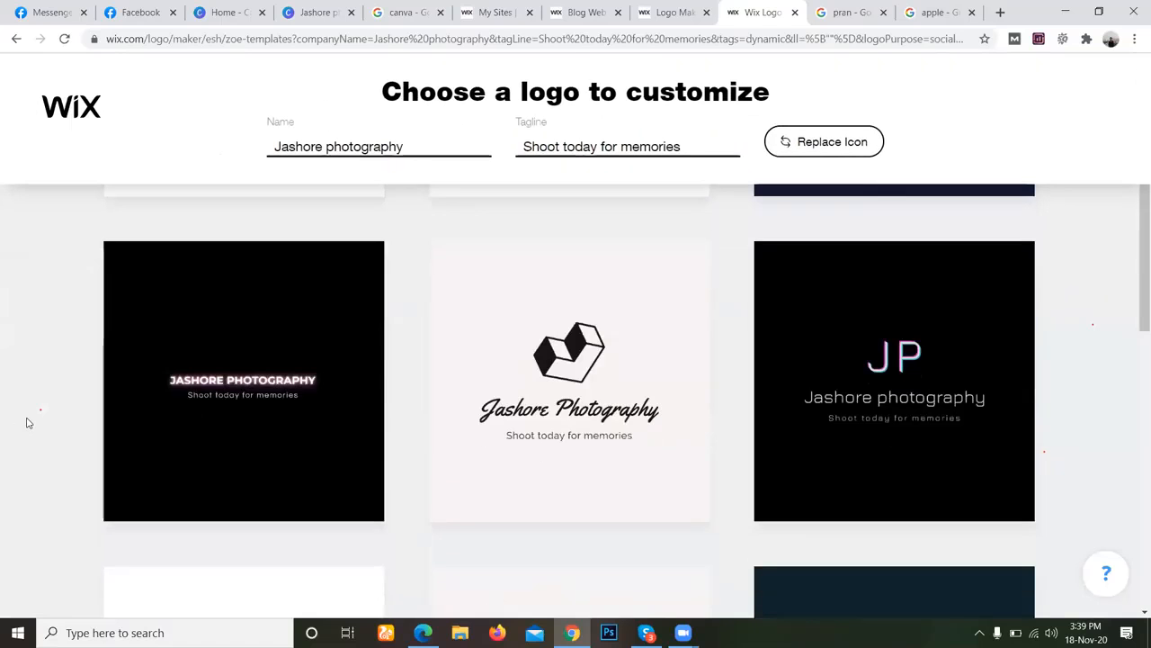
mouse_move(1021, 369)
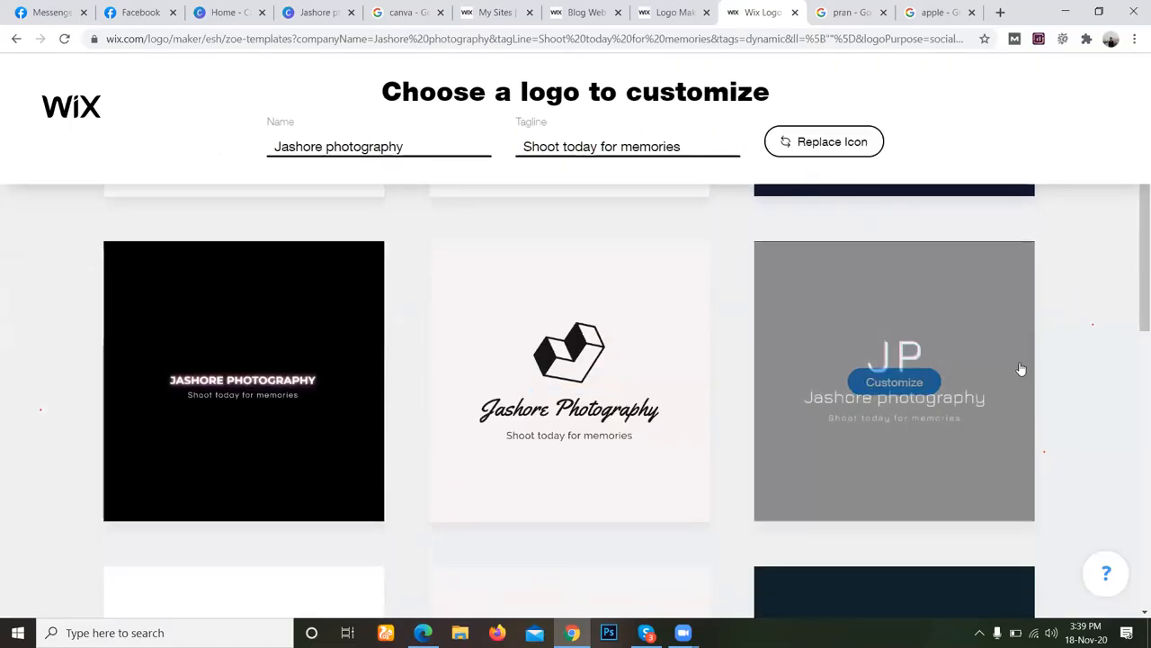
scroll(1056, 378, "down", 7)
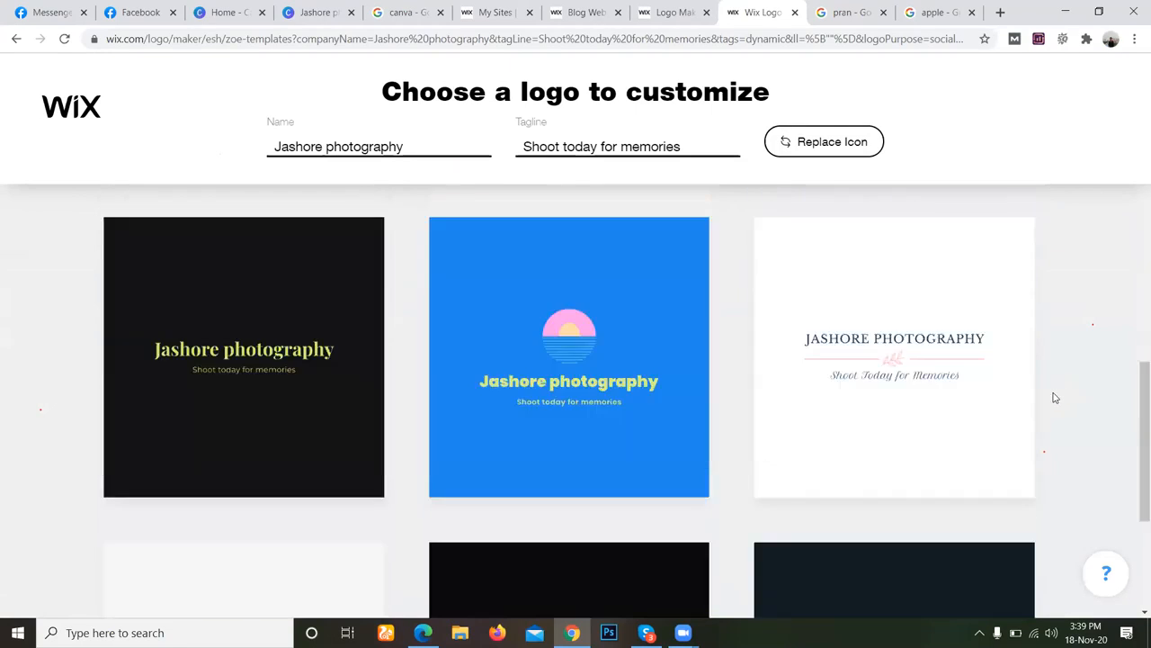
scroll(1056, 398, "down", 3)
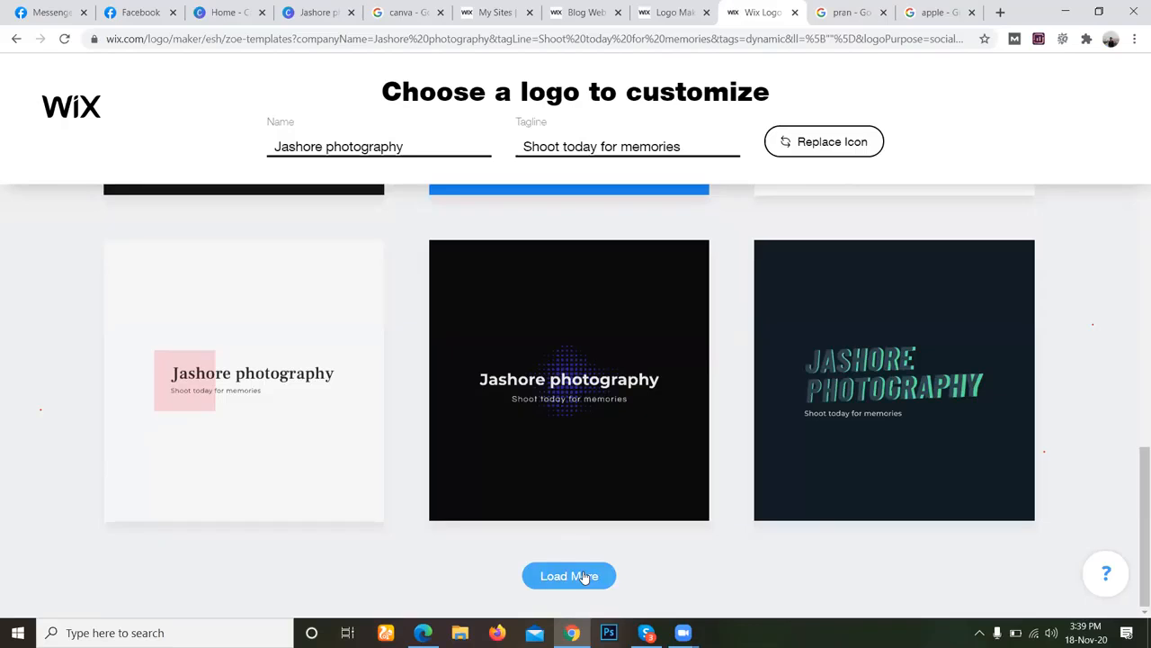
left_click(588, 576)
scroll(611, 535, "down", 4)
scroll(617, 531, "down", 1)
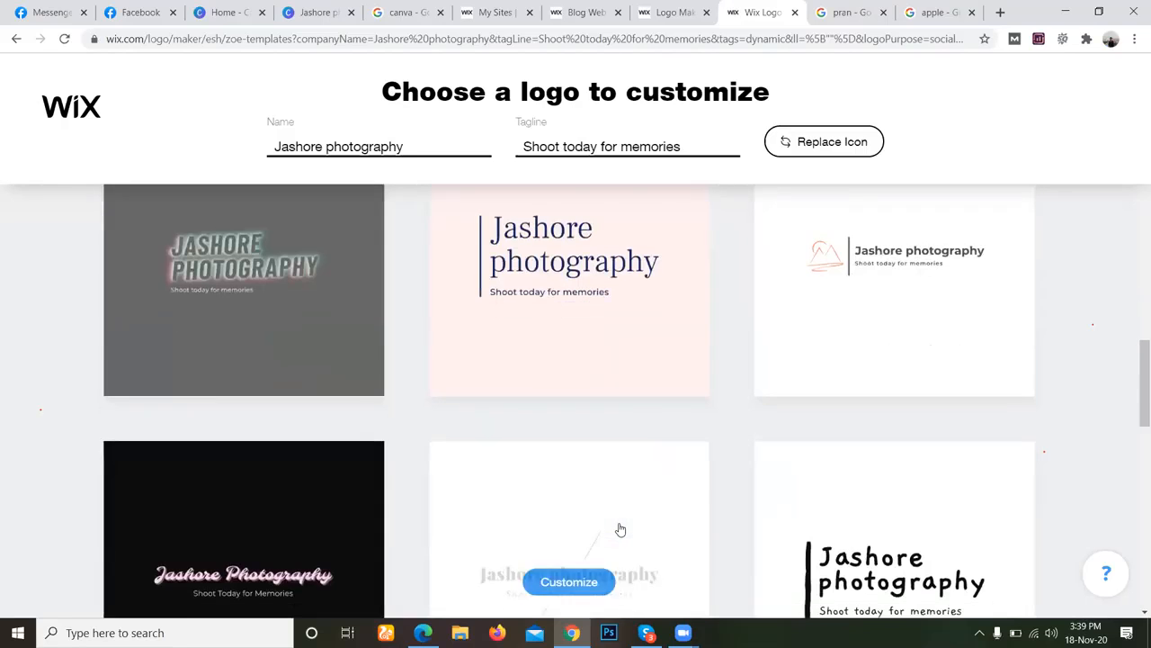
scroll(619, 530, "down", 3)
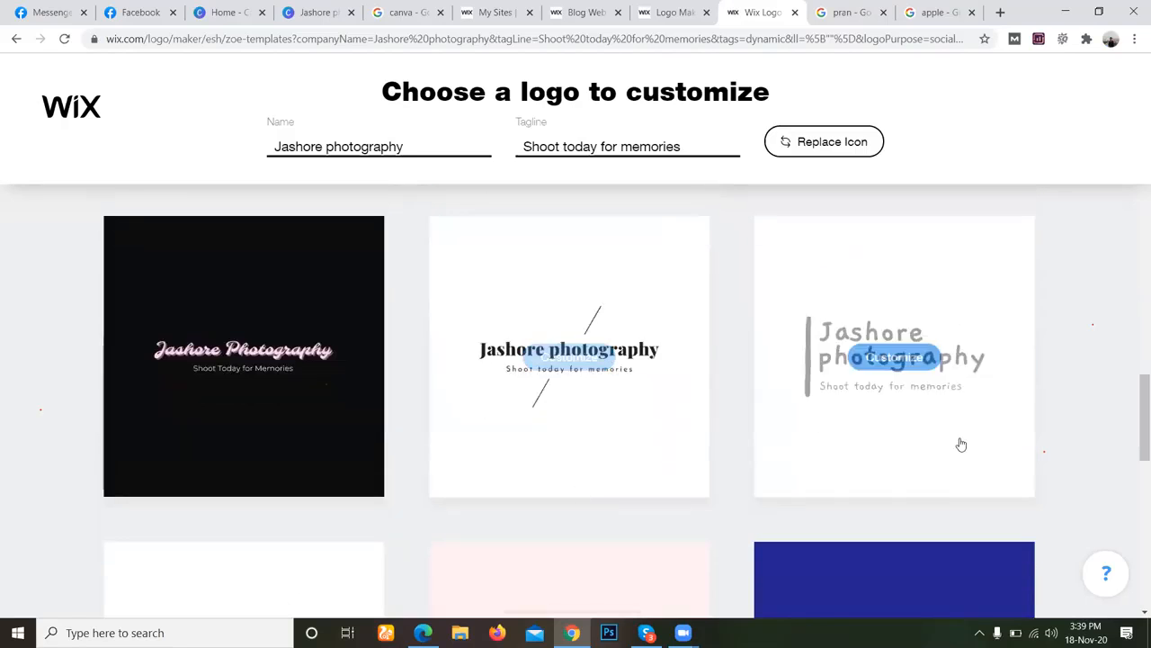
scroll(977, 457, "down", 3)
scroll(979, 455, "down", 3)
scroll(979, 454, "down", 3)
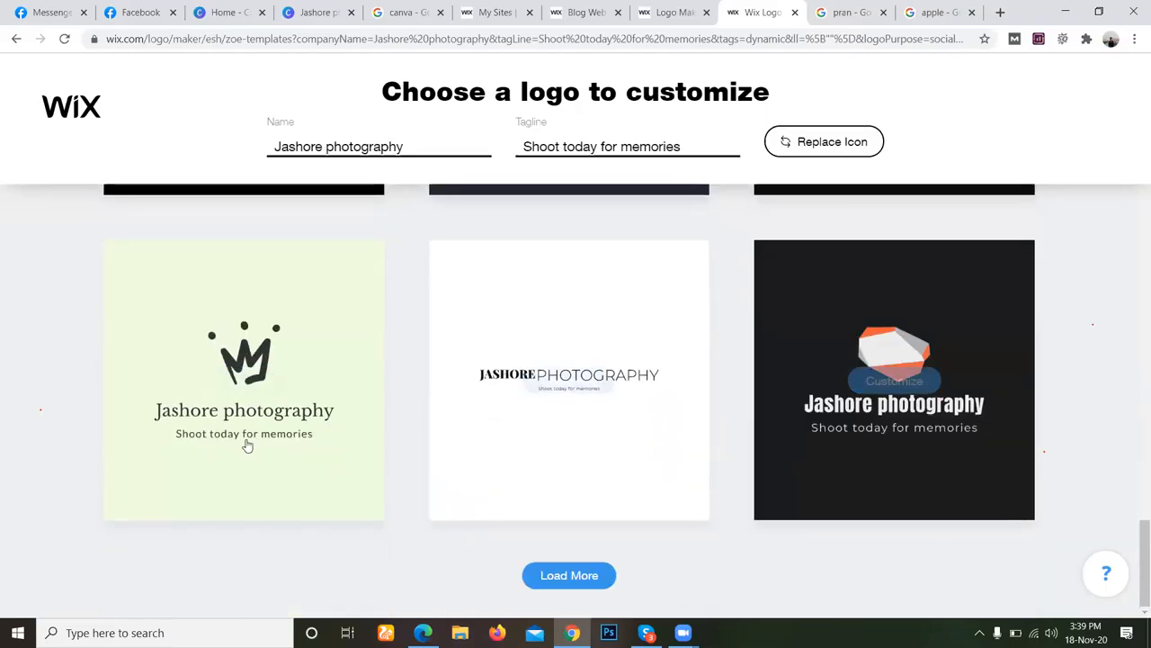
Load two more batches of Jashore photography logo templates and examine their initials, badge, script and icon designs.
left_click(518, 576)
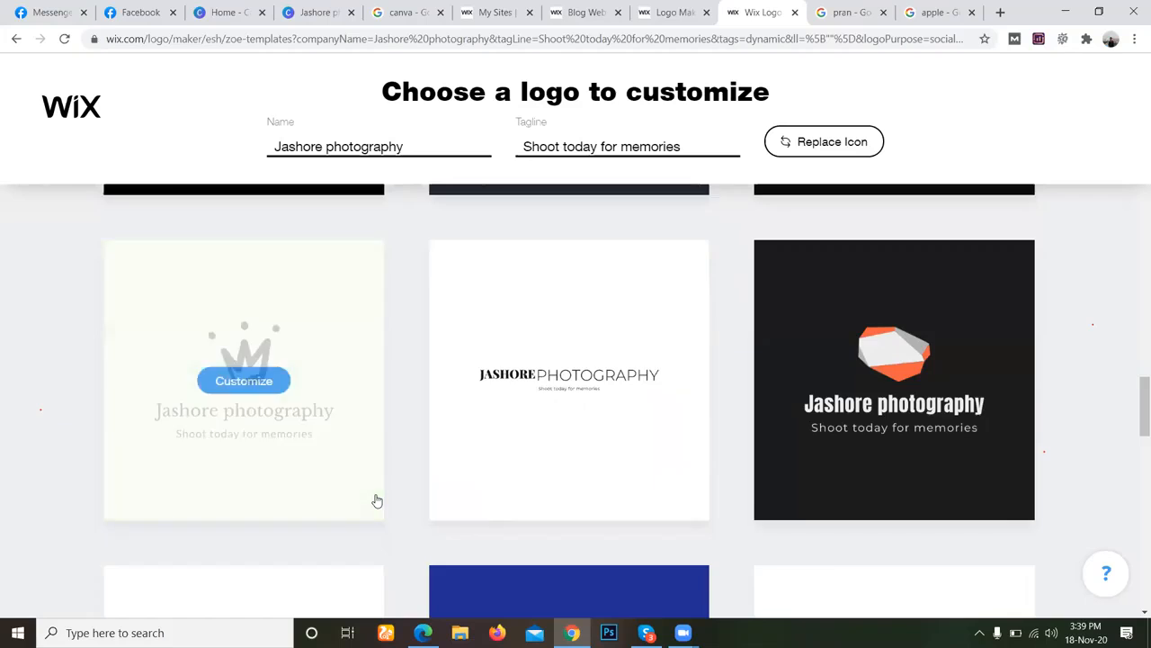
scroll(384, 496, "down", 3)
scroll(392, 492, "down", 3)
scroll(393, 493, "down", 3)
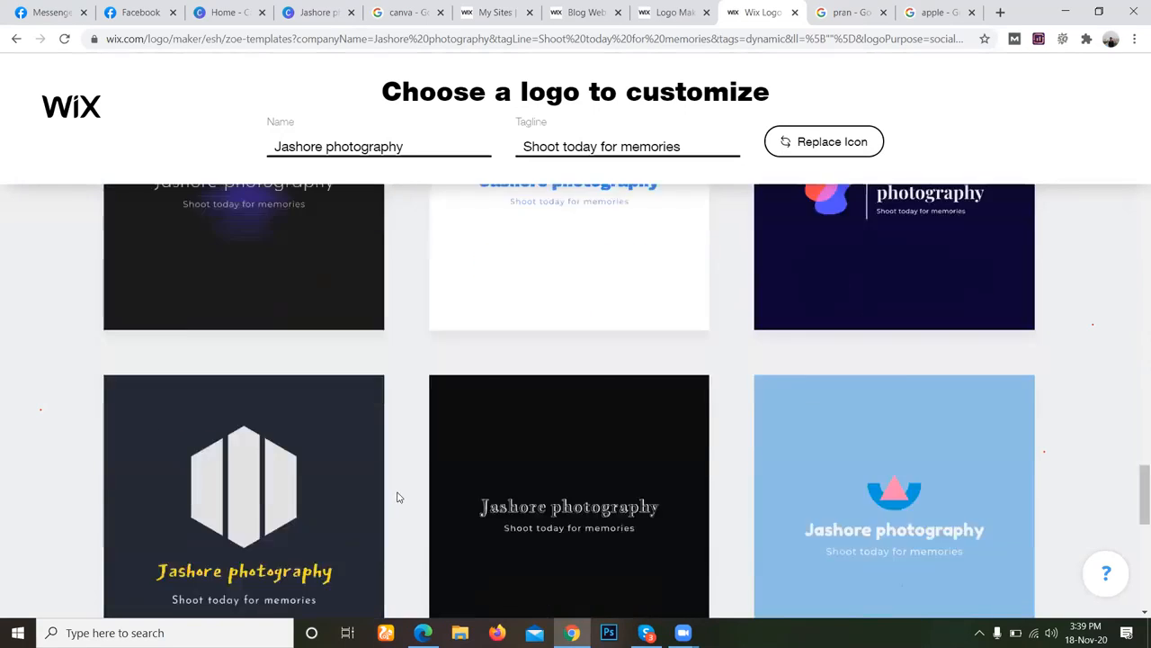
scroll(398, 495, "up", 4)
scroll(393, 517, "down", 8)
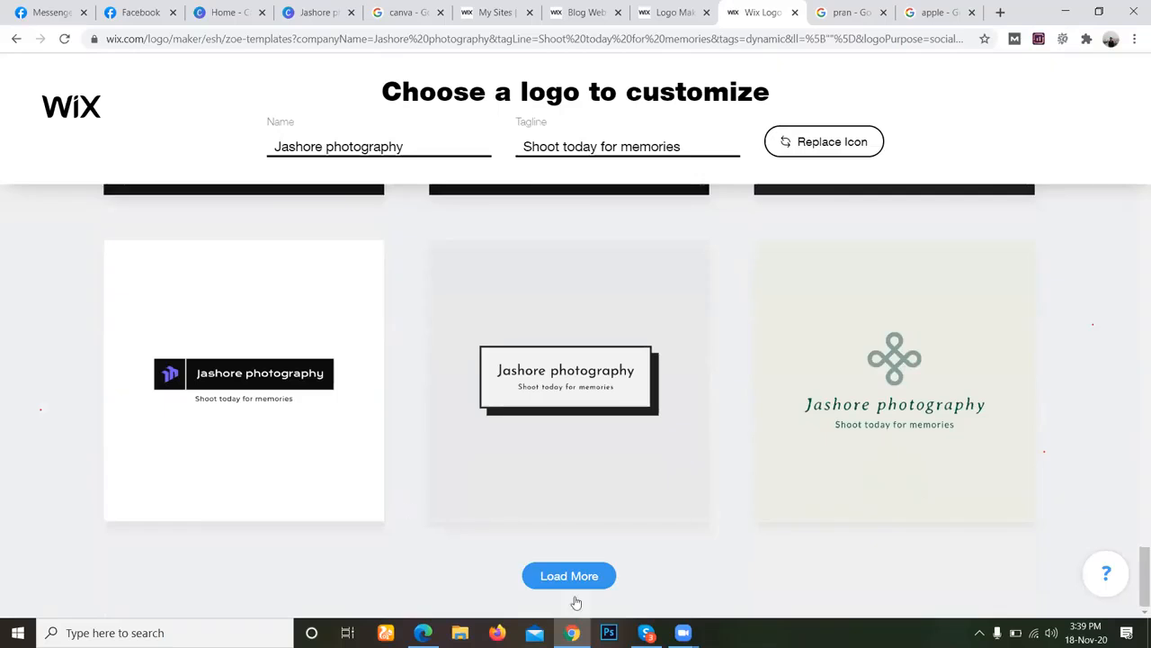
left_click(573, 577)
scroll(669, 530, "down", 9)
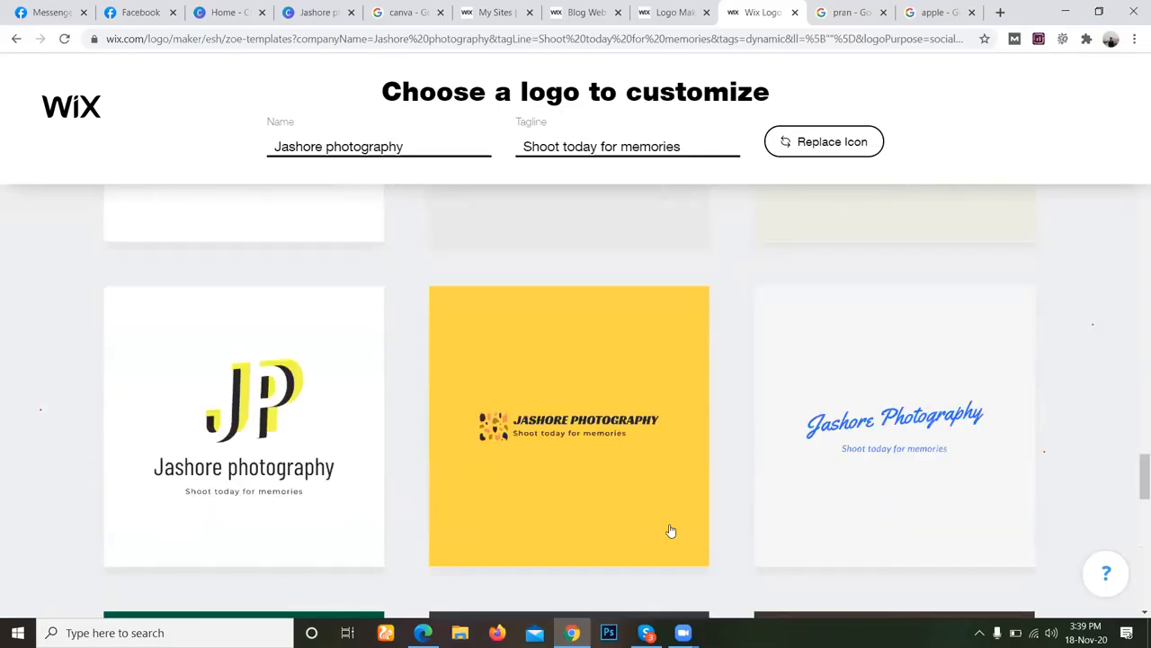
scroll(669, 525, "down", 2)
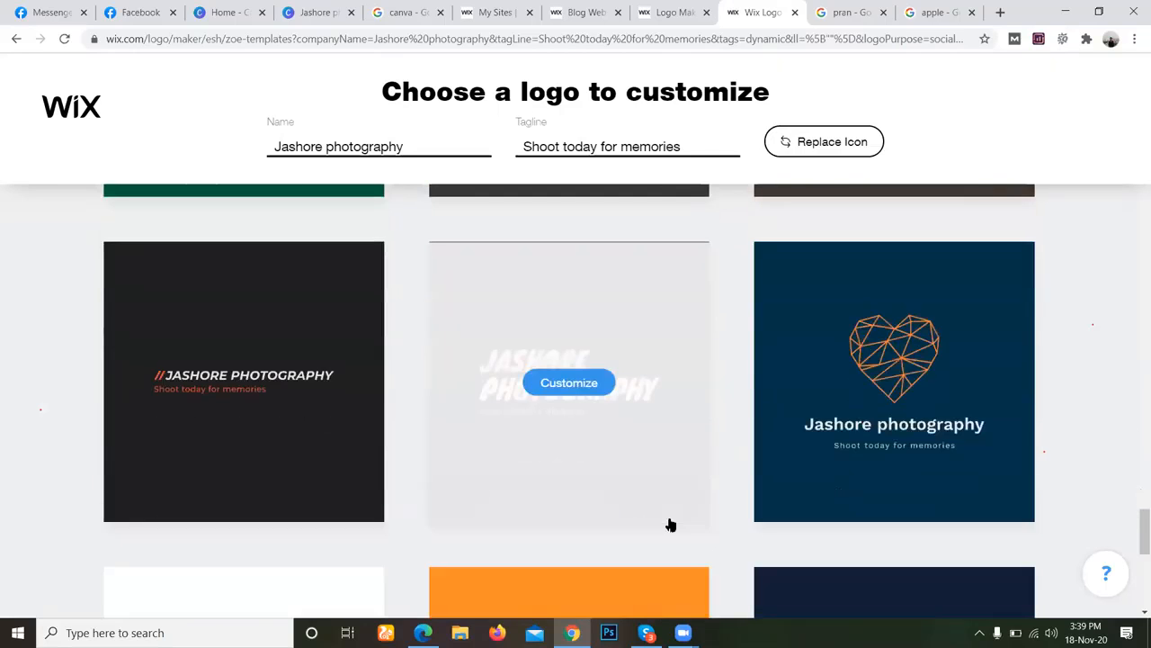
scroll(1072, 422, "down", 6)
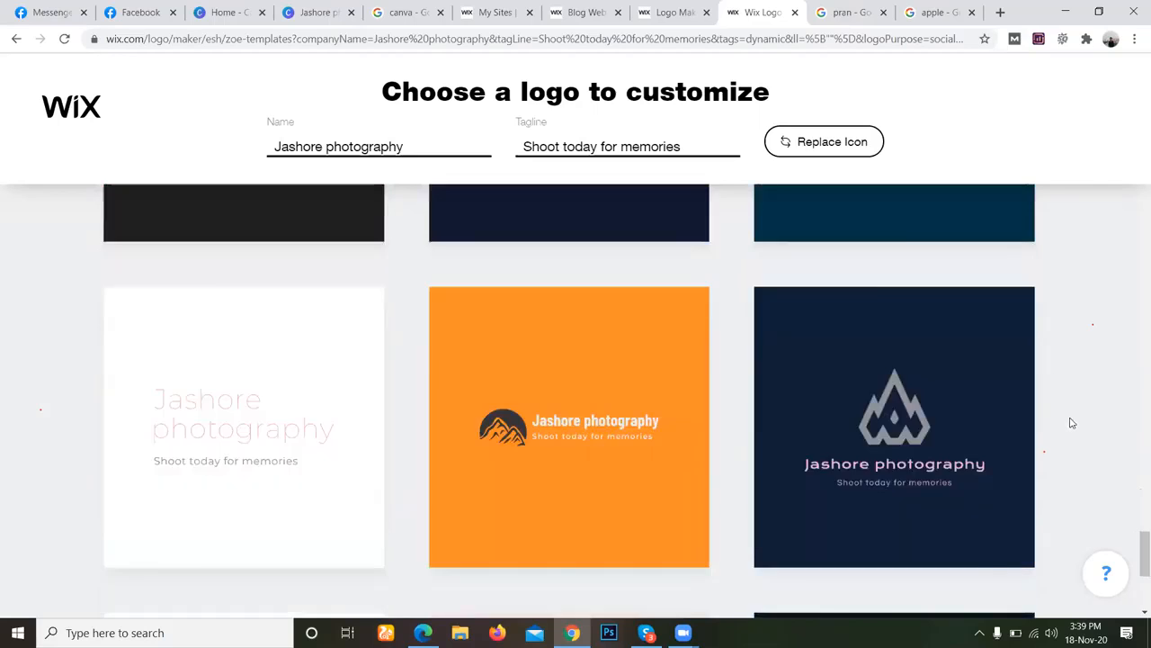
scroll(1071, 425, "up", 2)
scroll(1071, 427, "down", 3)
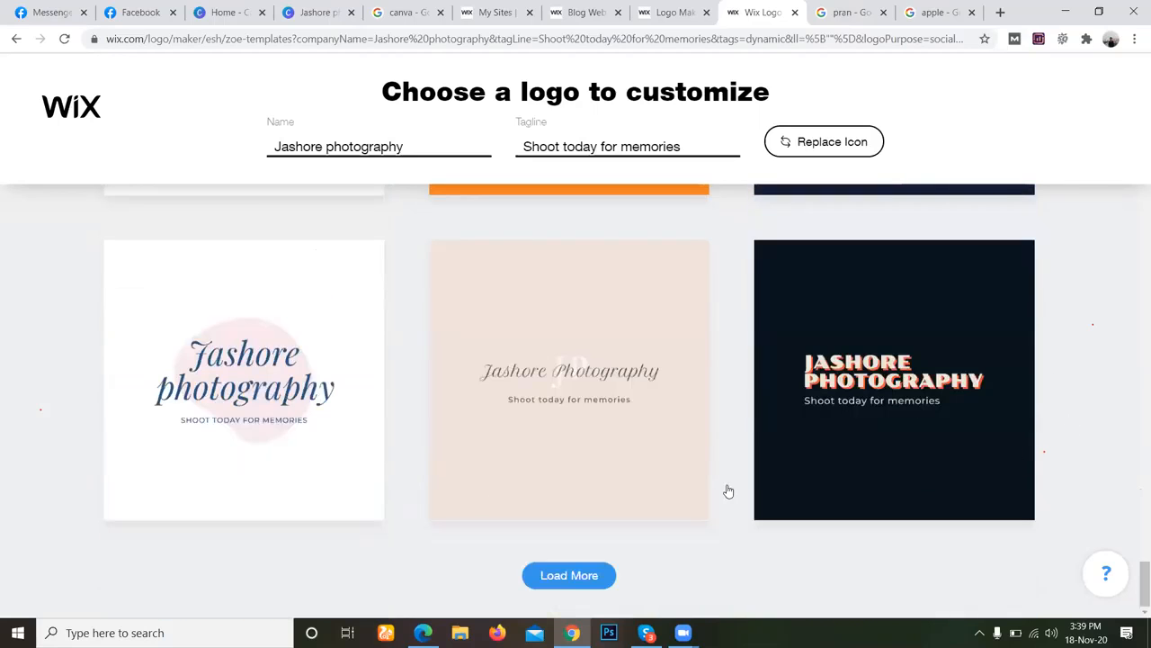
Load one further batch of logo templates and compare it with the earlier animal-head and badge designs.
left_click(605, 565)
scroll(861, 465, "down", 4)
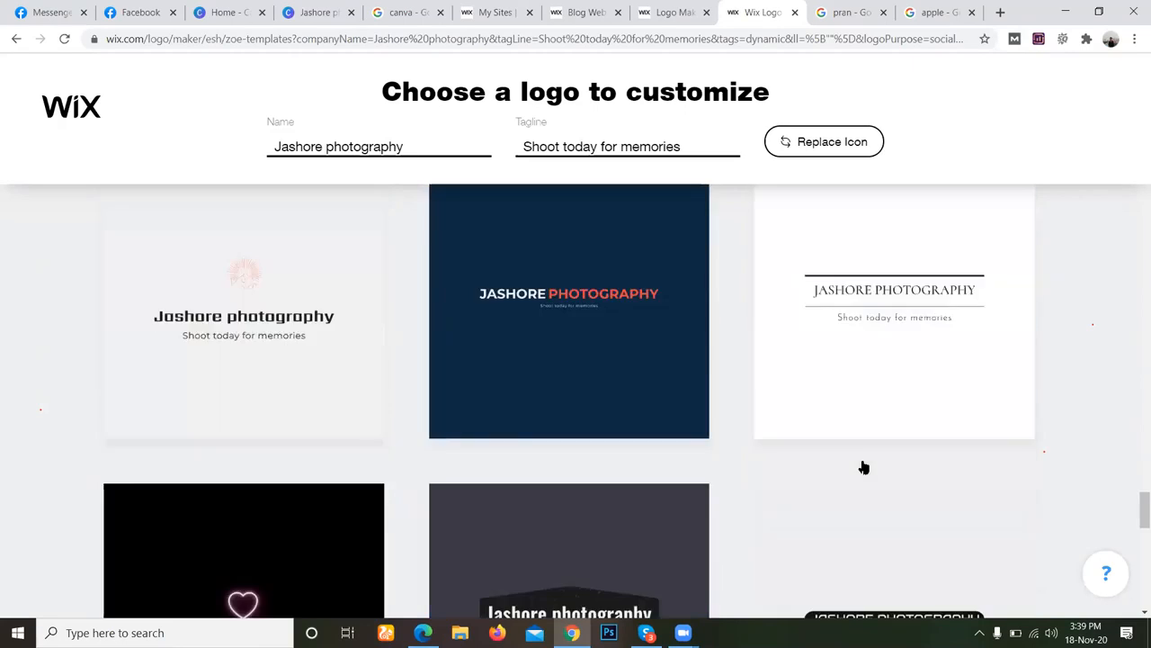
scroll(869, 465, "down", 4)
scroll(880, 477, "down", 2)
scroll(864, 483, "up", 2)
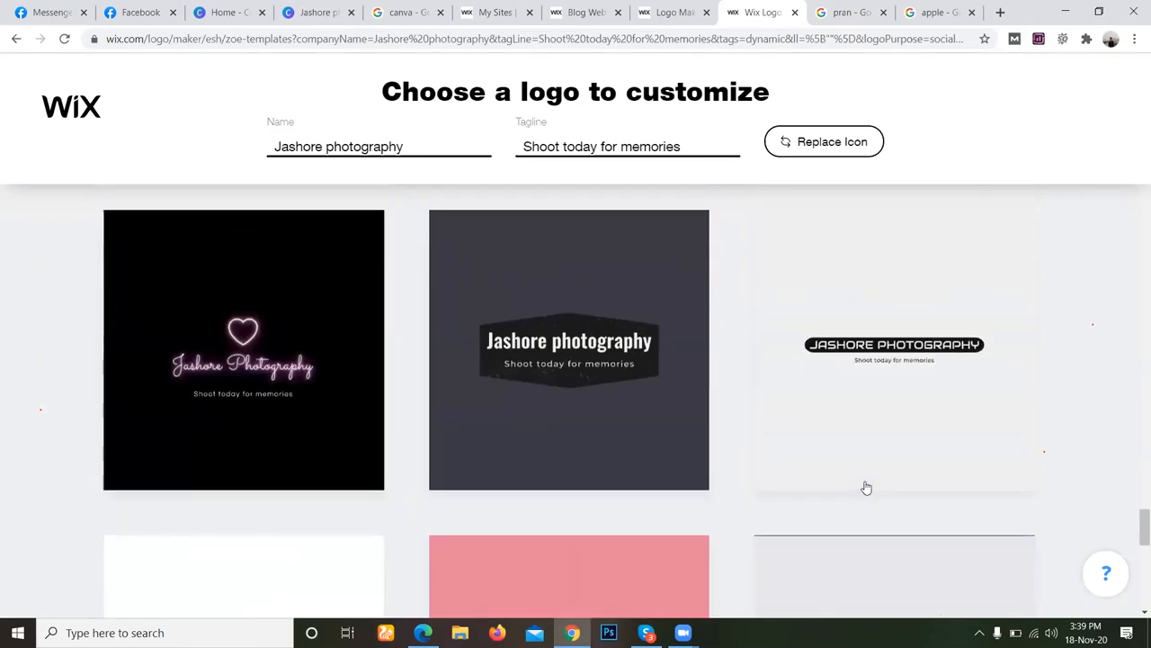
scroll(836, 482, "up", 8)
scroll(321, 473, "up", 5)
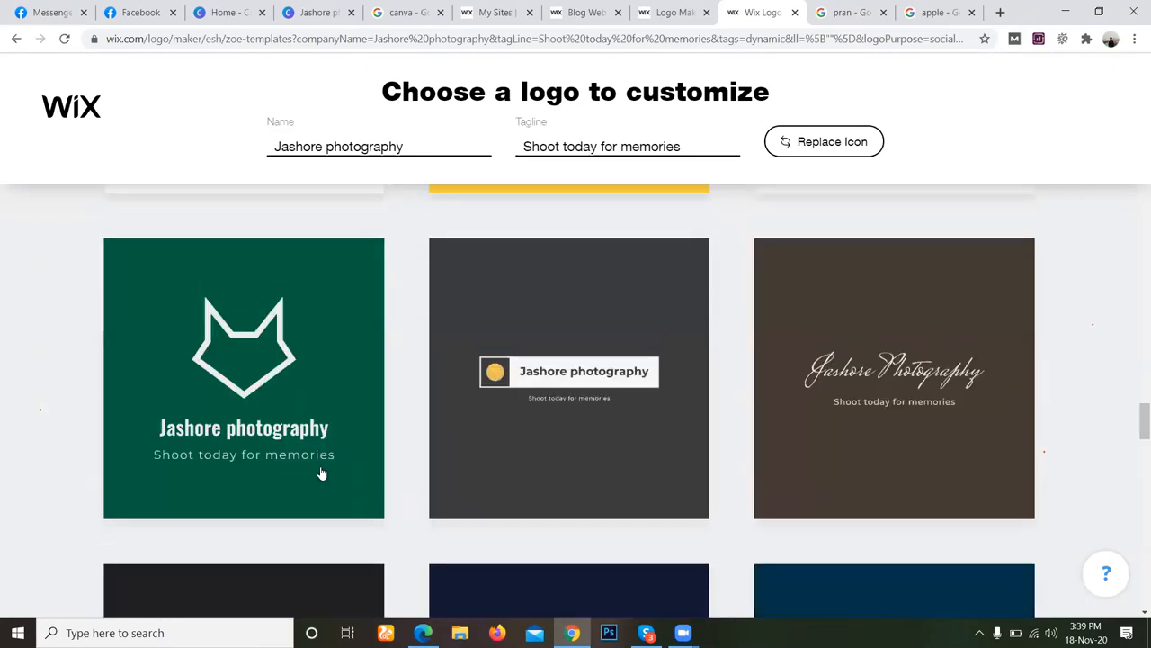
Go back through the earlier templates and choose the hand-drawn crown logo on the light green background to customize.
scroll(254, 465, "up", 4)
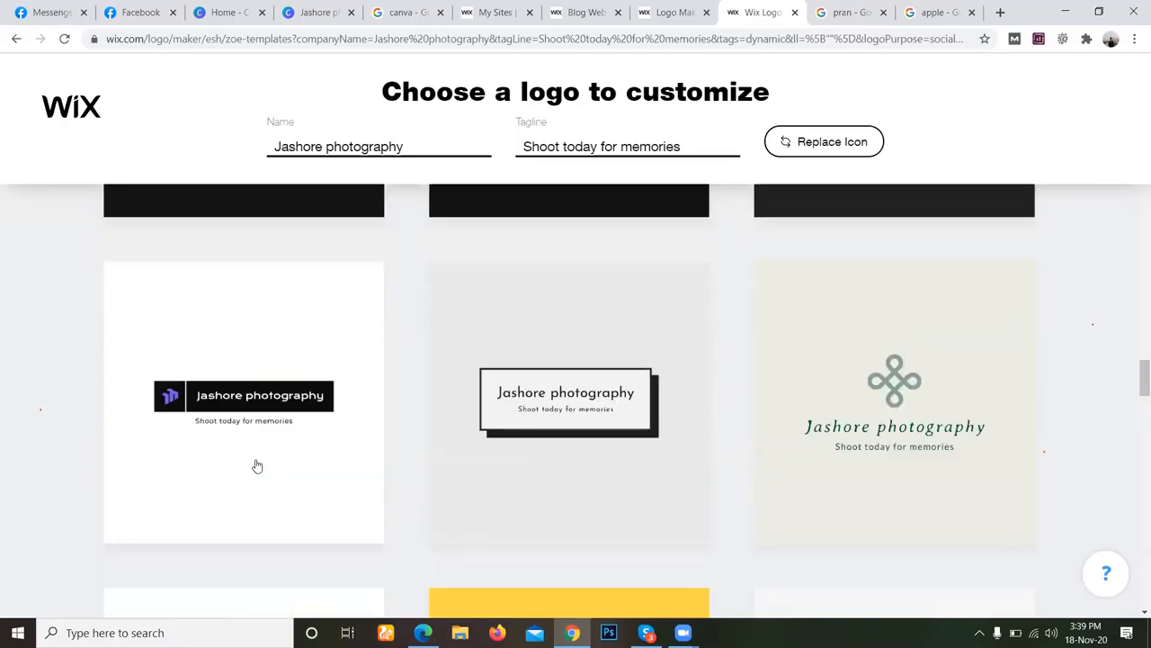
scroll(557, 481, "down", 5)
scroll(654, 490, "down", 3)
scroll(668, 495, "up", 9)
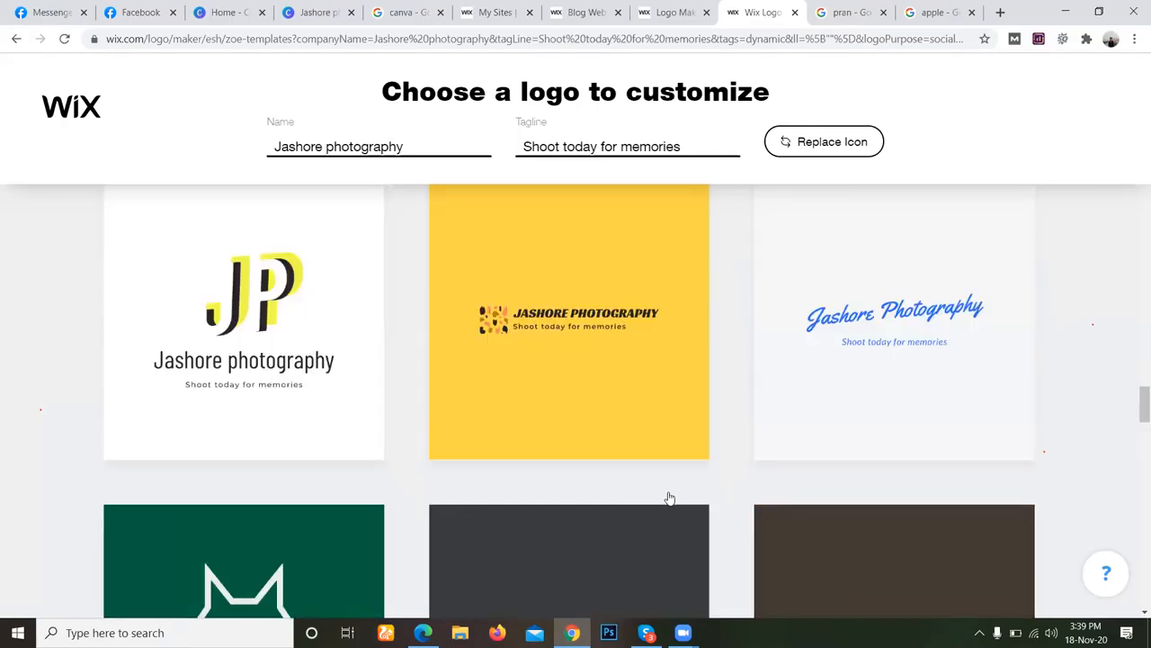
scroll(669, 499, "up", 12)
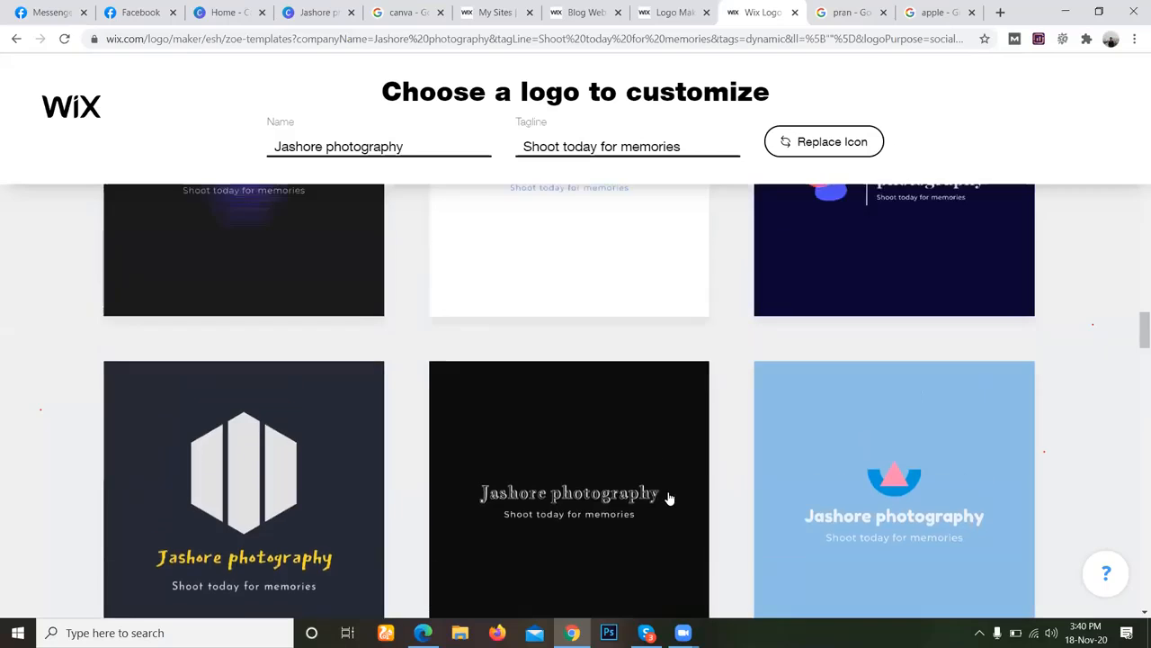
scroll(670, 498, "up", 4)
mouse_move(283, 390)
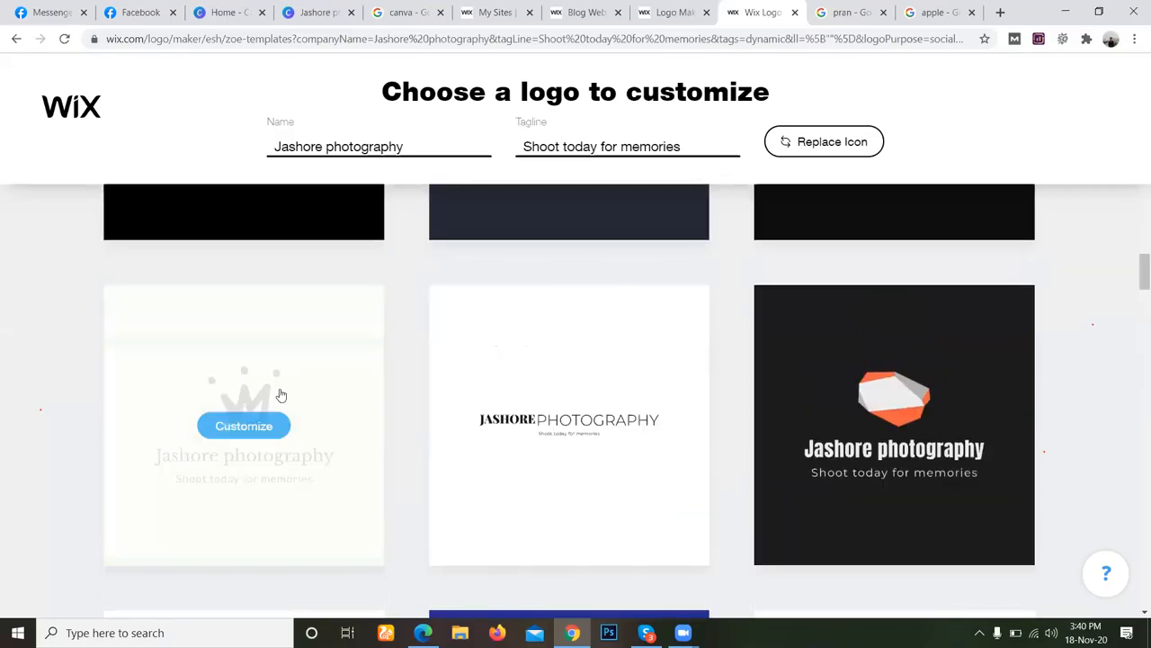
left_click(245, 426)
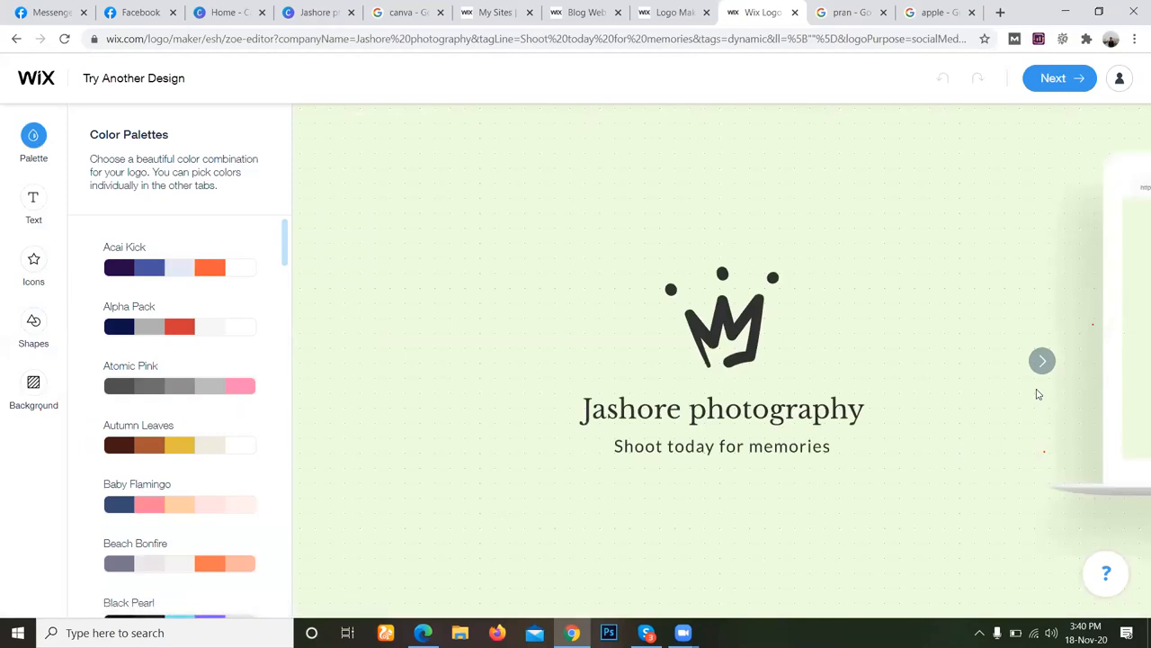
Preview the crown logo on the website, social media and business card mockups and return to the logo canvas.
left_click(1042, 363)
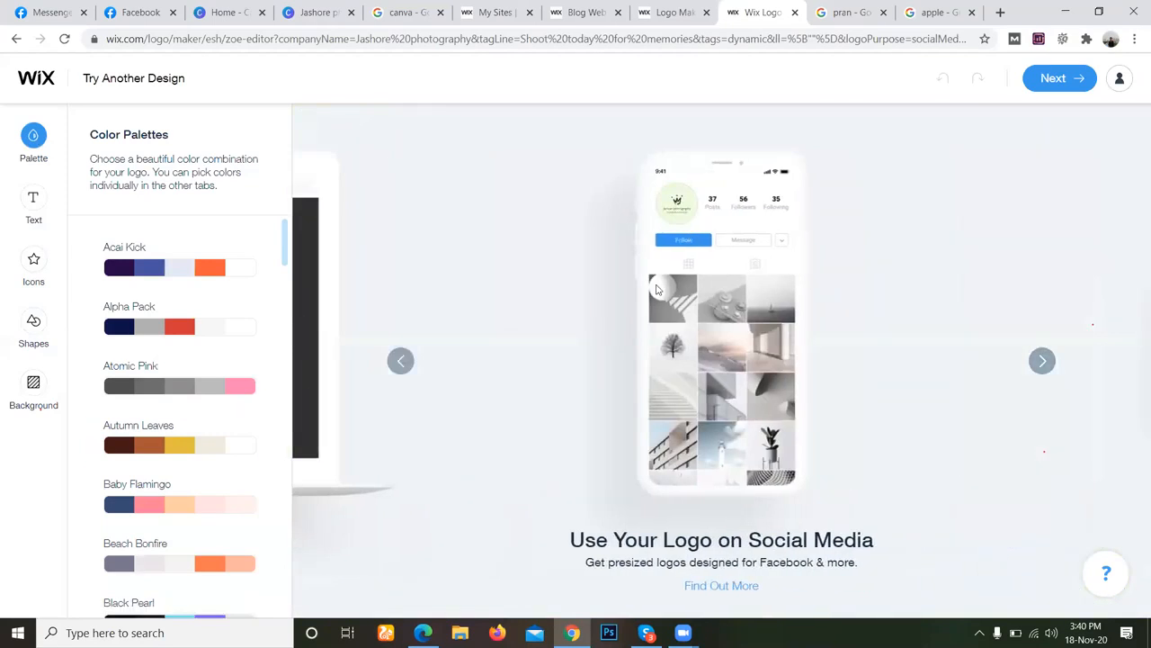
left_click(398, 367)
left_click(1043, 362)
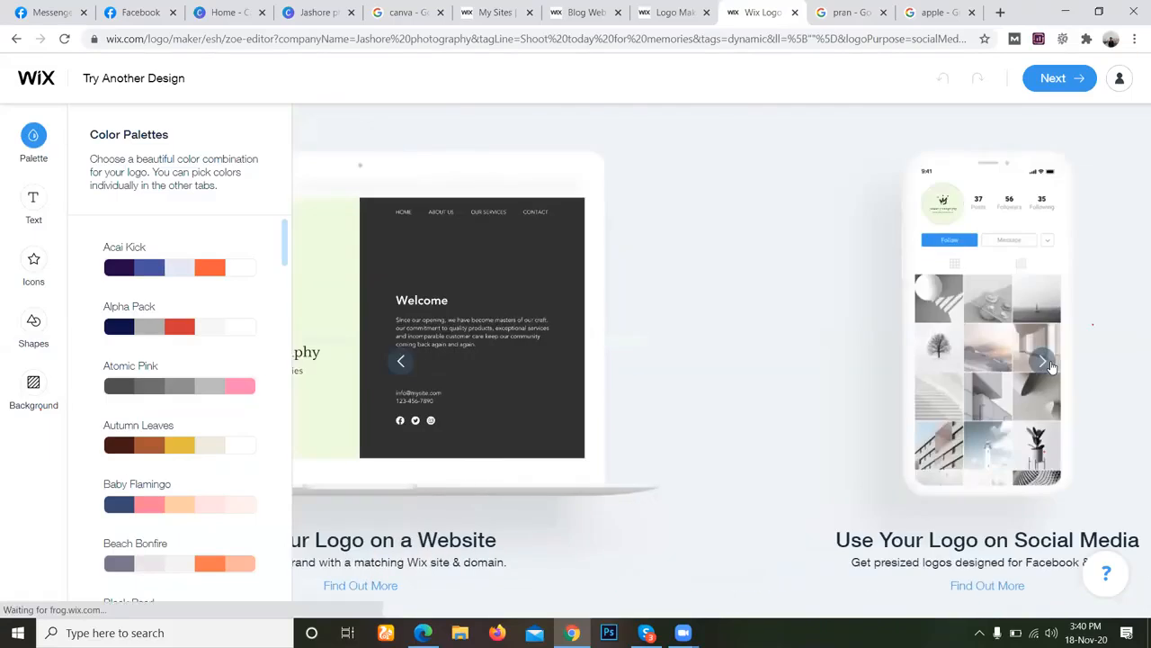
left_click(1042, 363)
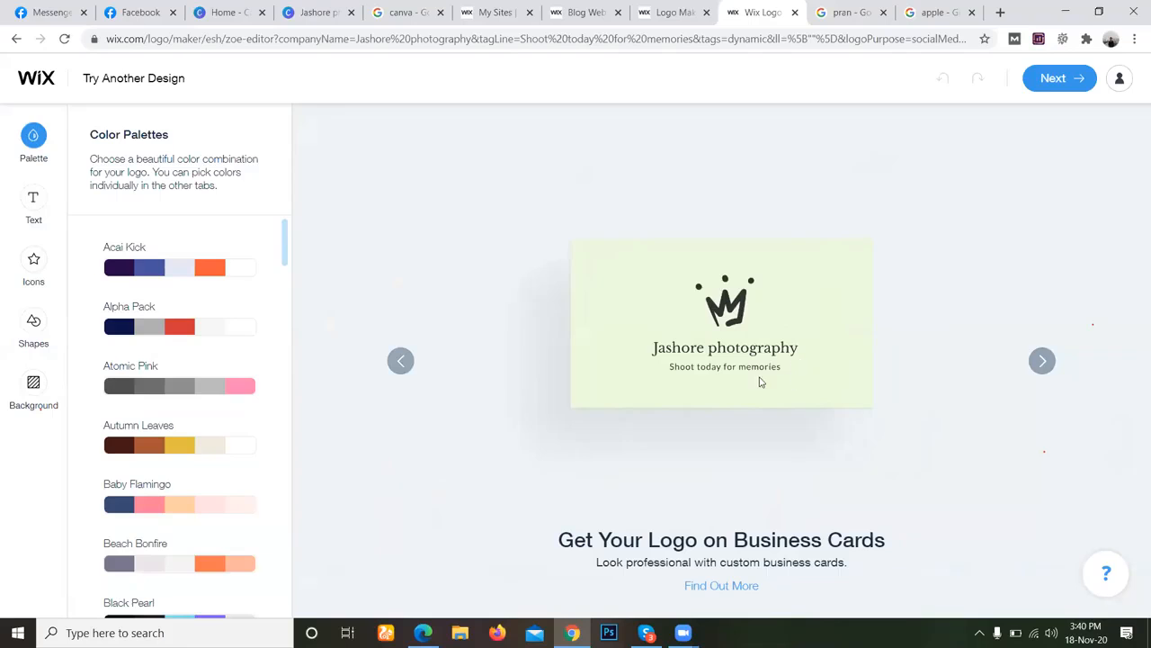
left_click(402, 365)
left_click(402, 366)
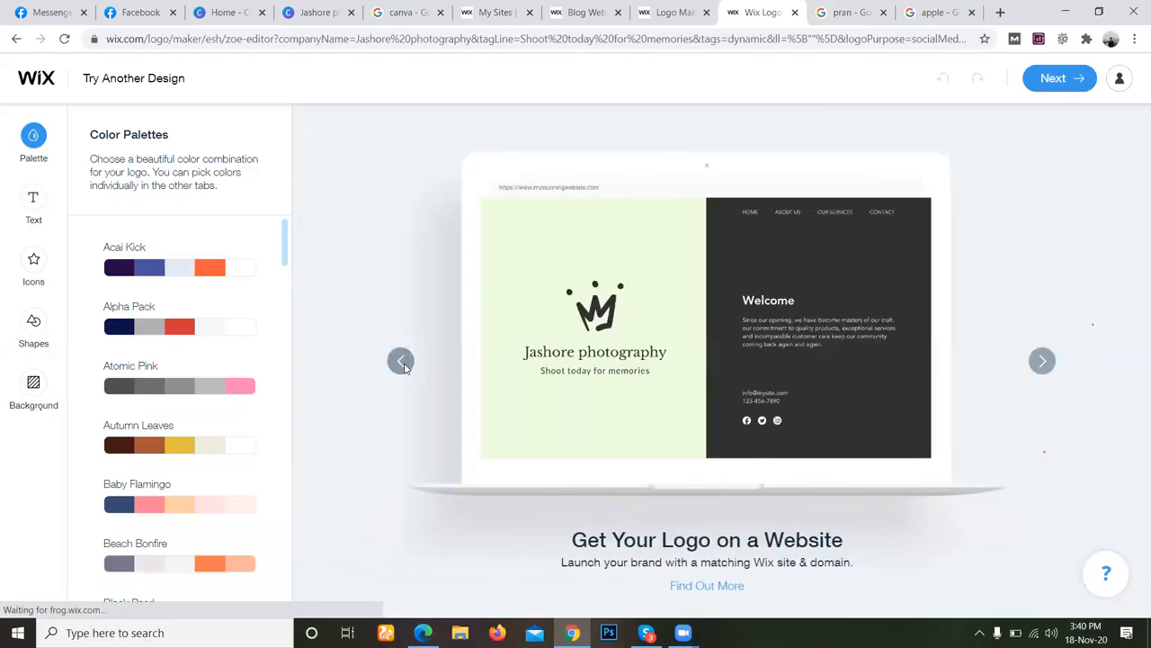
left_click(402, 365)
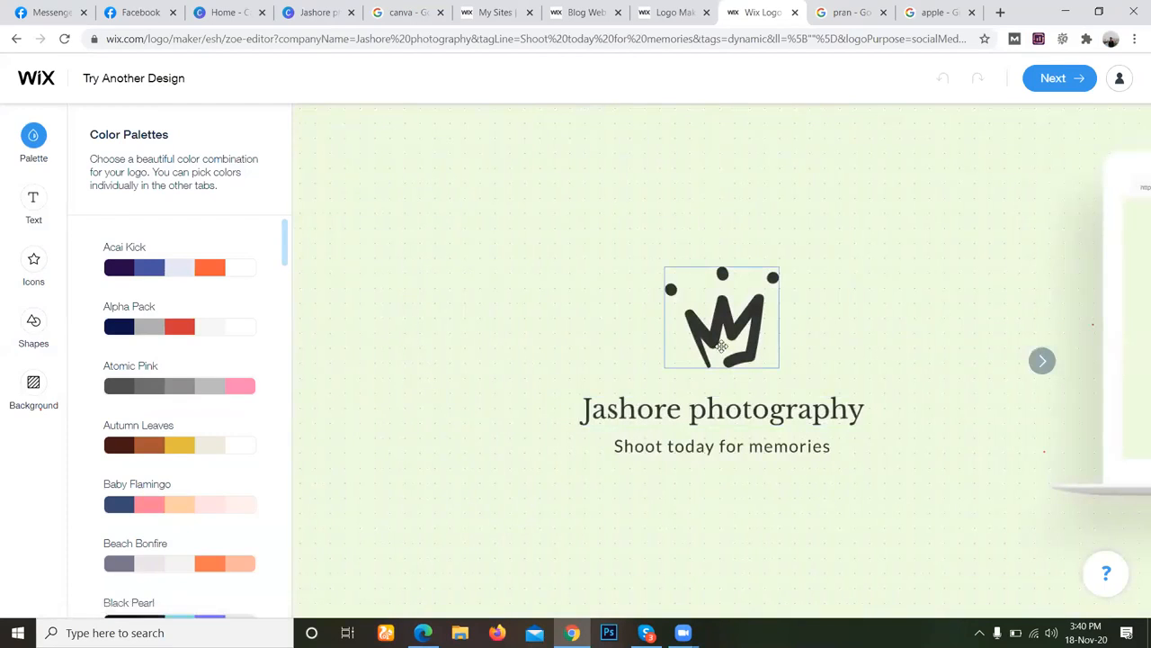
Check the crown icon and background settings, and move the tagline slightly up towards the name "Jashore photography".
left_click(722, 347)
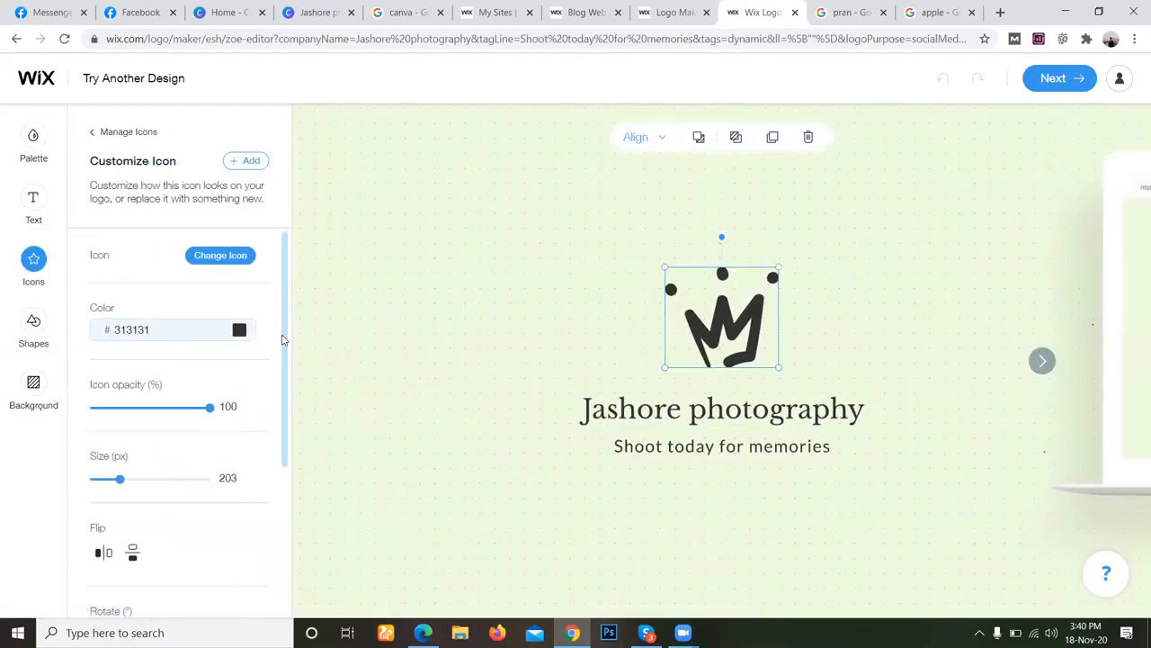
left_click(463, 423)
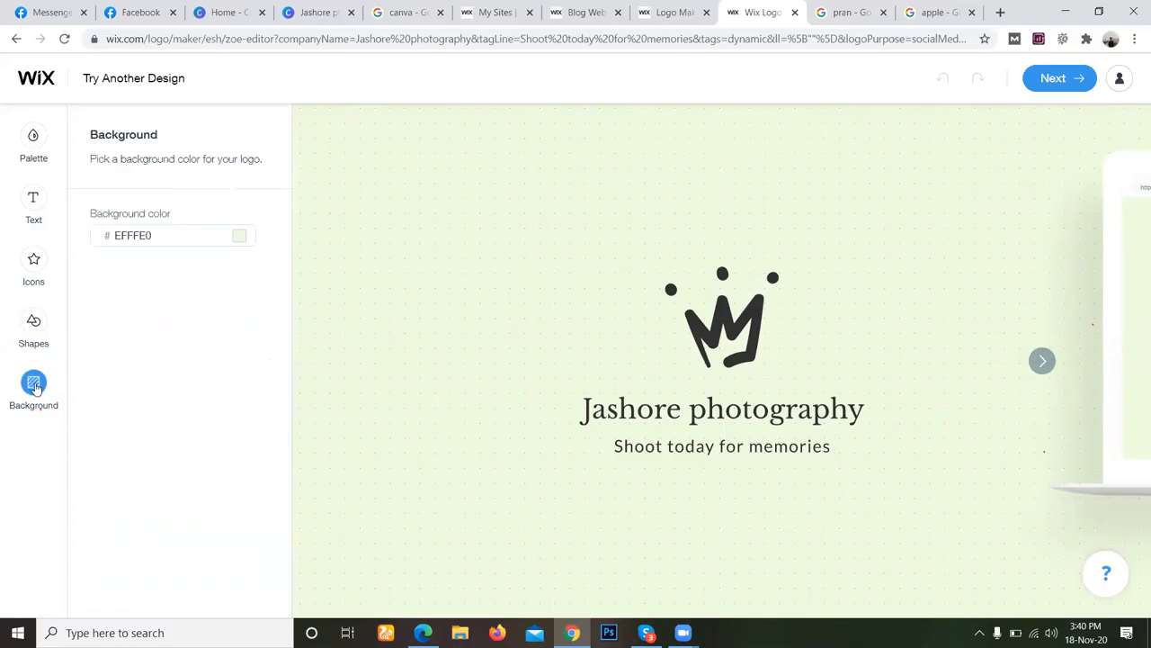
left_click_drag(715, 446, 716, 438)
left_click(730, 375)
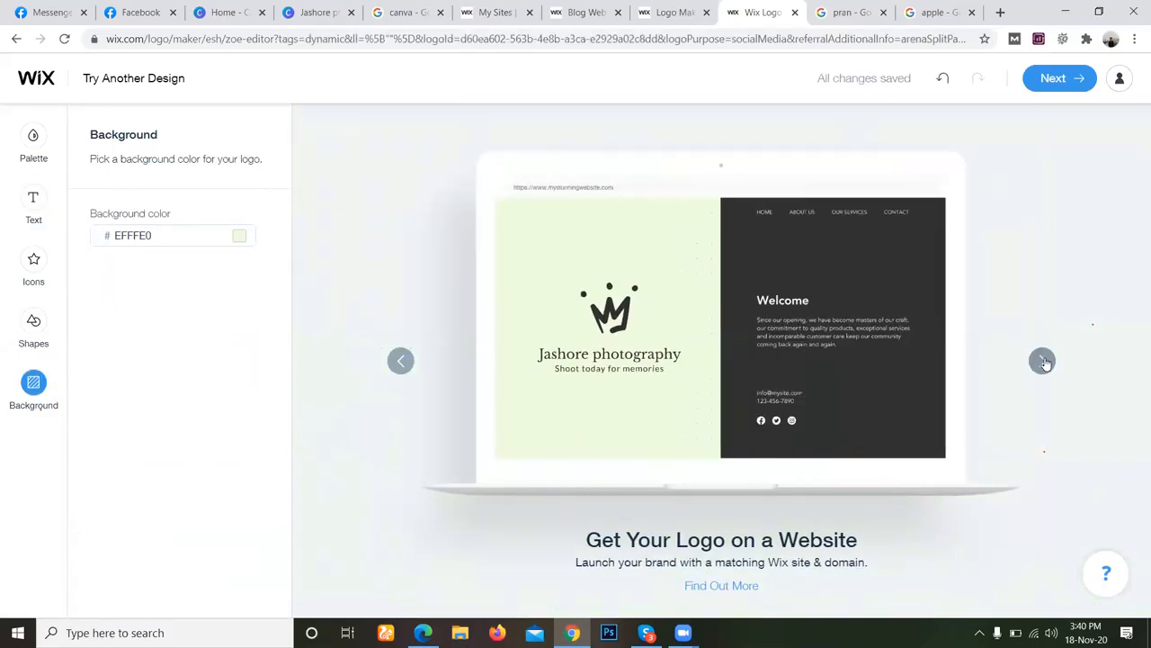
Check the adjusted logo on the social media and business card mockups, and continue to the matching website offer.
left_click(1043, 362)
left_click(1042, 362)
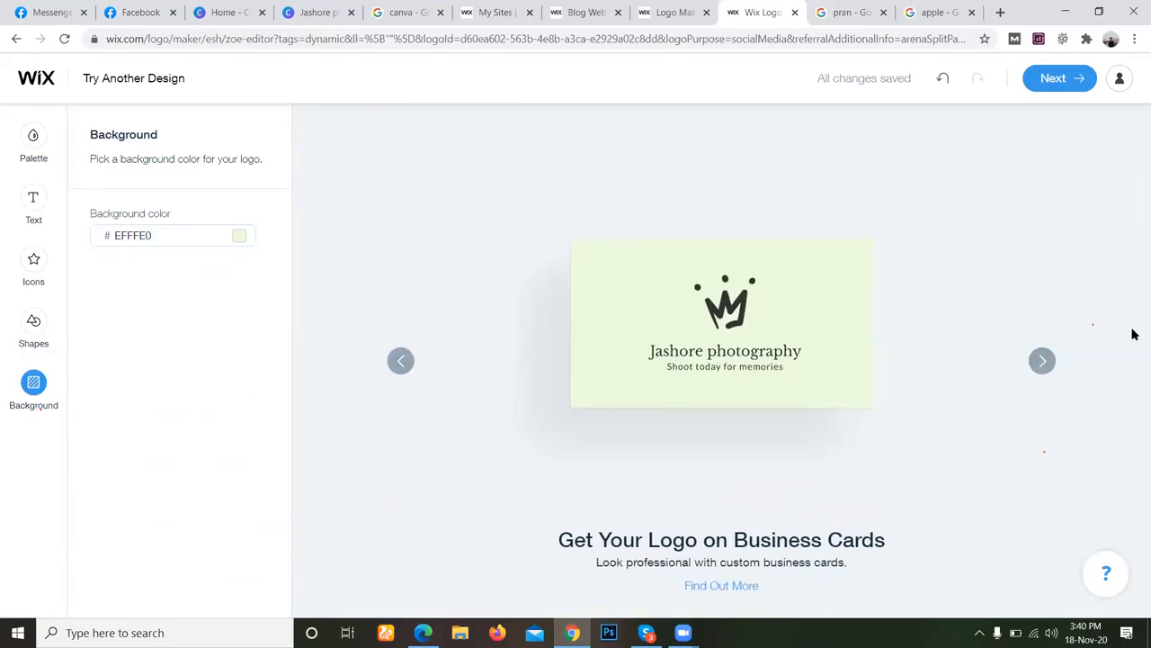
left_click(1048, 79)
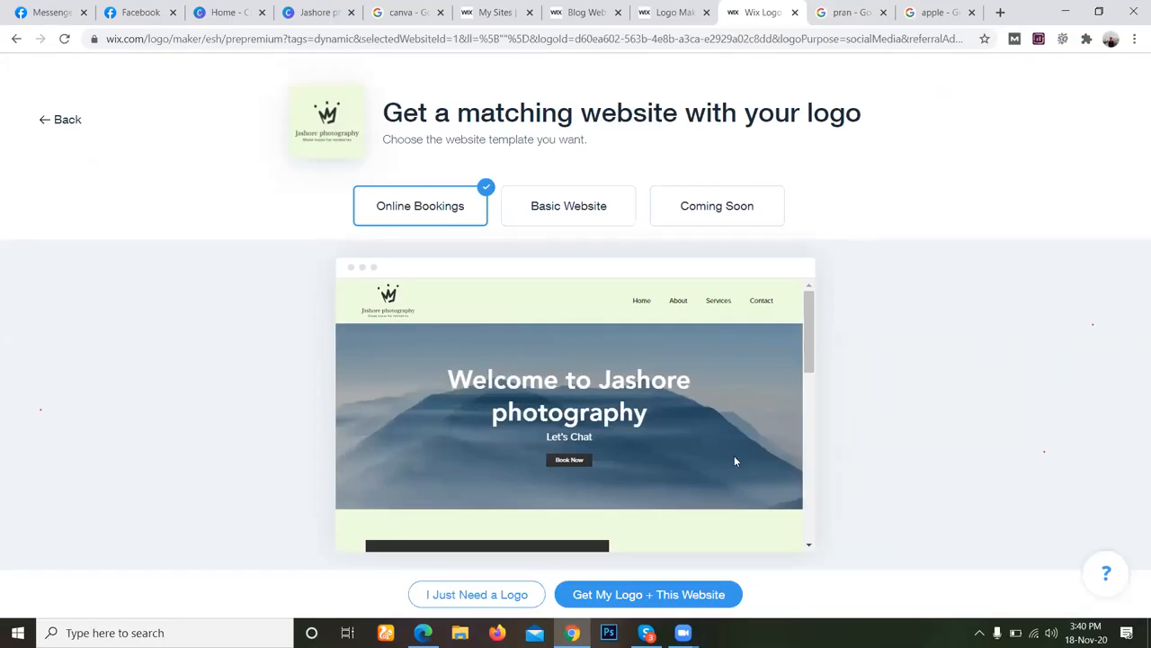
Look through the Online Bookings website template preview from its welcome banner to its contact footer and back.
scroll(750, 416, "down", 10)
scroll(750, 415, "up", 10)
scroll(584, 419, "down", 10)
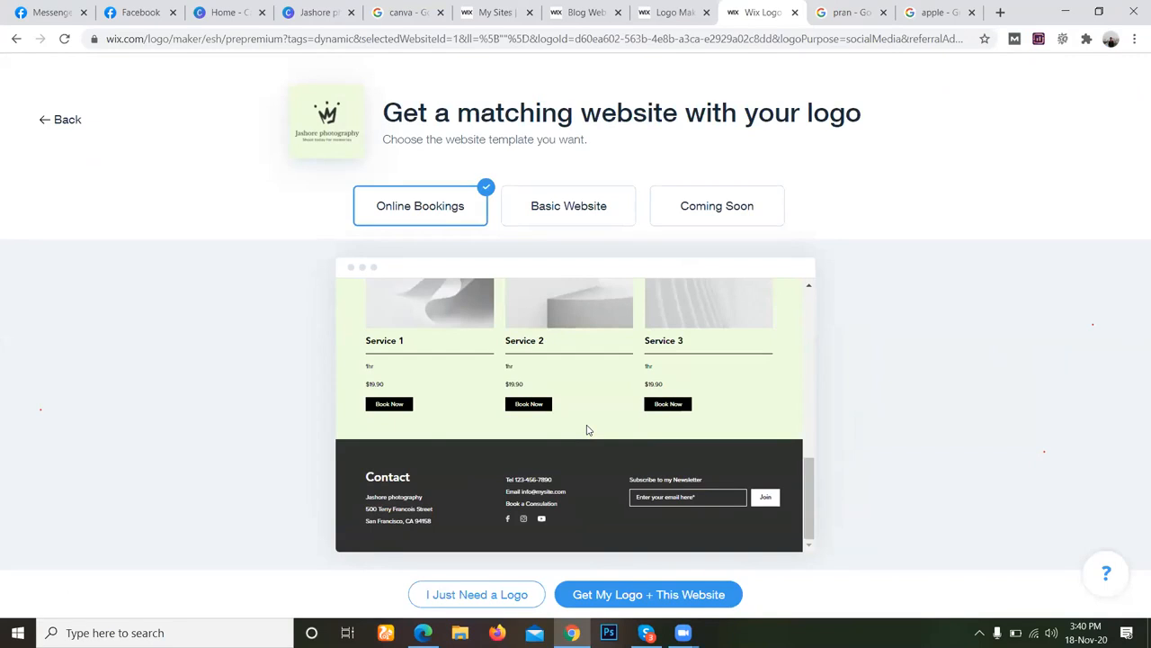
scroll(587, 430, "up", 8)
scroll(586, 430, "down", 8)
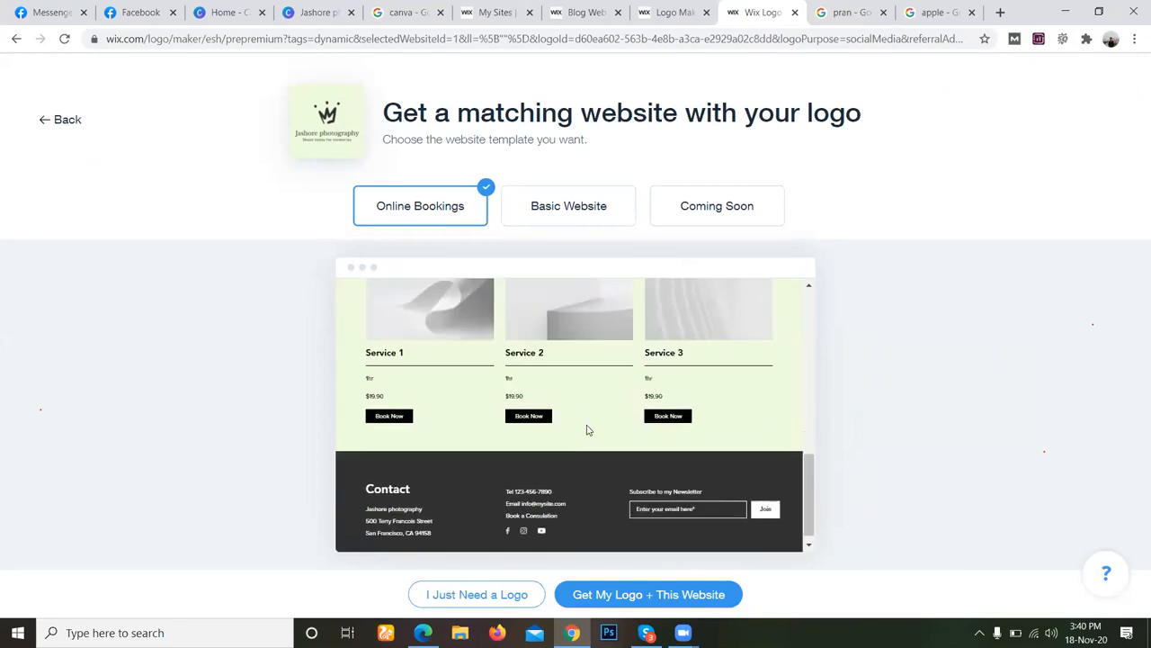
scroll(586, 430, "up", 3)
scroll(587, 430, "up", 5)
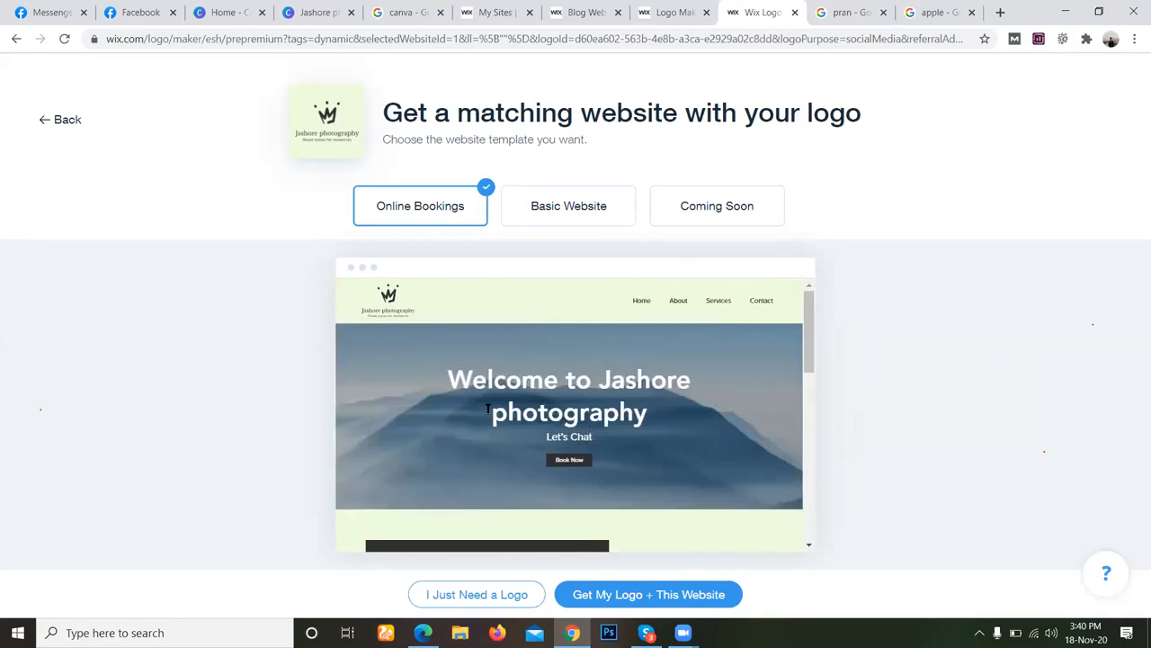
Continue with only the logo instead of the matching website, and look through the Advanced and Basic logo plans.
scroll(765, 371, "down", 5)
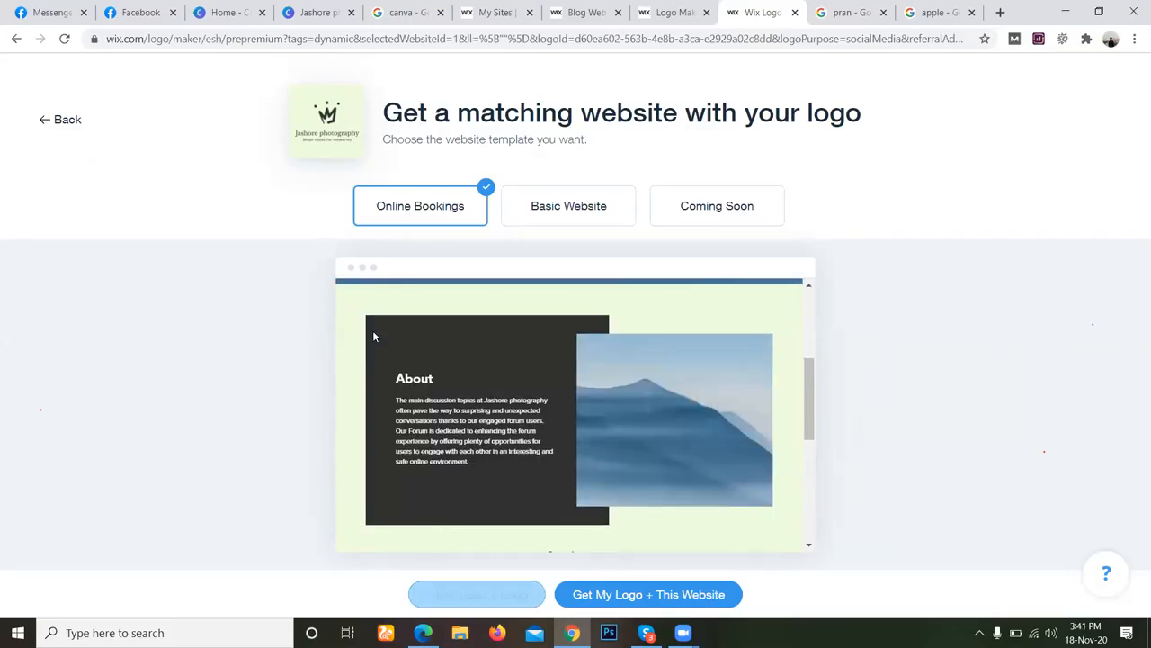
left_click(484, 596)
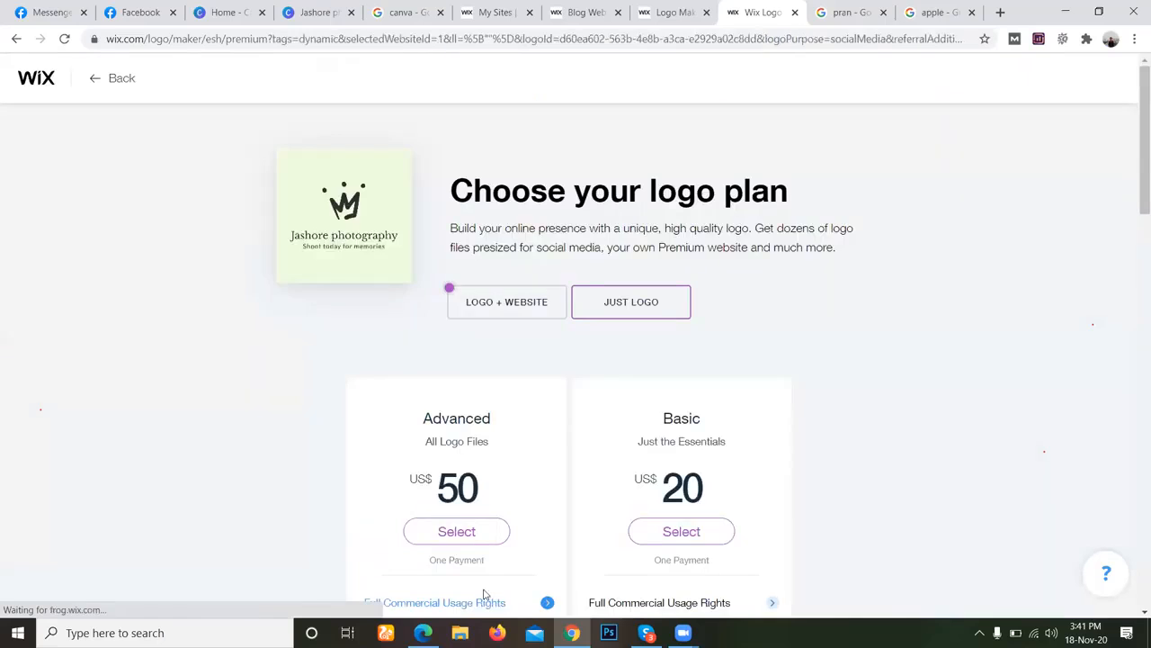
scroll(880, 497, "down", 1)
scroll(881, 496, "down", 3)
scroll(881, 497, "up", 4)
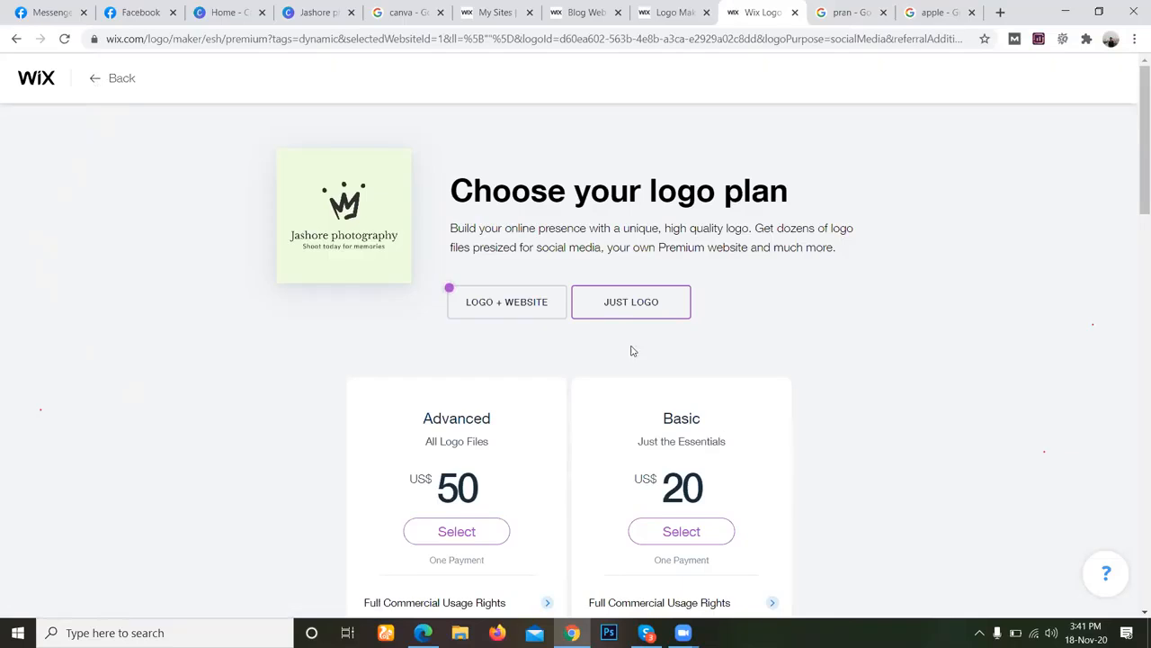
Return from the plans to the business card mockup in the logo editor and mark the card, about 503x285 px, for a screenshot.
left_click(91, 81)
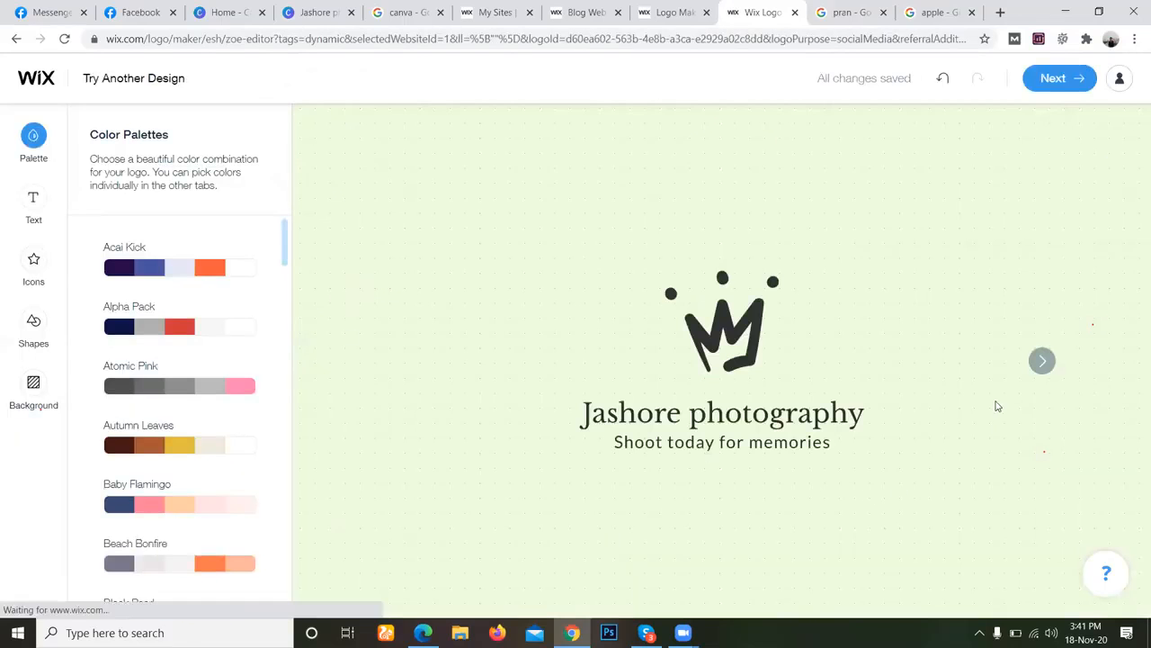
left_click(1041, 361)
left_click(1041, 360)
left_click(1041, 361)
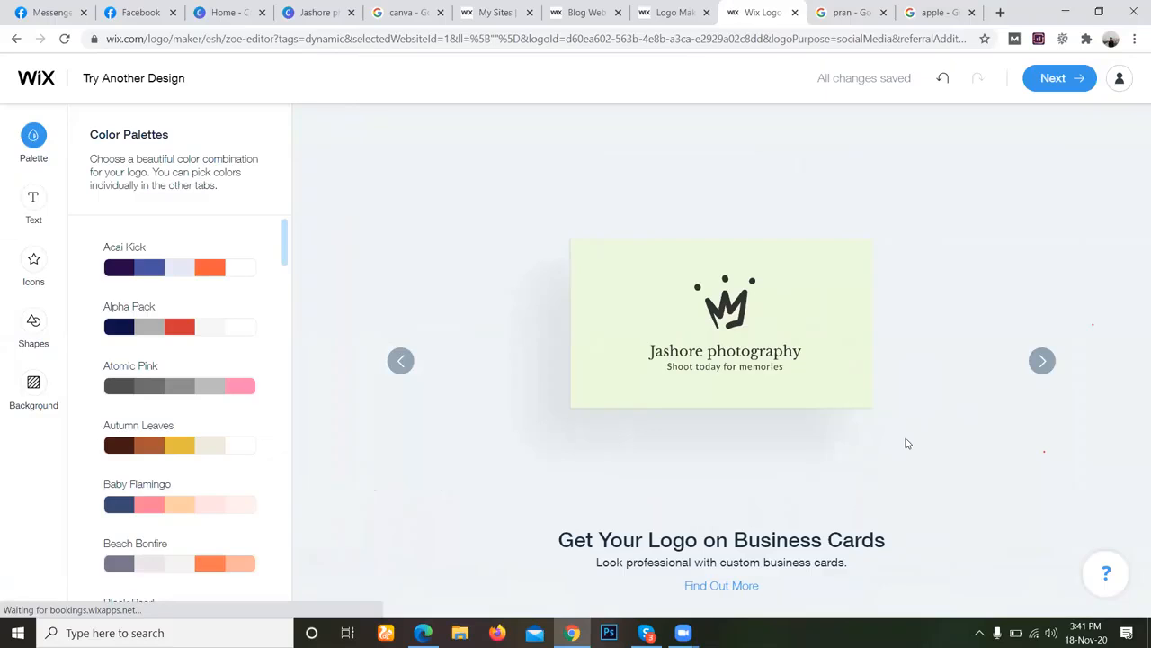
key("Print")
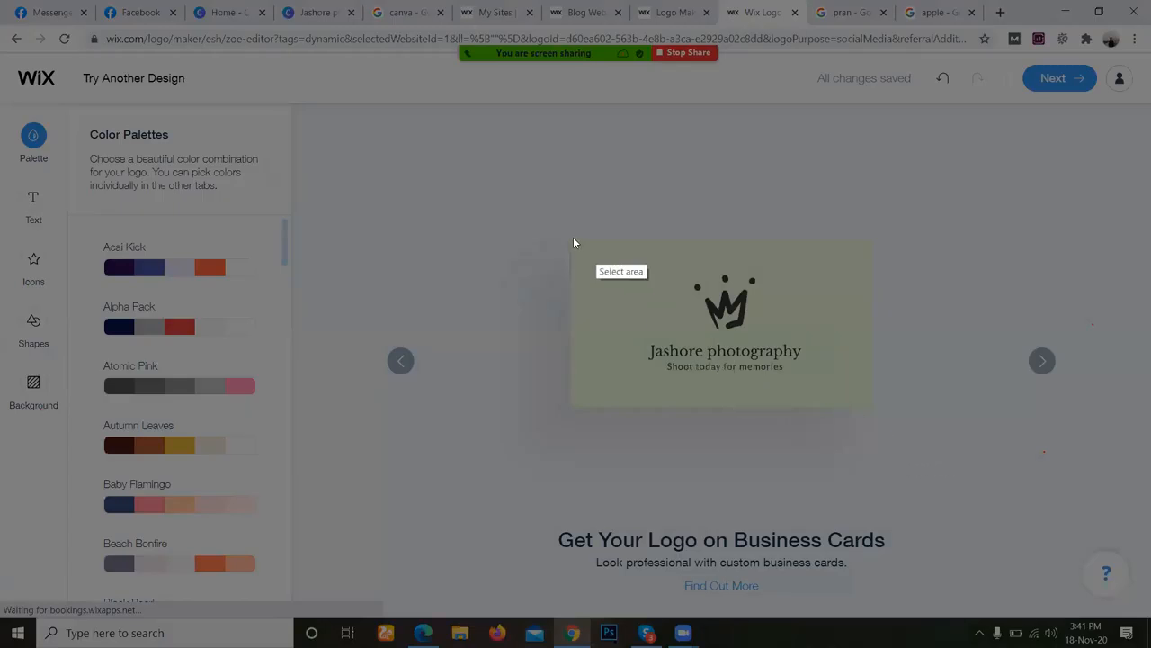
left_click_drag(571, 238, 870, 409)
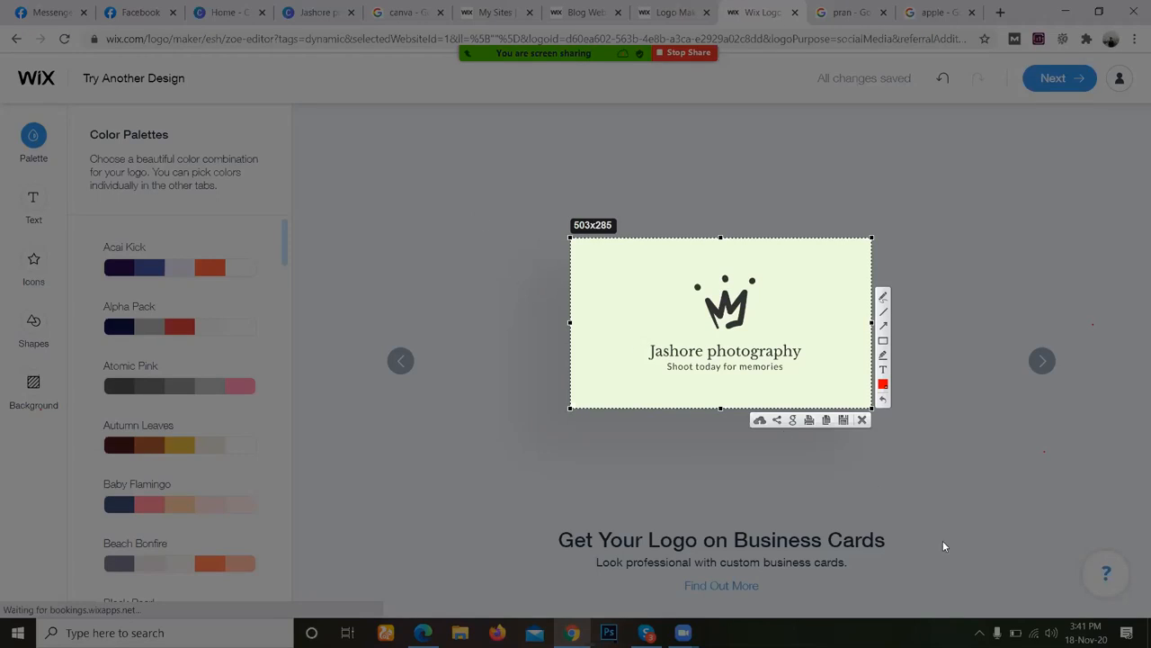
Drop the marked screenshot, snip the business card mockup with the Snipping Tool, and discard the snip without saving.
left_click(861, 420)
left_click(115, 633)
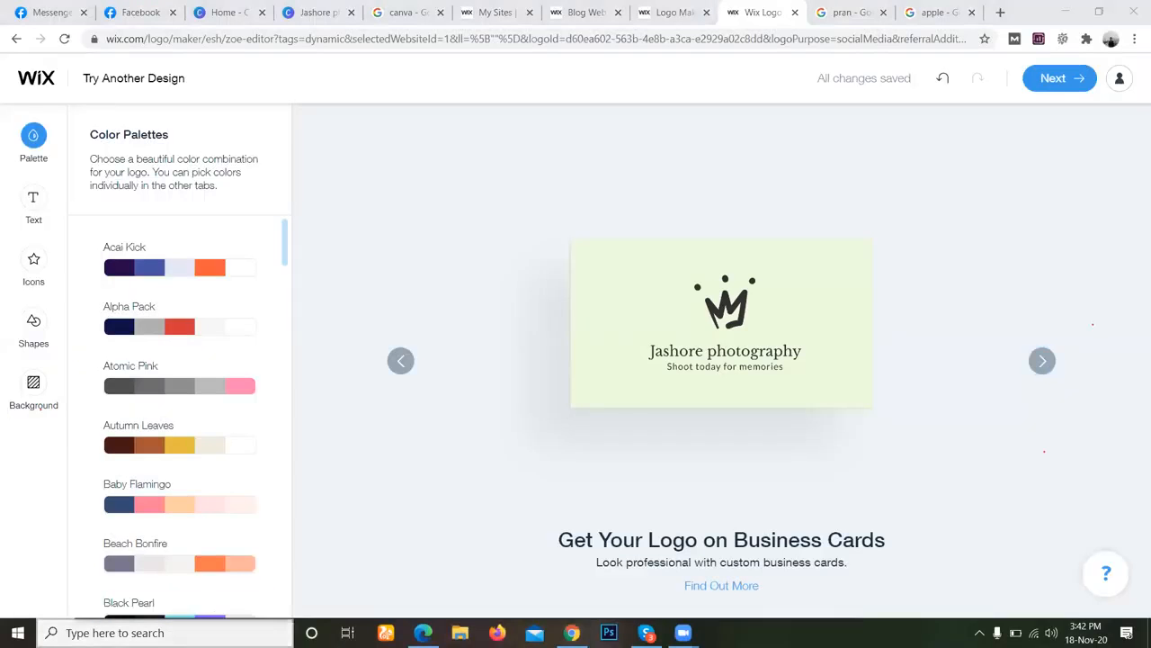
type("snn")
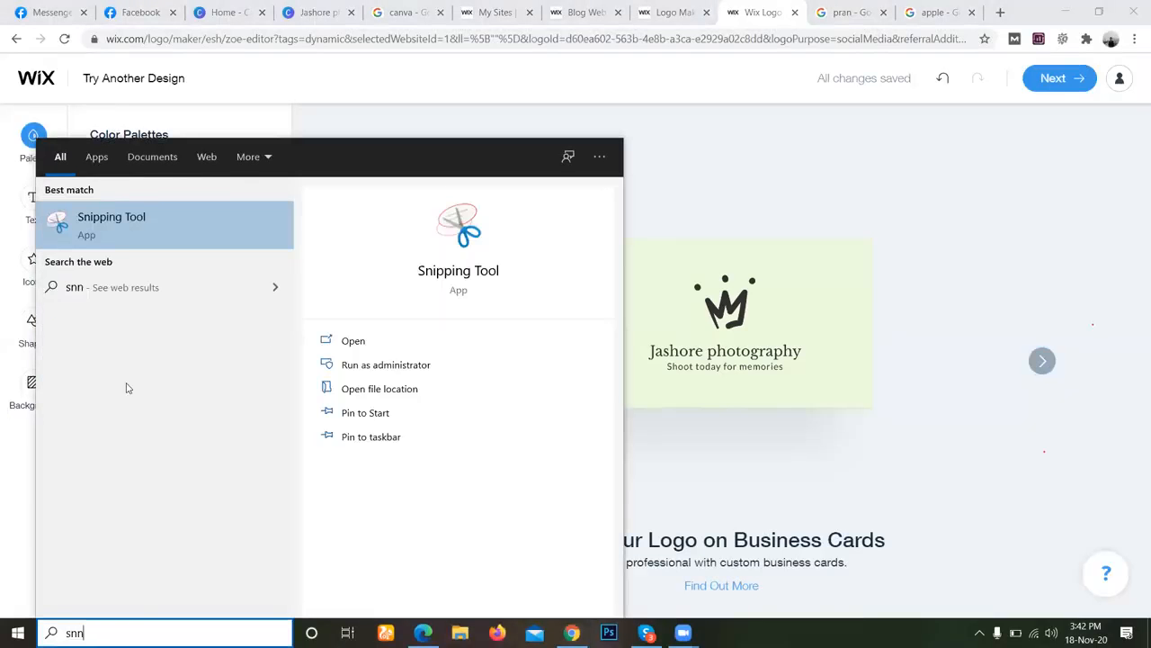
left_click(78, 229)
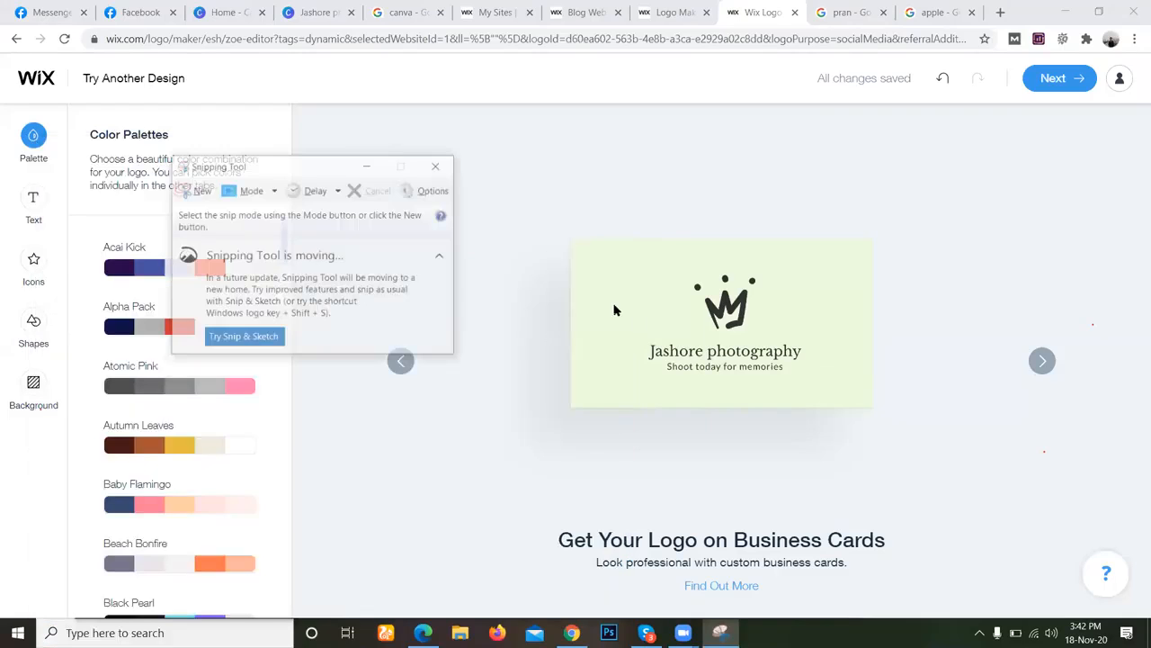
left_click(193, 189)
left_click_drag(569, 223, 947, 501)
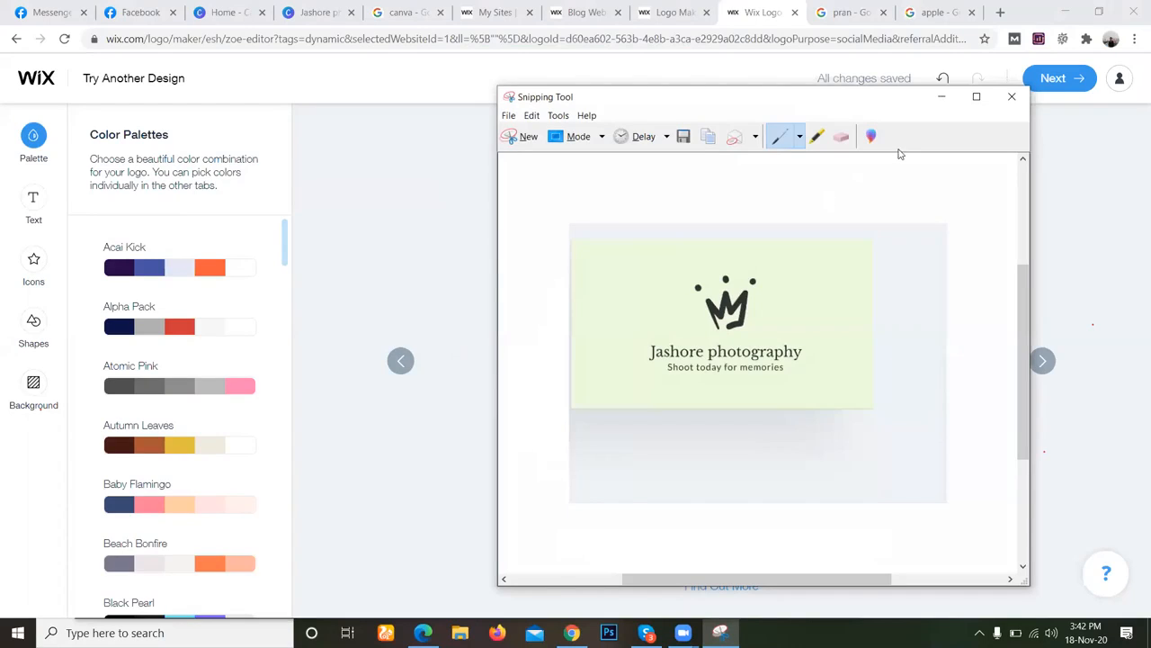
left_click(1012, 97)
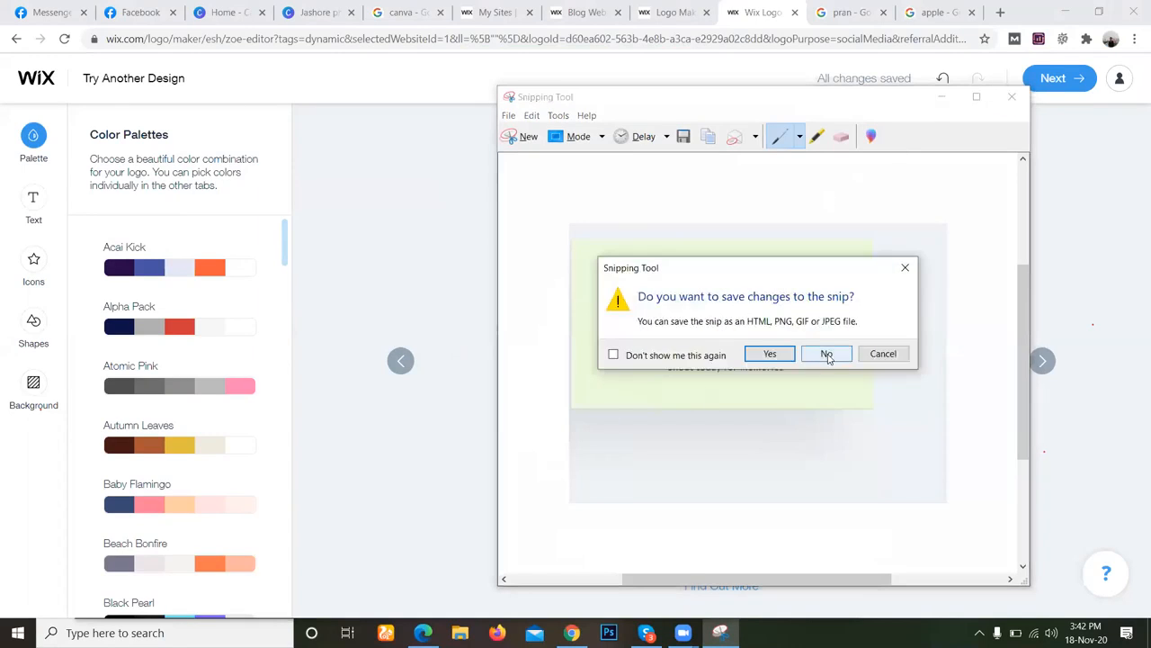
left_click(825, 352)
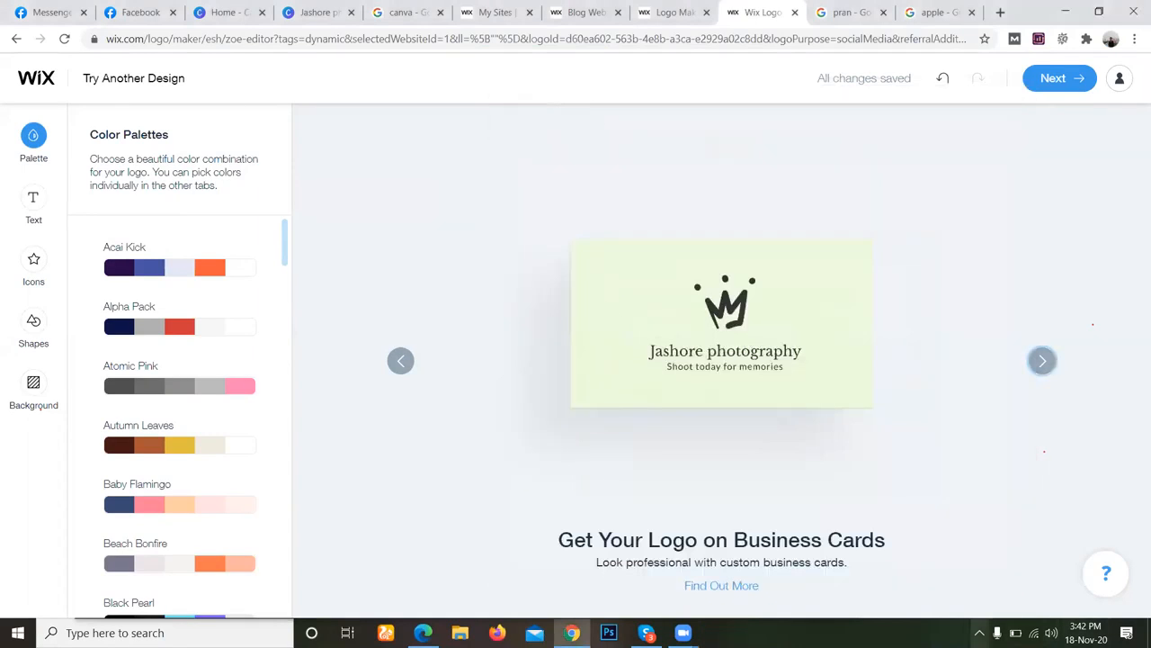
Capture the green business card, about 507x280 px, with the Print Screen capture tool and save it to the Desktop as Logo.
left_click(980, 633)
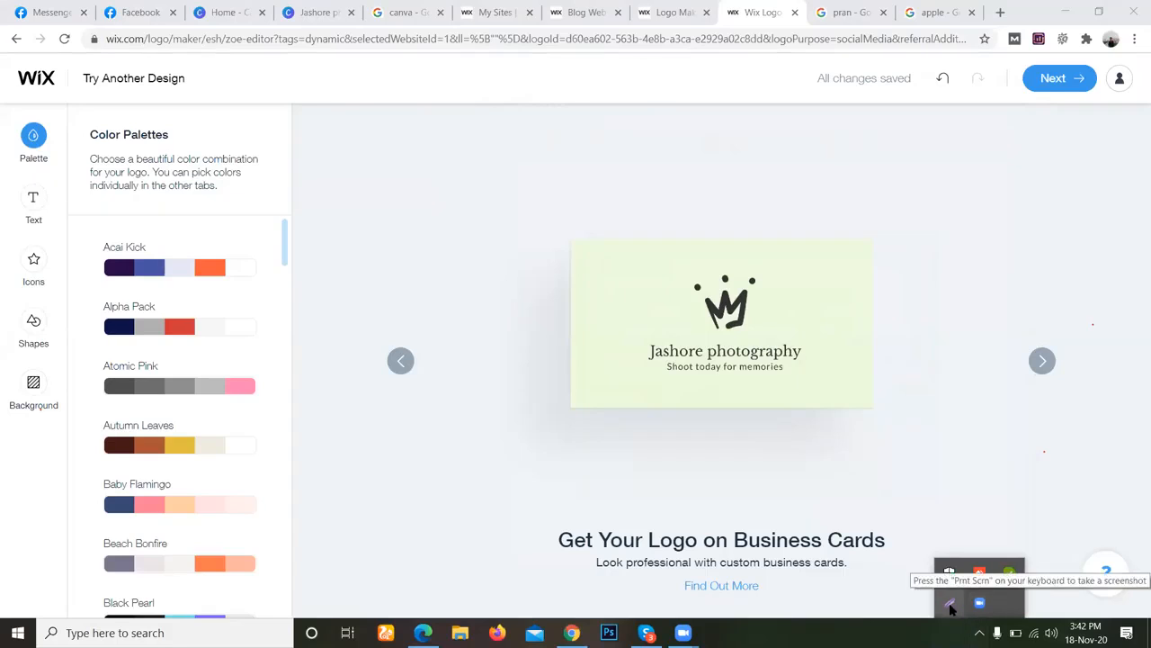
left_click(511, 225)
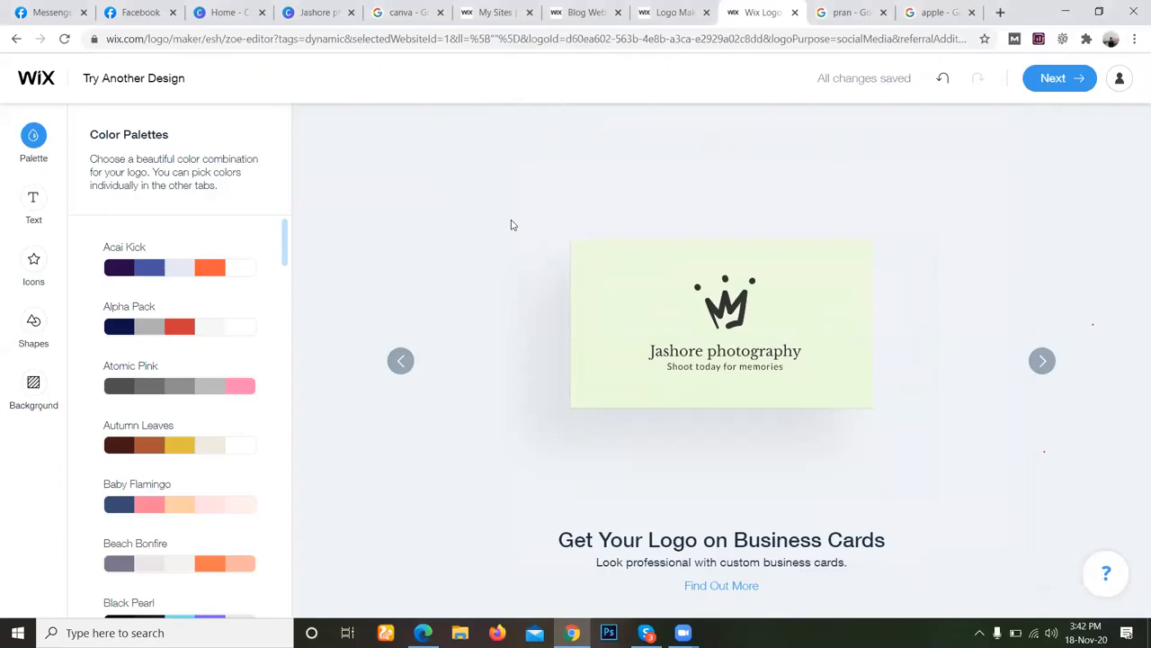
key("Print")
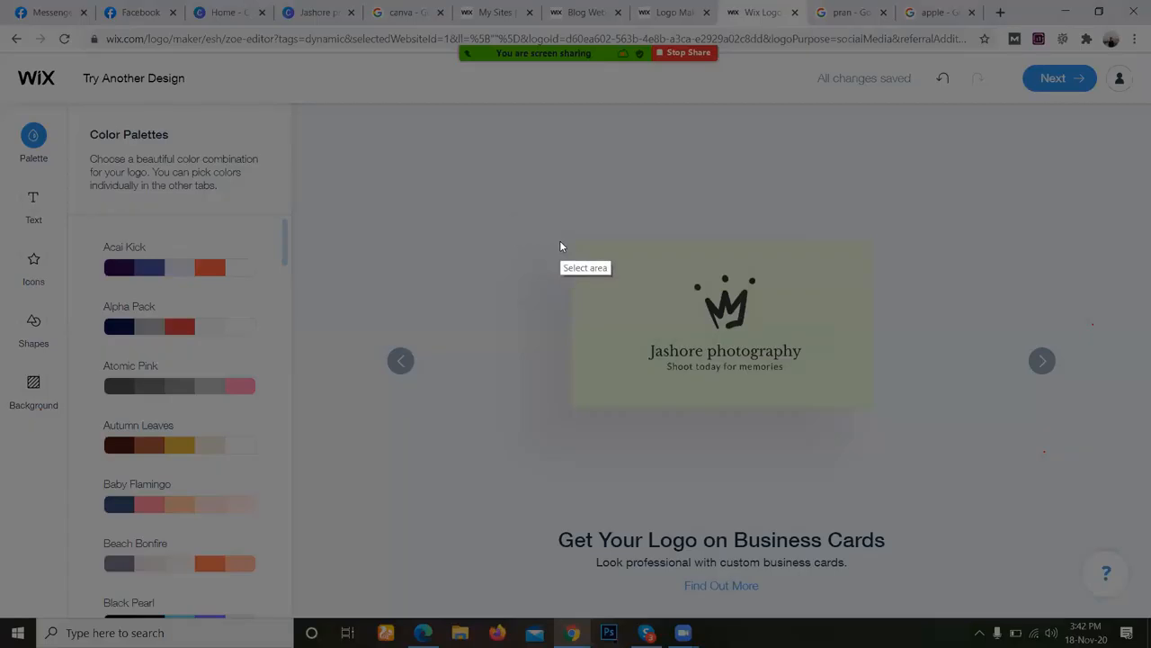
left_click_drag(569, 238, 874, 406)
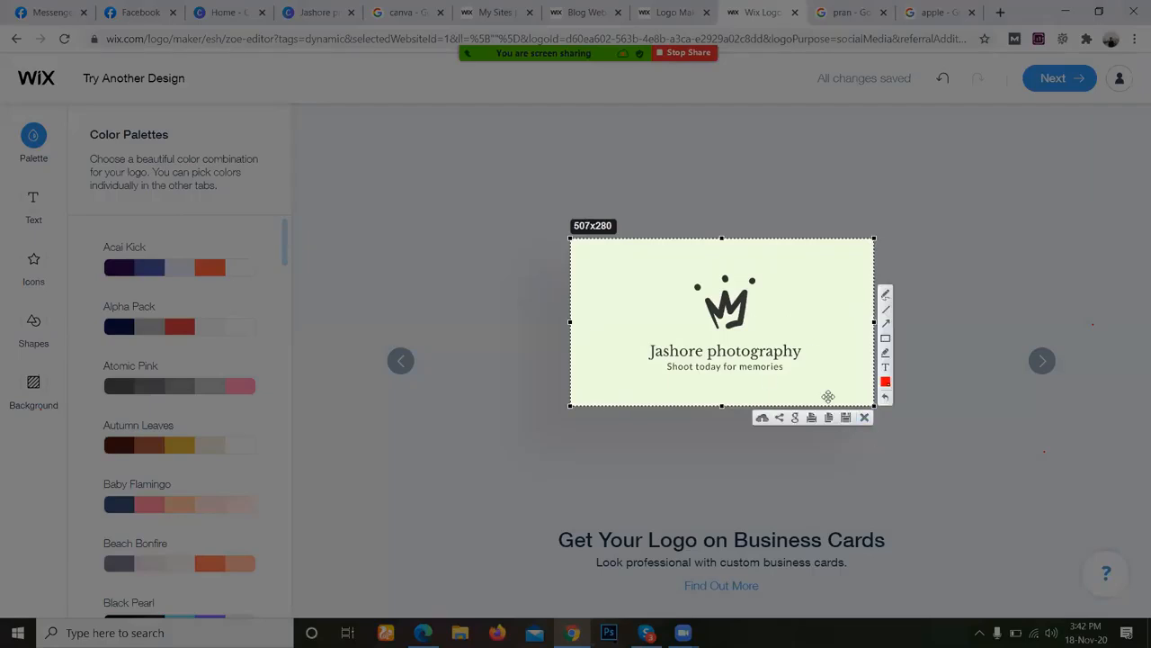
left_click(846, 418)
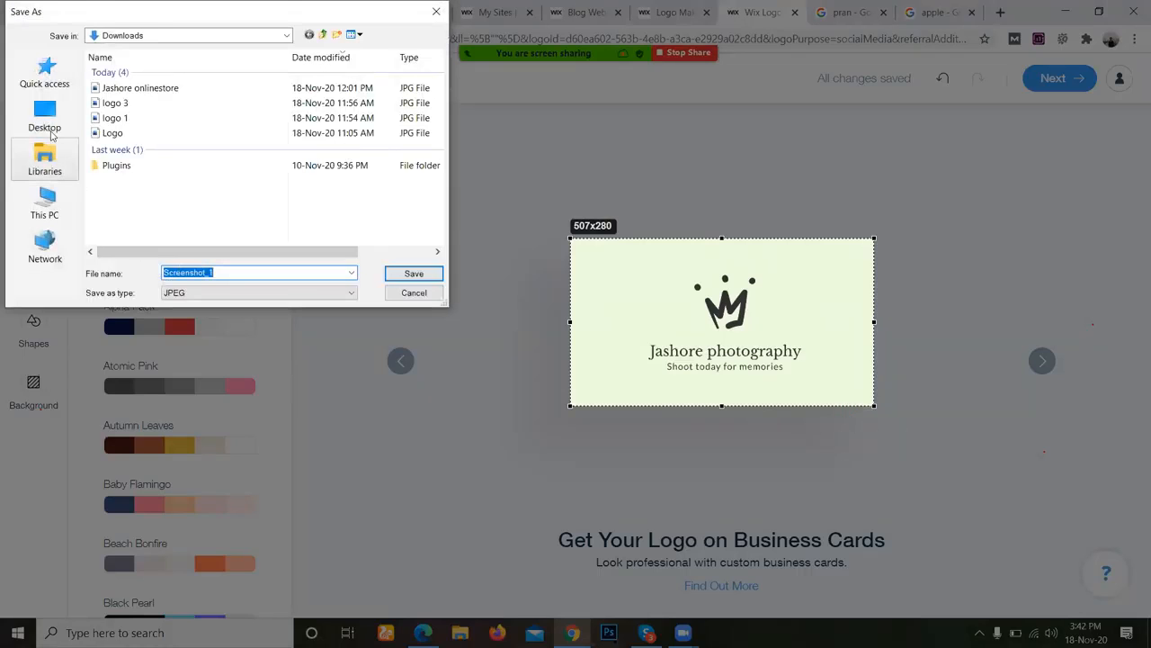
left_click(52, 110)
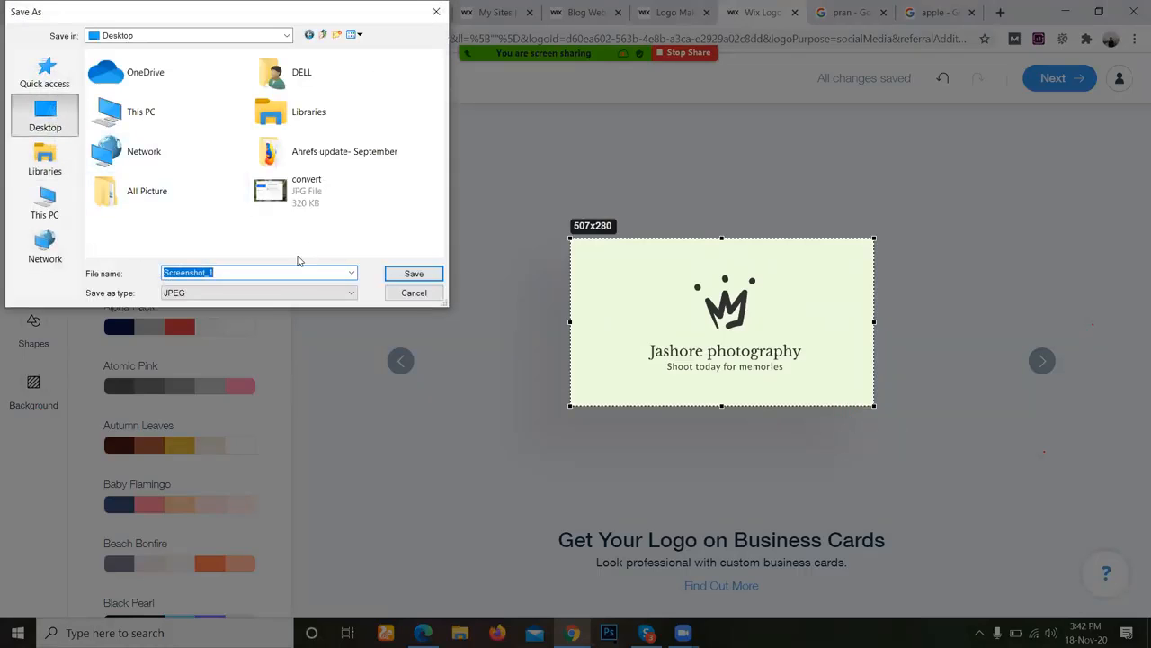
type("j")
key("ctrl+a")
key("Return")
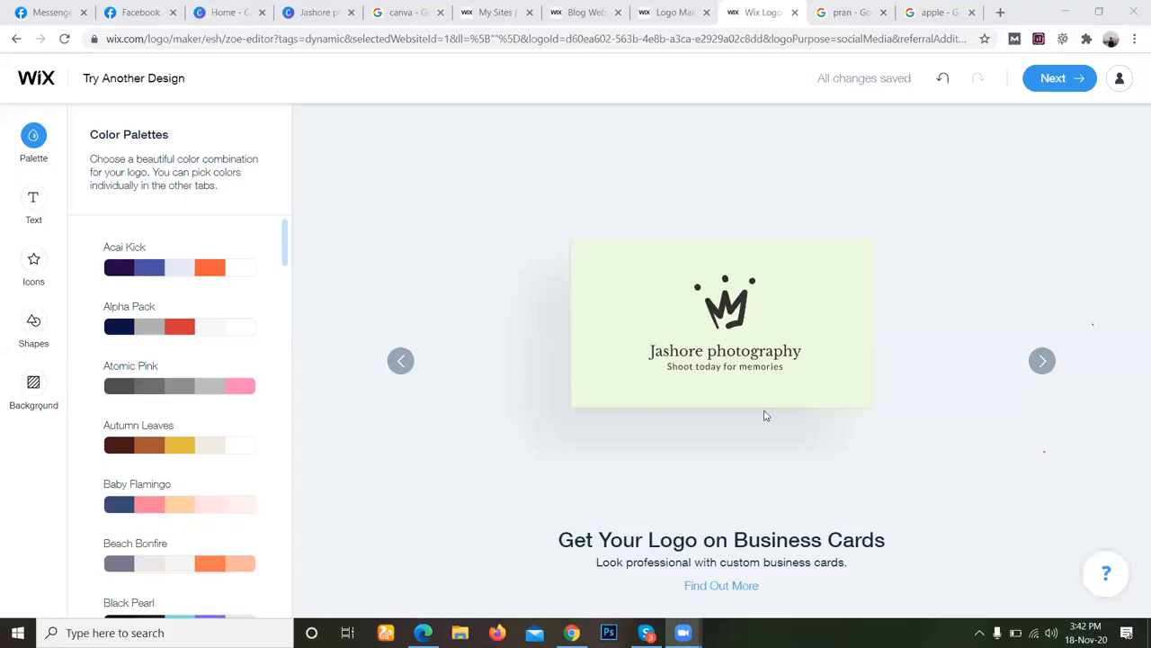
left_click_drag(580, 632, 630, 603)
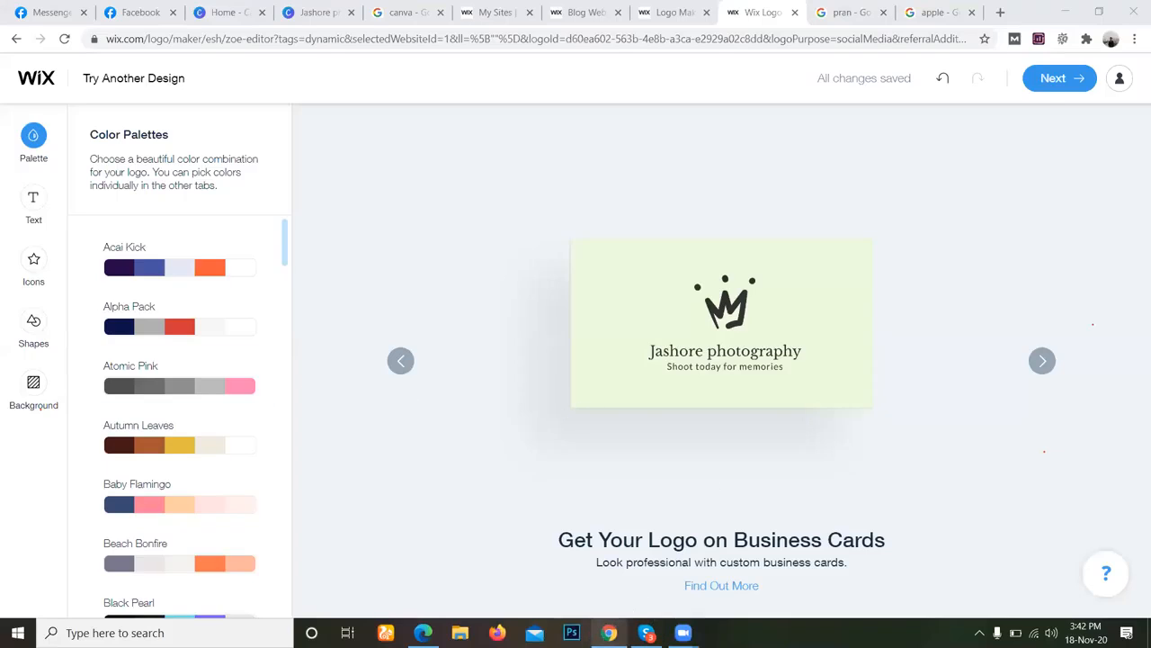
left_click(620, 631)
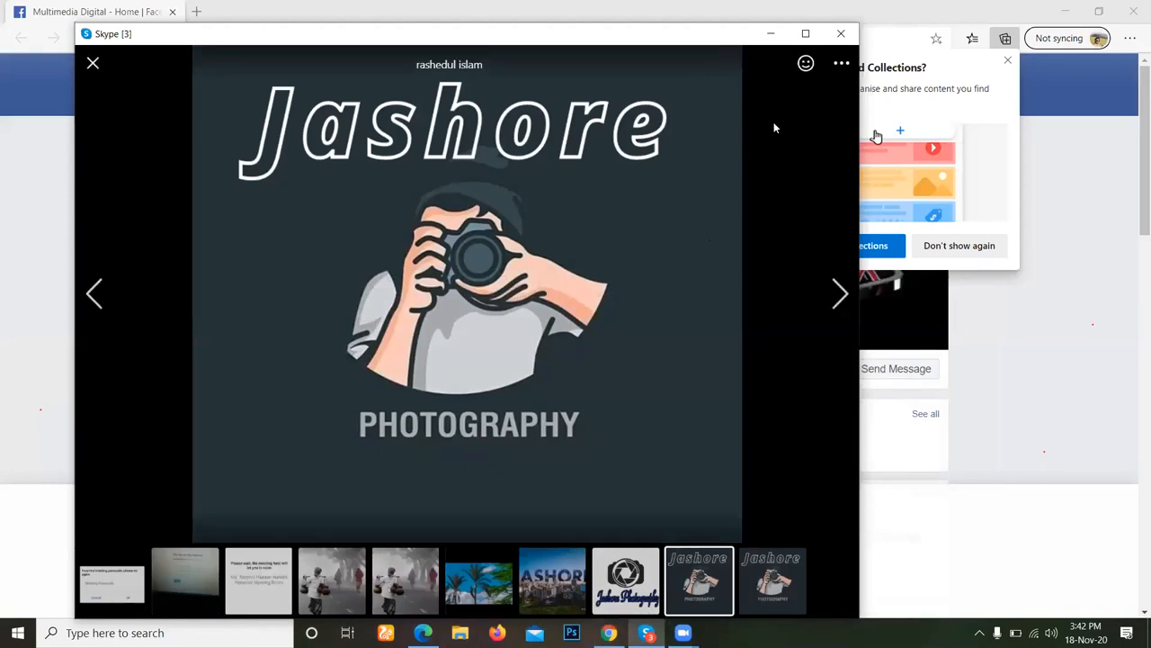
left_click(770, 34)
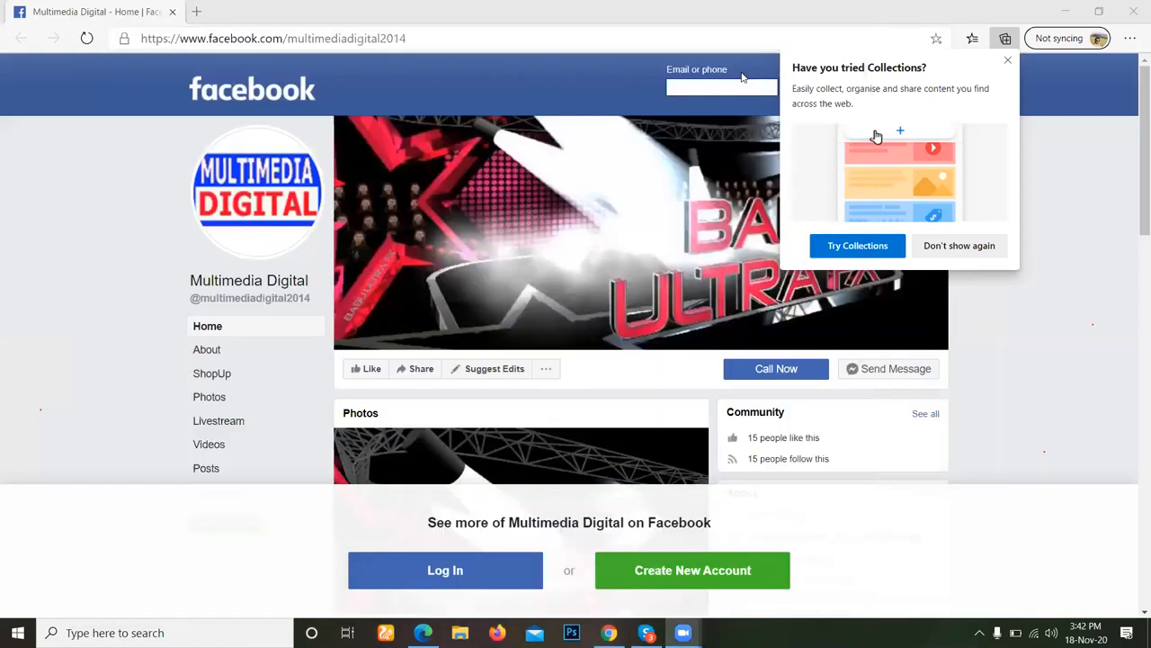
left_click(615, 632)
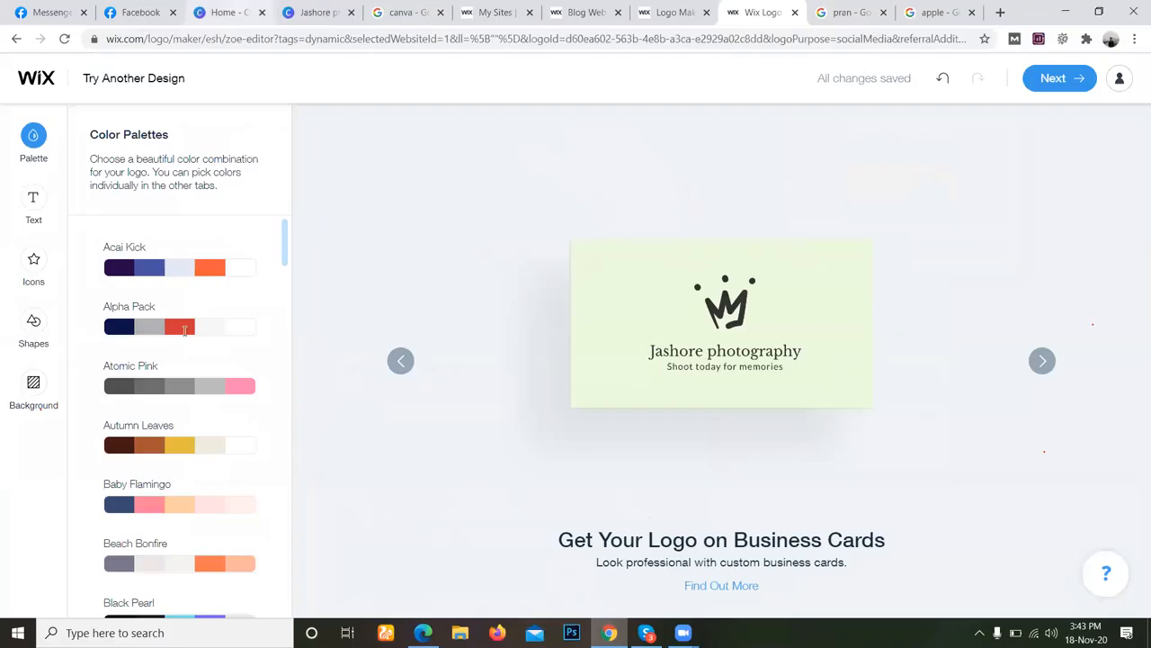
Switch to the Facebook page setup, upload Logo from the Desktop as the profile photo, and close the open chat window.
key("ctrl+3")
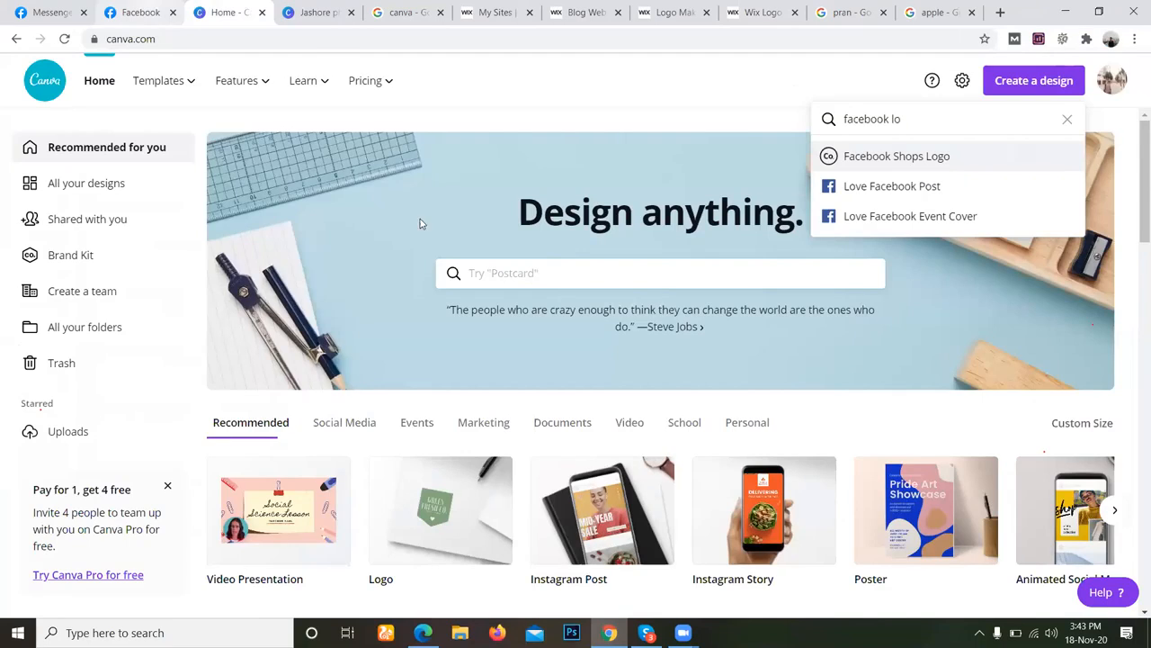
key("ctrl+2")
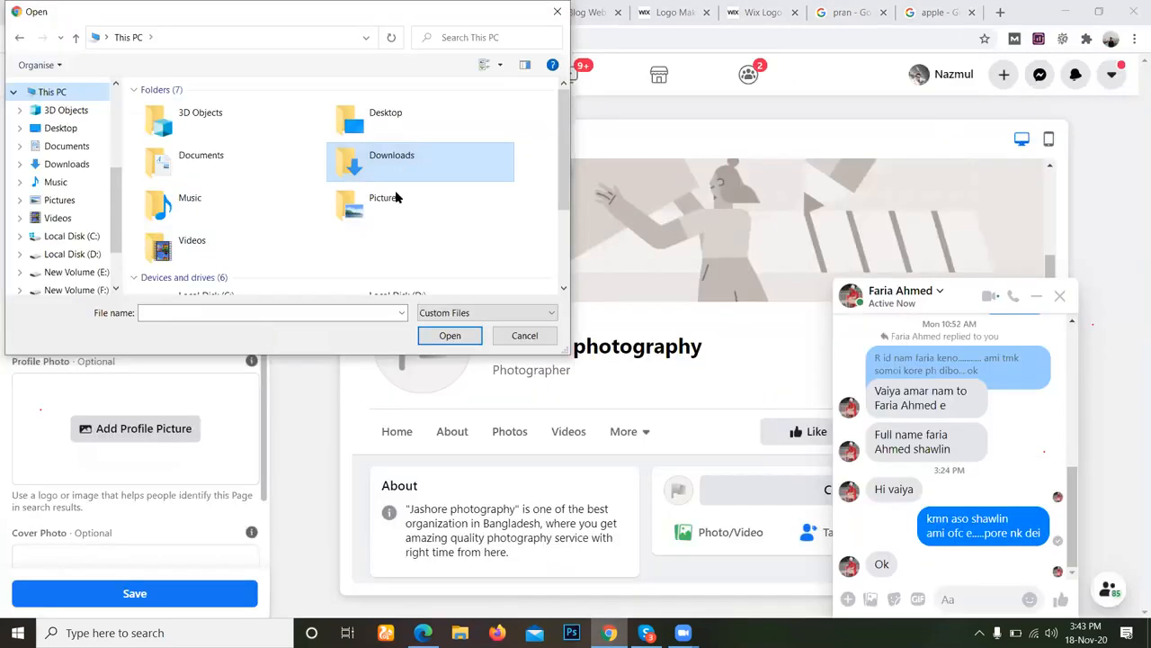
double_click(421, 135)
left_click(425, 138)
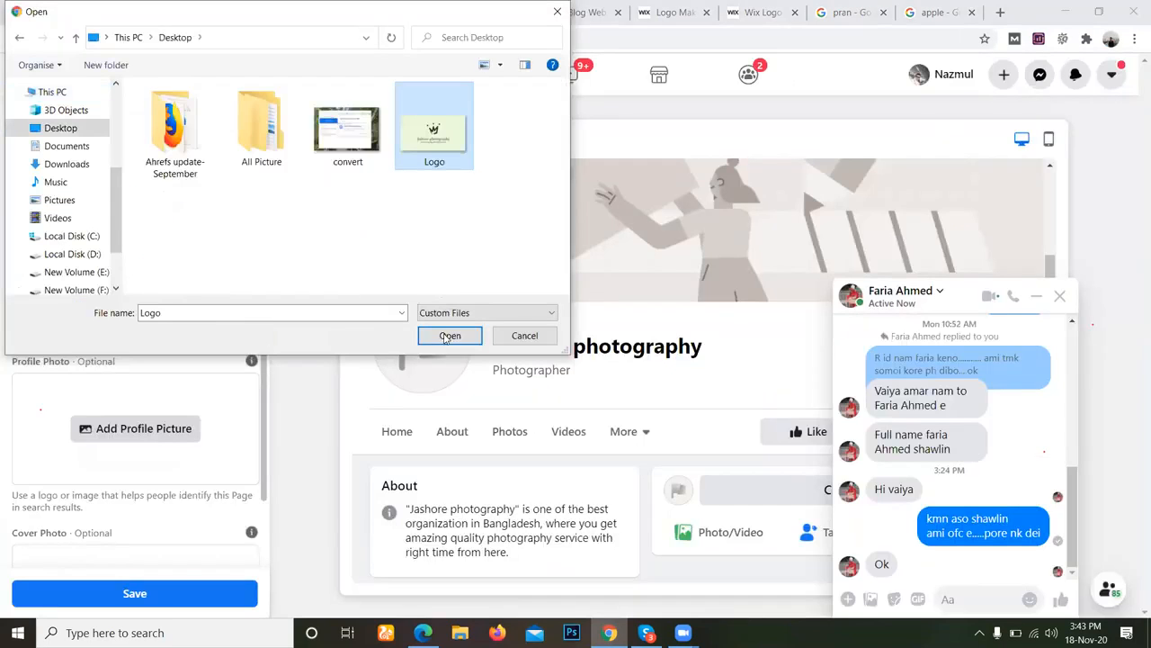
left_click(449, 335)
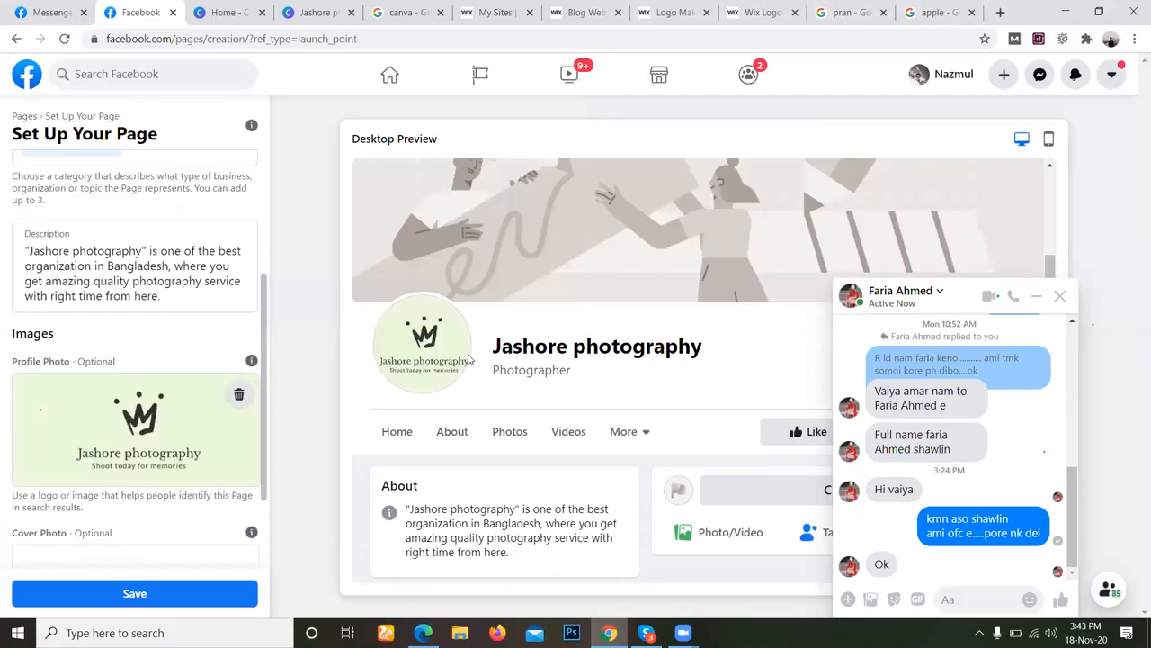
left_click(1061, 297)
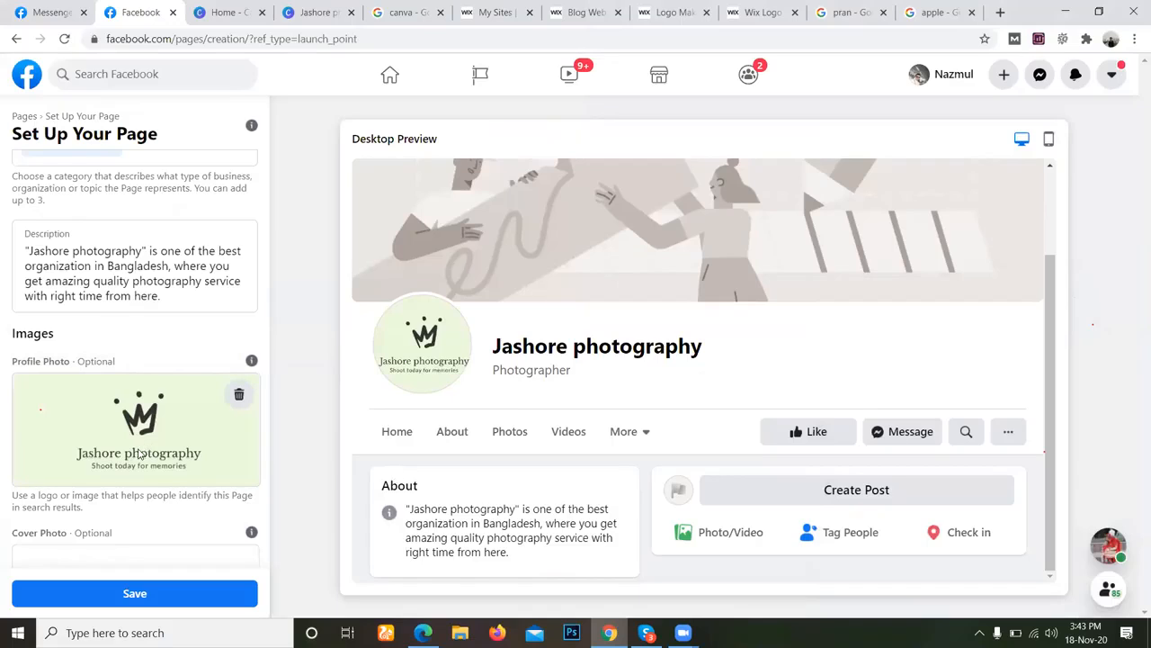
Go to the cover photo section of the page setup and switch to the DM Jashore Batch-6 chat in Skype.
scroll(140, 454, "down", 2)
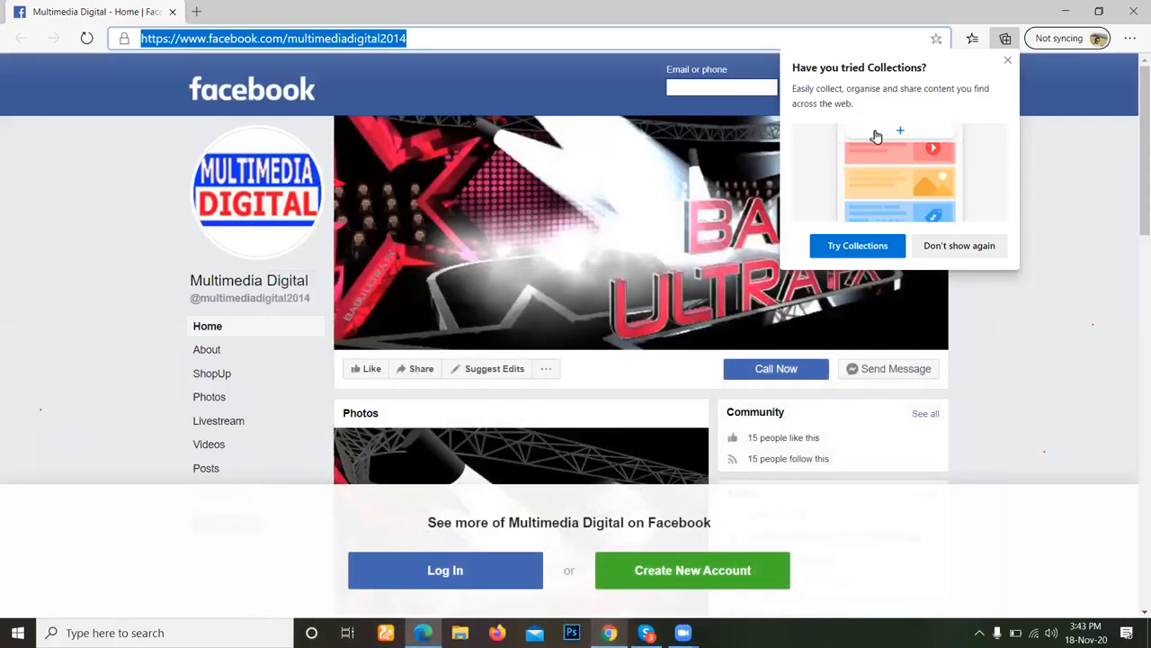
left_click(359, 96)
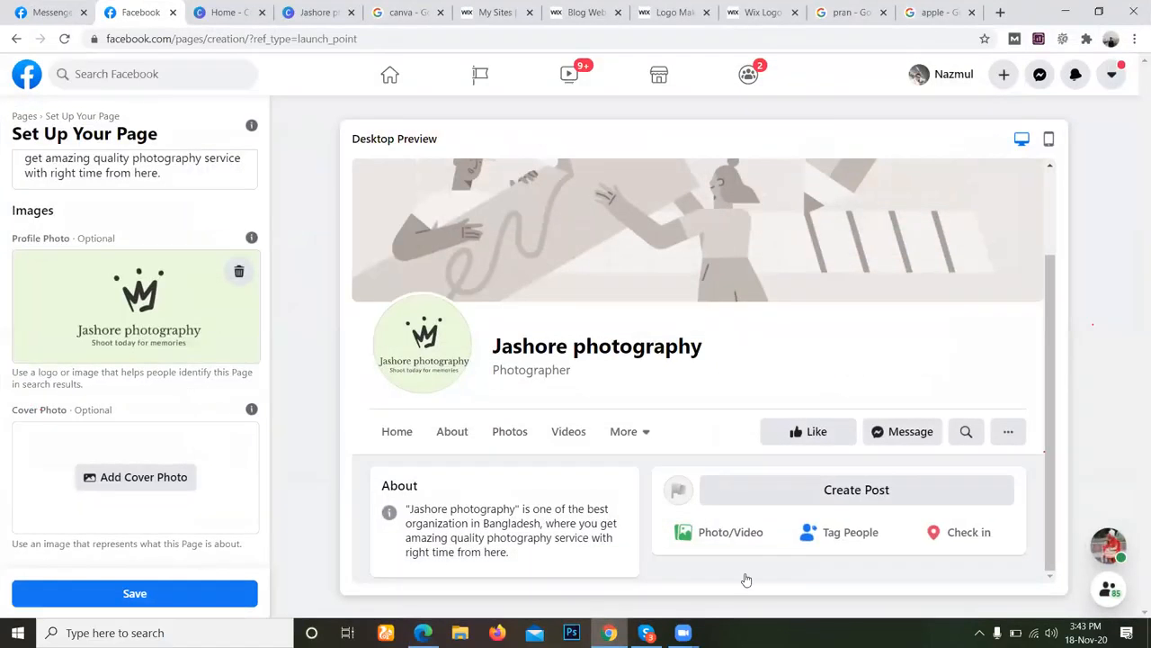
key("ctrl+Tab")
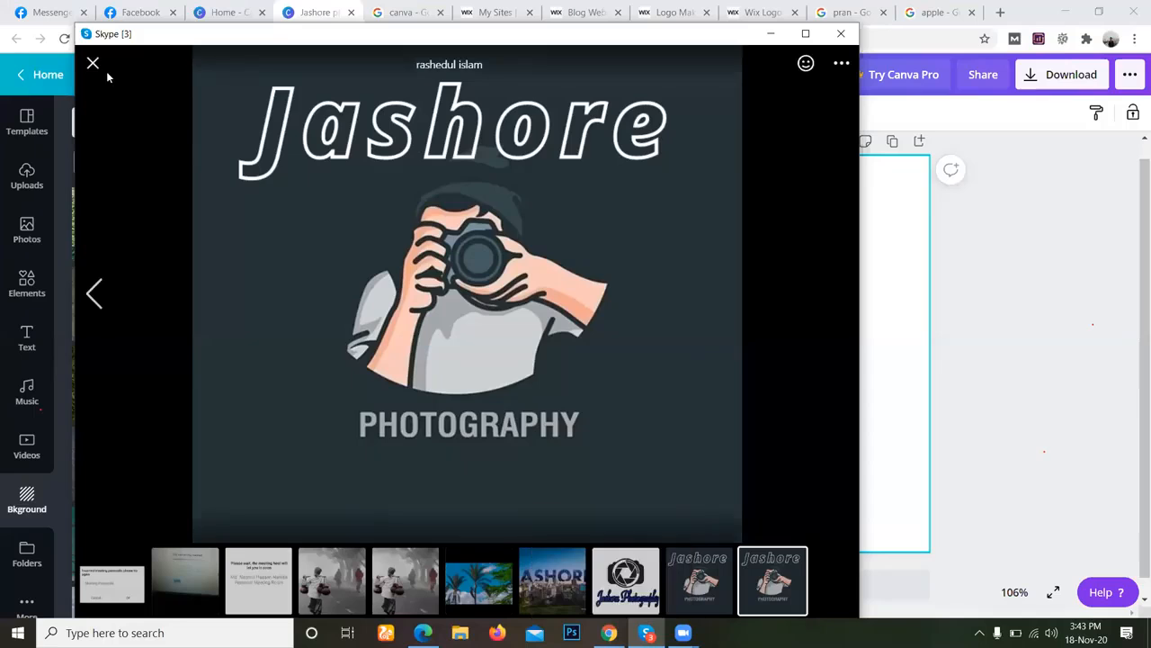
key("Escape")
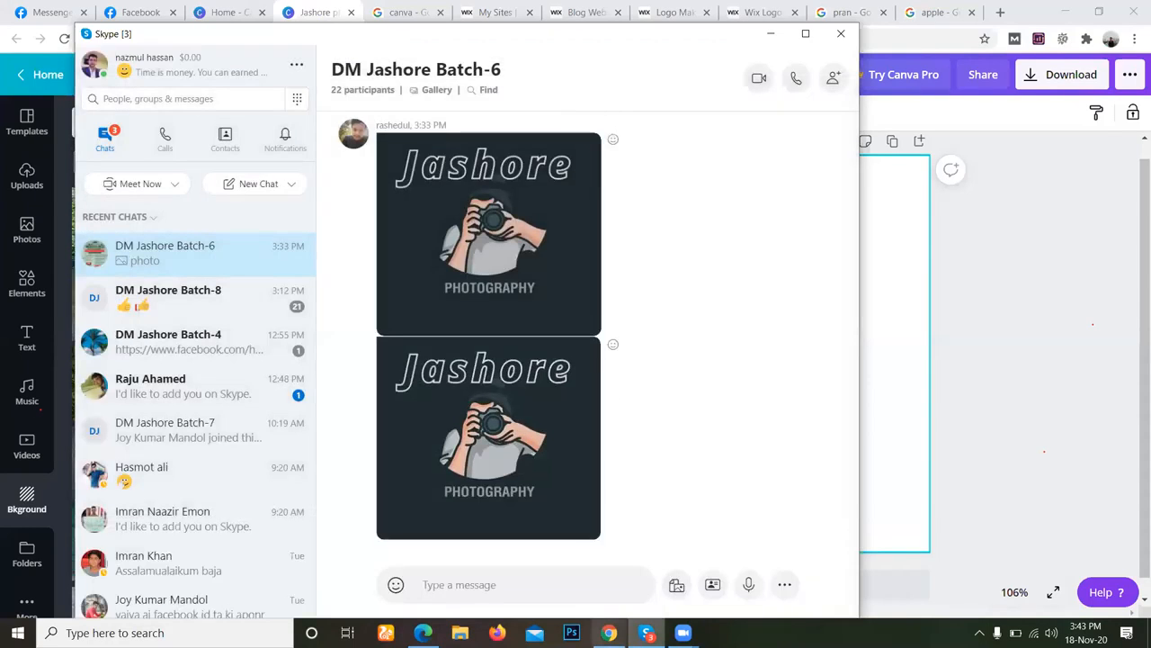
left_click(609, 632)
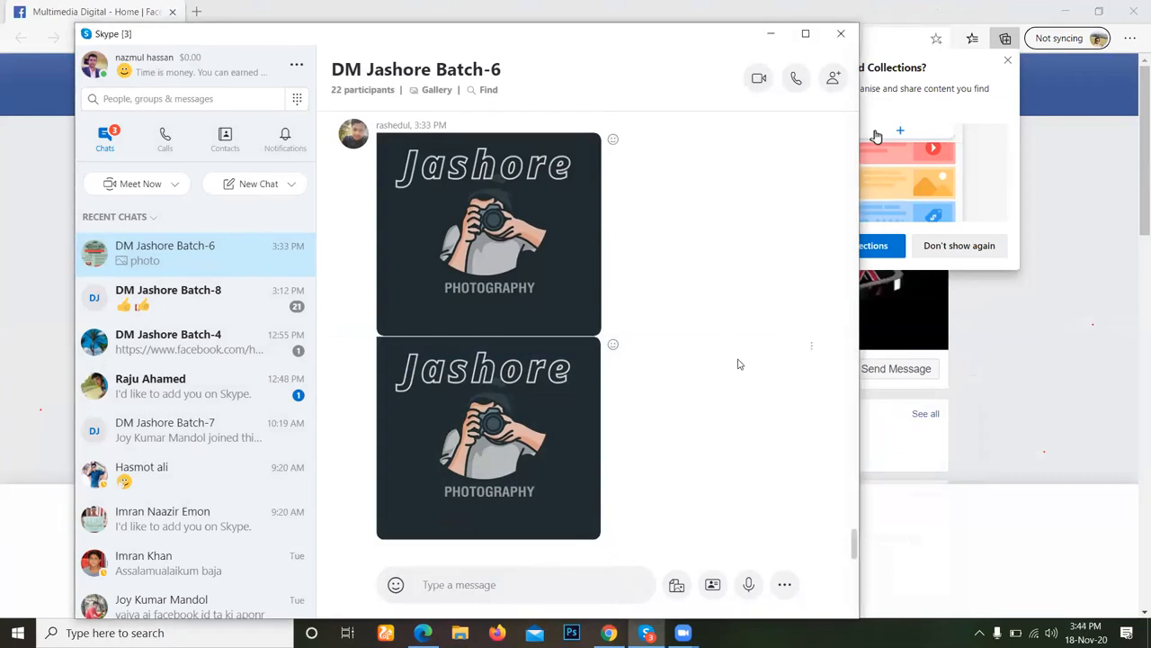
Open the last Jashore Photography picture in the chat and save it to the Desktop as cover photo.
left_click(571, 367)
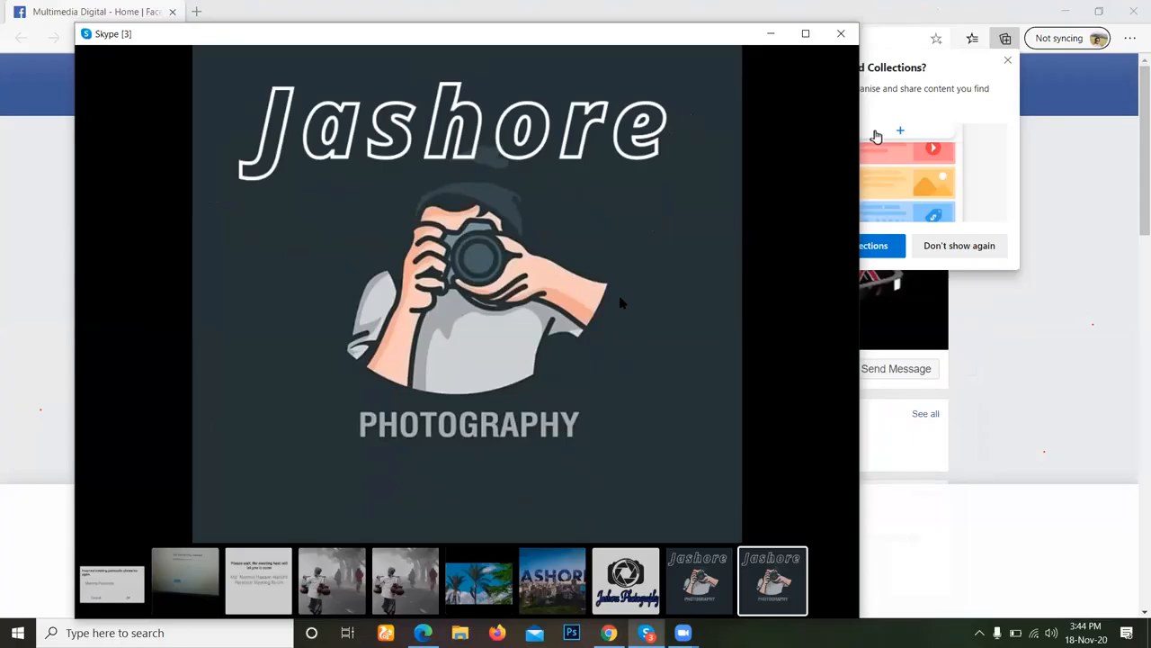
right_click(619, 337)
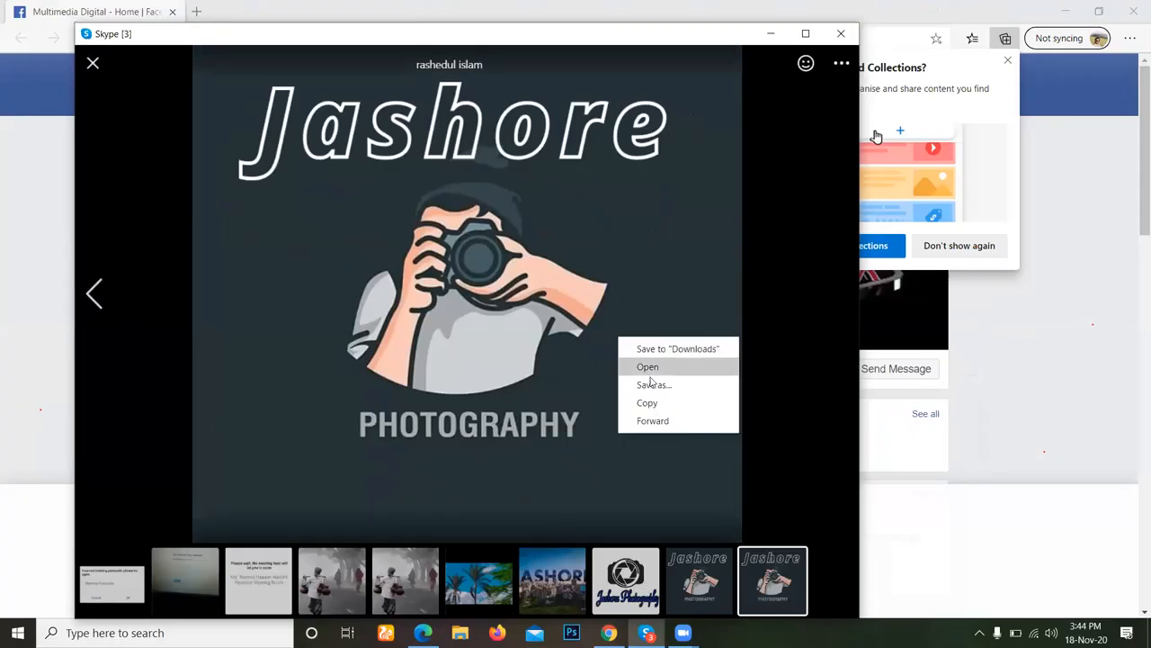
left_click(651, 385)
scroll(301, 183, "up", 5)
left_click(309, 147)
scroll(690, 257, "down", 1)
left_click(699, 311)
key("BackSpace")
type("cover photo")
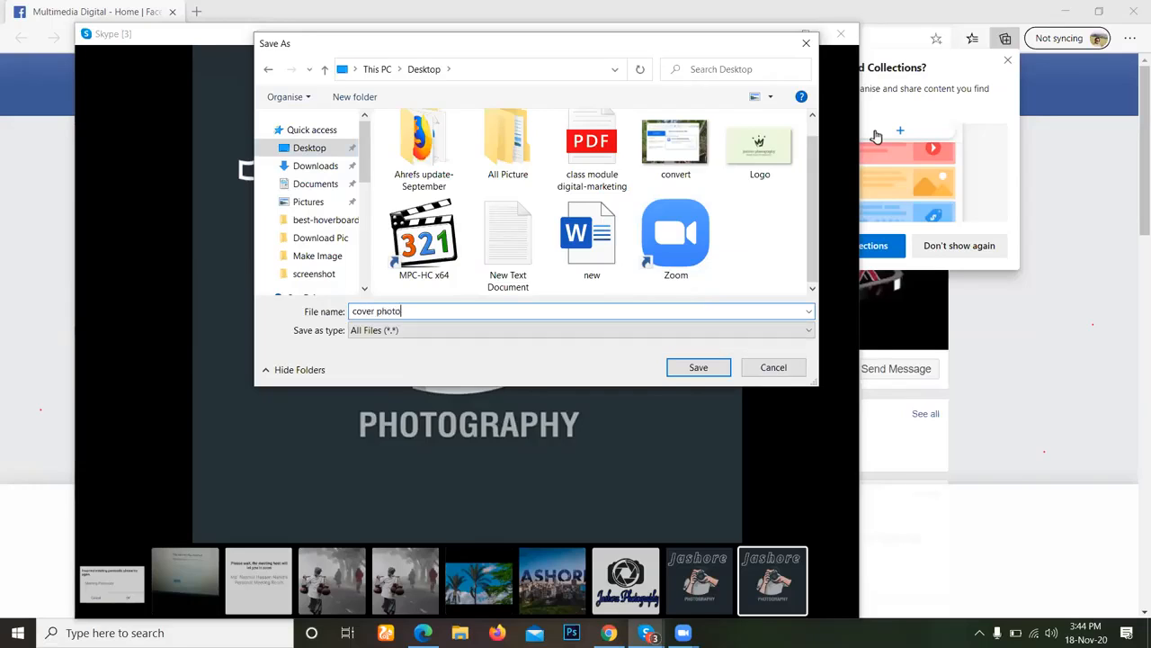
key("Return")
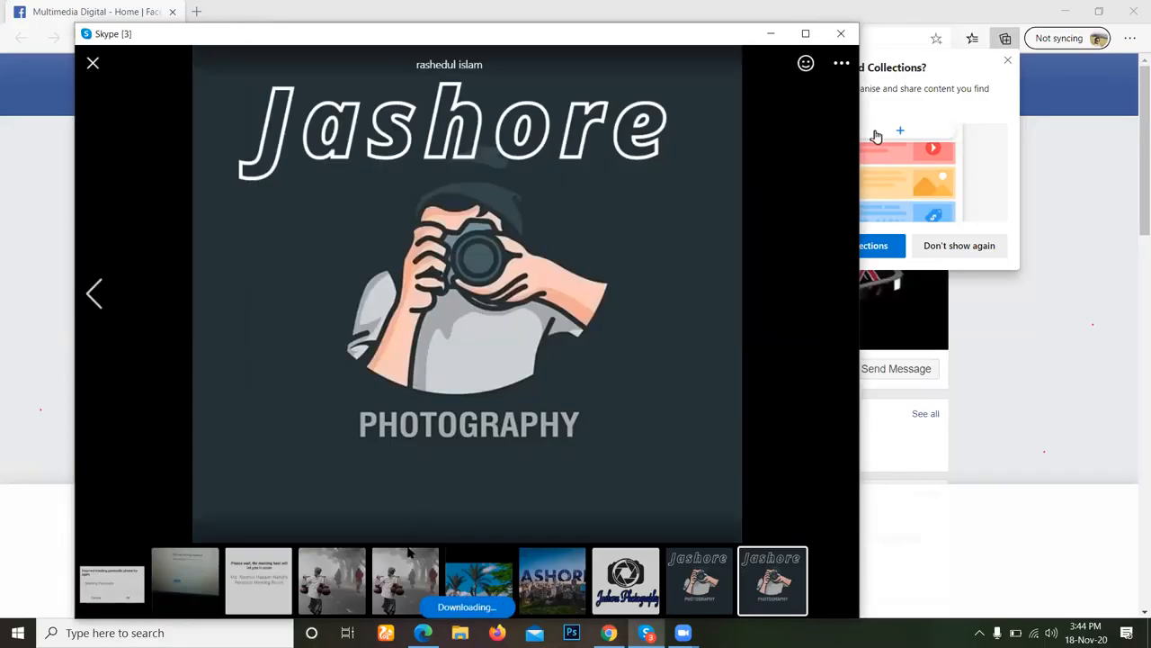
Open the foggy road picture with the man carrying clay pots in the chat and save it to the Desktop as cover.
left_click(415, 585)
right_click(554, 253)
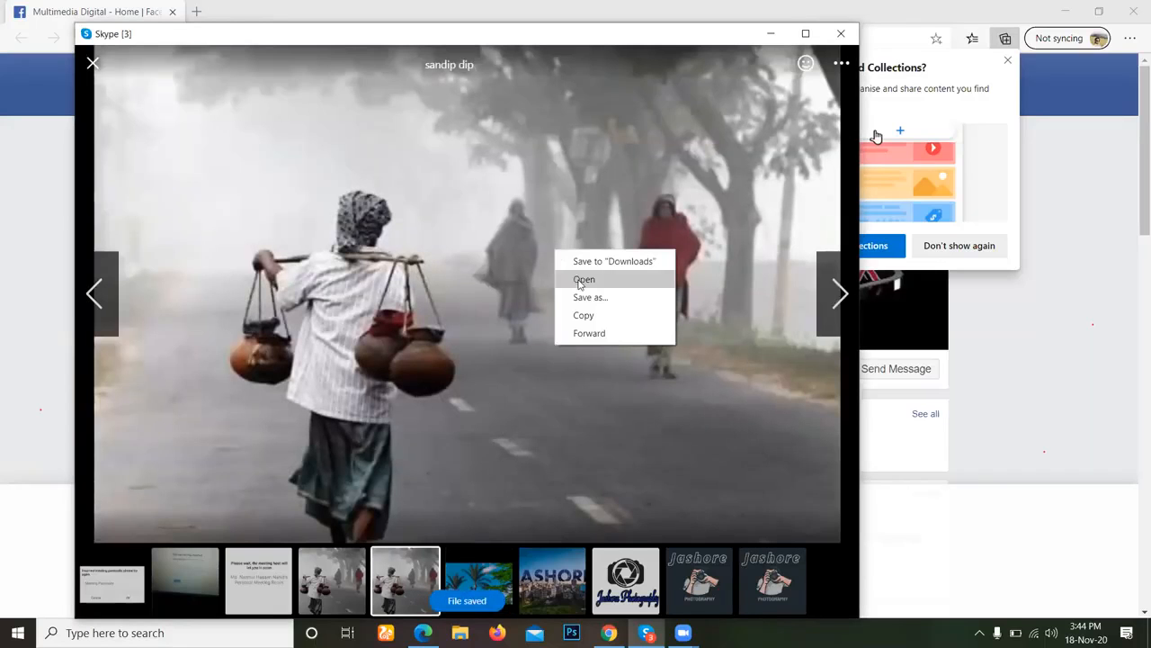
left_click(595, 299)
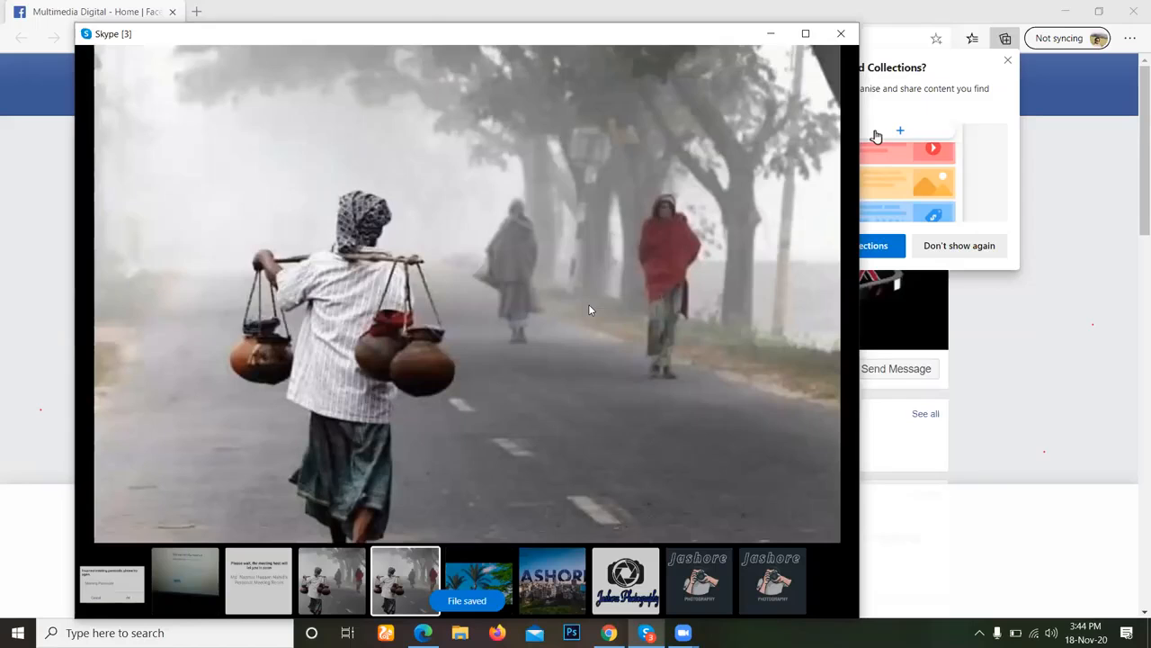
type("co")
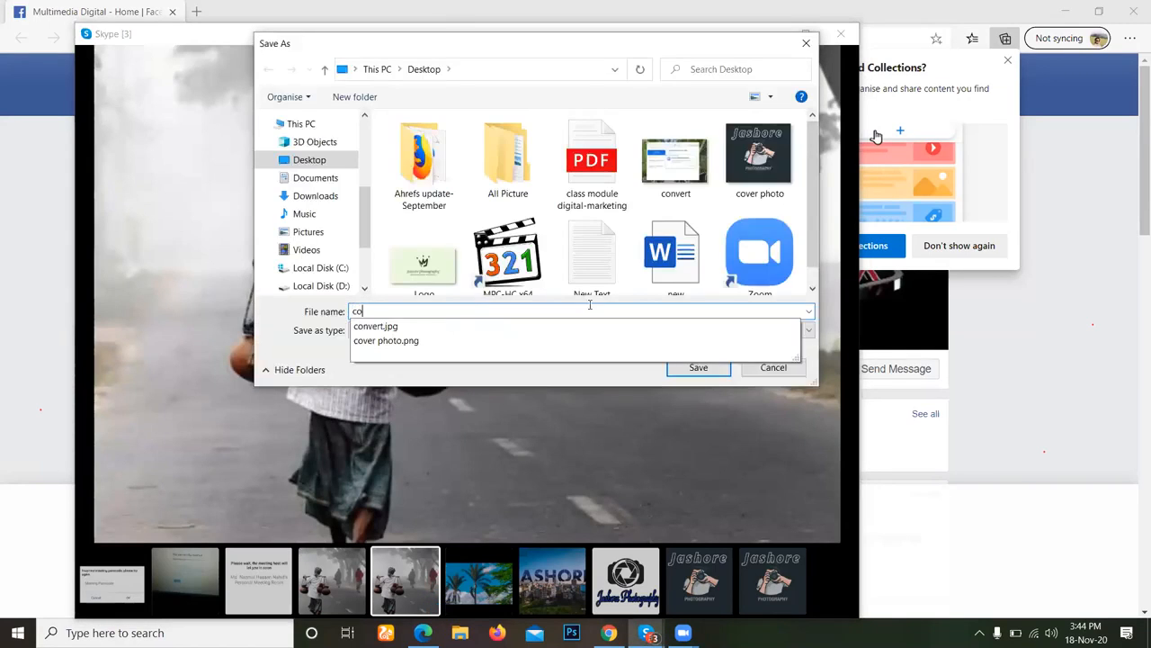
type("ver")
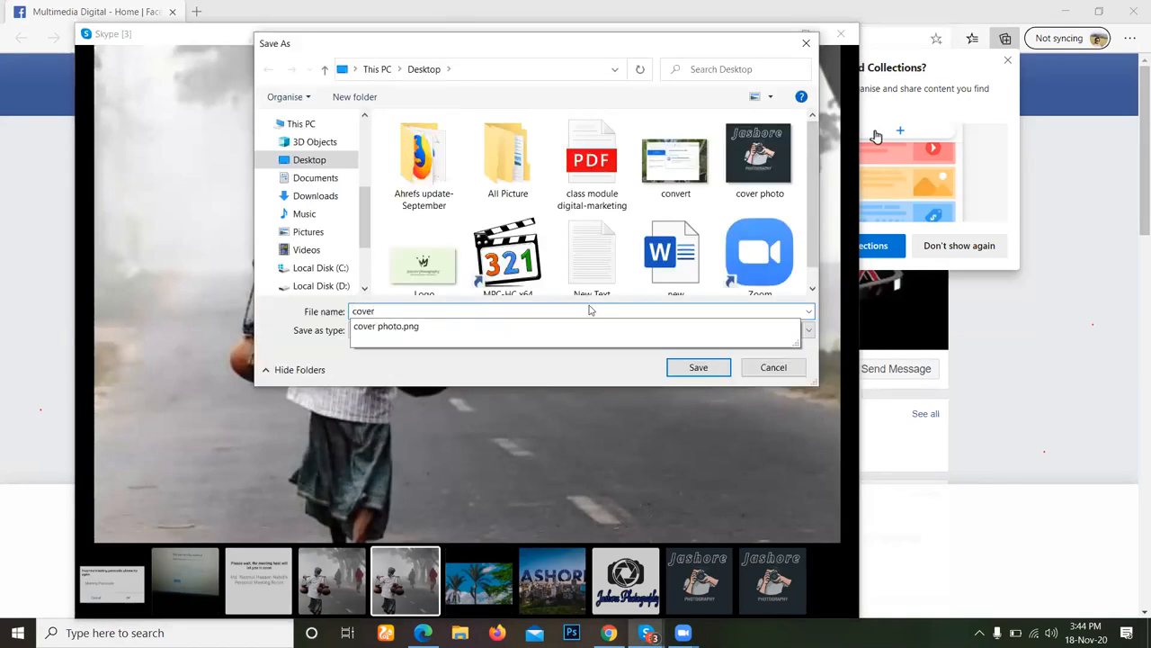
key("Return")
Display the JASHORE skyline picture in the chat, switch to Canva in Chrome, and create a new Facebook Cover design via "facebook cover photo".
left_click(556, 565)
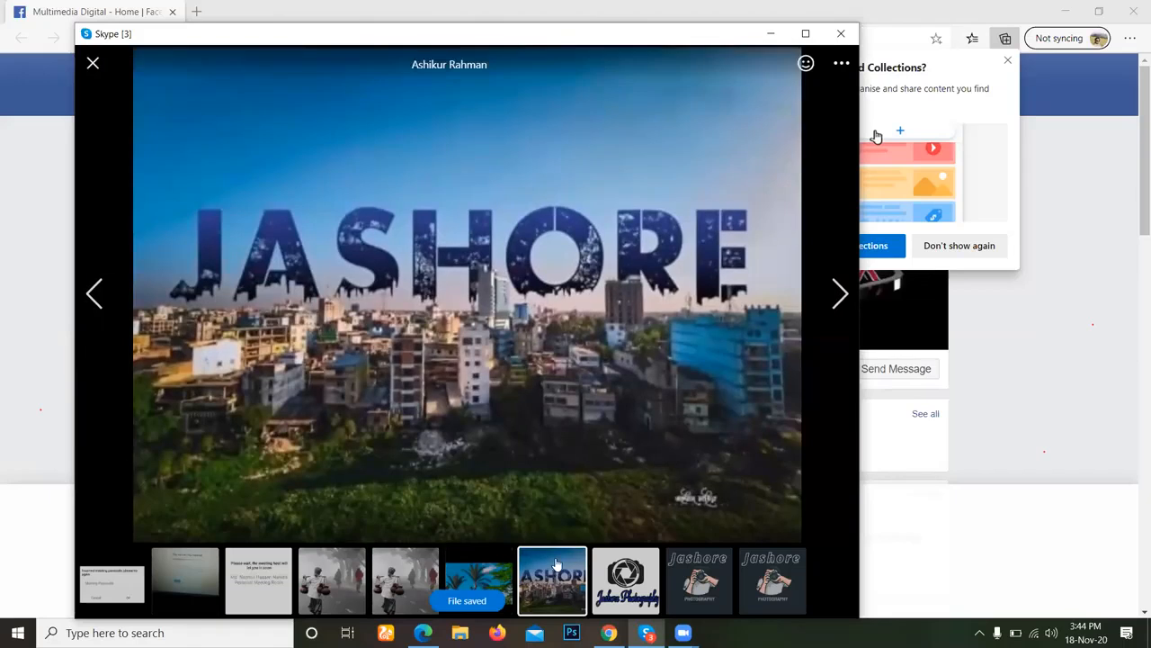
right_click(406, 365)
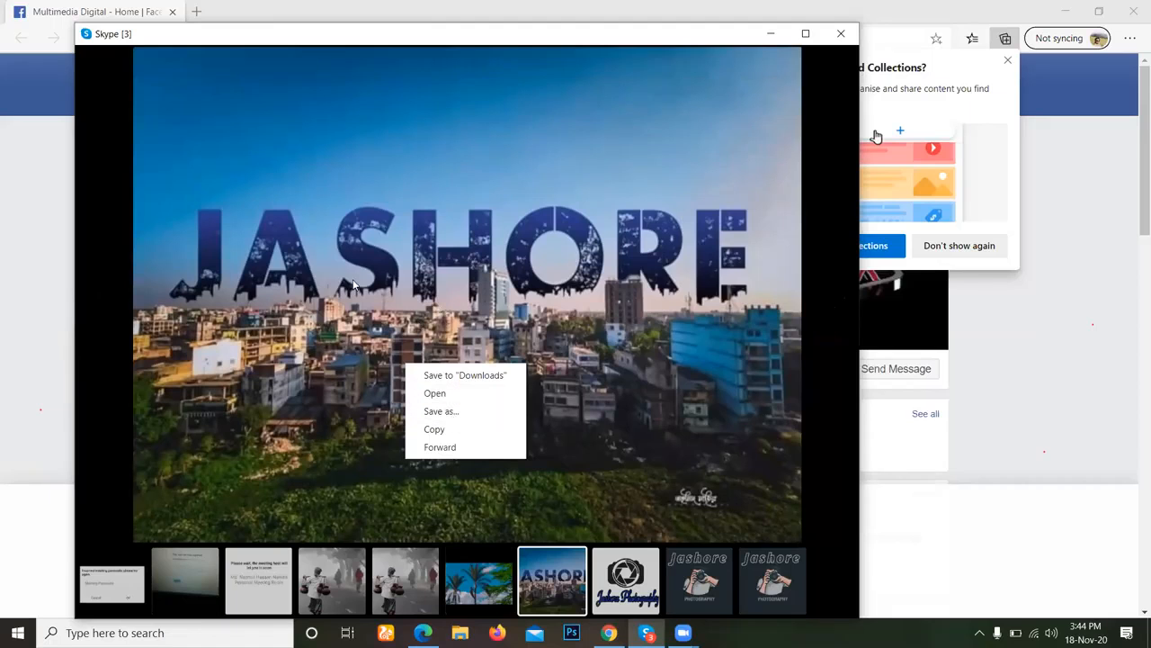
left_click(609, 633)
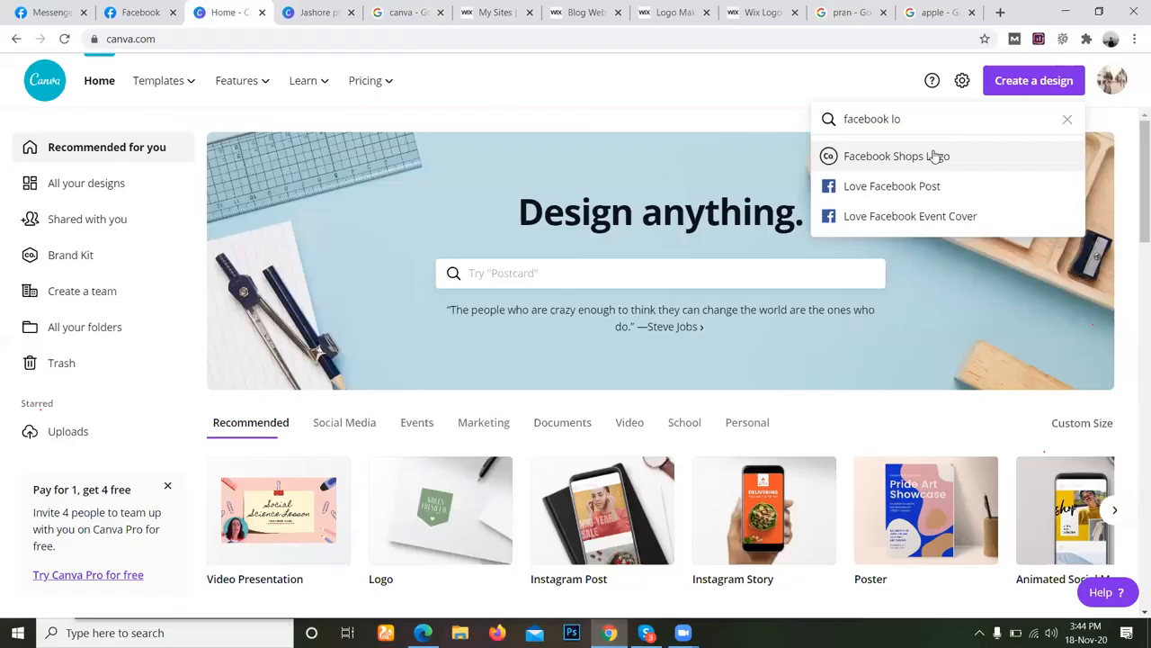
key("BackSpace")
key("BackSpace")
type("cover photo")
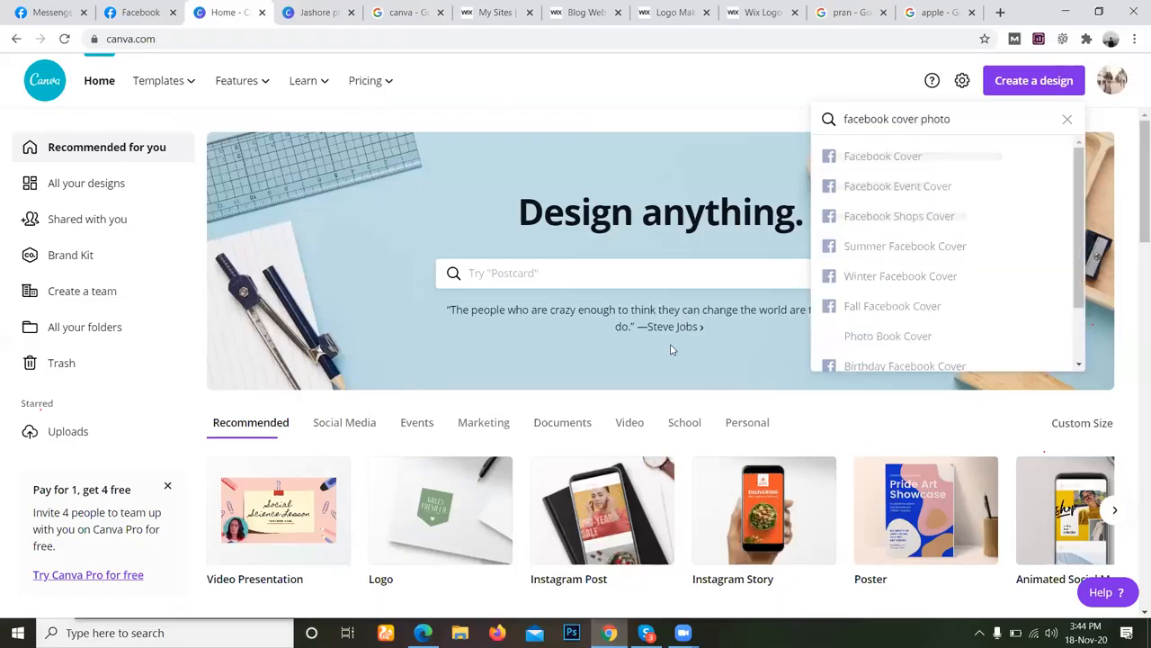
key("Return")
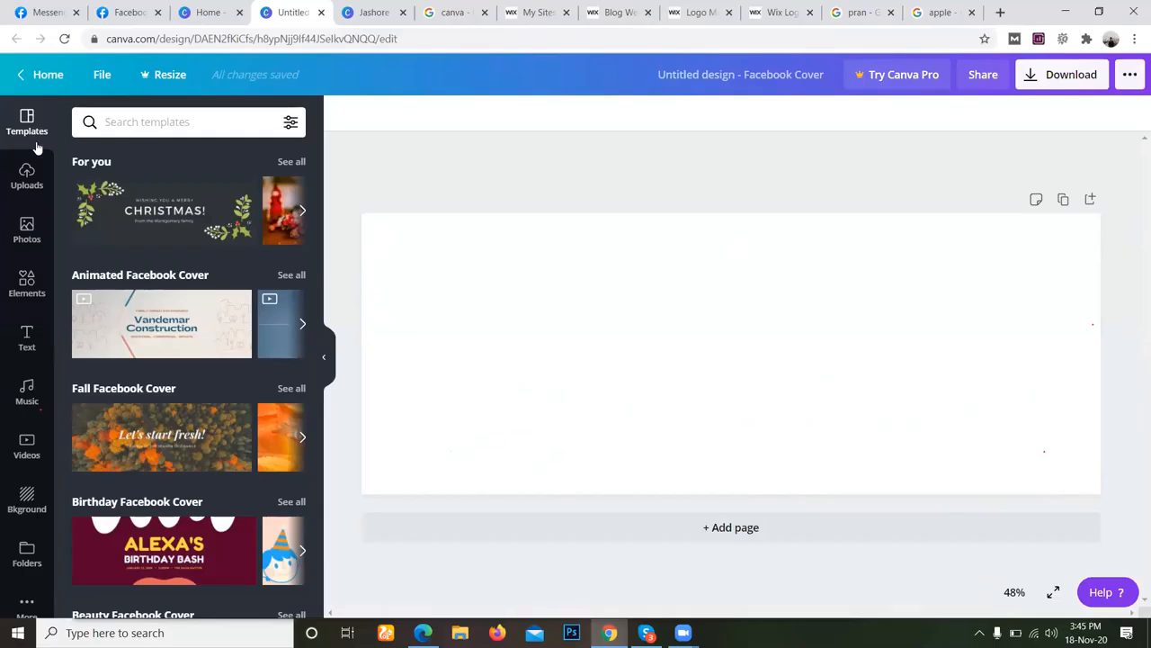
Bring up the media upload sources for the cover design and check the Desktop for the JASHORE skyline picture.
left_click(26, 175)
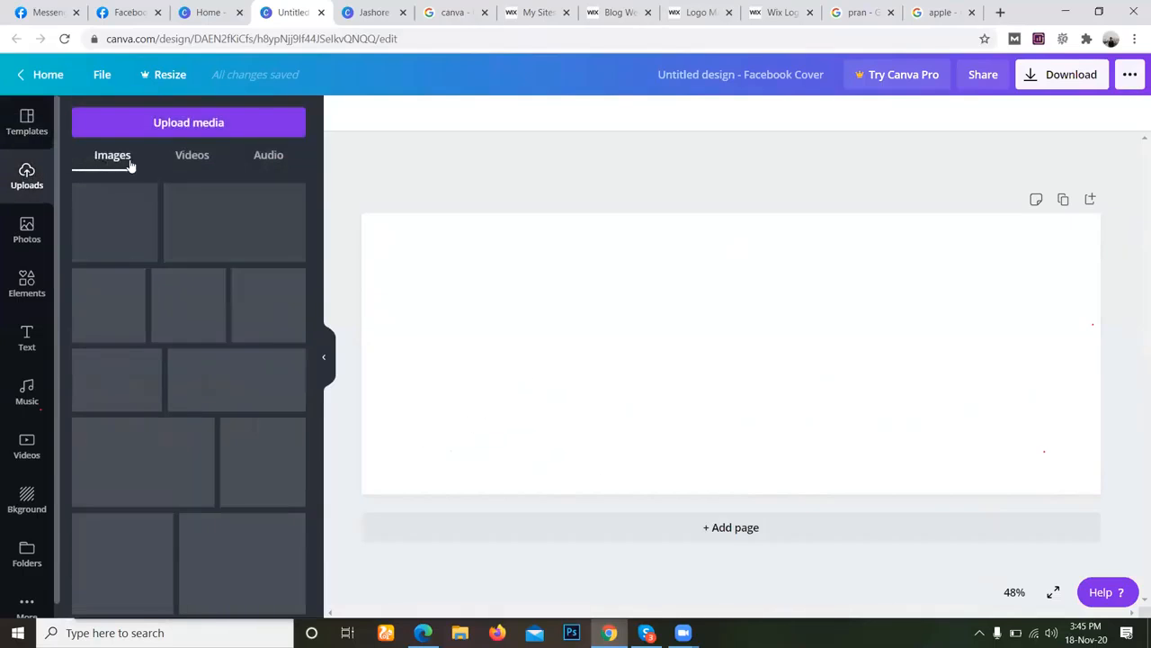
left_click(176, 122)
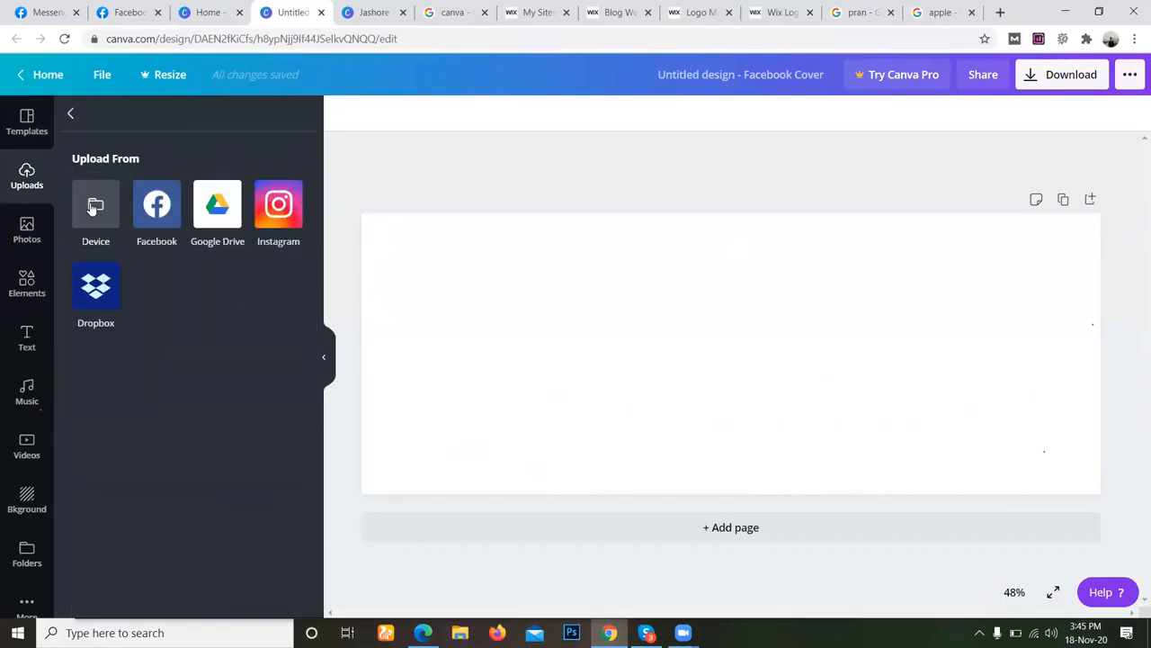
left_click(94, 206)
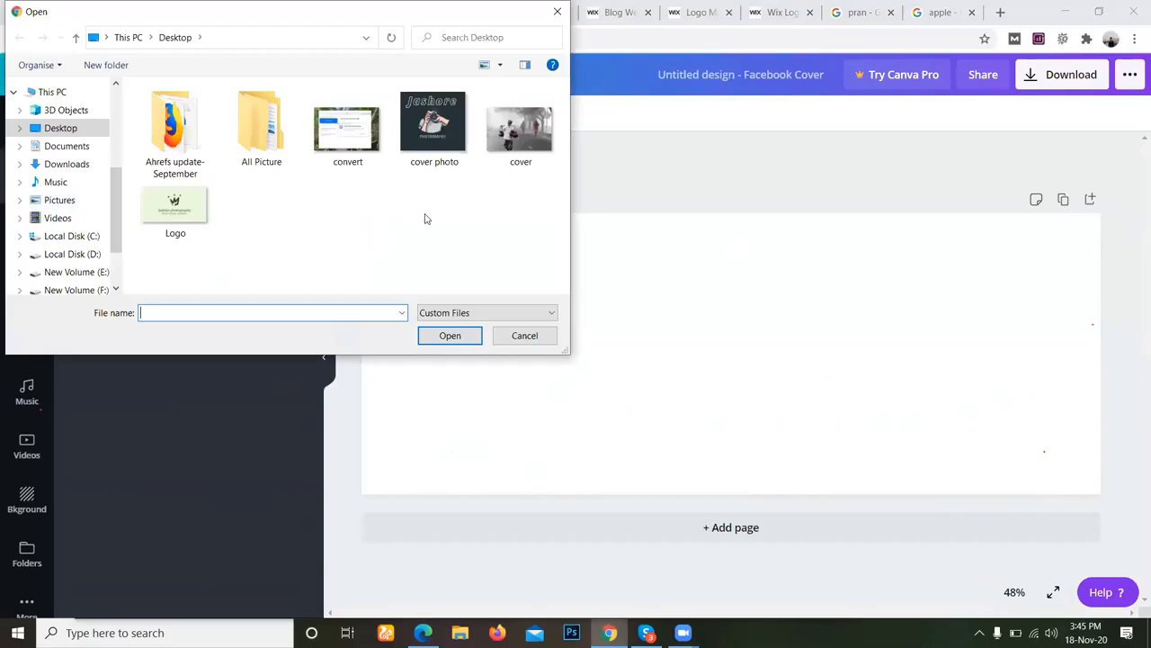
left_click(495, 341)
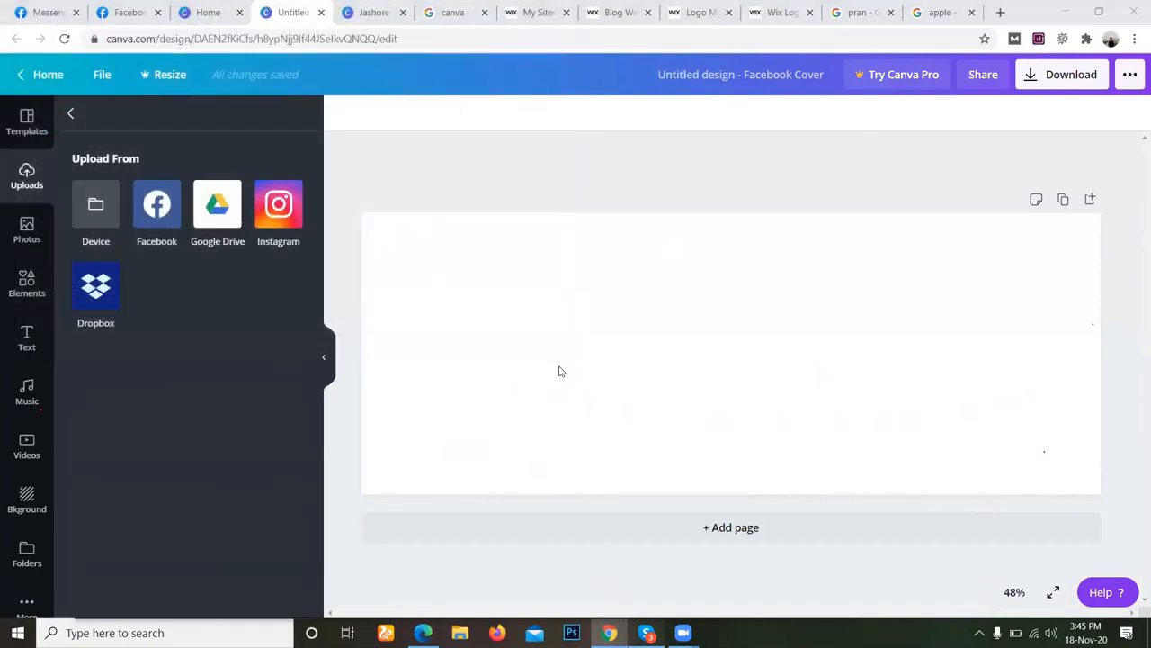
Switch back to Skype and save the JASHORE skyline picture to the Desktop as c.
key("alt+Tab")
right_click(558, 365)
left_click(595, 414)
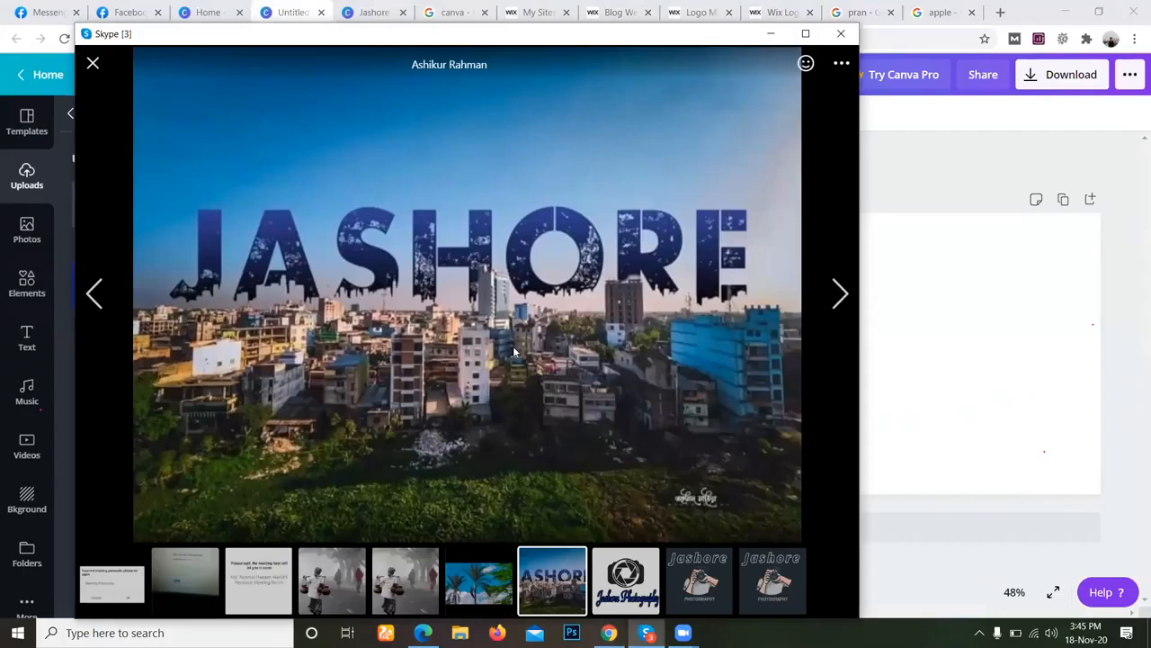
left_click(306, 125)
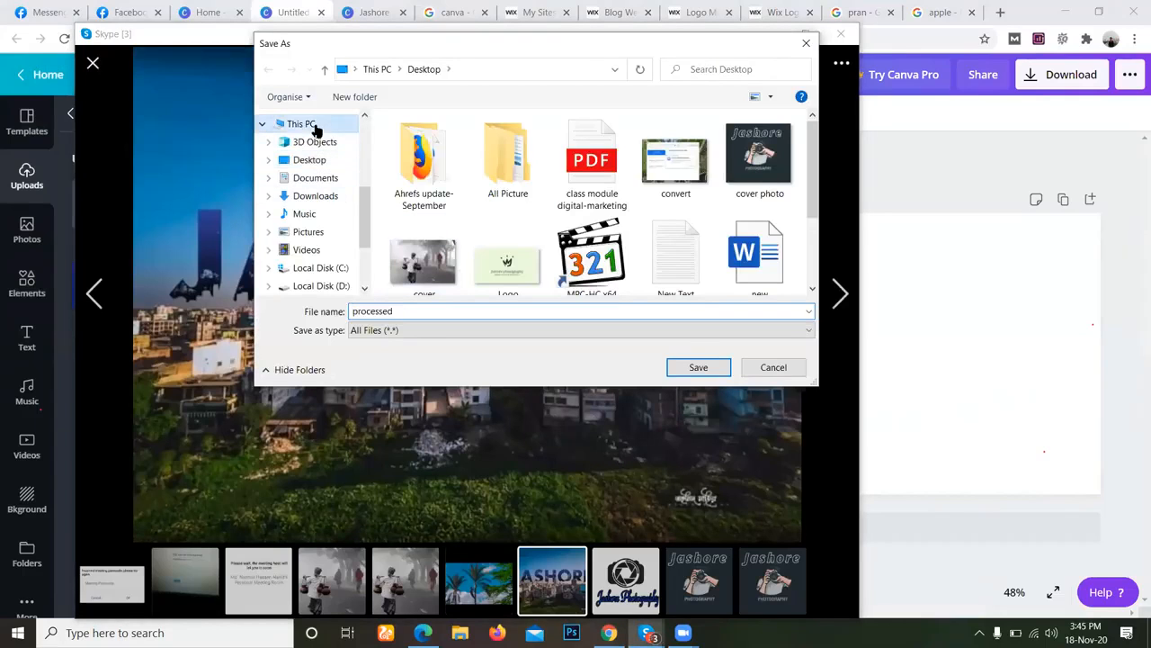
left_click(308, 159)
scroll(660, 270, "down", 2)
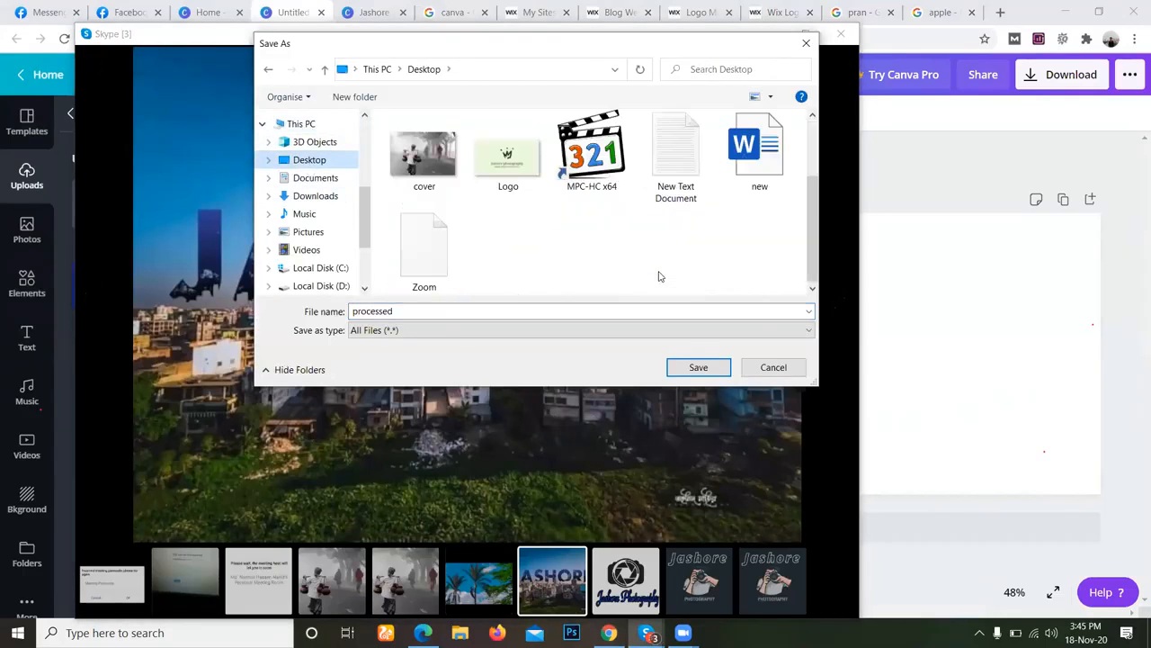
left_click(538, 310)
type("c")
key("Return")
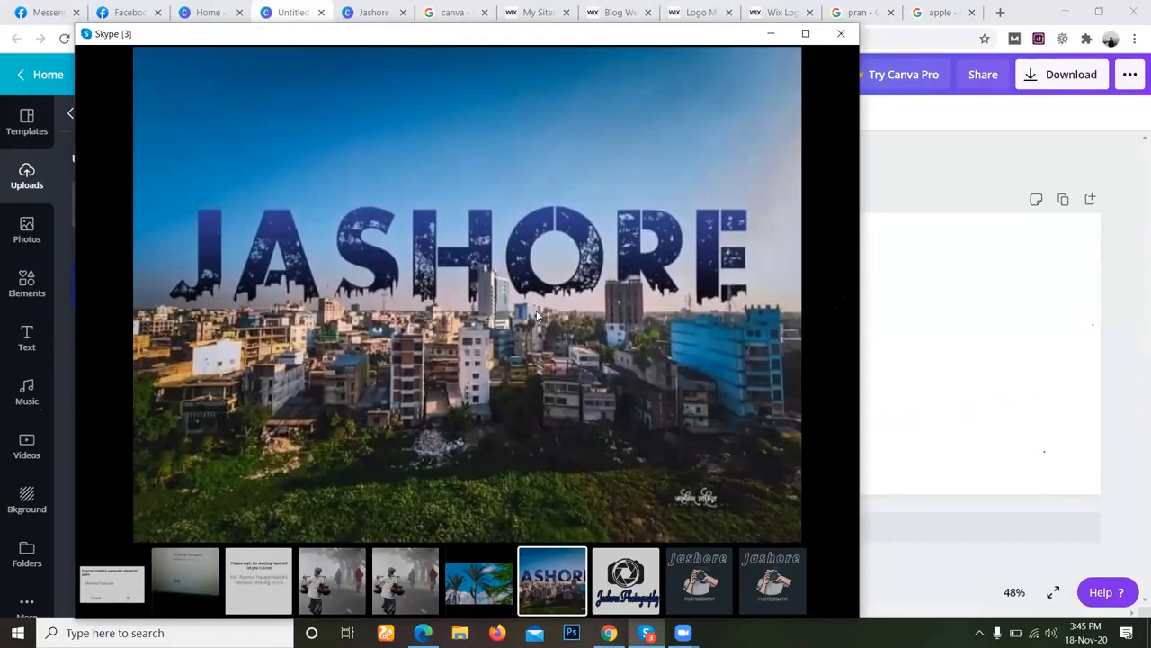
Return to the Canva design, upload c from the Desktop, and place it on the Facebook cover.
left_click(609, 632)
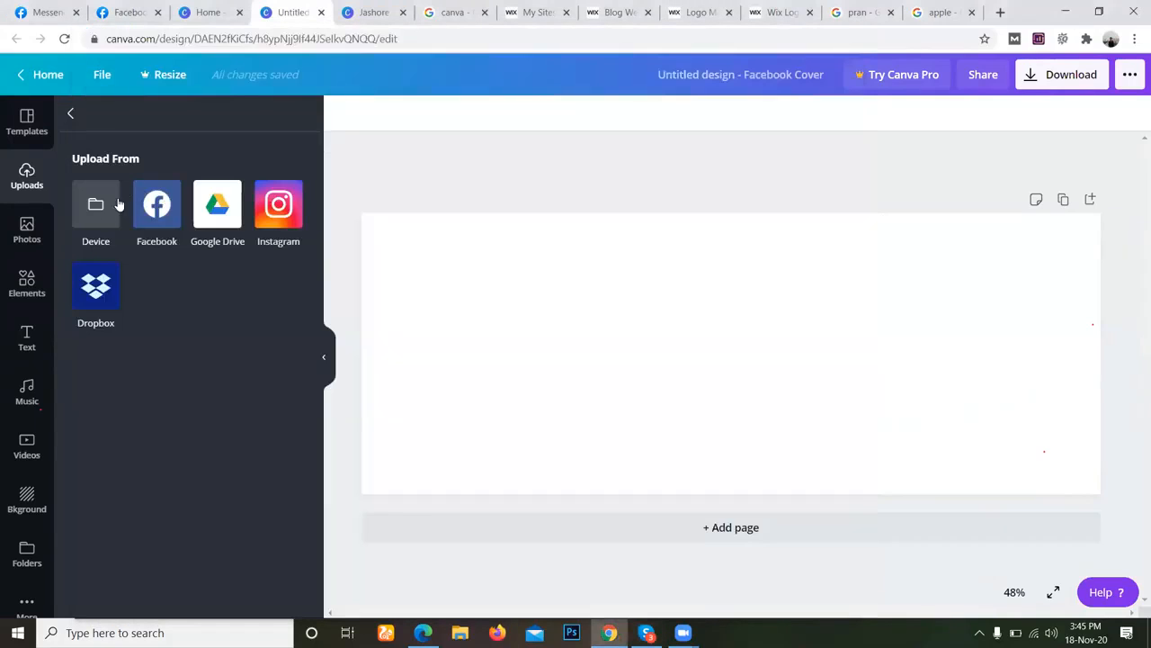
left_click(95, 207)
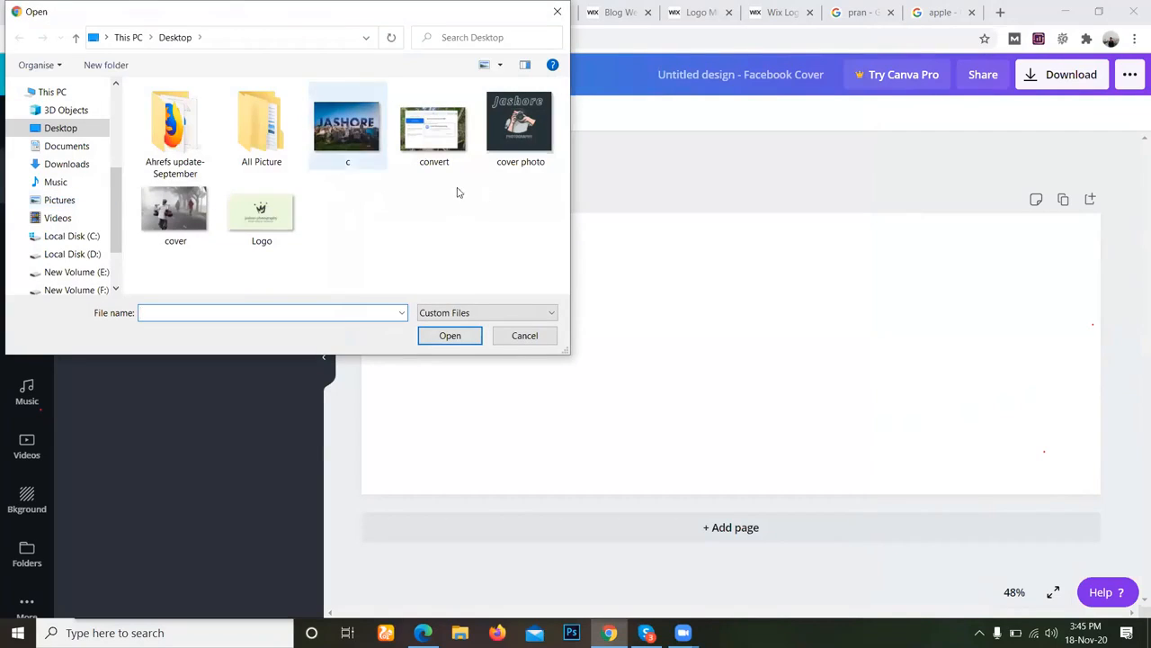
left_click(360, 155)
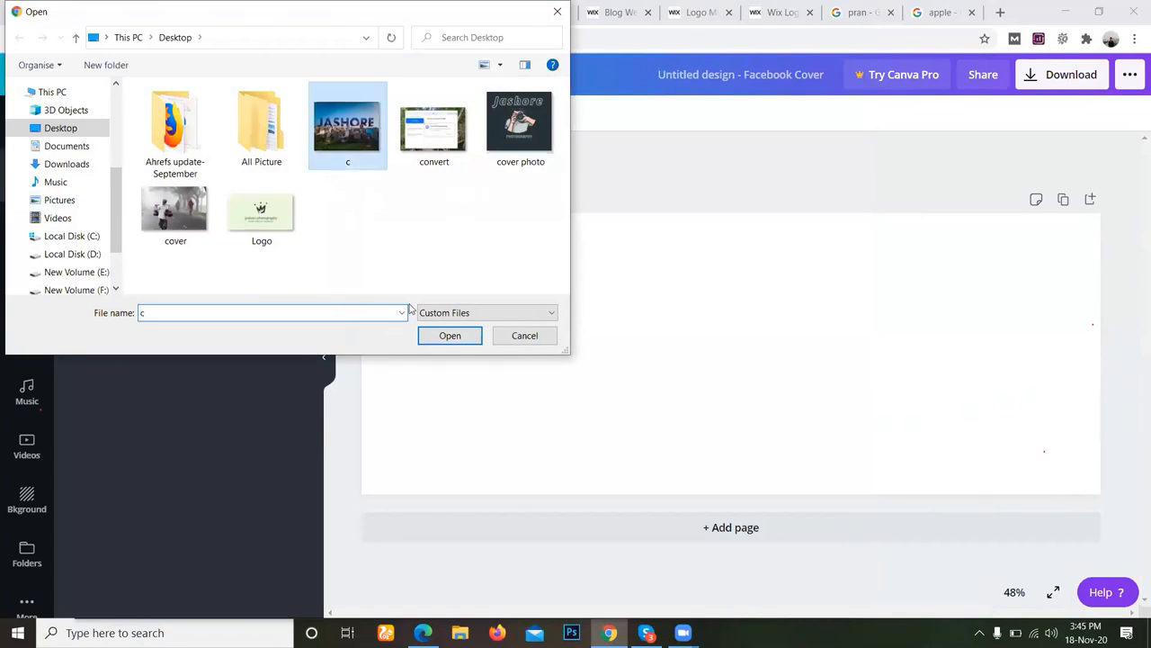
left_click(448, 336)
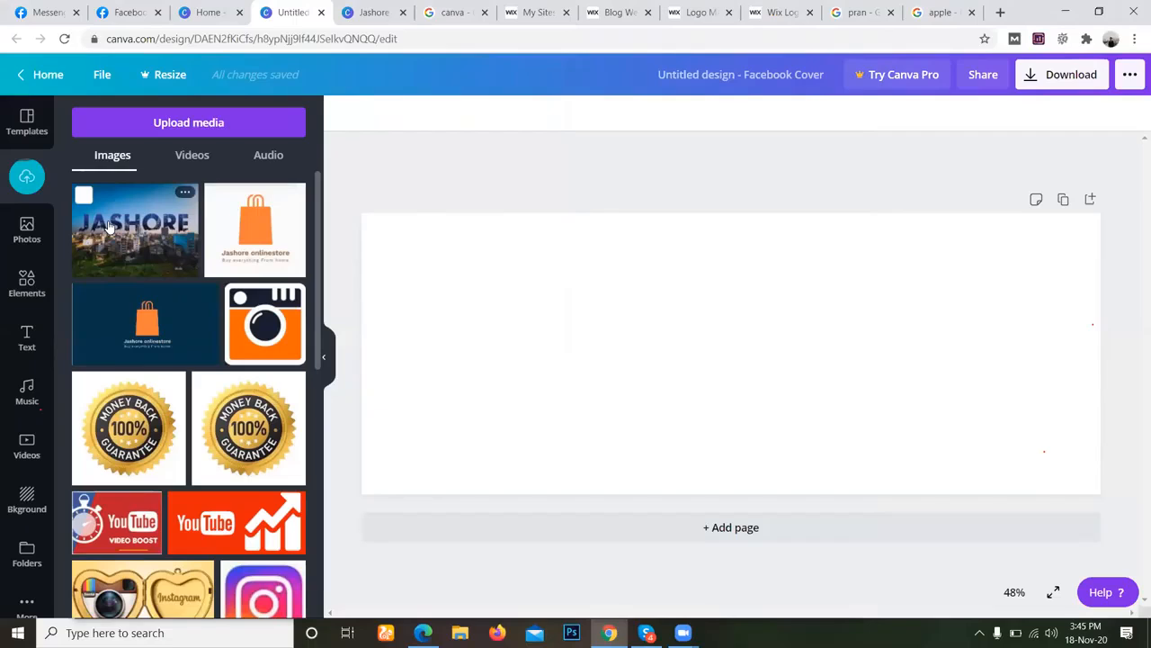
left_click(108, 225)
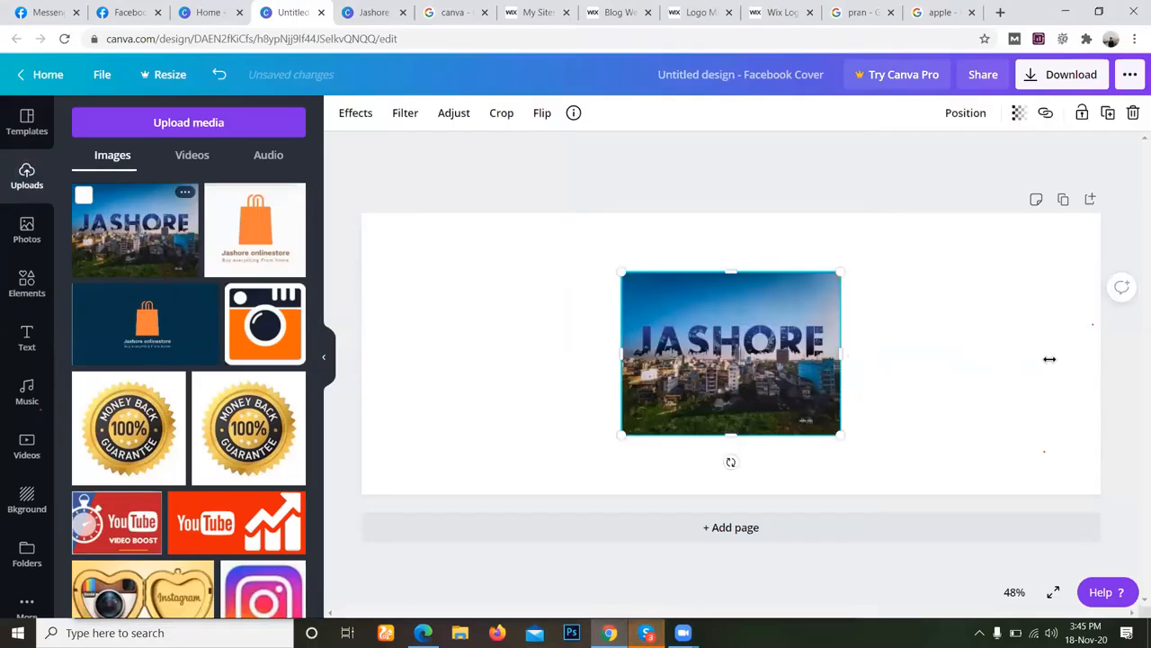
Stretch the JASHORE skyline photo outward on all four sides until it covers almost the whole Facebook cover.
left_click_drag(841, 354, 1050, 376)
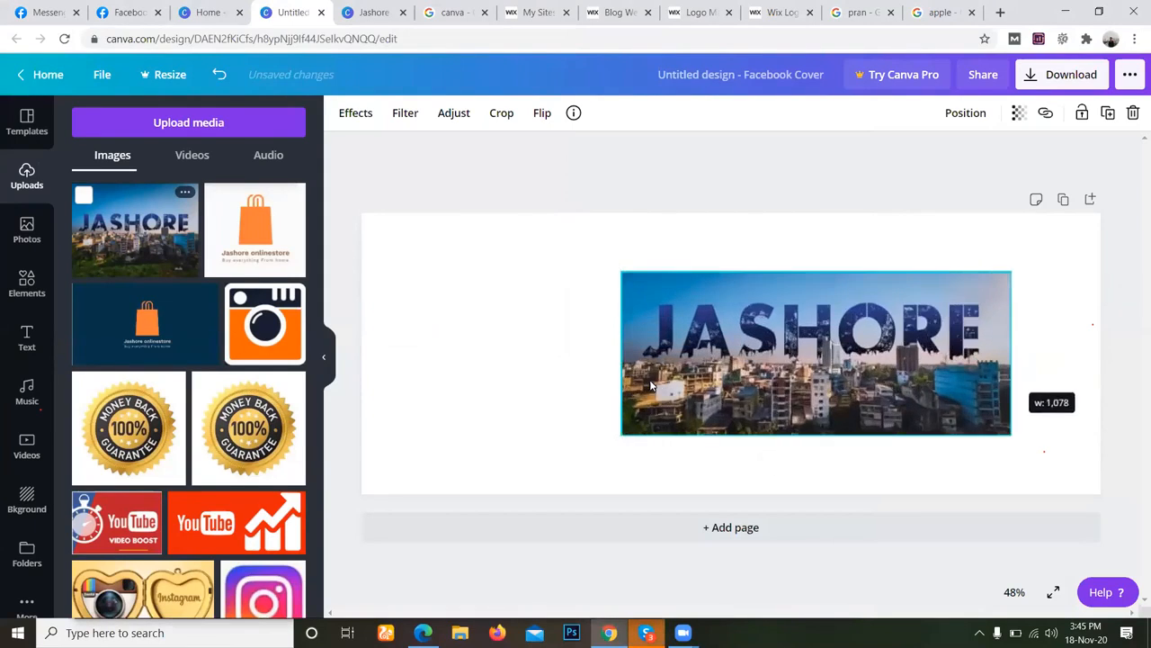
left_click_drag(621, 353, 386, 314)
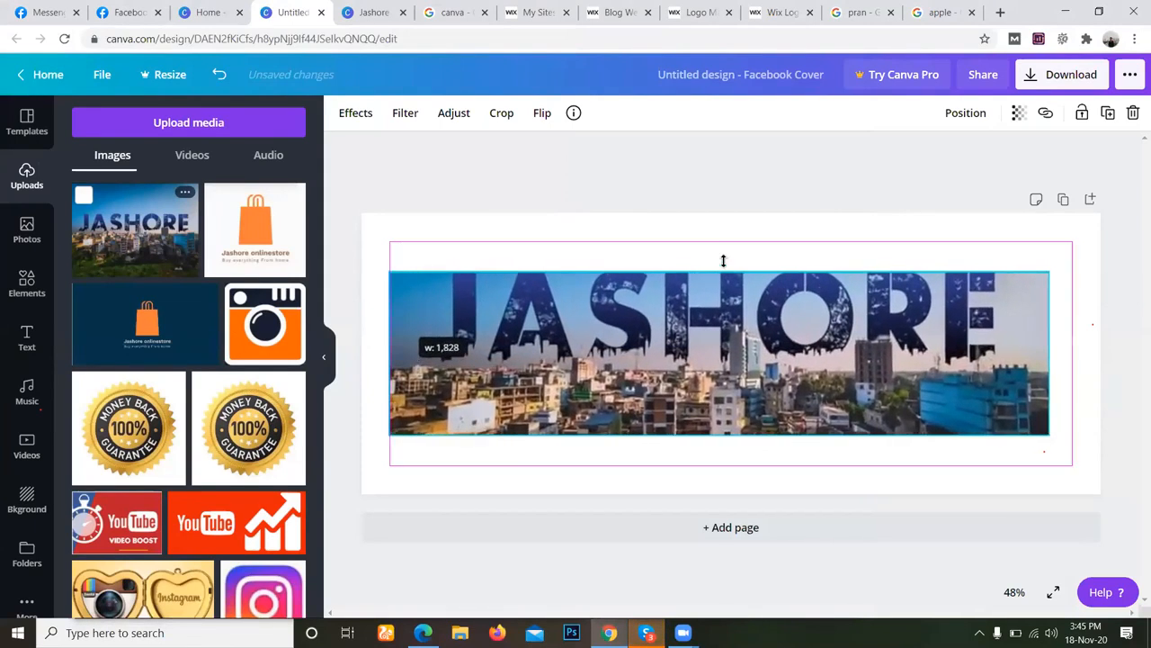
left_click_drag(717, 272, 740, 222)
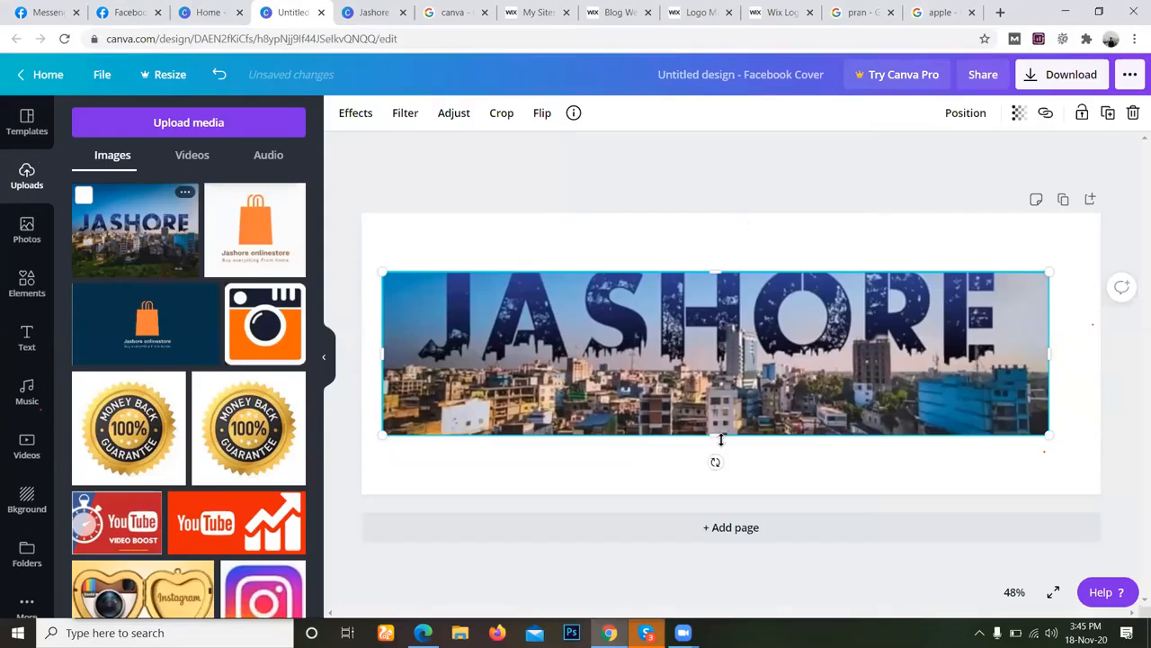
left_click_drag(724, 438, 741, 500)
left_click_drag(1070, 360, 1100, 372)
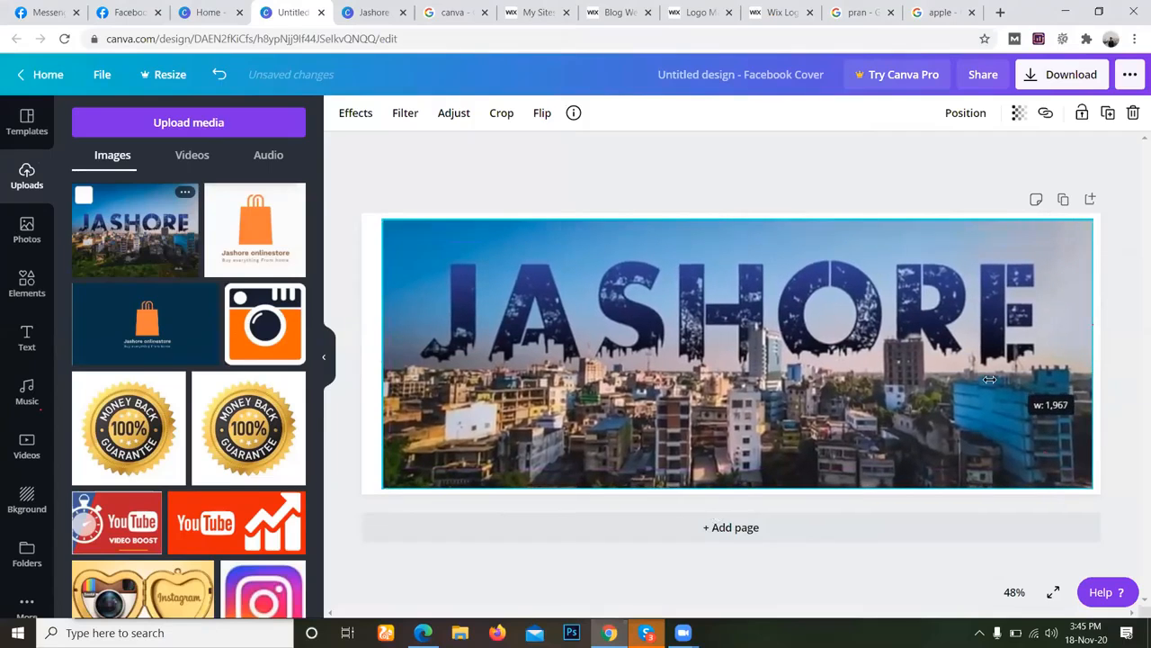
left_click_drag(382, 352, 367, 355)
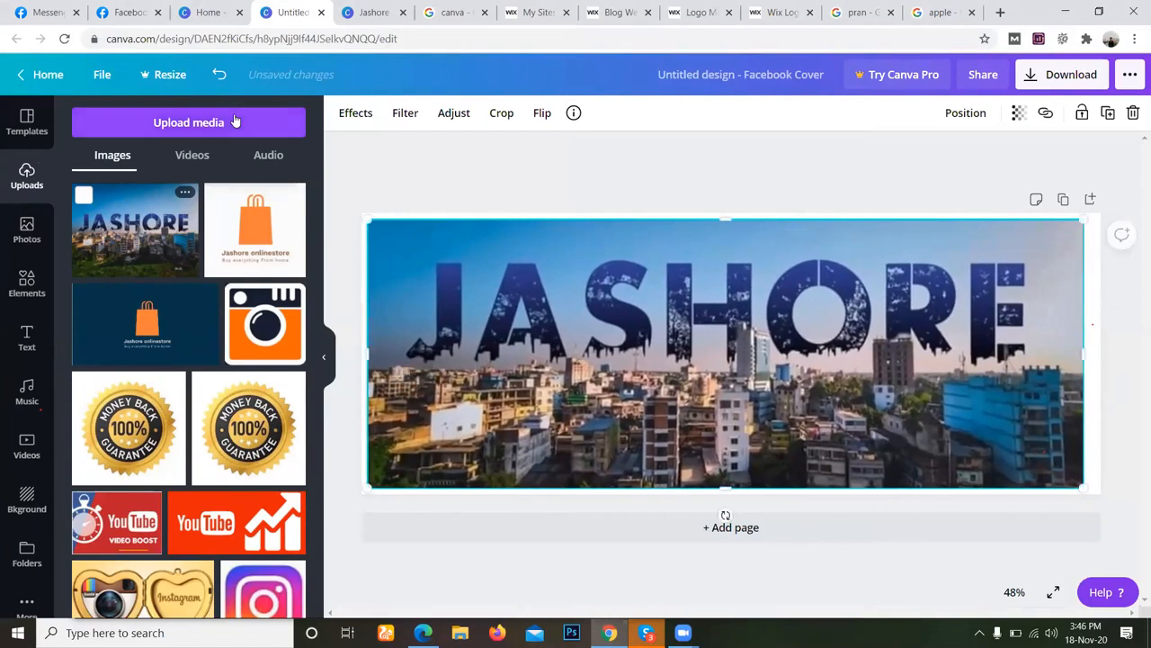
Upload Logo from the Desktop and place it on the Facebook cover over the skyline photo.
left_click(232, 122)
left_click(97, 207)
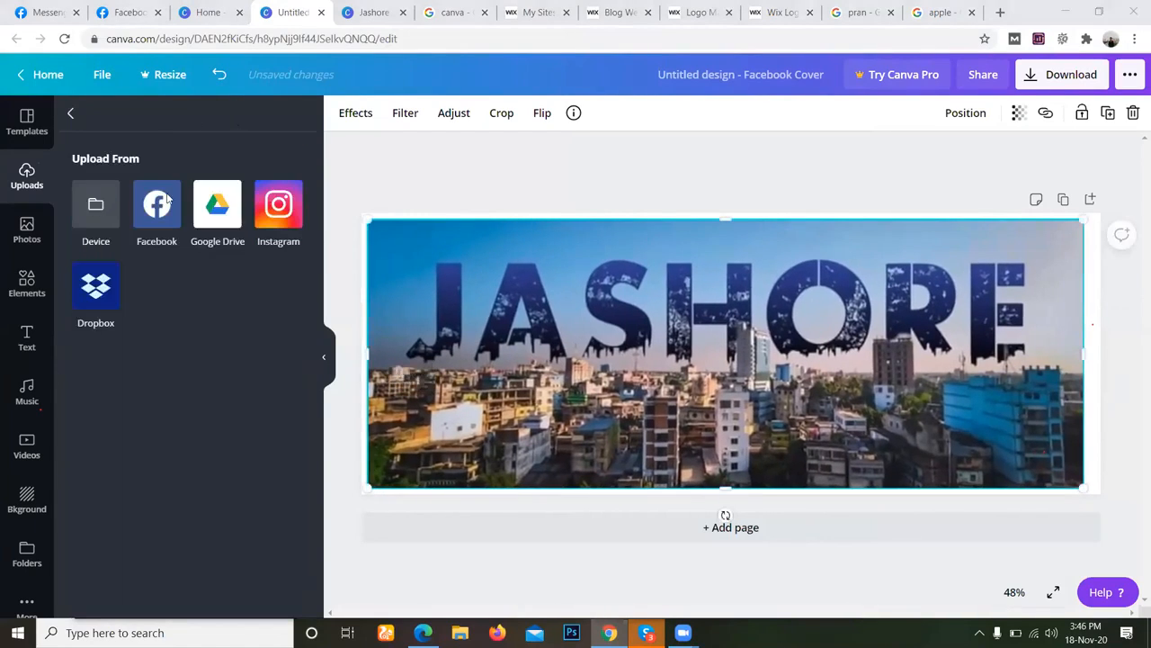
left_click(262, 214)
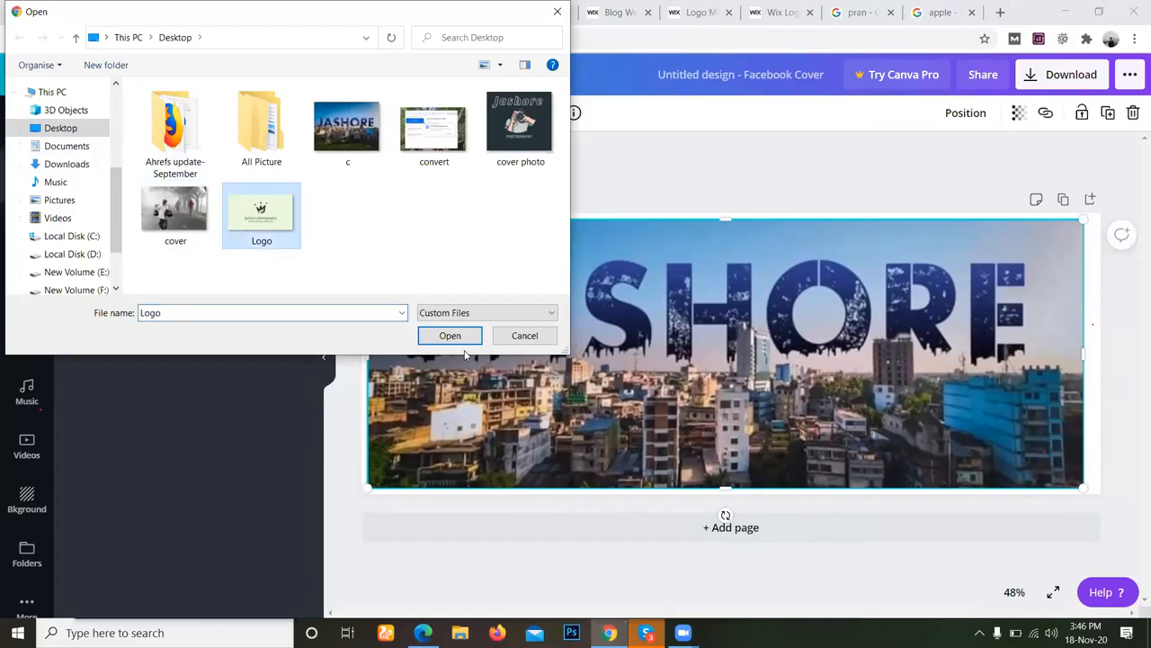
left_click(457, 340)
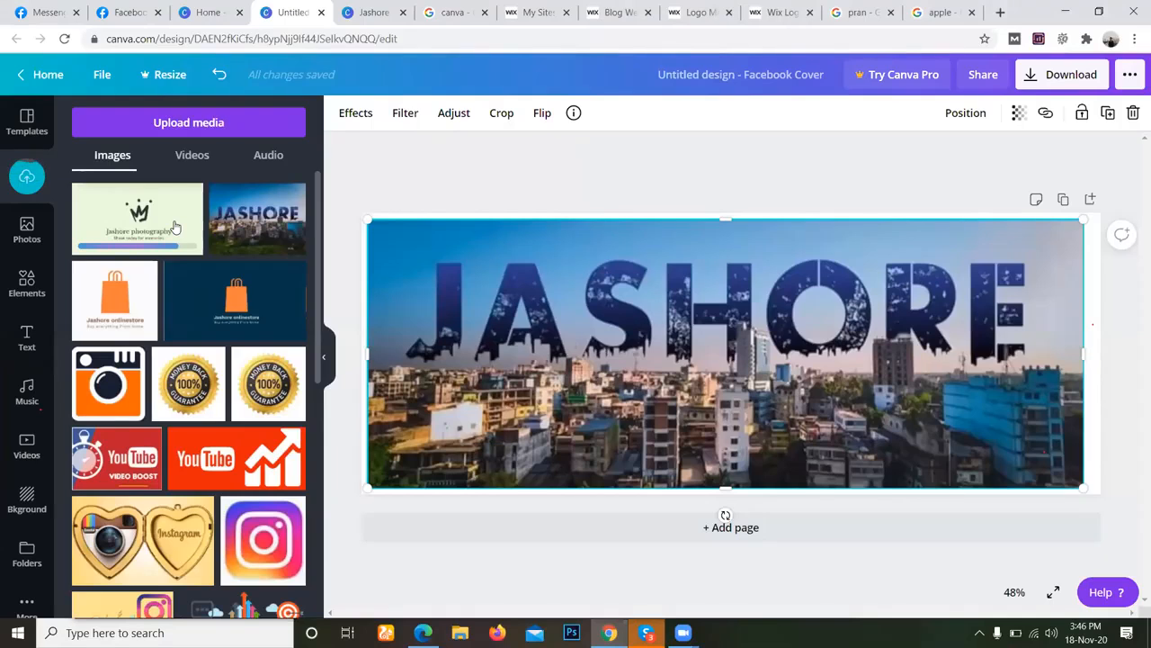
left_click(176, 225)
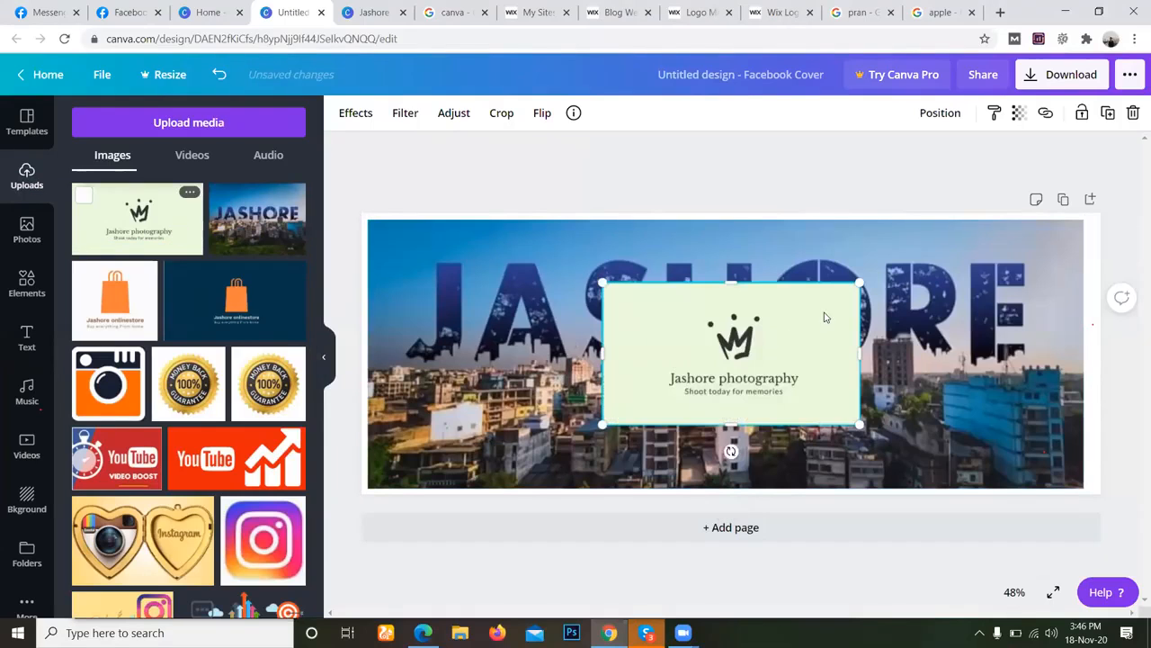
Shrink the Jashore photography logo to a small card and position it near the lower-left corner of the skyline photo.
left_click_drag(860, 283, 476, 454)
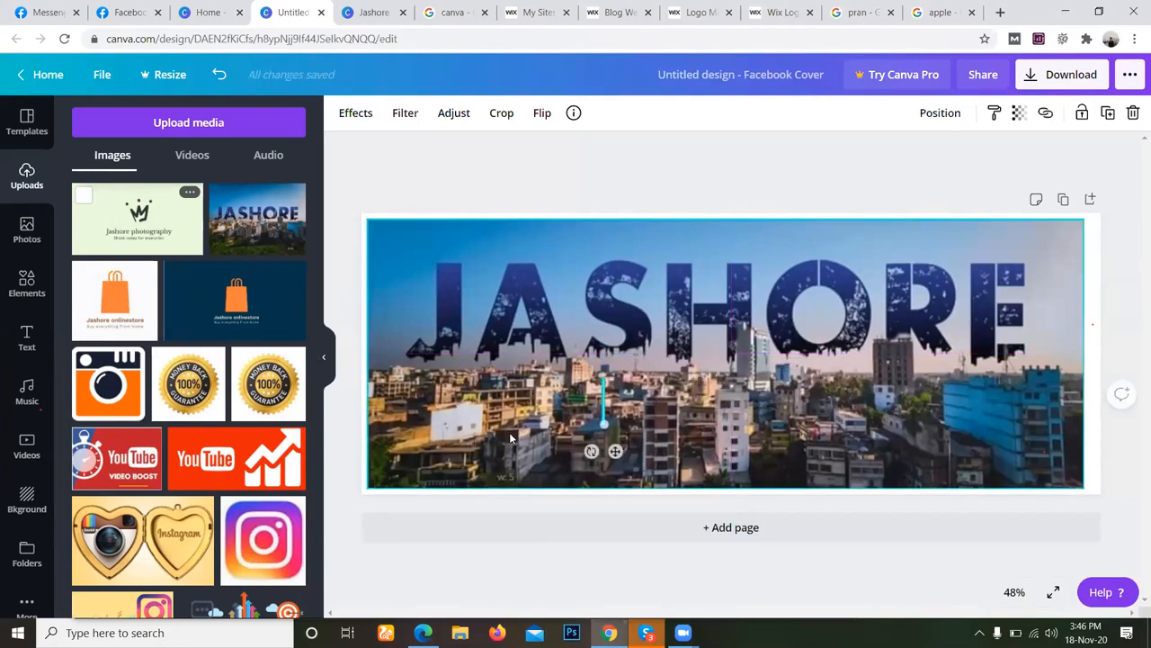
key("ctrl+z")
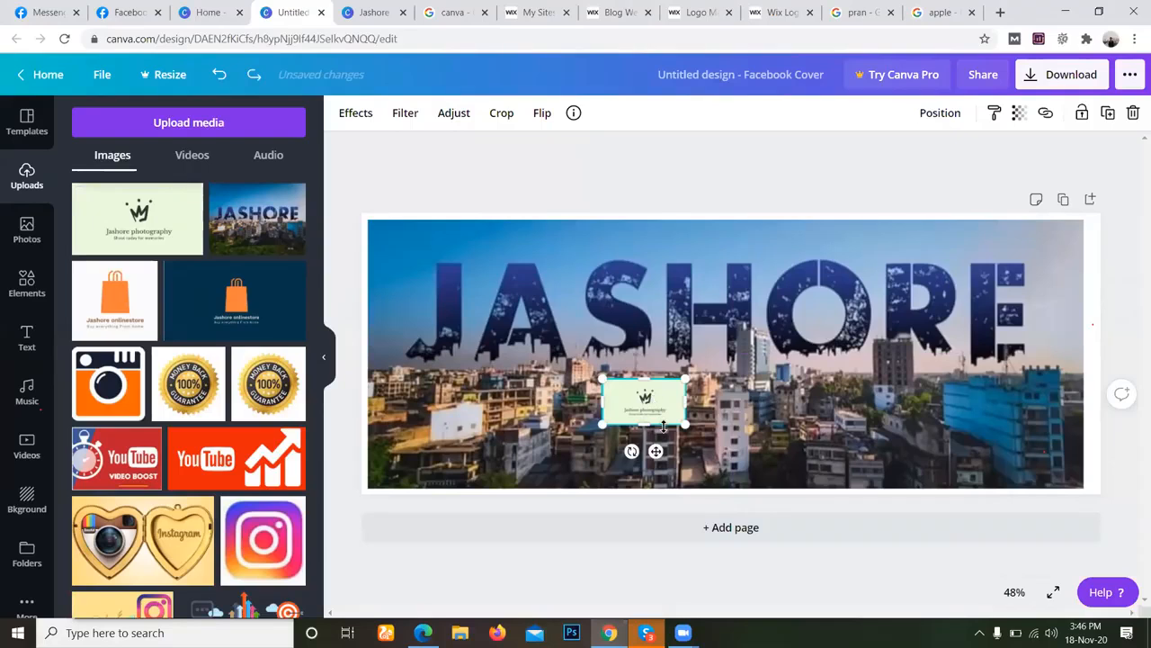
left_click_drag(656, 451, 462, 478)
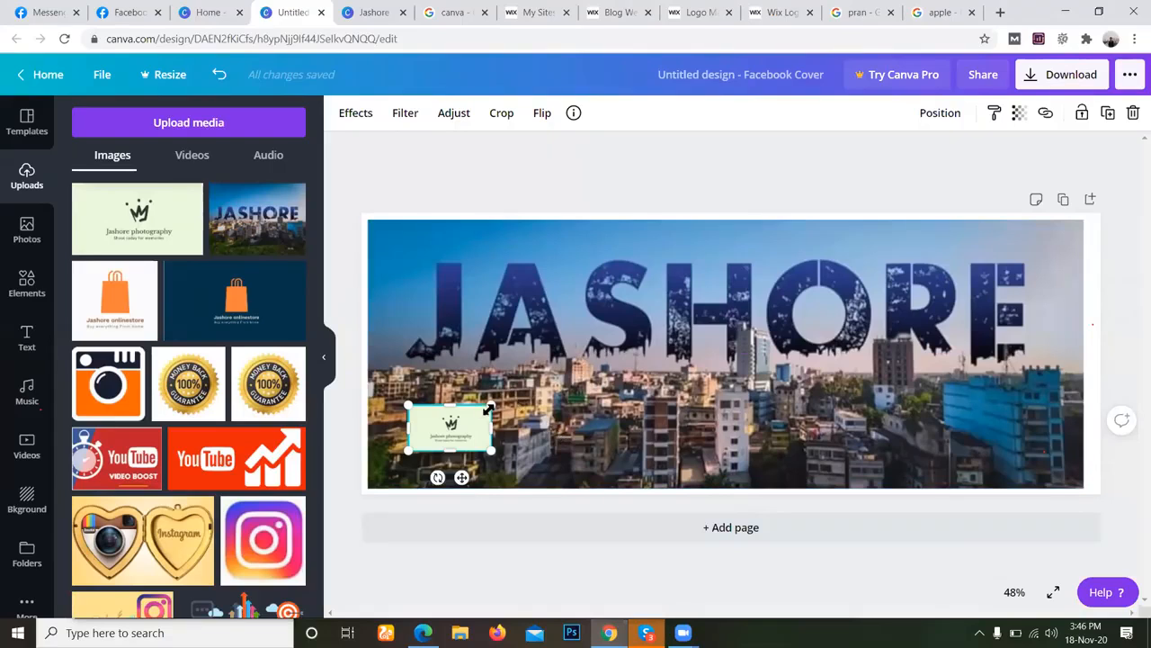
left_click_drag(484, 407, 465, 419)
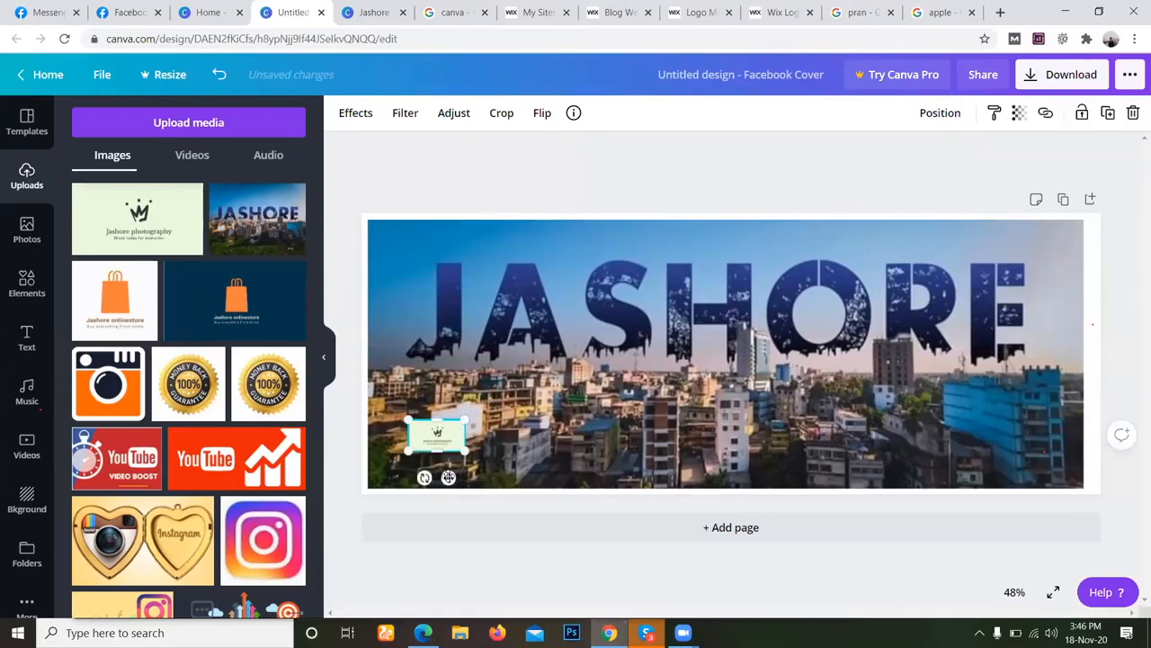
Move the Jashore photography logo card to the upper-left area of the skyline photo and enlarge it.
left_click_drag(448, 478, 614, 432)
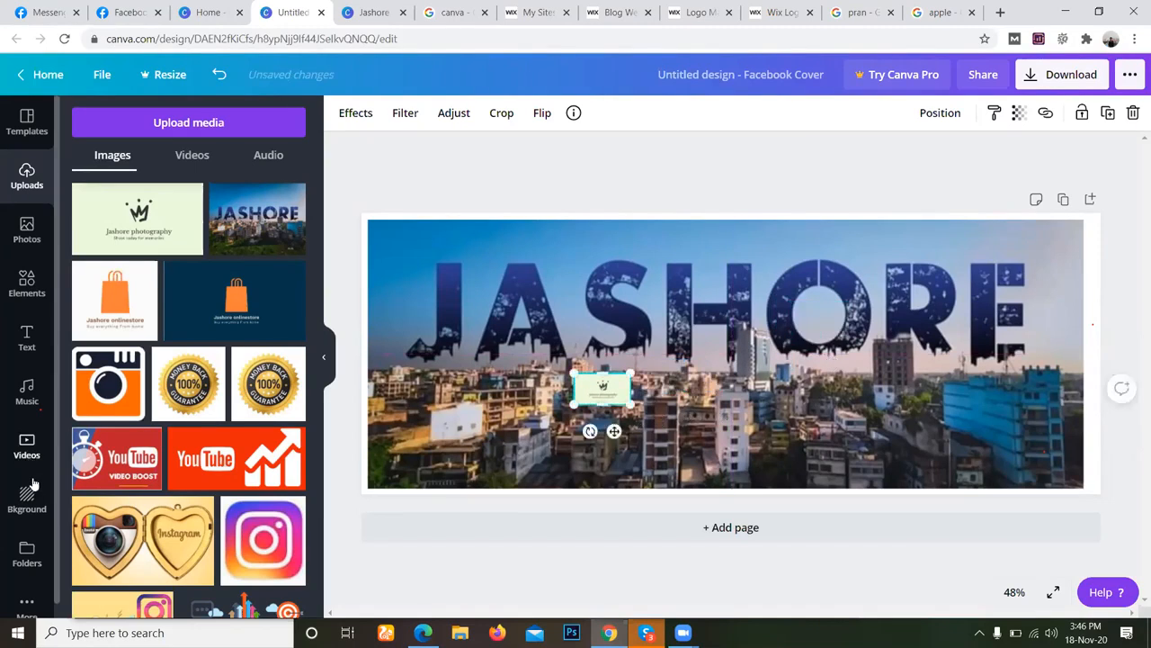
scroll(33, 485, "down", 1)
scroll(34, 487, "up", 2)
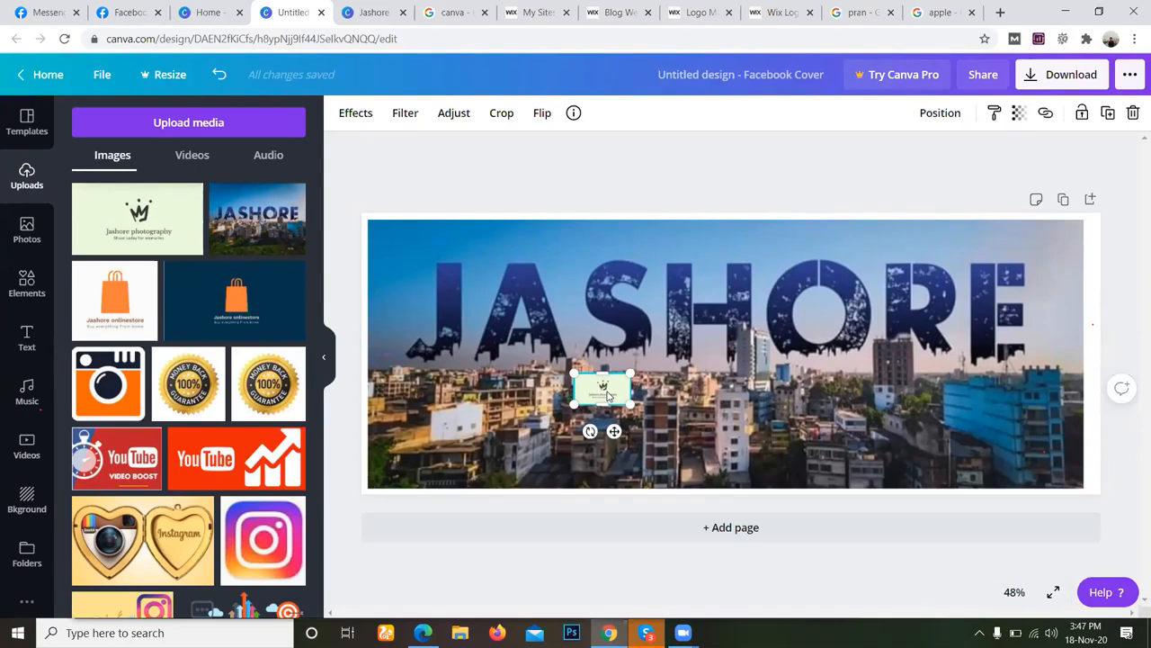
left_click_drag(608, 394, 831, 322)
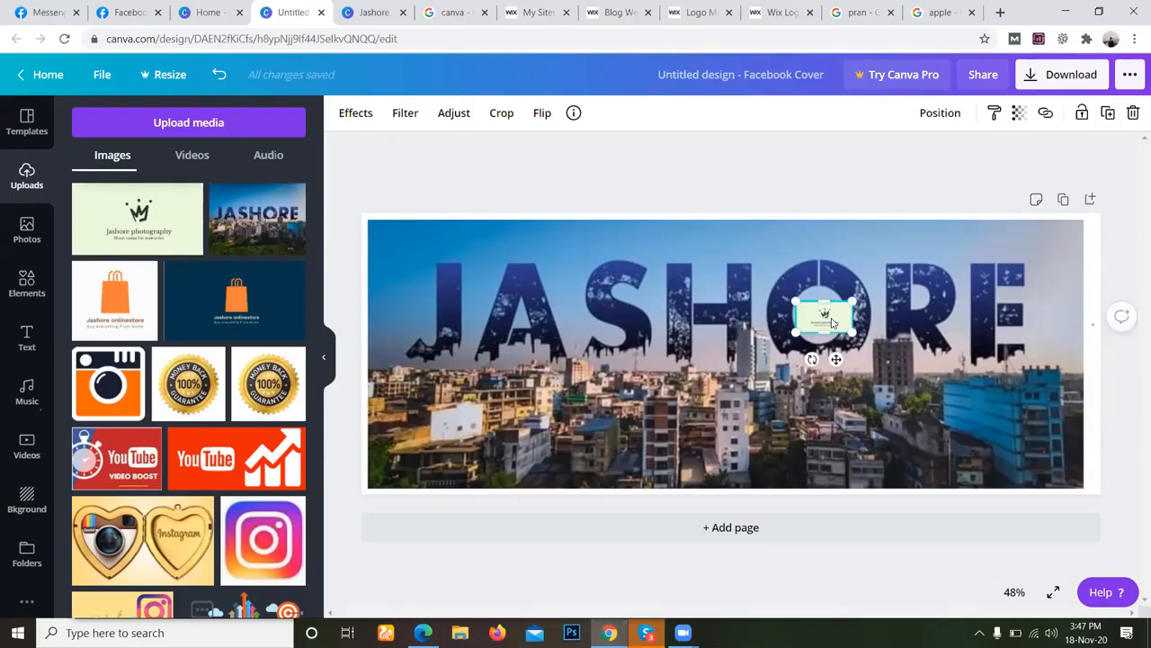
left_click_drag(831, 322, 438, 286)
left_click_drag(439, 295, 439, 298)
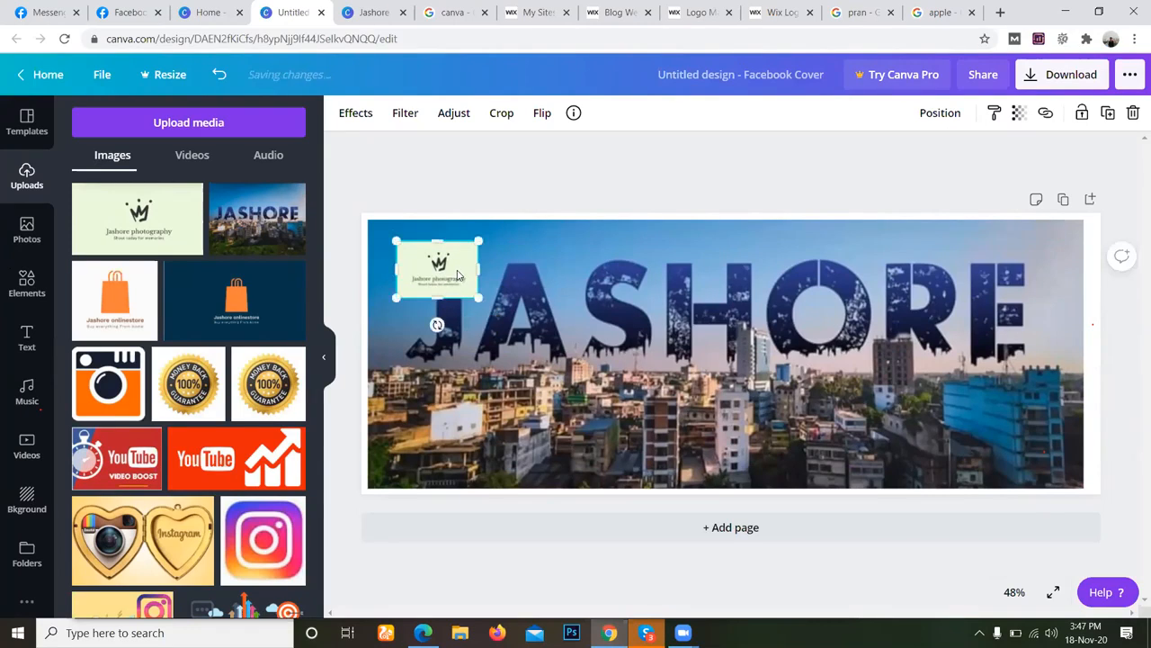
Switch to Skype and send the Logo image from the Desktop to the DM Jashore Batch-6 chat.
left_click(647, 632)
left_click(93, 65)
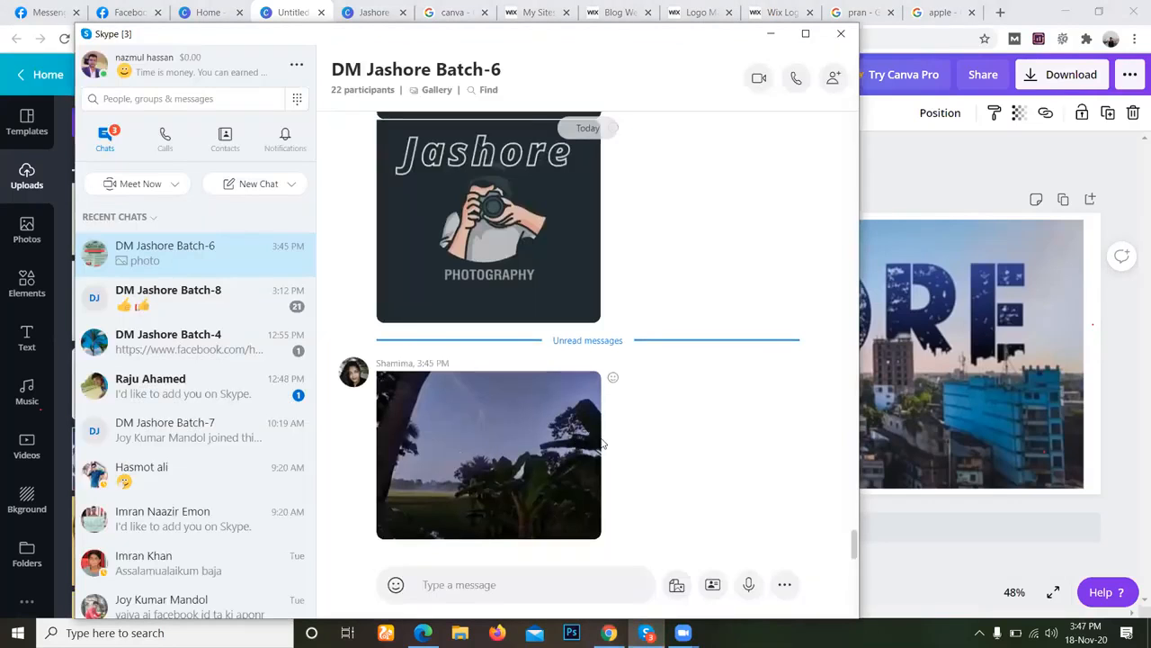
left_click(677, 584)
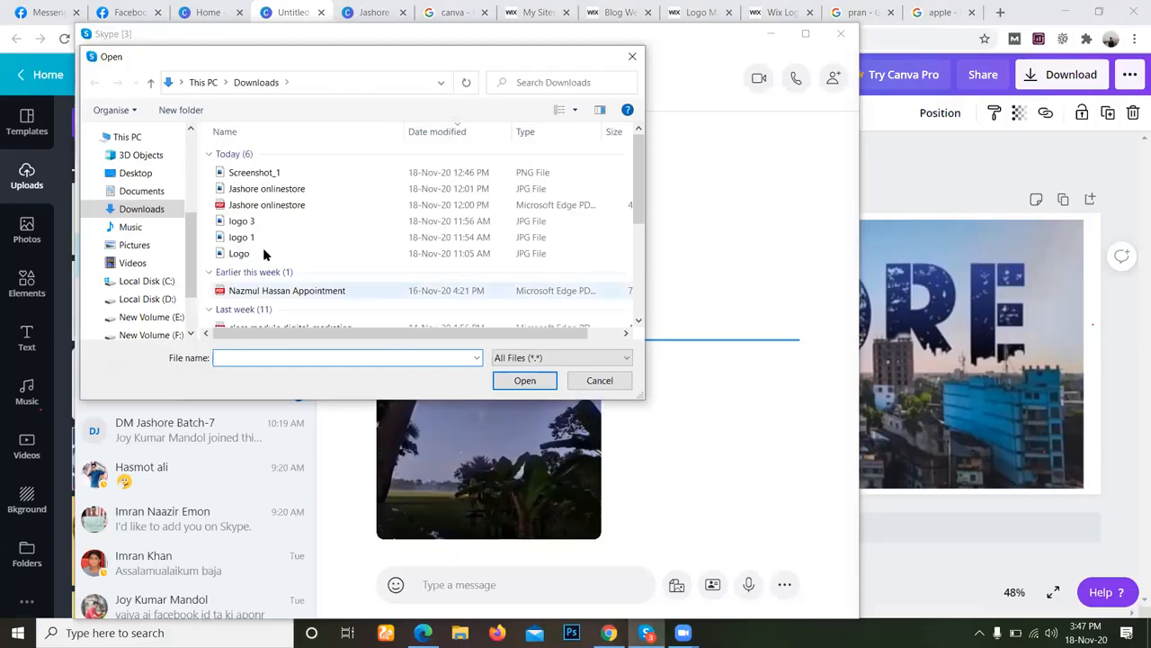
left_click(127, 136)
scroll(518, 279, "down", 3)
scroll(524, 285, "up", 3)
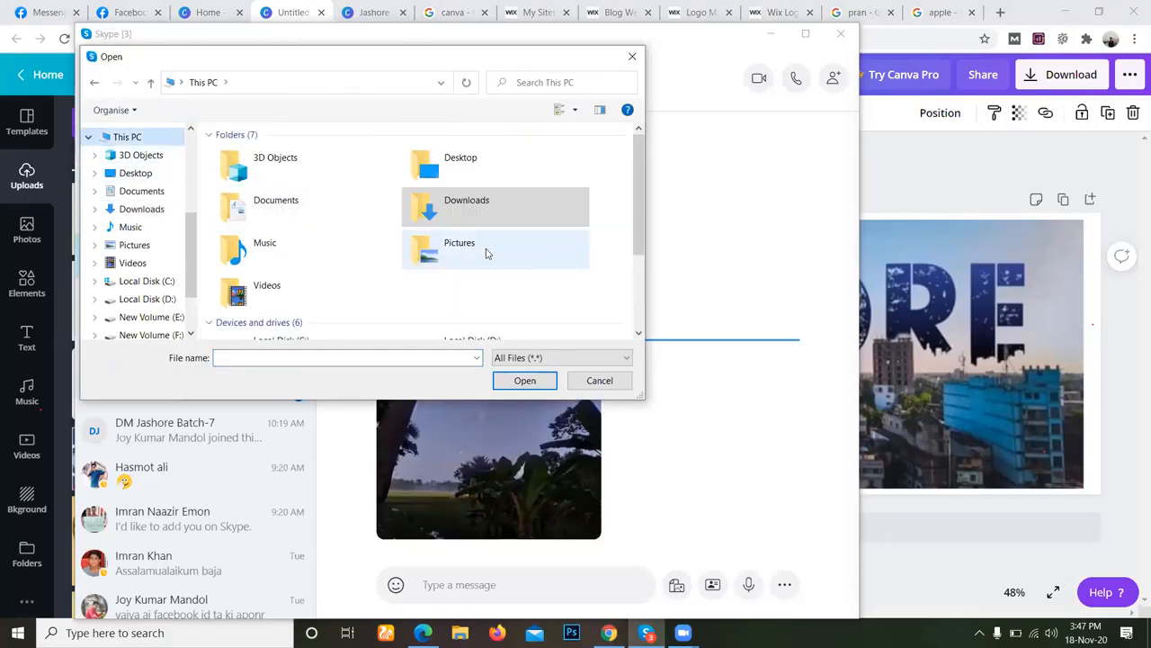
double_click(514, 173)
scroll(537, 247, "down", 1)
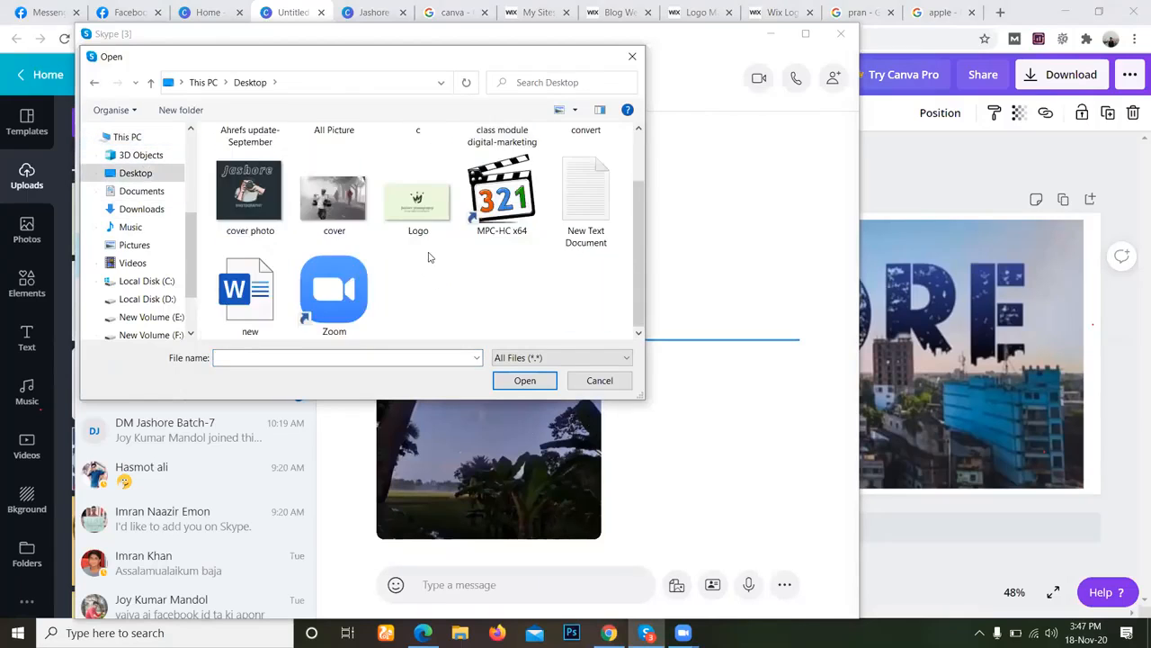
left_click(418, 194)
left_click(520, 380)
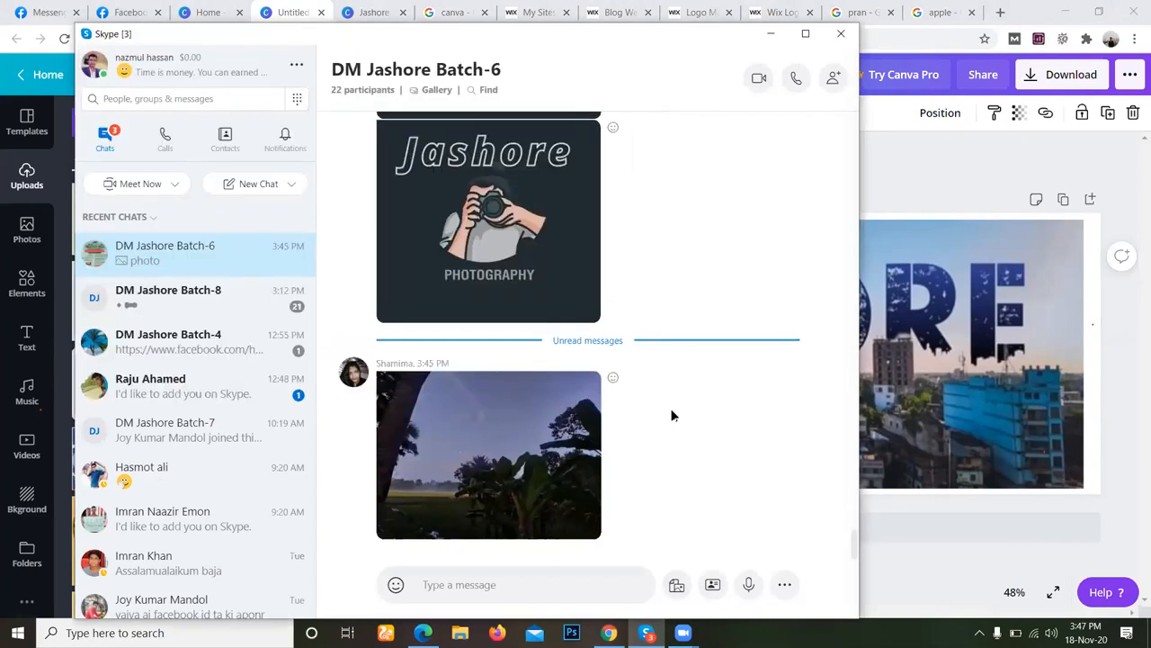
left_click(785, 583)
Return to the Canva design and move the logo card closer to the cover's upper-left corner.
left_click(609, 632)
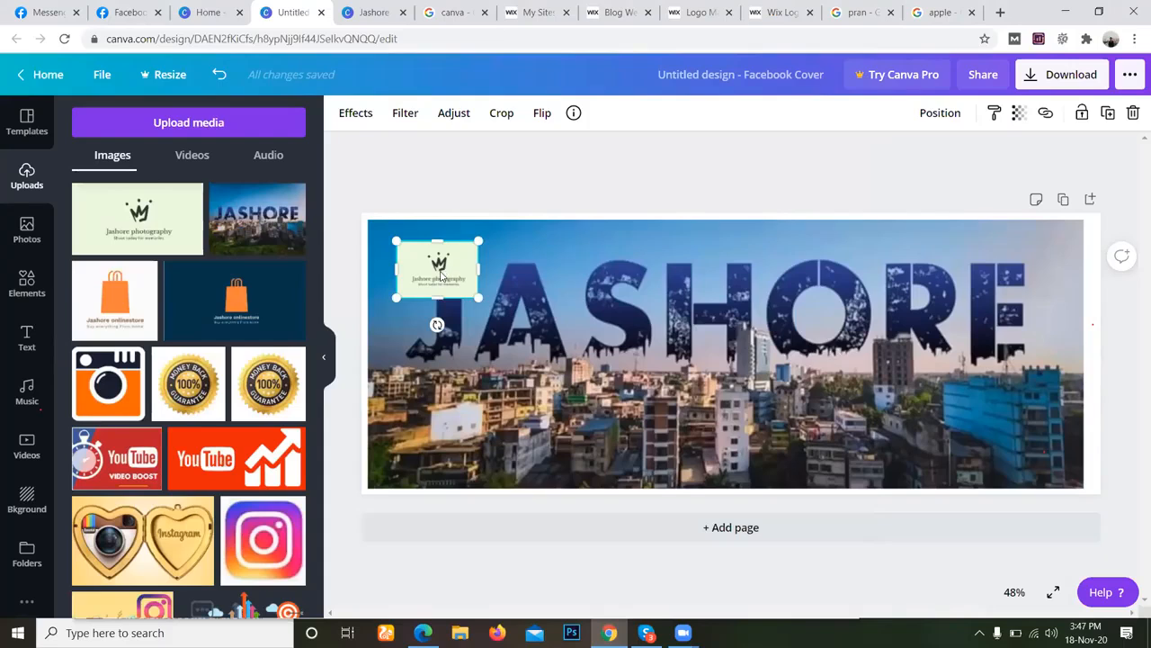
left_click_drag(441, 276, 420, 262)
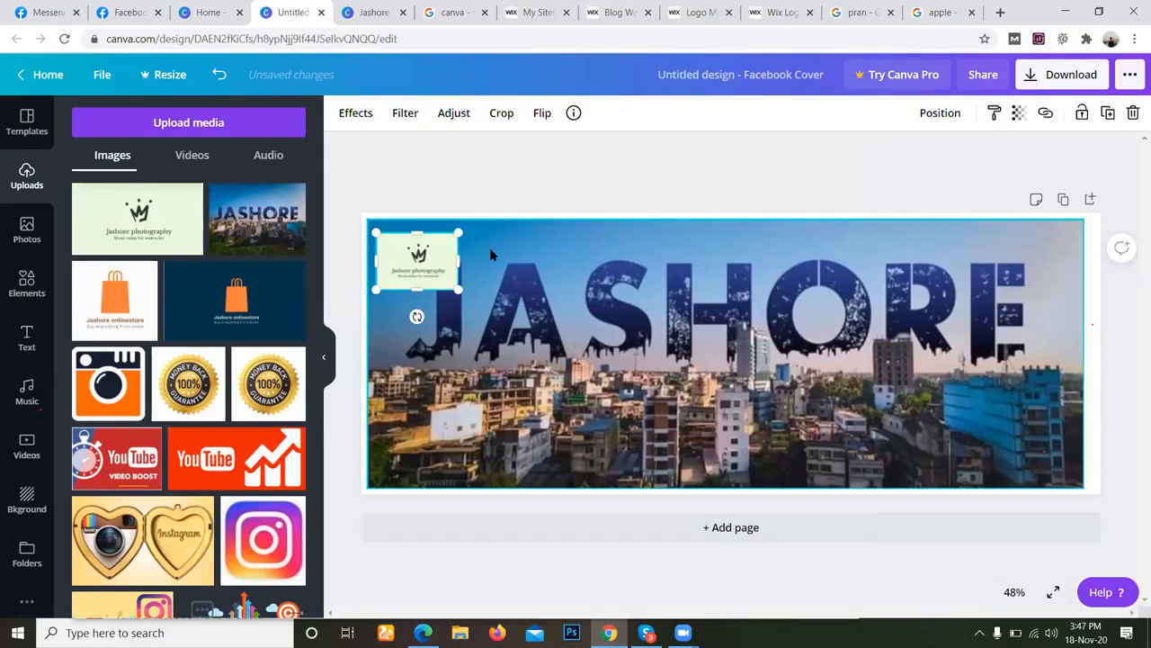
left_click(540, 273)
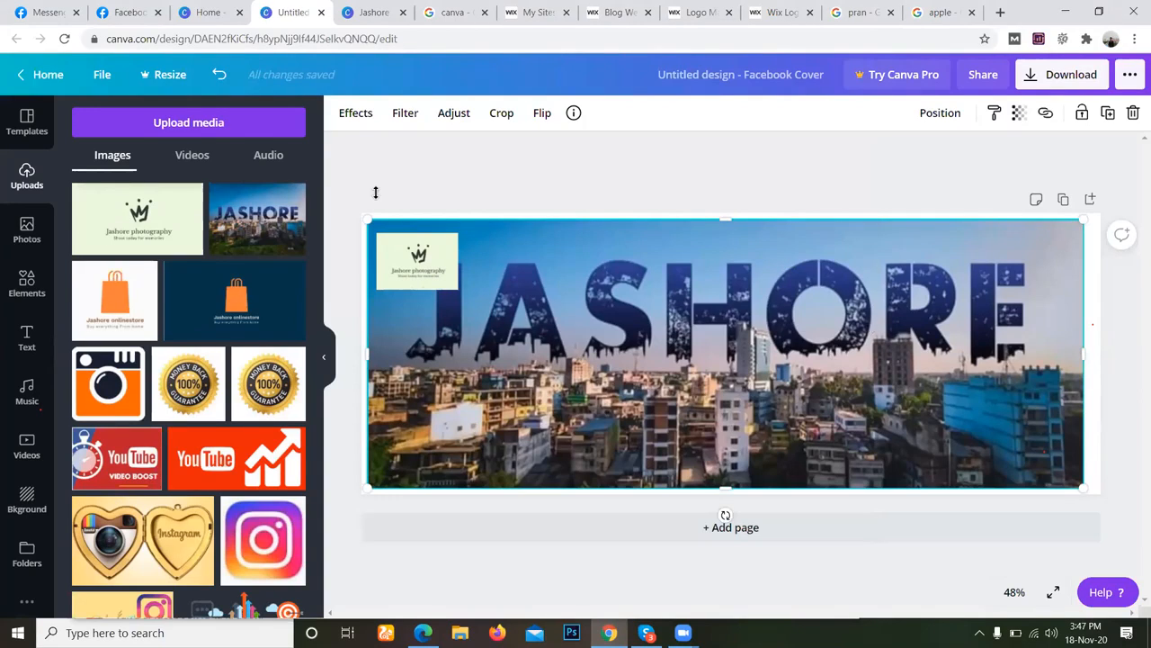
left_click(30, 235)
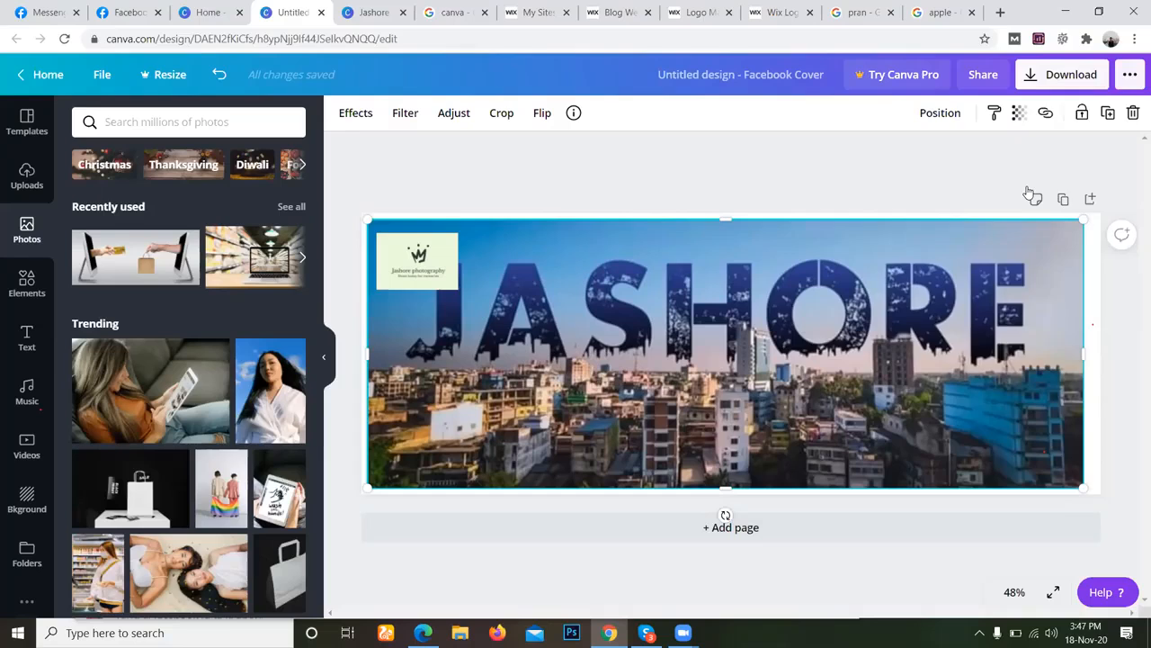
Download the Facebook cover with the logo as a JPG and dismiss the referral message.
left_click(994, 185)
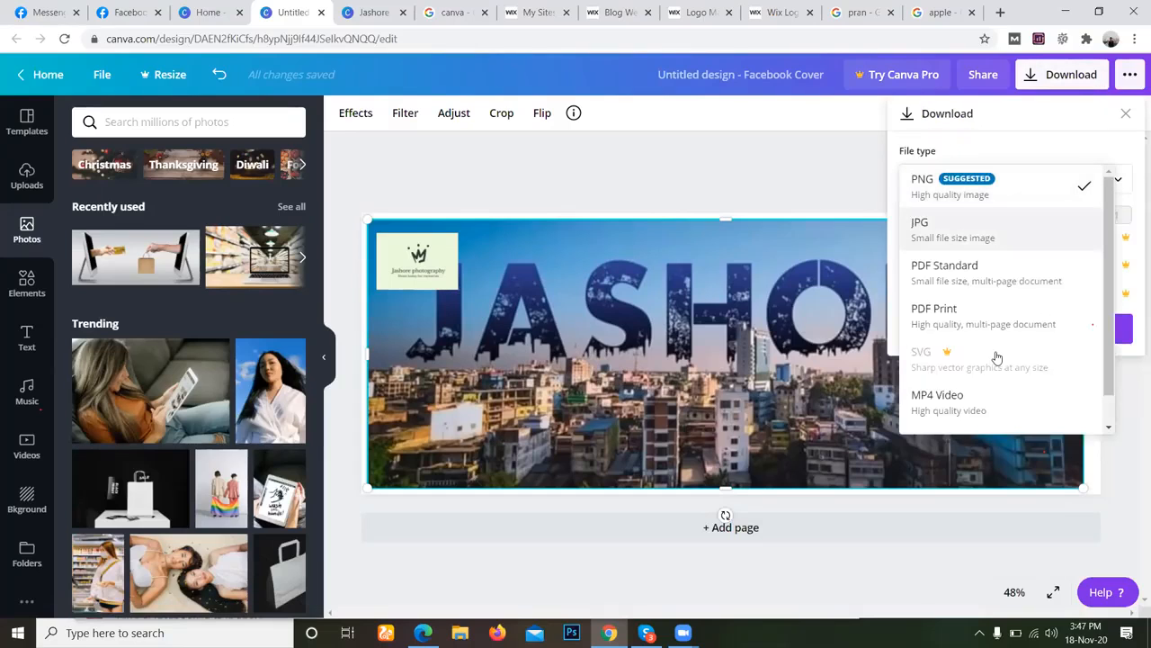
left_click(1005, 236)
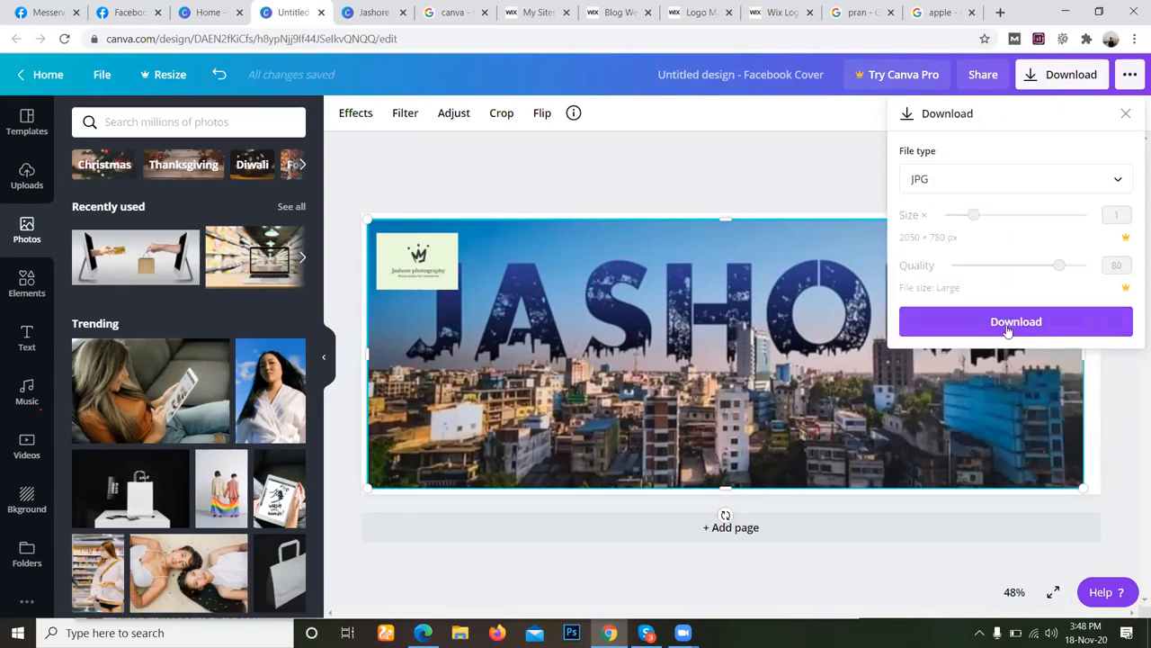
left_click(1008, 331)
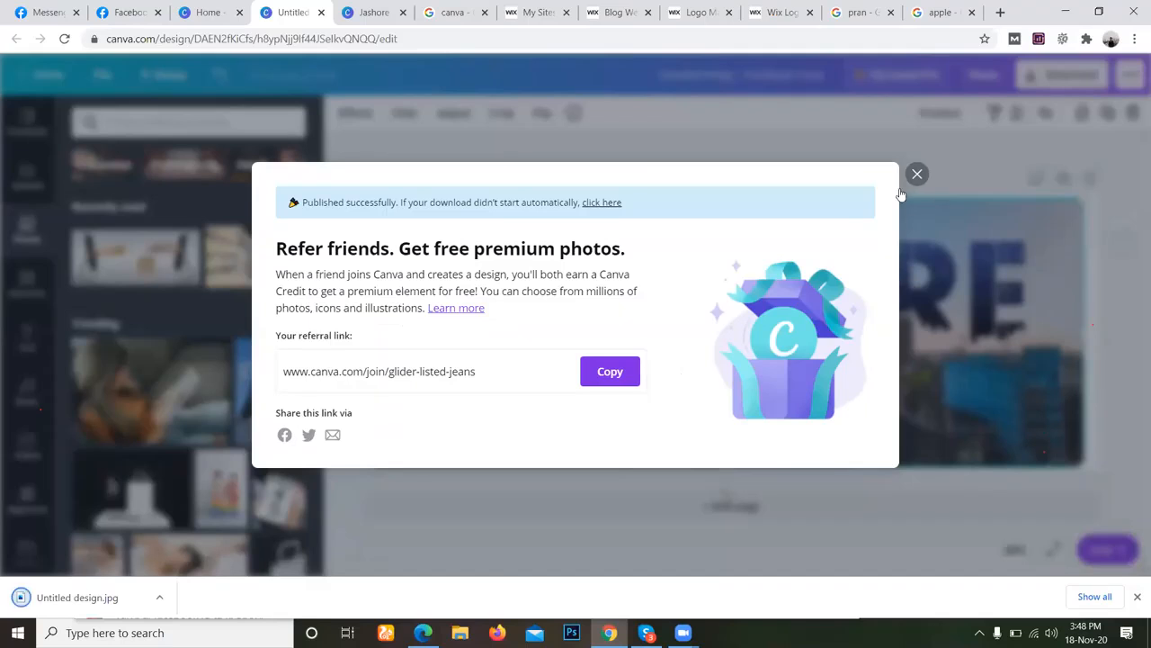
left_click(676, 122)
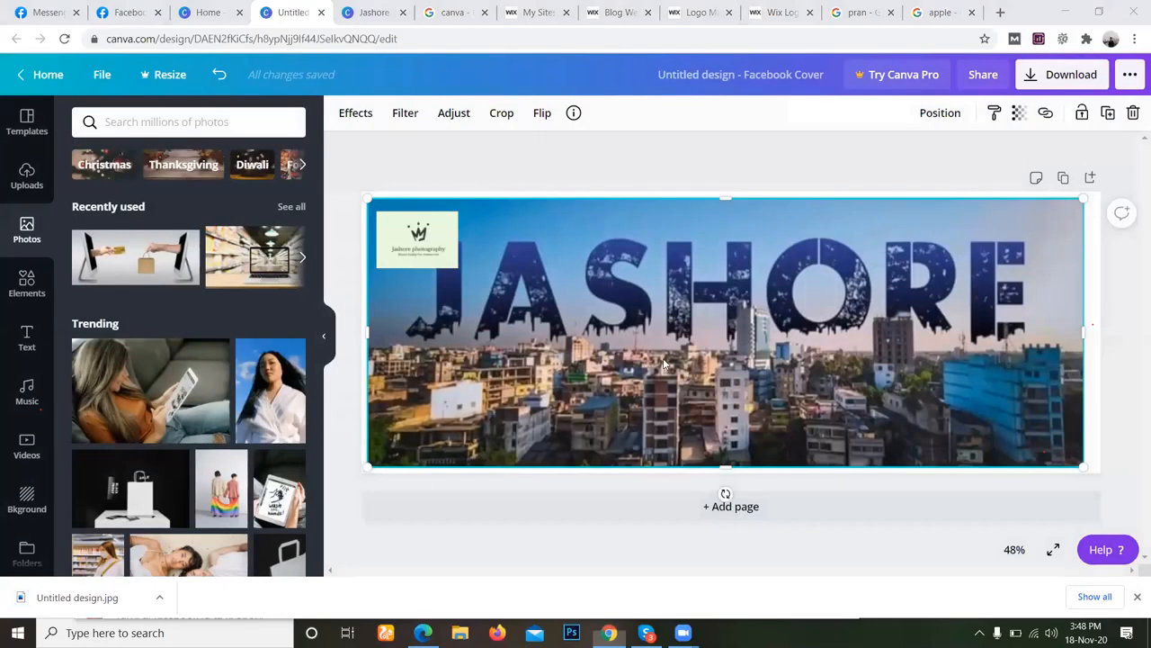
Remove the logo card from the cover and download the skyline-only version as a JPG.
key("ctrl+z")
key("ctrl+z")
left_click(1061, 74)
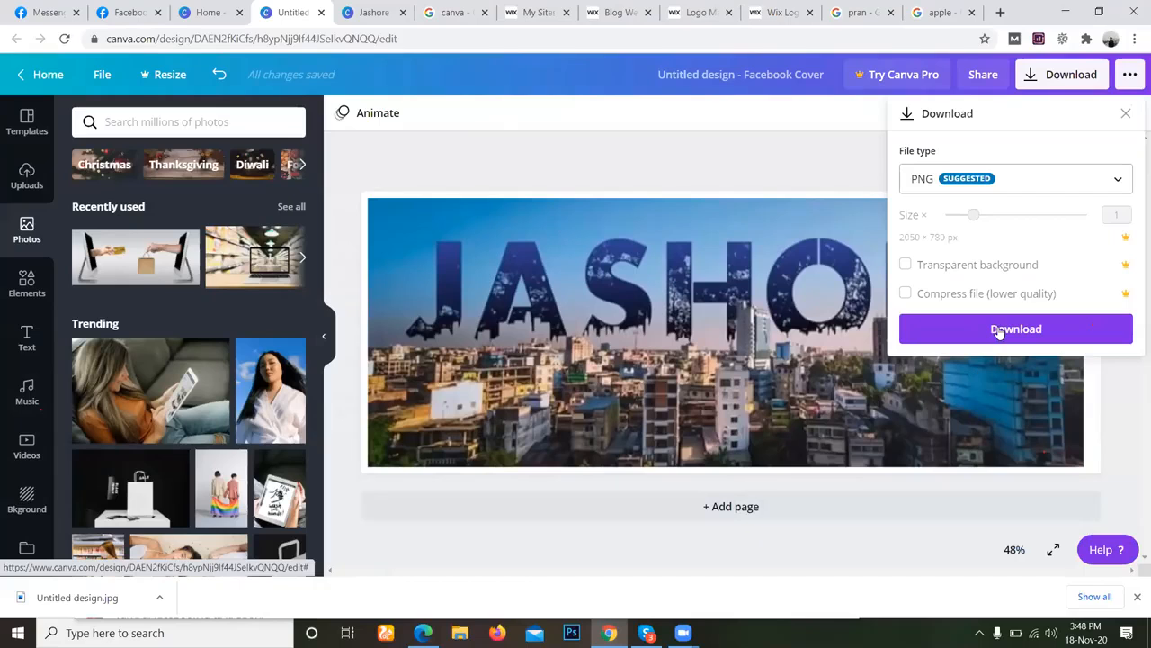
left_click(1016, 178)
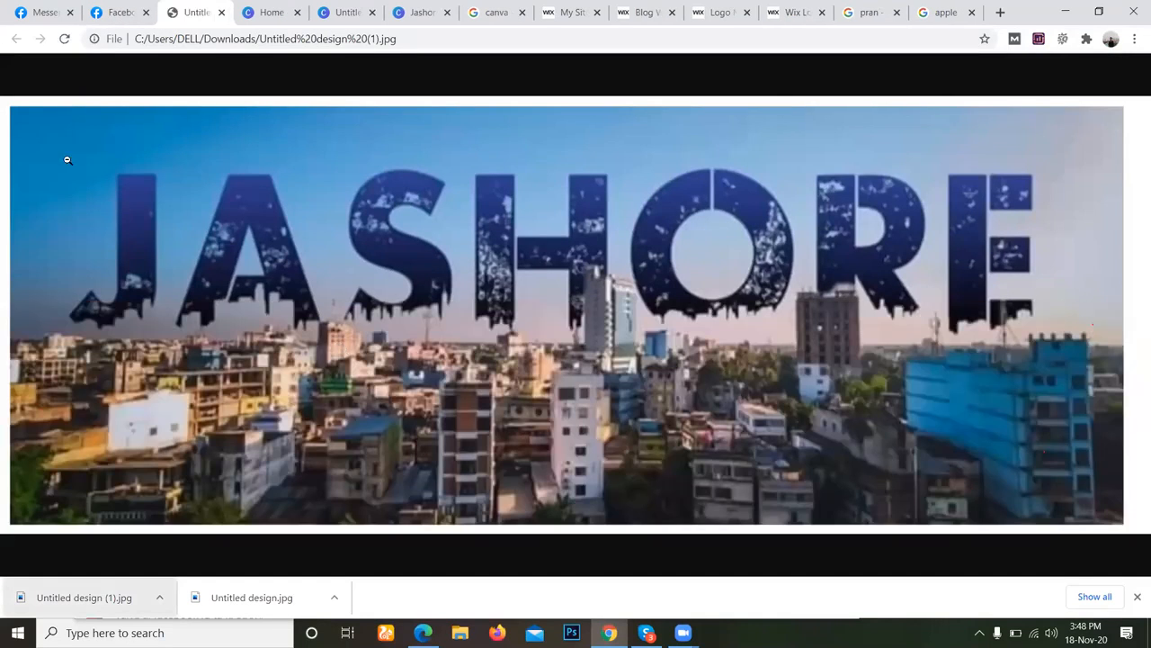
Examine the downloaded Untitled design (1).jpg in the browser, both enlarged and fitted to the window.
left_click(1038, 379)
scroll(178, 235, "up", 1)
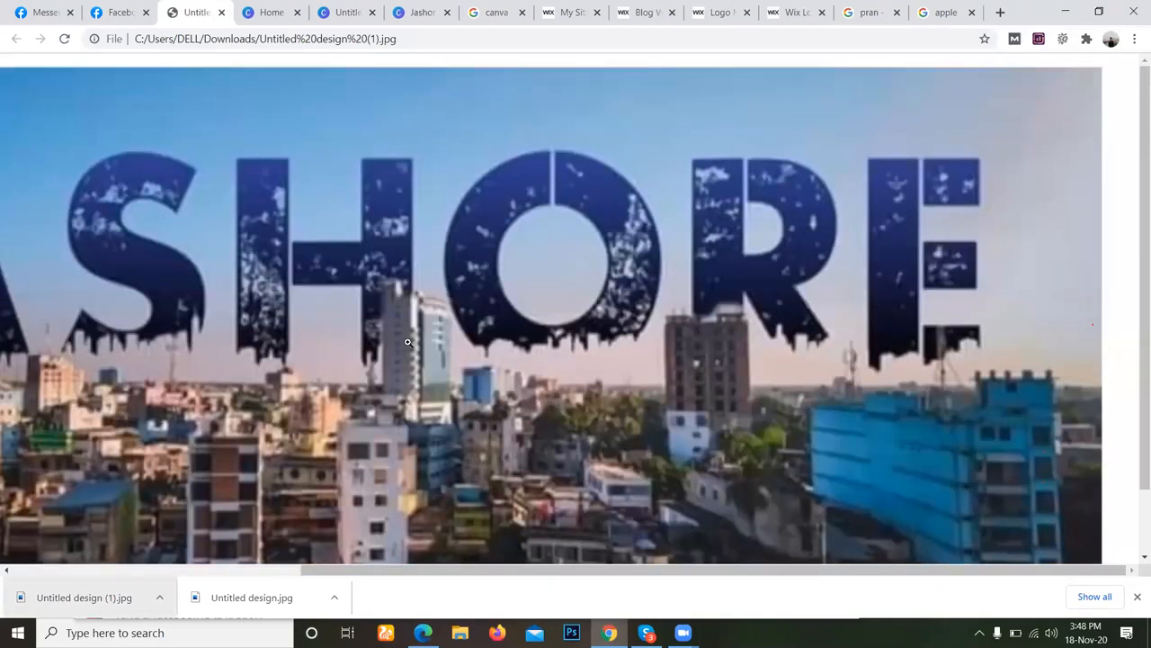
left_click(407, 342)
left_click(1137, 597)
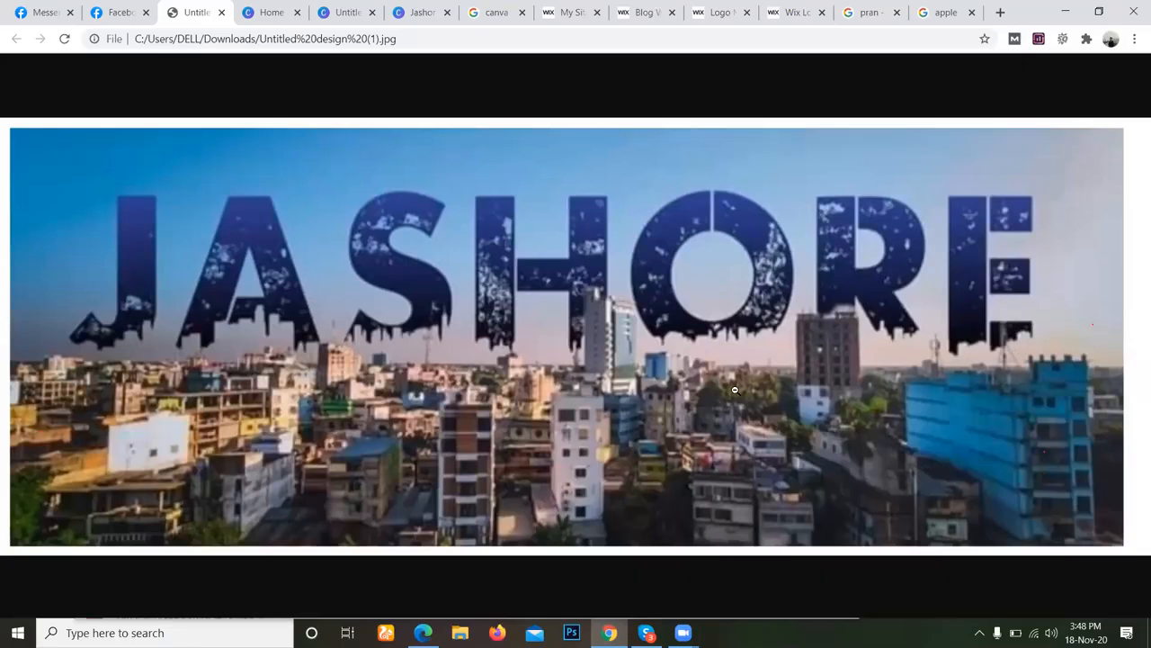
left_click(735, 389)
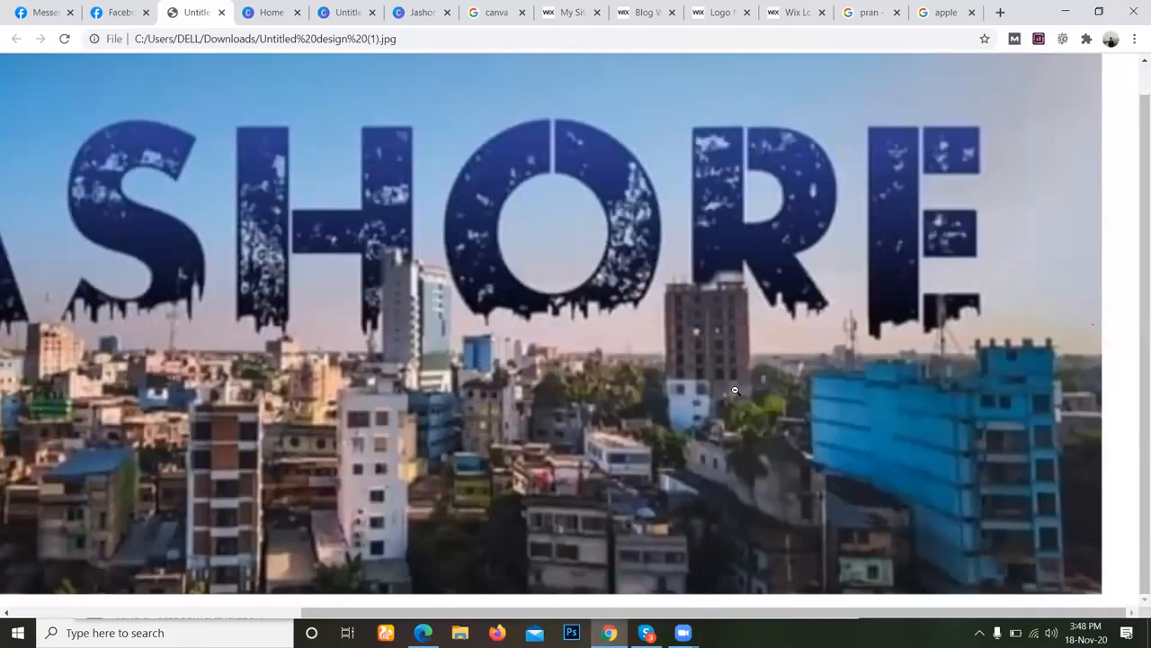
left_click(236, 239)
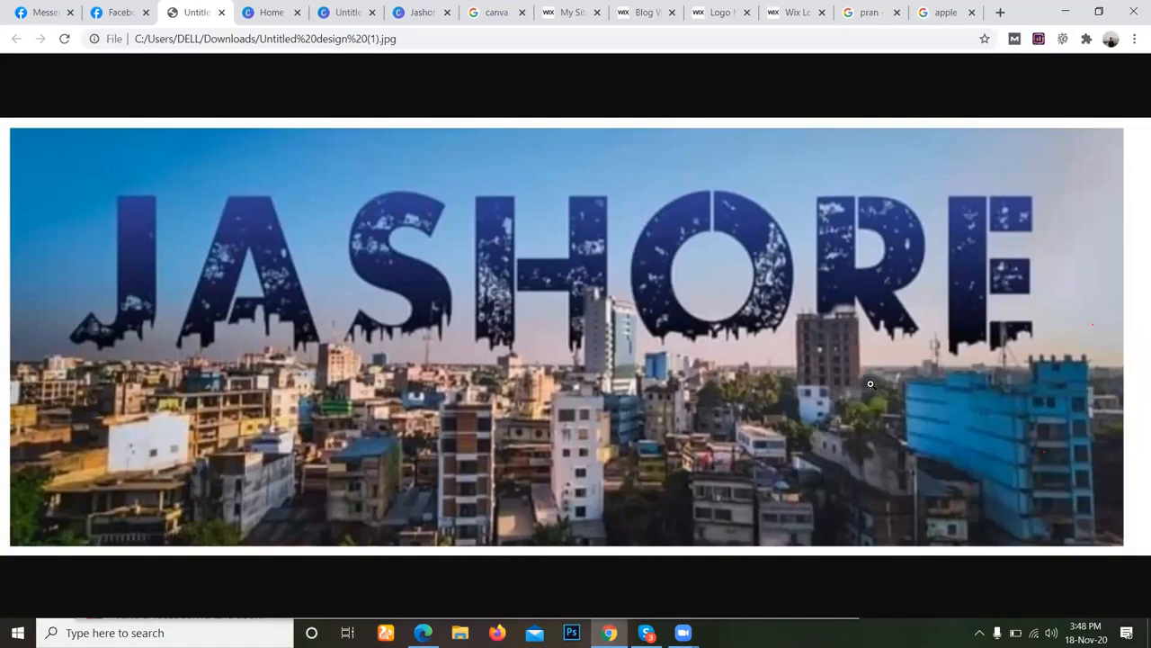
left_click(239, 40)
triple_click(241, 40)
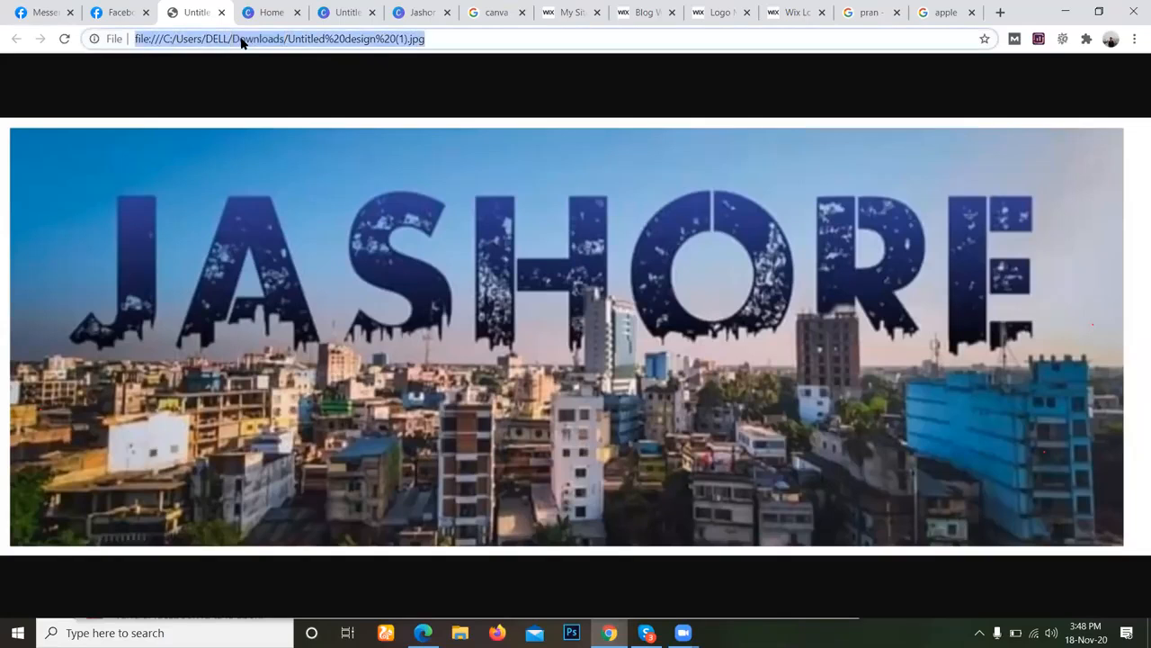
key("BackSpace")
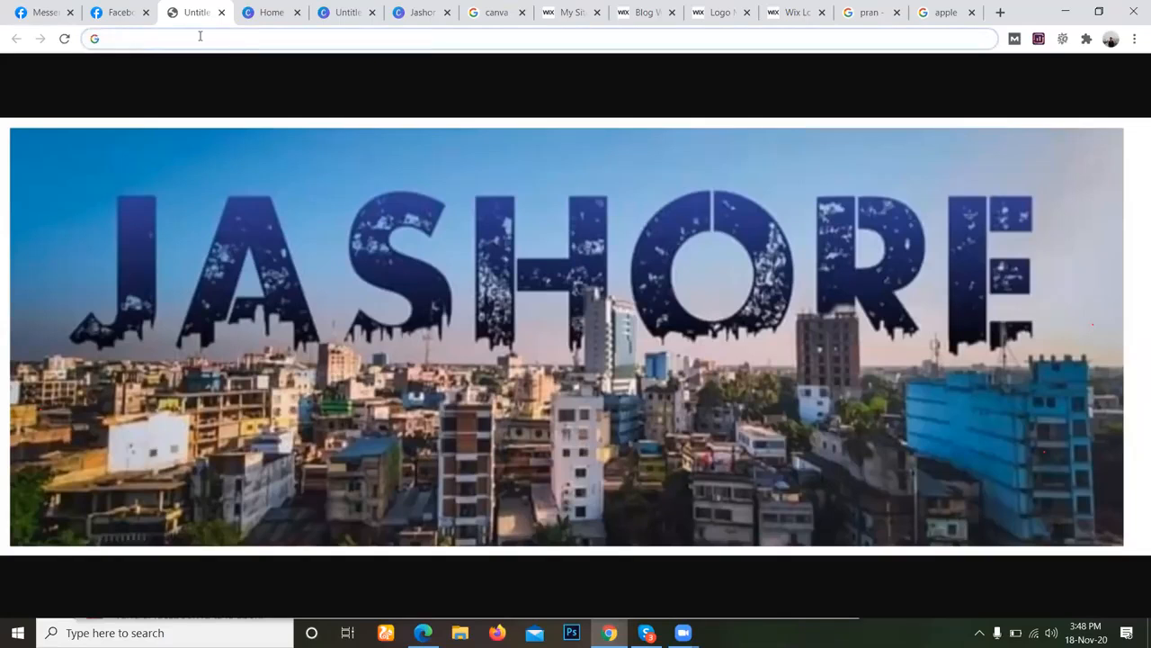
left_click(65, 38)
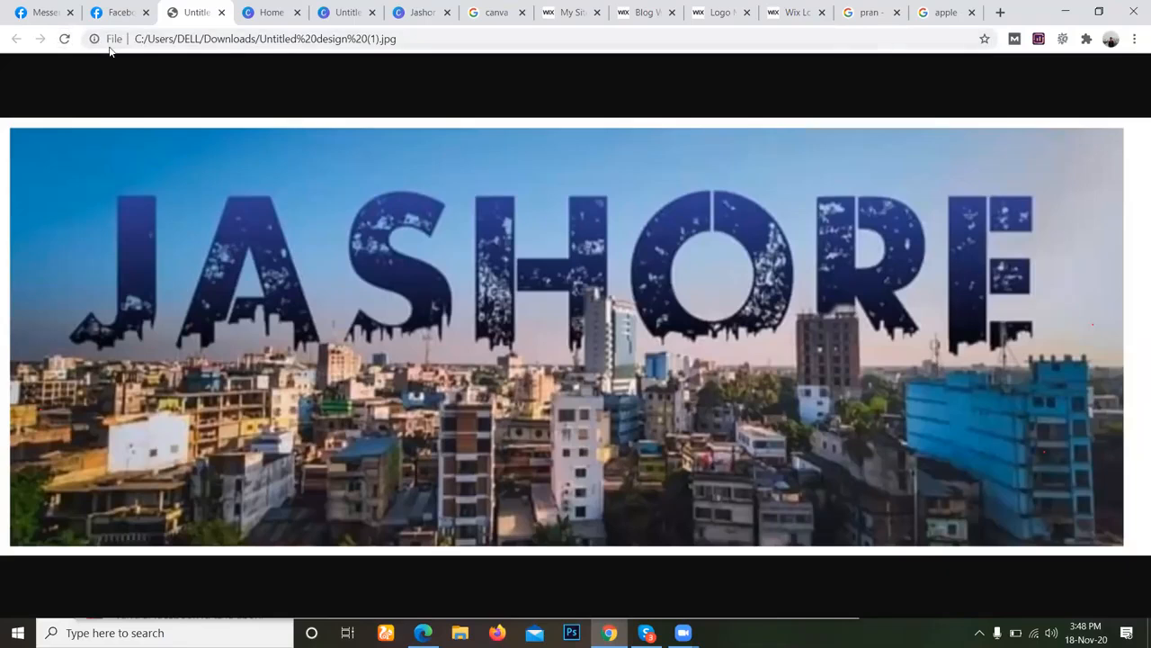
left_click(111, 38)
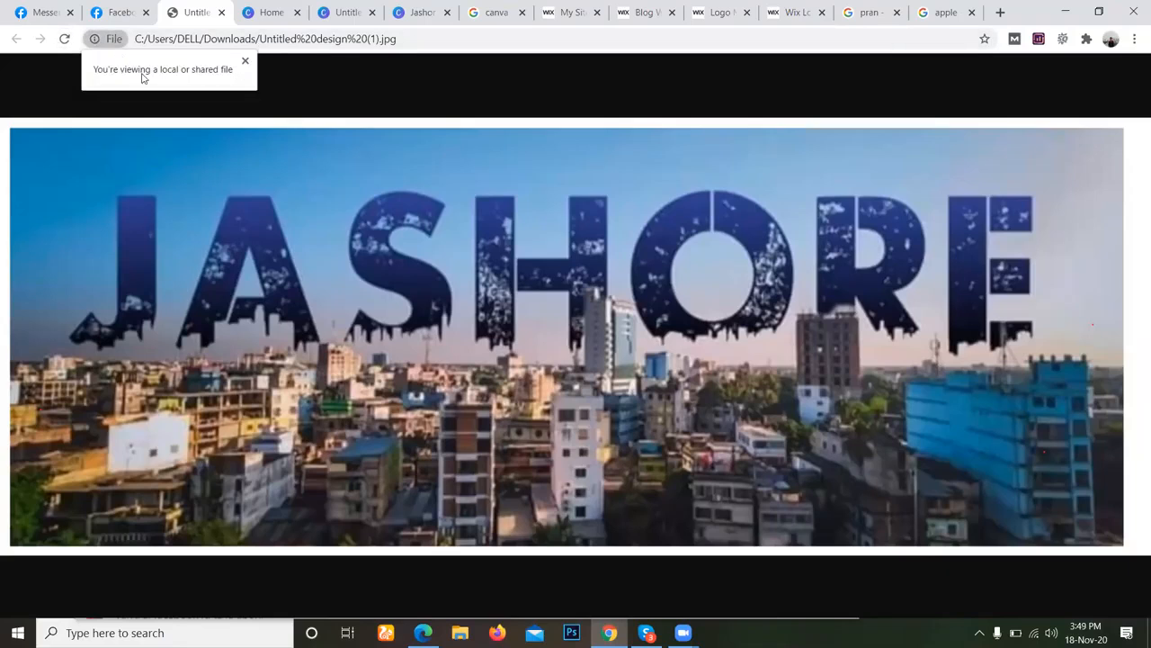
left_click(246, 63)
mouse_move(154, 180)
left_mouse_down()
mouse_move(423, 310)
mouse_move(159, 184)
left_mouse_up()
left_click_drag(372, 240, 379, 244)
left_click(378, 245)
left_click(383, 255)
left_click(388, 265)
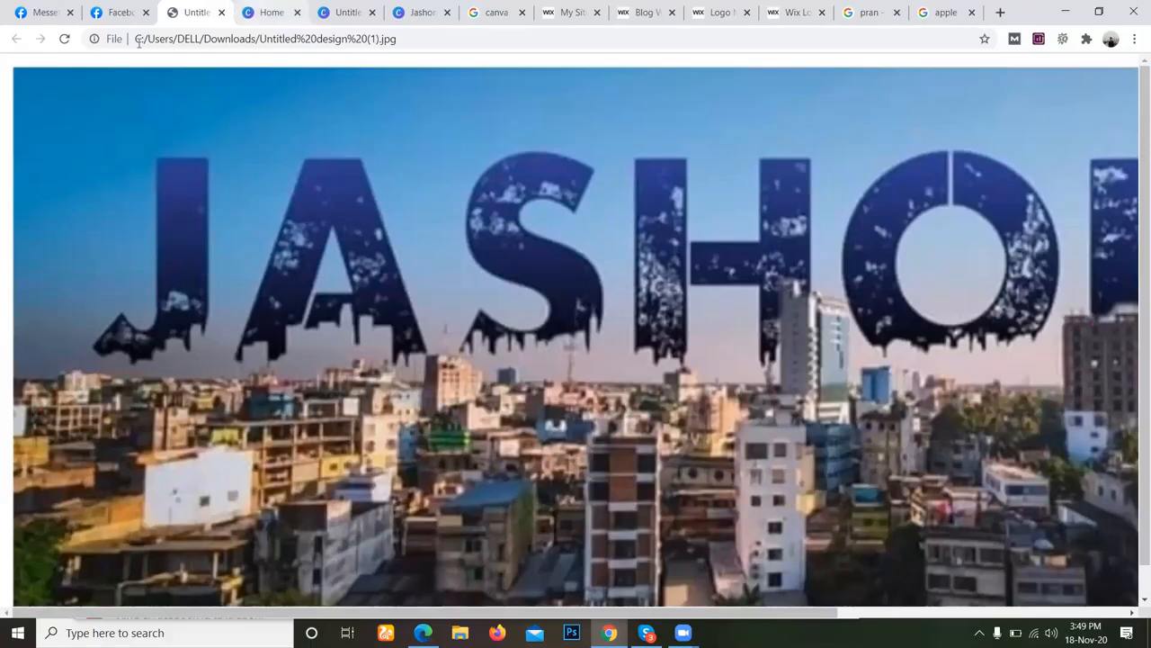
Return to the Facebook page setup, upload c from the Desktop as cover photo and reposition it to show the JASHORE lettering.
key("ctrl+shift+Tab")
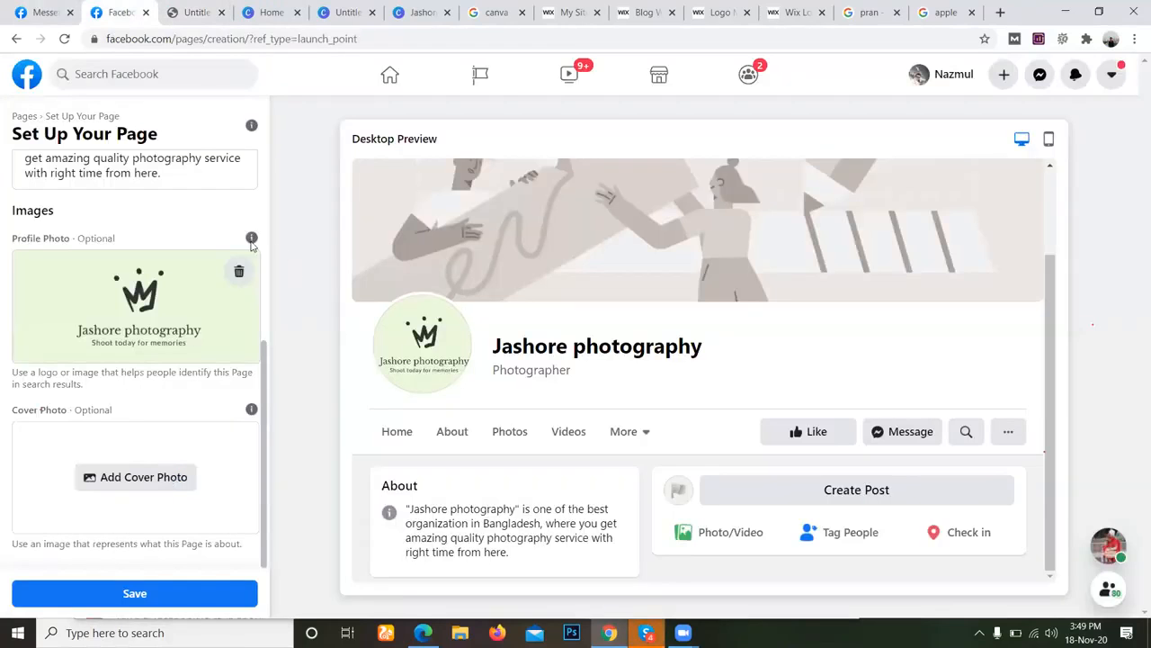
left_click(171, 478)
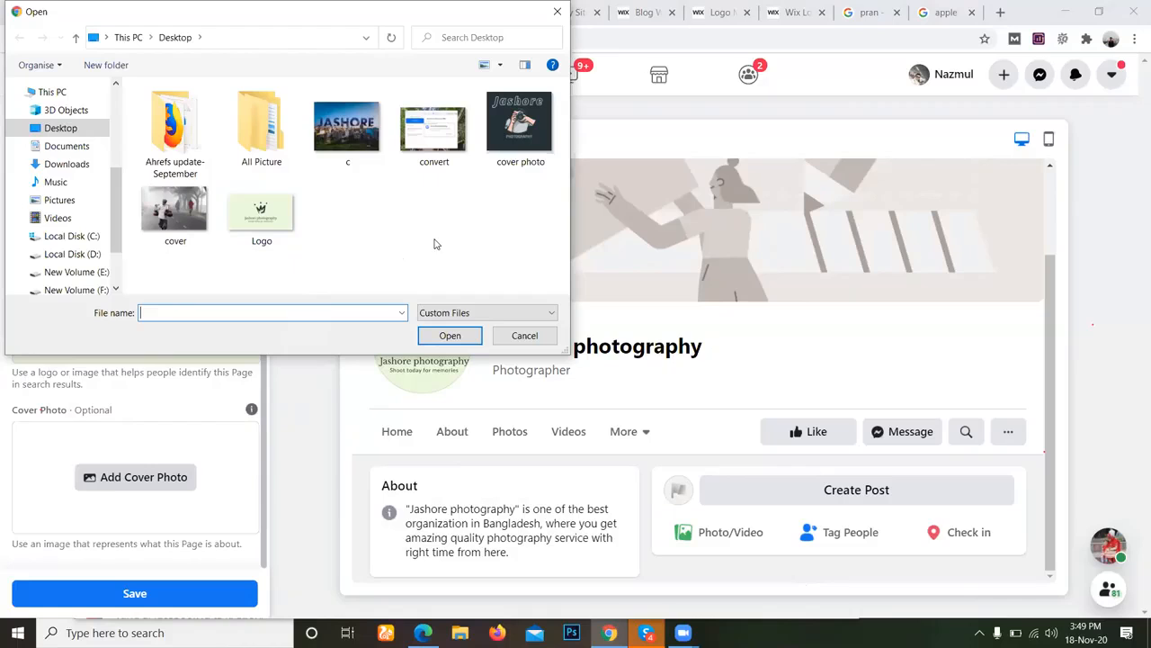
left_click(347, 140)
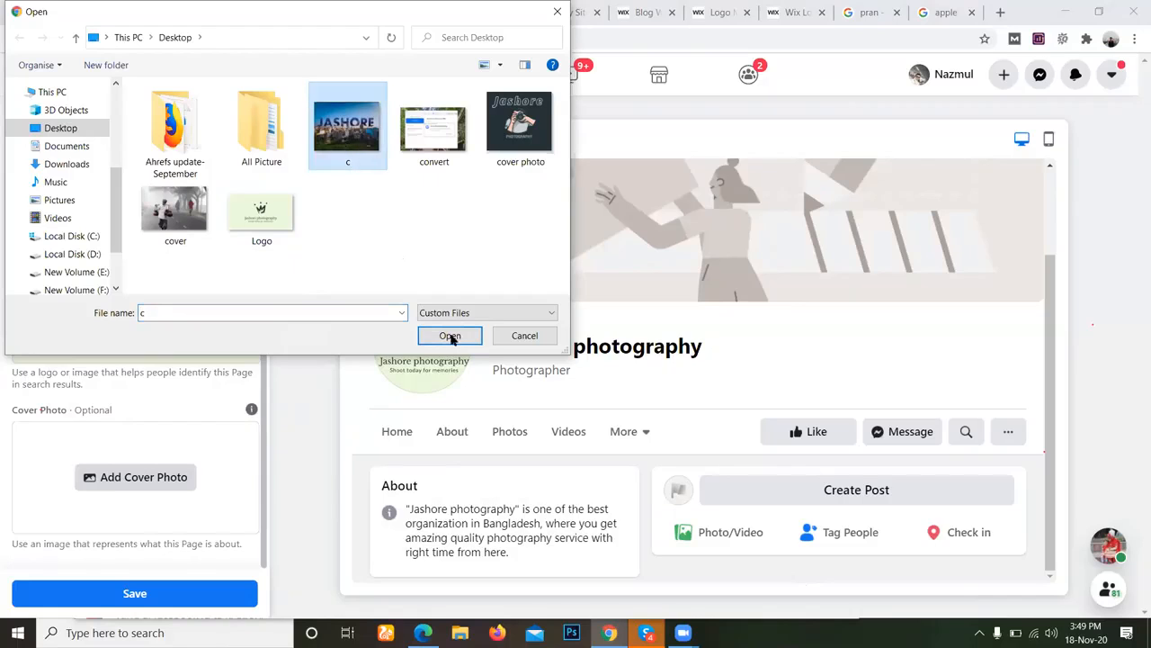
left_click(450, 336)
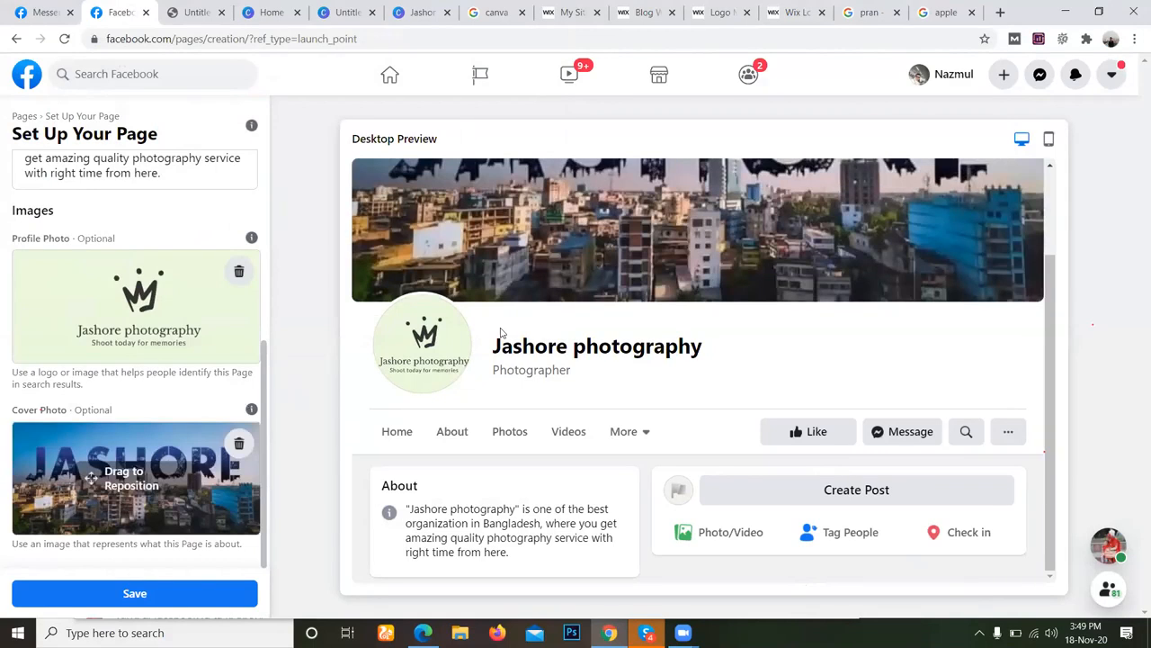
left_click_drag(189, 480, 193, 498)
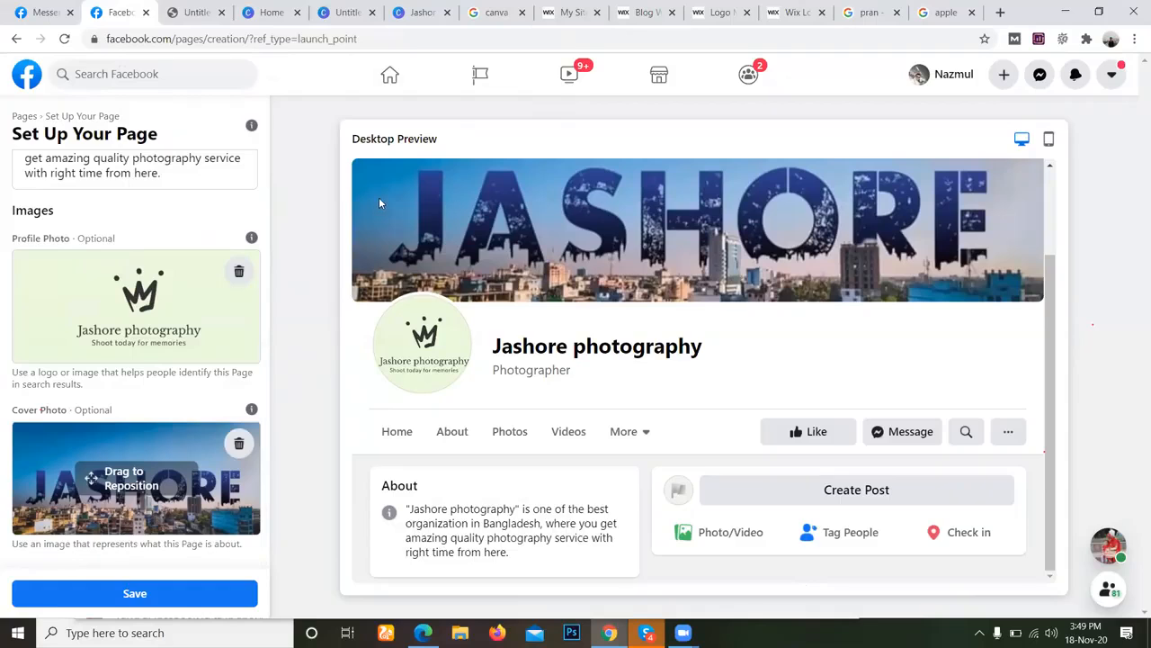
Replace the page's cover photo with the logo version, Untitled design, from the Downloads folder.
left_click(239, 443)
left_click(159, 486)
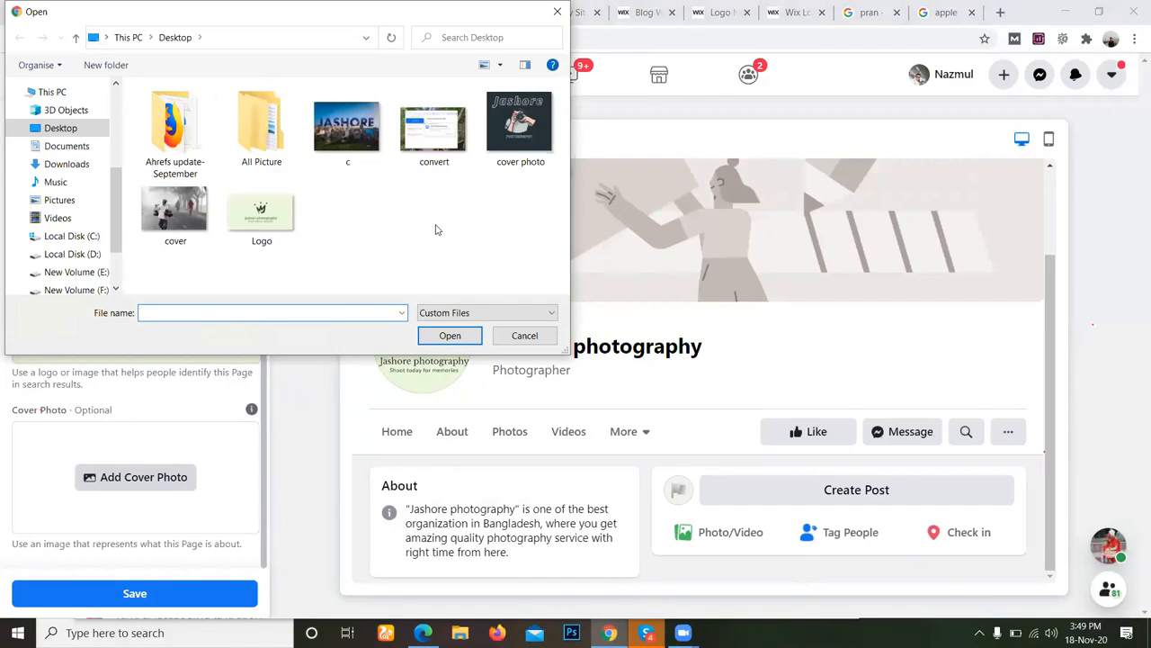
left_click(68, 165)
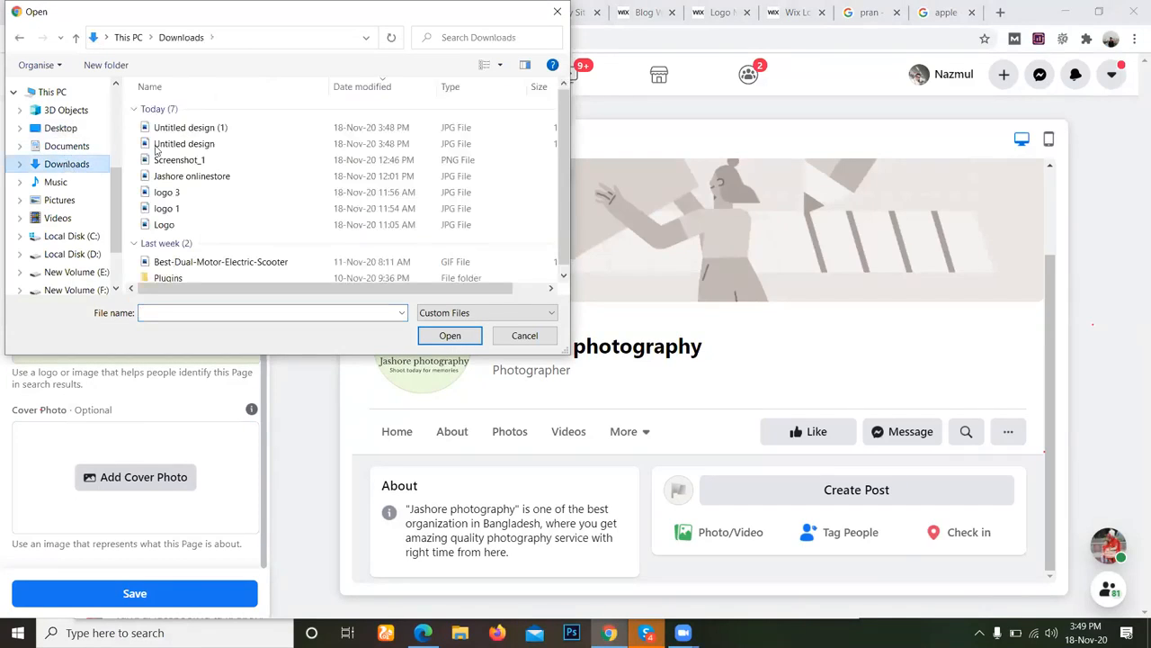
left_click(481, 72)
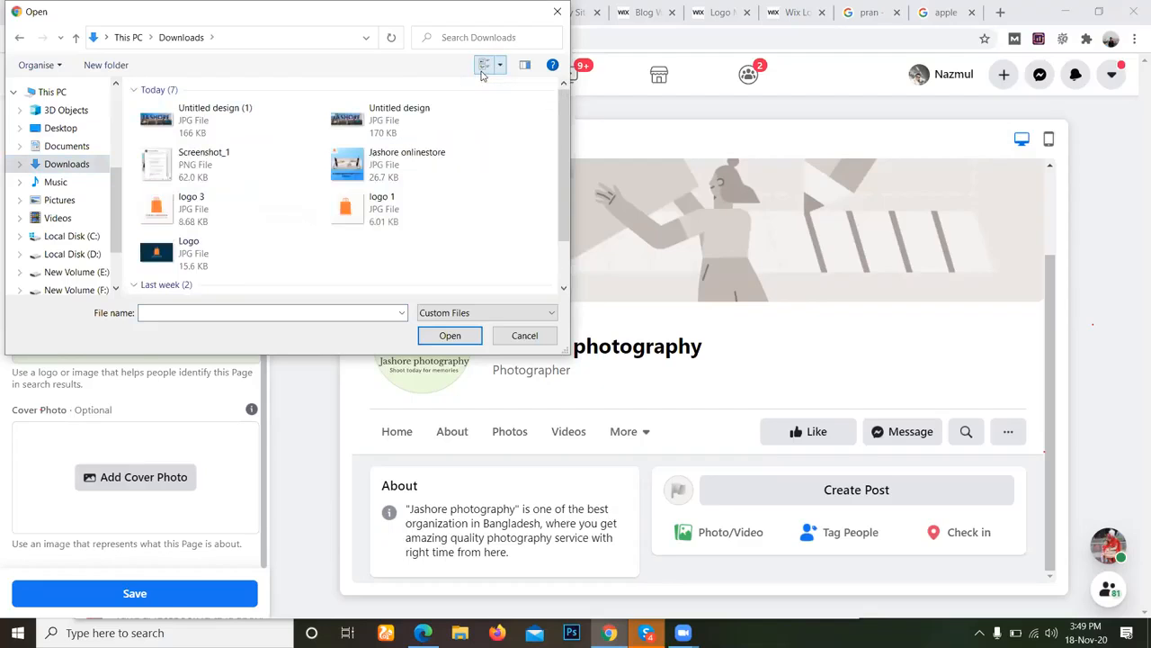
left_click(411, 112)
left_click(448, 335)
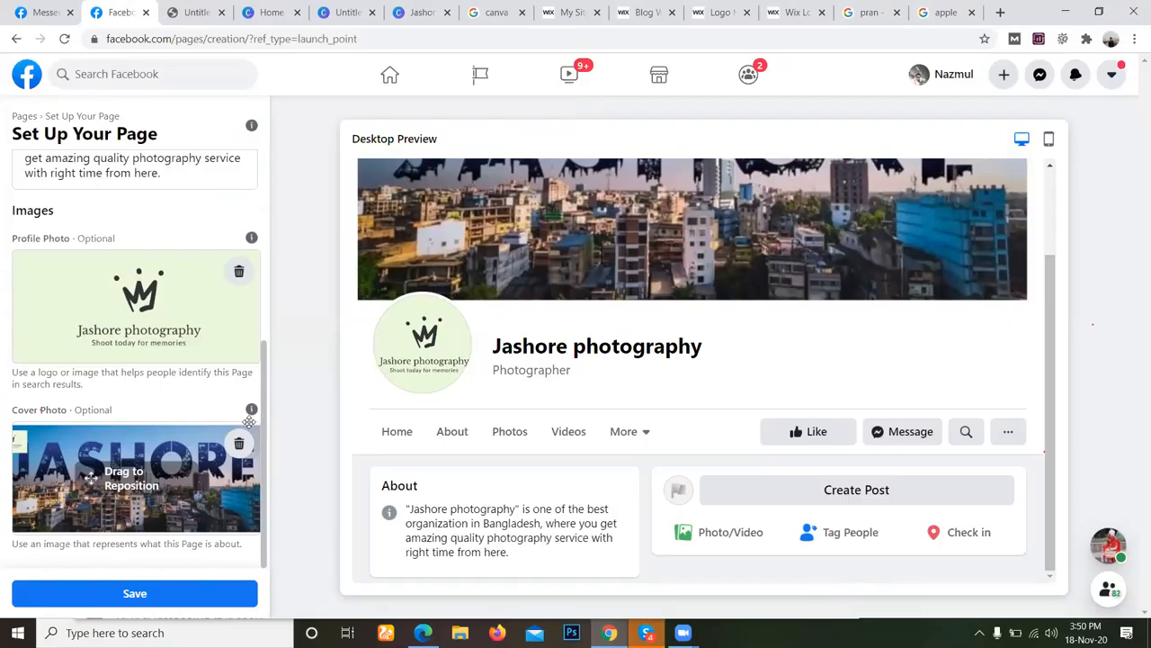
Reposition the new cover photo so the logo card and the full JASHORE lettering are in frame.
left_click_drag(191, 467, 225, 509)
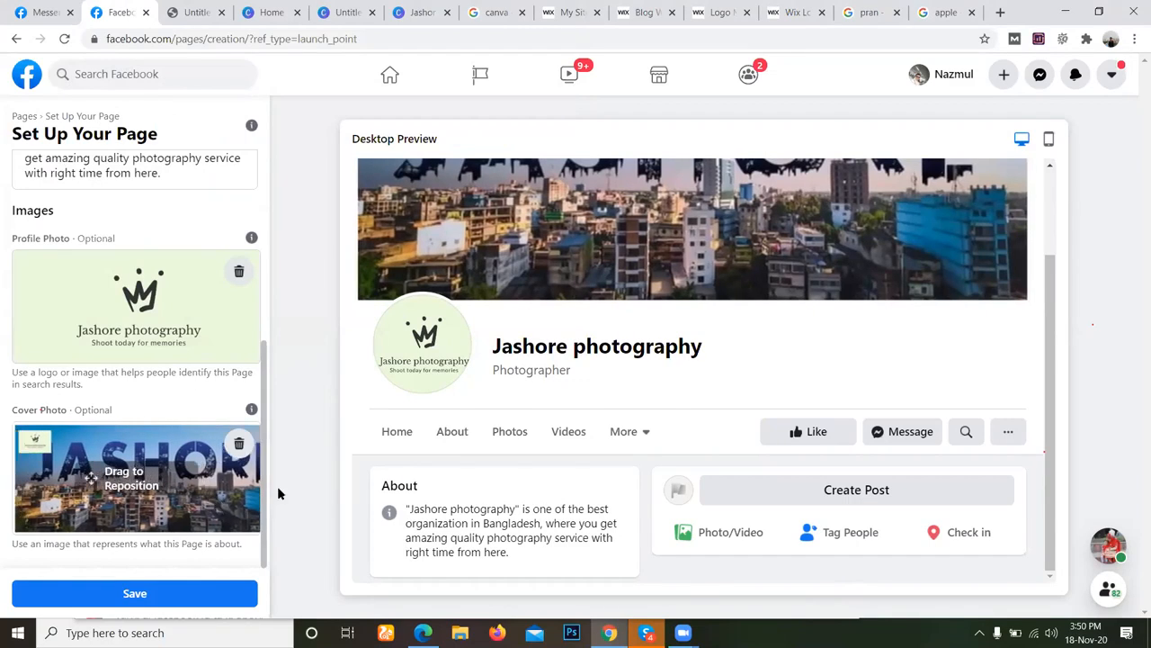
scroll(687, 432, "up", 2)
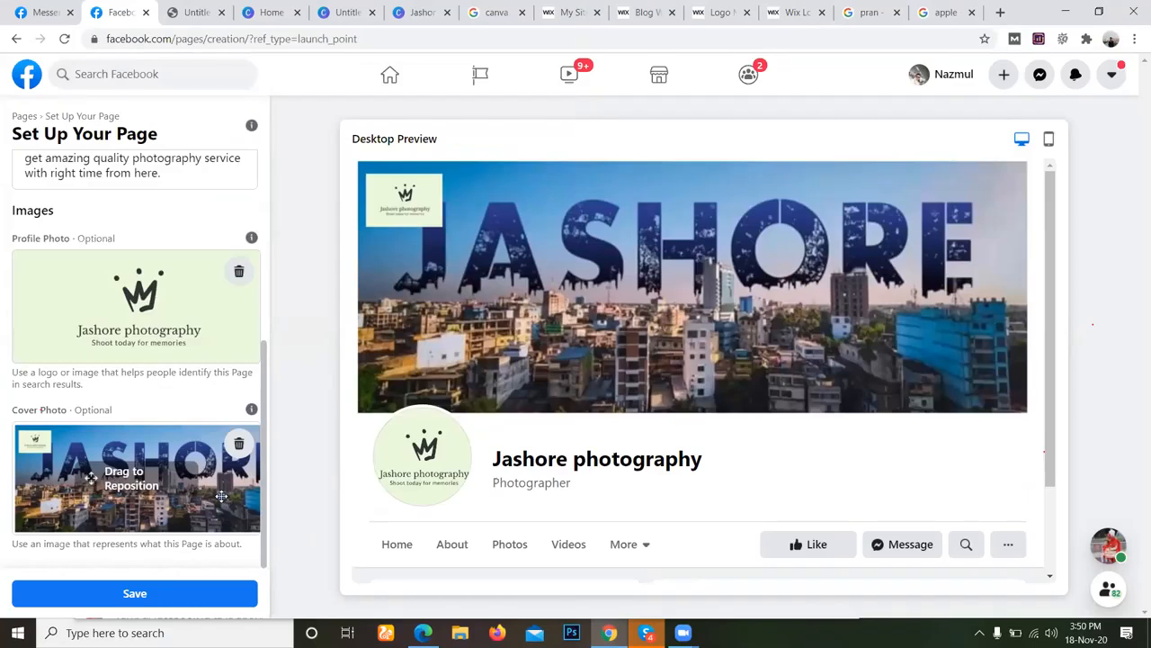
left_click_drag(221, 495, 222, 496)
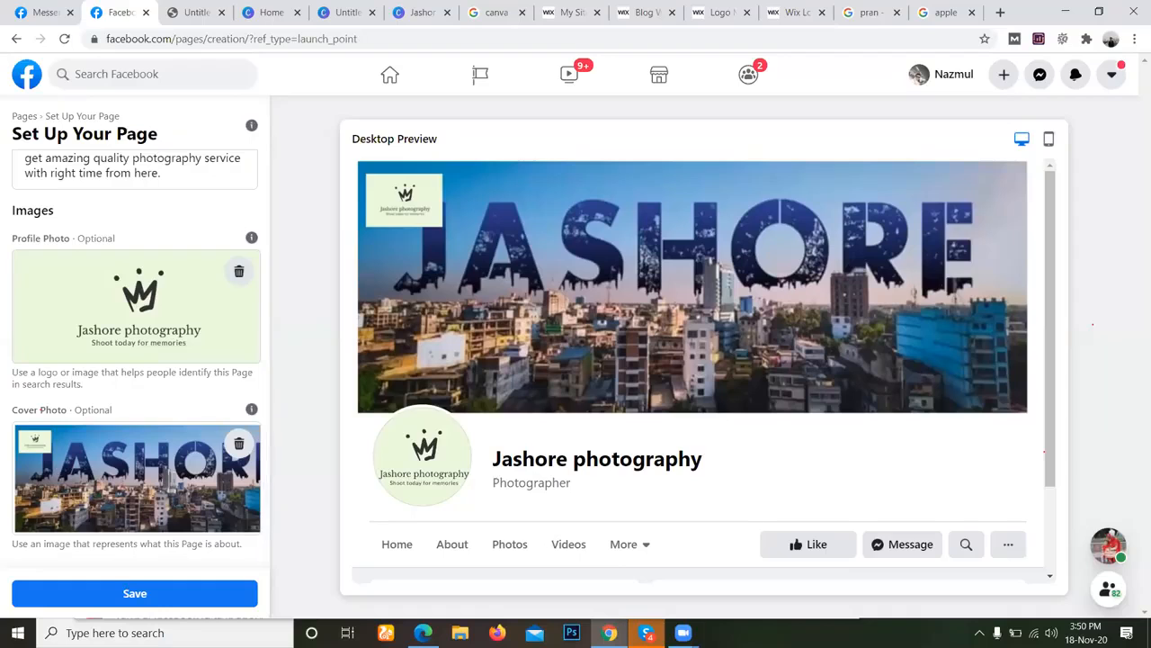
Check the latest photo in the DM Jashore Batch-6 chat in Skype, return to Facebook in Chrome and save the page setup.
left_click(642, 629)
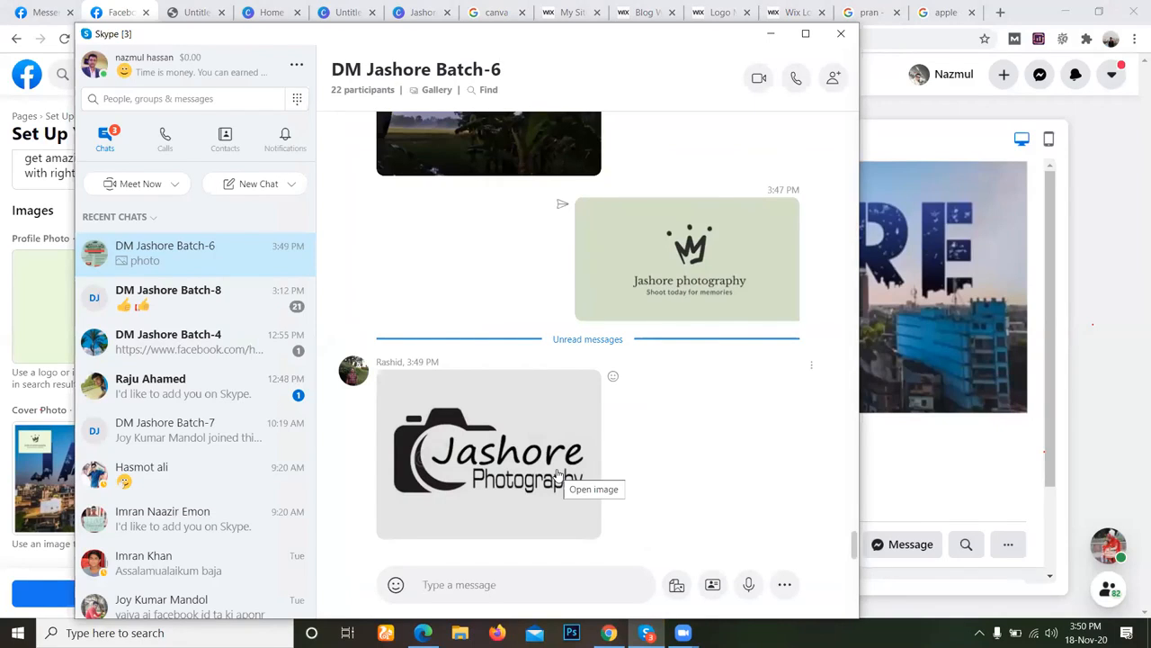
left_click(609, 633)
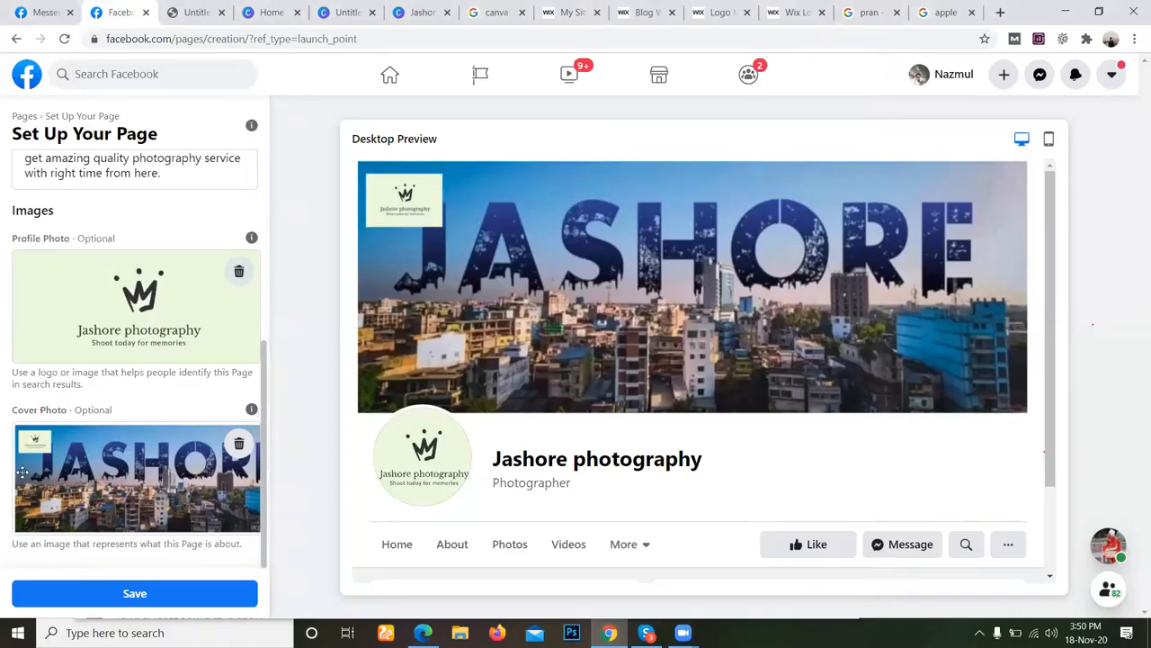
left_click(149, 596)
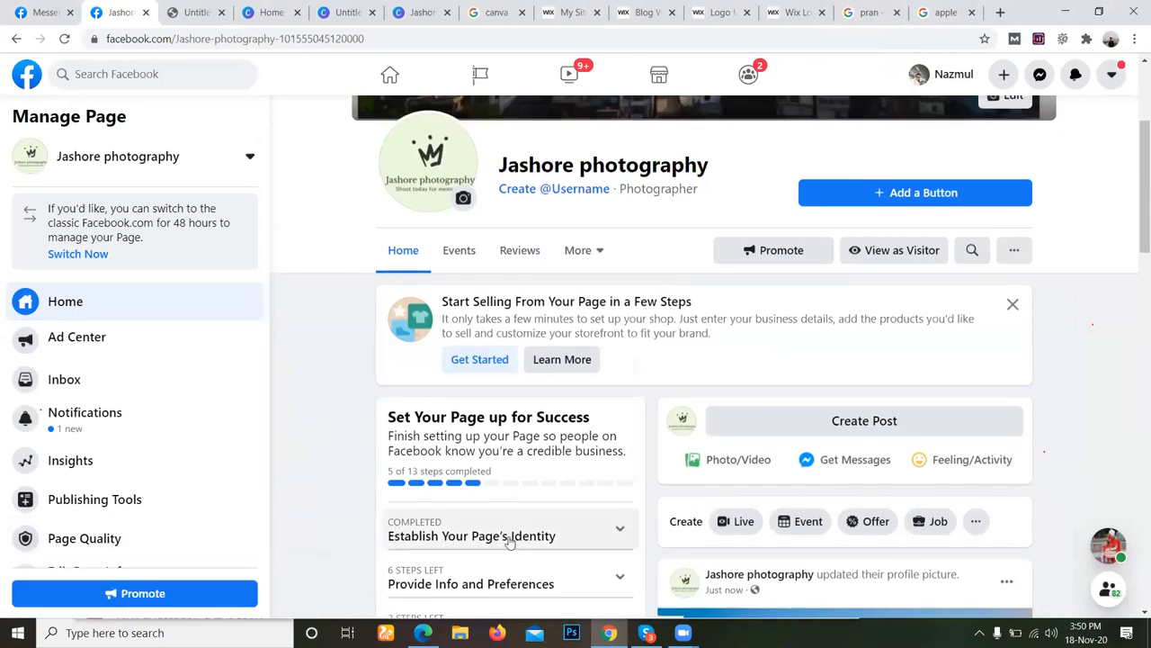
scroll(509, 540, "up", 3)
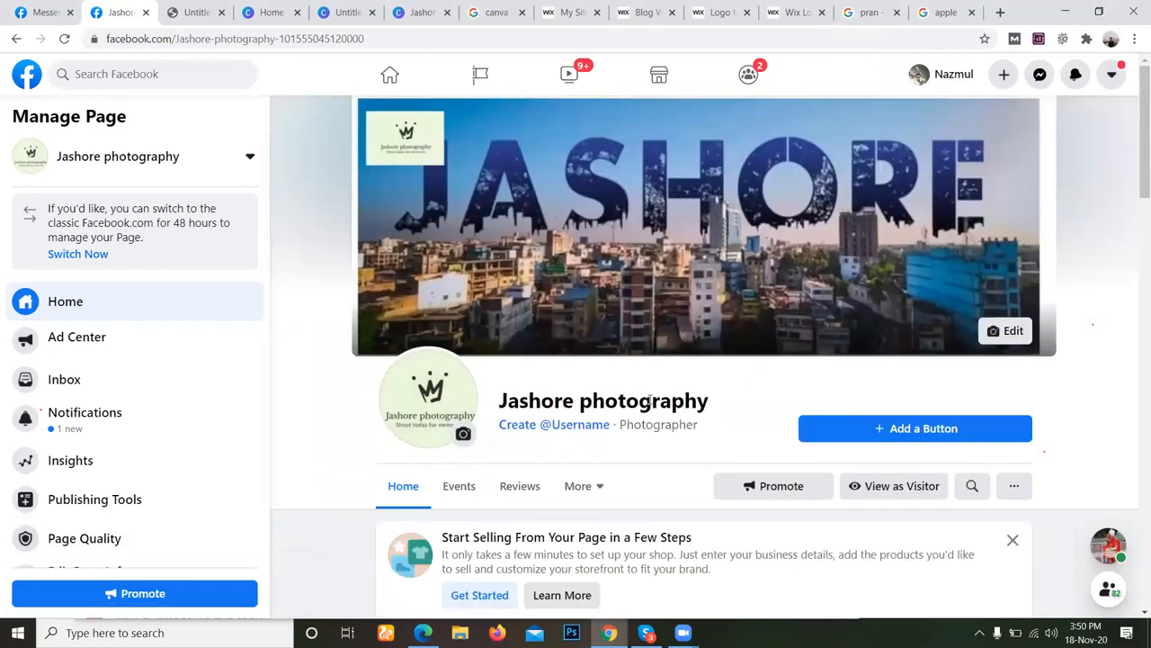
Expand Establish Your Page's Identity and Provide Info and Preferences in the page's setup checklist.
scroll(648, 400, "down", 3)
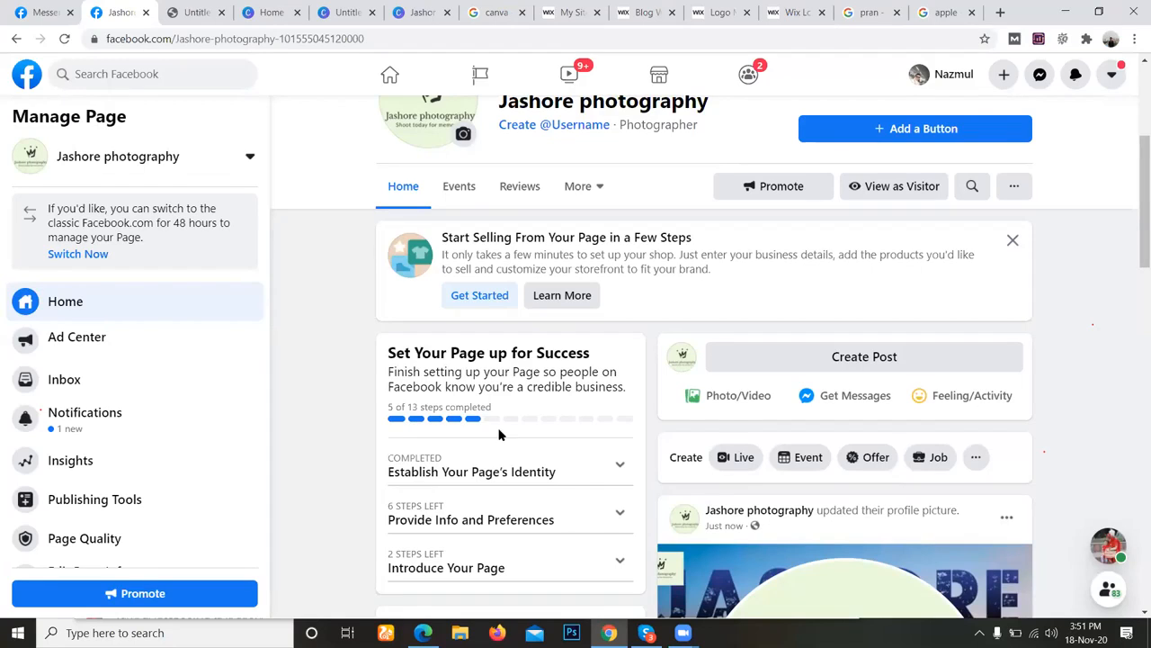
scroll(330, 458, "down", 1)
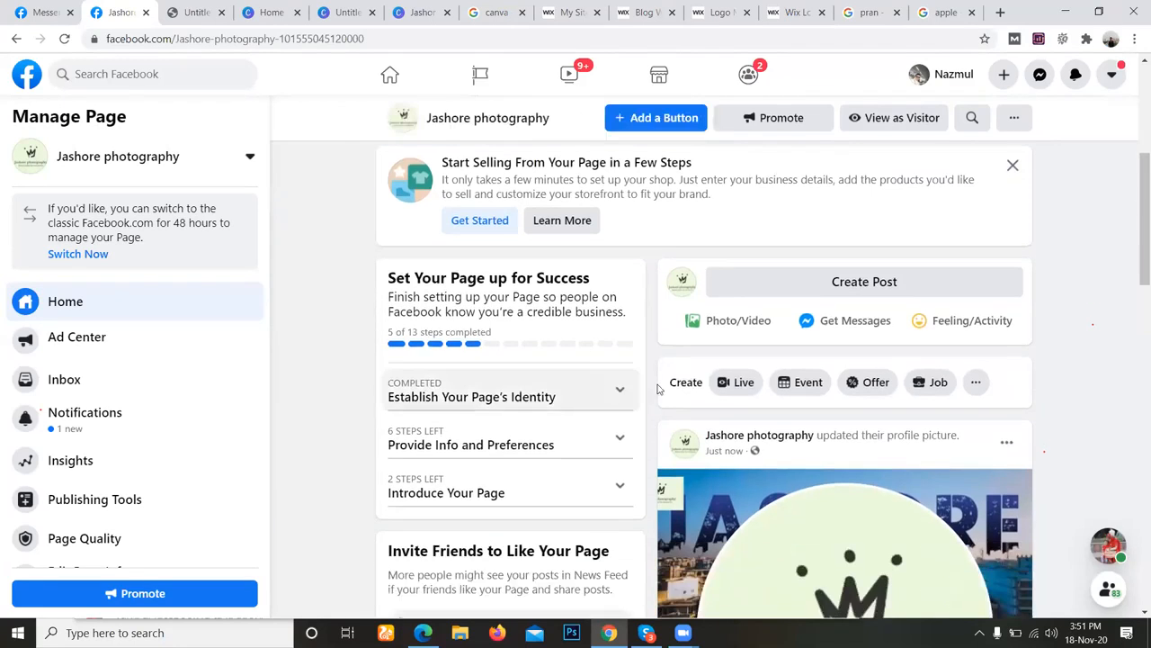
left_click(619, 393)
scroll(619, 389, "down", 1)
scroll(619, 388, "down", 1)
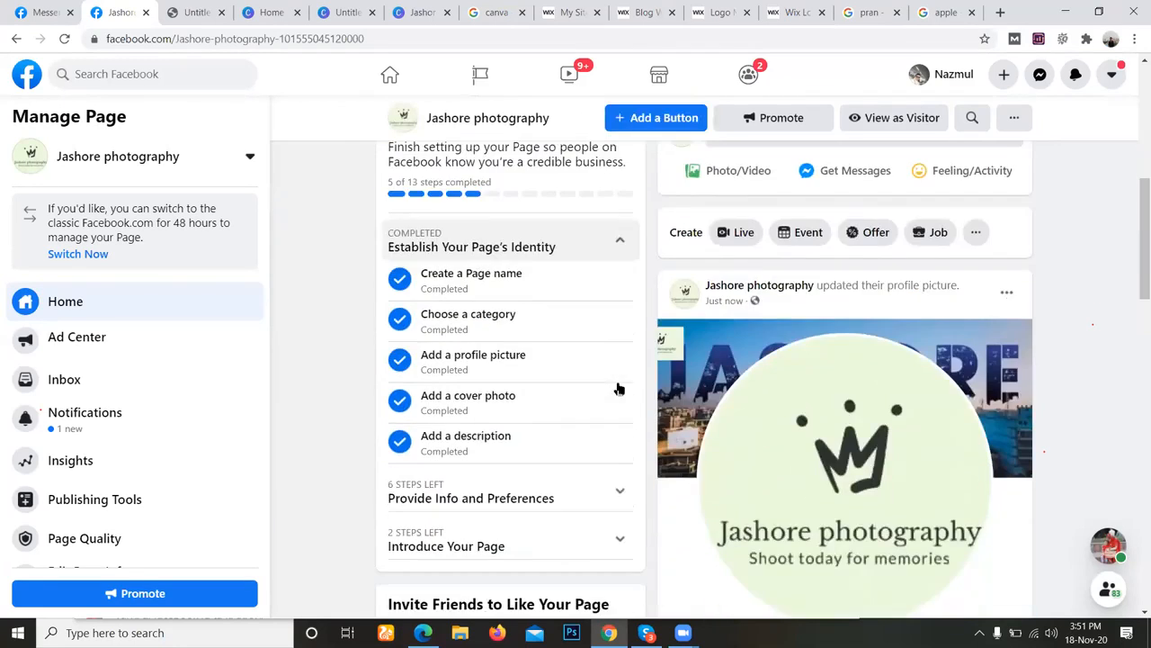
left_click(617, 490)
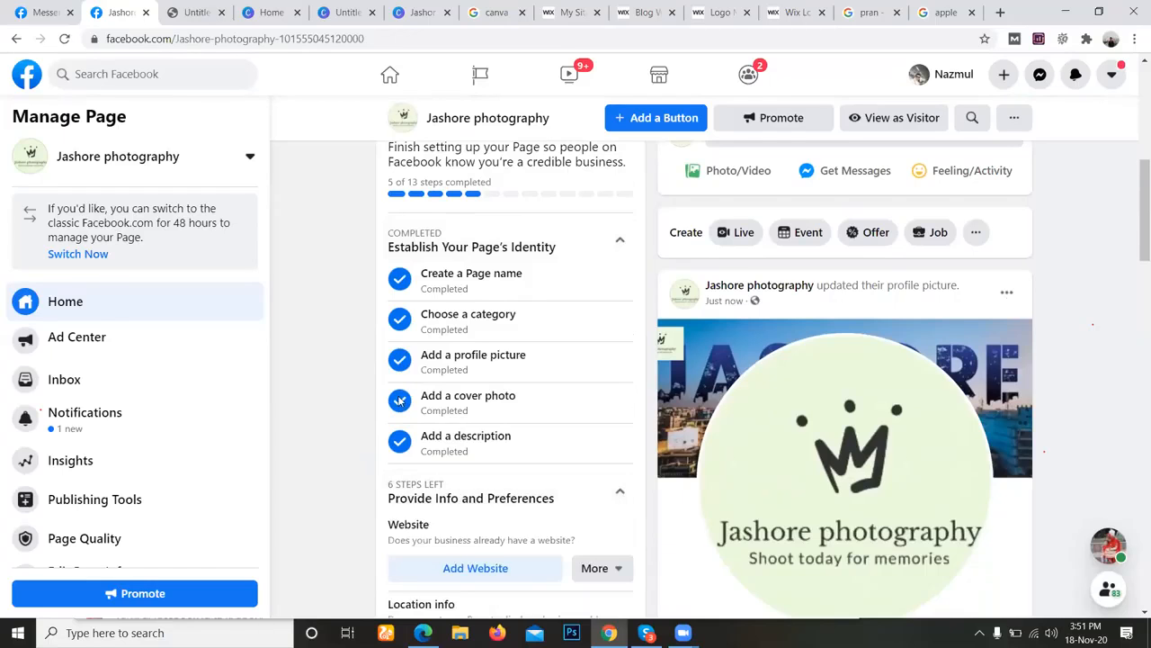
Examine the expanded checklist items, from website and location to the page button, along with the profile and cover photo posts.
scroll(347, 404, "down", 2)
scroll(333, 457, "down", 4)
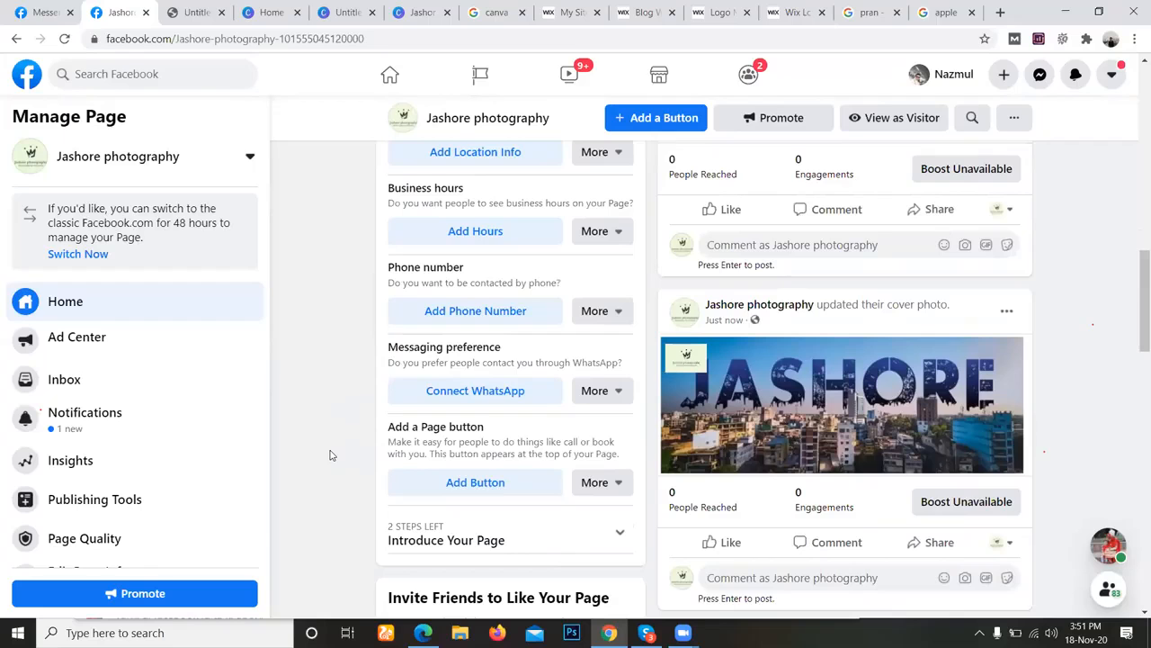
scroll(333, 455, "down", 1)
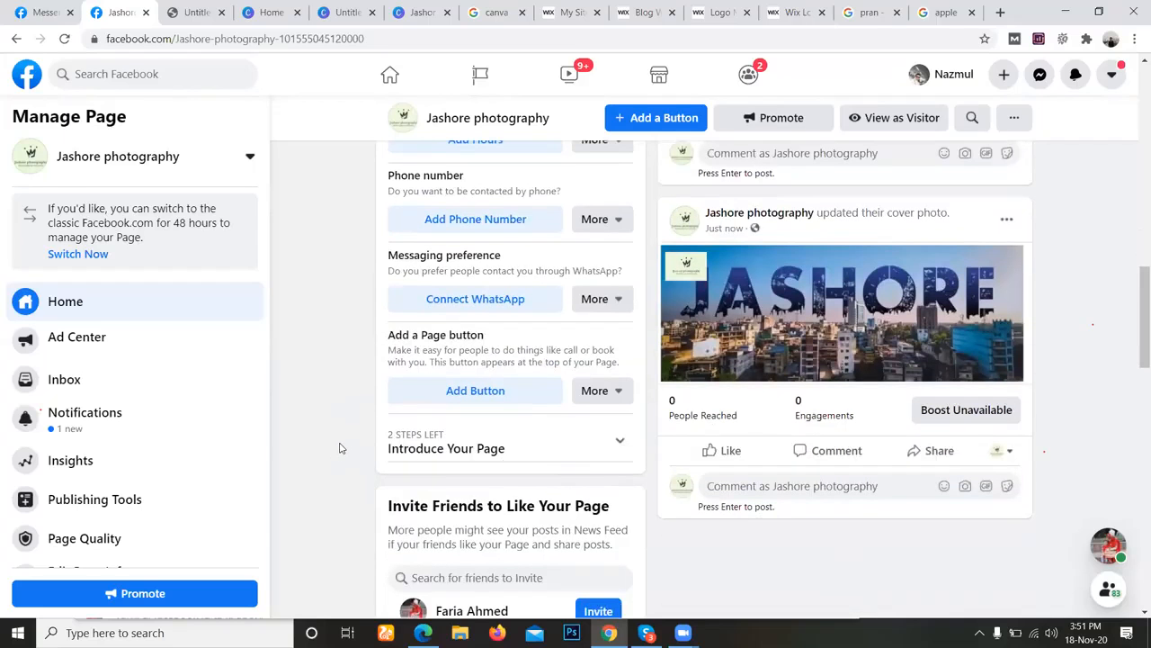
scroll(292, 439, "up", 5)
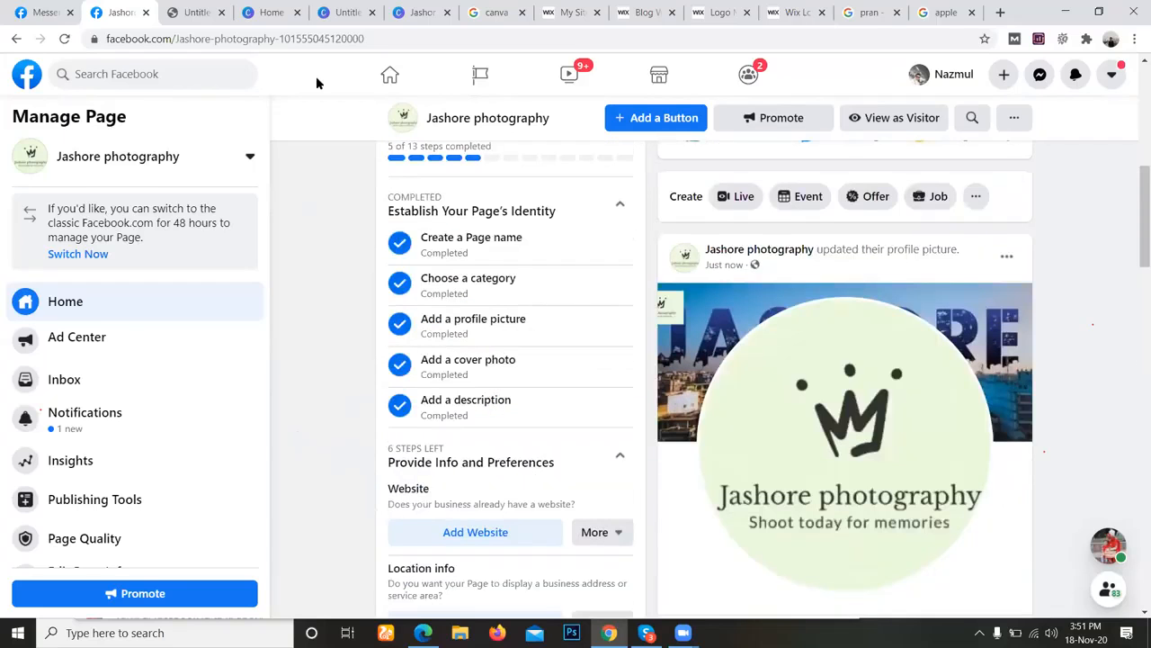
scroll(467, 279, "up", 1)
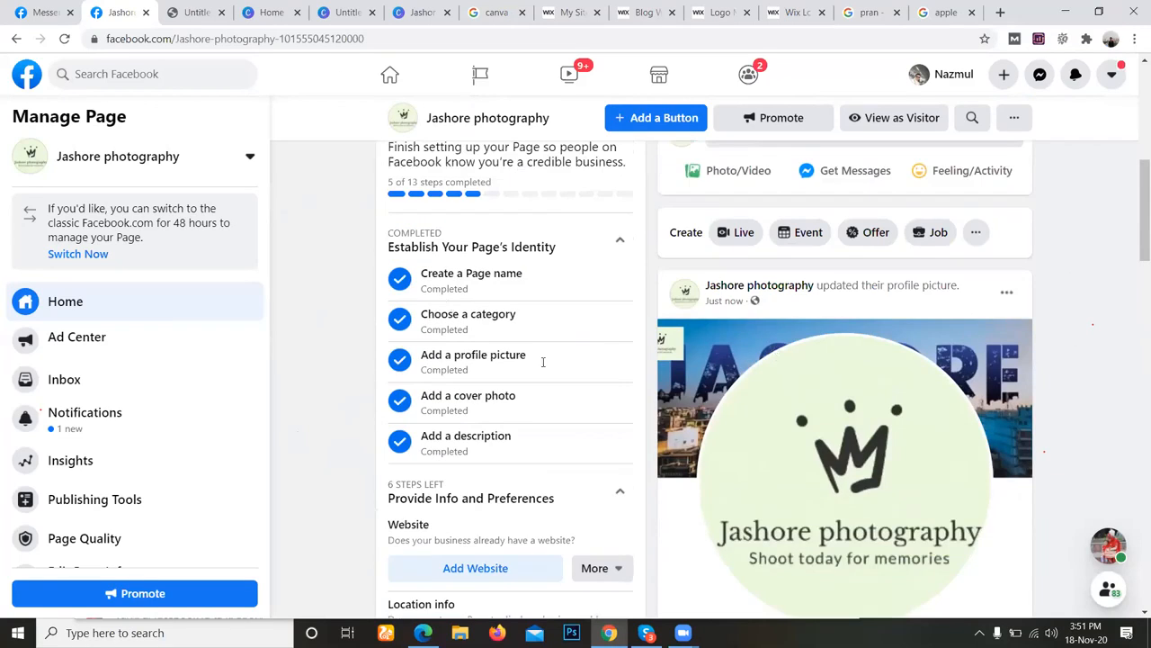
scroll(502, 430, "up", 5)
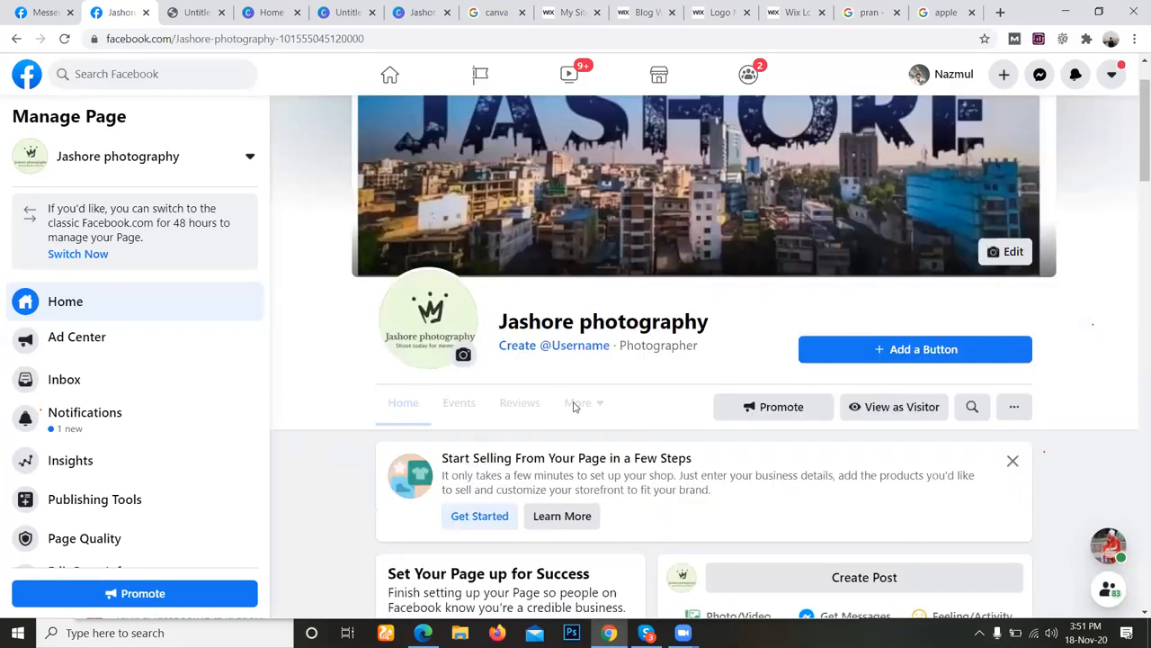
scroll(575, 407, "down", 6)
scroll(580, 401, "down", 3)
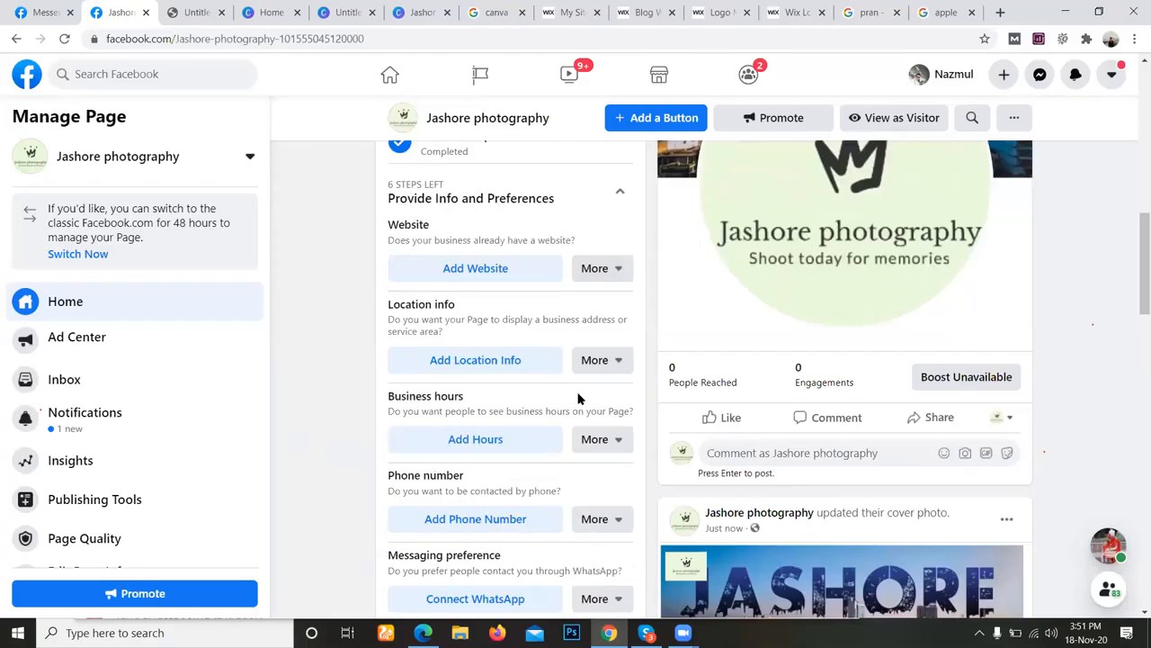
scroll(472, 423, "down", 2)
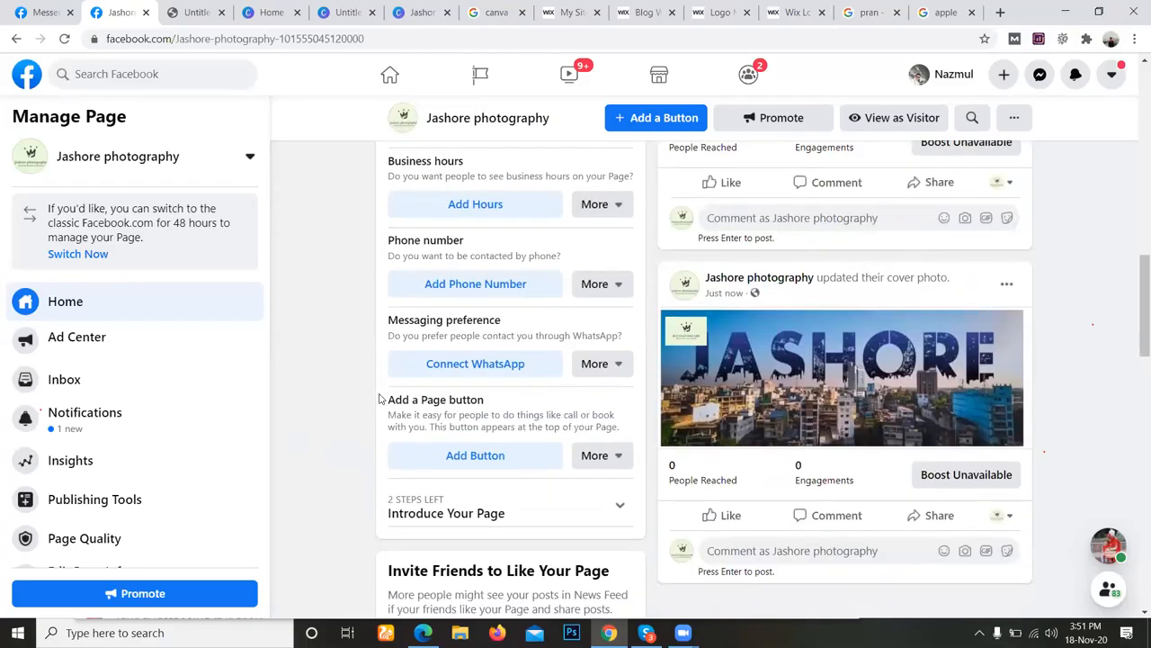
scroll(326, 99, "down", 2)
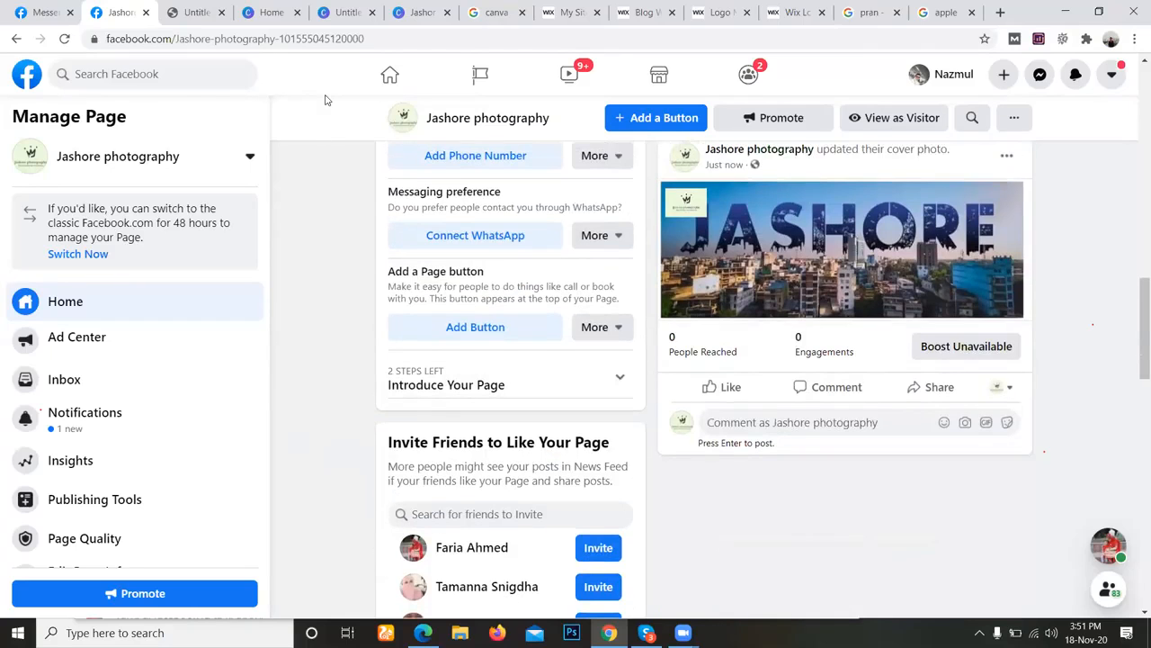
scroll(325, 100, "up", 10)
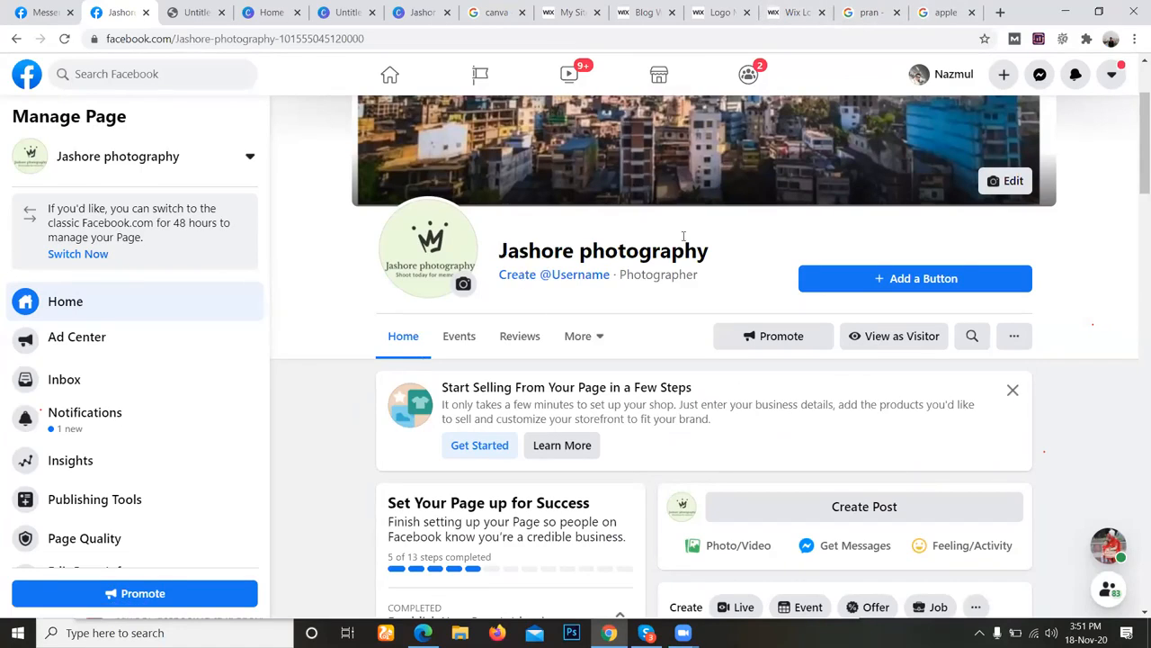
Copy the page name Jashore photography from the page header.
left_click_drag(499, 251, 710, 251)
right_click(708, 253)
left_click(732, 165)
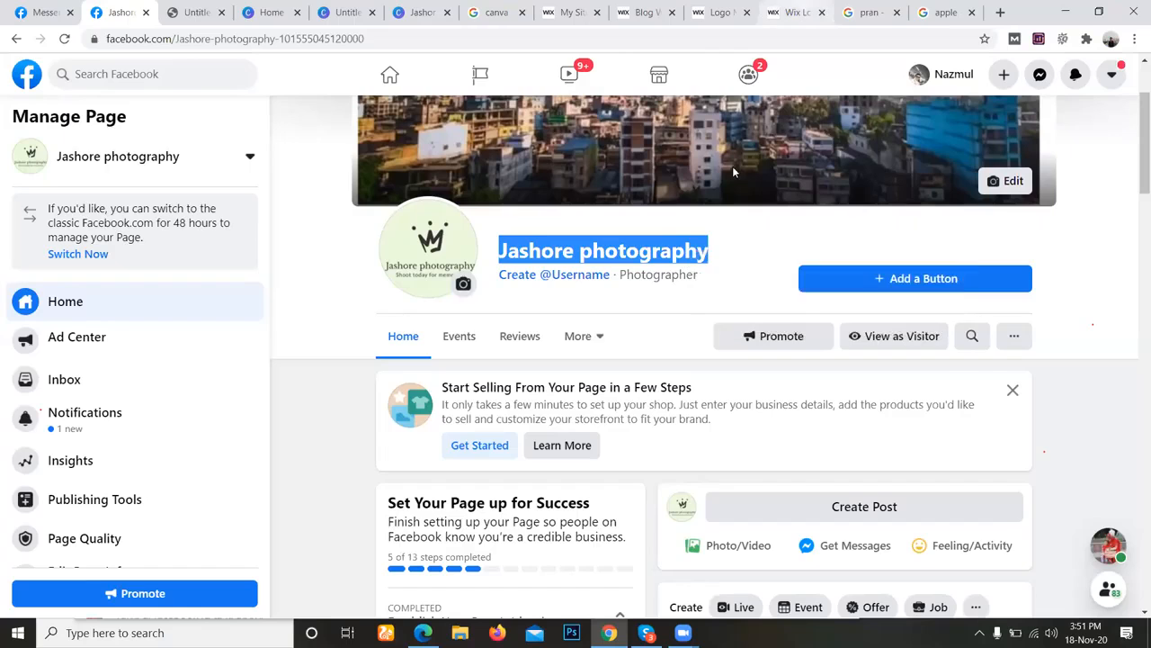
Open the Google homepage in the browser tab that holds the Wix logo editor.
left_click(792, 13)
left_click(781, 39)
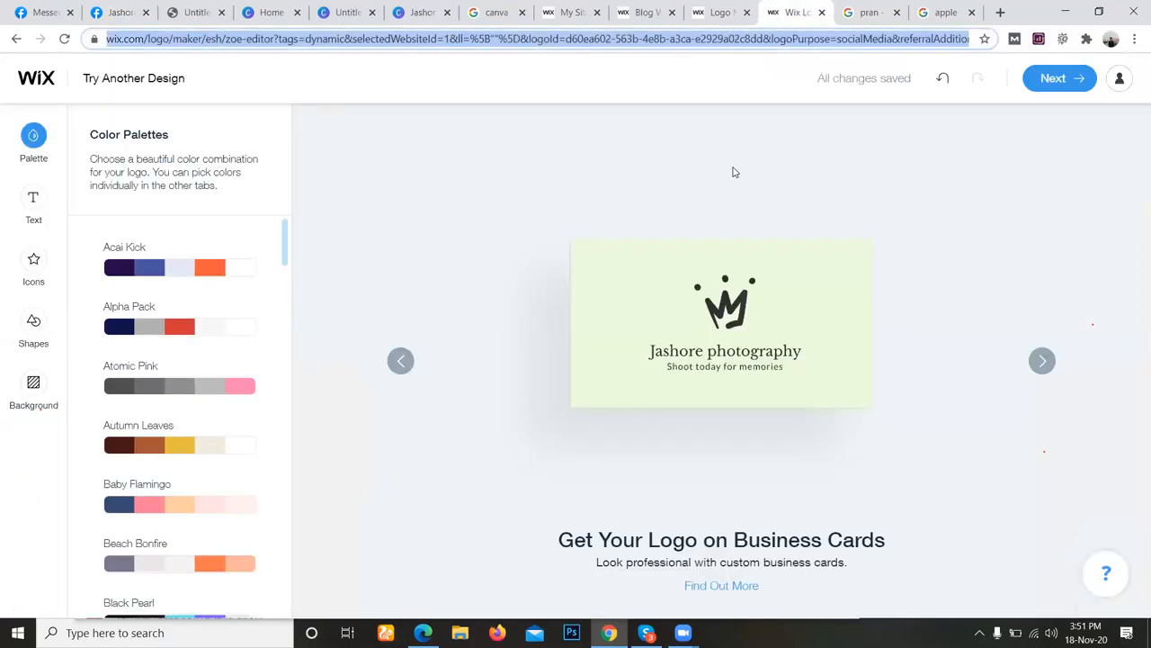
type("gooo")
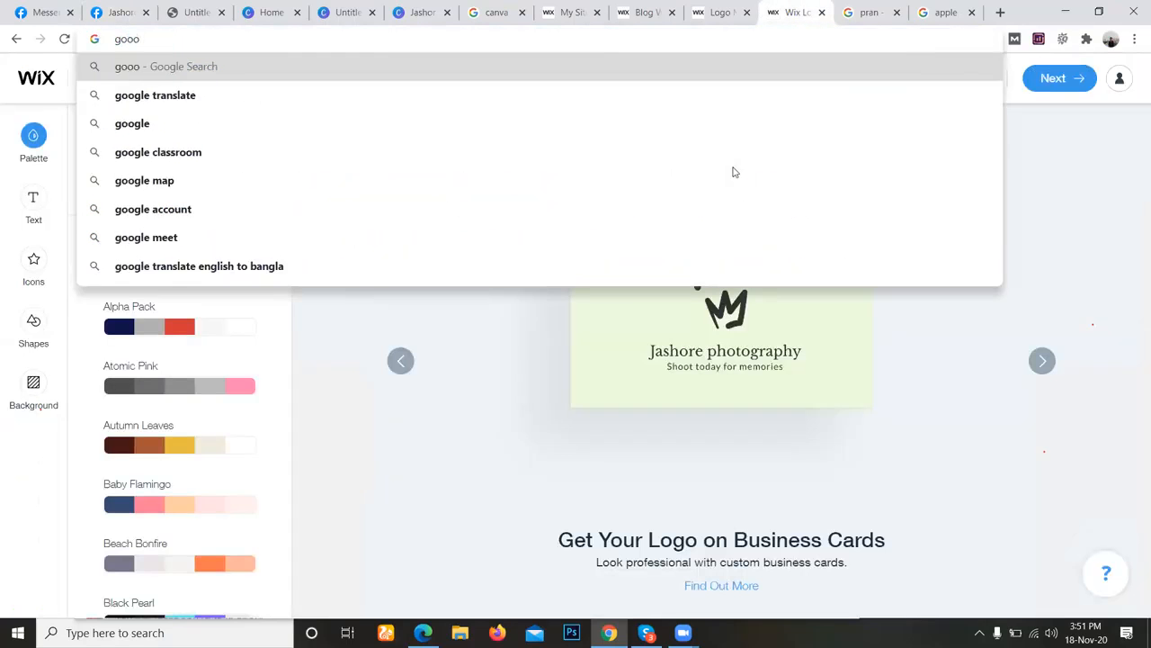
key("BackSpace")
key("Down")
key("Return")
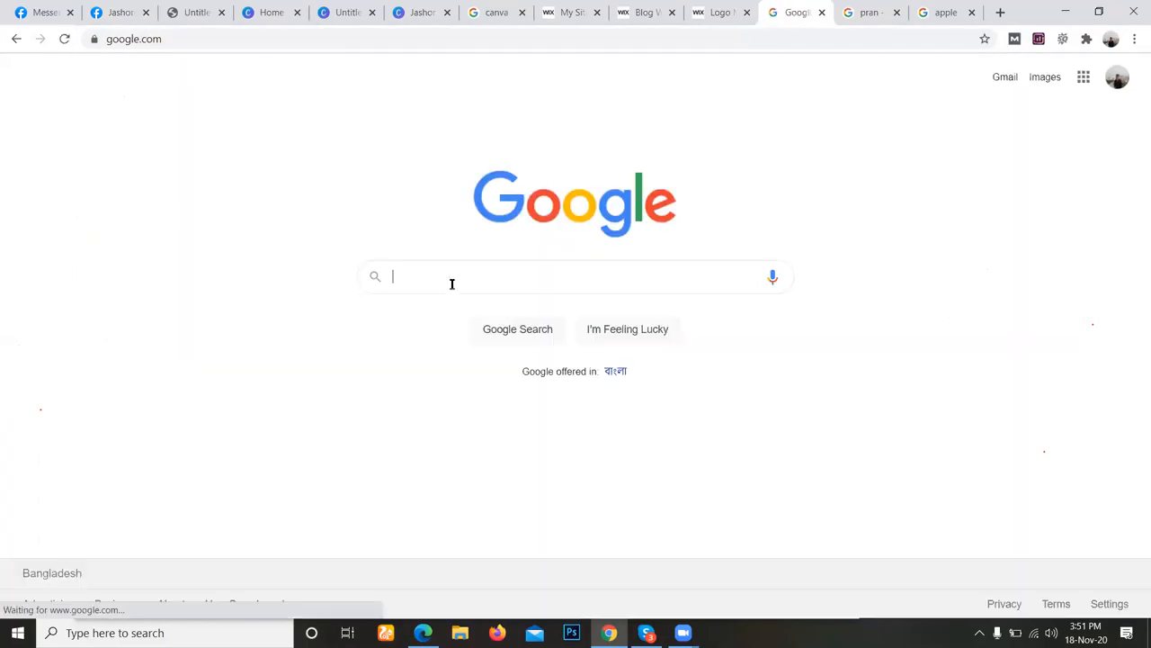
Paste the copied page name into the Google search, remove Jashore from it and search for "photography in bd".
left_click(452, 283)
key("ctrl+v")
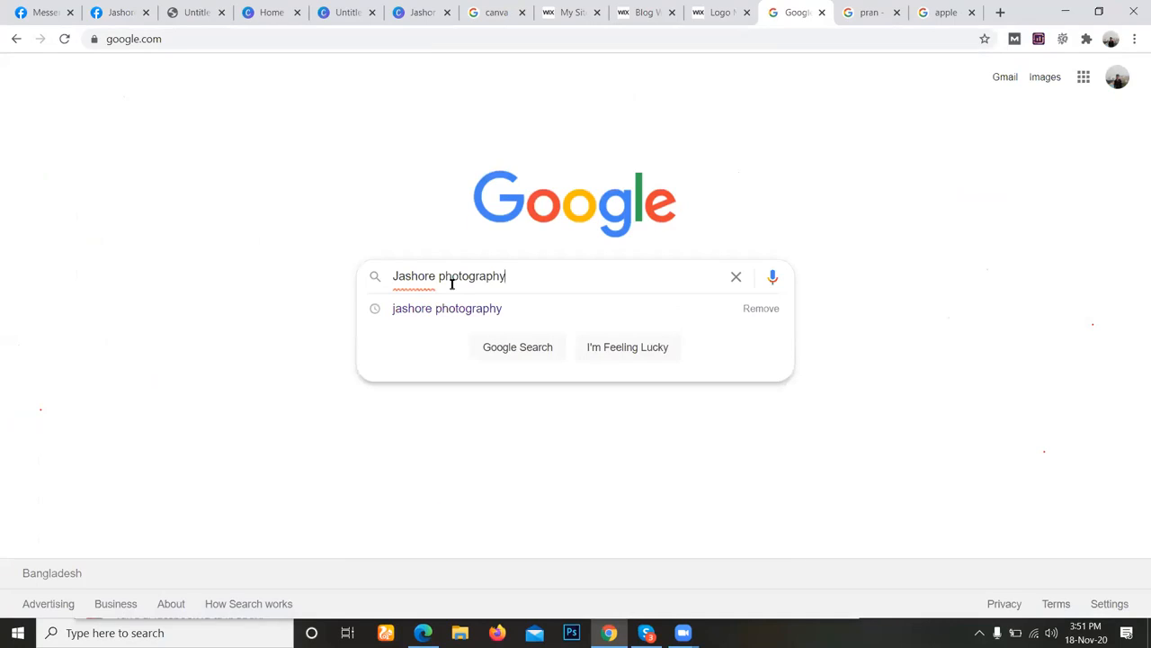
key("Delete")
key("Delete")
key("Delete")
key("Delete")
key("Delete")
key("Delete")
key("Delete")
key("Delete")
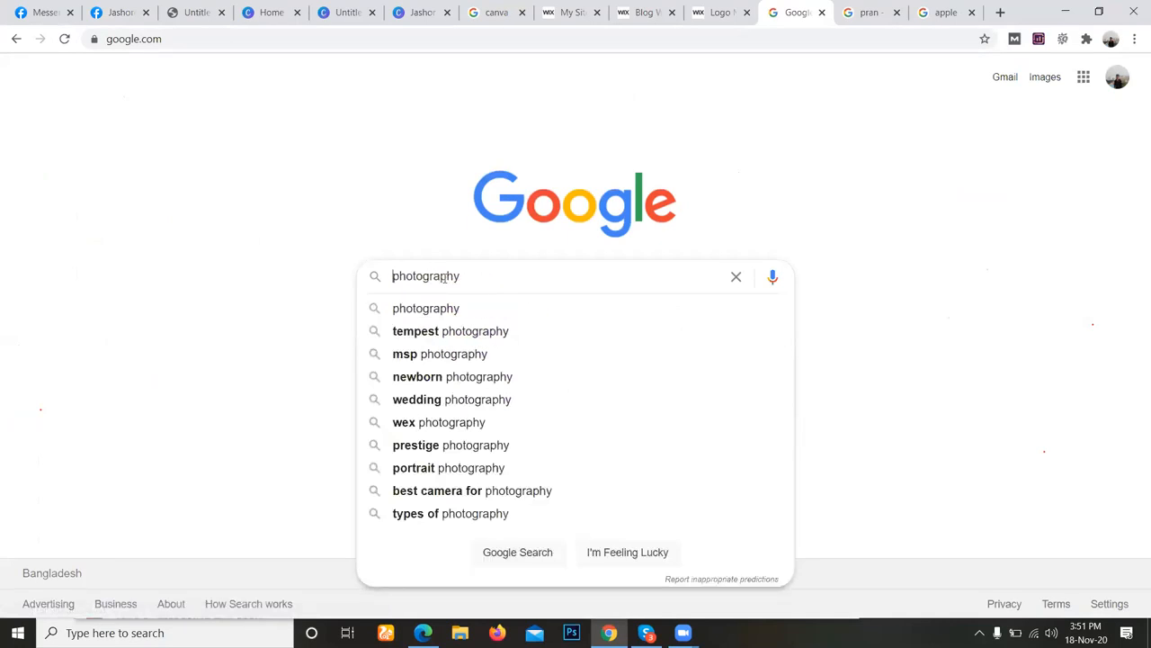
type("in ")
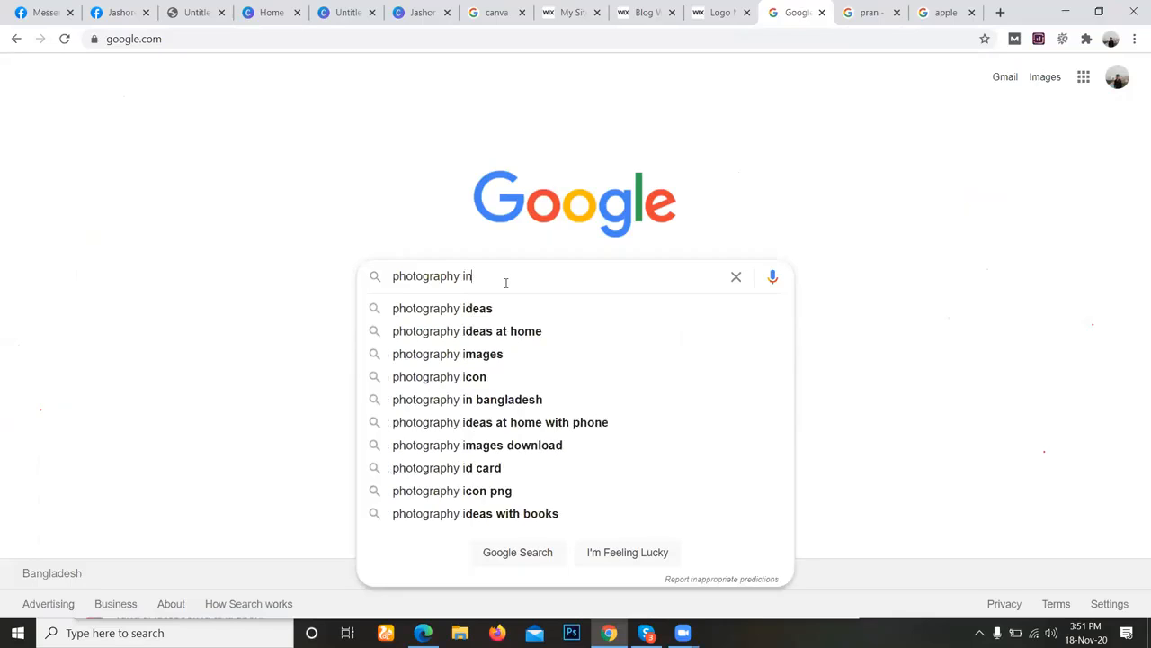
type("bd")
key("Return")
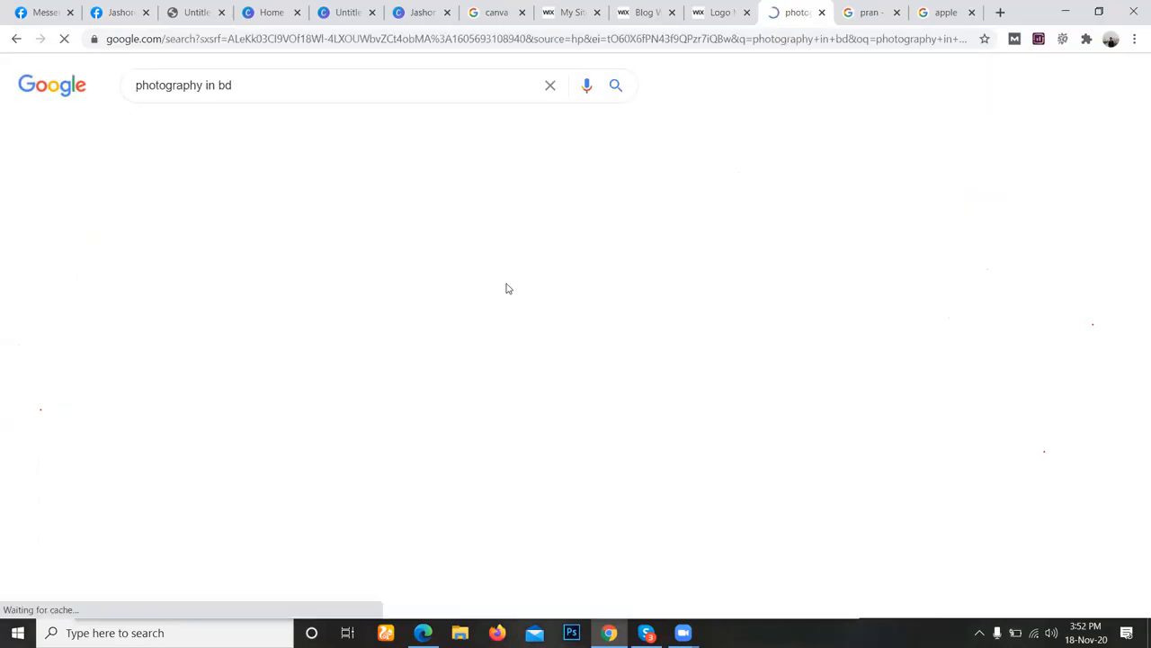
Open the BD Photographers - Find A Photographer in Bangladesh result from the search listing.
scroll(771, 352, "down", 4)
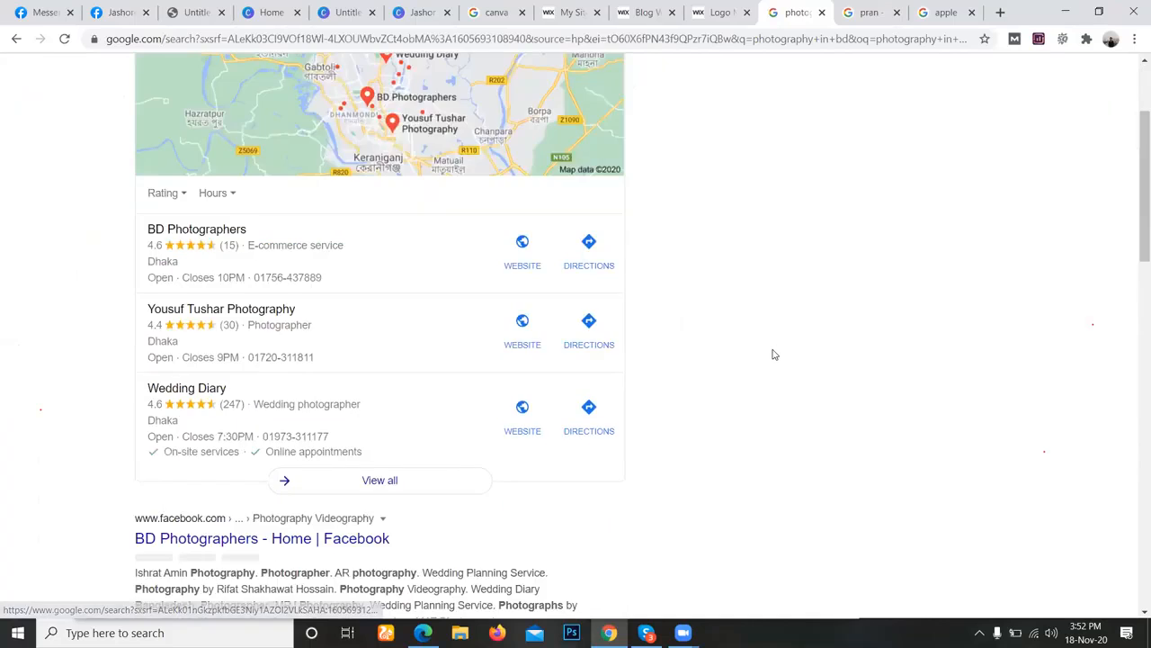
scroll(387, 331, "down", 2)
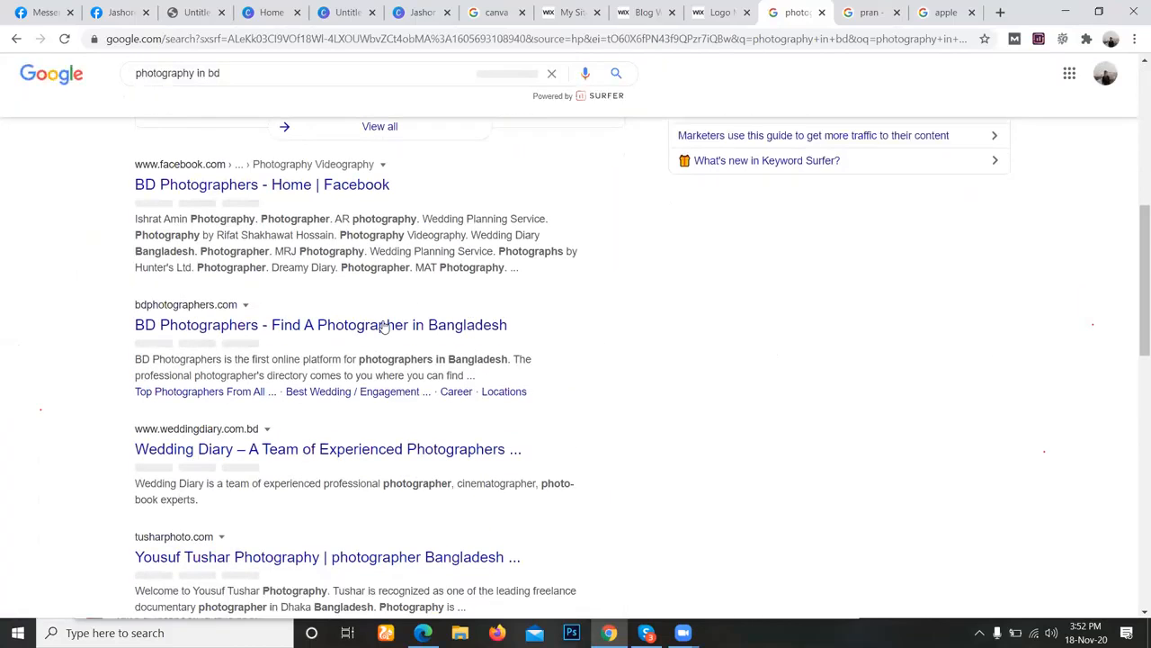
left_click(409, 338)
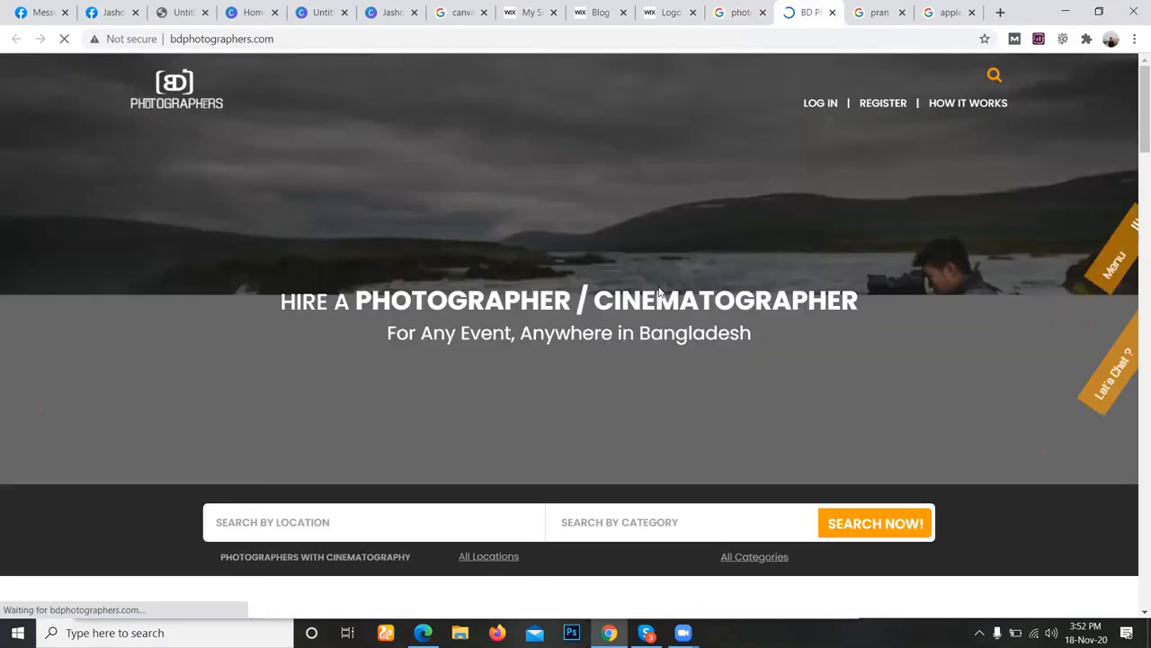
Look through the BD Photographers homepage, including its featured categories and photographer listing sections.
scroll(670, 299, "down", 1)
scroll(670, 298, "down", 3)
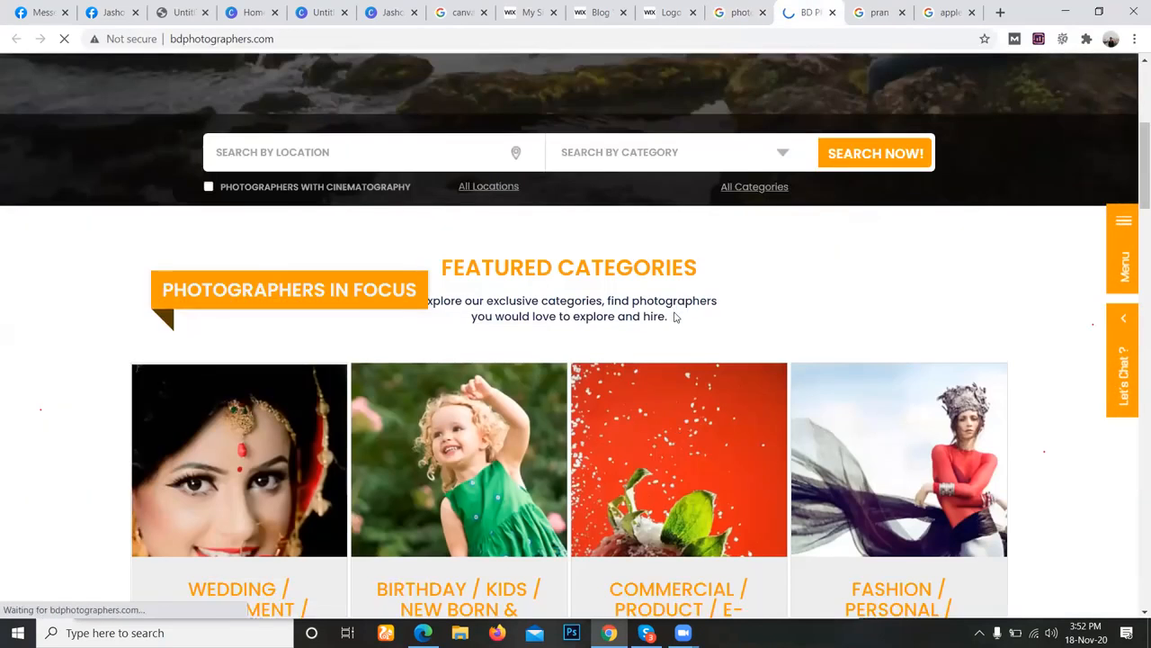
scroll(676, 316, "down", 3)
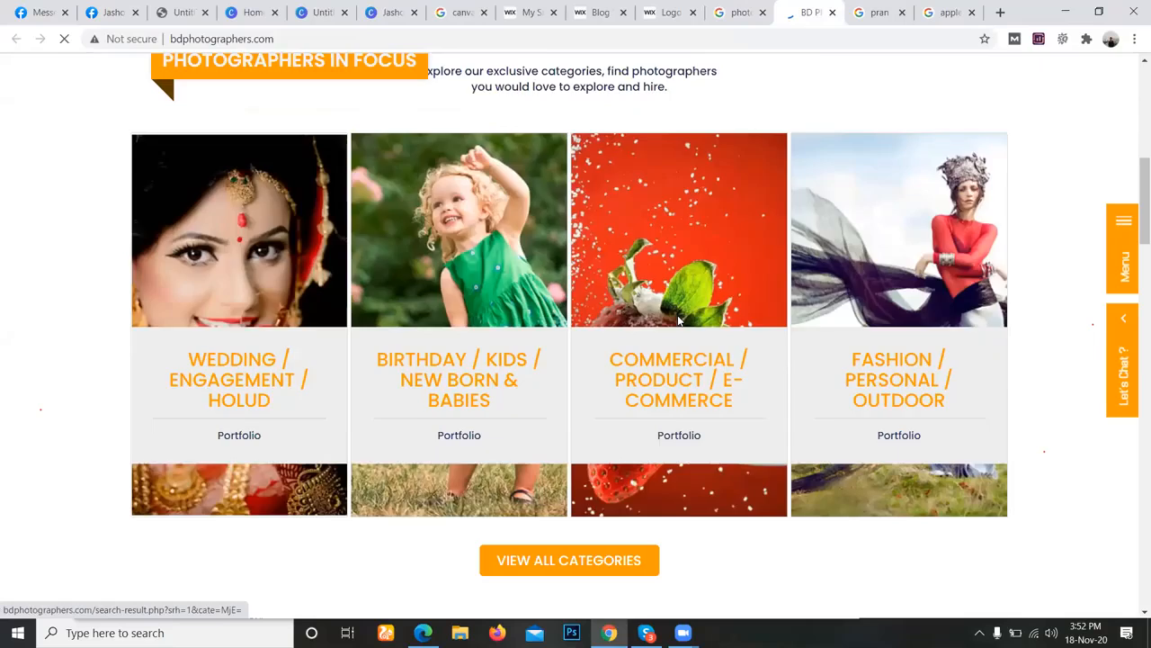
scroll(679, 319, "up", 2)
scroll(679, 320, "up", 5)
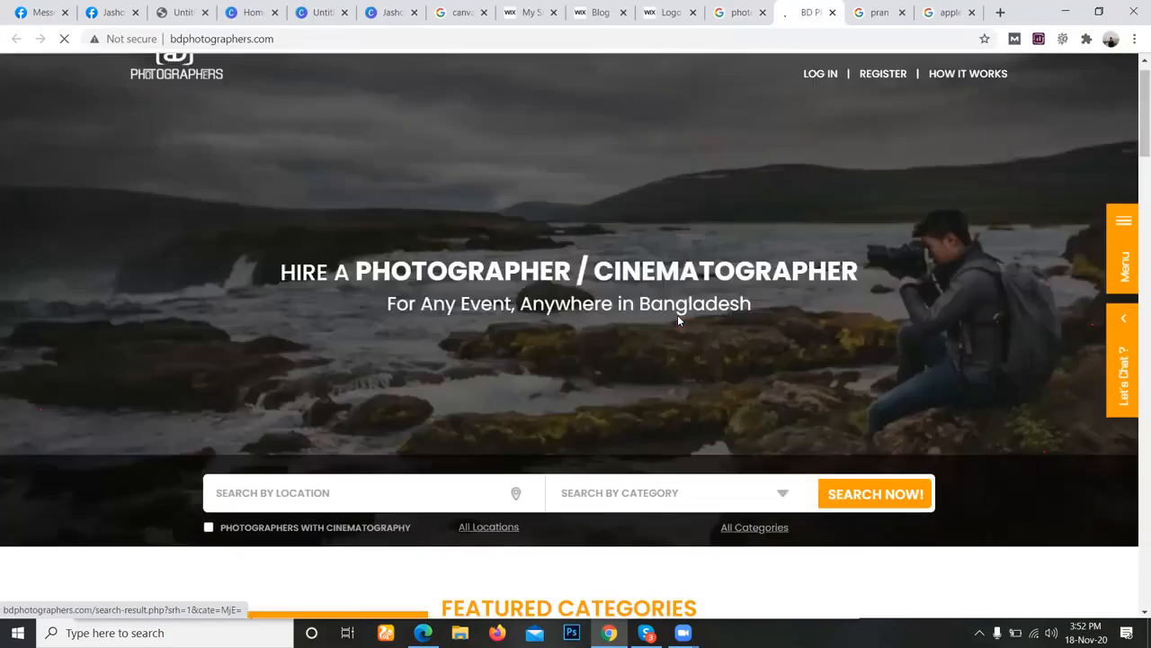
scroll(682, 315, "down", 3)
scroll(682, 312, "down", 15)
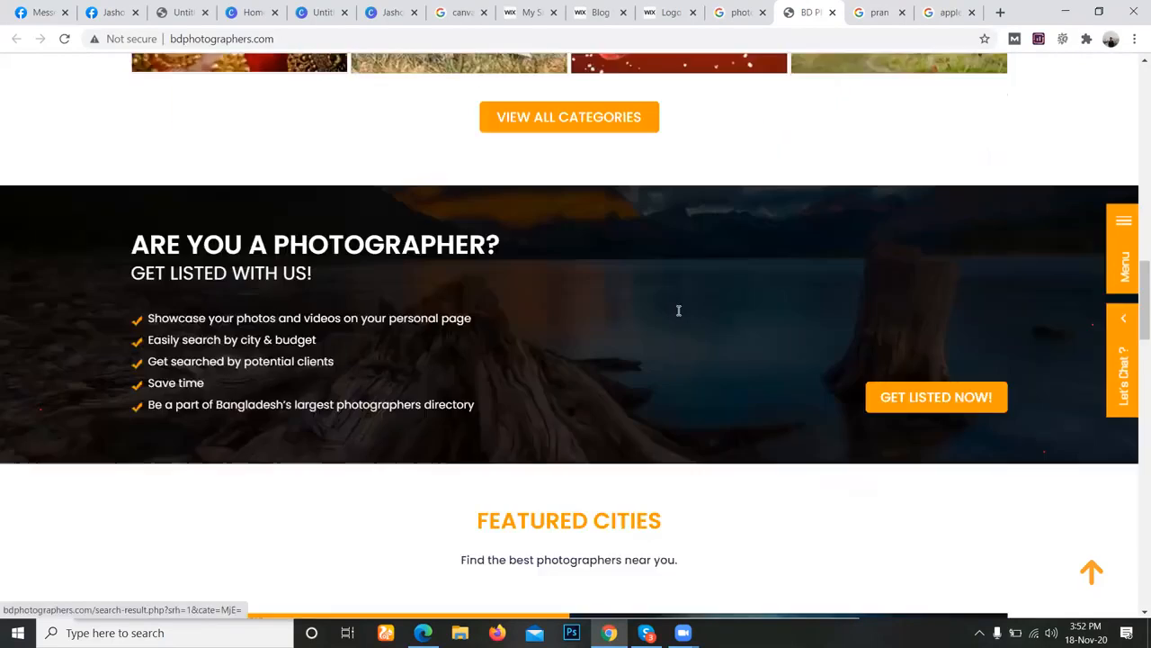
scroll(679, 310, "up", 20)
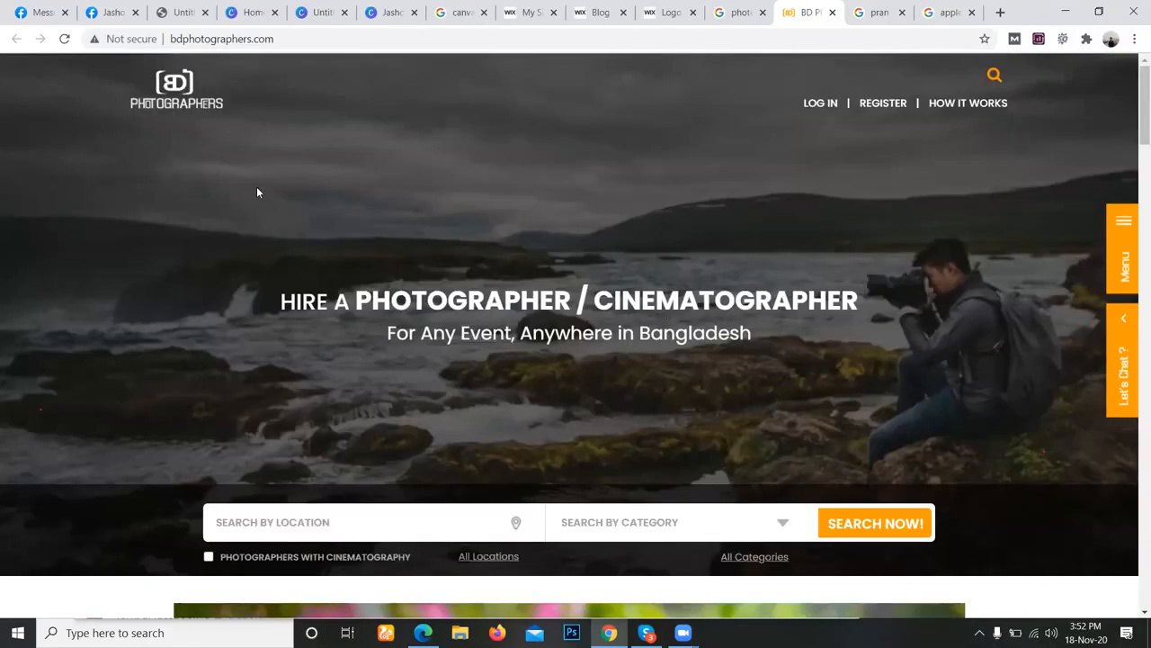
Copy the bdphotographers.com site address and close the browser tab showing the JASHORE cover image.
key("ctrl+l")
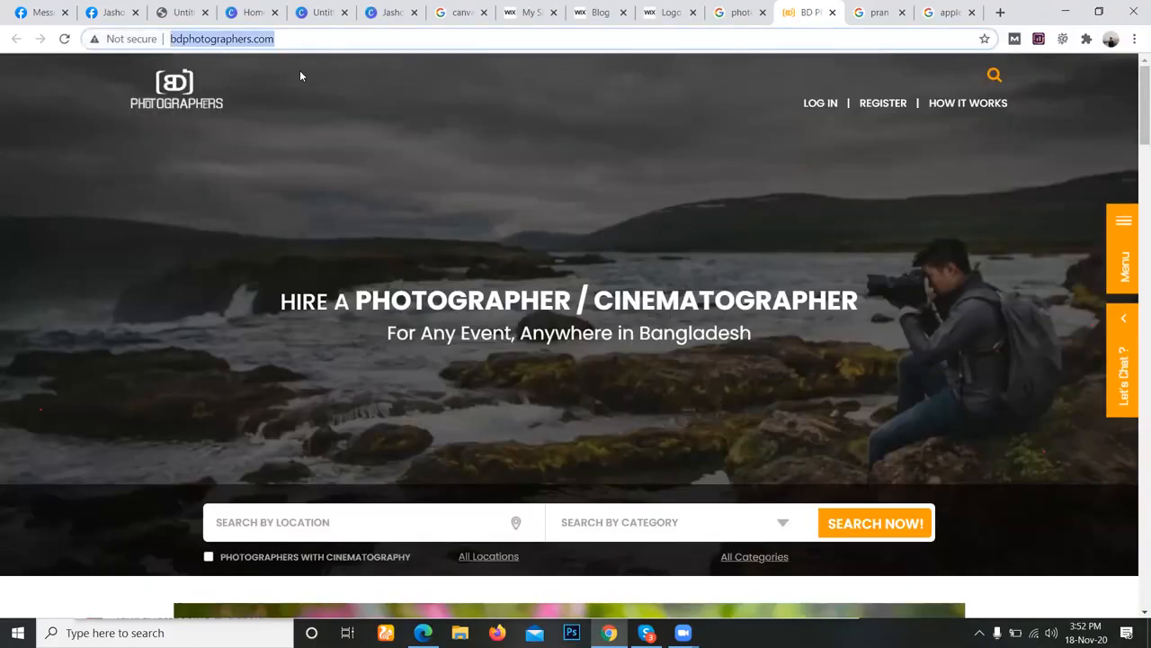
right_click(298, 45)
left_click(334, 126)
left_click(186, 12)
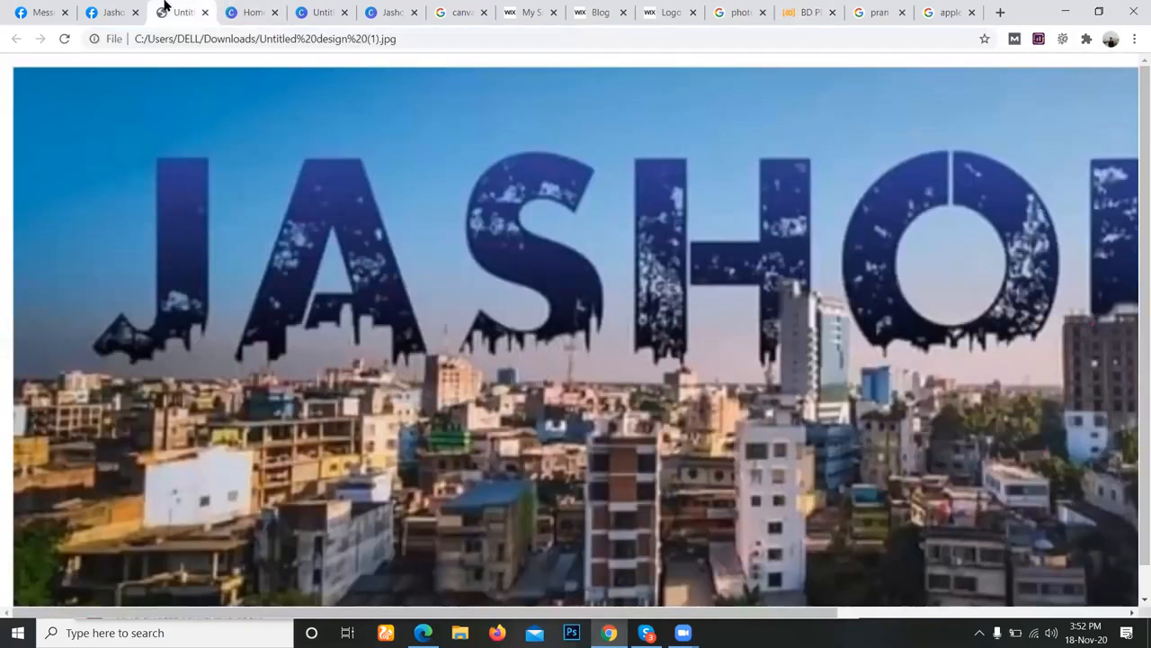
left_click(205, 12)
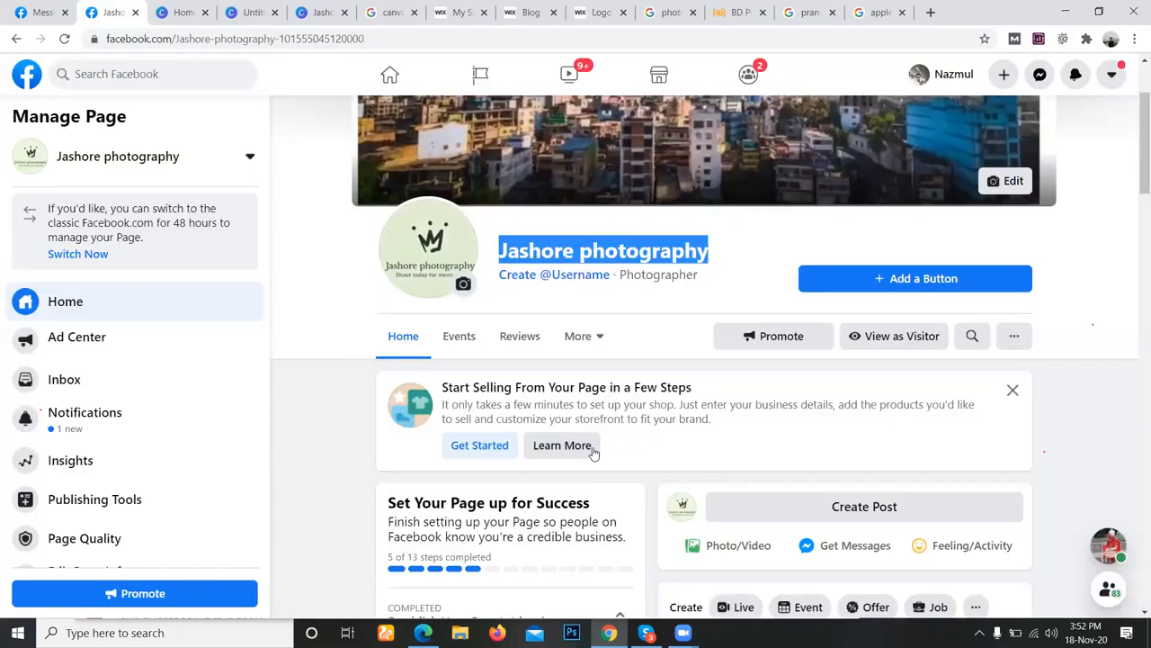
scroll(460, 443, "down", 3)
scroll(326, 419, "down", 3)
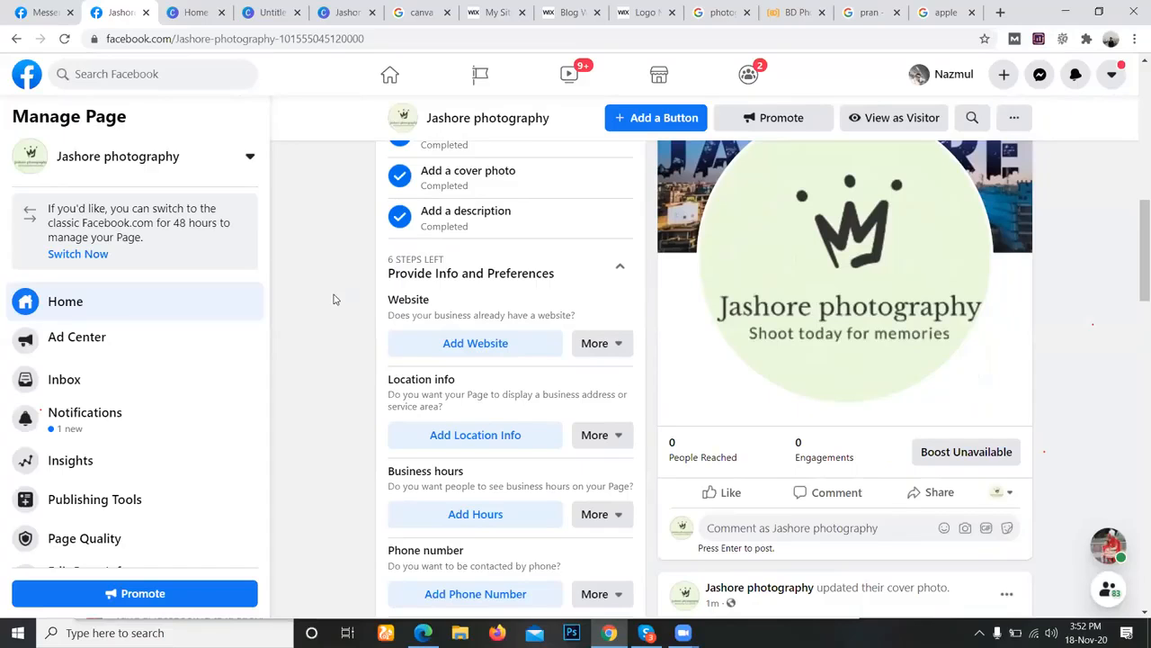
left_click(479, 351)
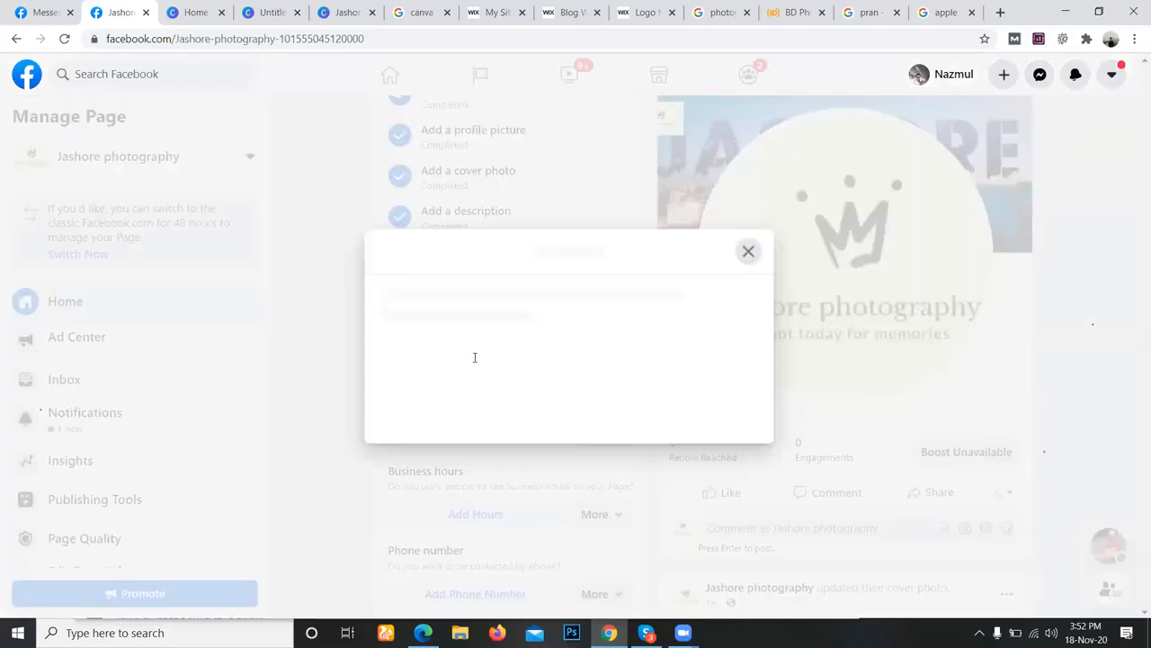
key("ctrl+v")
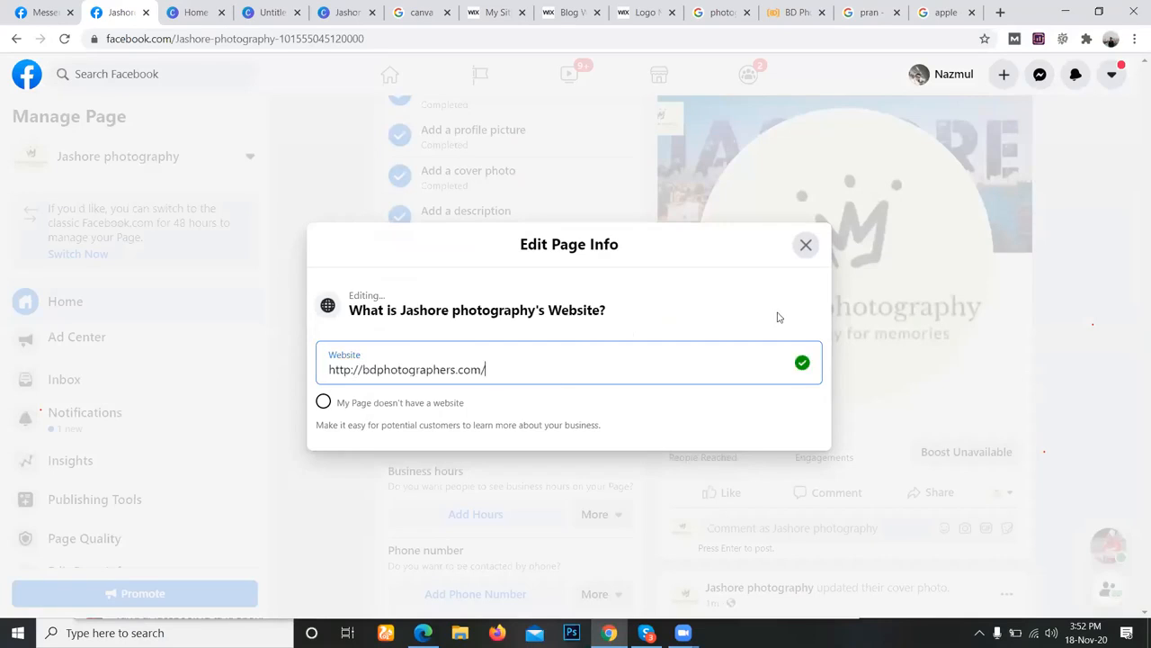
left_click(805, 245)
Open the page's business hours for editing and choose Open on Selected Hours.
scroll(373, 393, "down", 1)
left_click(466, 361)
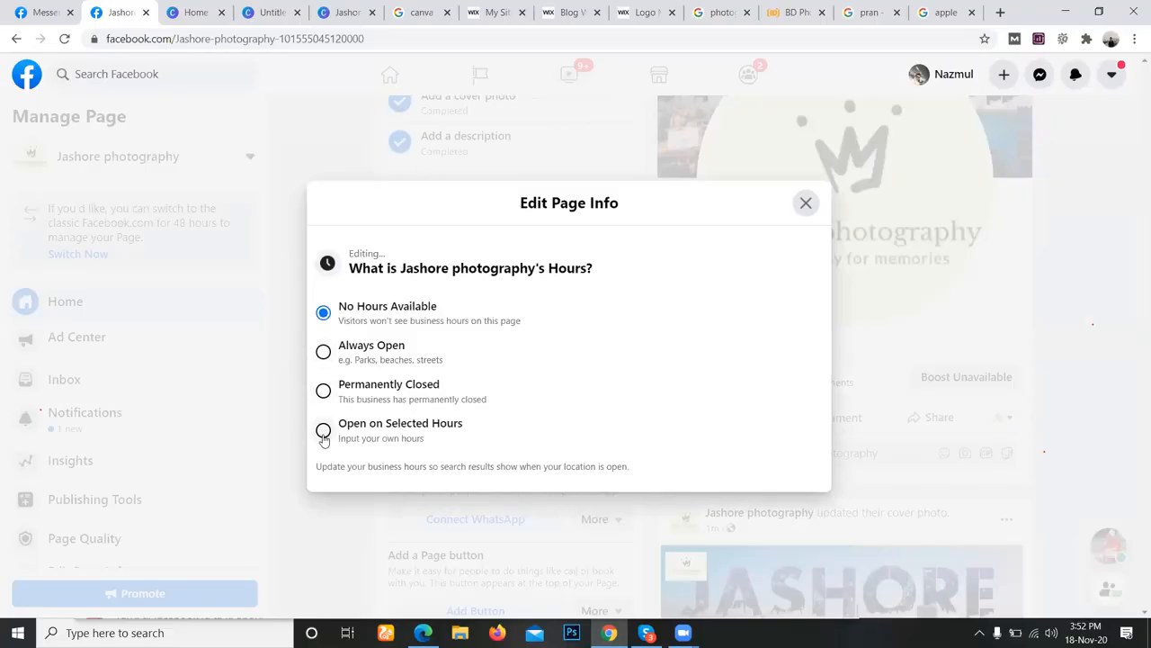
left_click(323, 350)
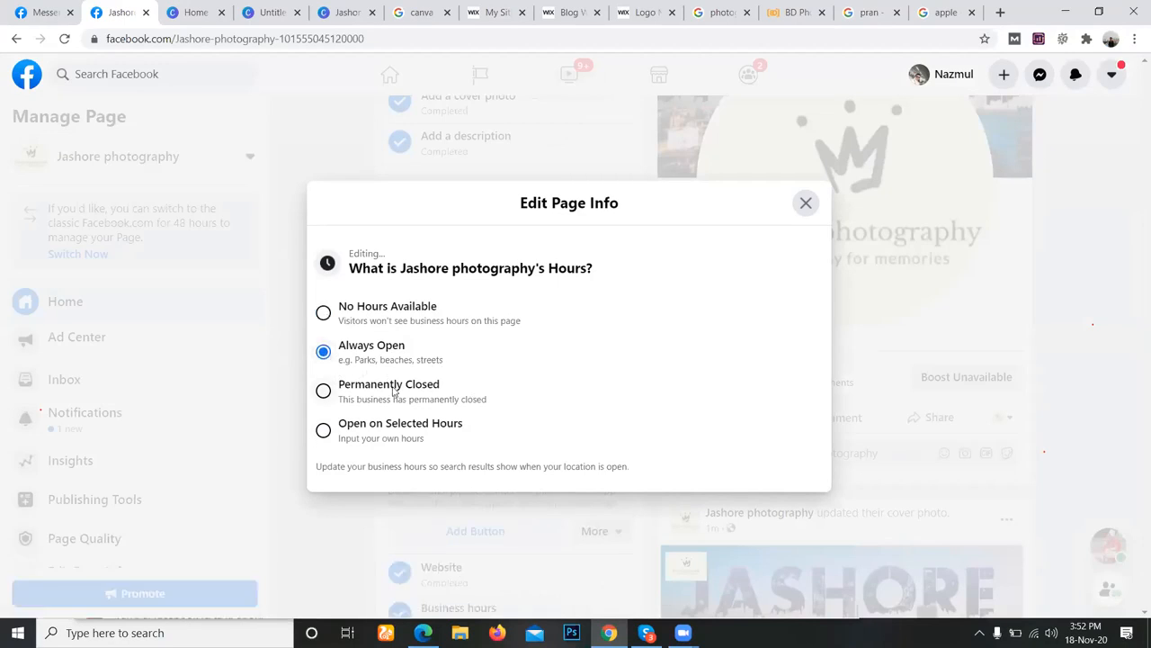
left_click(324, 430)
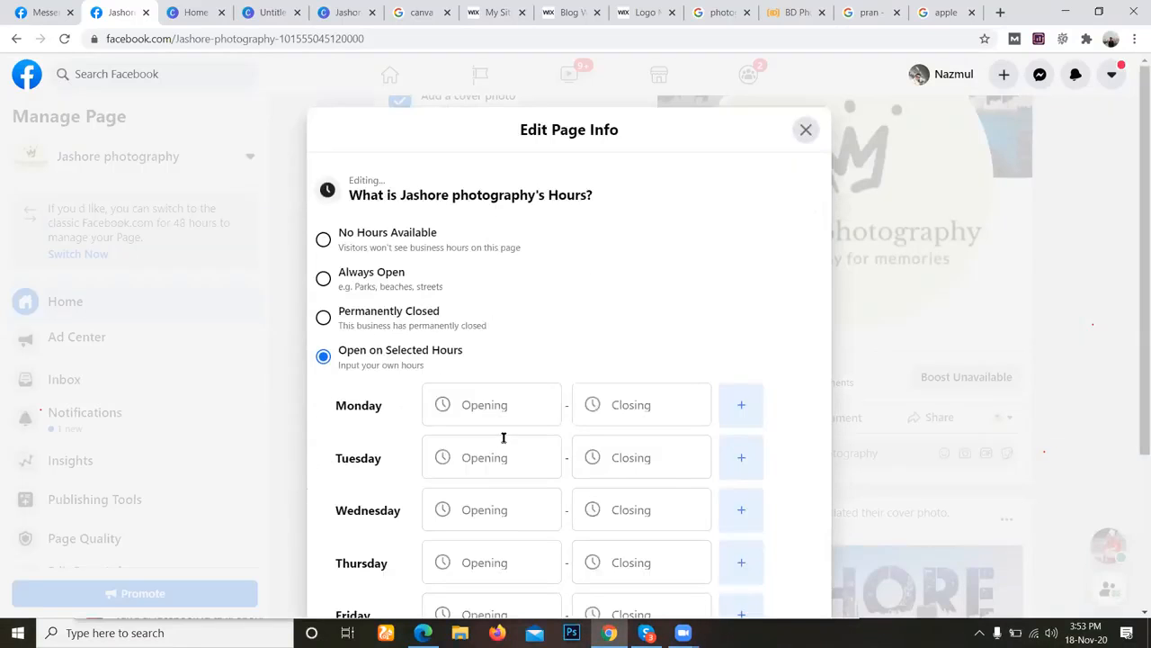
Set Monday's opening time to 11:00 AM in the business hours.
scroll(496, 483, "down", 2)
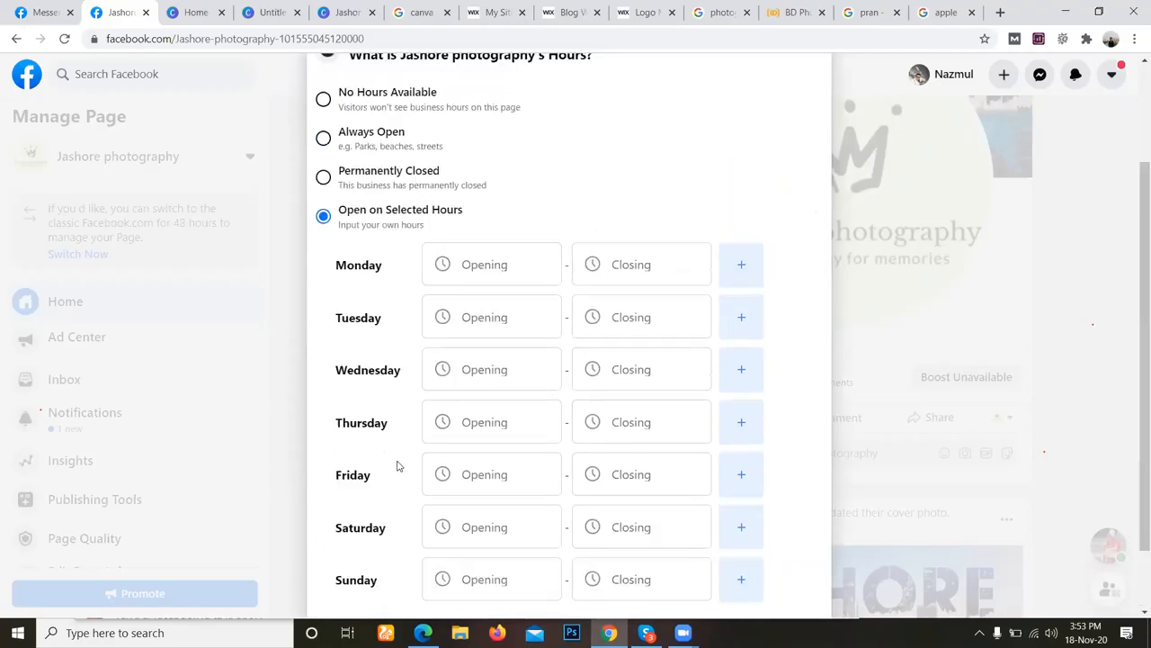
scroll(399, 465, "up", 2)
scroll(611, 416, "down", 3)
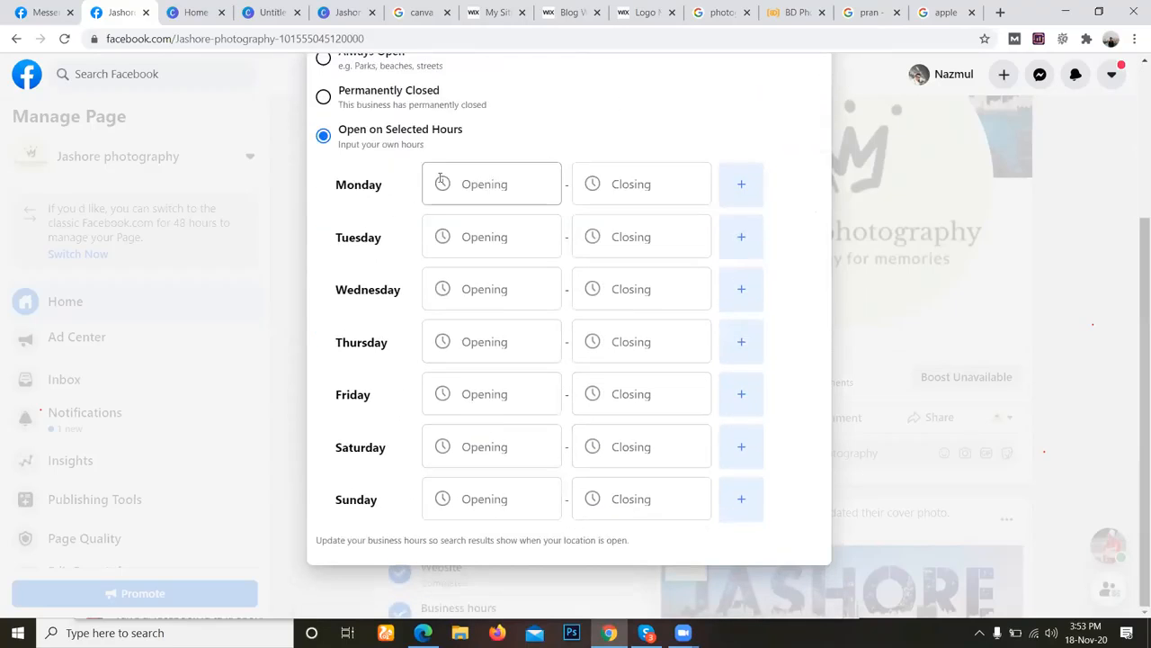
scroll(468, 286, "up", 1)
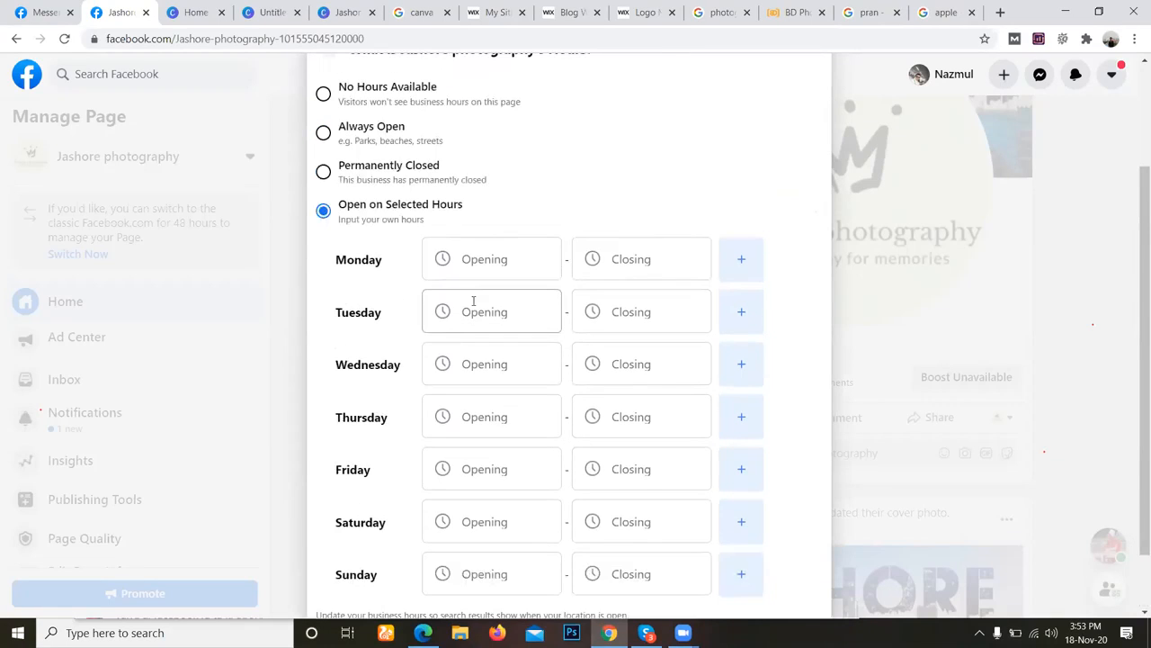
left_click(487, 267)
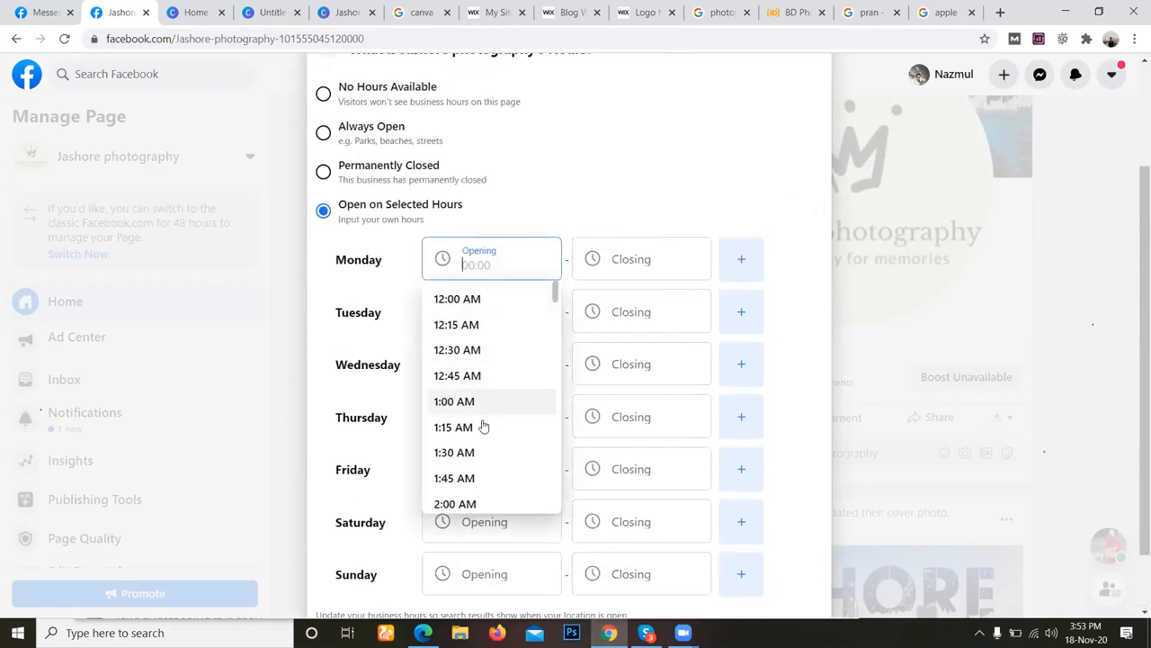
scroll(489, 441, "down", 3)
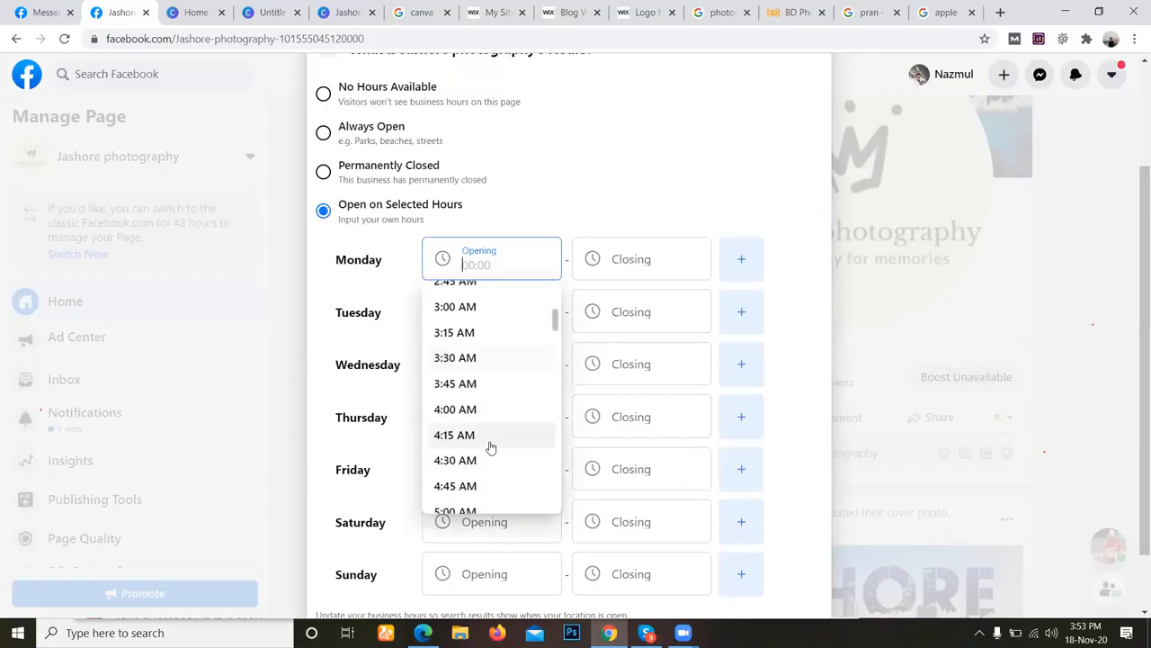
scroll(490, 447, "up", 1)
scroll(493, 445, "up", 1)
scroll(495, 439, "up", 2)
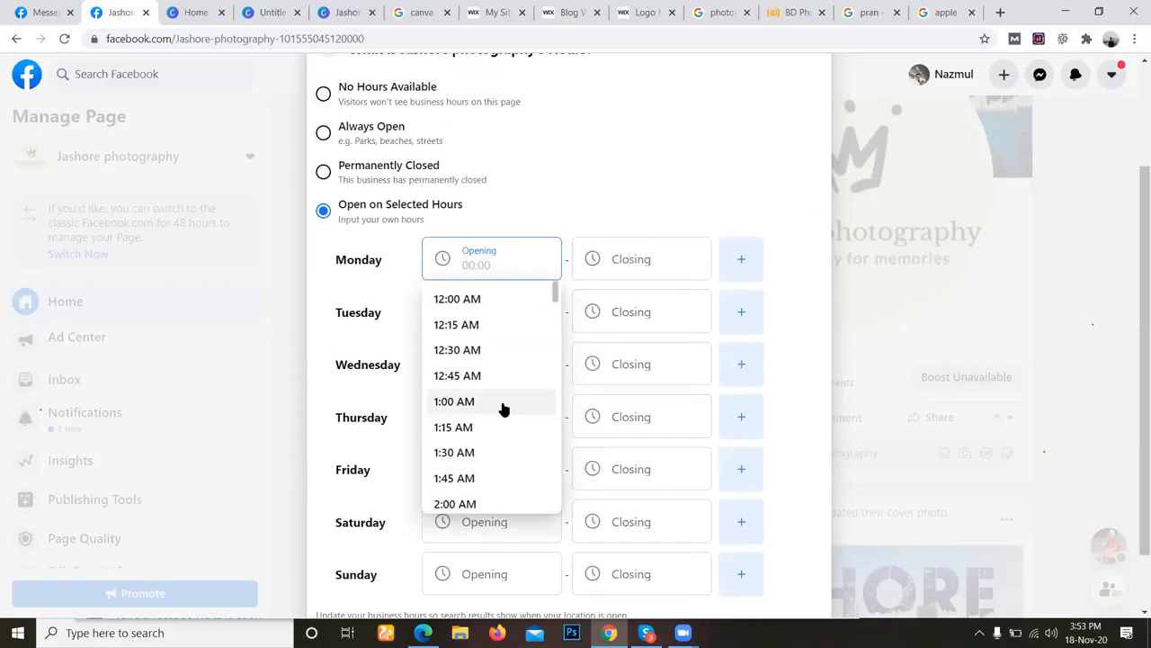
scroll(490, 394, "down", 3)
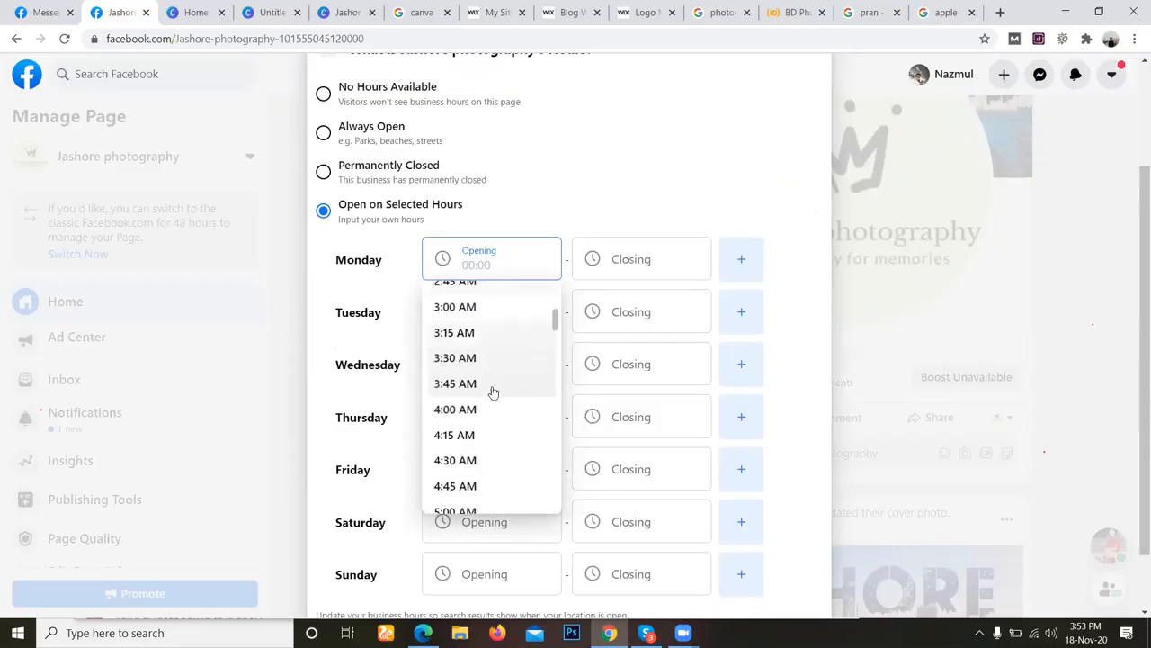
scroll(493, 410, "down", 6)
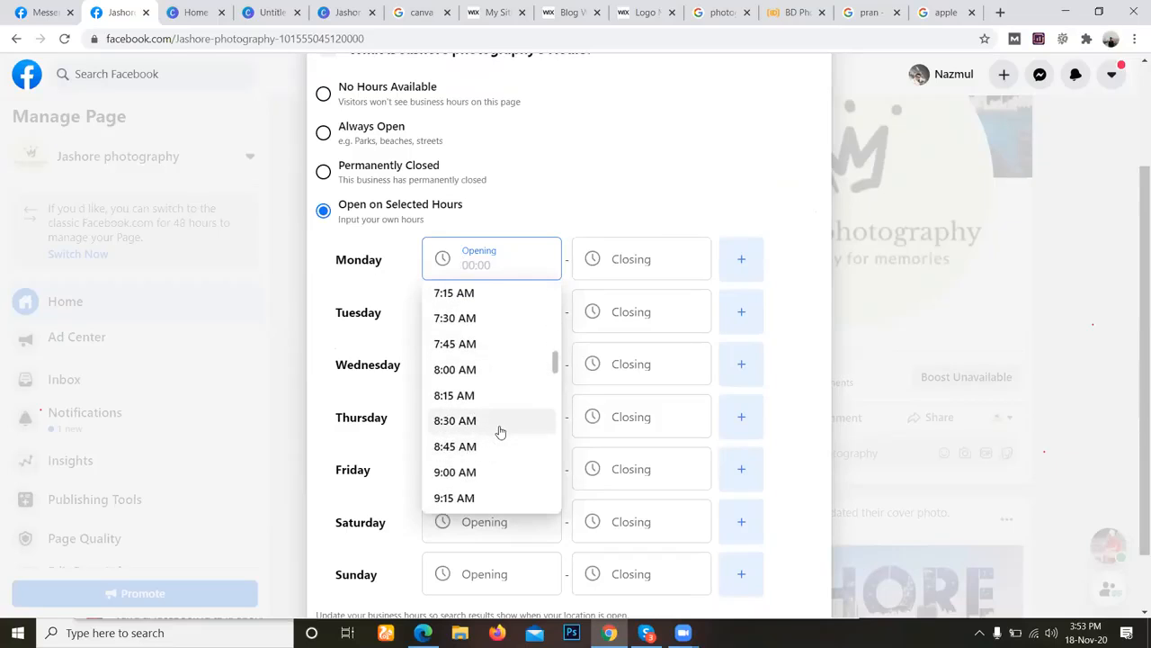
scroll(458, 468, "down", 1)
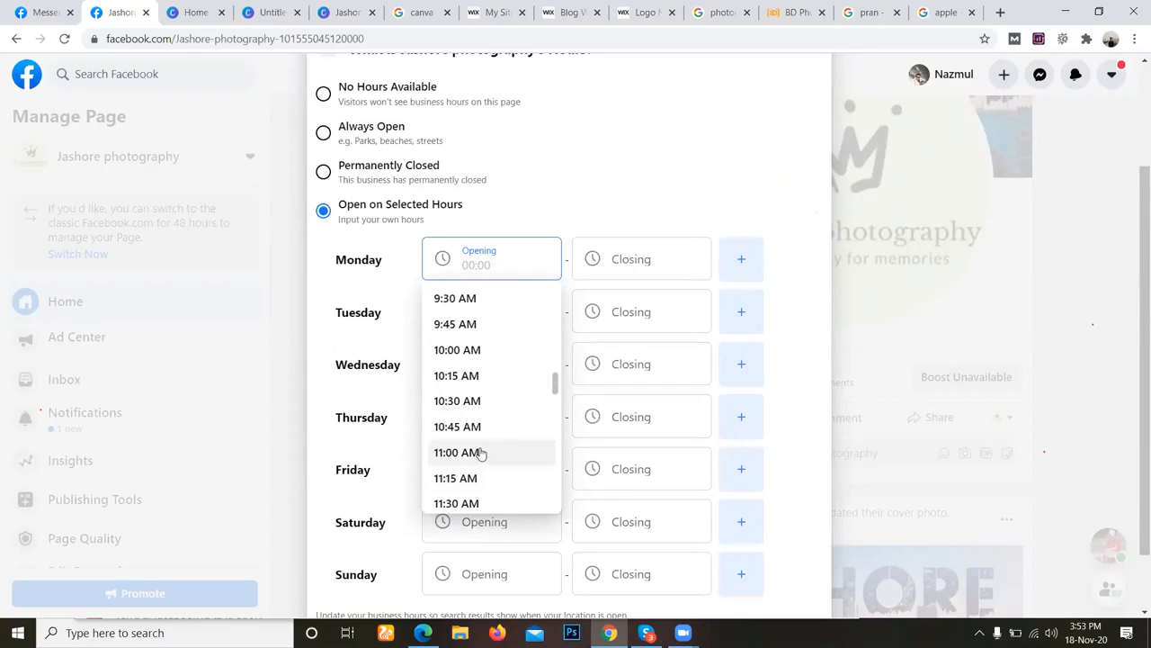
left_click(474, 452)
Set Monday's closing time to 11:00 PM in the business hours.
left_click(636, 270)
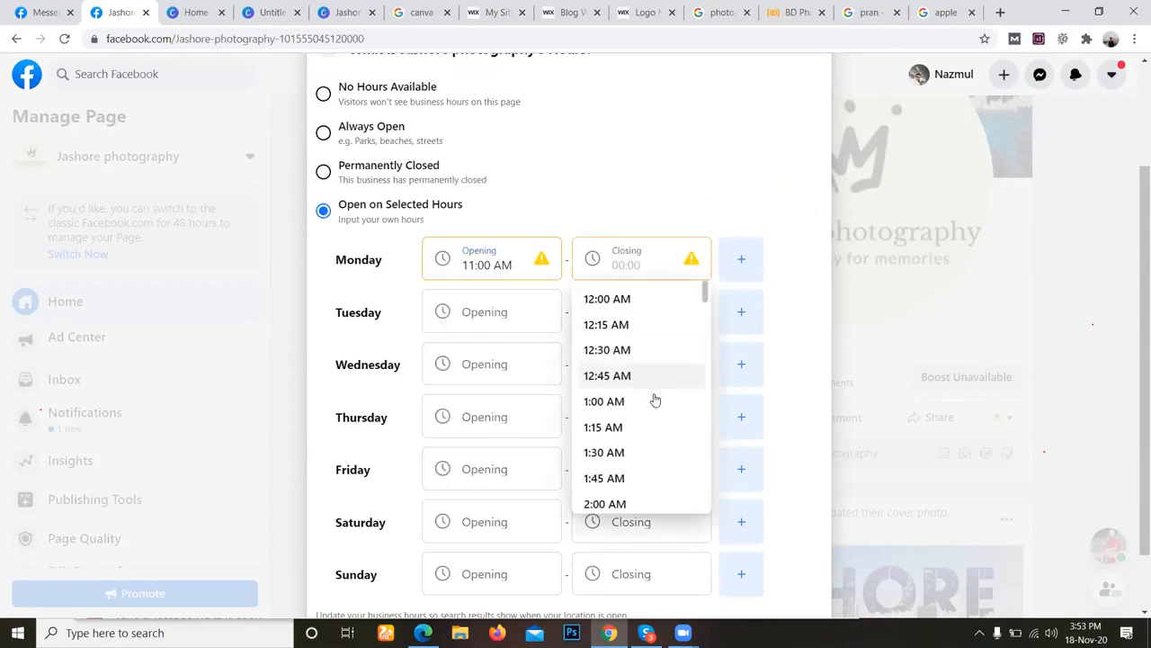
scroll(655, 405, "down", 4)
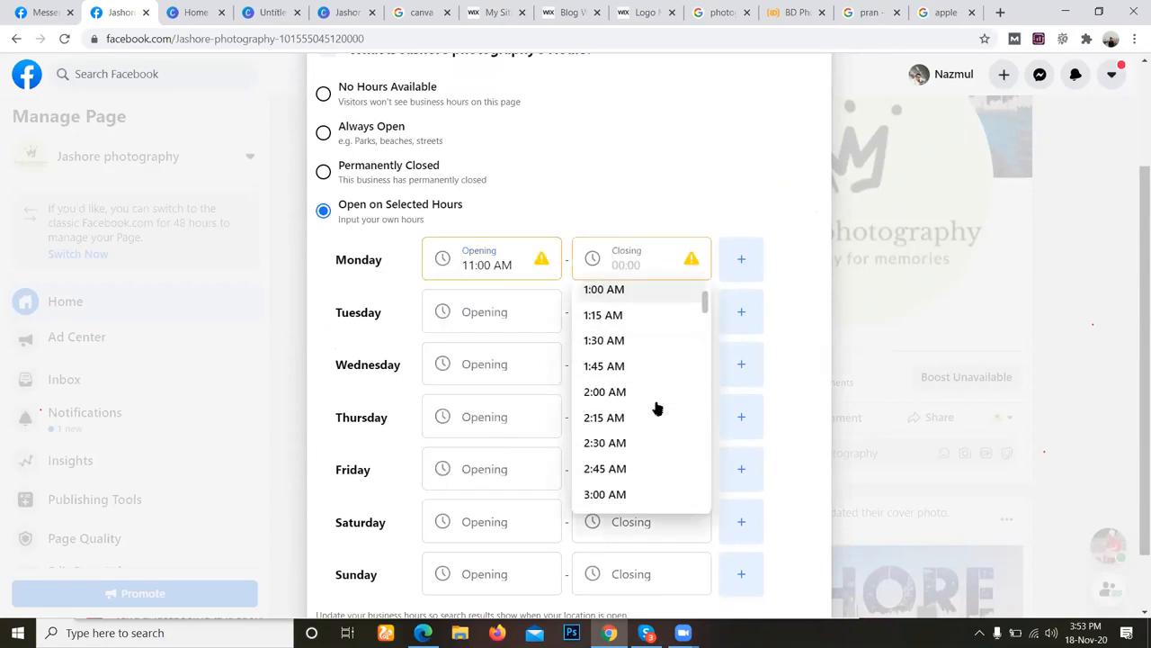
scroll(657, 409, "down", 10)
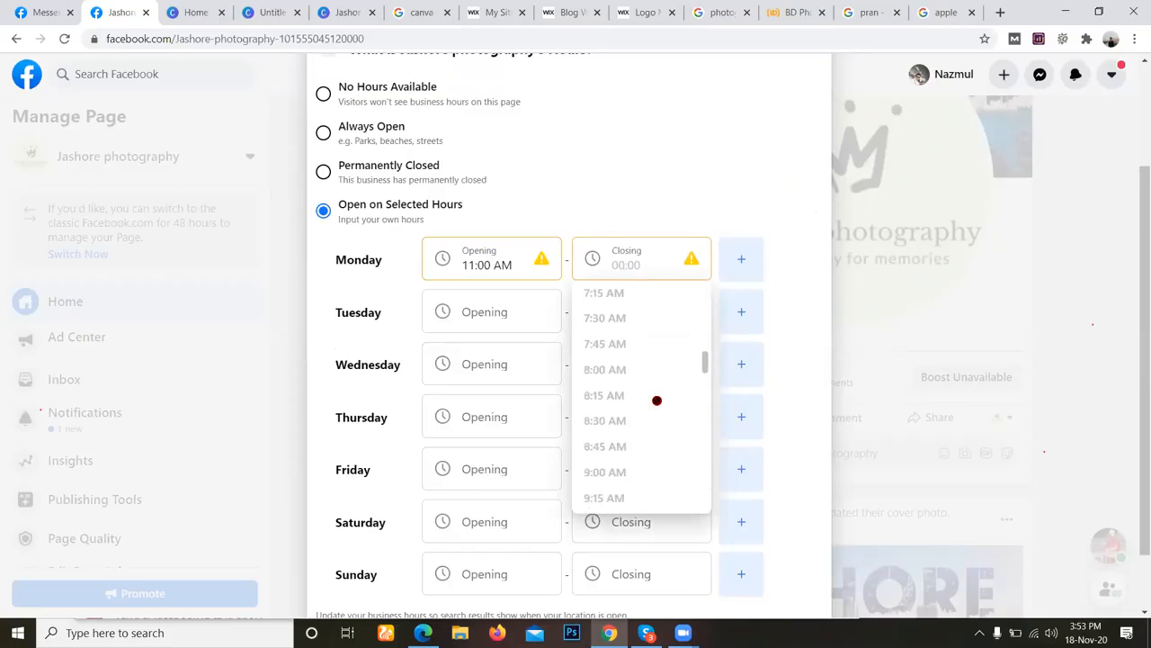
scroll(640, 411, "up", 2)
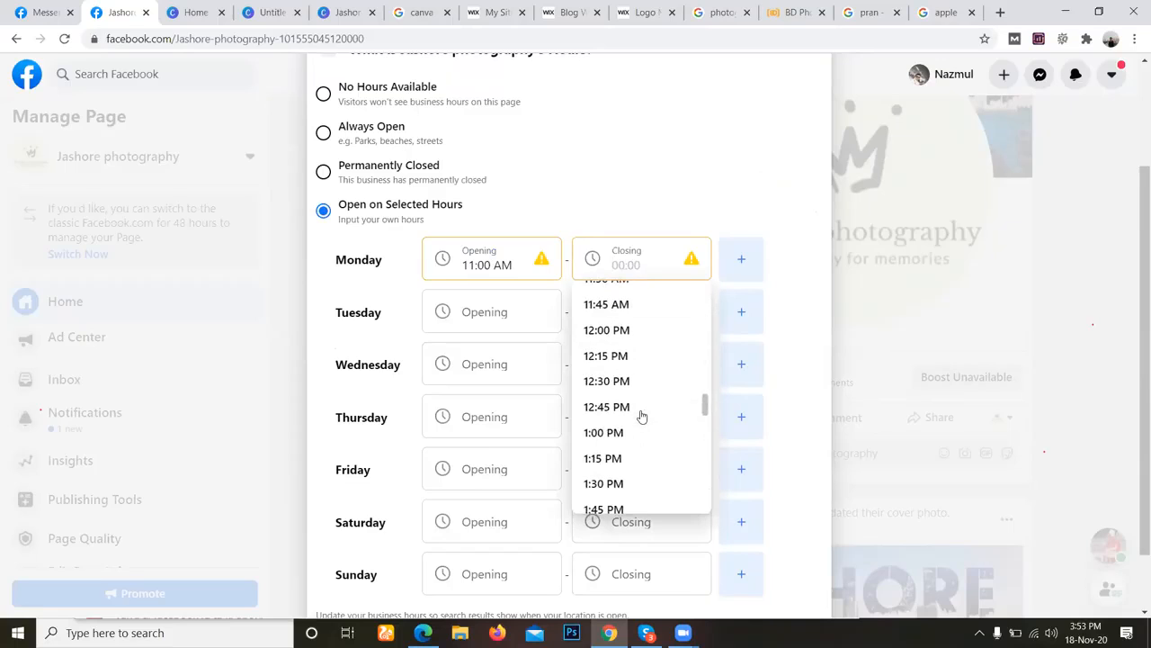
scroll(652, 452, "down", 4)
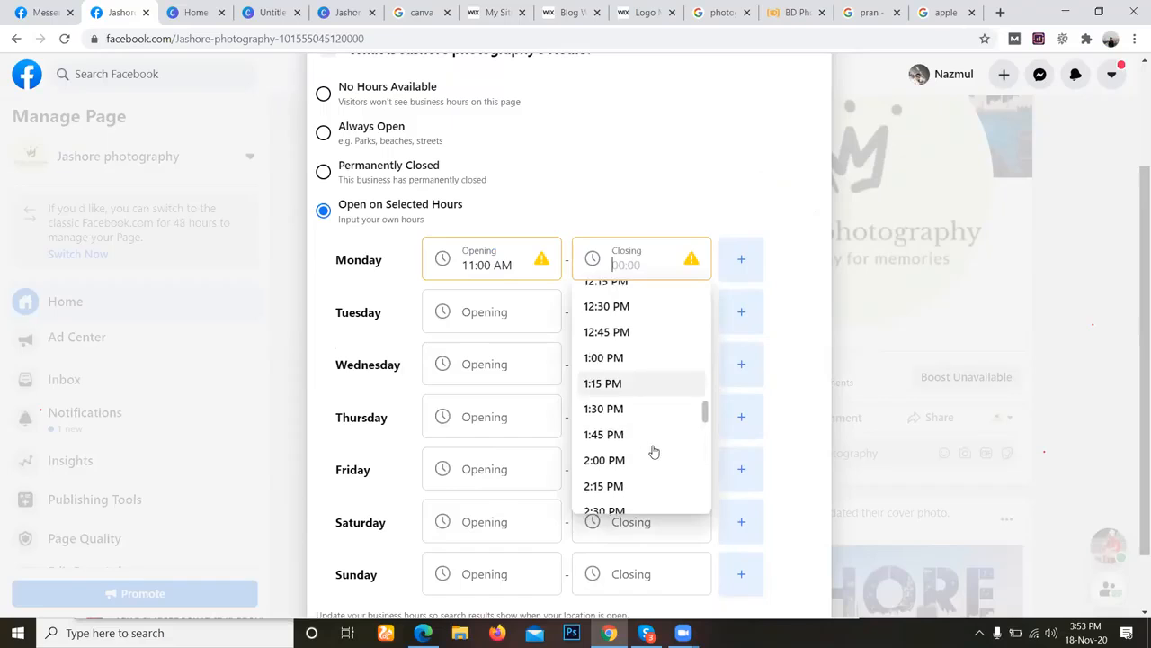
scroll(658, 453, "down", 3)
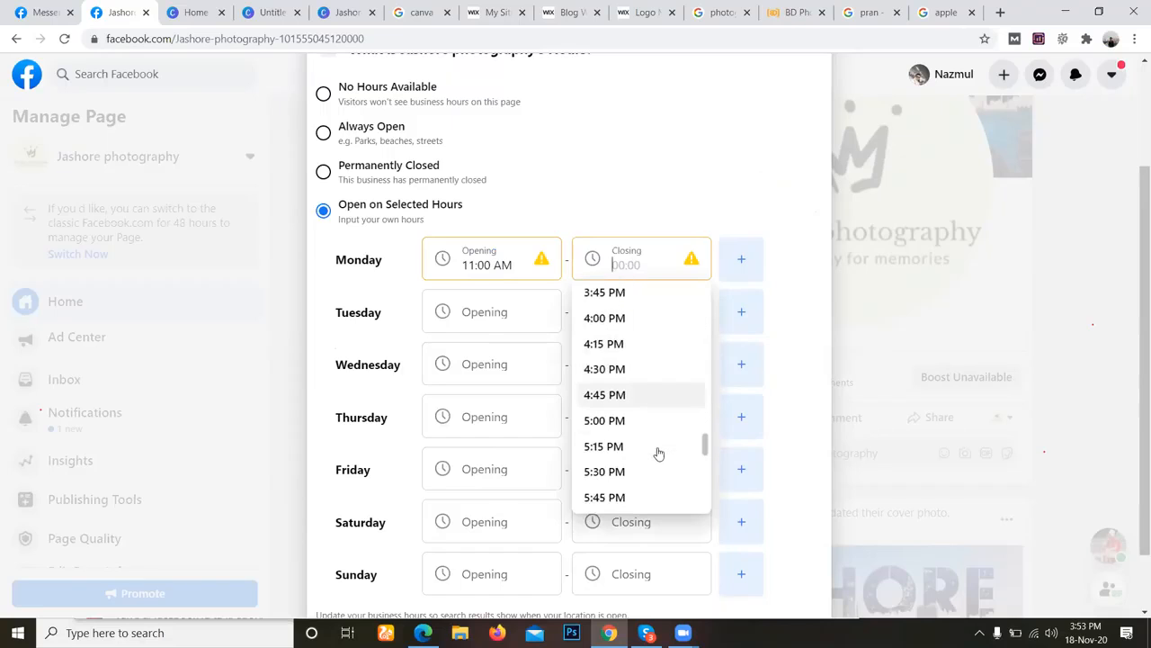
type("11")
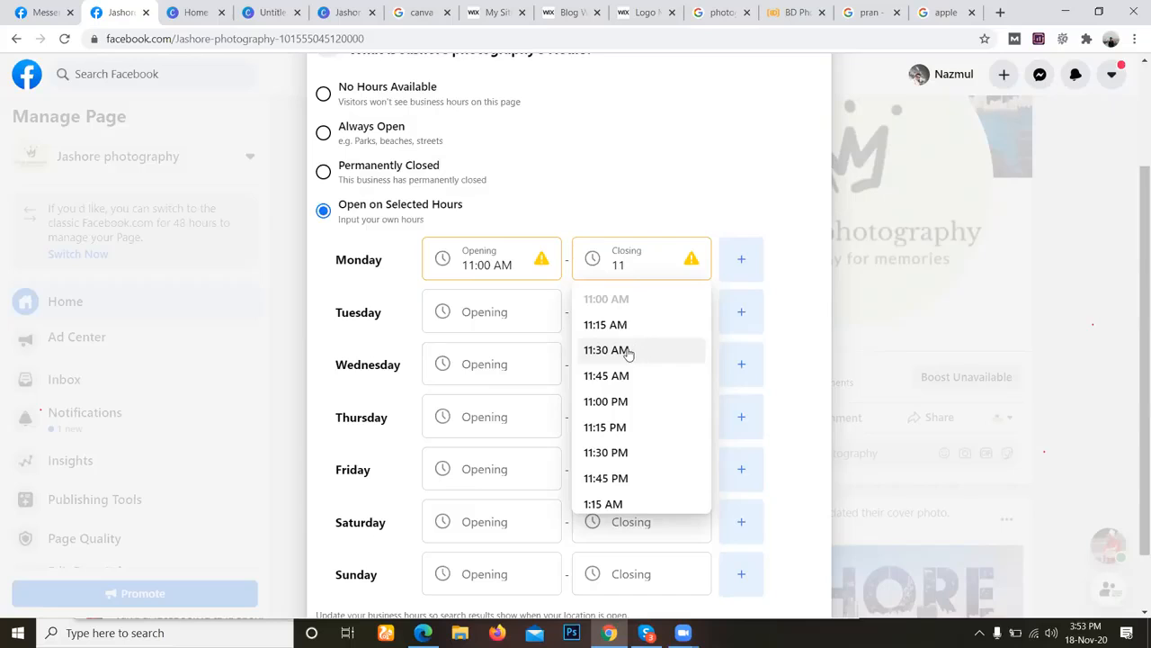
left_click(642, 402)
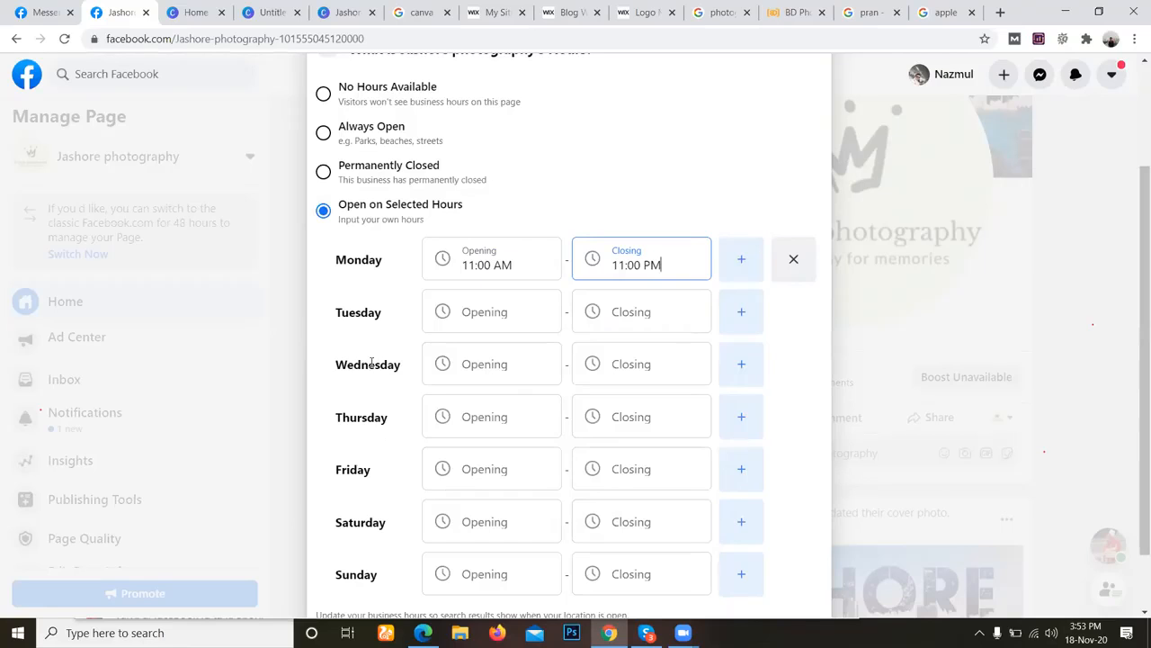
Add a second opening-hours row for Monday and remove it again.
scroll(494, 432, "down", 1)
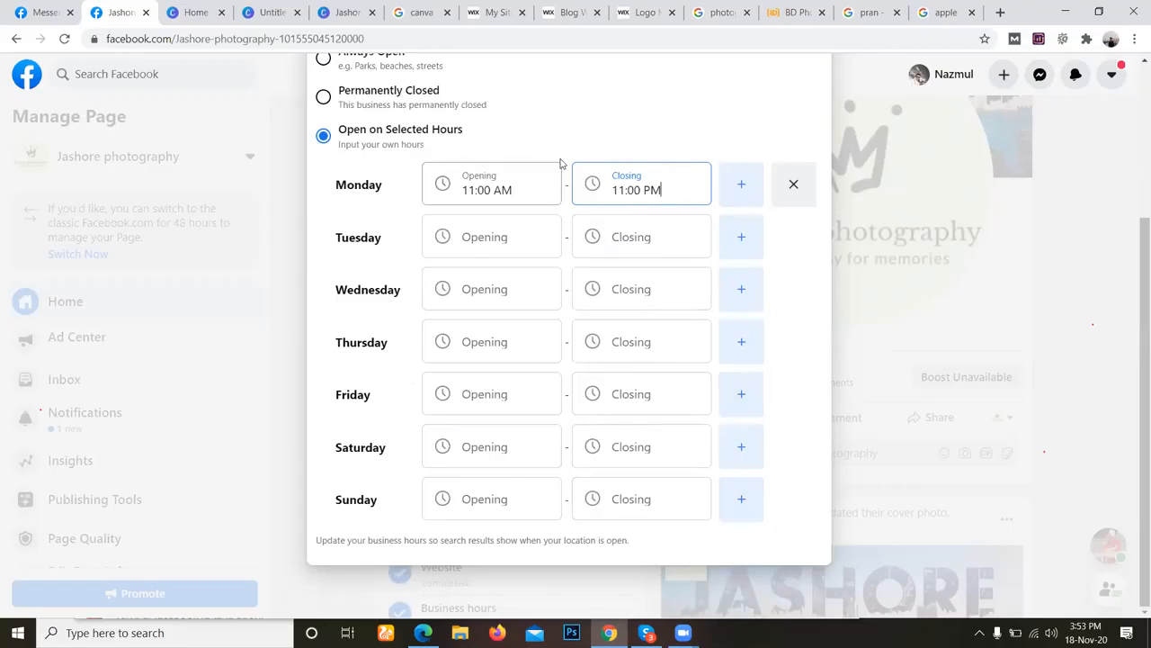
left_click(740, 184)
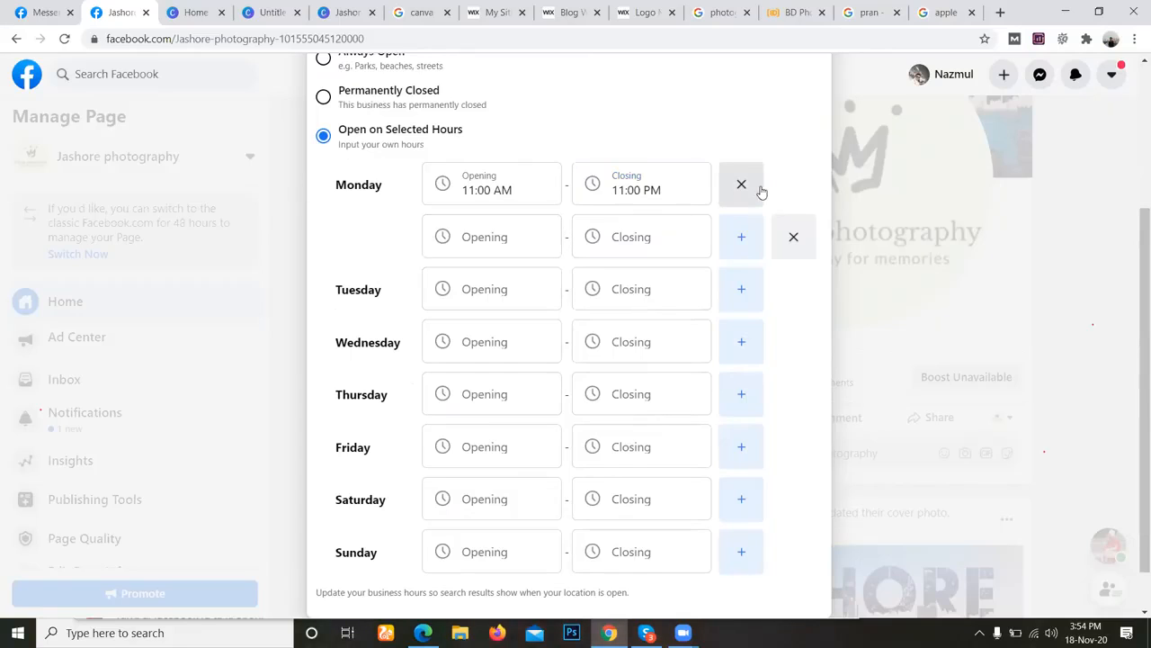
left_click(793, 237)
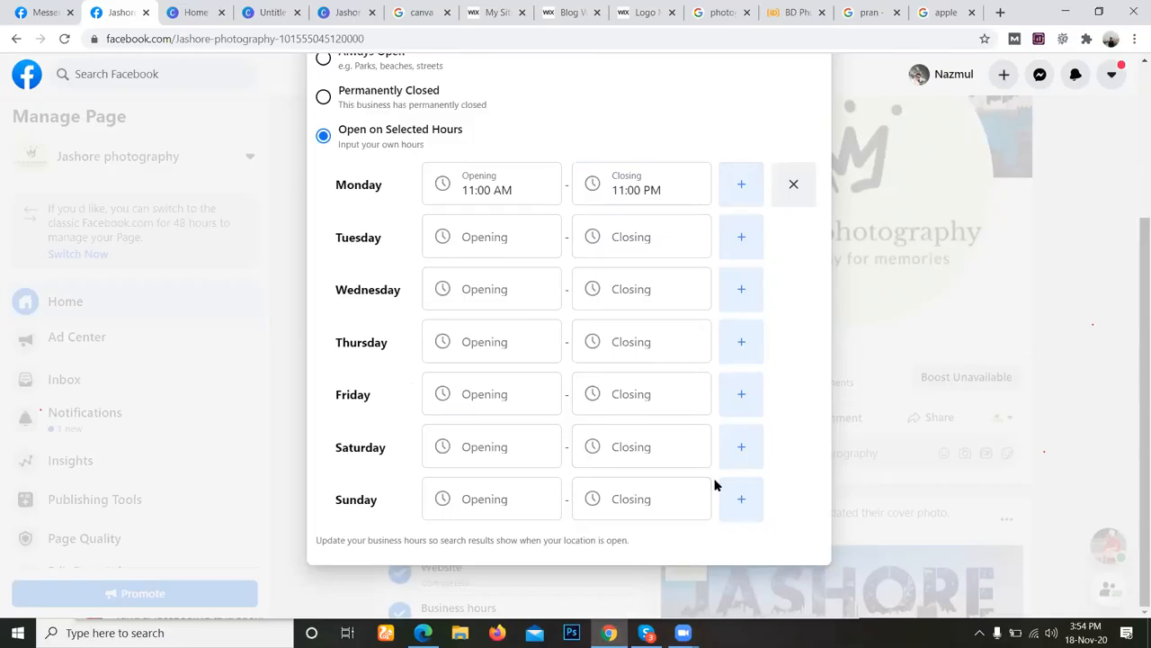
scroll(527, 416, "up", 1)
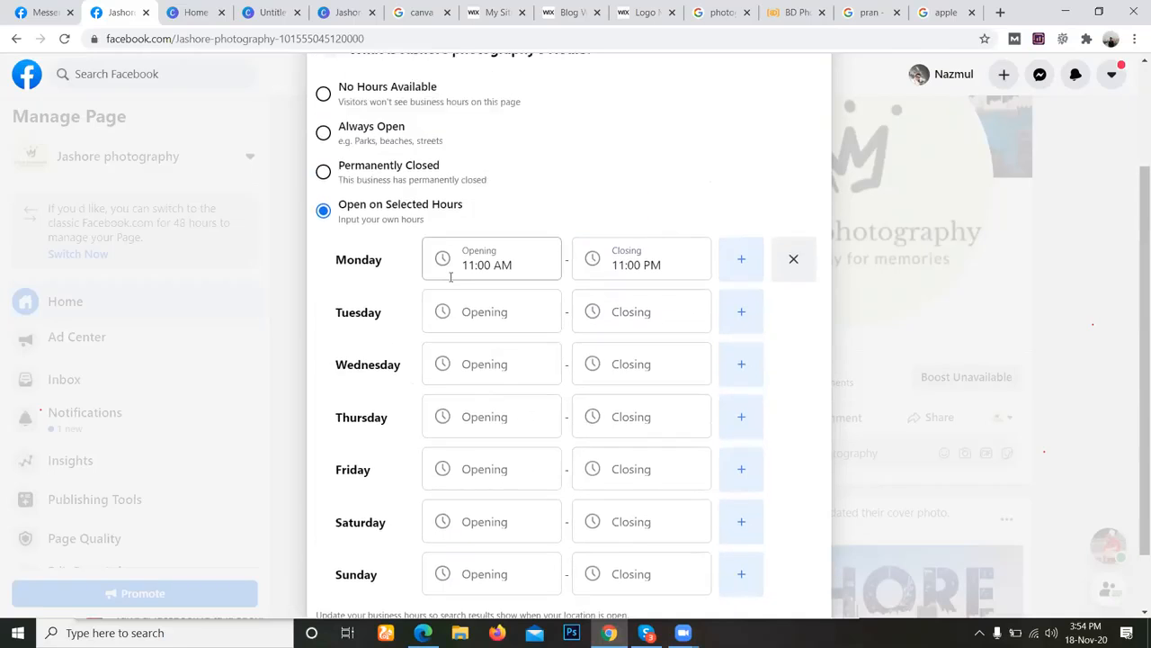
Finish editing the page's business hours and close the hours form.
scroll(516, 257, "up", 2)
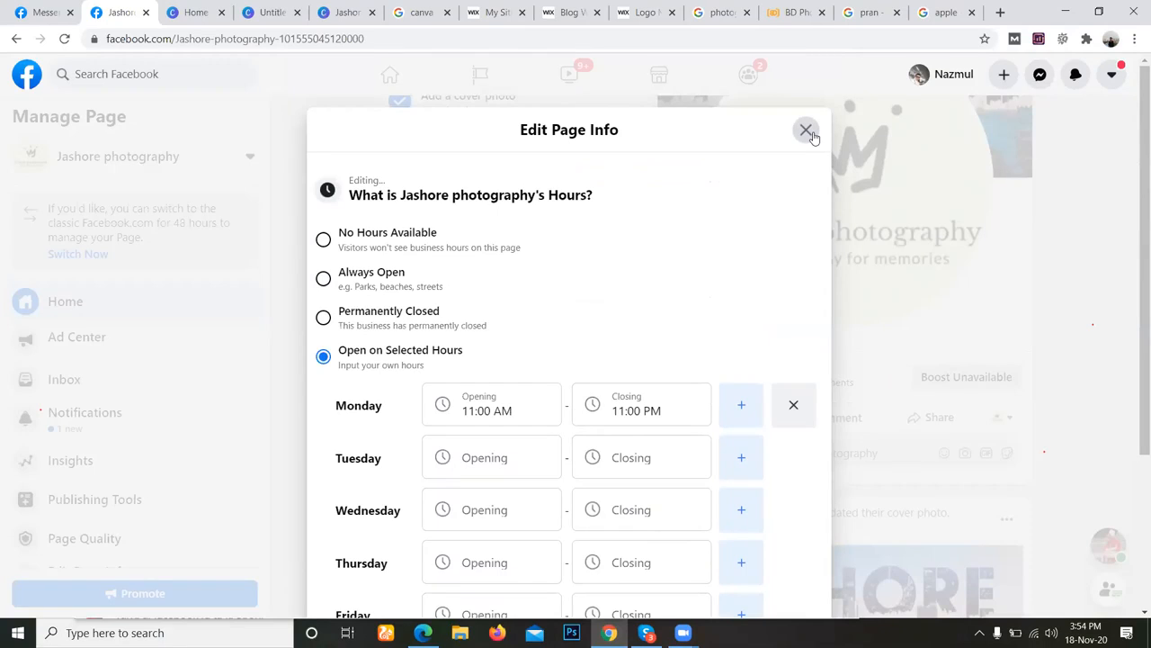
left_click(808, 132)
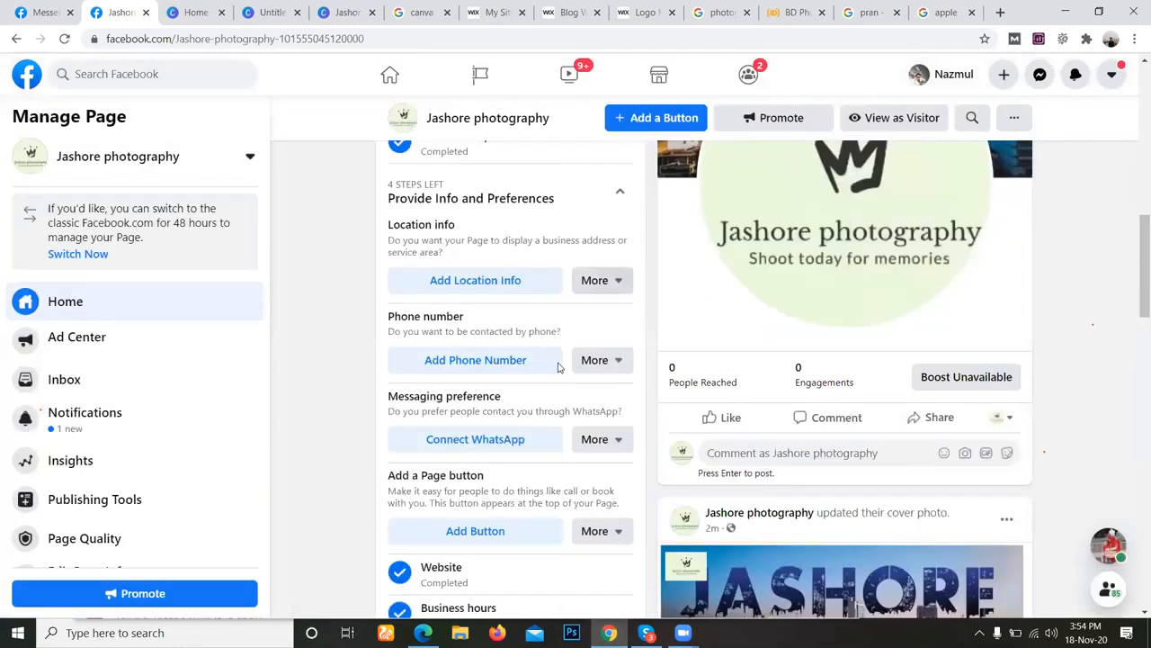
Add the page's phone number with the Bangladesh (+880) country code and close the form.
left_click(479, 368)
left_click(471, 362)
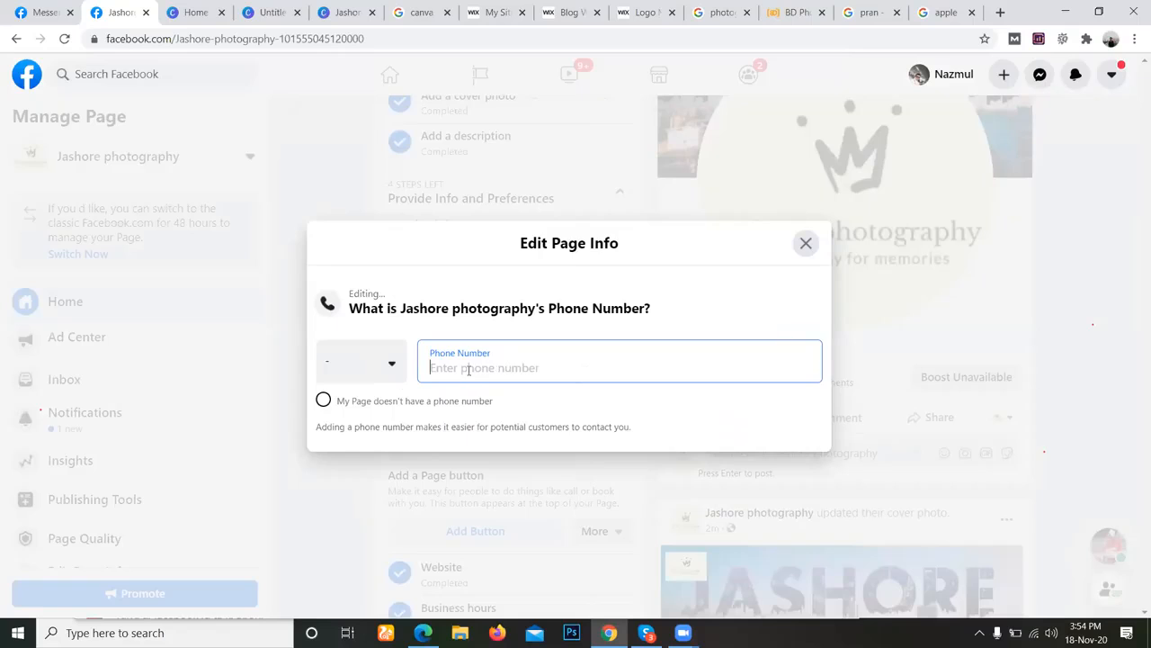
left_click(392, 372)
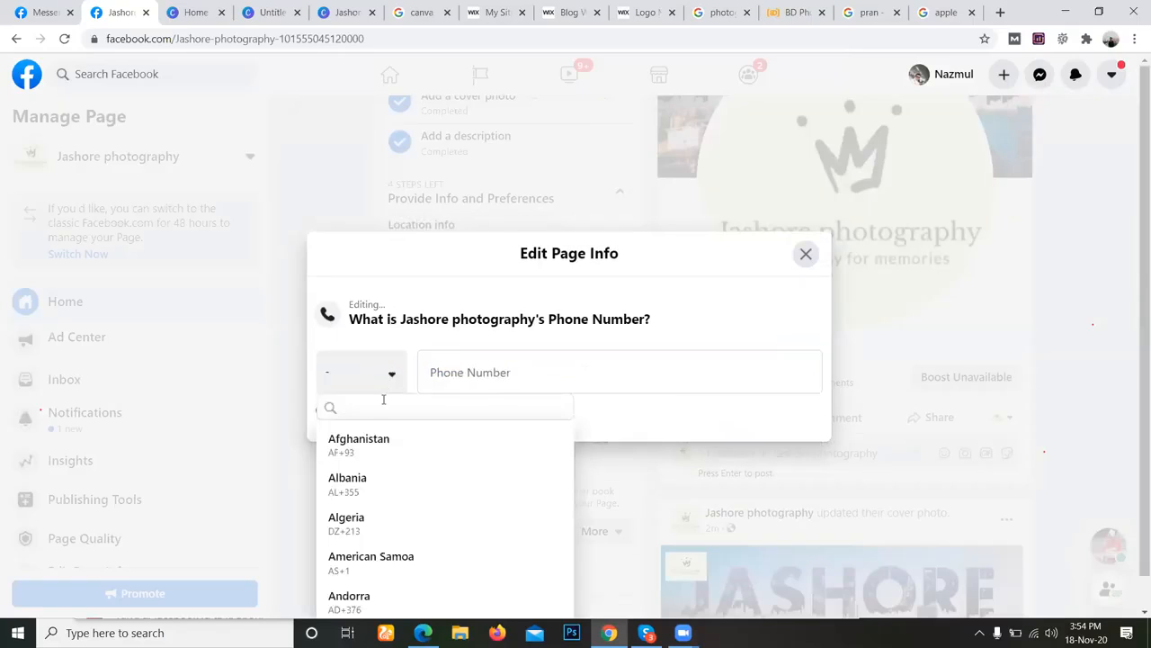
type("bang")
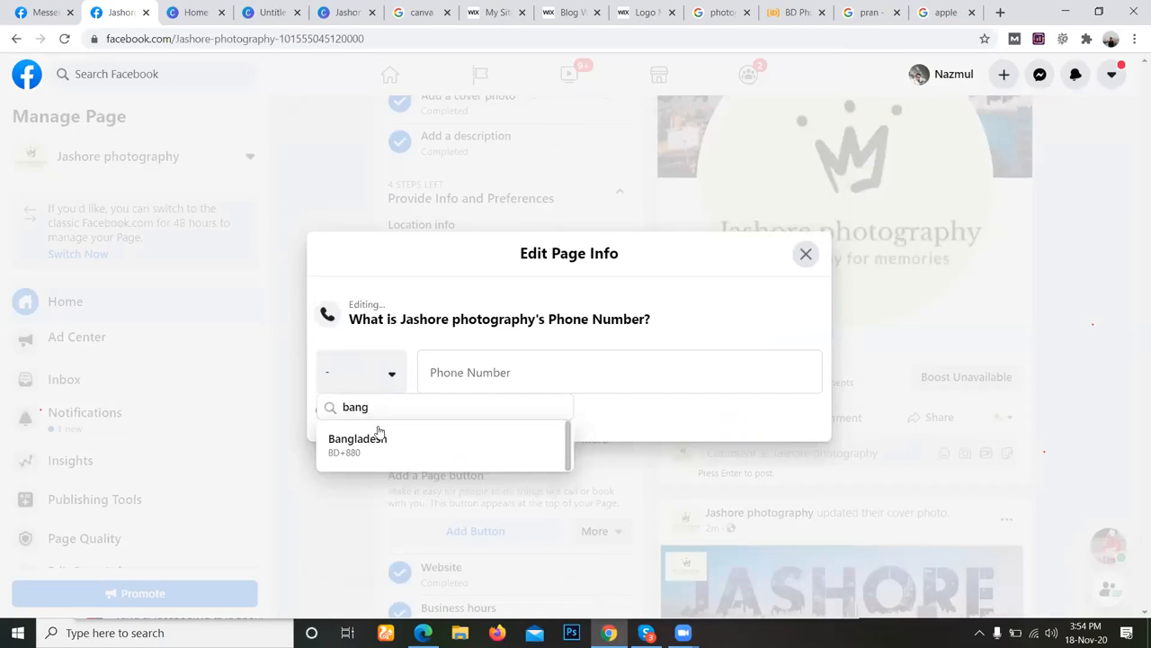
left_click(378, 440)
left_click(491, 384)
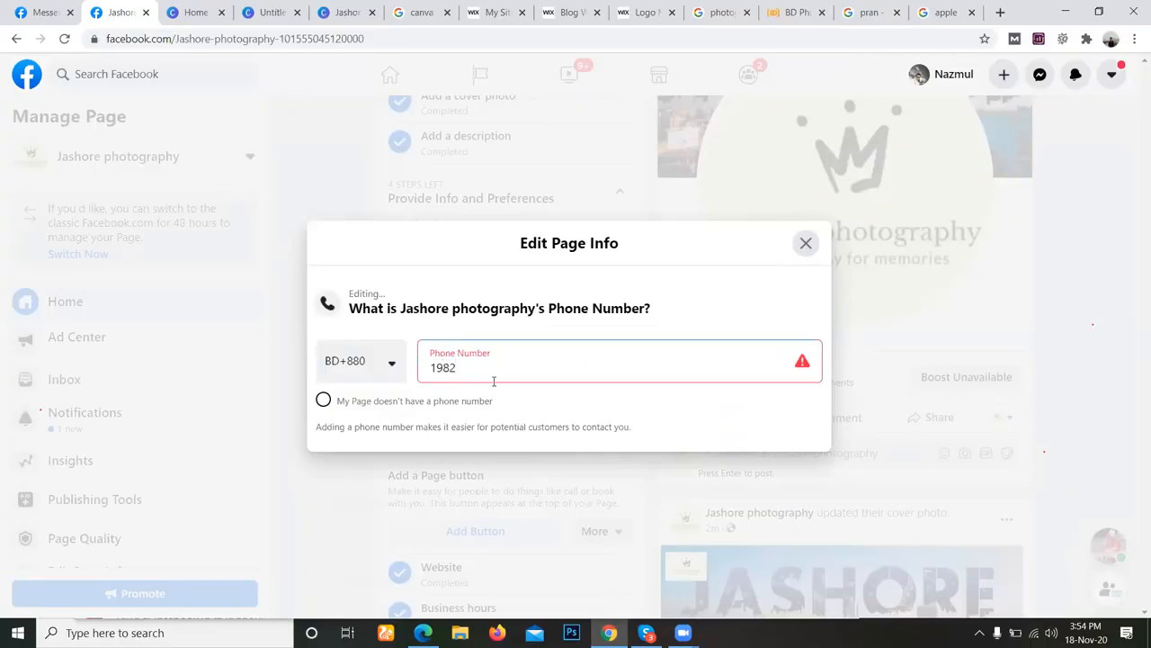
left_click(806, 243)
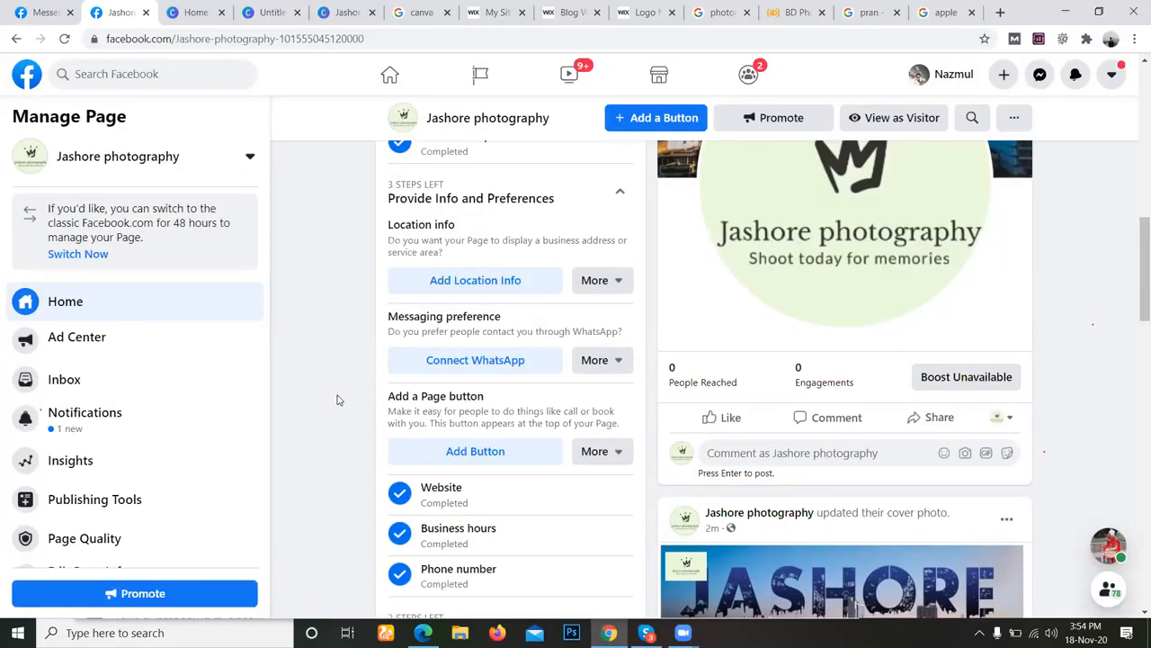
Expand the Introduce Your Page checklist section and review the remaining page content down to the About section.
scroll(337, 399, "down", 3)
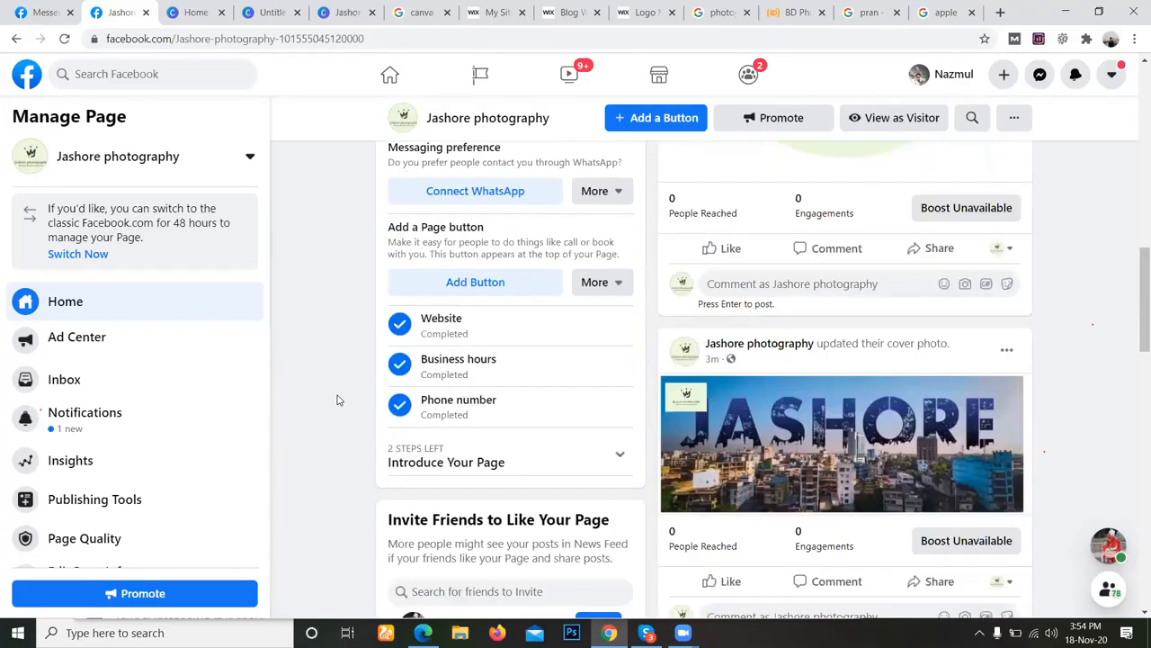
left_click(501, 416)
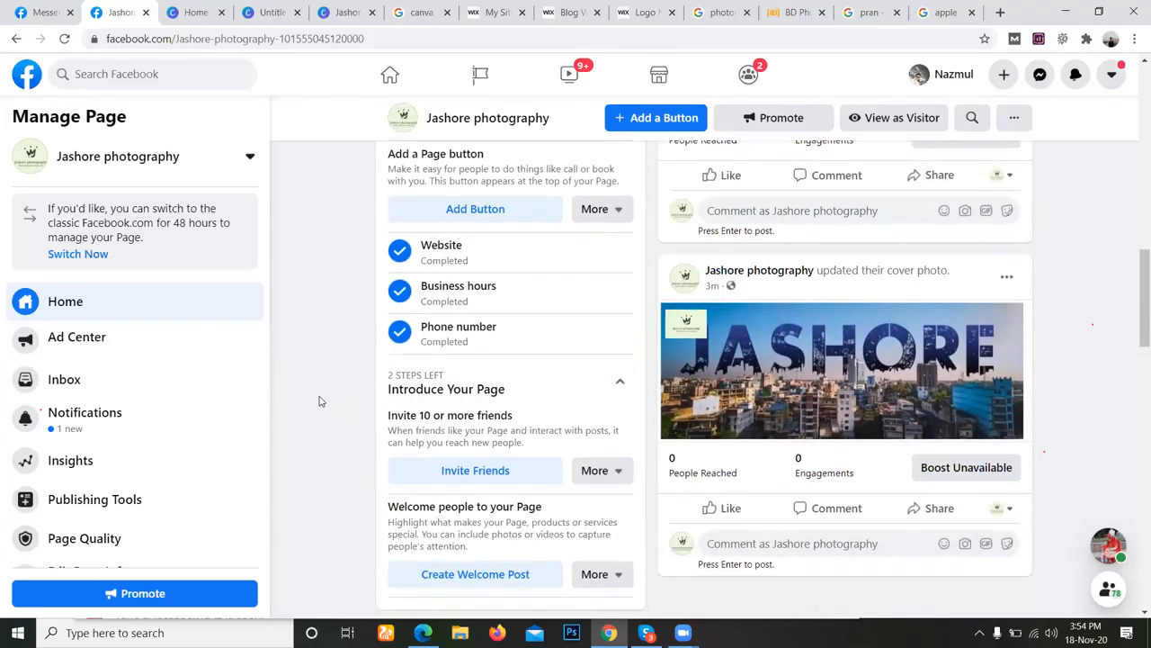
scroll(319, 399, "down", 2)
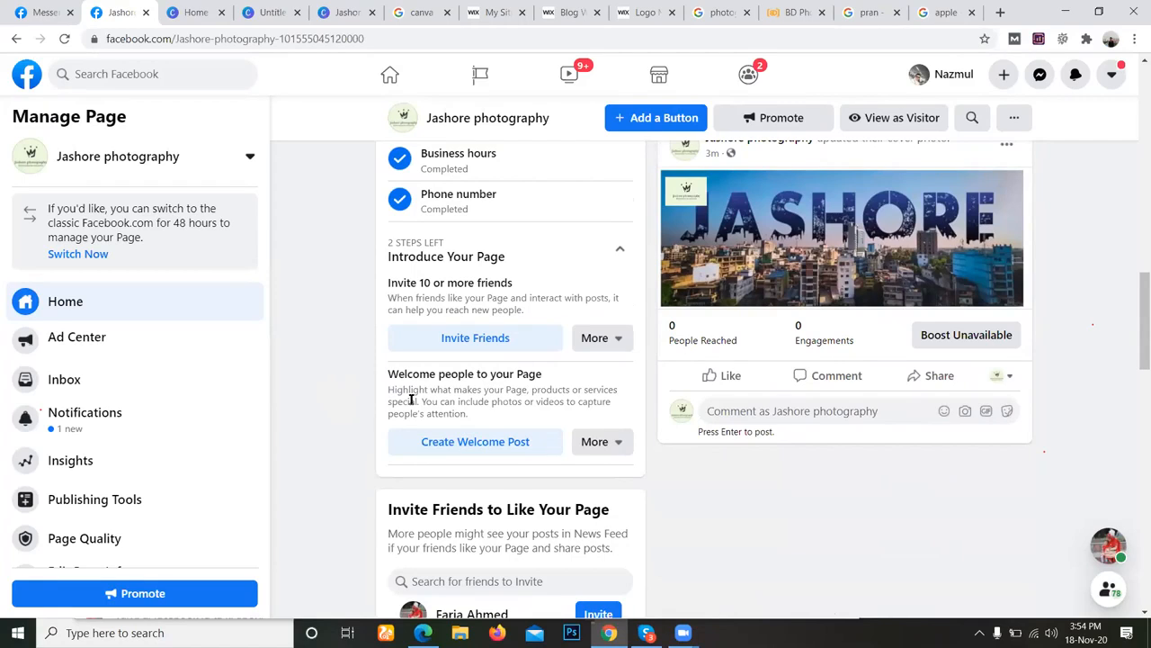
scroll(360, 425, "down", 3)
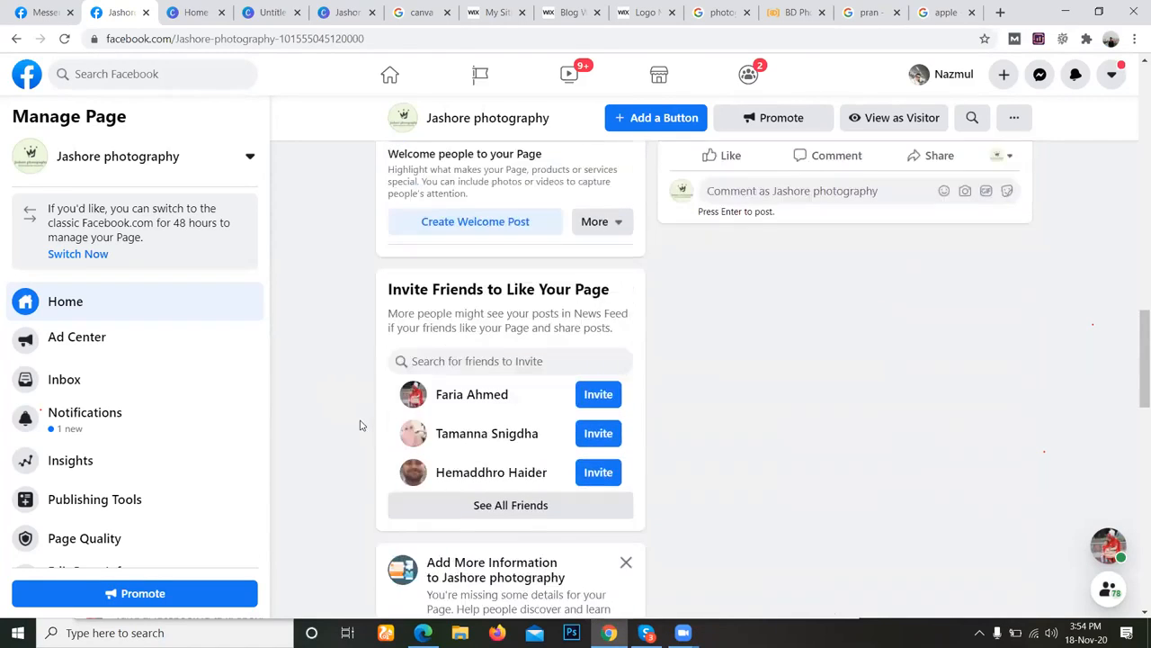
scroll(351, 437, "down", 3)
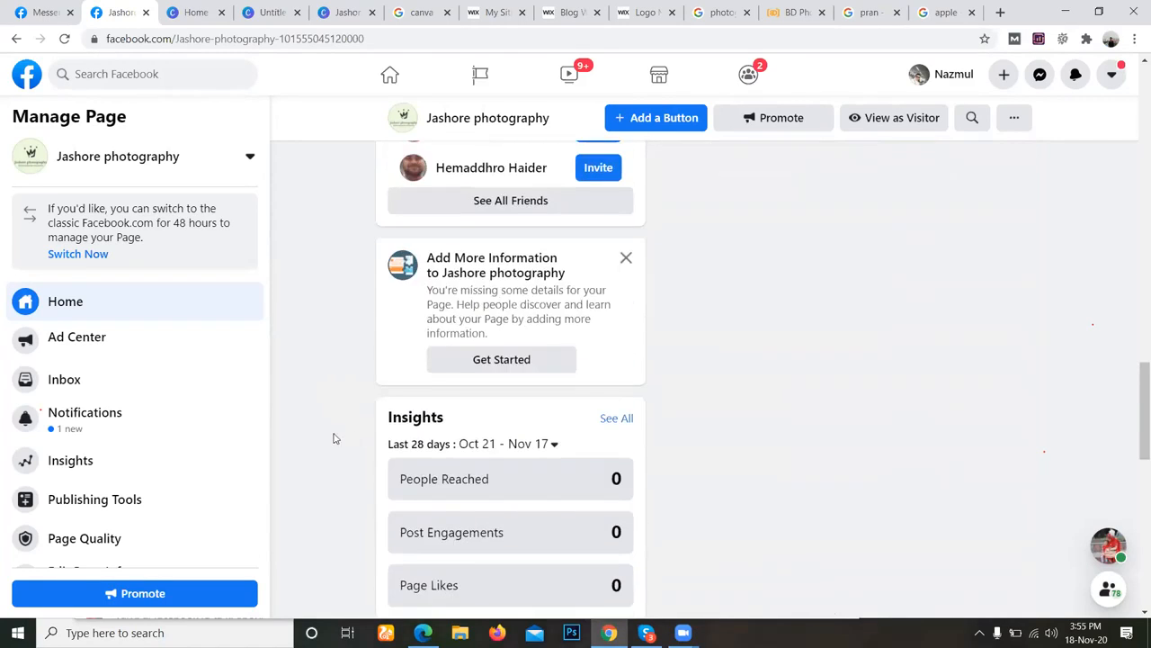
scroll(333, 438, "down", 2)
scroll(332, 438, "down", 2)
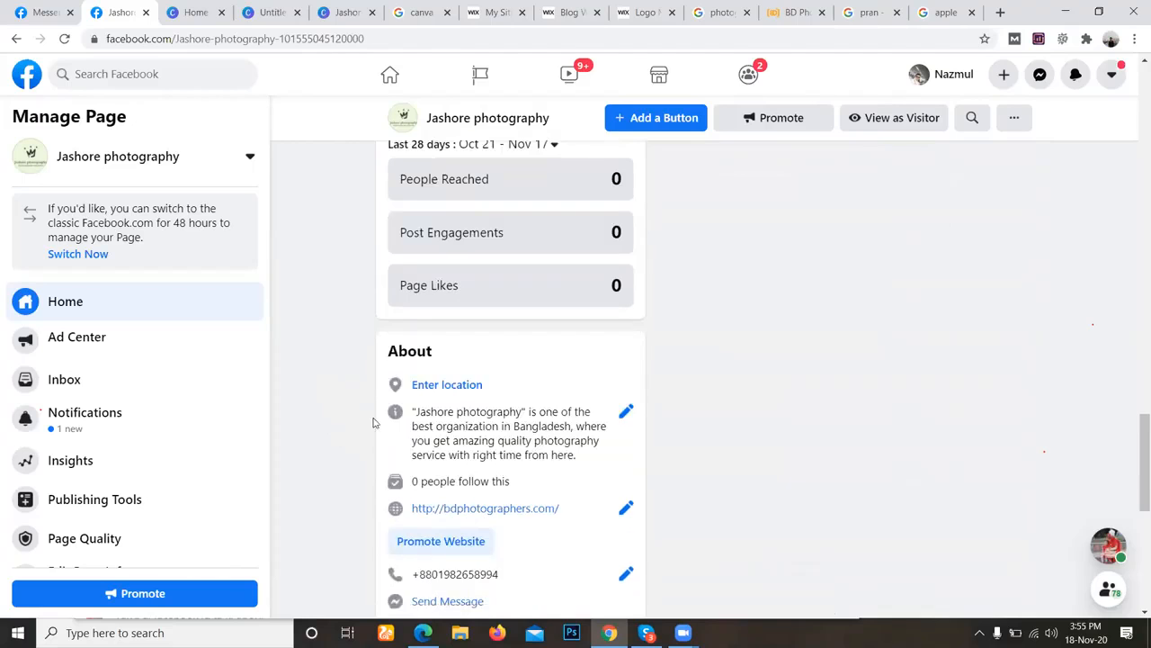
Open the page's location for editing from the About section and enter "jashore, khul" as the address.
left_click(438, 386)
left_click(394, 295)
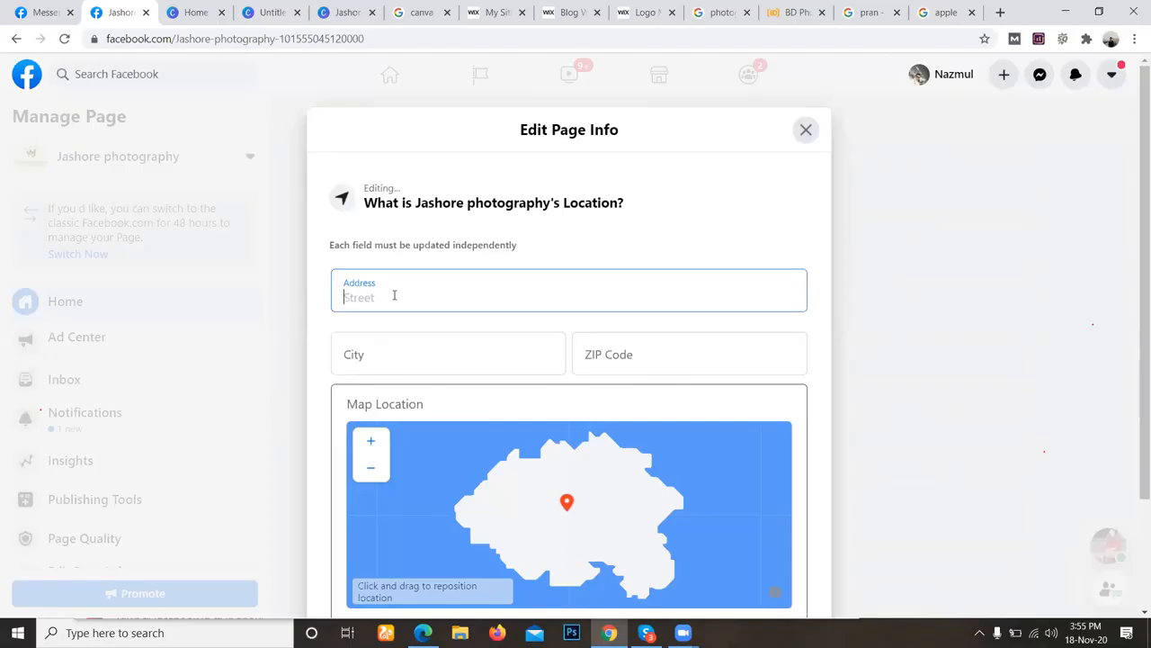
type("je")
type("s")
type("hore")
scroll(592, 265, "down", 1)
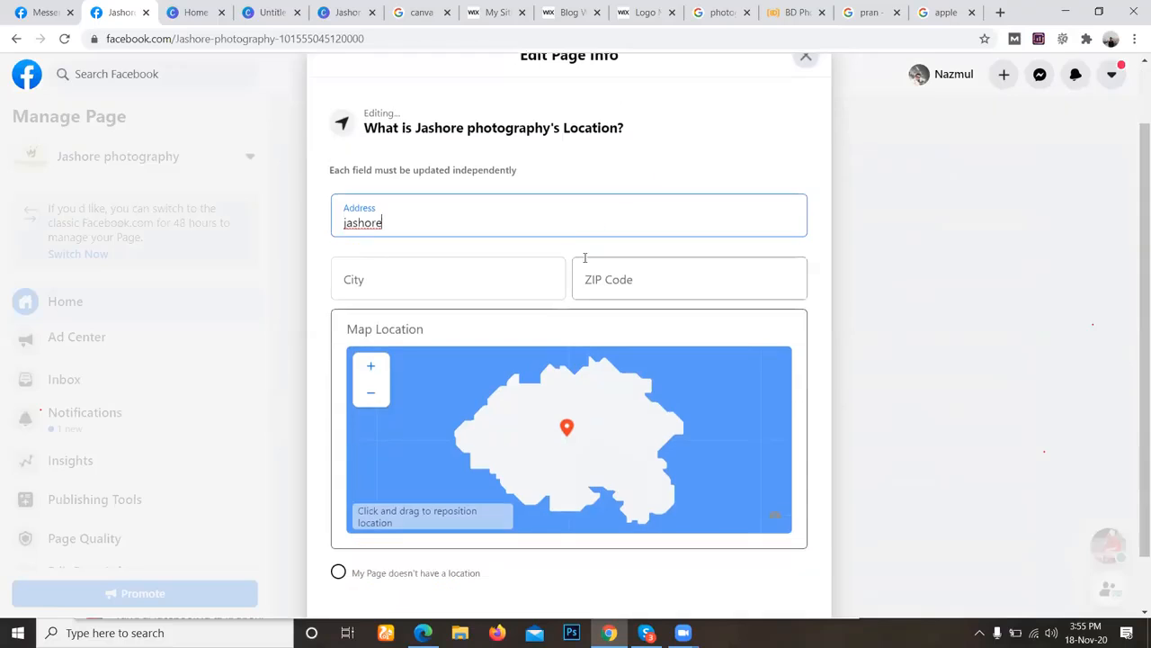
type(", khul")
Set the location's city to the suggested Jessore, Khulna Division, Bangladesh.
double_click(419, 218)
triple_click(419, 219)
key("ctrl+c")
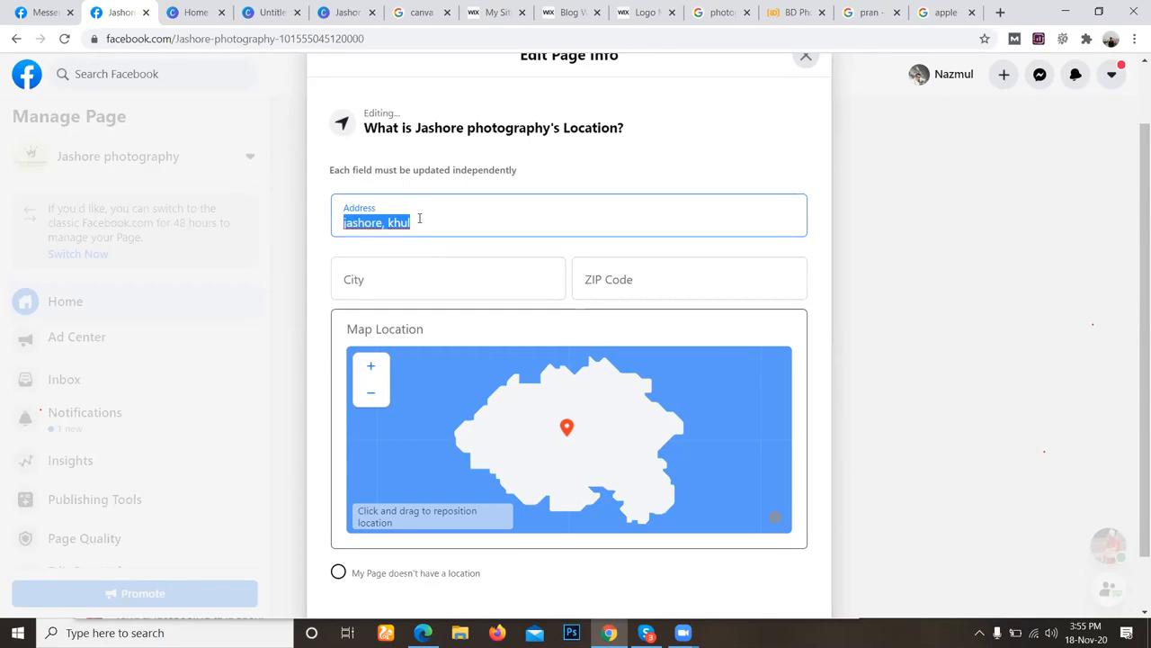
left_click(354, 277)
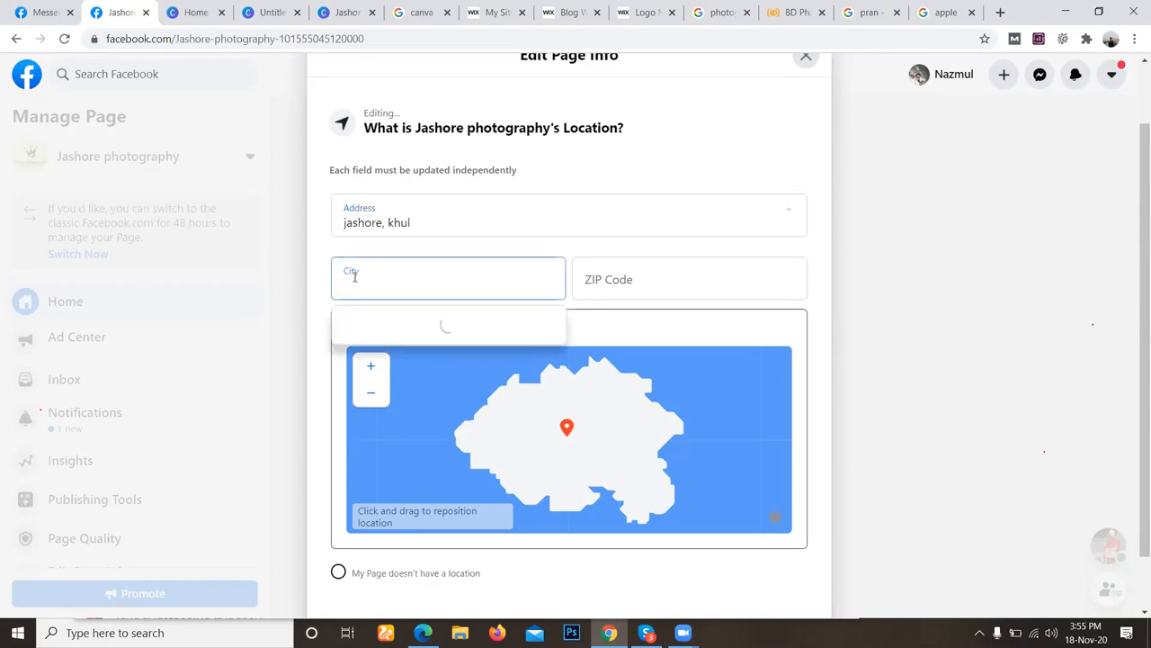
key("ctrl+v")
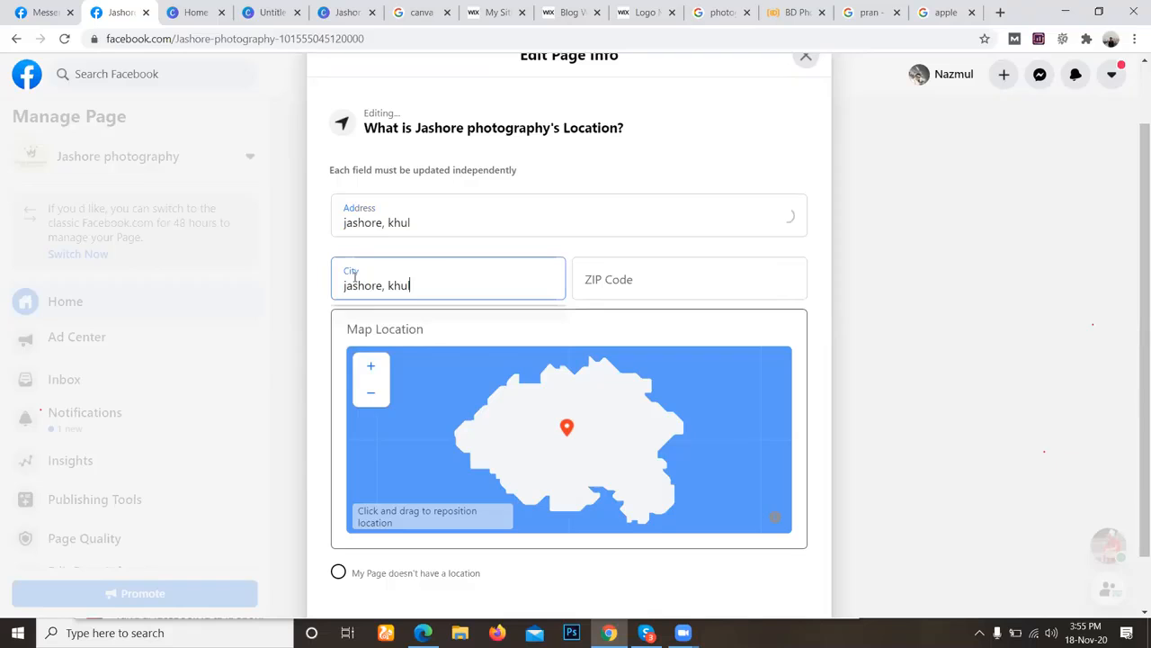
key("BackSpace")
key("BackSpace")
key("BackSpace")
key("BackSpace")
key("BackSpace")
key("BackSpace")
key("BackSpace")
key("BackSpace")
key("BackSpace")
key("BackSpace")
key("BackSpace")
key("BackSpace")
key("BackSpace")
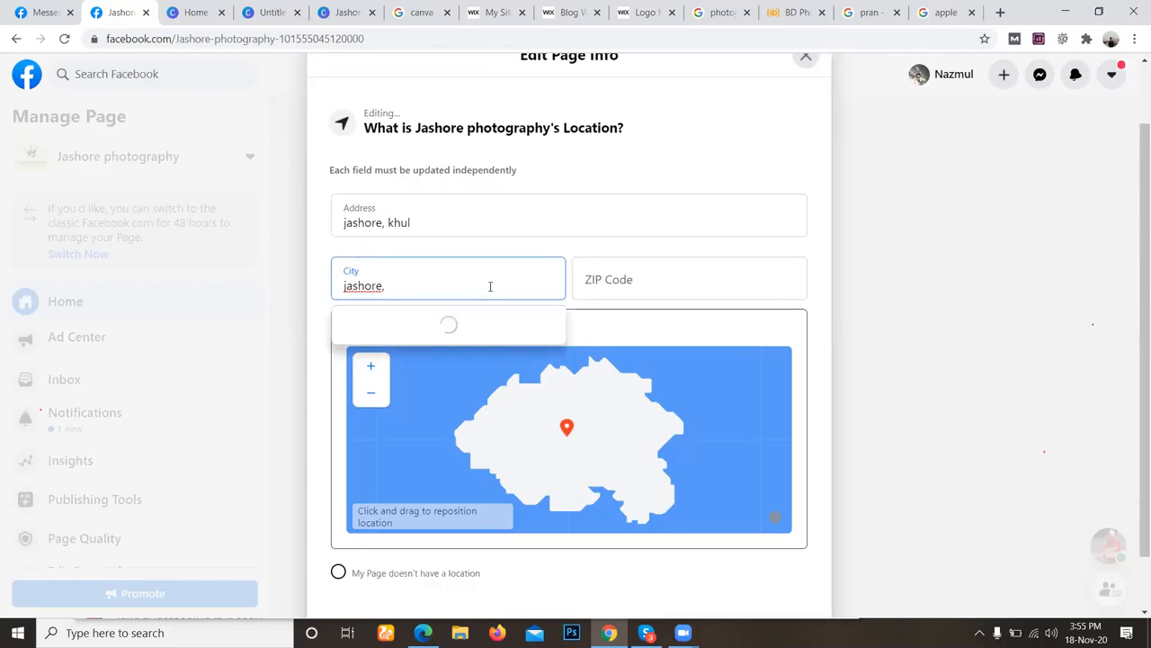
type("jess")
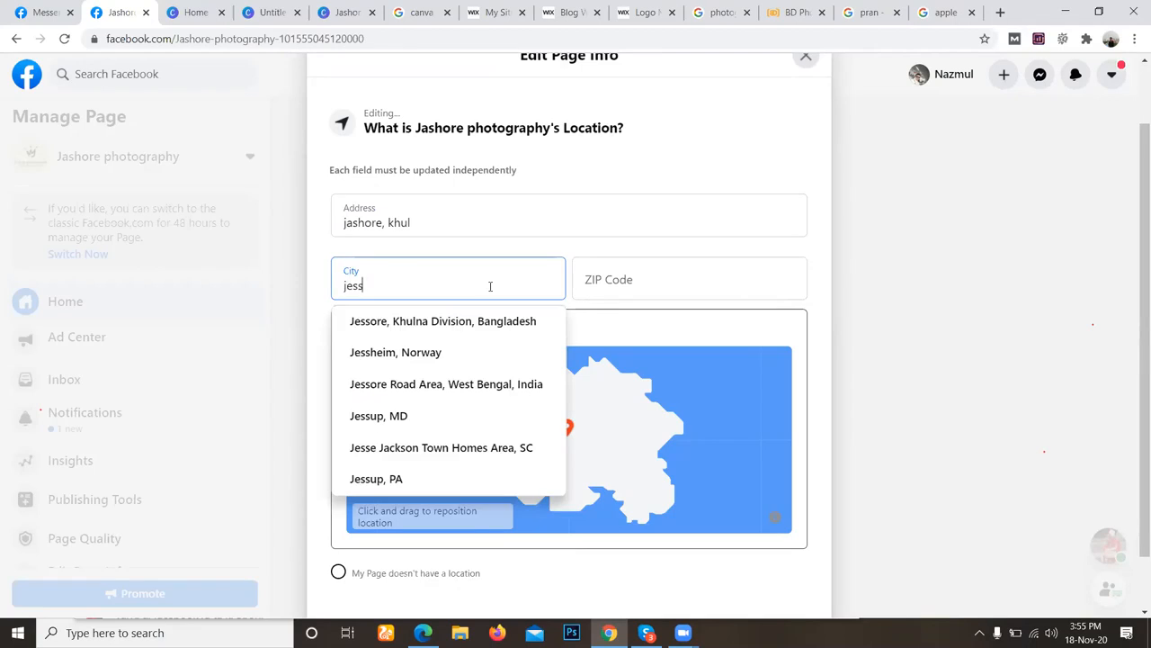
left_click(480, 321)
Copy the city text and replace the address with Jessore, Khulna Division, Bangladesh.
left_click(473, 284)
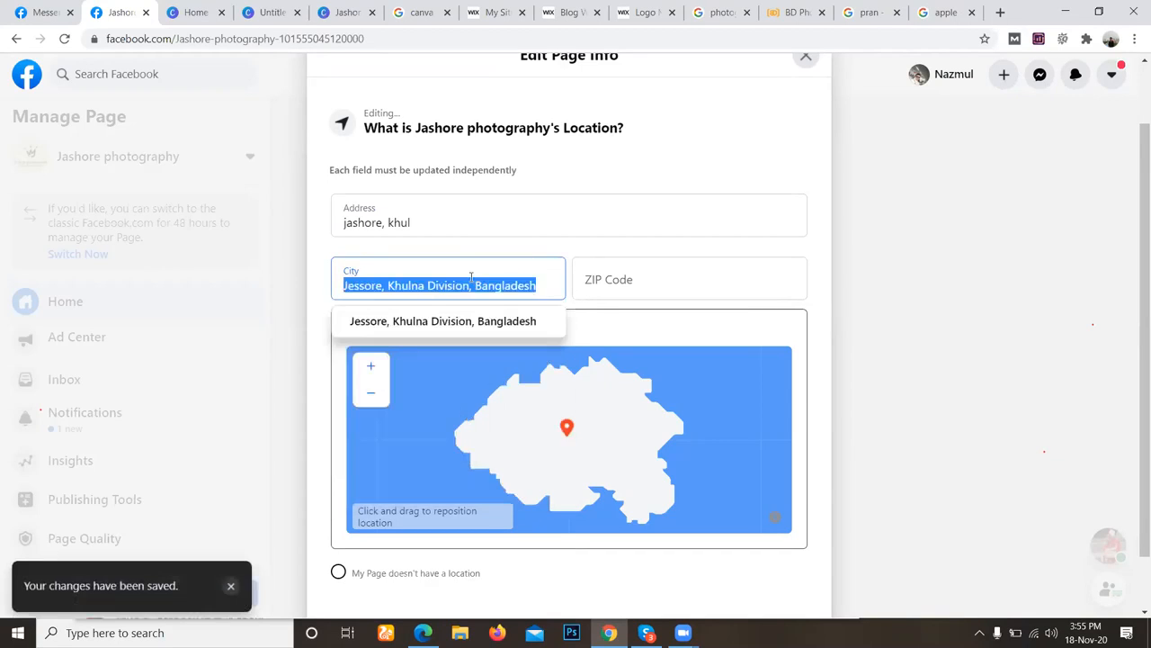
right_click(473, 280)
left_click(516, 331)
double_click(476, 225)
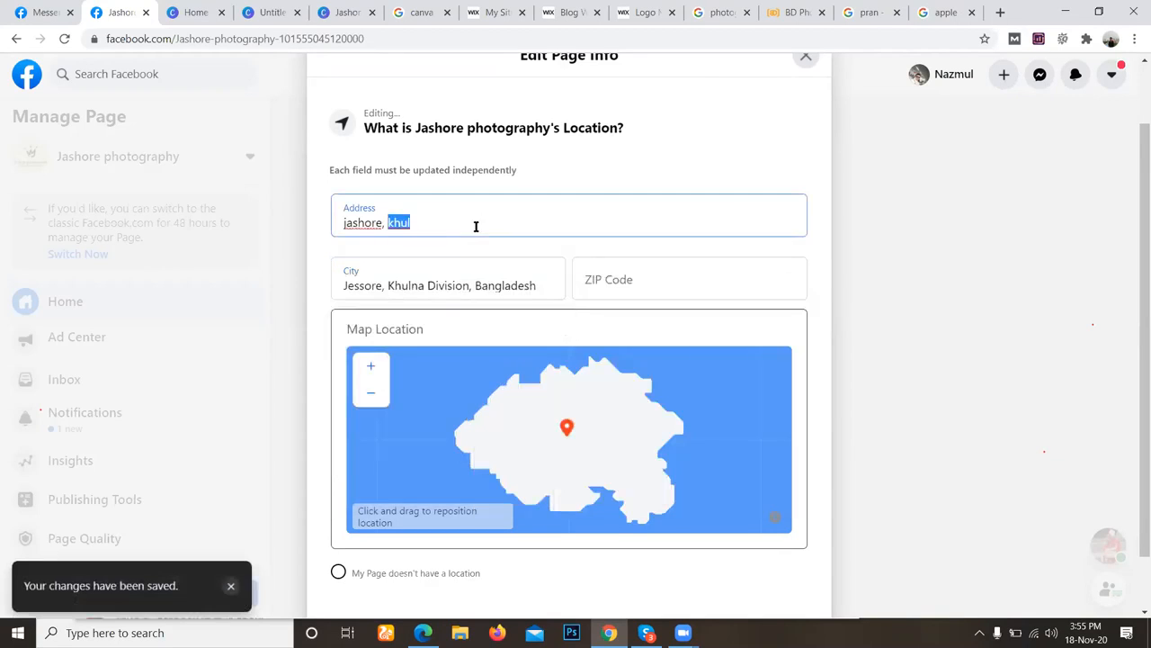
left_click(476, 226)
key("ctrl+v")
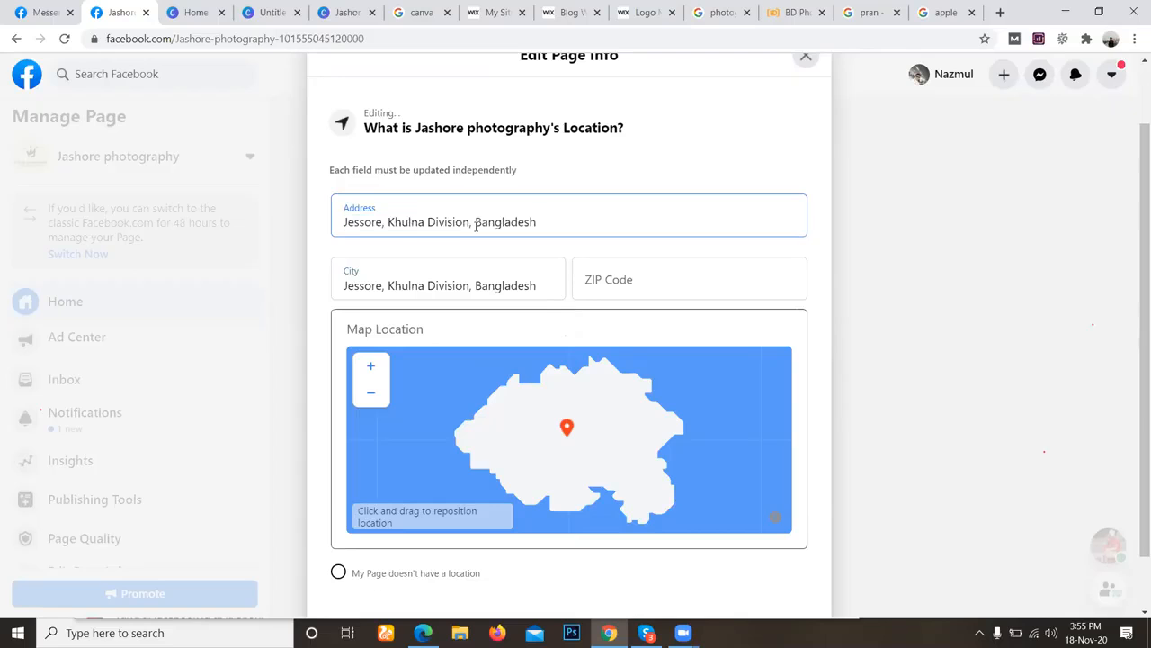
Set the location's ZIP code to 7400.
left_click(602, 276)
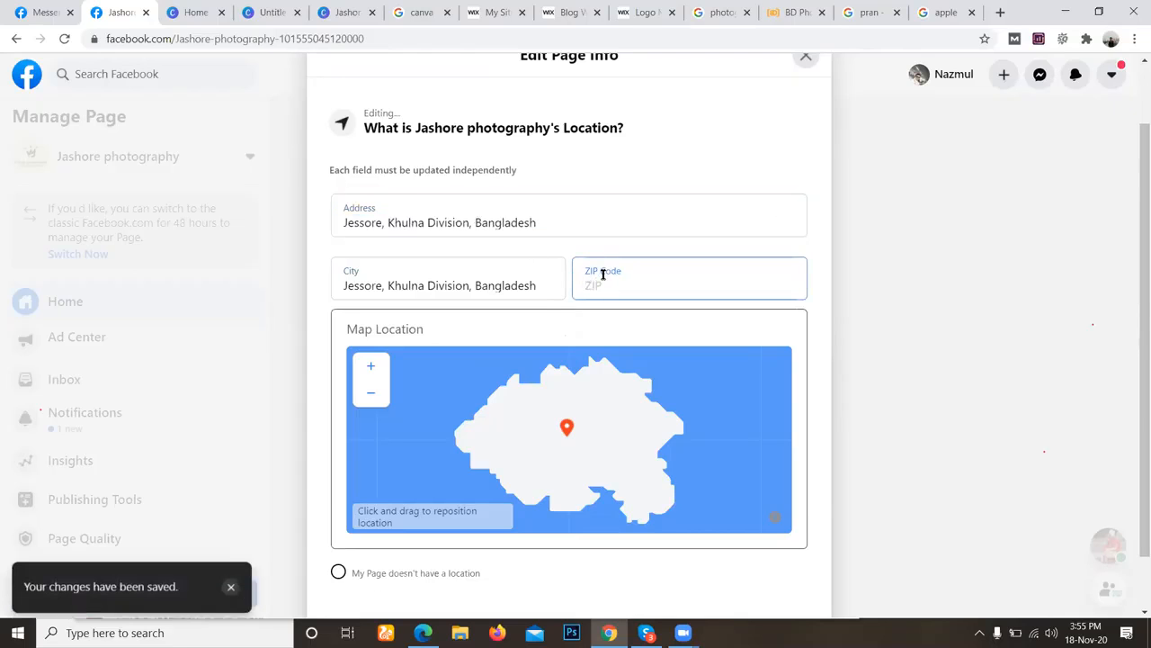
type("7400")
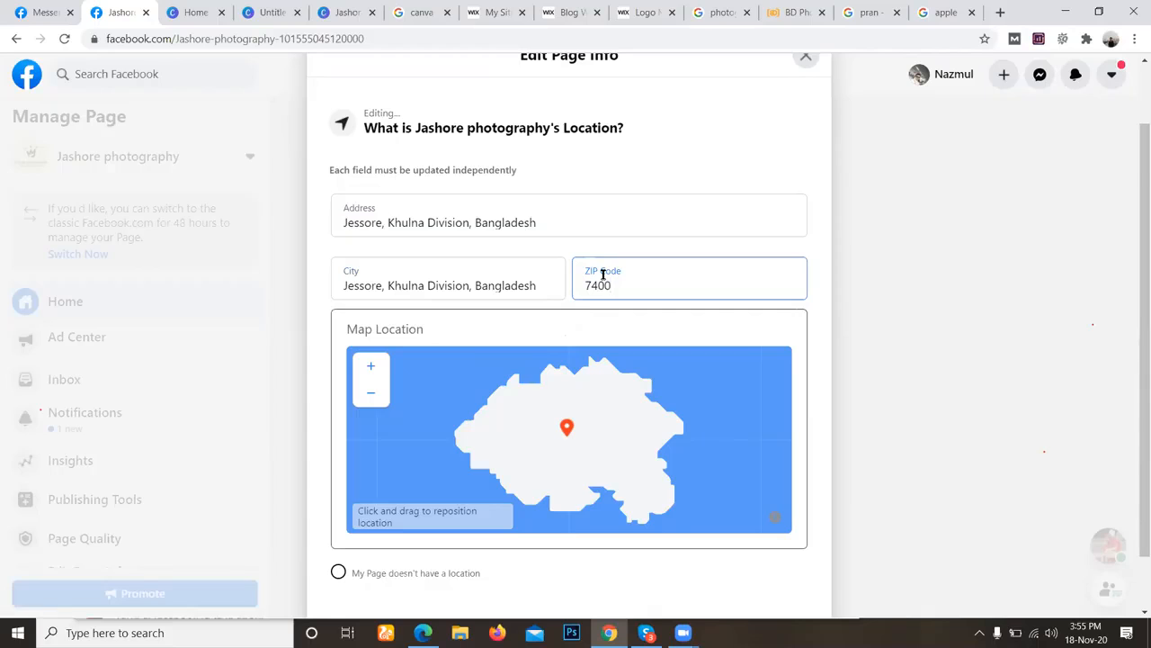
scroll(553, 414, "down", 1)
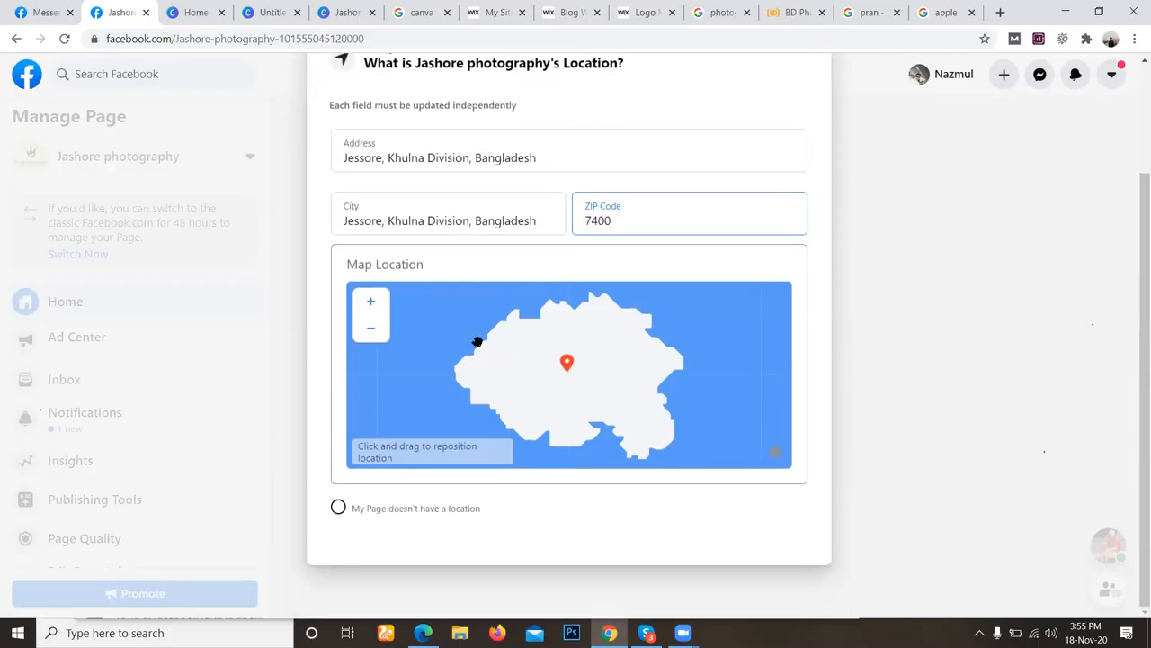
left_click(582, 167)
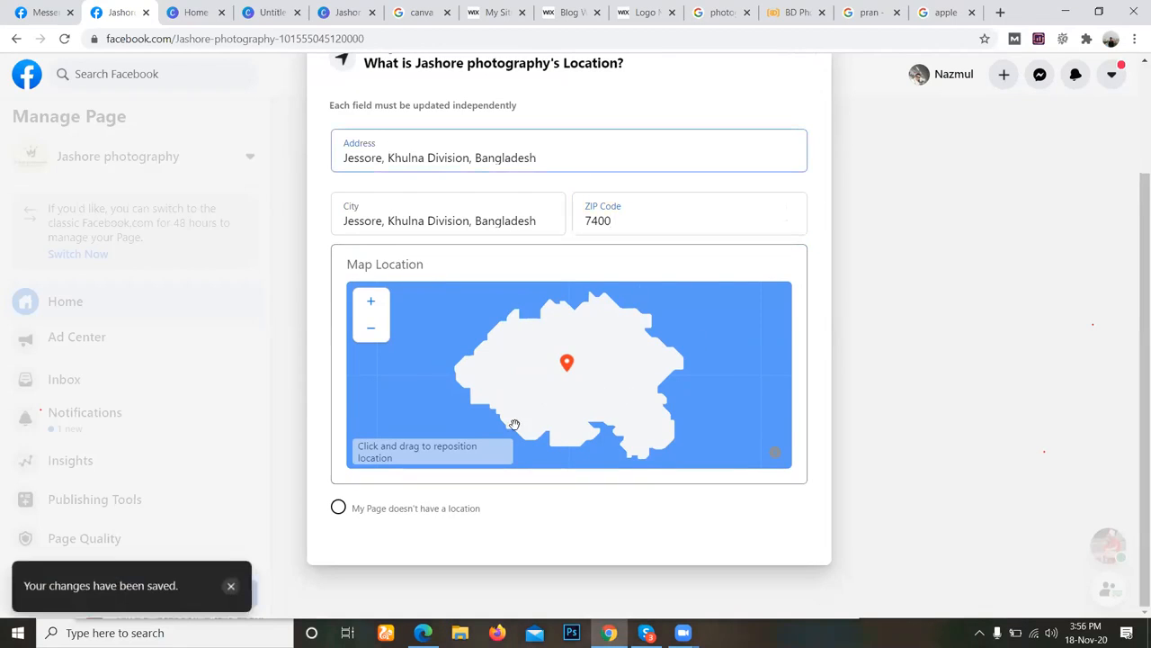
Move the page location's map pin from the sea off West Africa to eastern India.
scroll(517, 424, "down", 4)
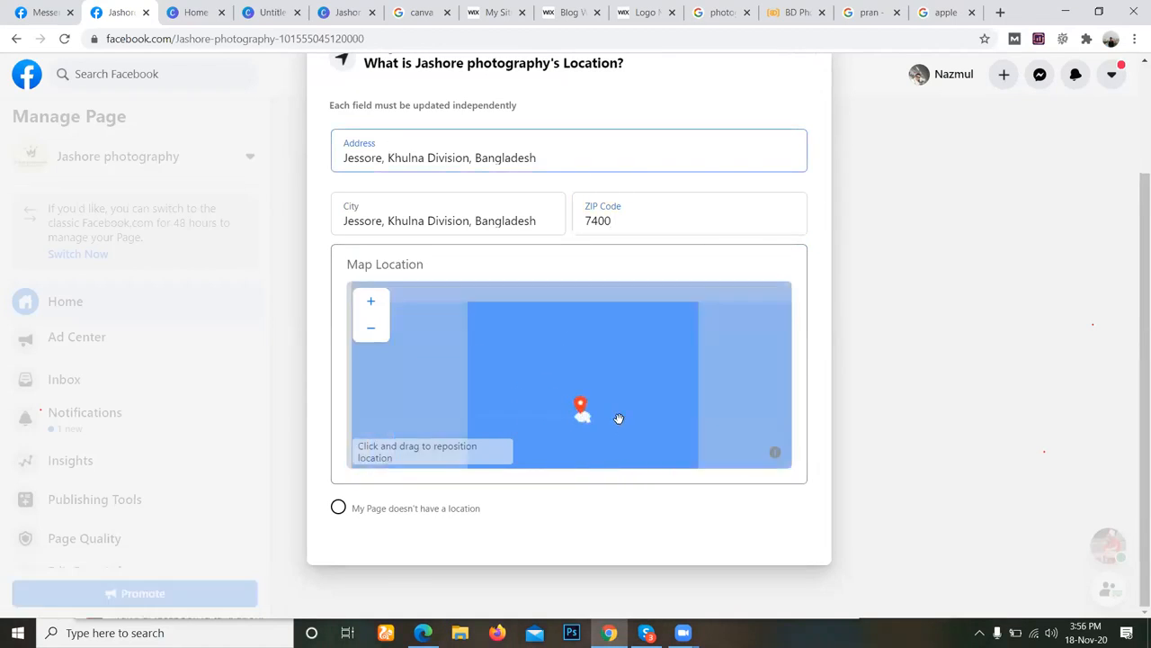
scroll(621, 415, "down", 4)
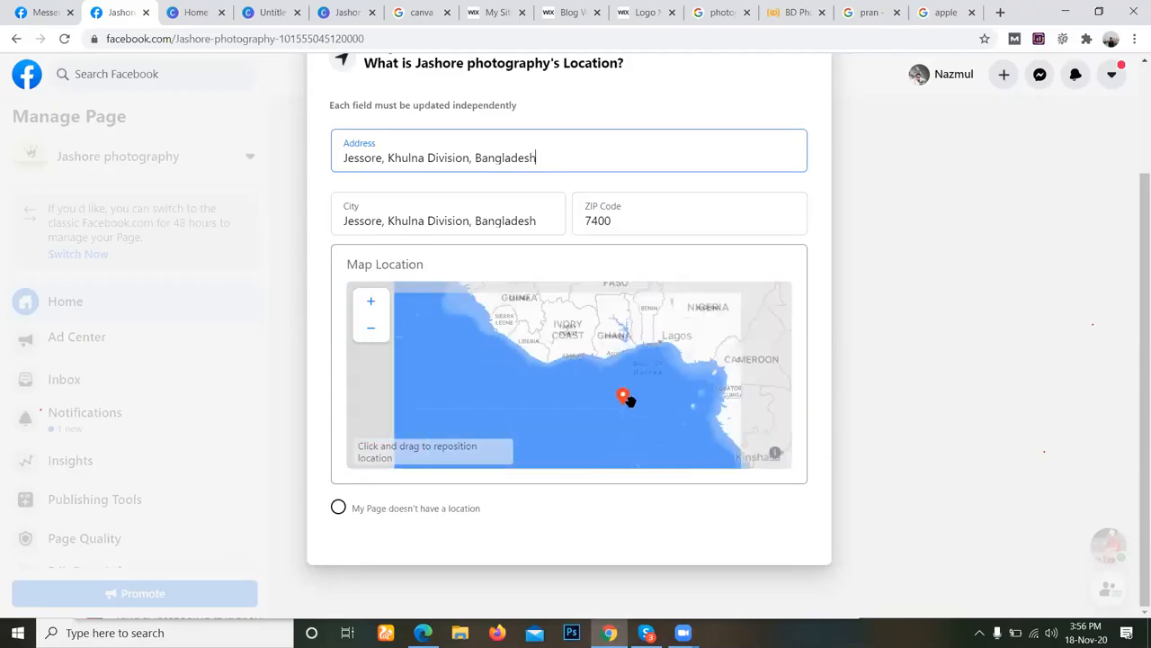
scroll(629, 400, "down", 3)
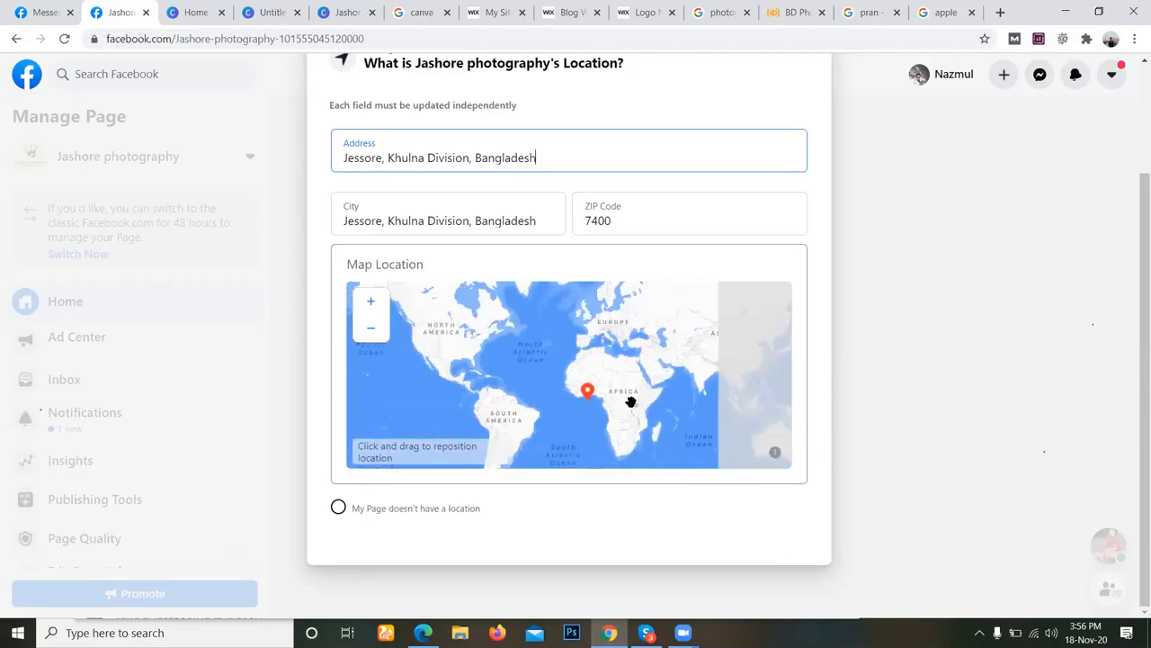
scroll(630, 400, "down", 1)
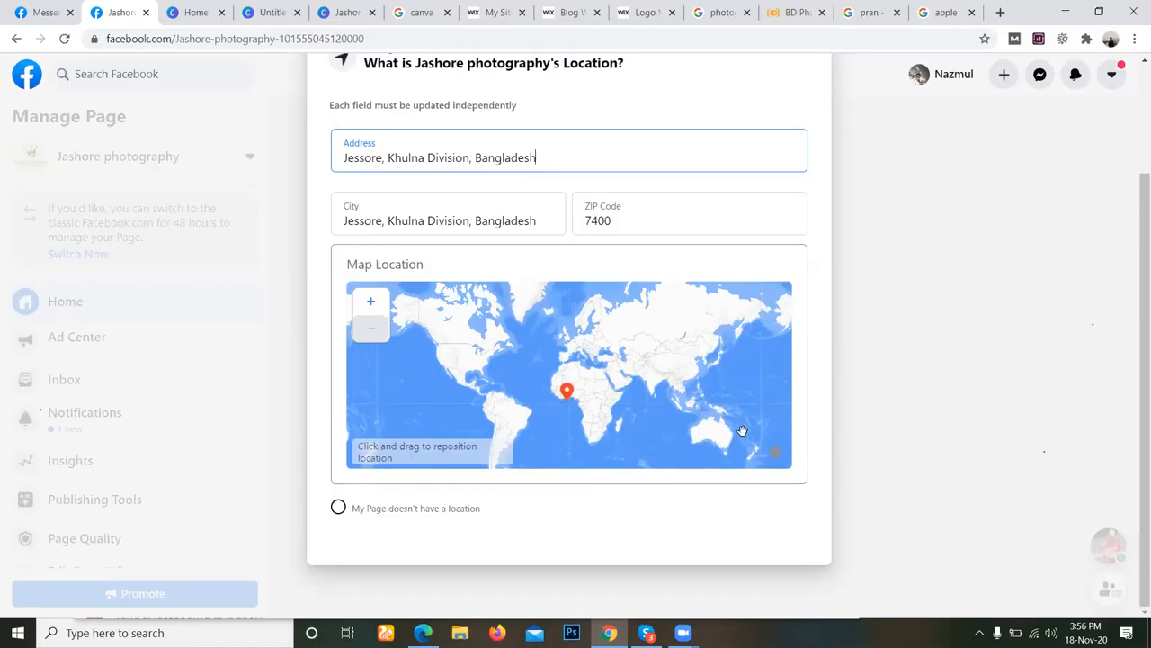
left_click(656, 379)
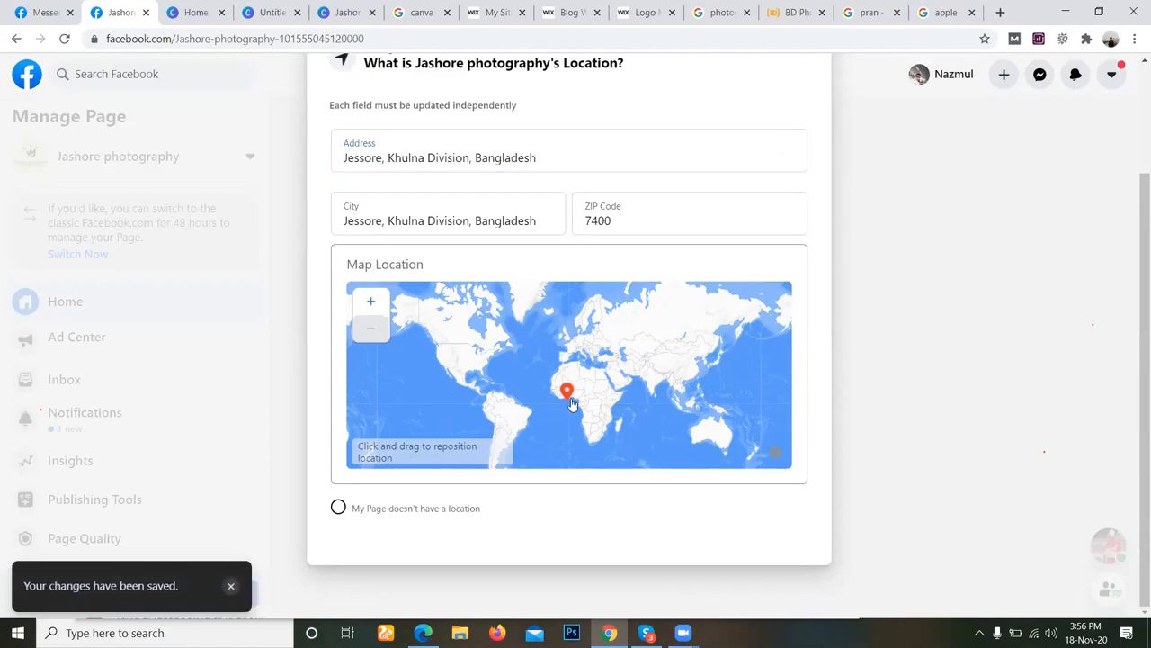
left_click_drag(573, 396, 663, 378)
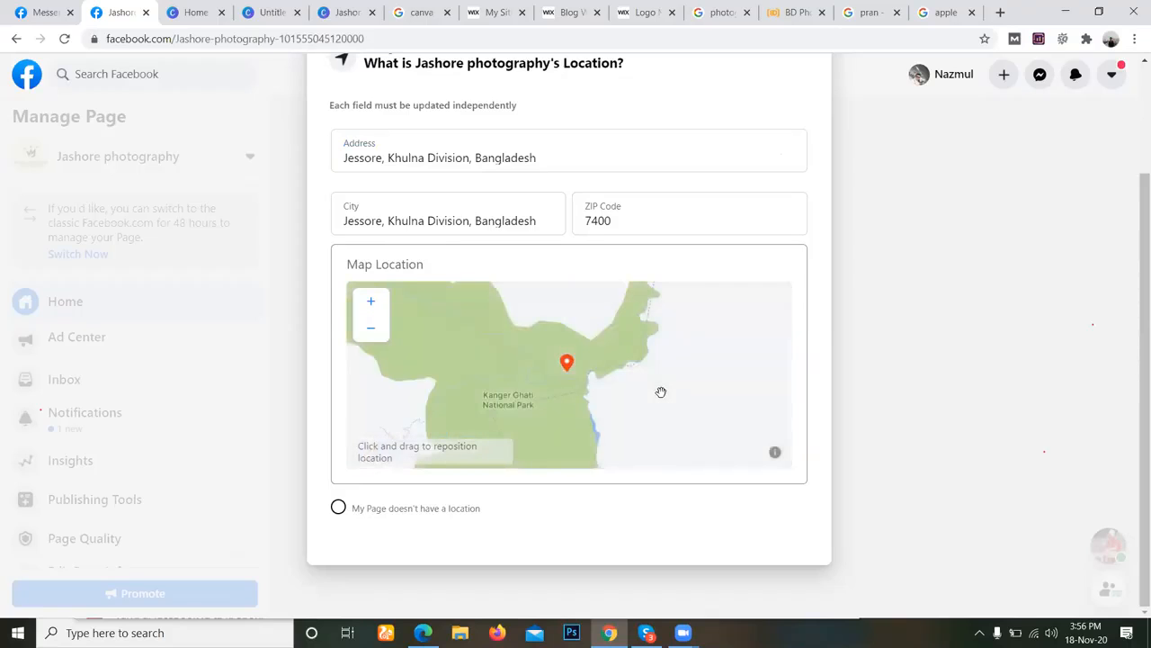
Move the location's map pin from India to the Dhaka area in Bangladesh.
scroll(660, 391, "down", 5)
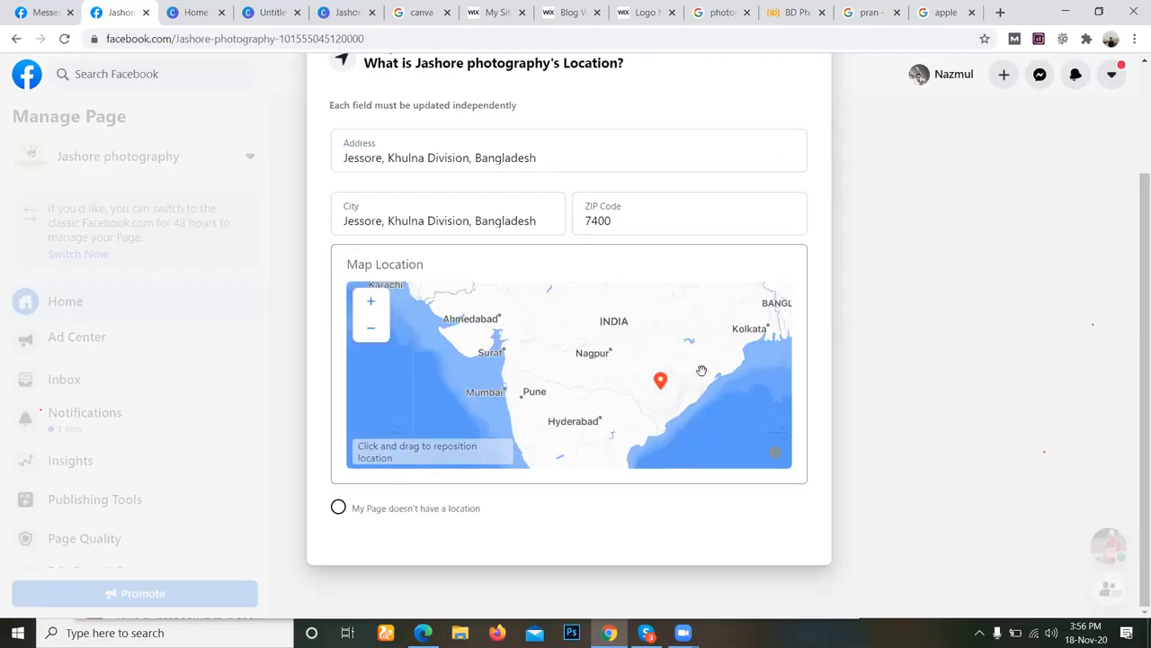
scroll(736, 359, "down", 1)
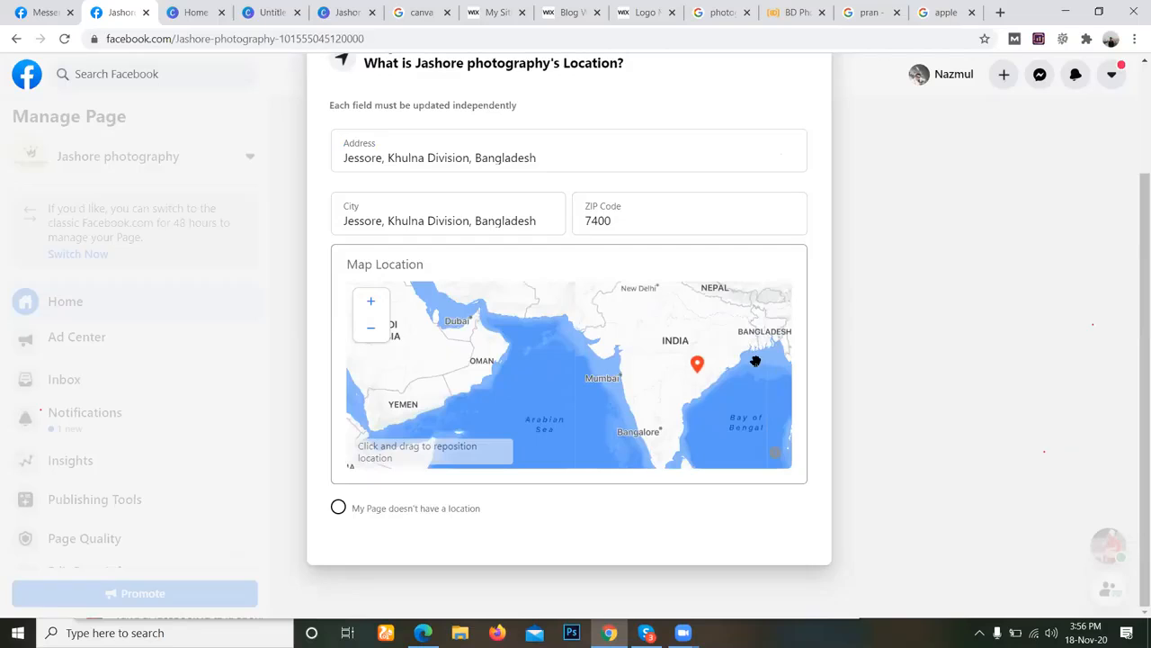
left_click_drag(705, 364, 759, 330)
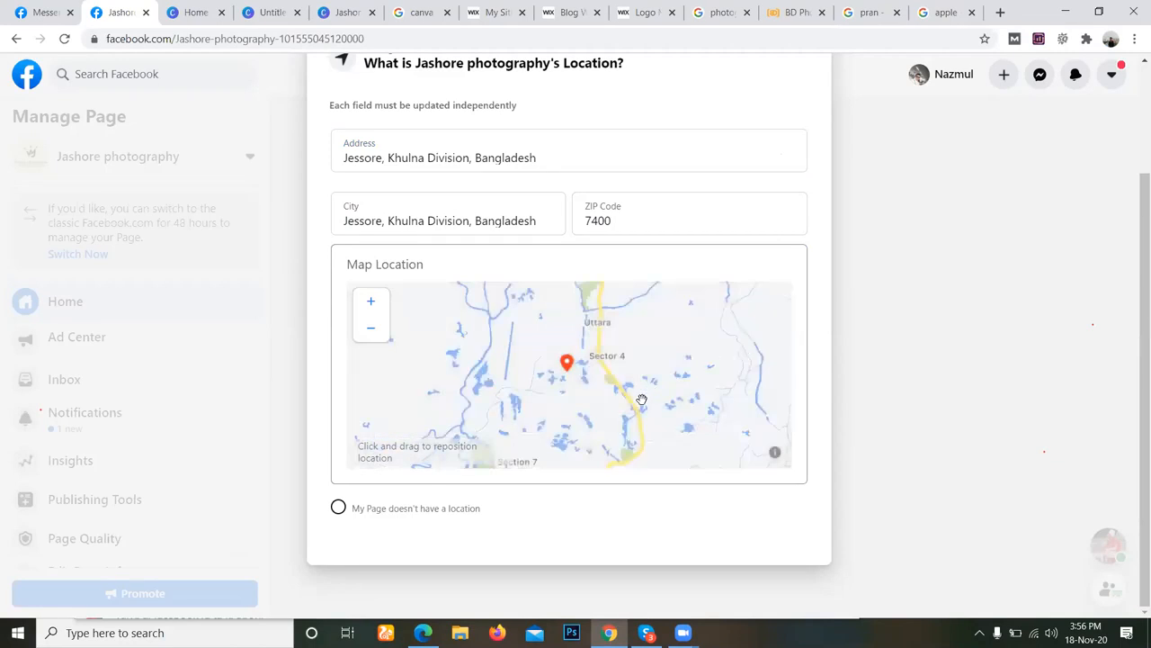
Reposition the location's map pin from Dhaka to the Banaripara area in southern Bangladesh.
scroll(642, 399, "down", 3)
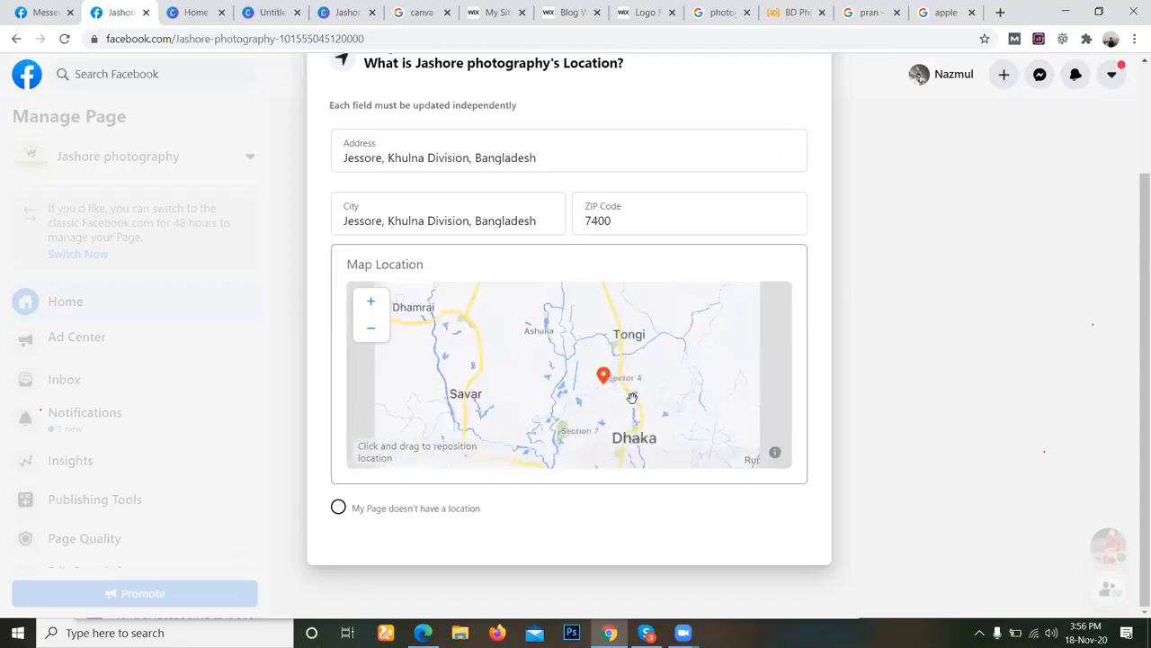
scroll(634, 399, "down", 1)
scroll(633, 398, "down", 3)
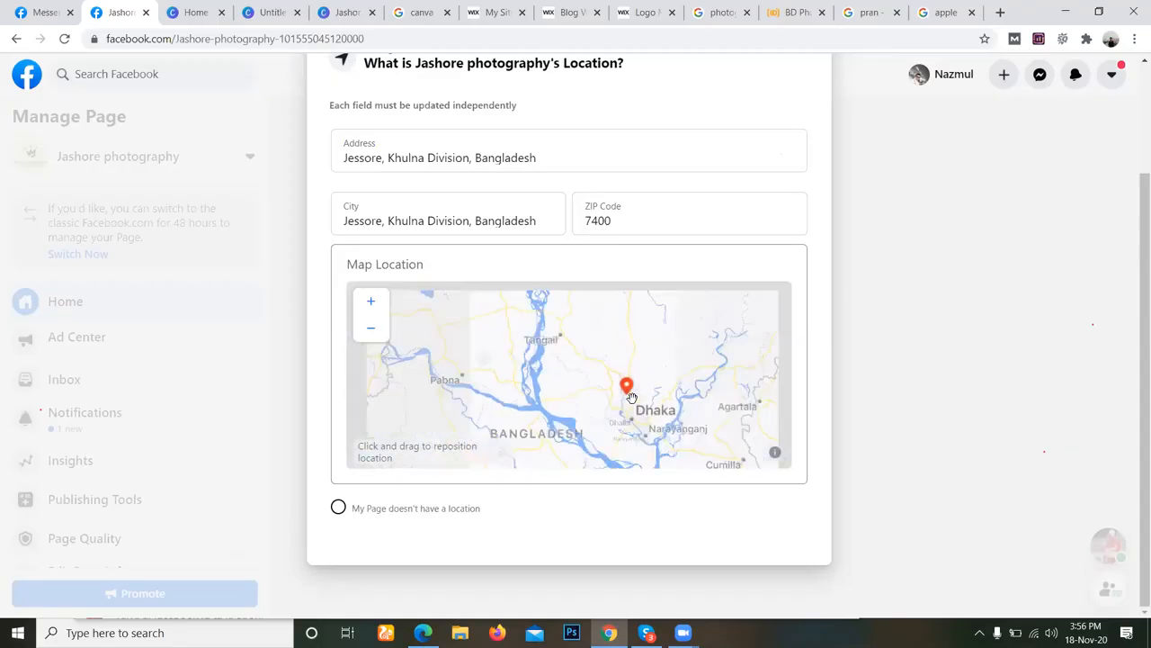
scroll(629, 393, "down", 2)
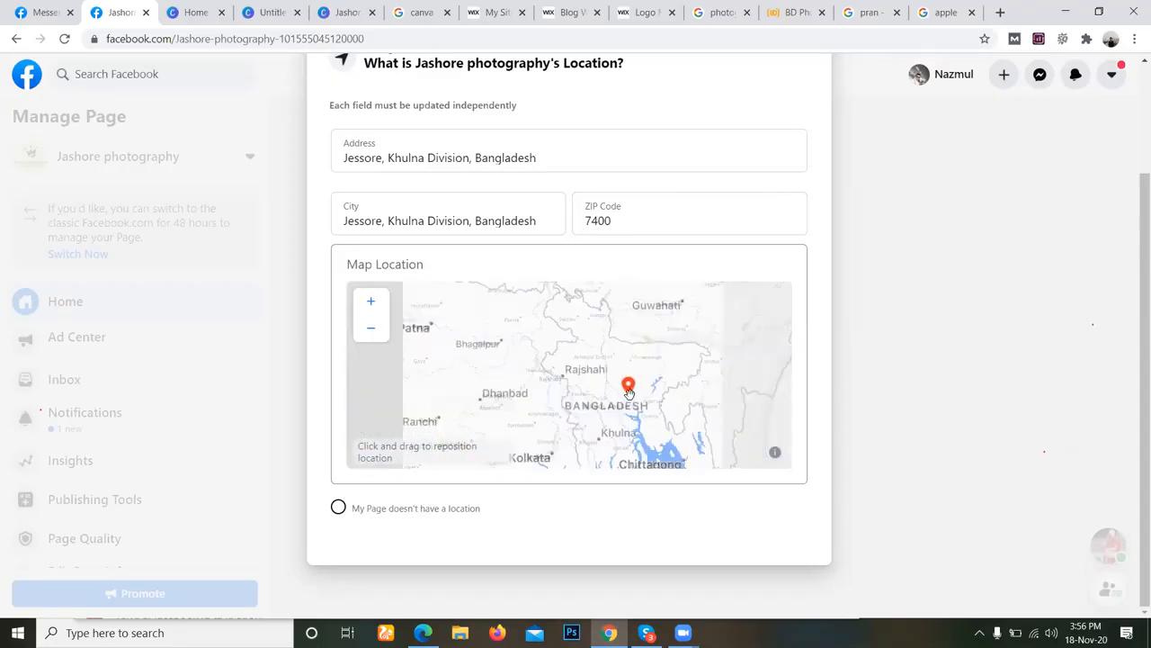
scroll(629, 393, "down", 1)
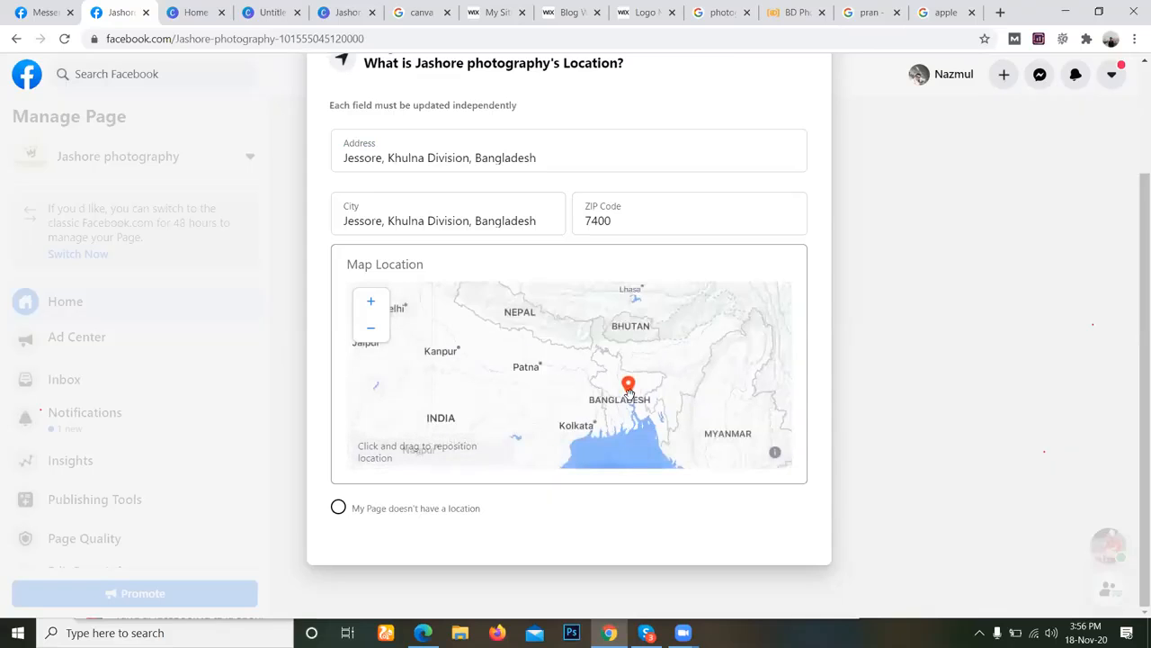
scroll(656, 382, "down", 1)
scroll(661, 381, "up", 3)
left_click_drag(591, 406, 637, 311)
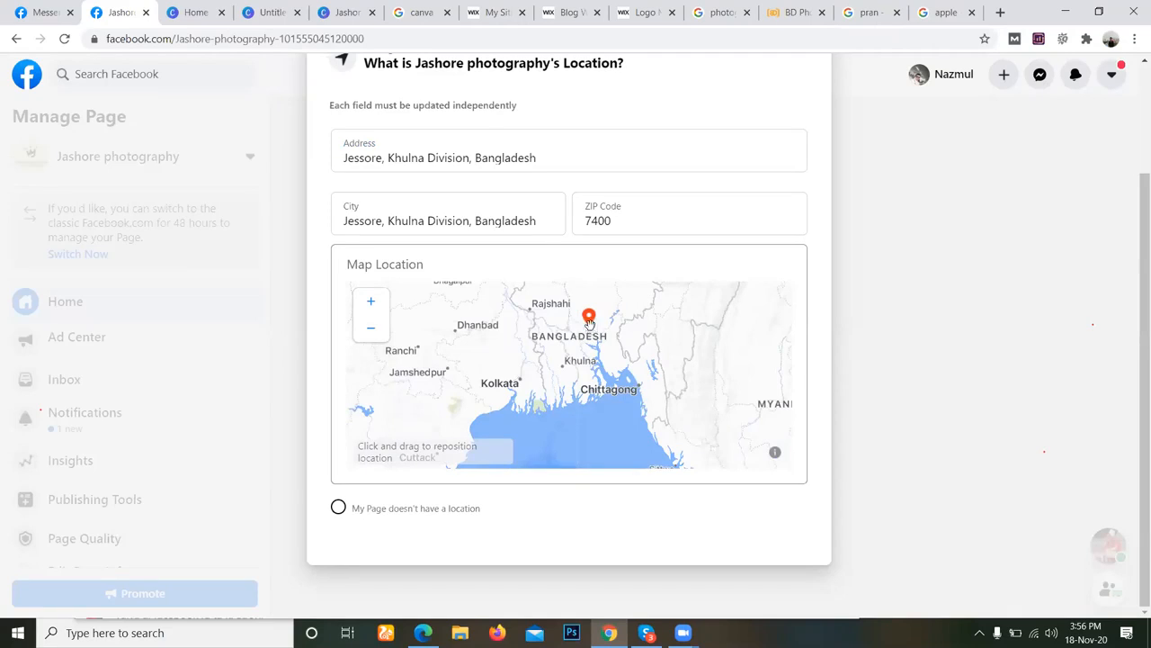
Place the location's map pin at Jessore and close the location editor.
scroll(581, 353, "up", 5)
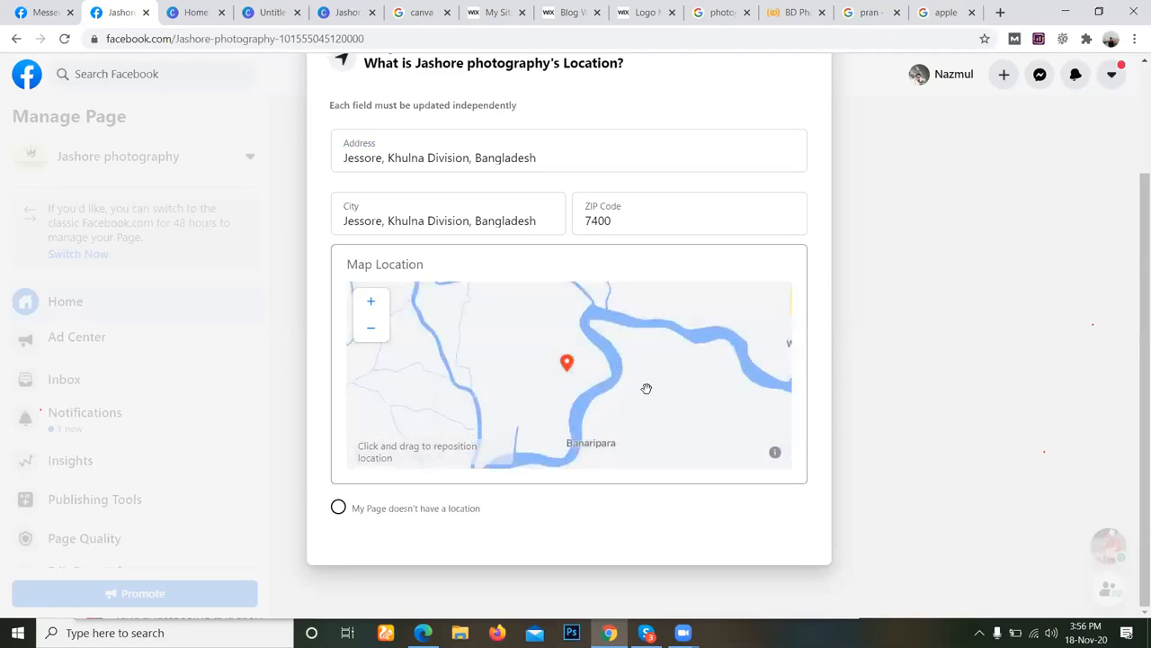
scroll(646, 388, "down", 3)
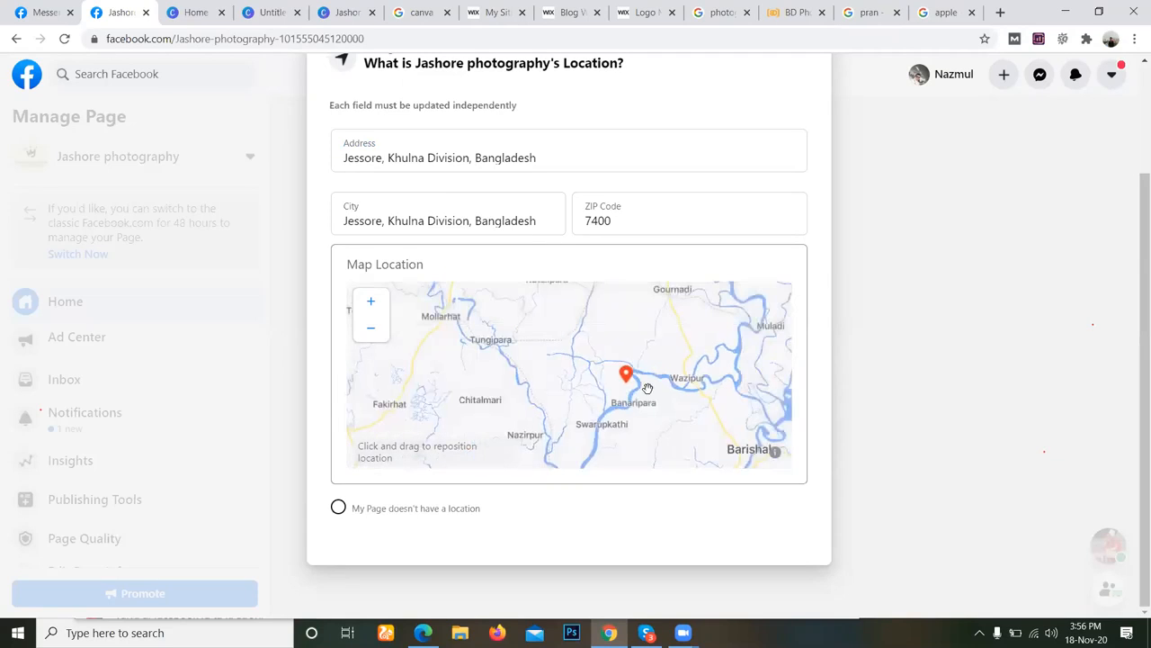
scroll(647, 388, "down", 2)
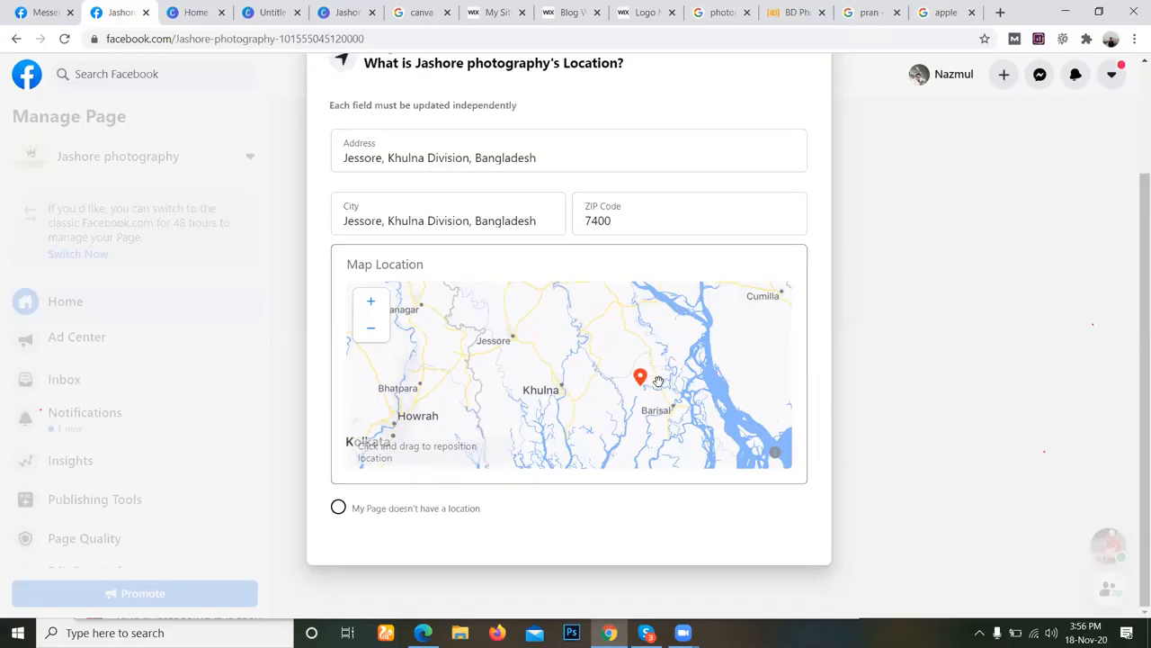
left_click_drag(641, 379, 494, 326)
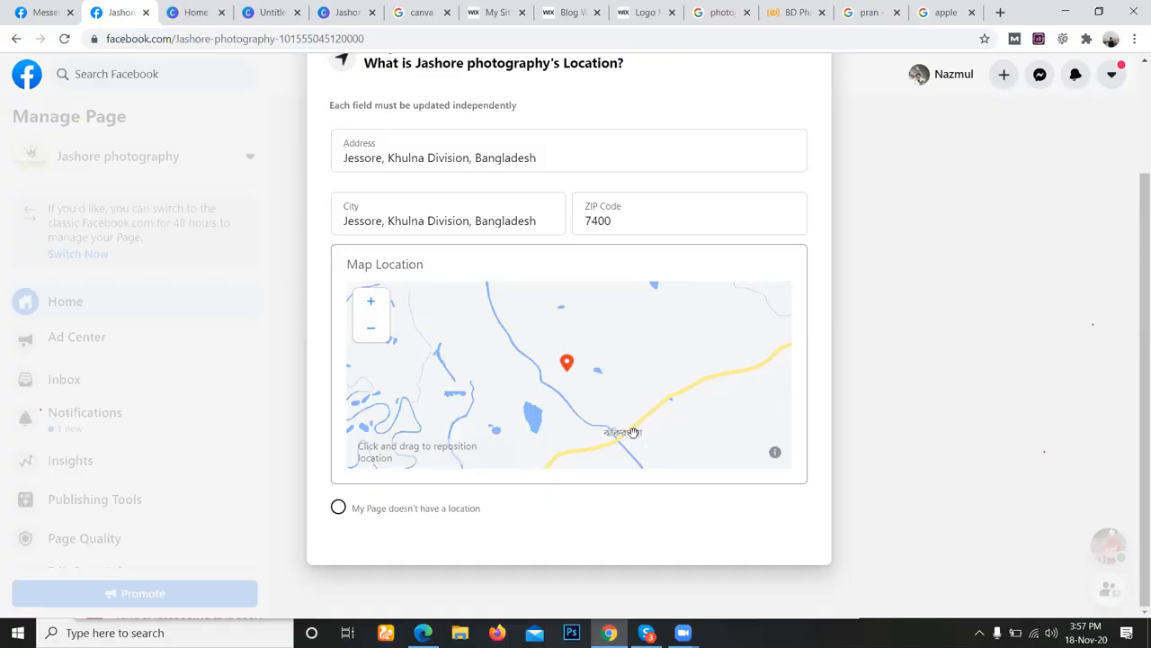
scroll(634, 432, "down", 1)
scroll(666, 423, "down", 2)
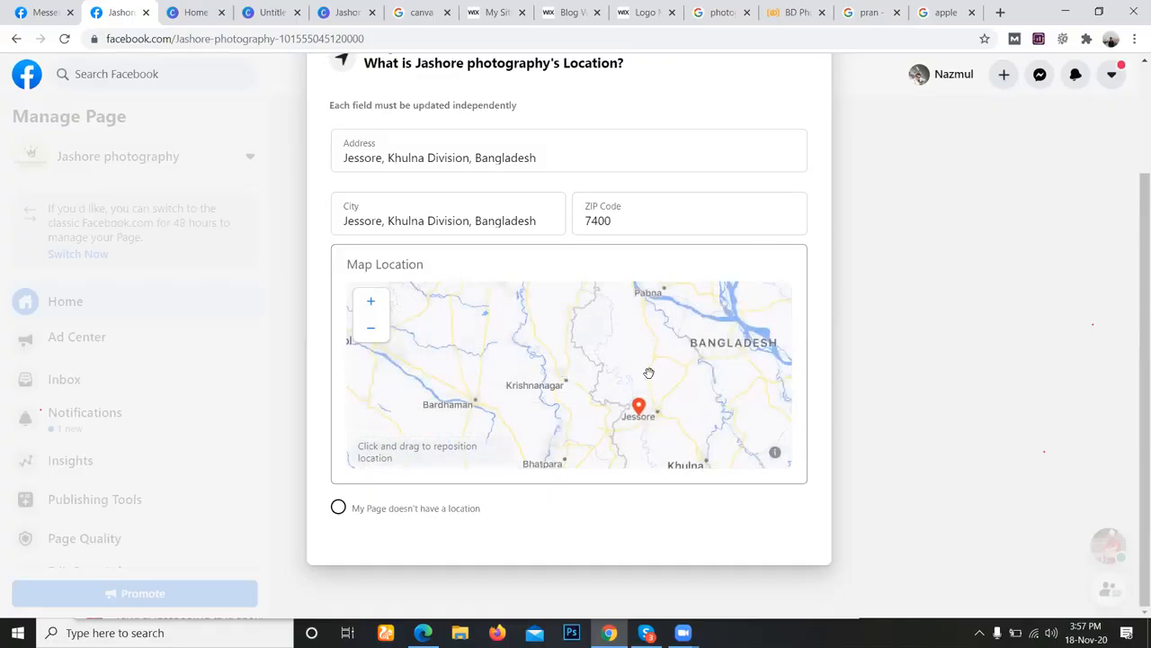
scroll(657, 355, "down", 1)
scroll(720, 360, "down", 1)
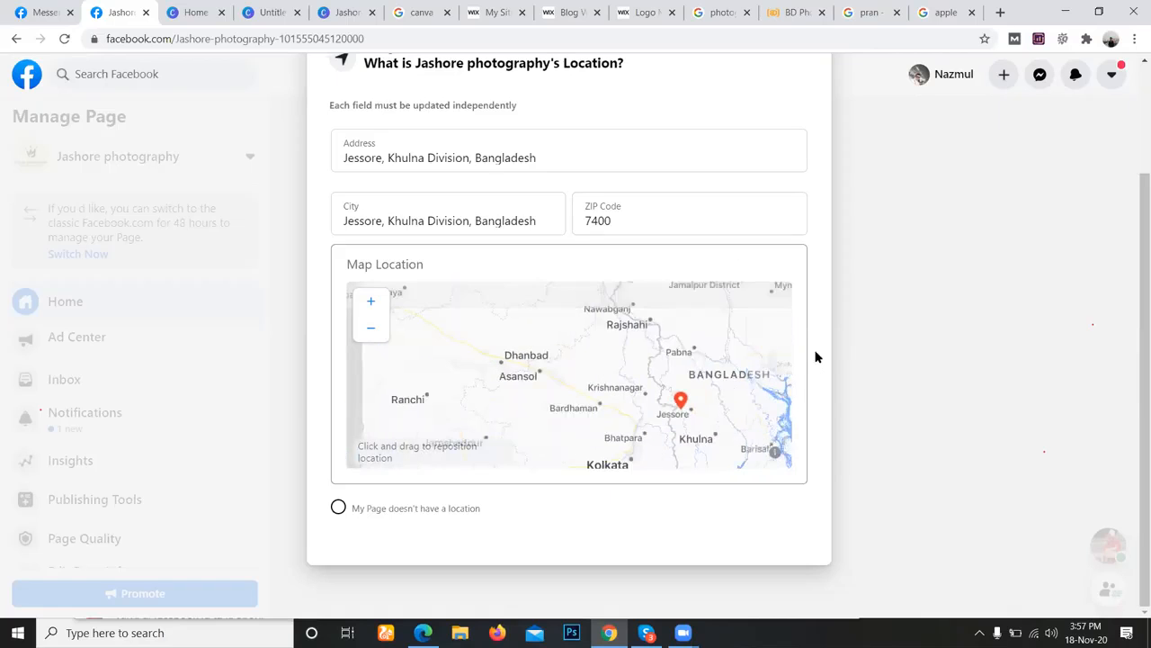
scroll(328, 409, "up", 3)
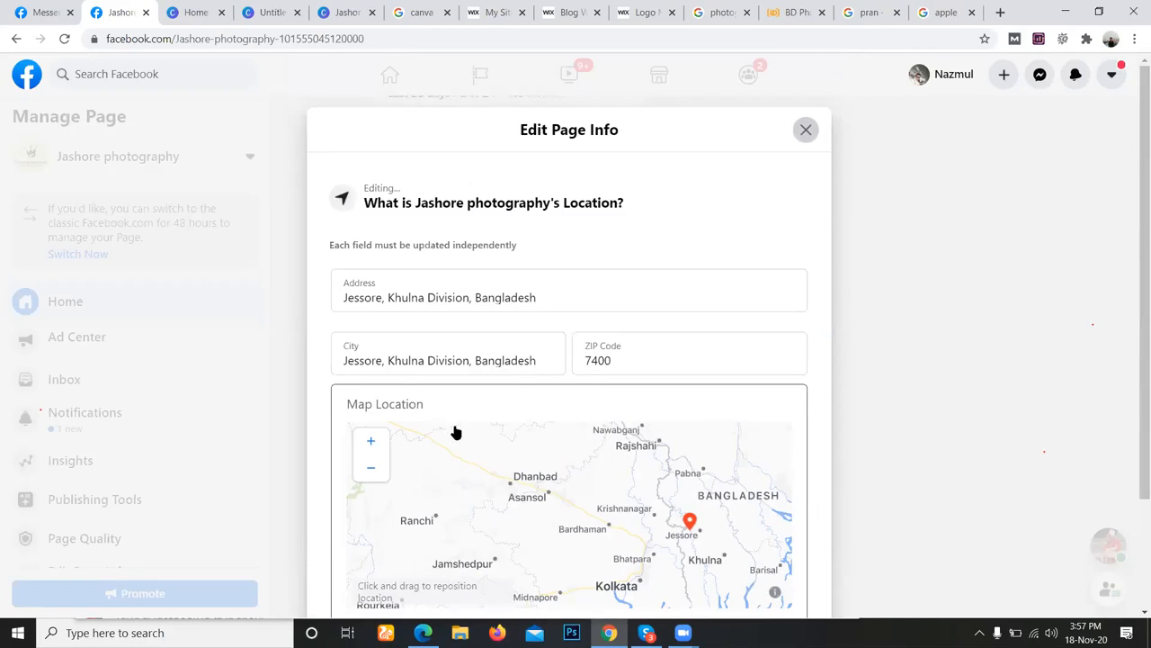
key("Escape")
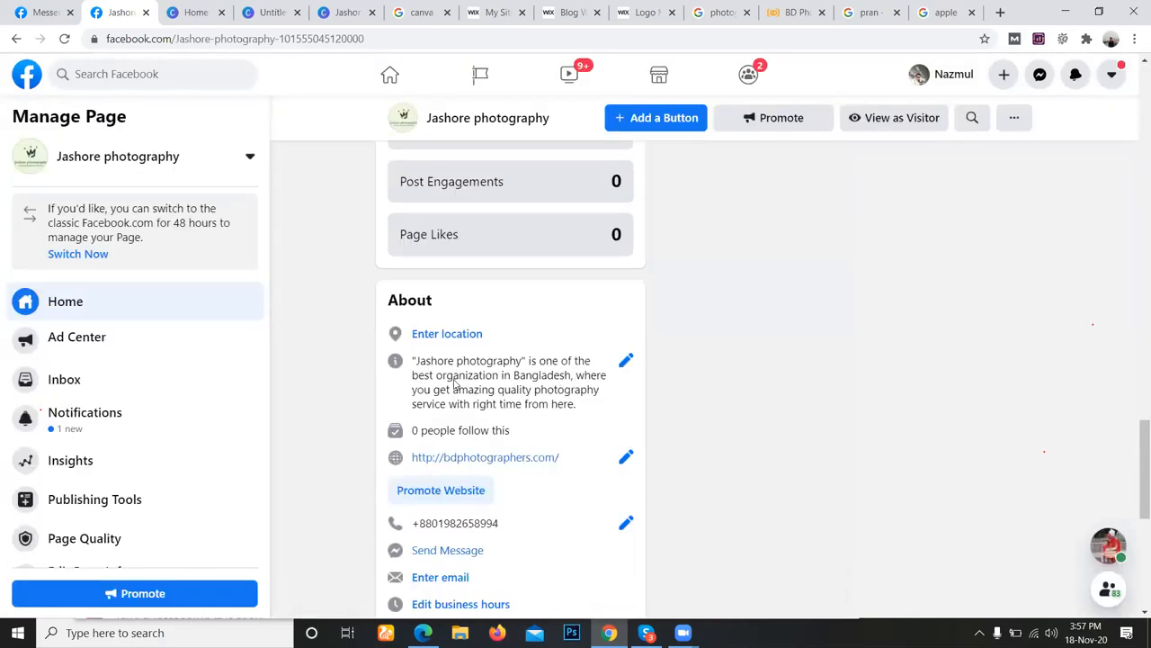
Open the page's email for editing from the About section, enter the contact email address and close the editor.
scroll(456, 384, "down", 1)
scroll(455, 384, "down", 2)
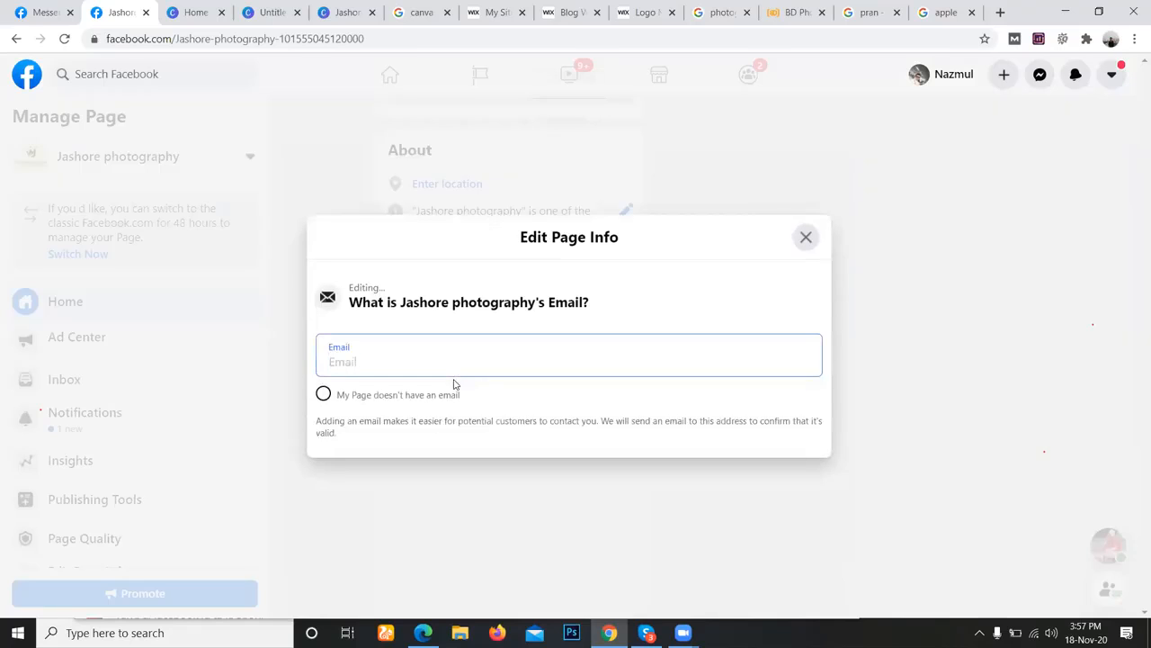
type("nehal")
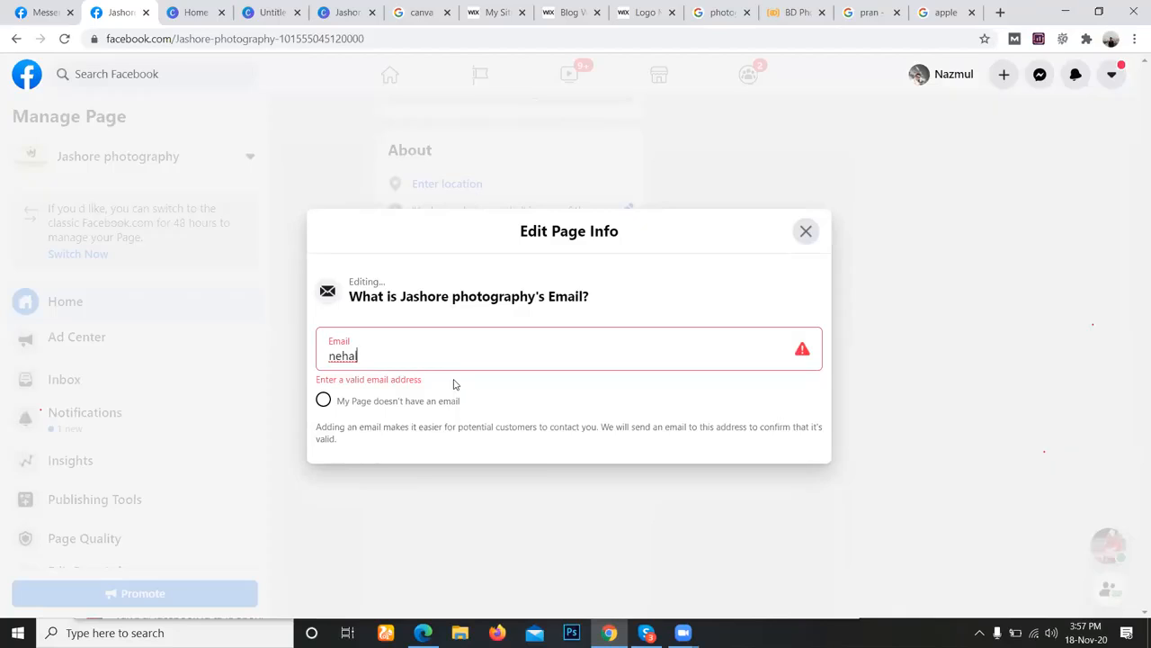
key("BackSpace")
key("BackSpace")
key("BackSpace")
key("BackSpace")
key("BackSpace")
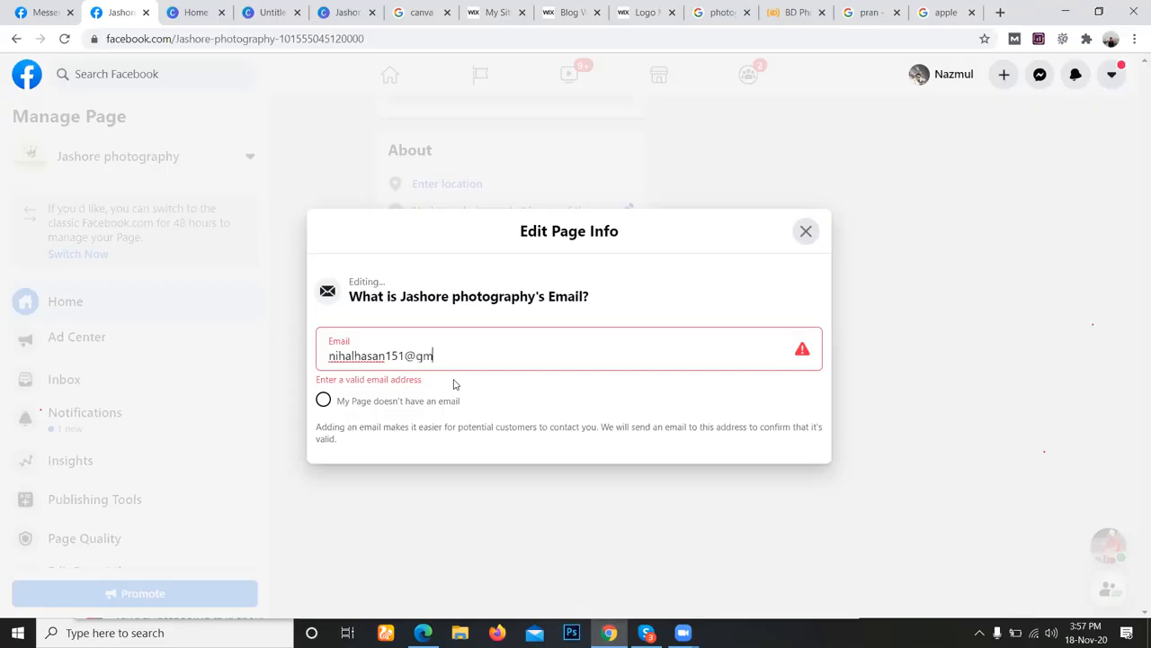
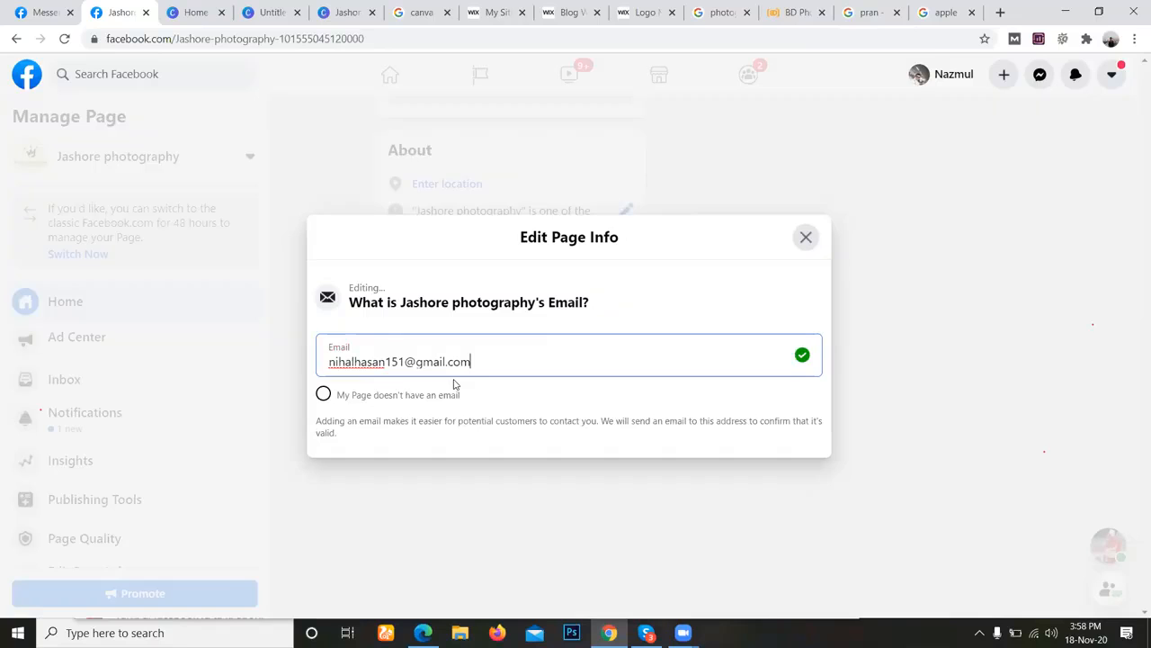
left_click(805, 236)
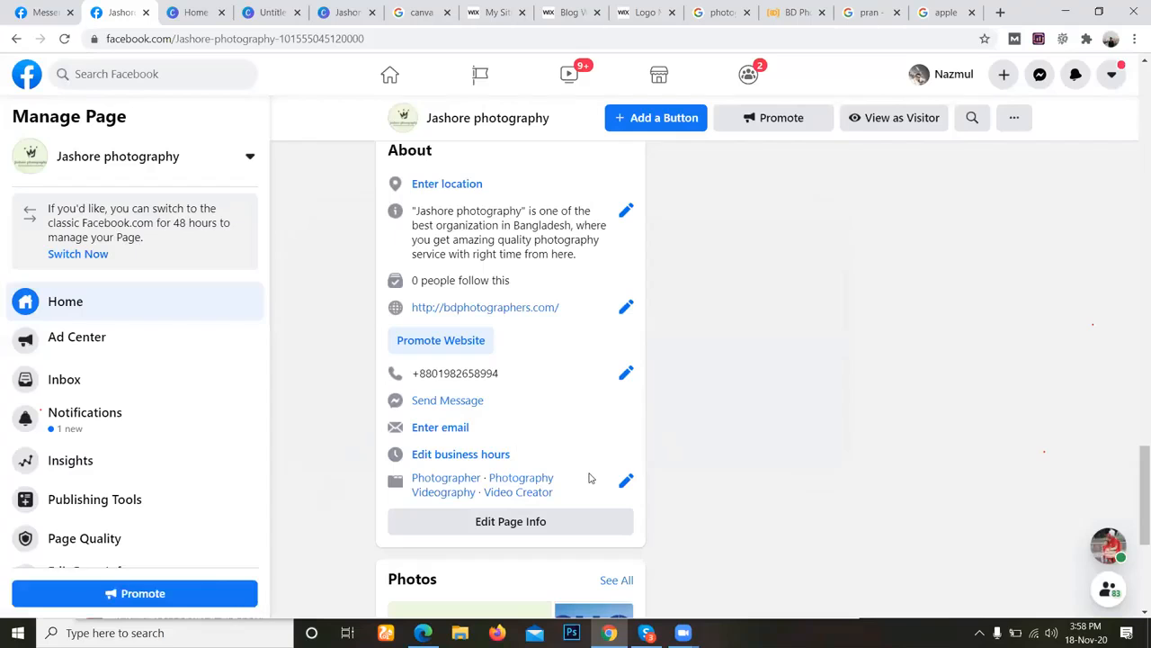
Review the page's photos, transparency section, cover and profile posts, and setup checklist.
scroll(590, 452, "down", 3)
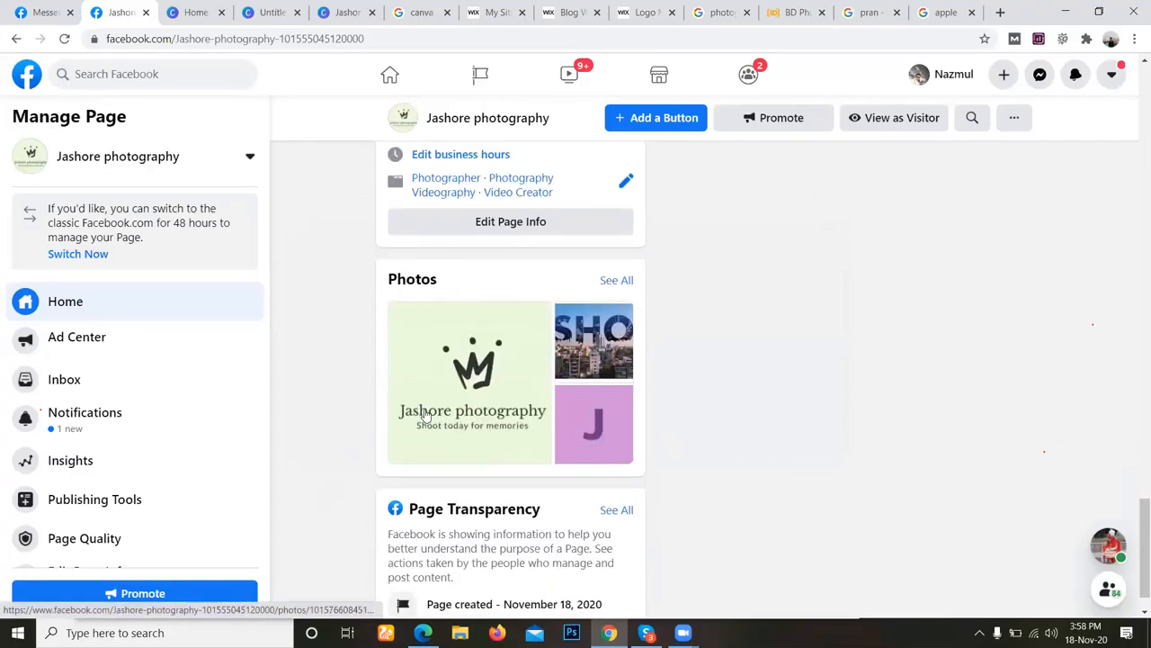
scroll(527, 363, "down", 1)
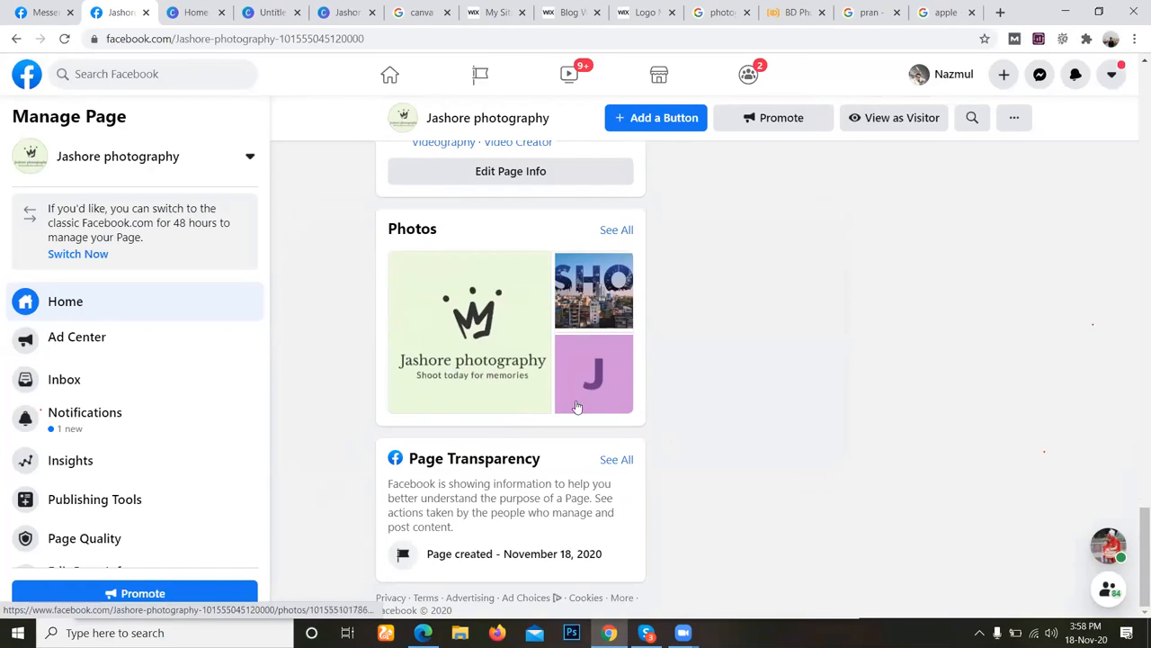
scroll(577, 407, "up", 12)
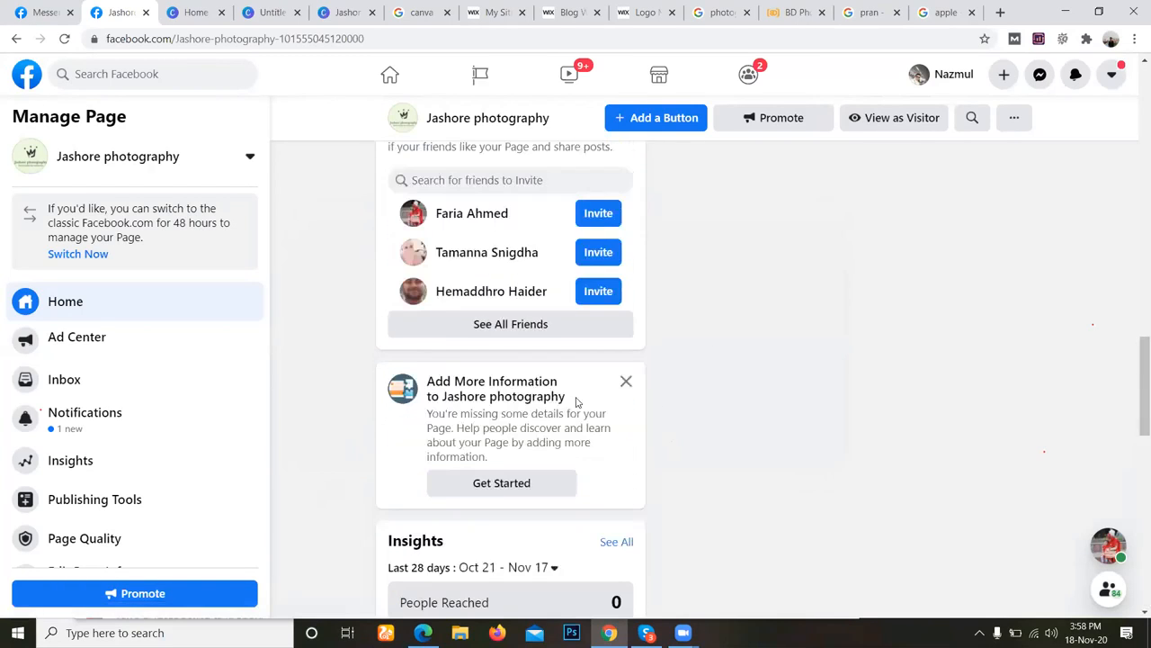
scroll(576, 402, "up", 5)
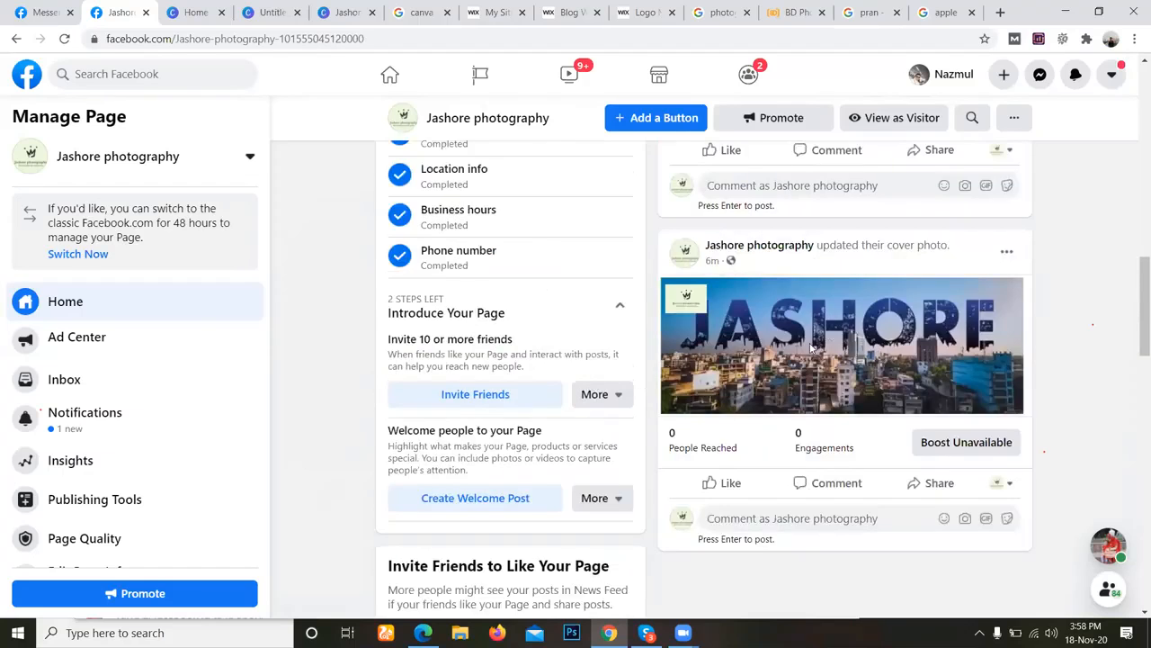
scroll(1006, 406, "up", 1)
scroll(1006, 406, "up", 5)
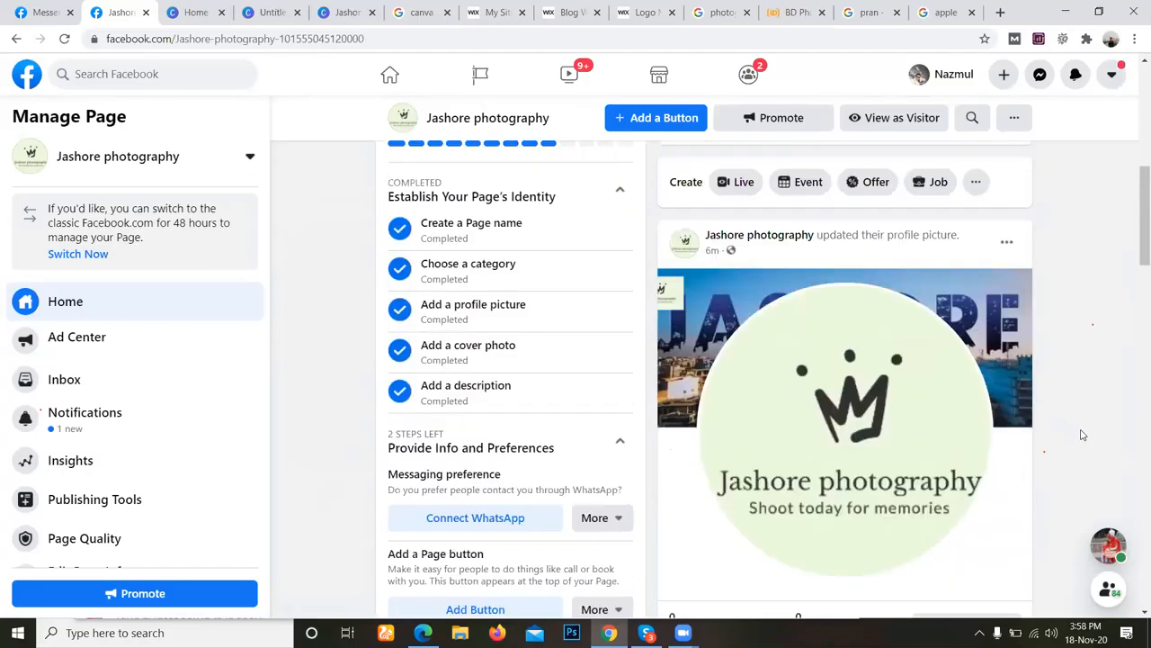
scroll(619, 282, "up", 1)
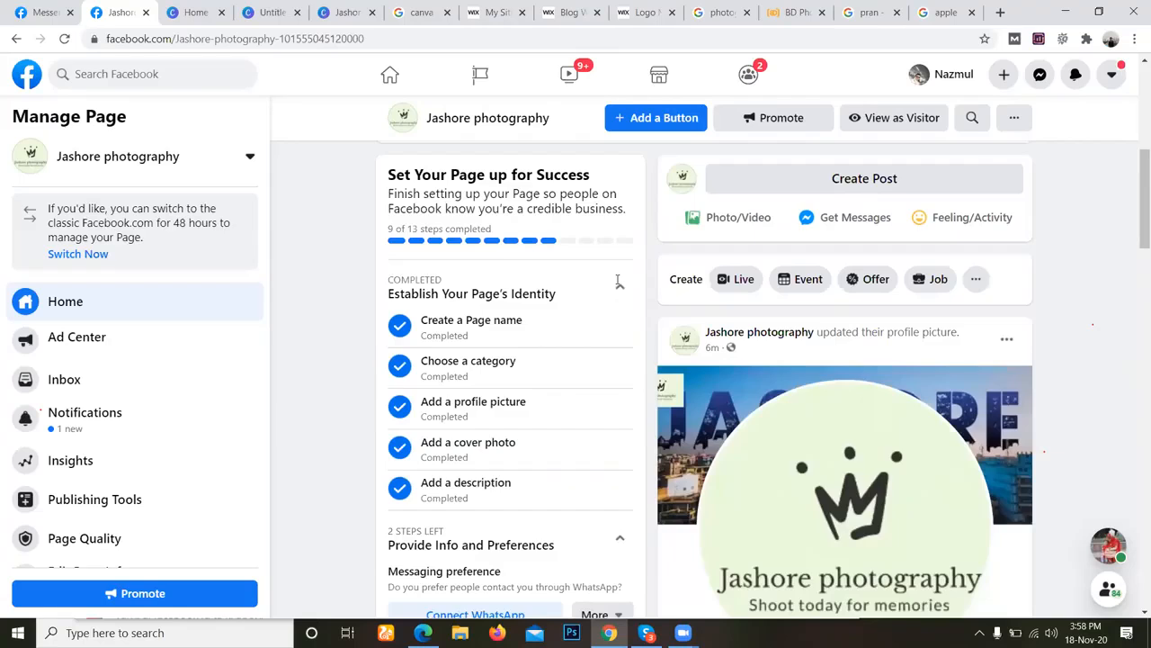
scroll(630, 292, "up", 3)
scroll(603, 304, "up", 1)
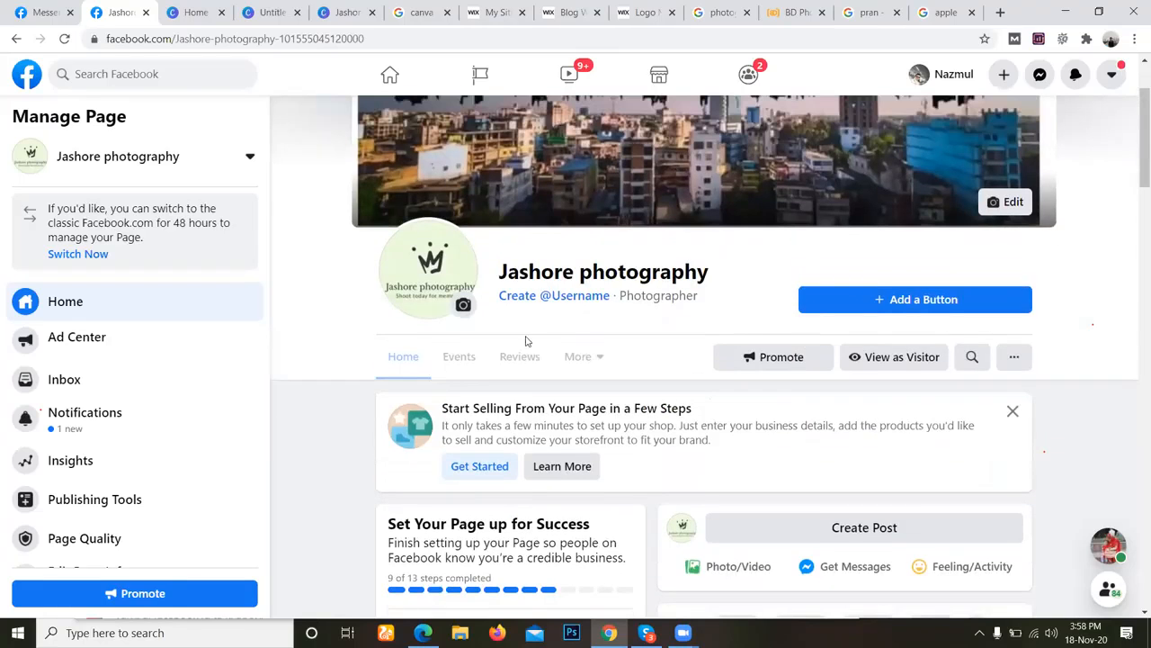
Copy the page name and enter it without the space, as Jashorephotography, in the page username dialog.
triple_click(619, 277)
right_click(619, 283)
left_click(634, 292)
left_click(448, 390)
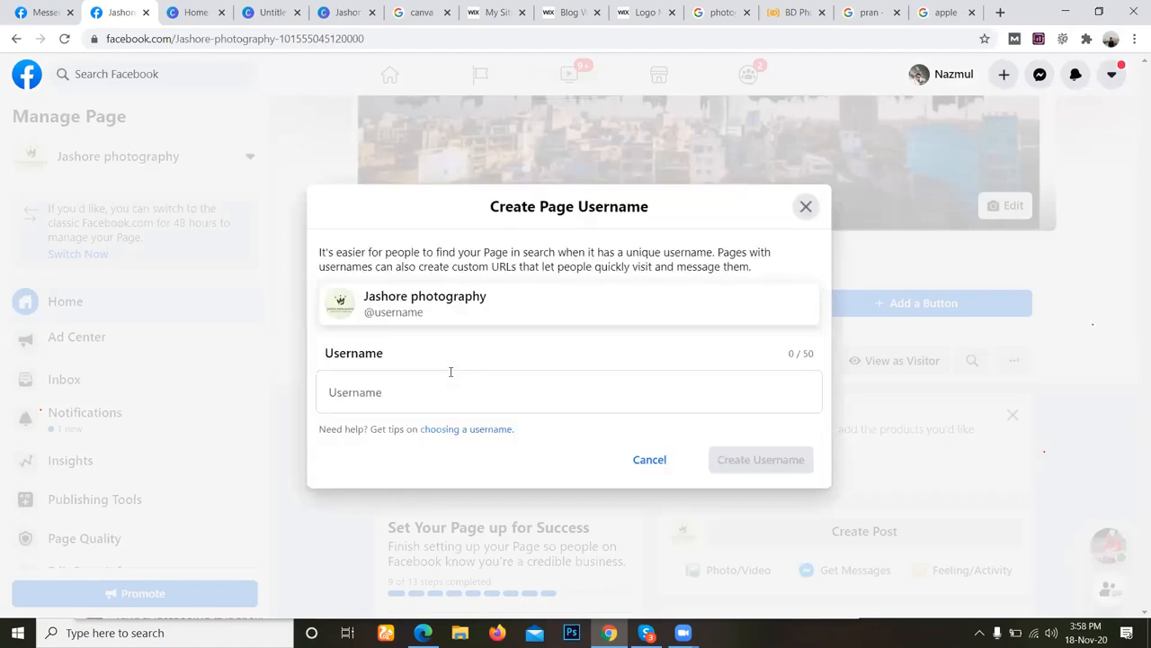
left_click(370, 404)
key("ctrl+v")
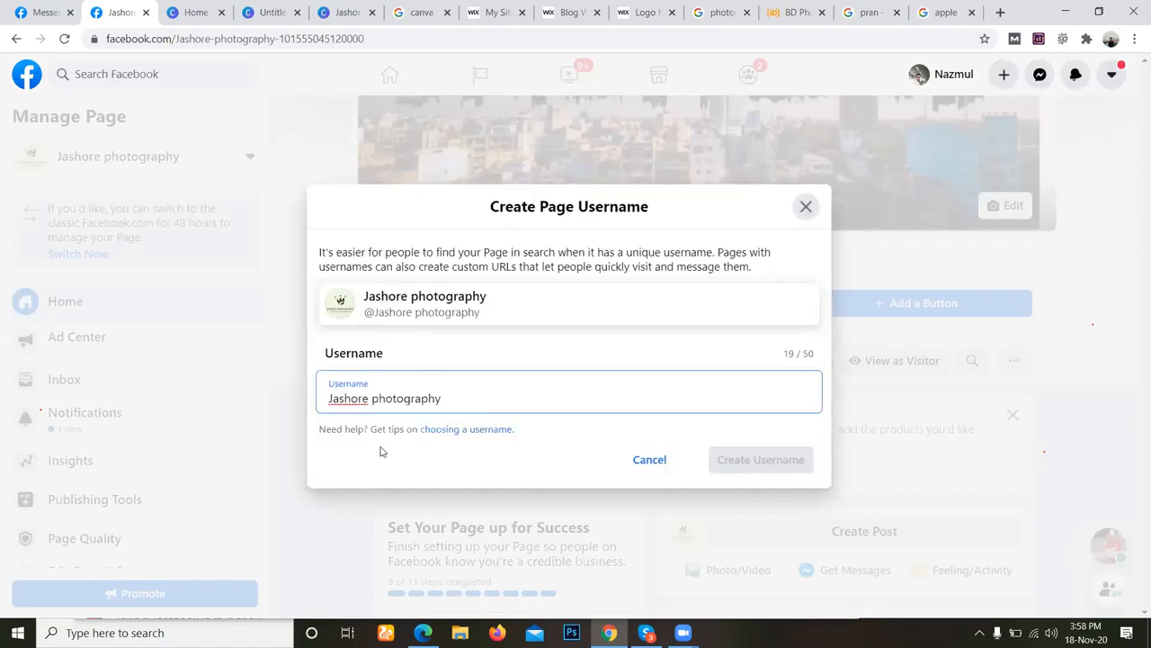
key("ctrl+Left")
key("BackSpace")
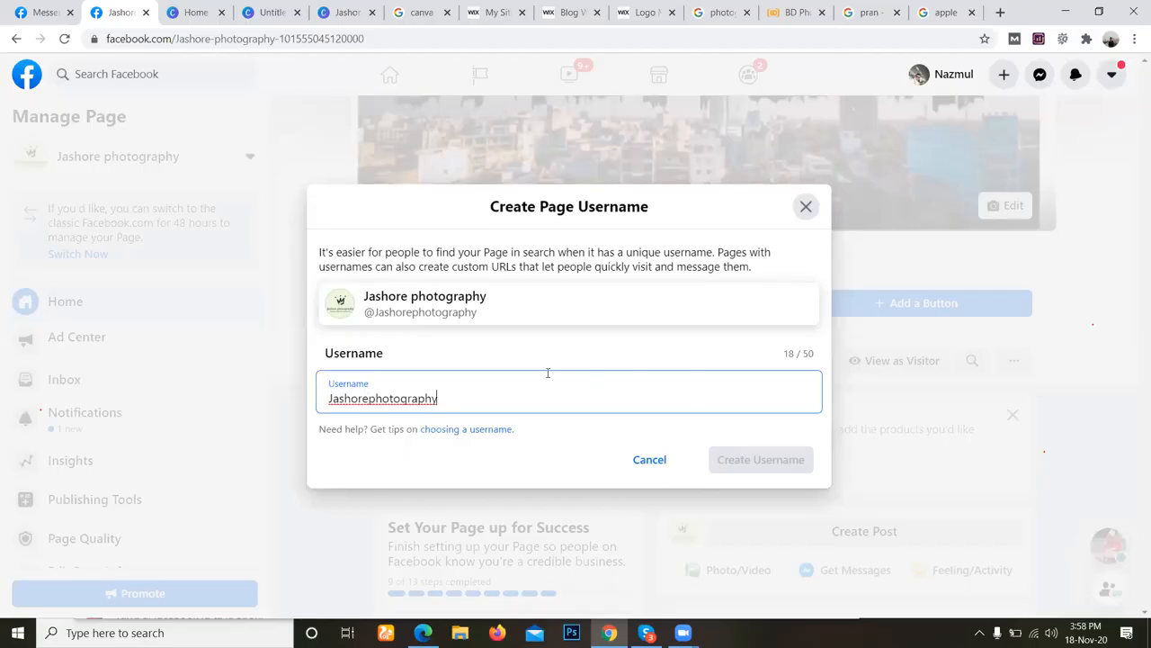
Try to create the username Jashorephotography and consult the help article on username guidelines.
left_click(477, 428)
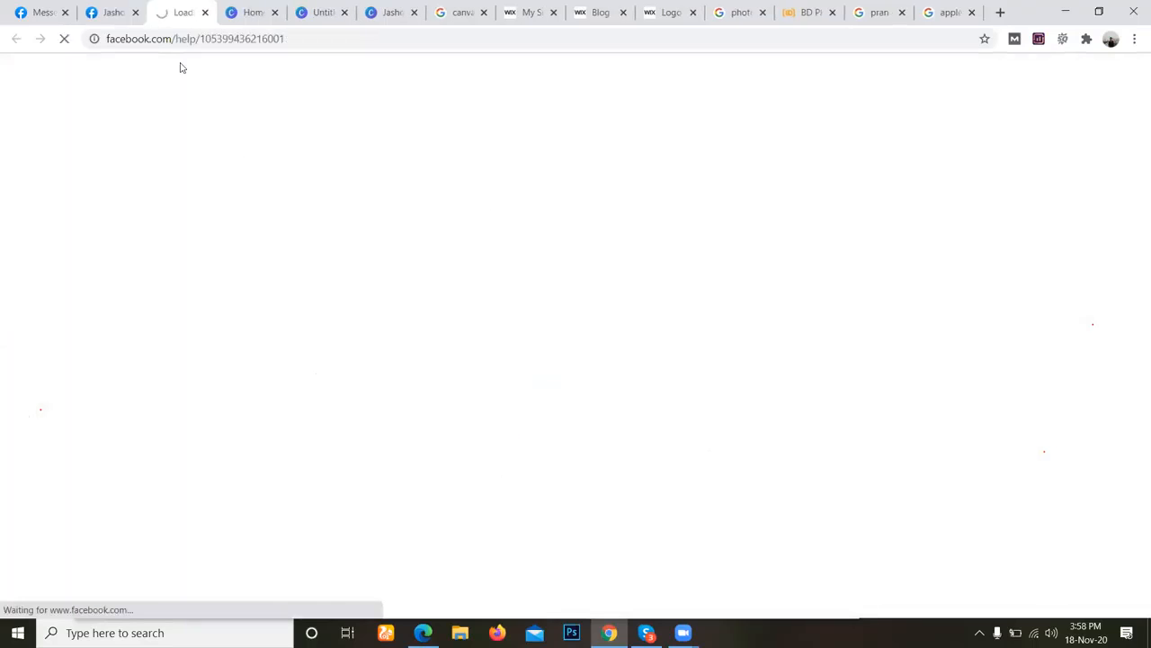
left_click(119, 7)
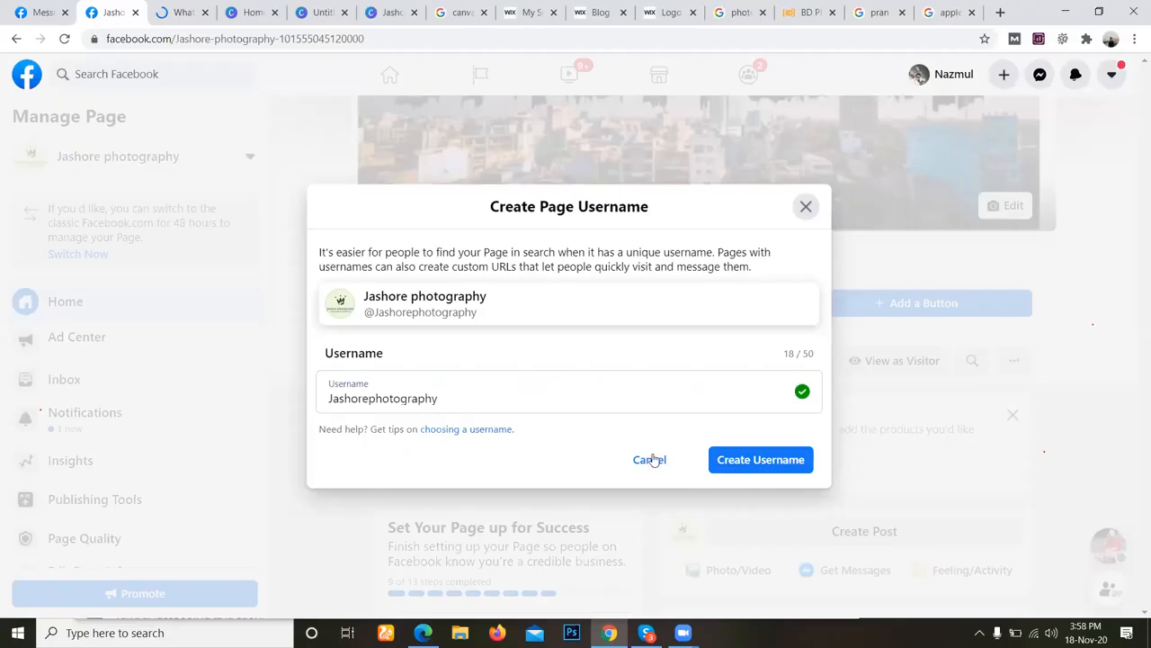
left_click(754, 470)
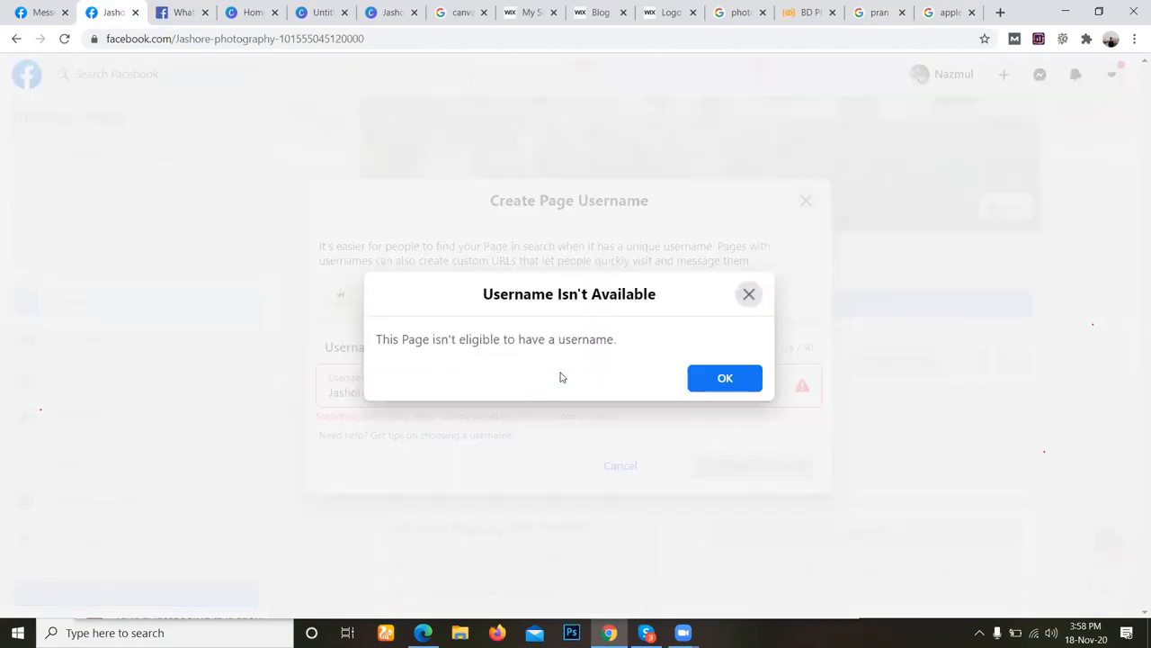
left_click(749, 293)
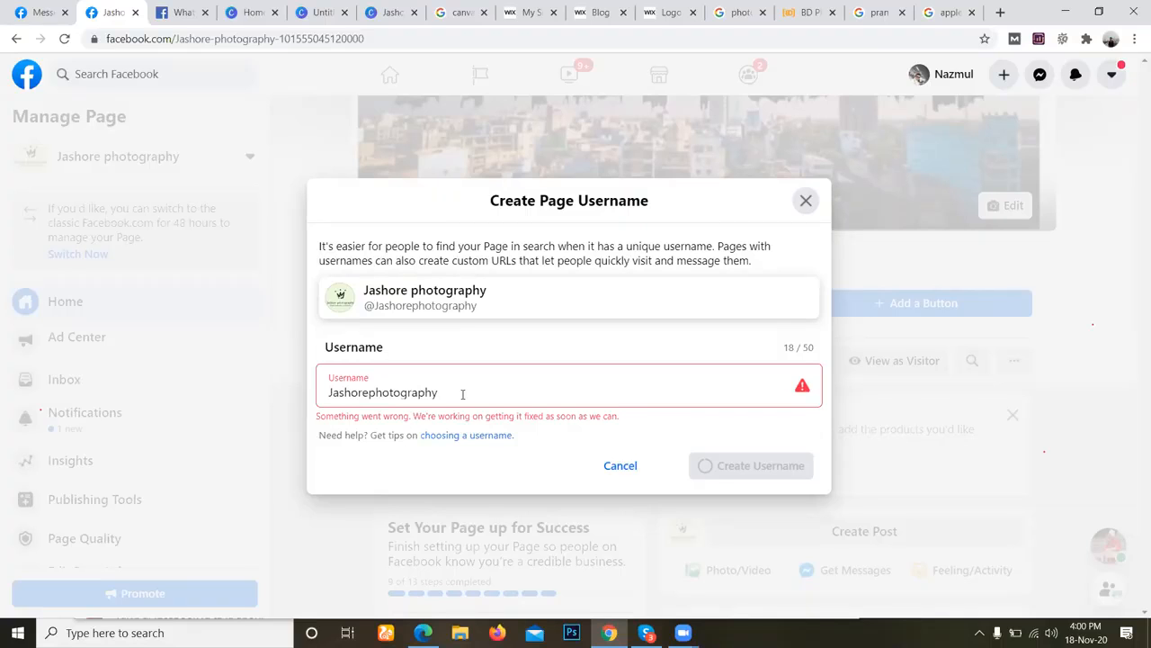
left_click(180, 9)
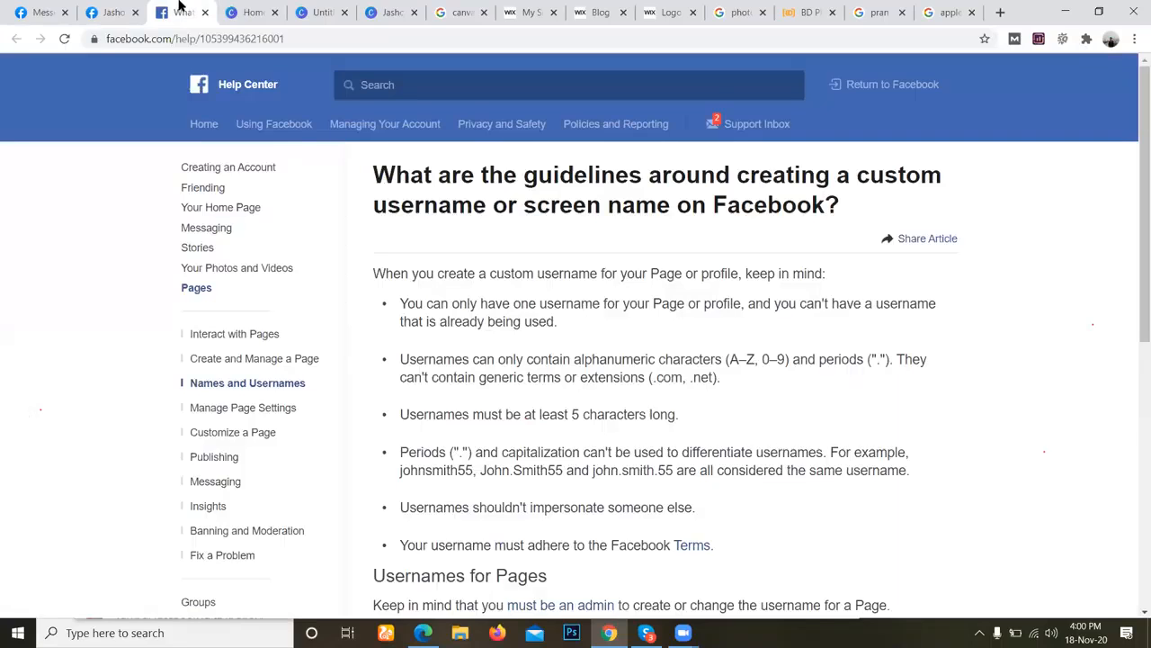
left_click(126, 11)
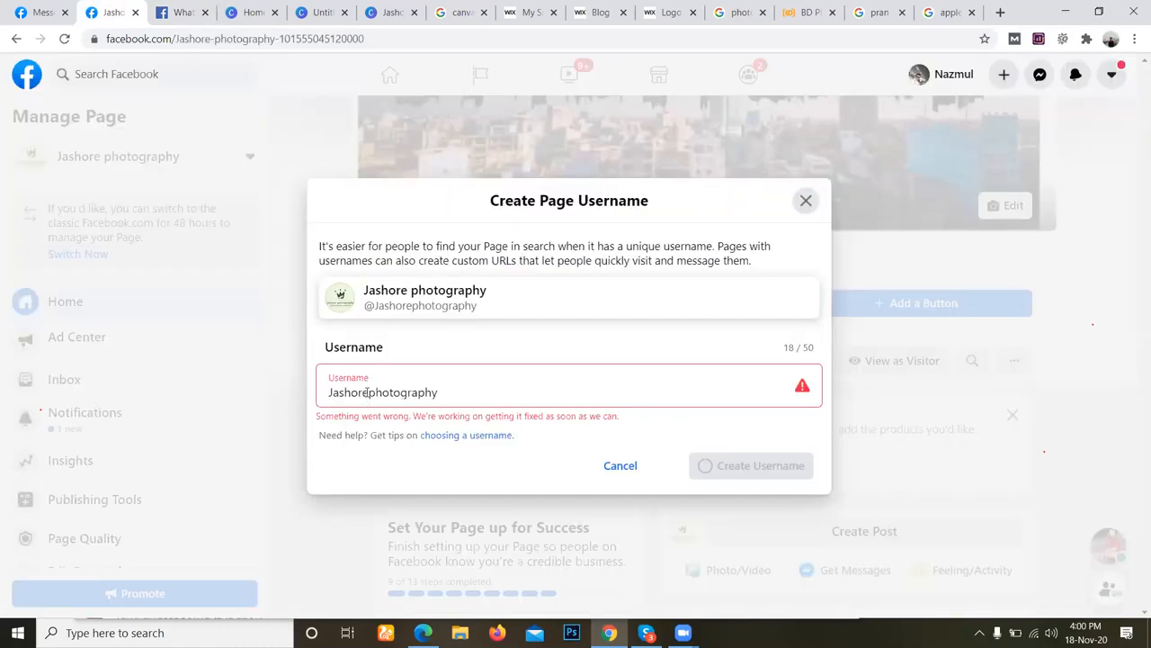
Try the username variants photography and Jashorephotographybd, restoring Jashorephotography after each.
left_click_drag(367, 393, 315, 401)
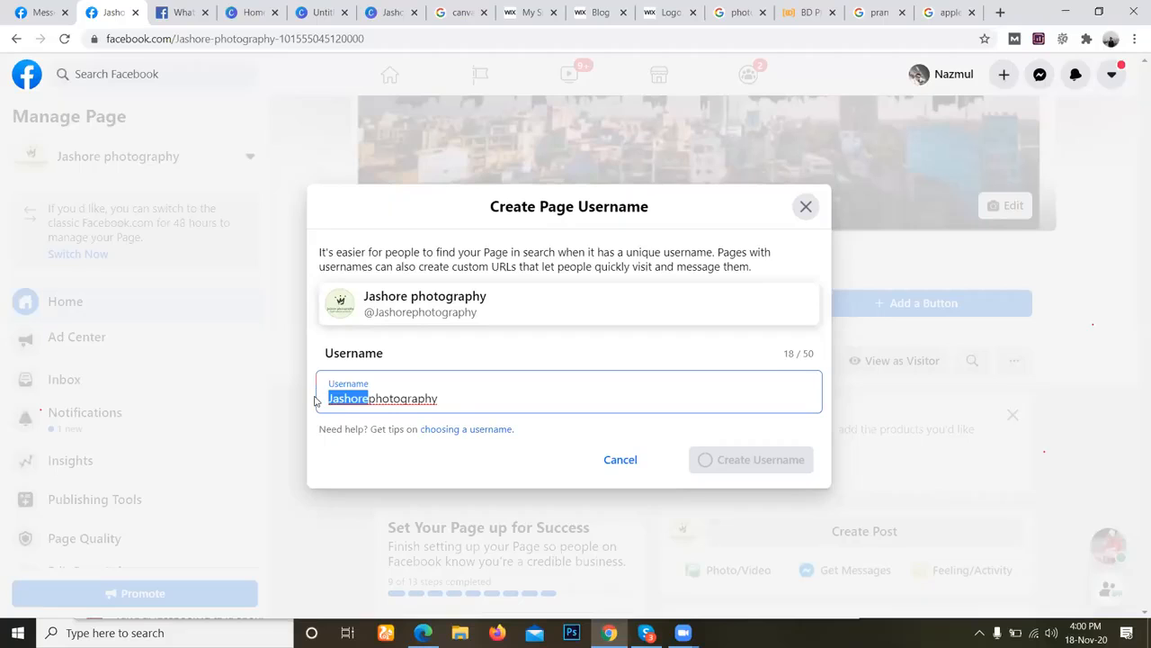
key("BackSpace")
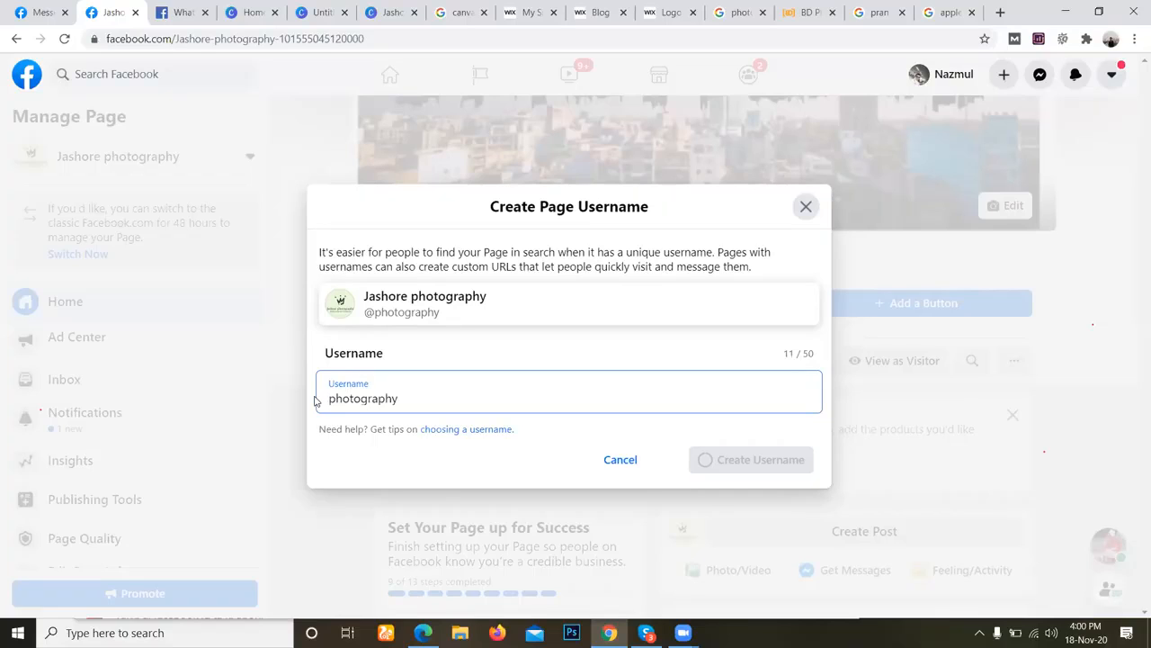
key("ctrl+z")
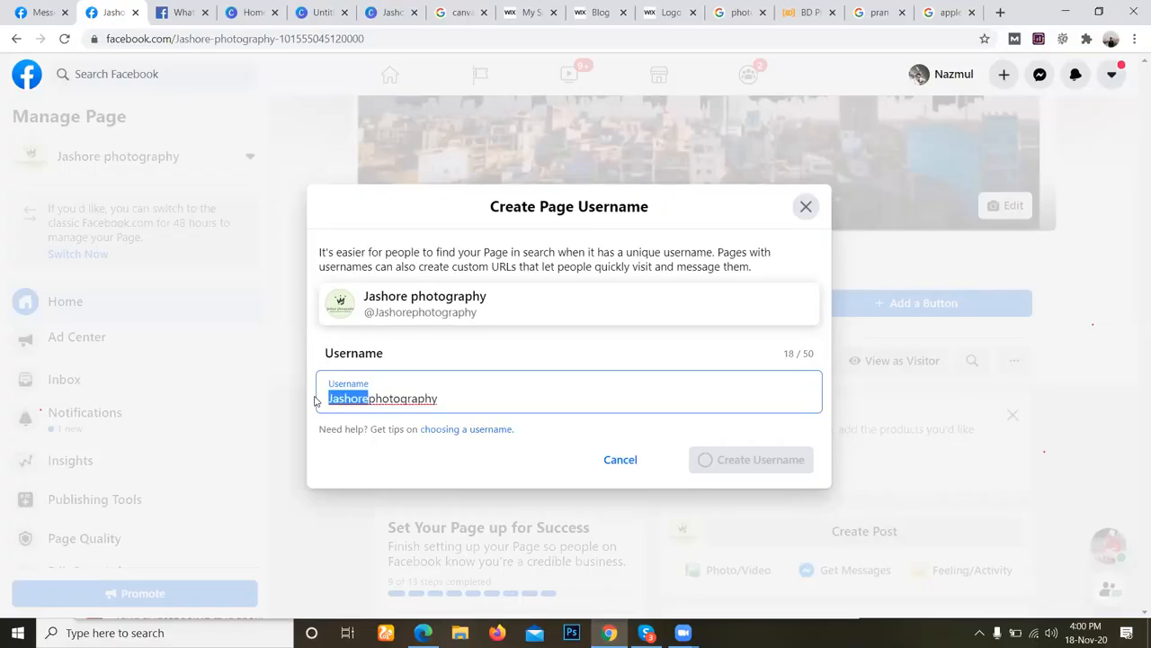
key("End")
type("bd")
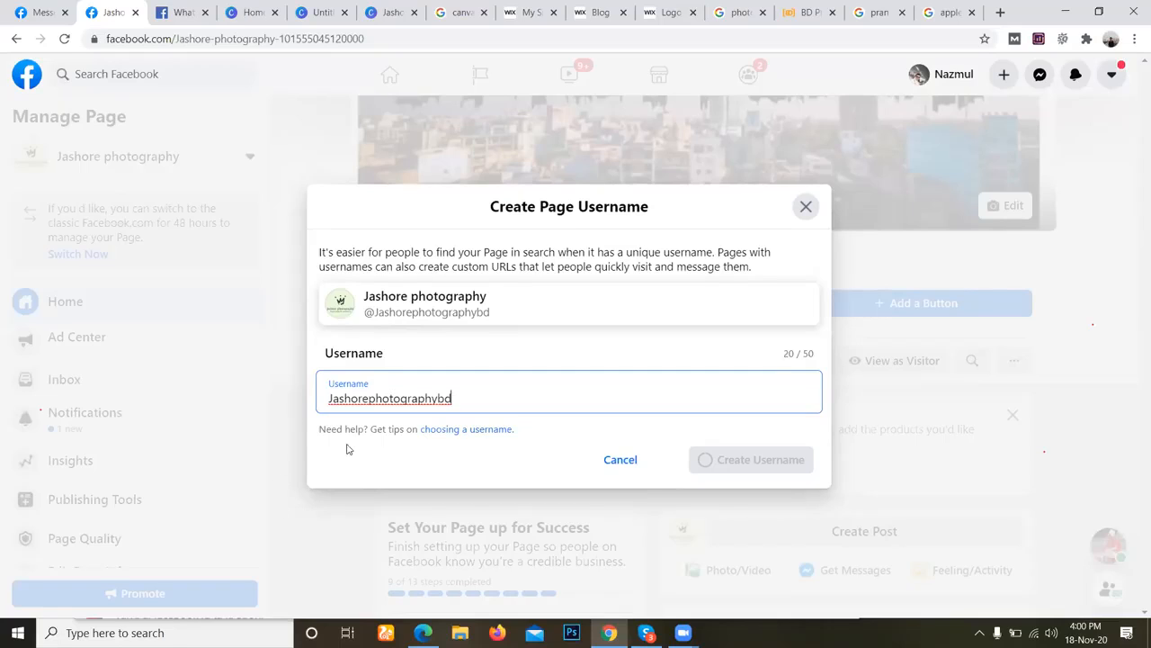
key("BackSpace")
key("BackSpace")
Try Jessphotography as the username by replacing the Jashore part with Jess.
key("Home")
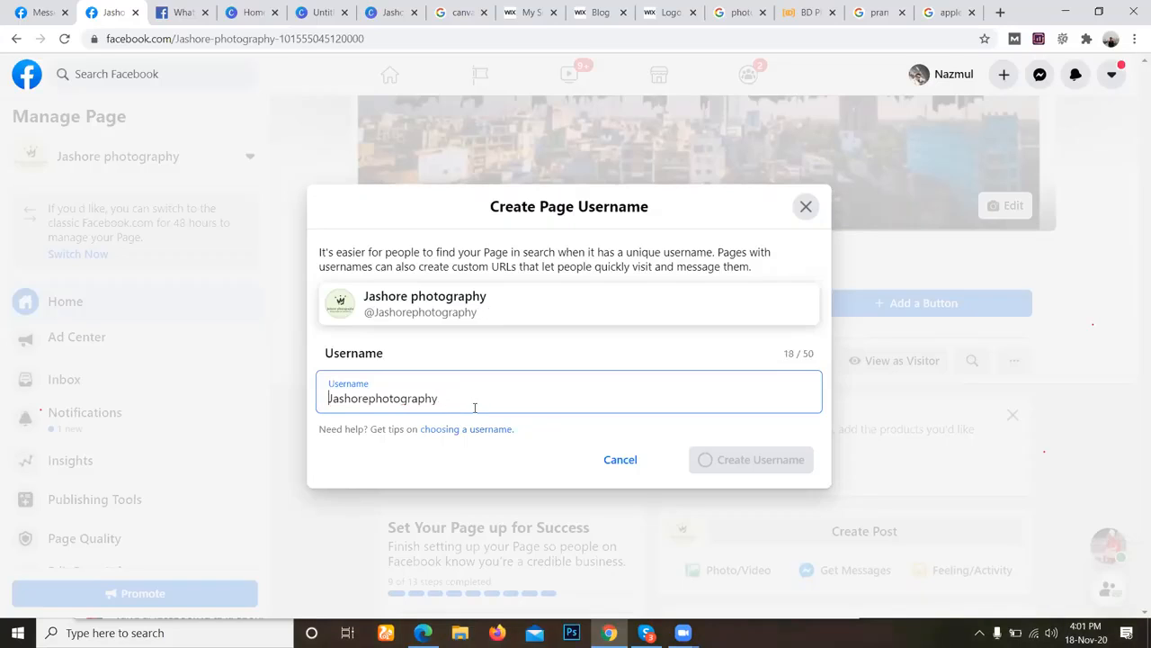
key("Right")
key("Right")
key("Right")
key("Right")
key("Right")
key("Right")
key("Right")
key("BackSpace")
key("BackSpace")
key("BackSpace")
key("BackSpace")
key("BackSpace")
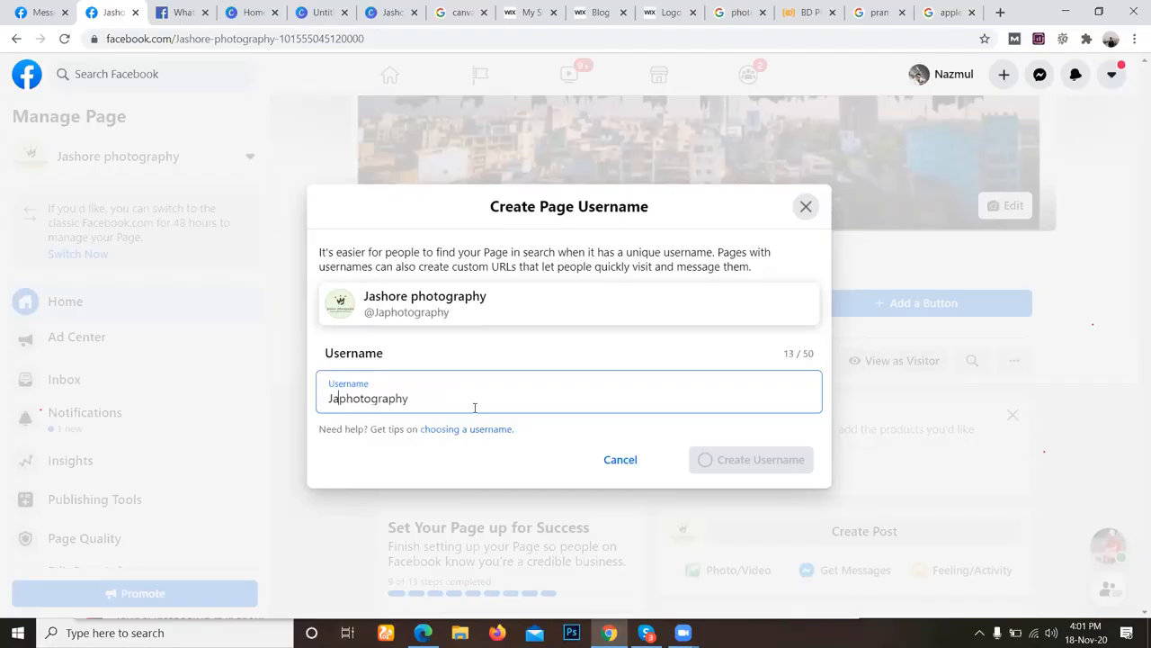
key("BackSpace")
type("ess")
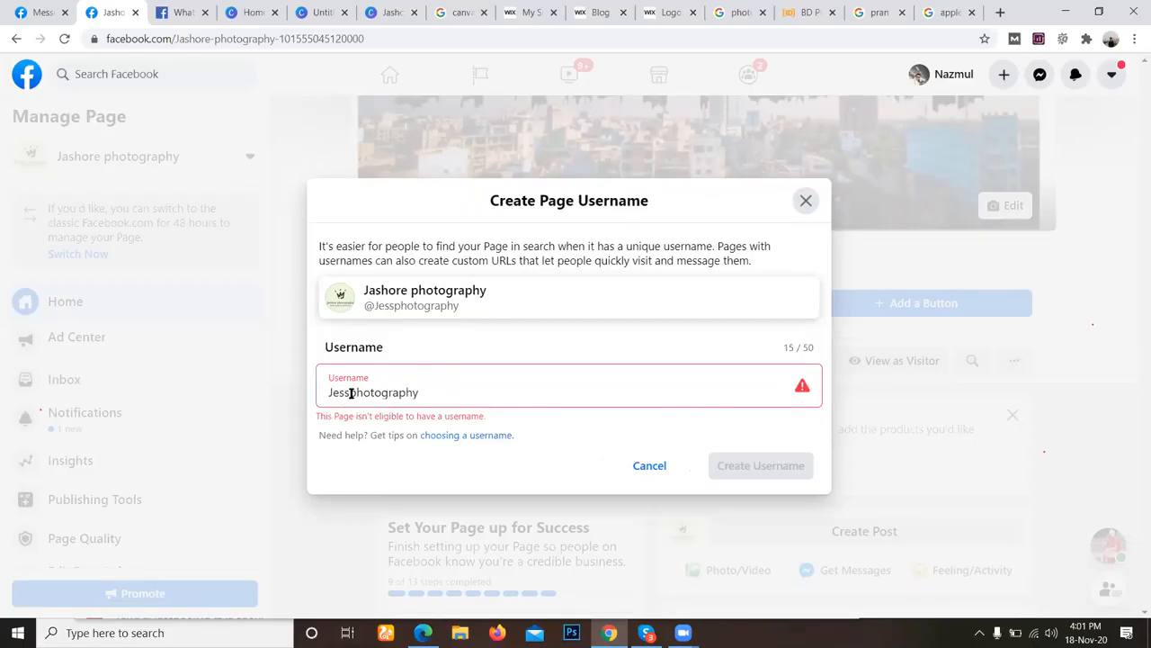
Try Js as a shorter username prefix, reopen the username guidelines, and remove the prefix again.
left_click_drag(349, 392, 321, 400)
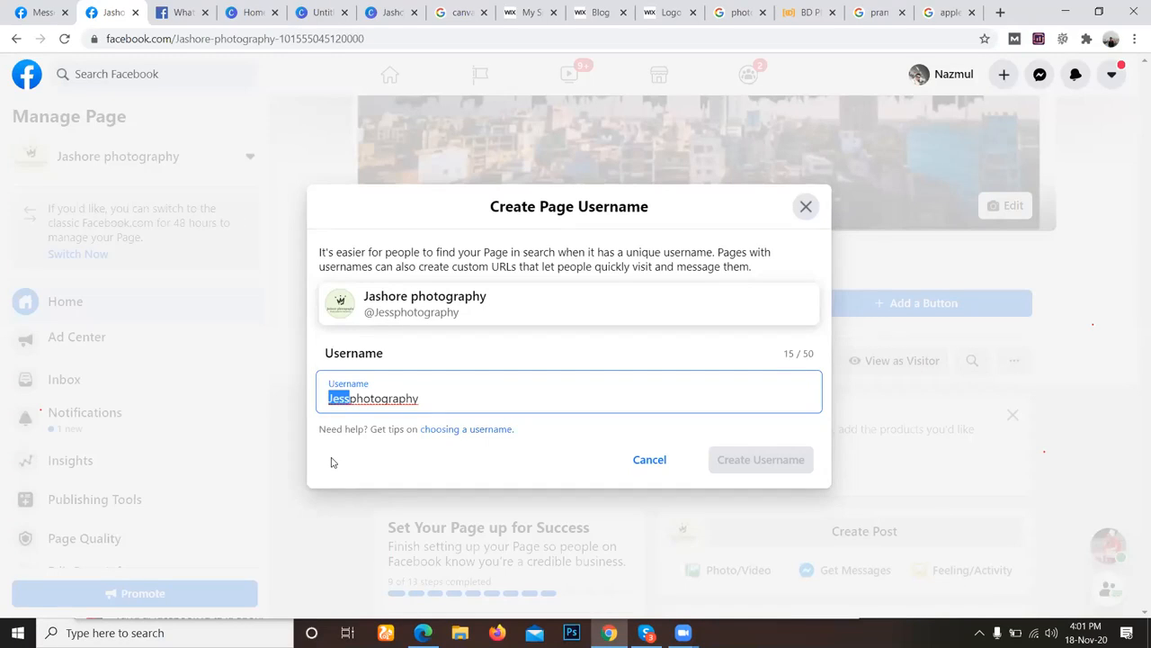
key("BackSpace")
type("Js")
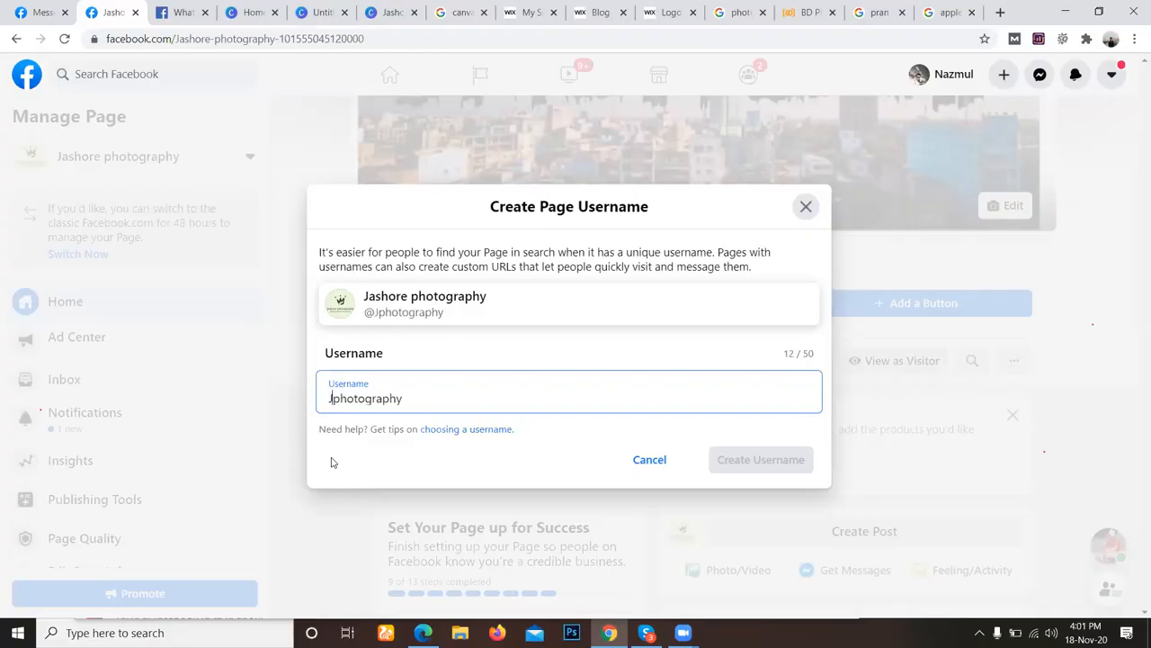
left_click(475, 430)
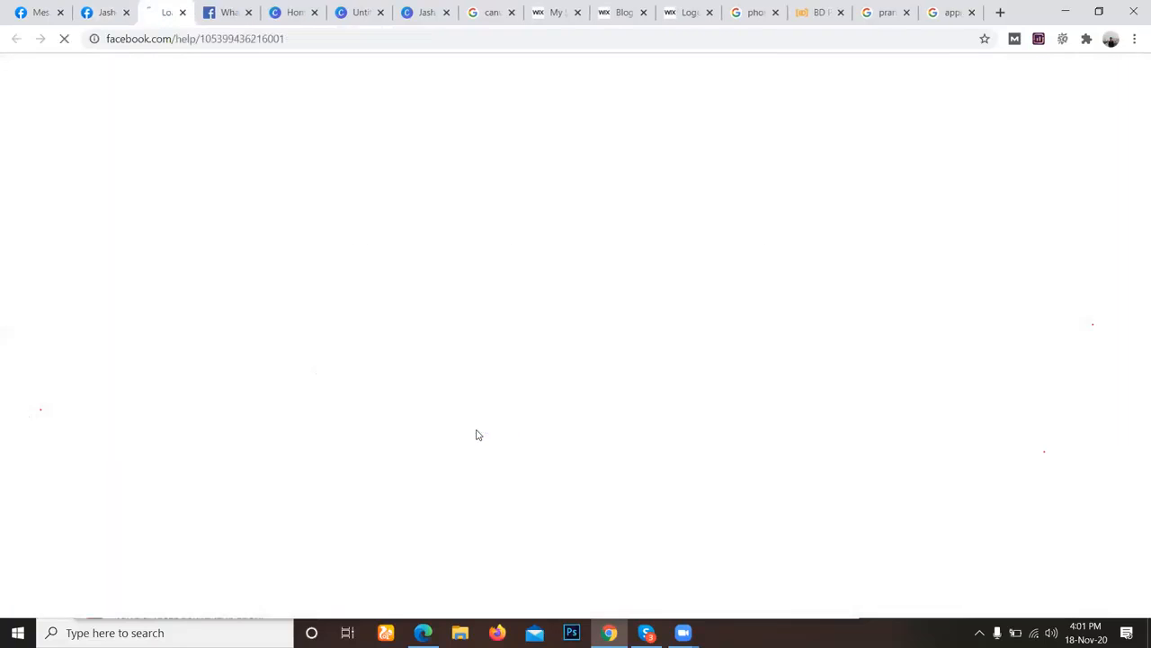
left_click(106, 13)
left_click_drag(339, 399, 329, 393)
key("BackSpace")
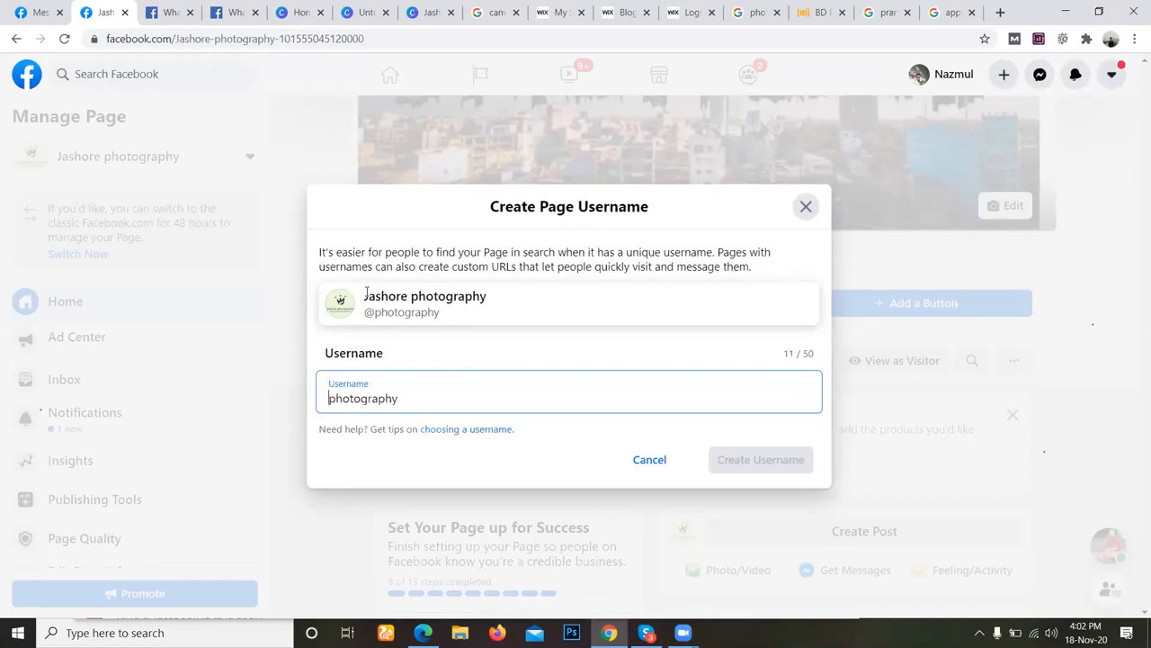
Replace the username with Jashore.photography, using the copied page name with a period for the space, and try to create it.
double_click(389, 397)
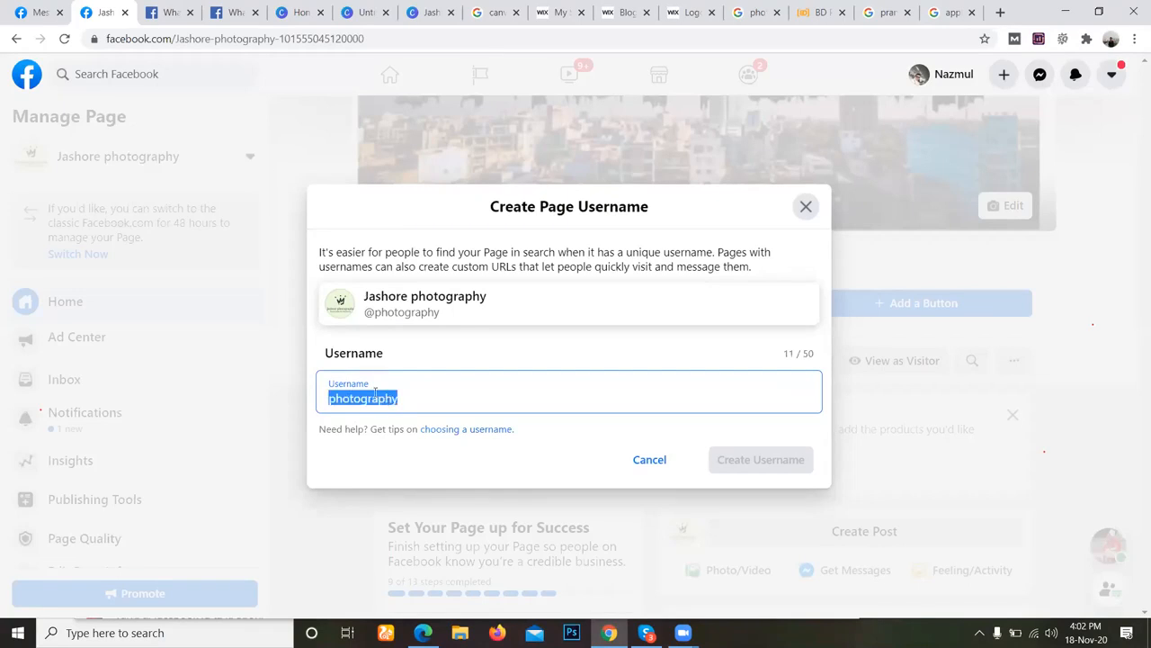
type("Jashore photography")
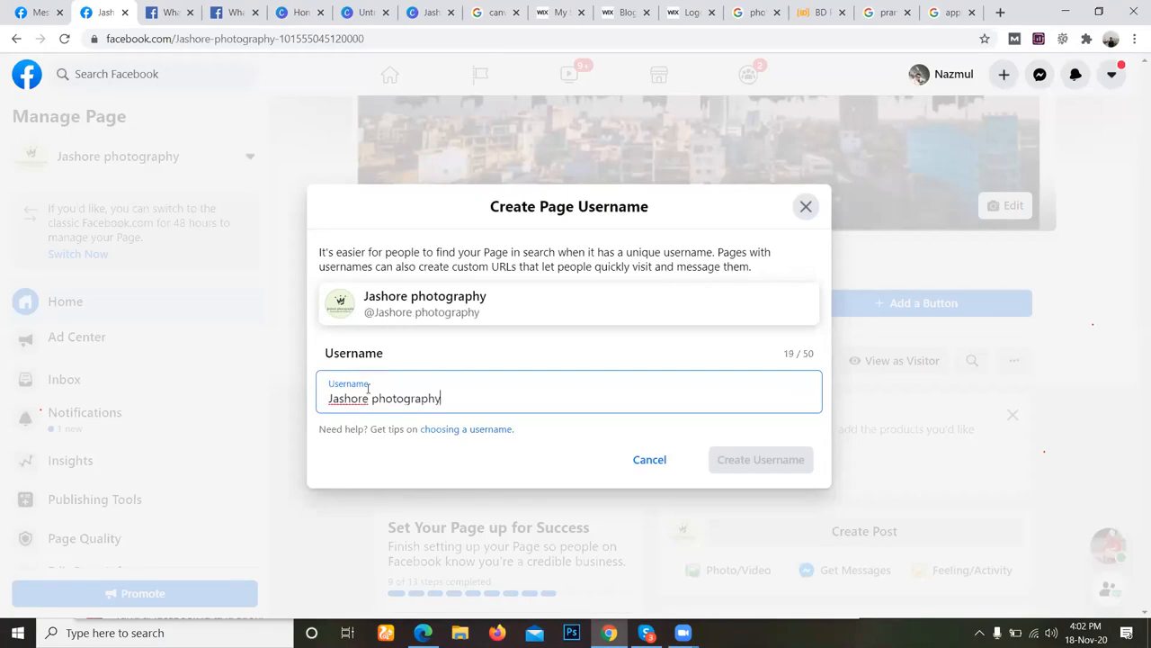
left_click(372, 399)
key("BackSpace")
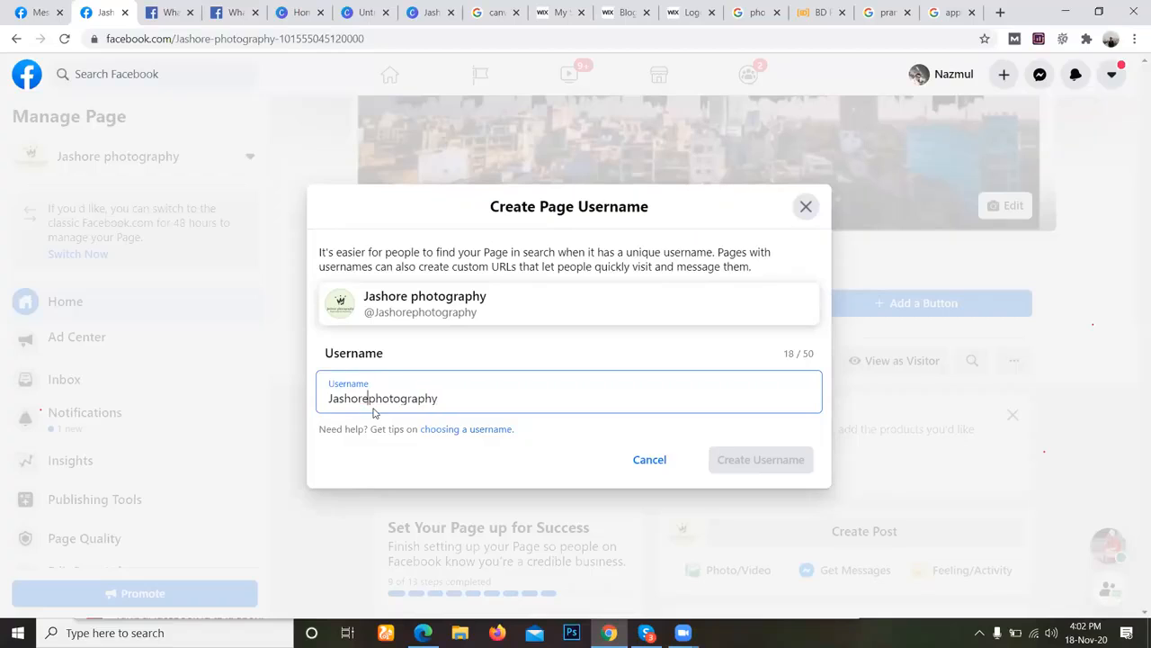
type(".")
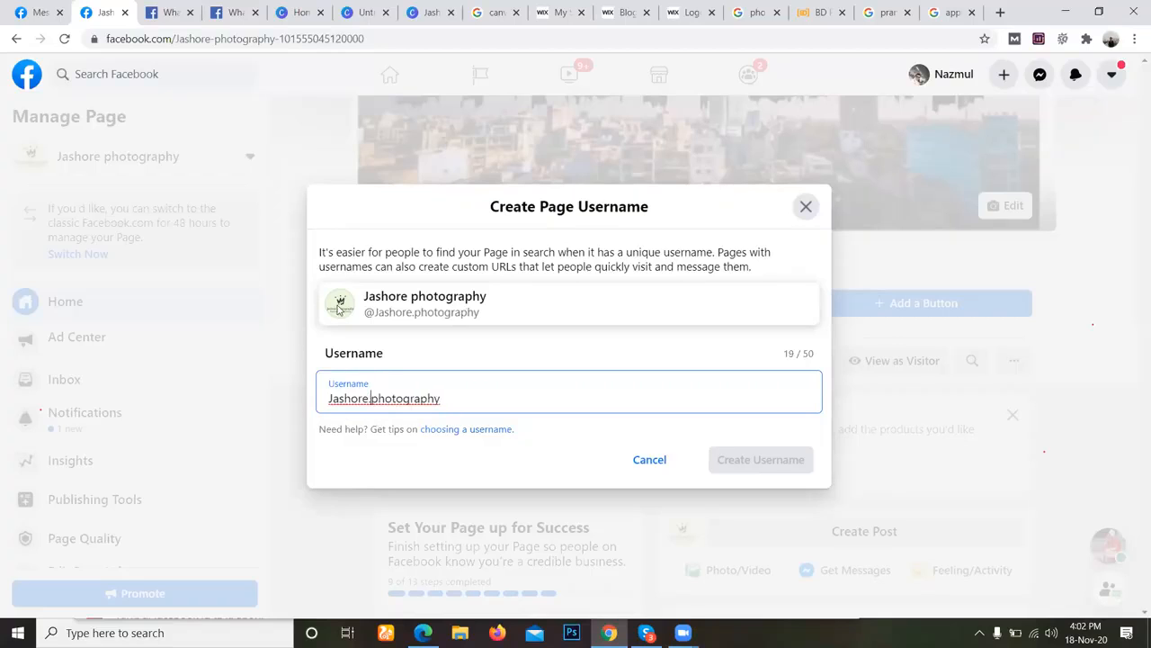
left_click(461, 438)
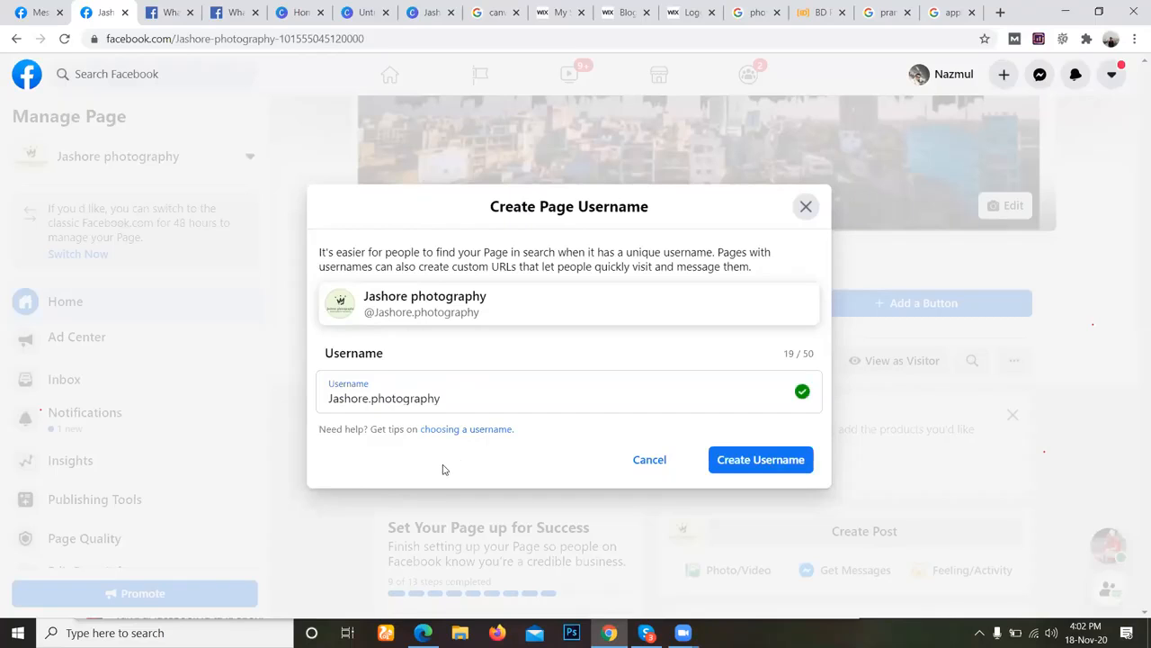
left_click(733, 465)
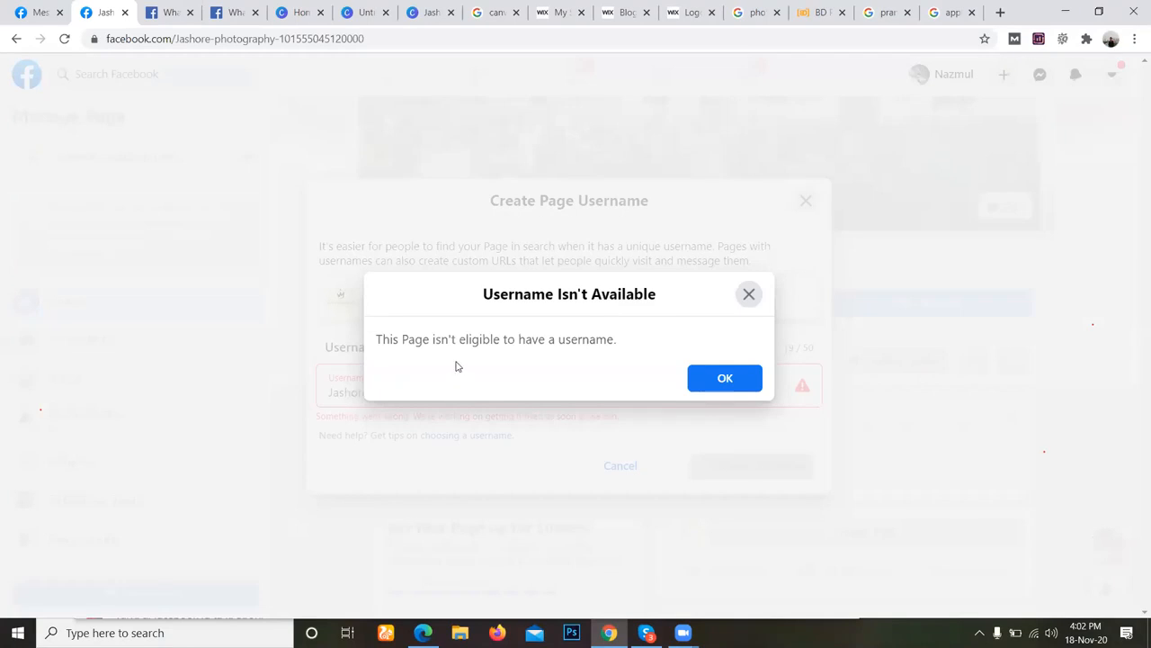
left_click(706, 382)
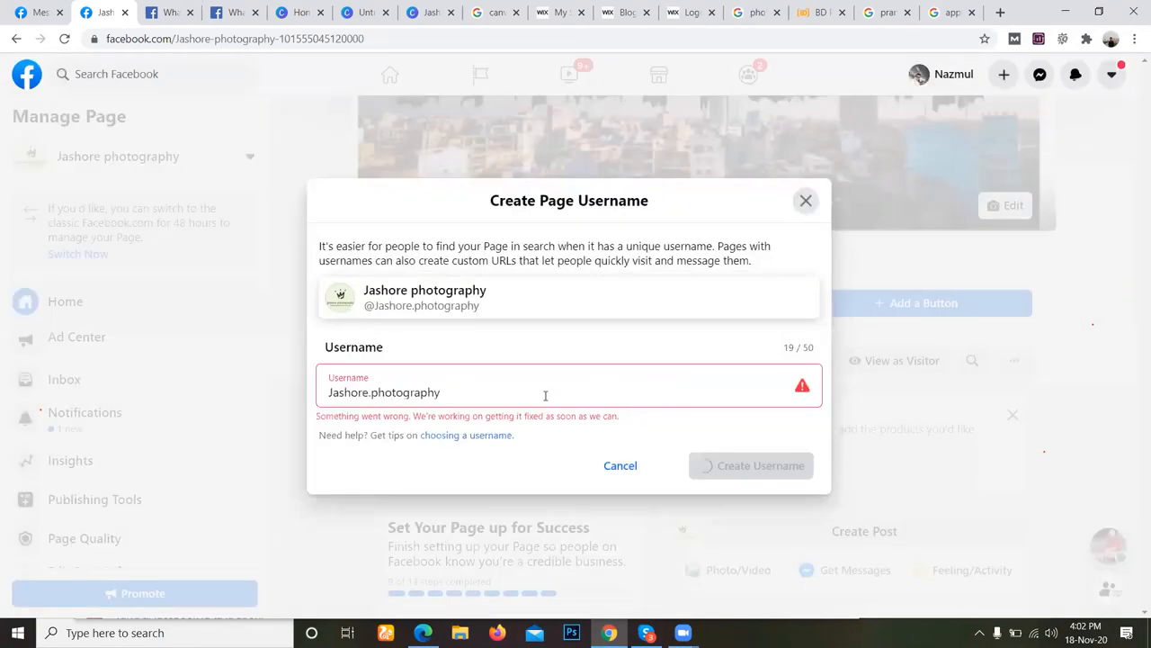
Append 20 to the end of the username Jashore.photography.
left_click_drag(458, 392, 324, 399)
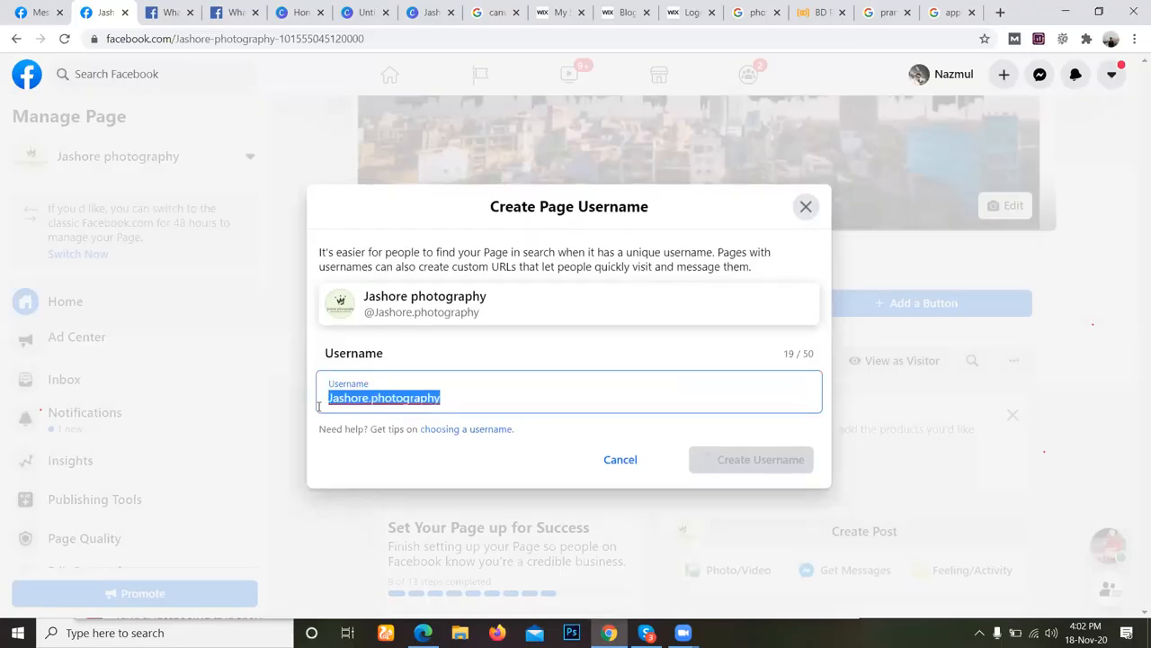
left_click(442, 397)
type("20")
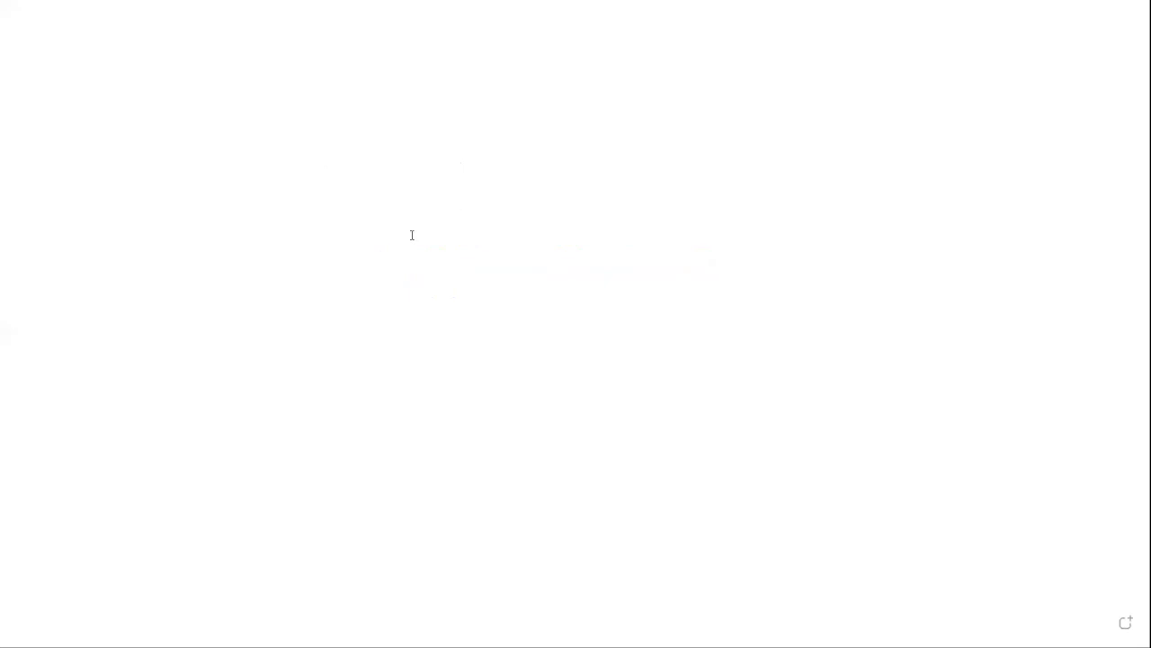
Switch to the blank whiteboard and add the text "Break Till 4.25" near its upper middle.
left_click(412, 235)
type("Break ")
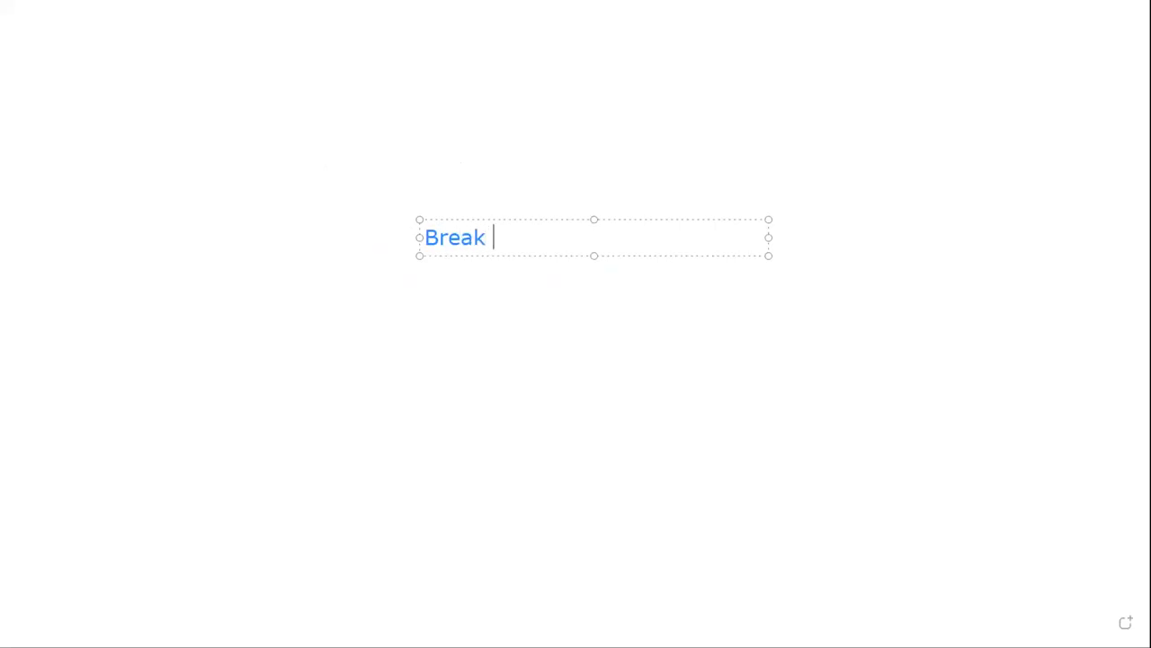
type("Till 4.25")
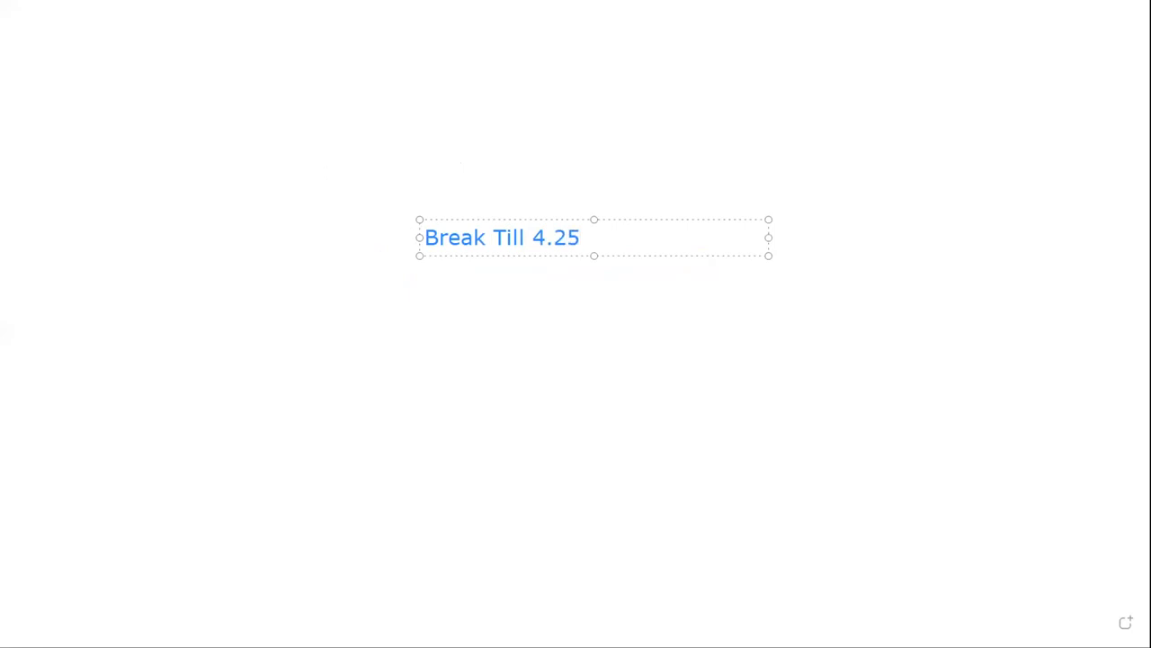